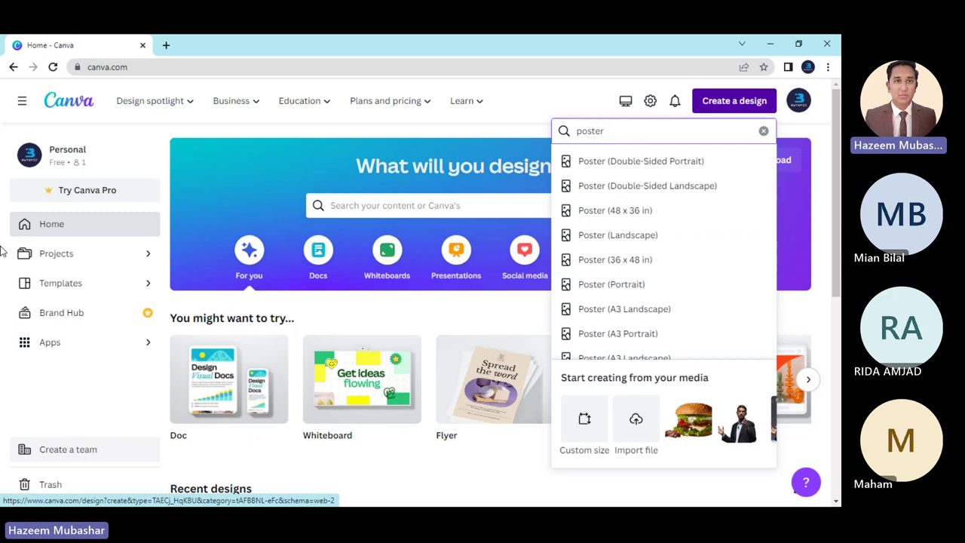
scroll(370, 332, "down", 2)
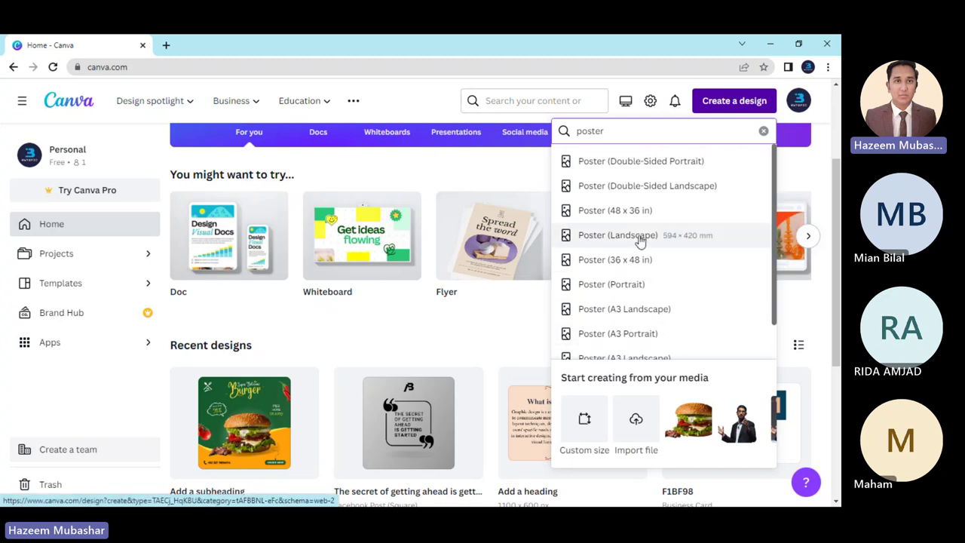
Create a new blank Poster (Portrait) design and zoom in on its page.
left_click(611, 285)
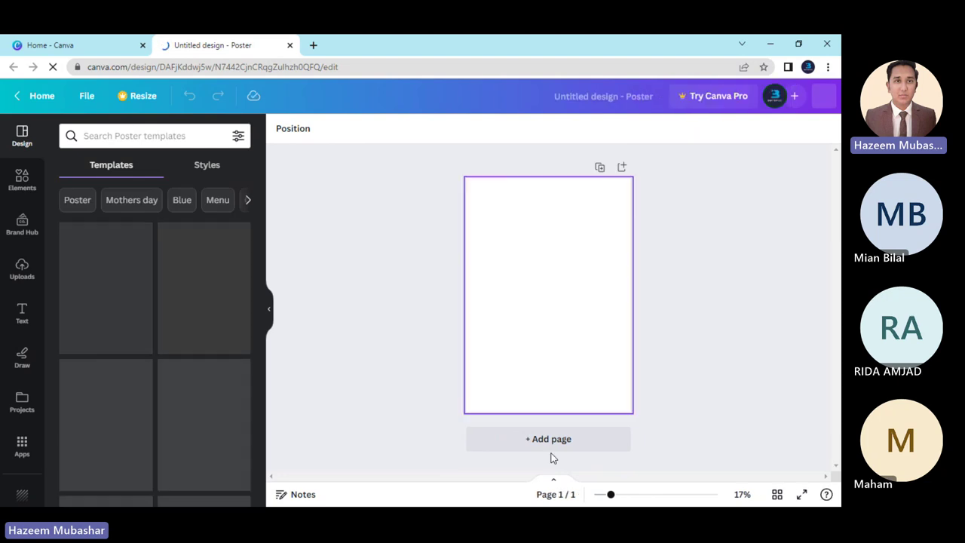
left_click_drag(612, 495, 615, 495)
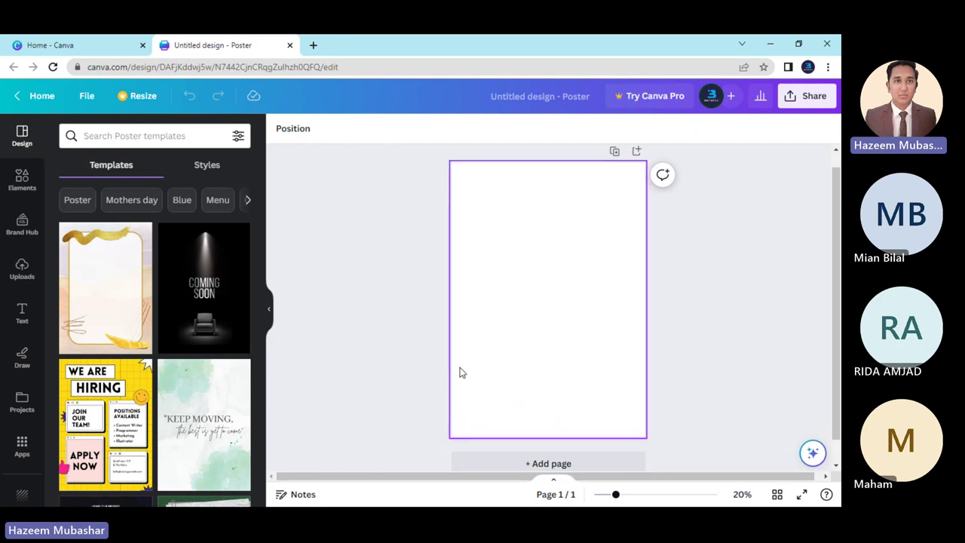
Search the Elements library for 'burger'.
left_click(22, 180)
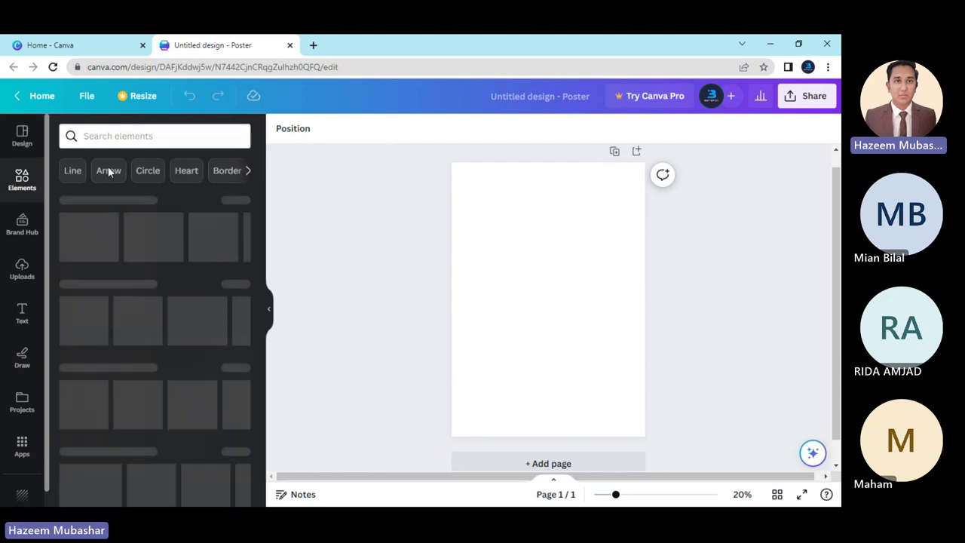
left_click(137, 136)
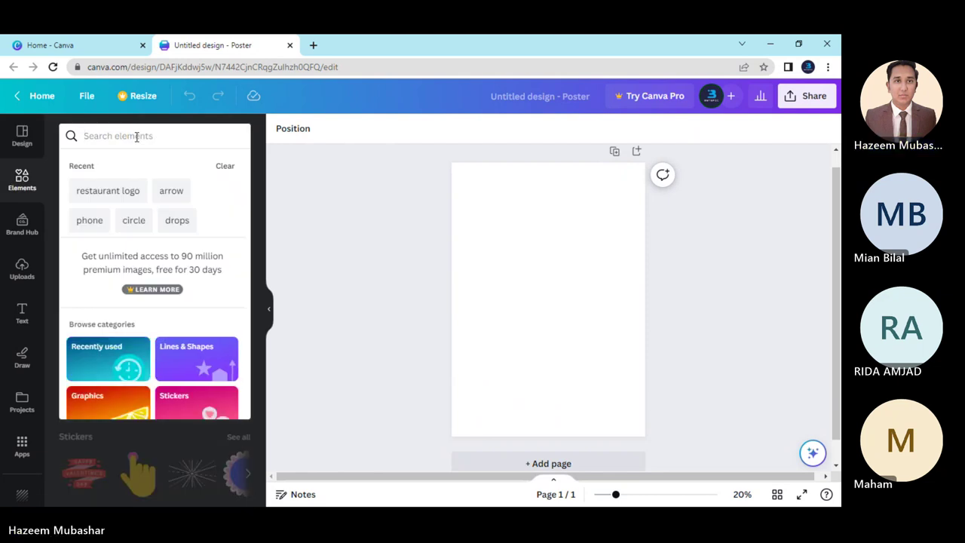
type("burger")
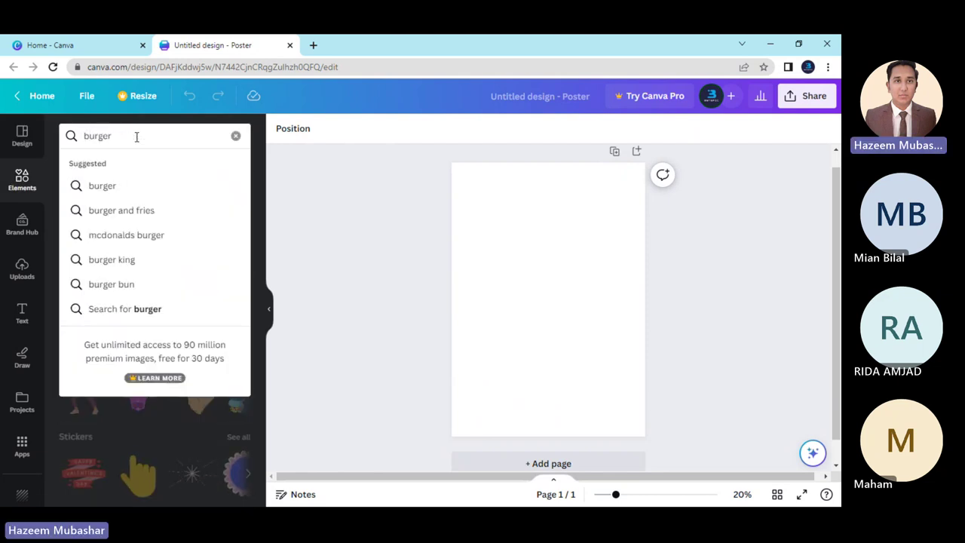
key("Return")
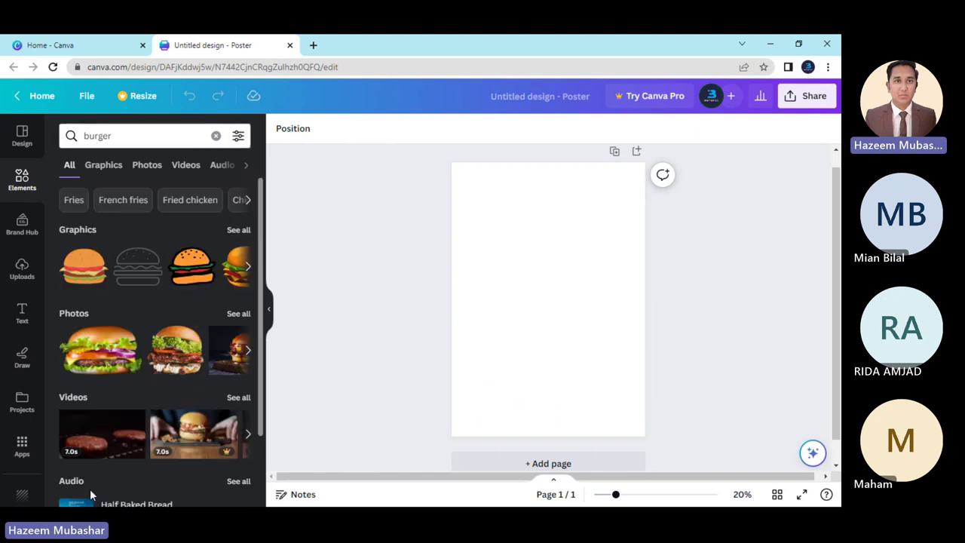
Browse the burger Photos results and add the blurred-background burger photo to the poster.
left_click(238, 397)
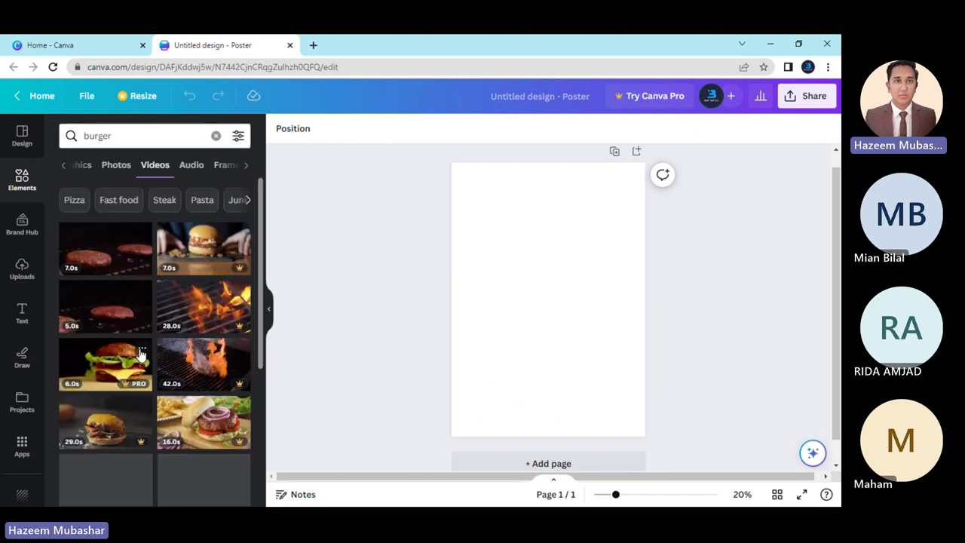
scroll(148, 359, "down", 2)
scroll(145, 373, "down", 2)
scroll(75, 392, "down", 2)
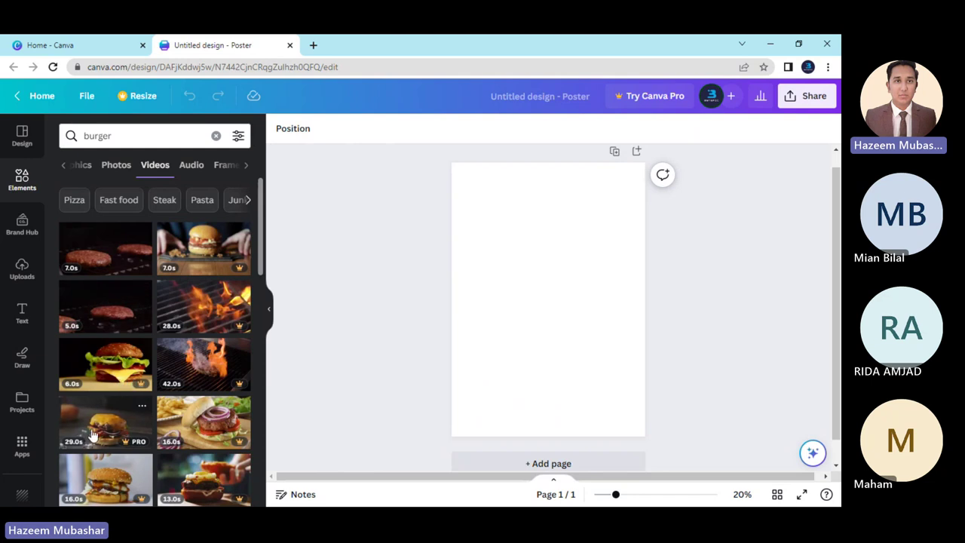
left_click(116, 167)
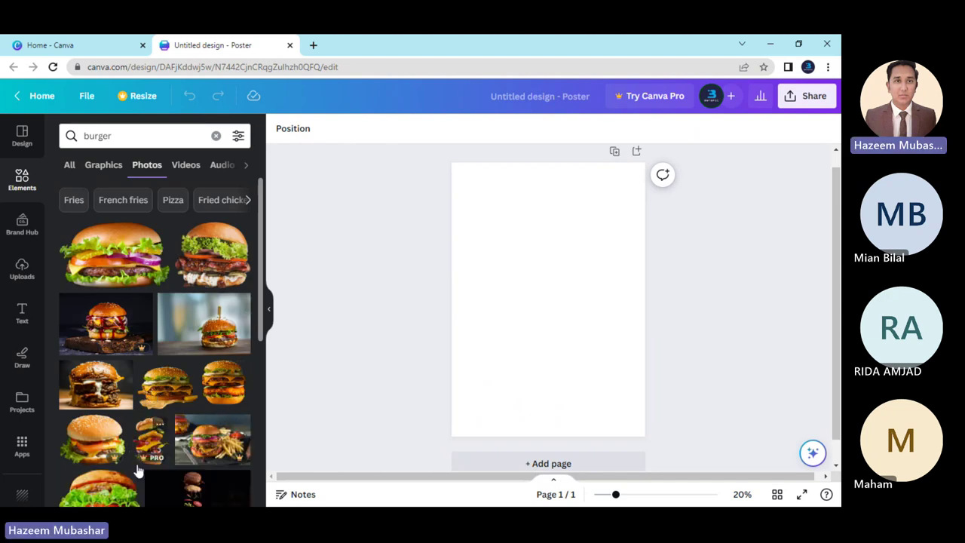
scroll(138, 471, "down", 5)
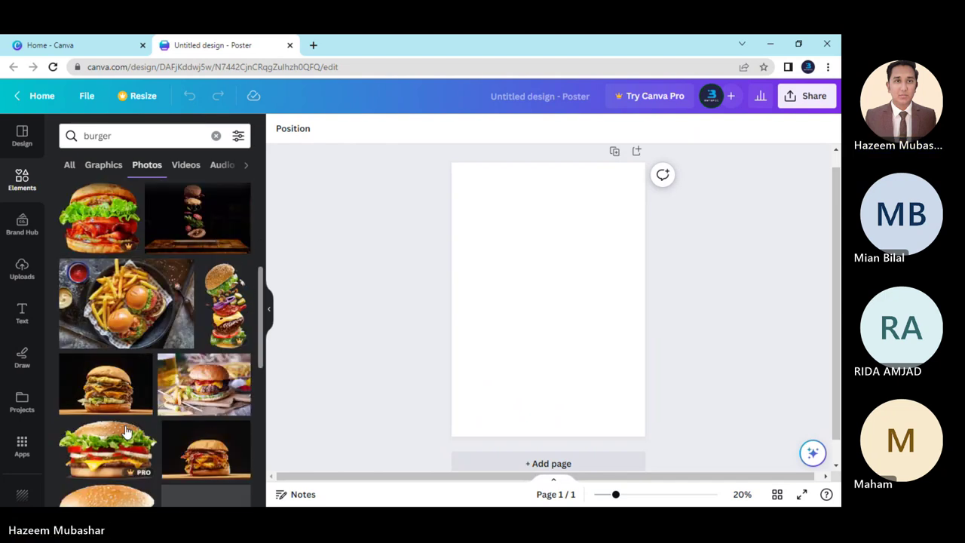
scroll(106, 395, "up", 4)
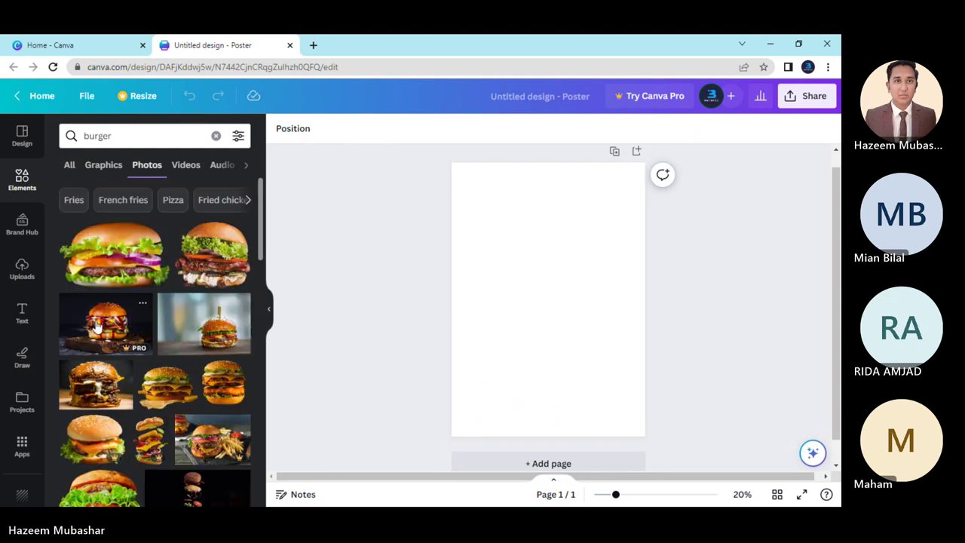
left_click(186, 329)
Set the blurred burger photo as the poster's page background.
right_click(512, 285)
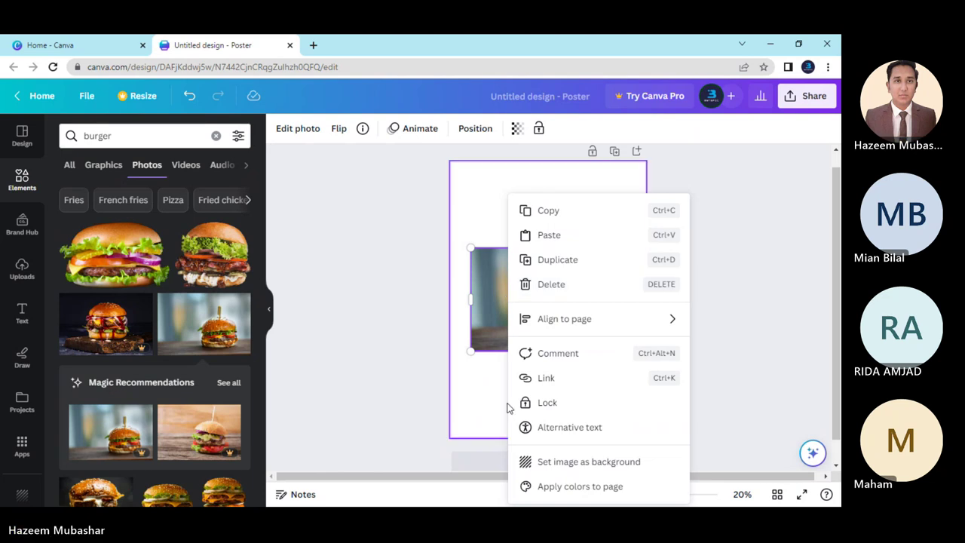
left_click(523, 462)
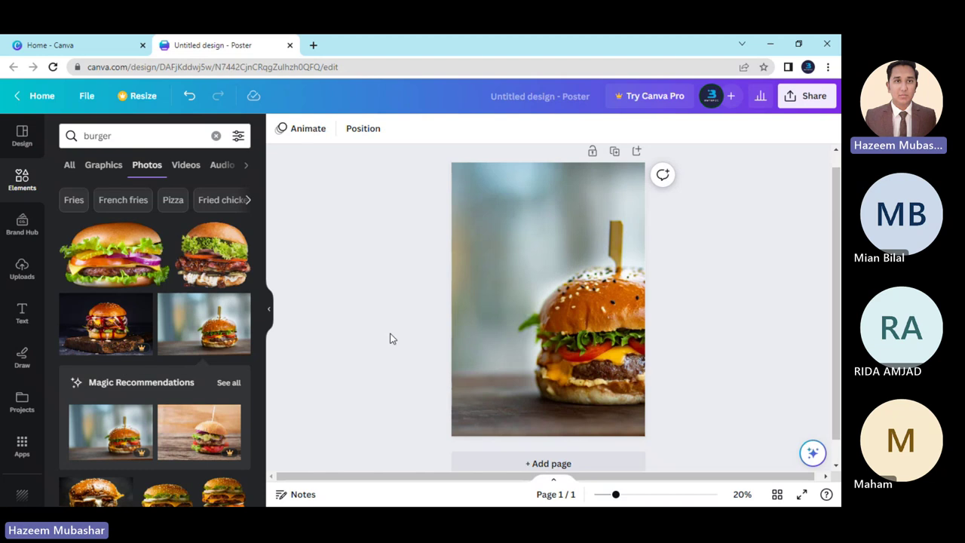
Undo with Ctrl+Z until the burger background is gone and the page is blank.
key("ctrl+z")
key("ctrl+z")
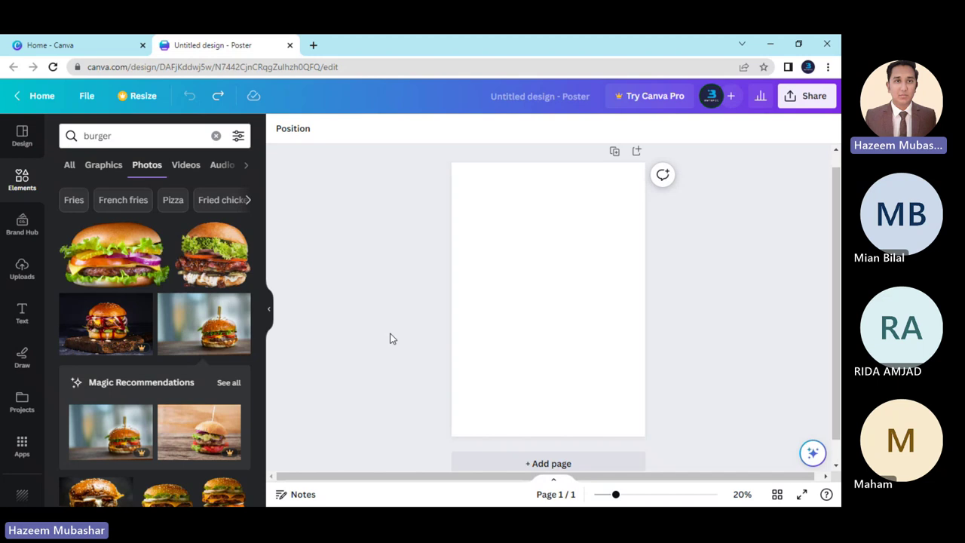
left_click(22, 180)
left_click(153, 134)
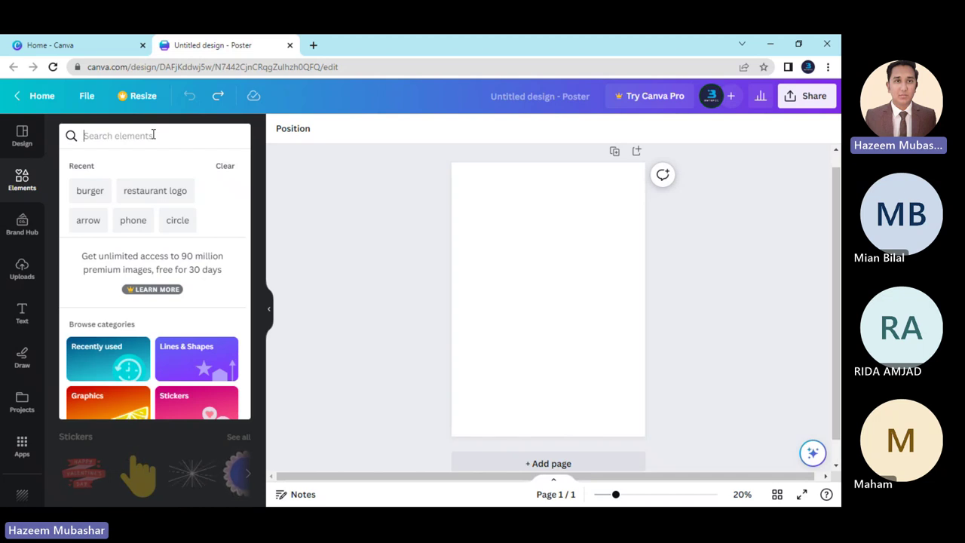
type("clothe")
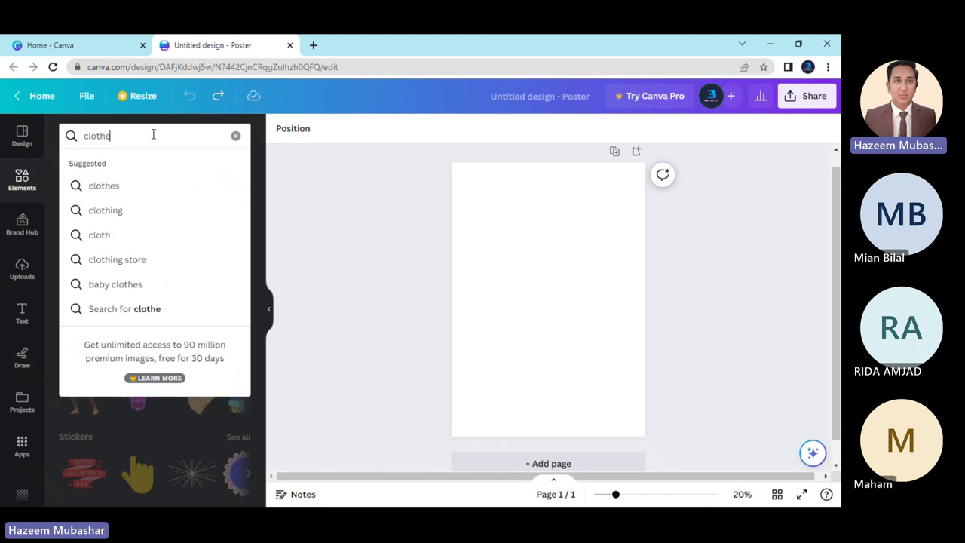
type("s")
key("Return")
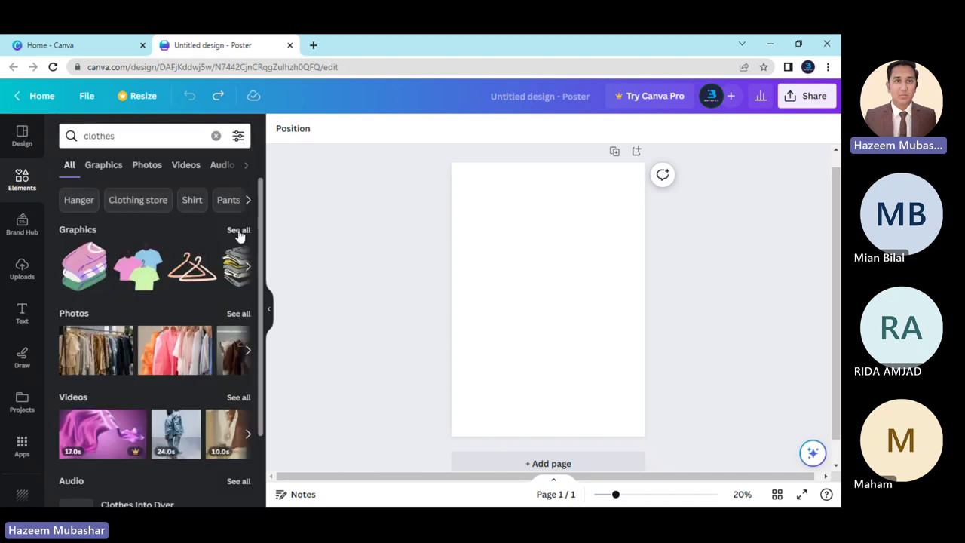
left_click(238, 229)
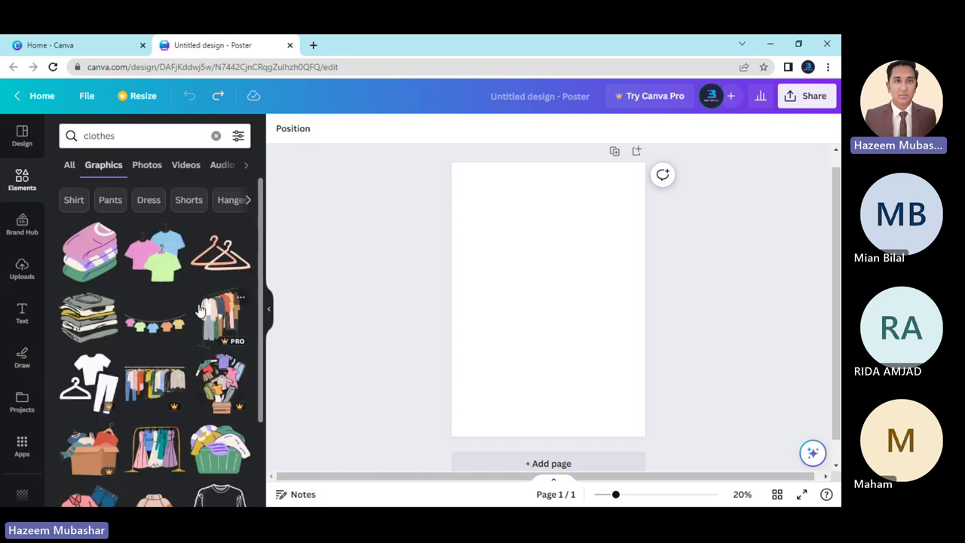
scroll(200, 309, "down", 3)
scroll(198, 310, "up", 3)
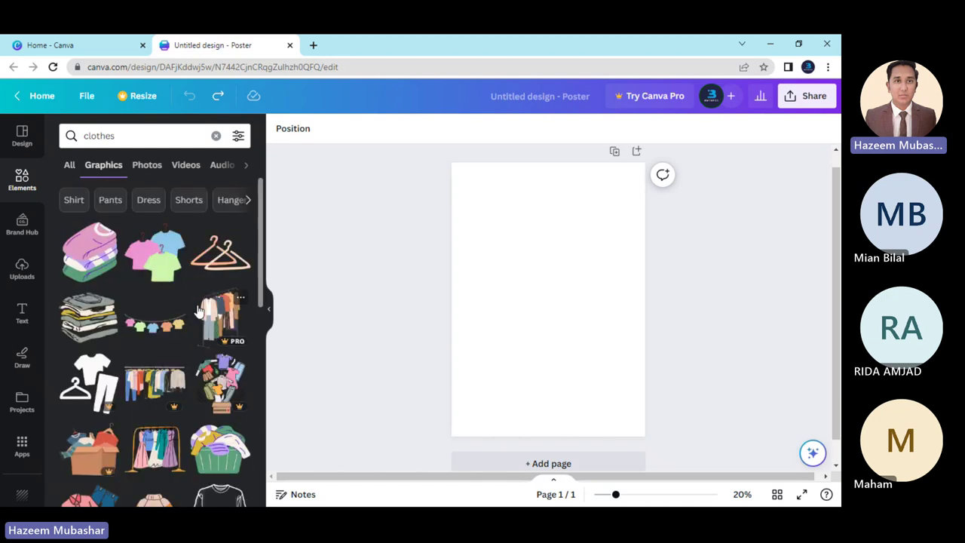
scroll(155, 377, "down", 2)
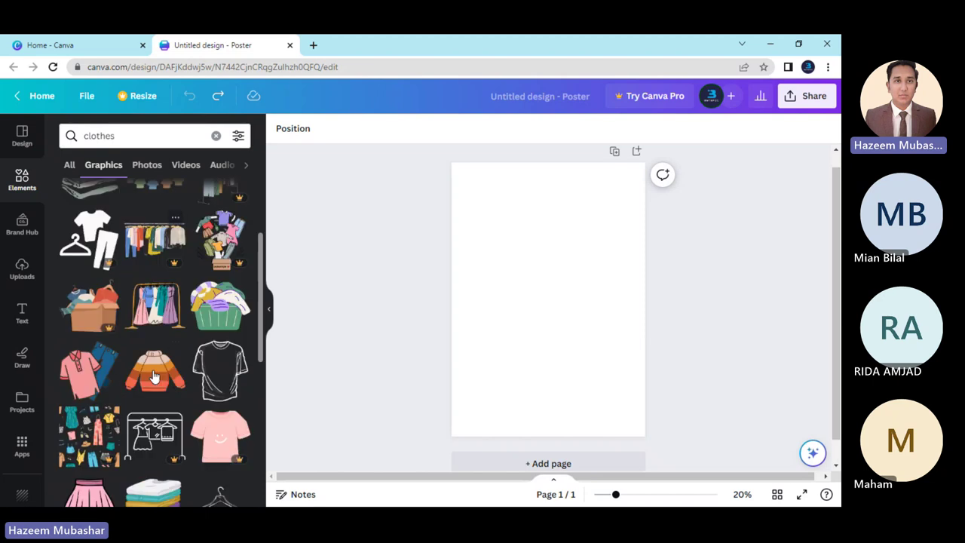
scroll(154, 377, "down", 2)
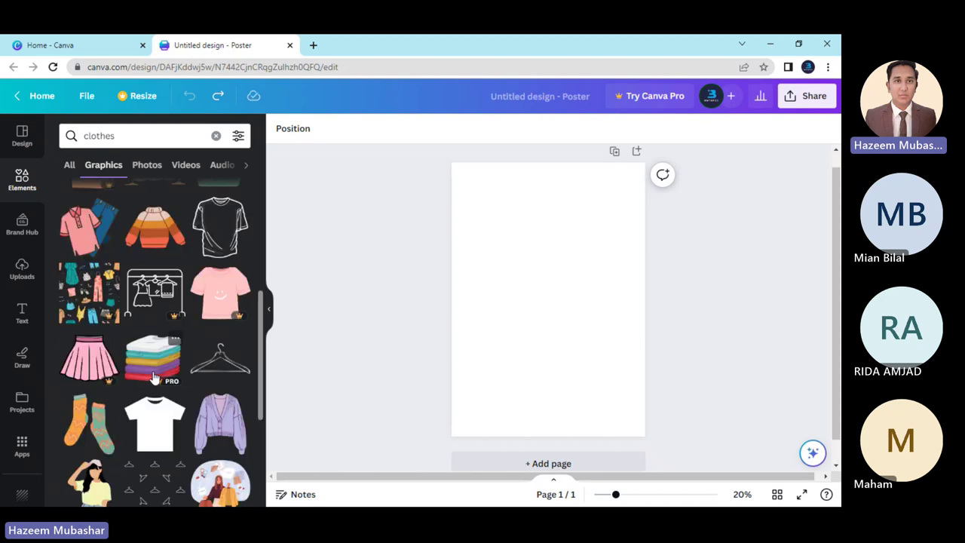
scroll(154, 377, "up", 5)
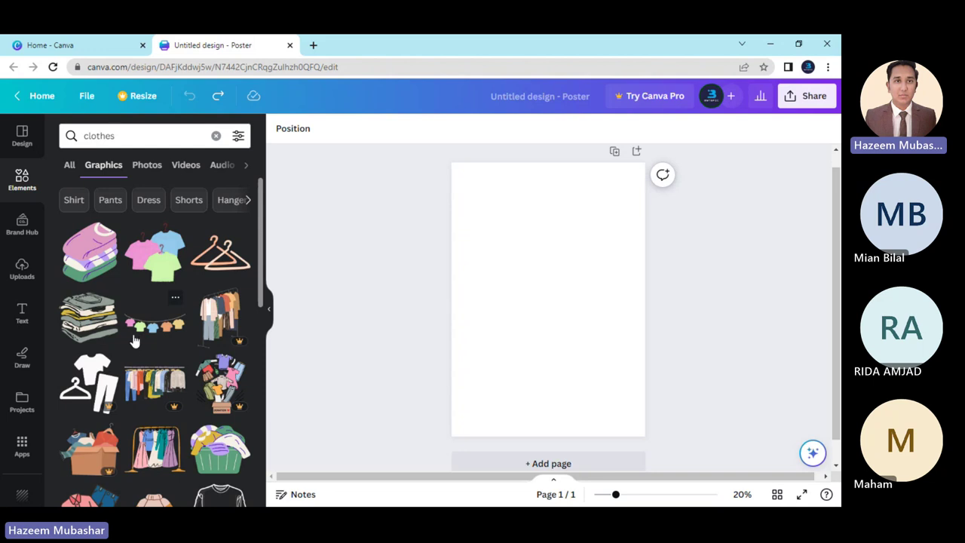
left_click(66, 165)
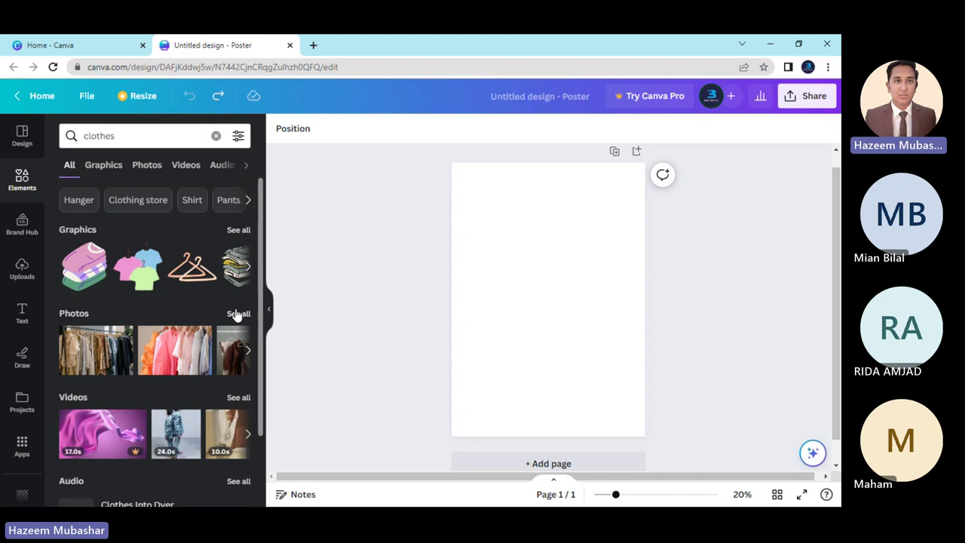
left_click(238, 313)
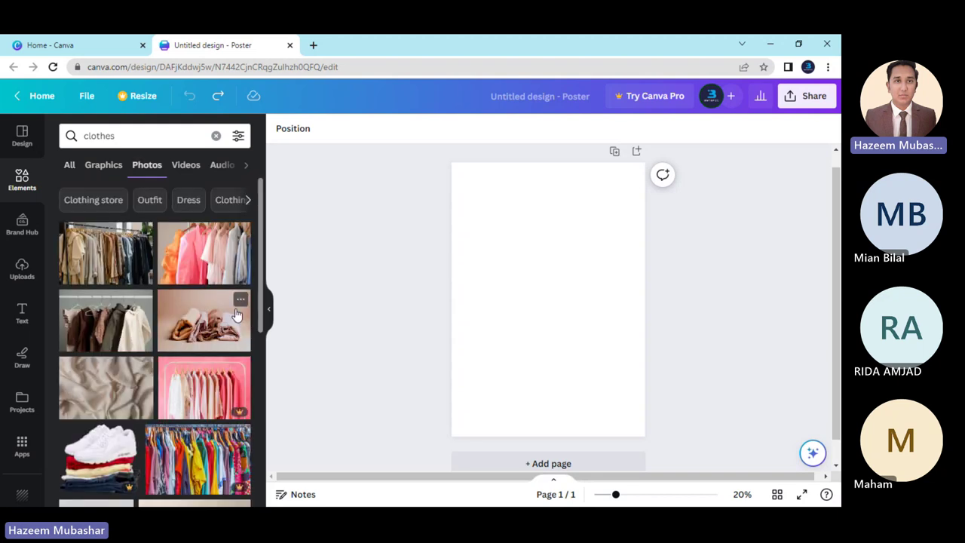
scroll(194, 393, "down", 3)
scroll(193, 394, "up", 3)
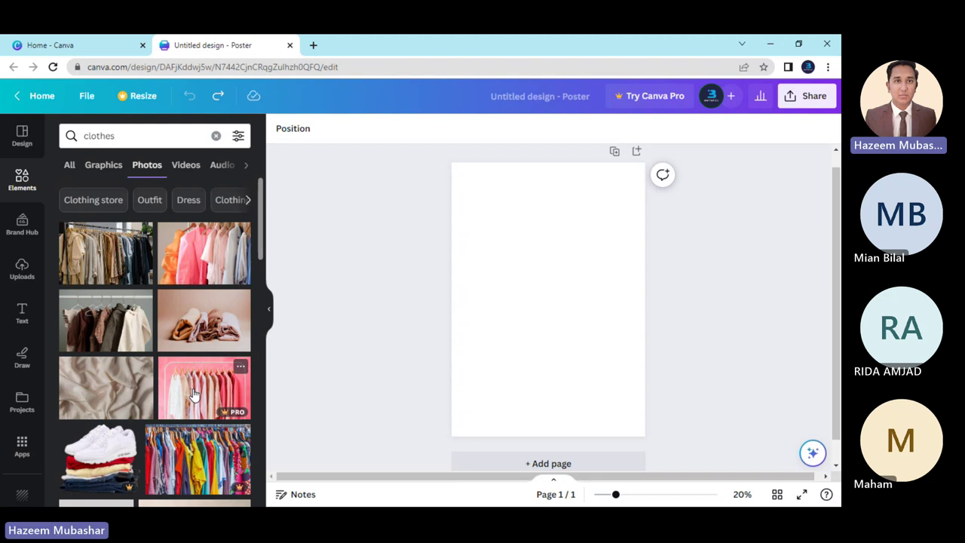
scroll(185, 324, "down", 10)
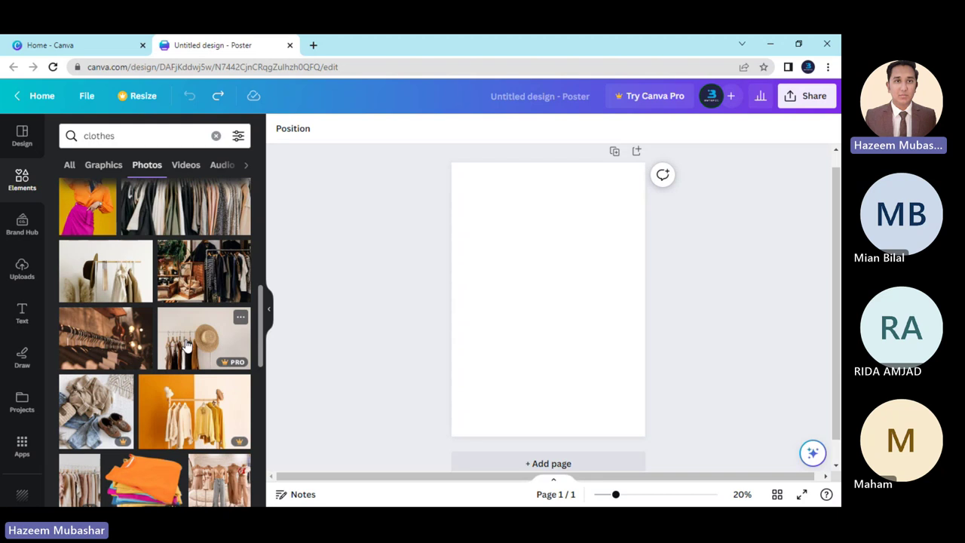
scroll(186, 344, "down", 2)
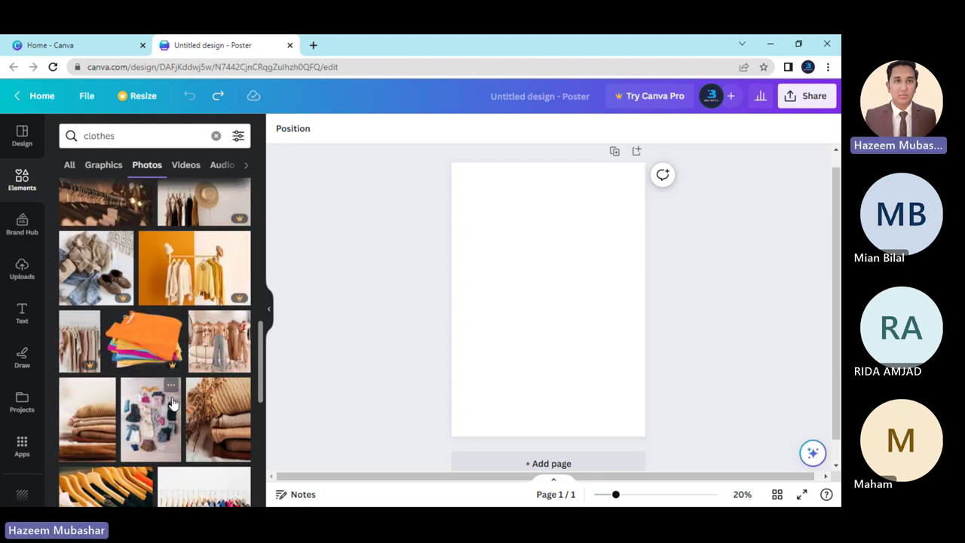
scroll(174, 391, "down", 3)
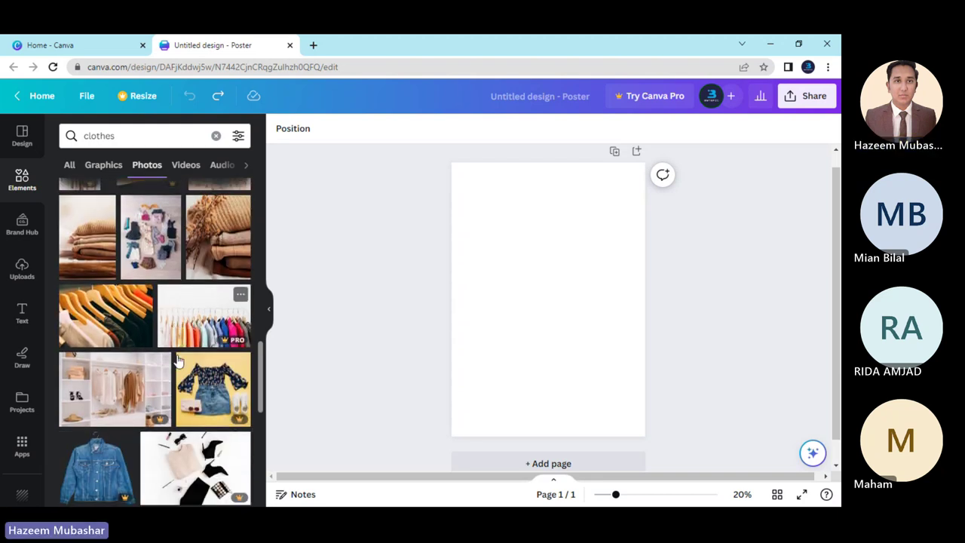
scroll(178, 362, "down", 10)
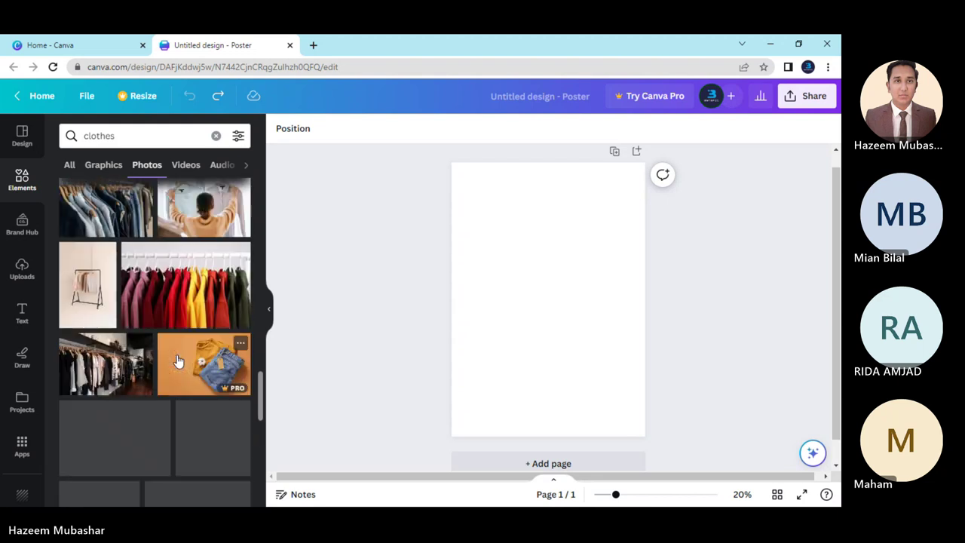
scroll(176, 353, "up", 15)
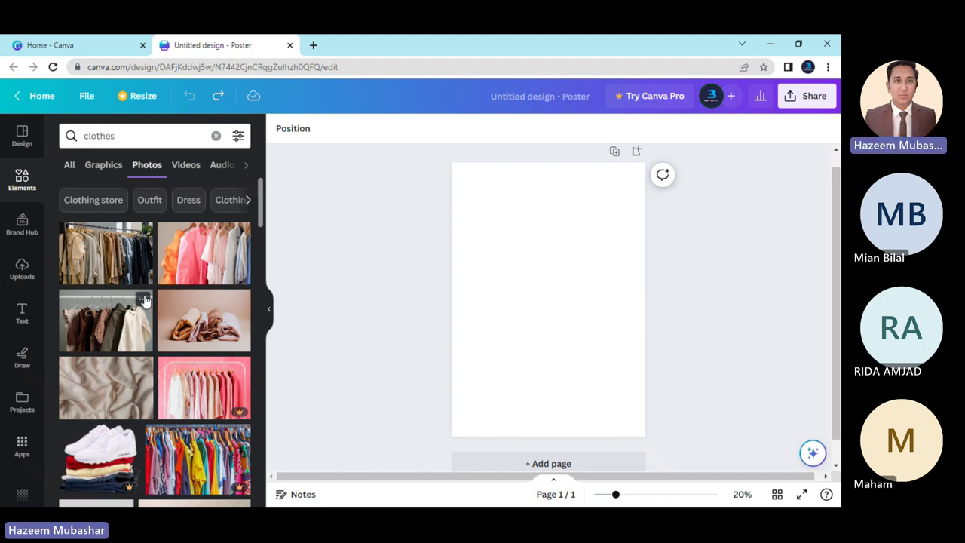
Switch the photo search to 'Clothing store' and browse the store, rack and hanger photos.
left_click(89, 201)
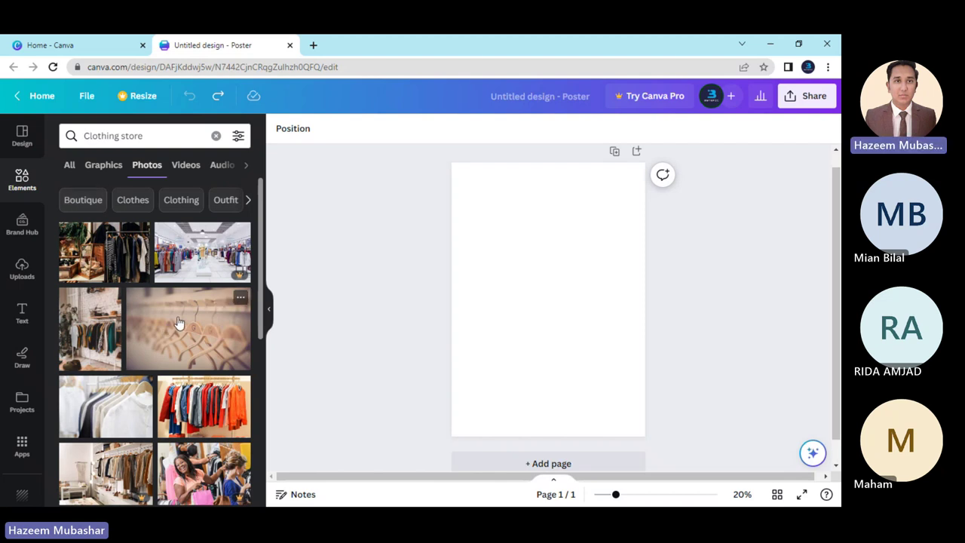
scroll(179, 322, "down", 2)
scroll(168, 319, "up", 2)
scroll(146, 322, "down", 5)
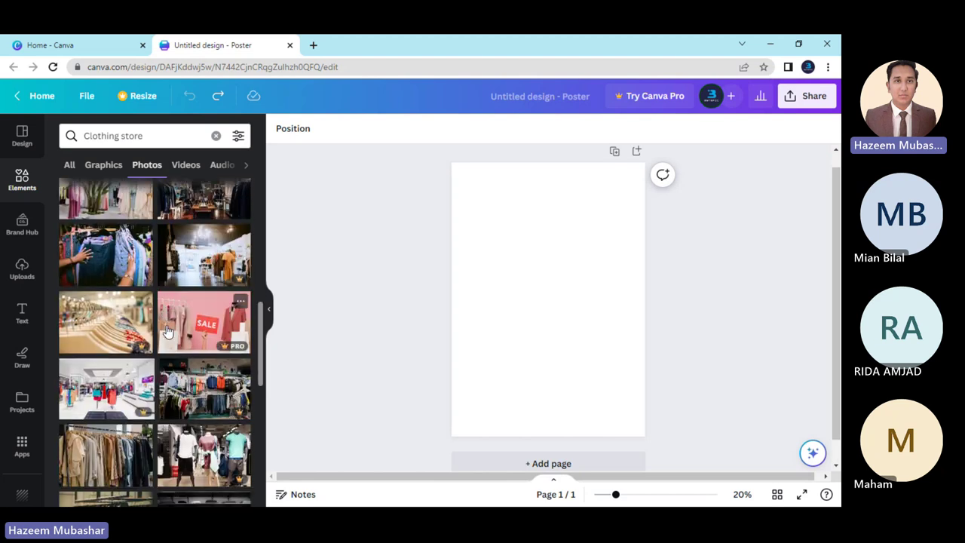
scroll(168, 332, "down", 2)
scroll(165, 332, "up", 10)
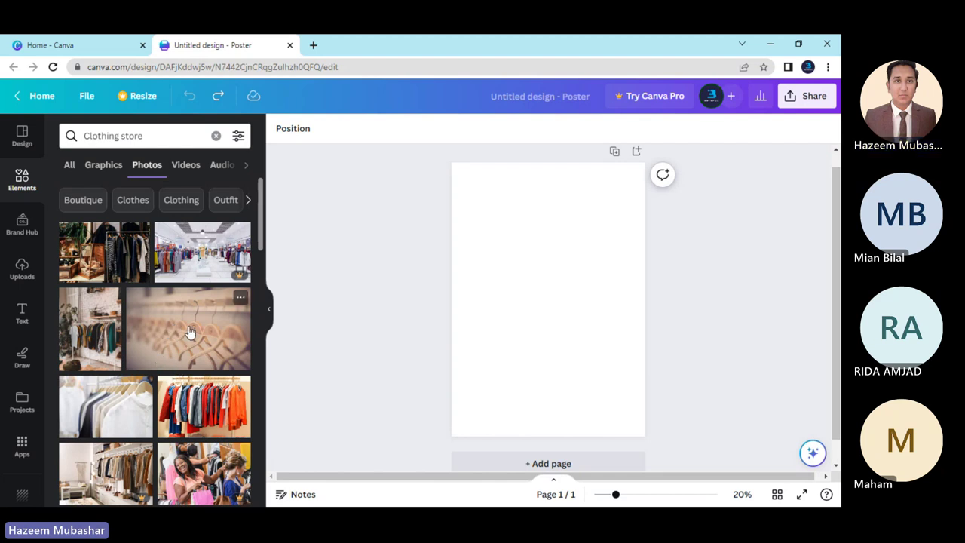
scroll(189, 332, "down", 10)
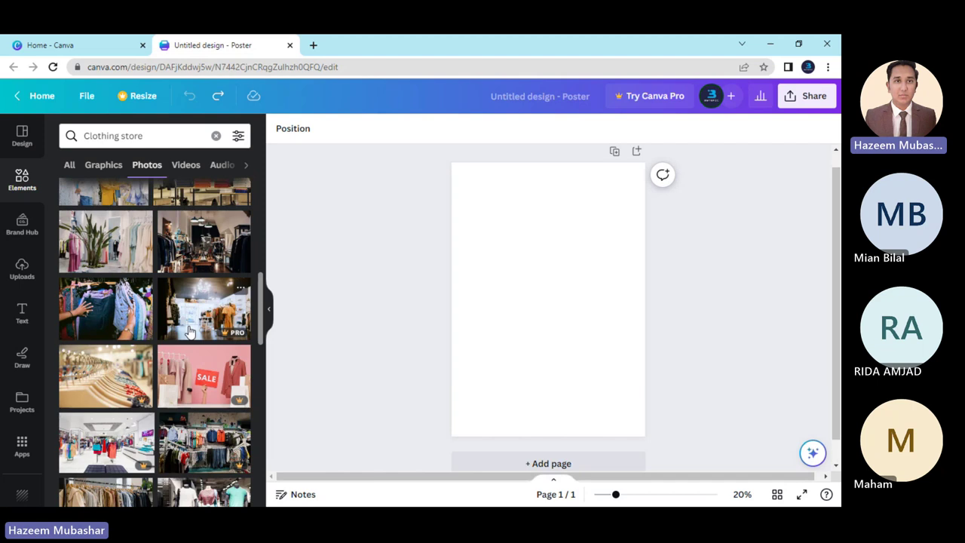
scroll(188, 331, "down", 8)
scroll(190, 331, "up", 15)
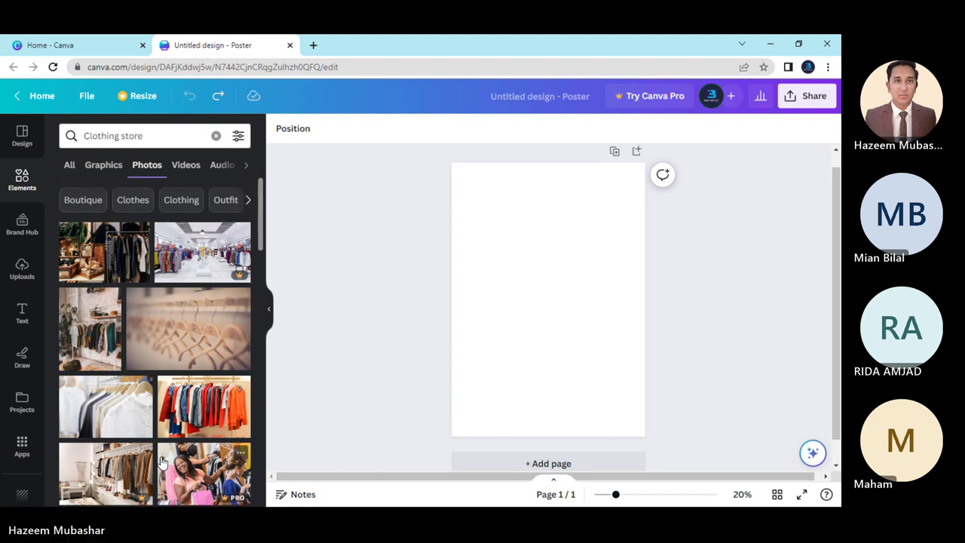
left_click(202, 327)
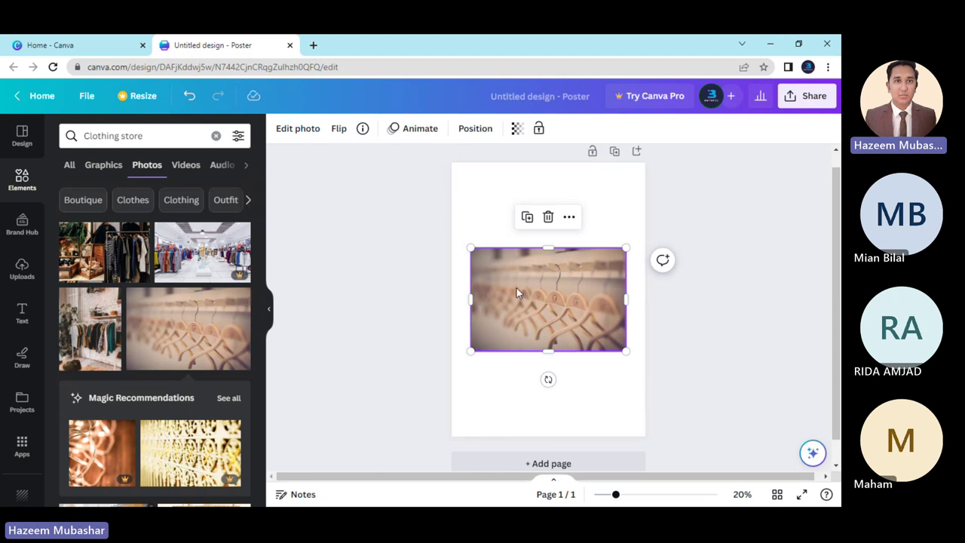
left_click_drag(468, 246, 449, 234)
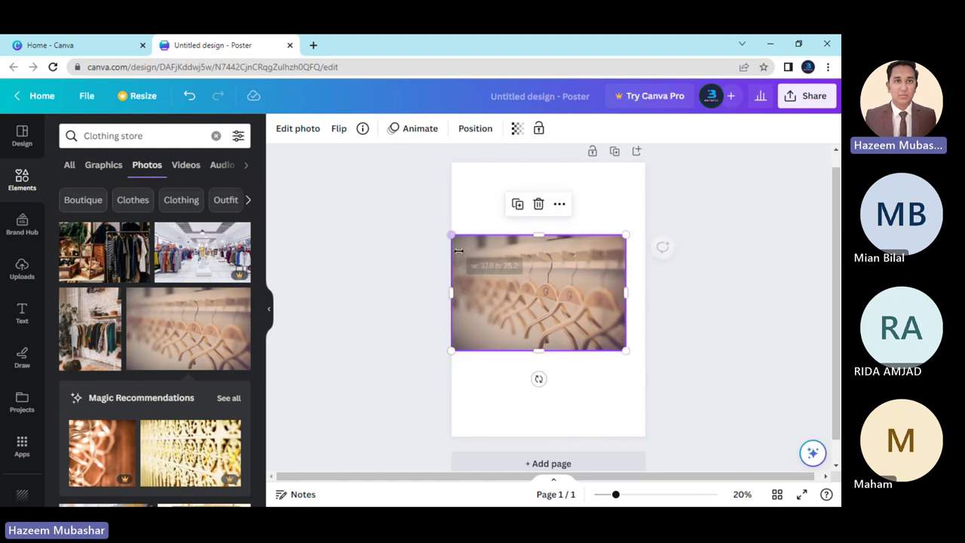
left_click_drag(626, 351, 646, 363)
left_click_drag(548, 364, 532, 436)
left_click_drag(545, 235, 545, 164)
left_click(675, 361)
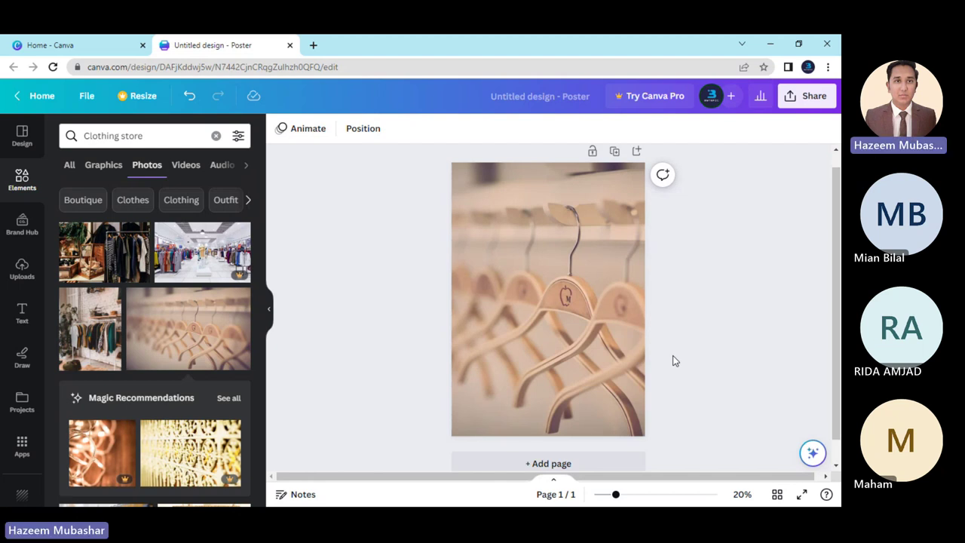
key("ctrl+z")
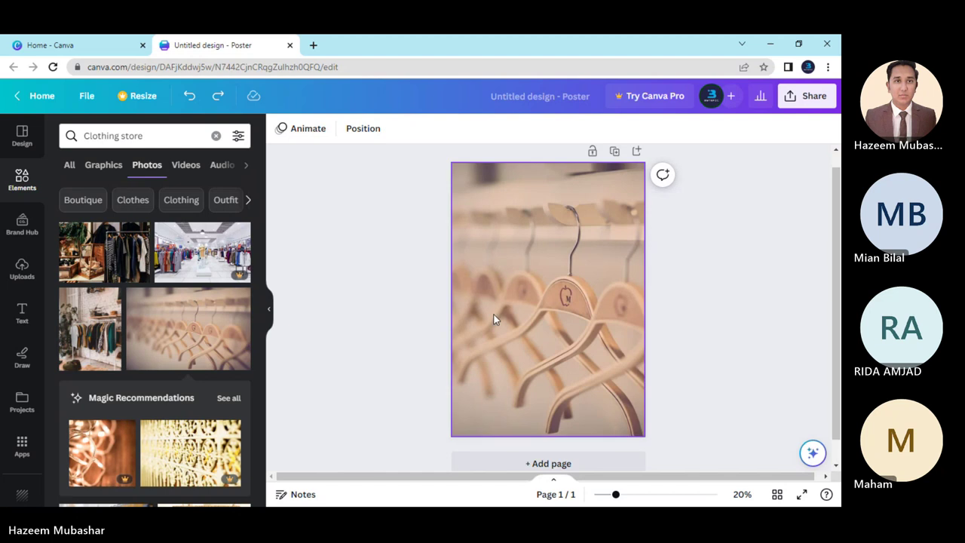
left_click(493, 319)
key("Delete")
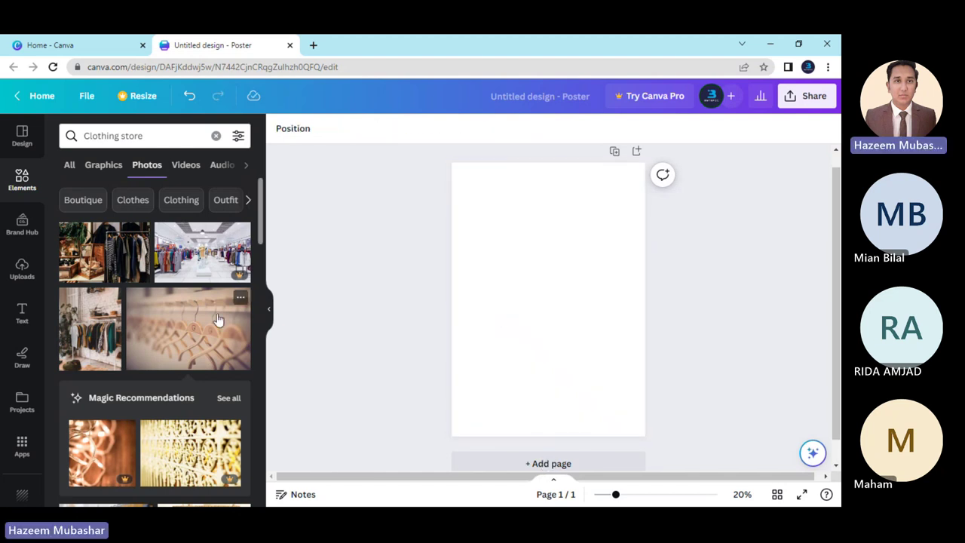
Add the blurred wooden hangers photo and set it as the page background.
left_click(217, 320)
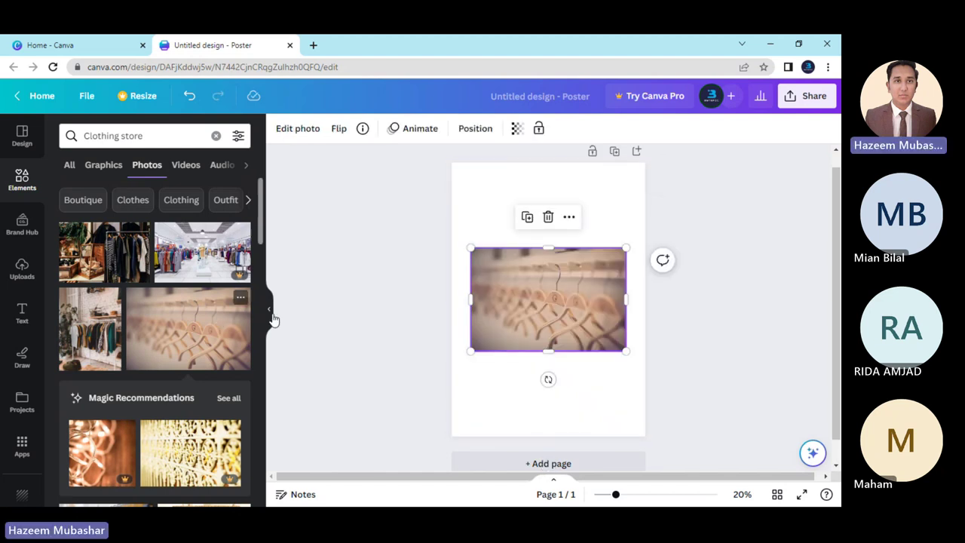
right_click(496, 261)
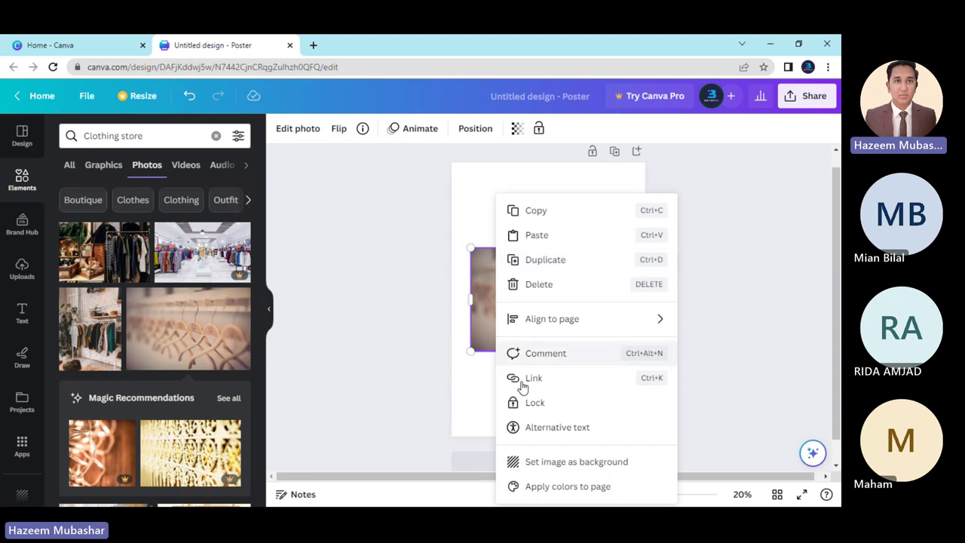
left_click(576, 461)
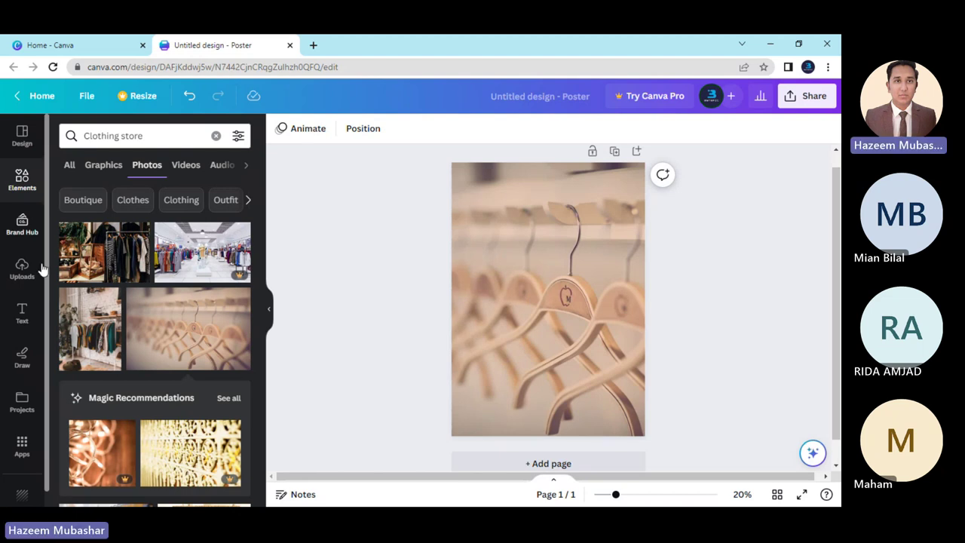
Add a subheading text box reading 'TEXT' at the centre of the poster.
left_click(20, 313)
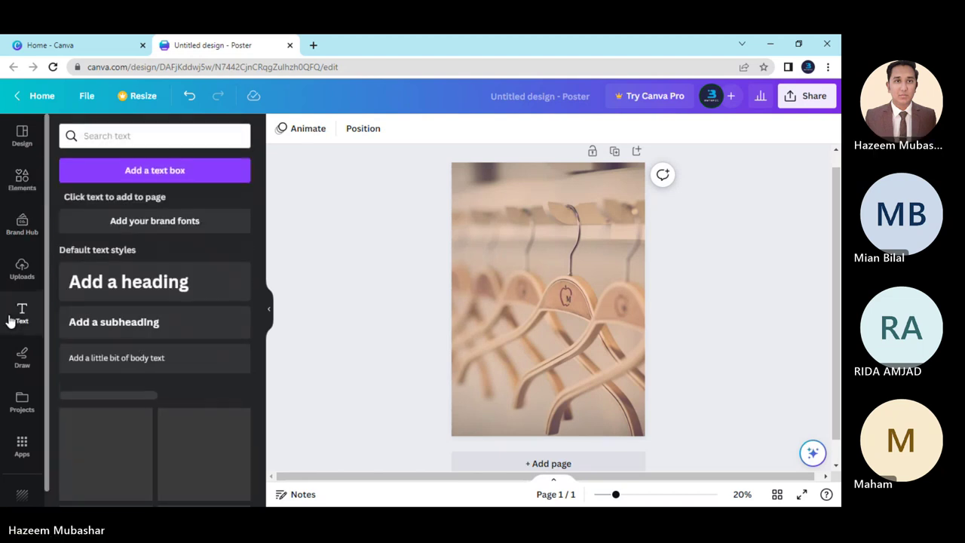
left_click(138, 324)
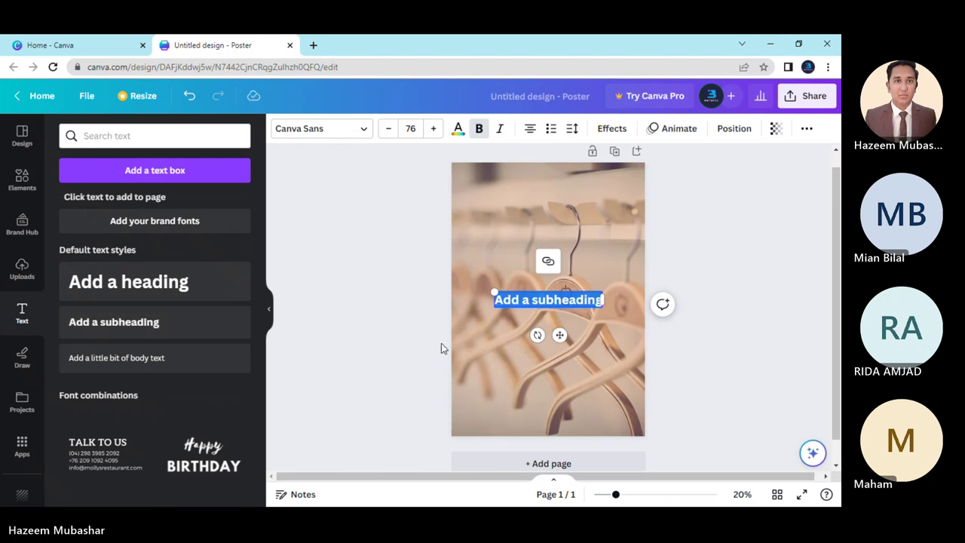
type("TEXT")
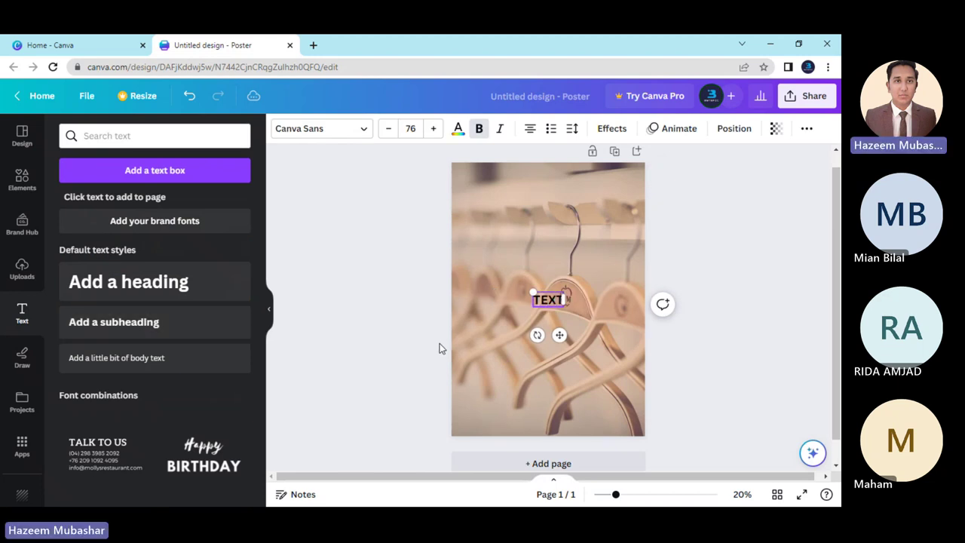
left_click(702, 344)
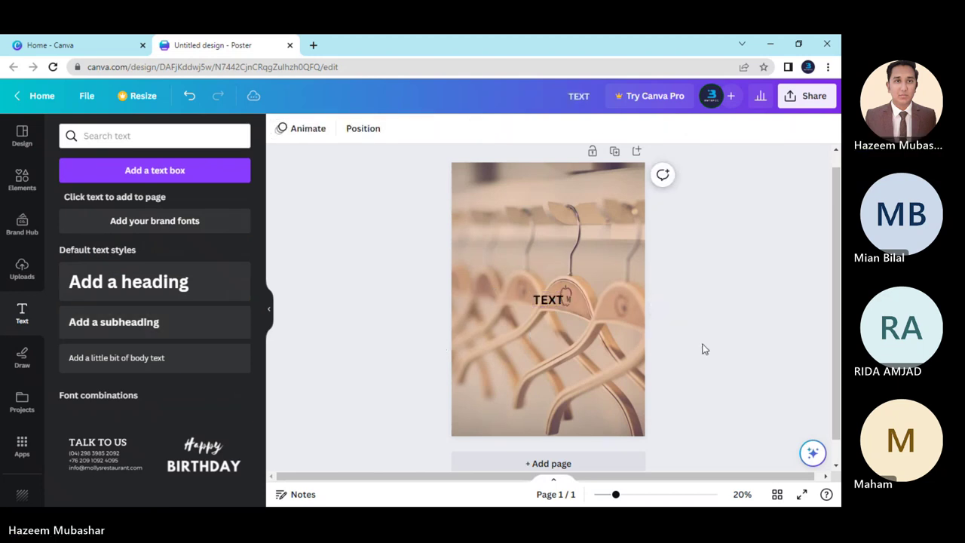
left_click(549, 305)
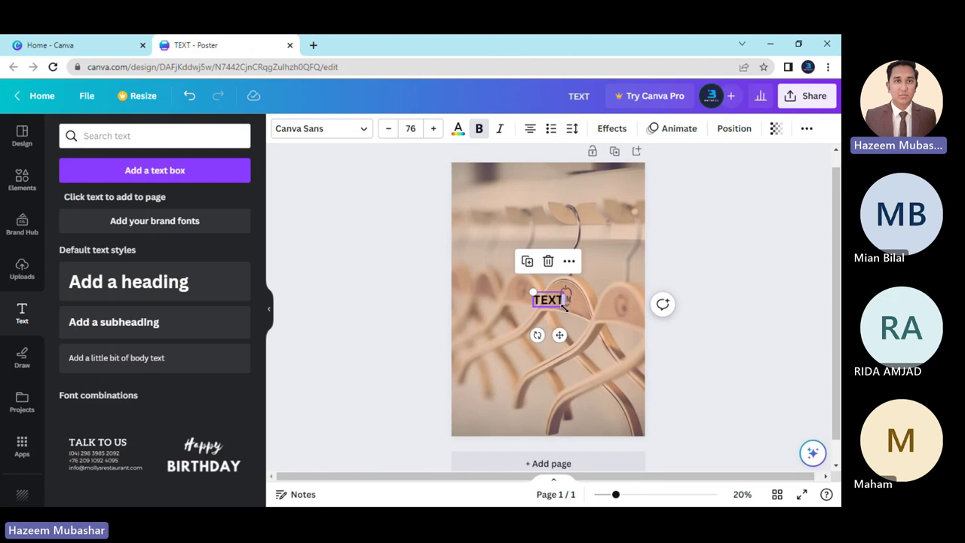
Enlarge the TEXT heading to size 281 and centre it horizontally on the page.
left_click_drag(532, 292, 451, 253)
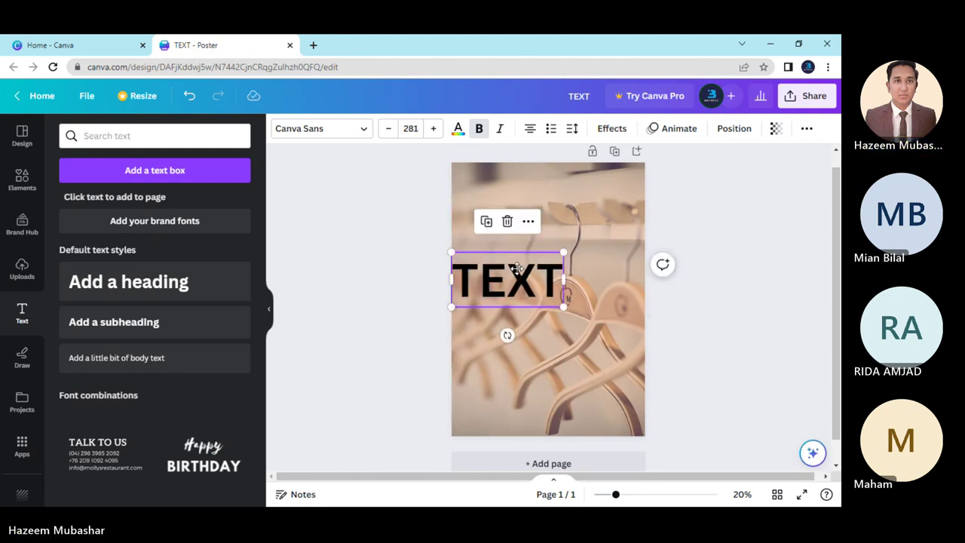
left_click_drag(516, 268, 557, 272)
left_click(499, 344)
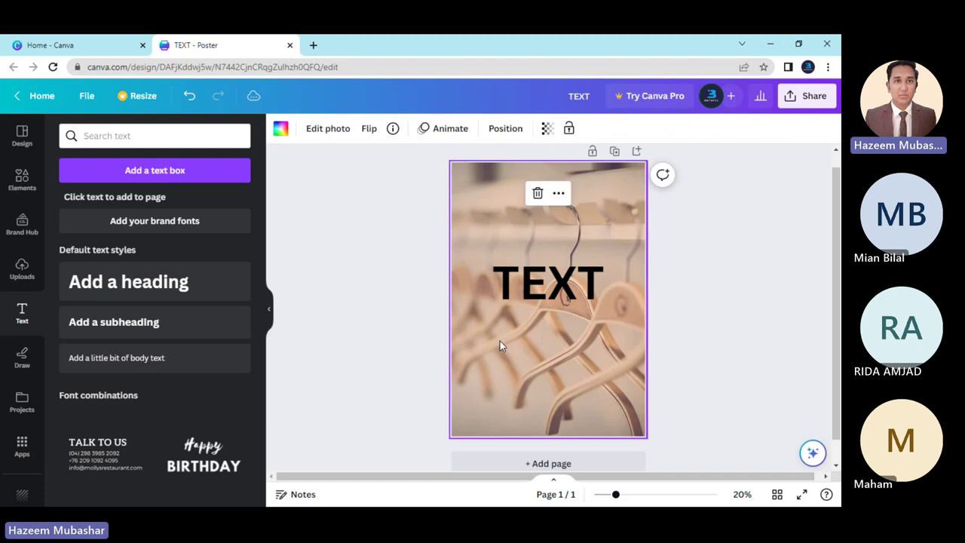
scroll(500, 344, "down", 1)
left_click(520, 280)
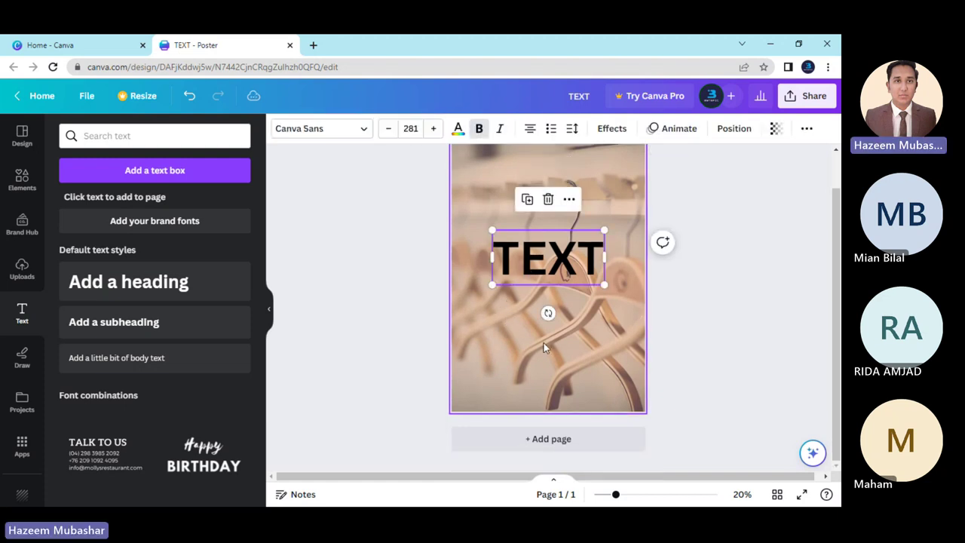
Place a copy of TEXT directly below the original and colour the copy white.
left_click_drag(554, 265, 551, 323)
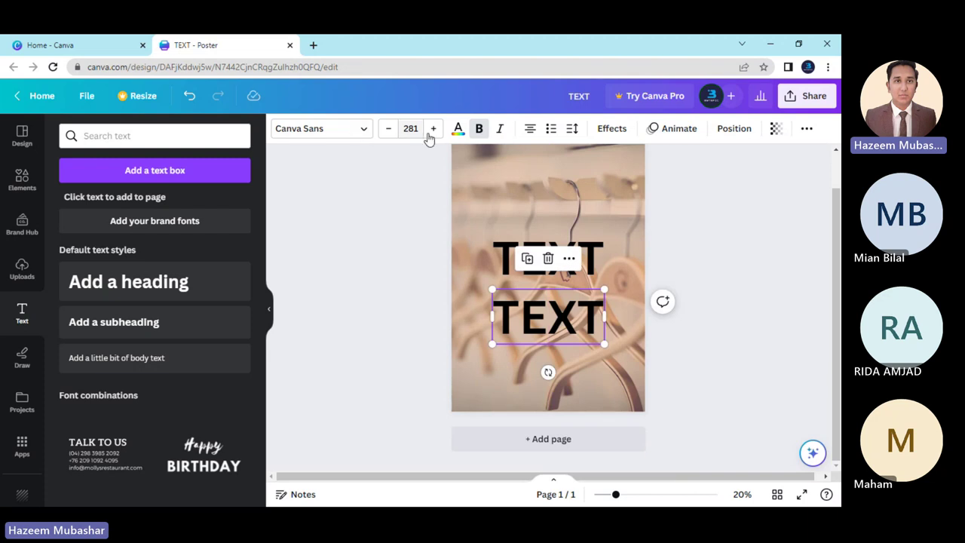
left_click(457, 129)
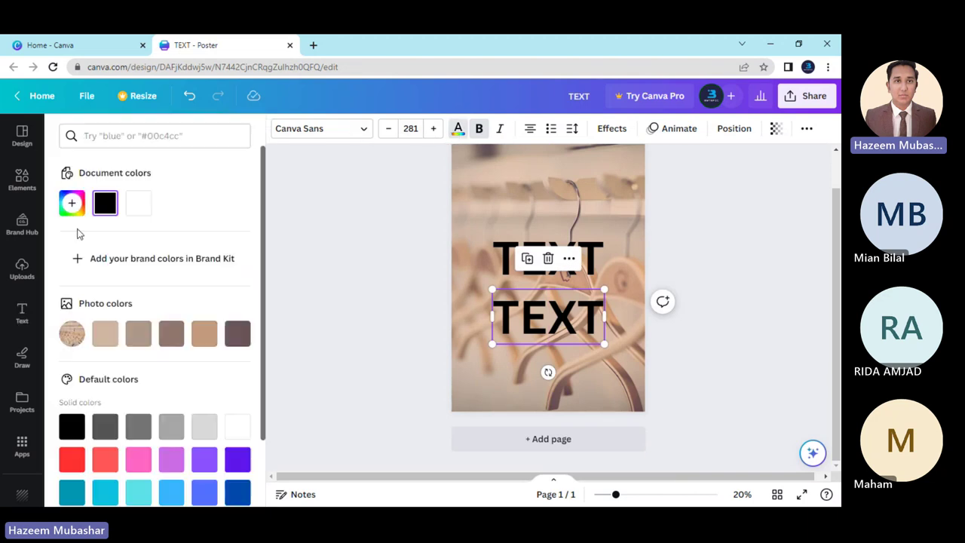
left_click(141, 211)
left_click(385, 277)
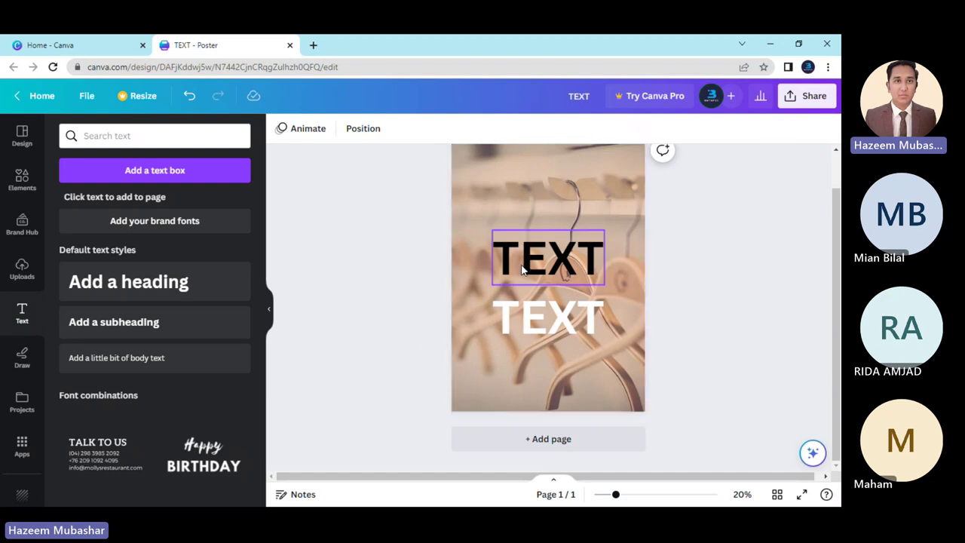
left_click(522, 265)
scroll(477, 198, "up", 1)
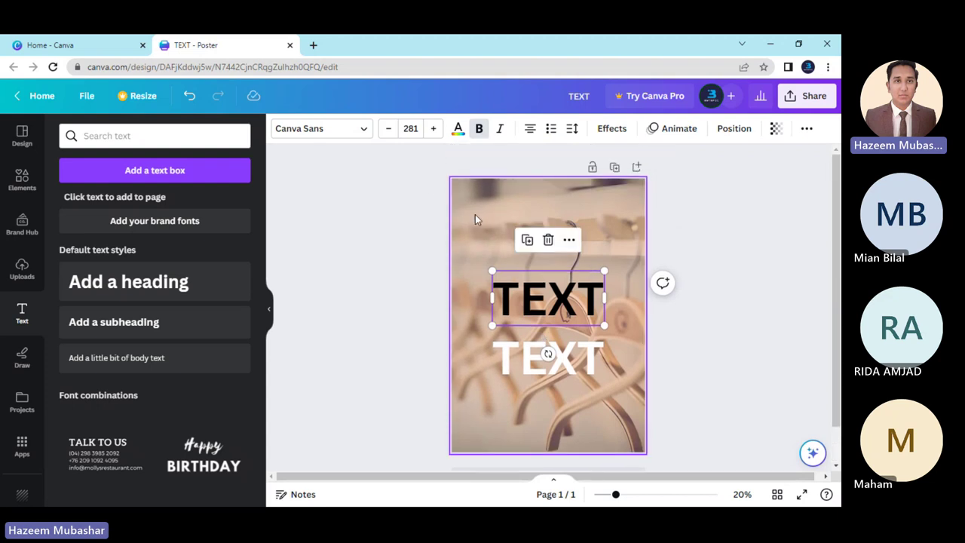
Try the Photo colors swatches, dark brown and several tans, on the upper TEXT.
left_click(457, 130)
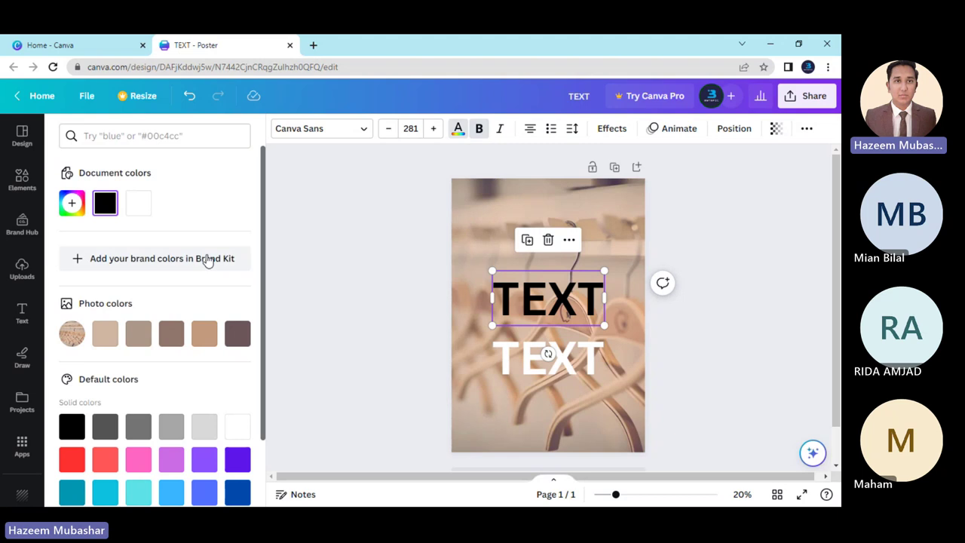
scroll(86, 286, "down", 2)
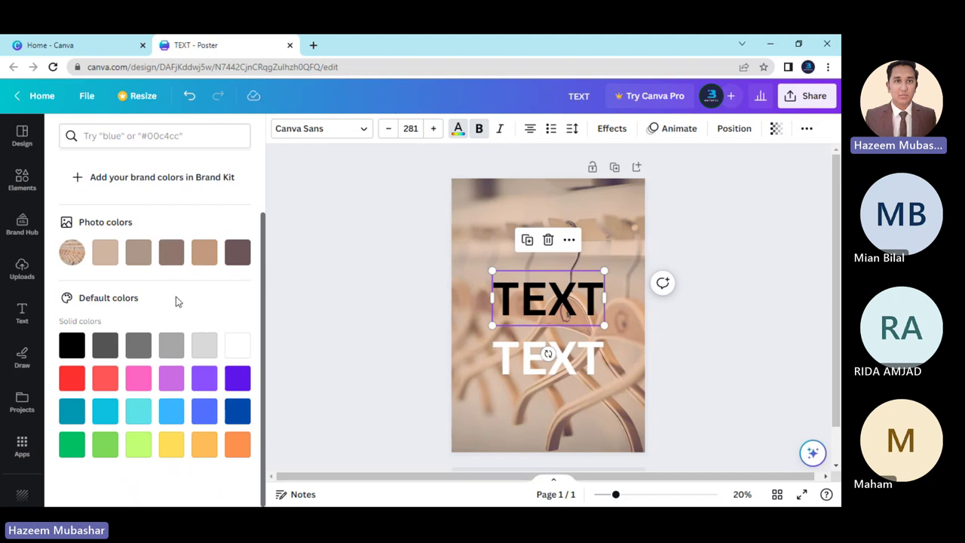
left_click(235, 253)
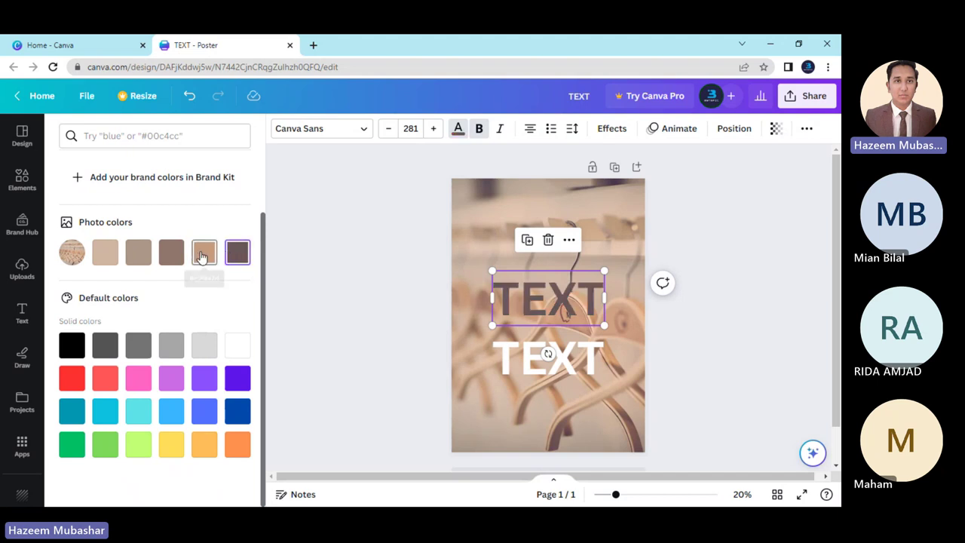
left_click(204, 253)
left_click(169, 255)
left_click(138, 254)
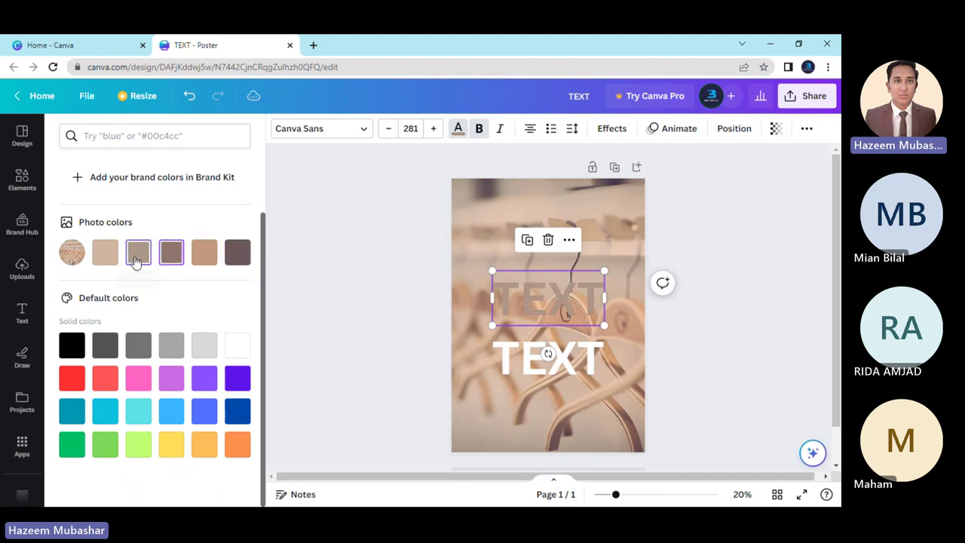
left_click(115, 260)
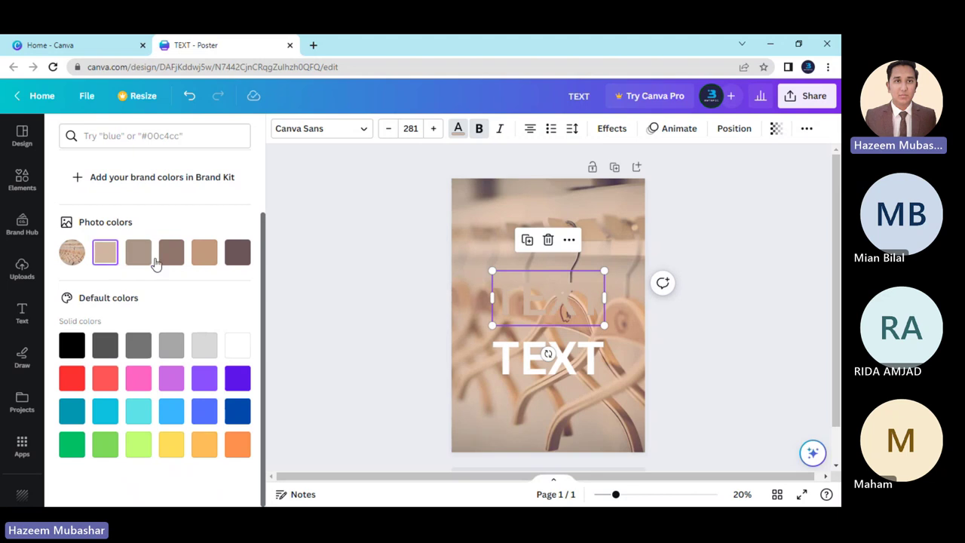
left_click(240, 255)
left_click(202, 256)
left_click(232, 257)
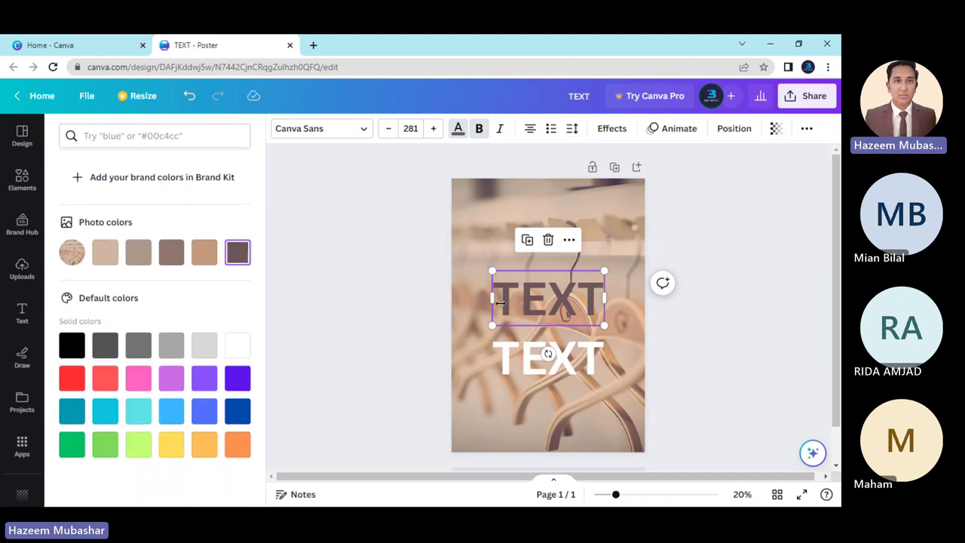
Compare the photo swatches again and settle on dark grey-brown for the upper TEXT.
left_click(203, 255)
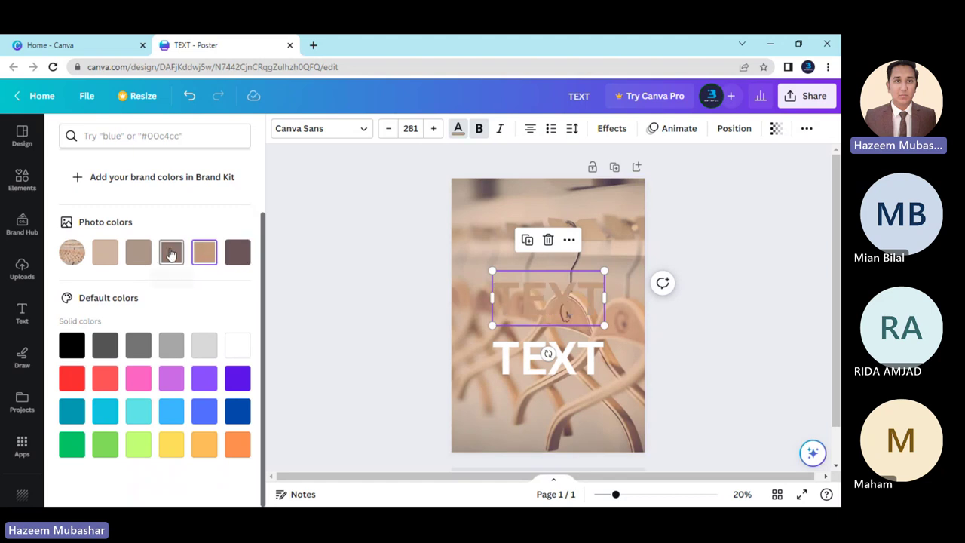
left_click(171, 255)
left_click(241, 256)
left_click(204, 255)
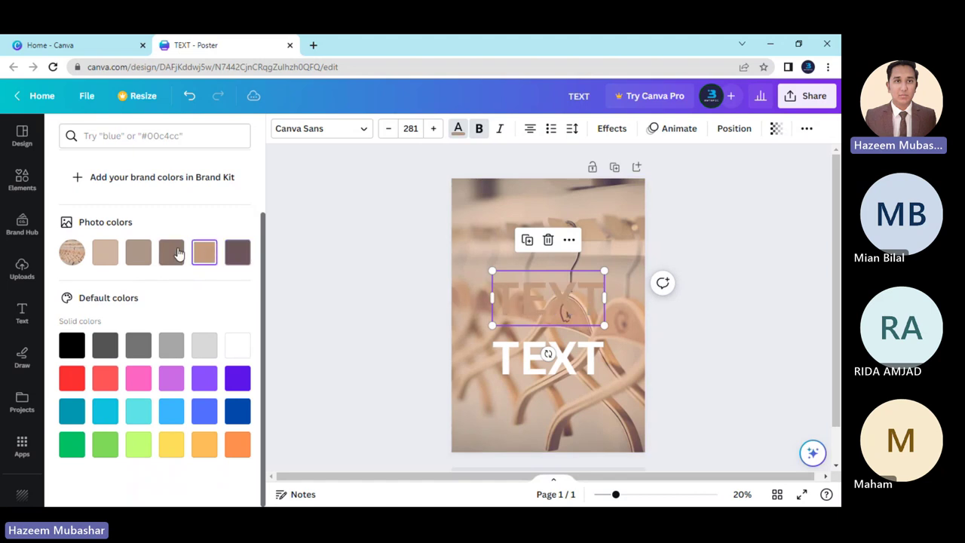
left_click(171, 254)
left_click(104, 254)
left_click(138, 254)
left_click(171, 254)
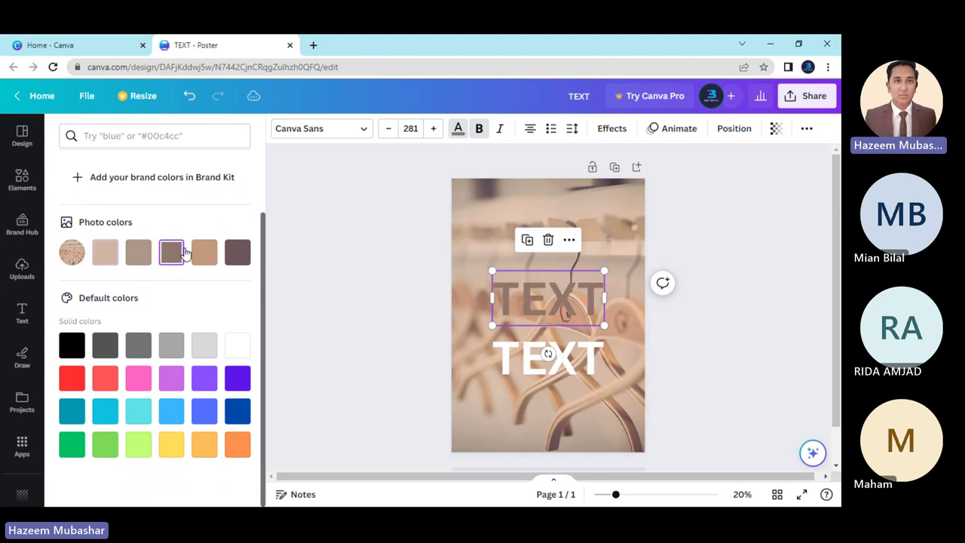
left_click(204, 254)
left_click(240, 256)
scroll(223, 277, "up", 2)
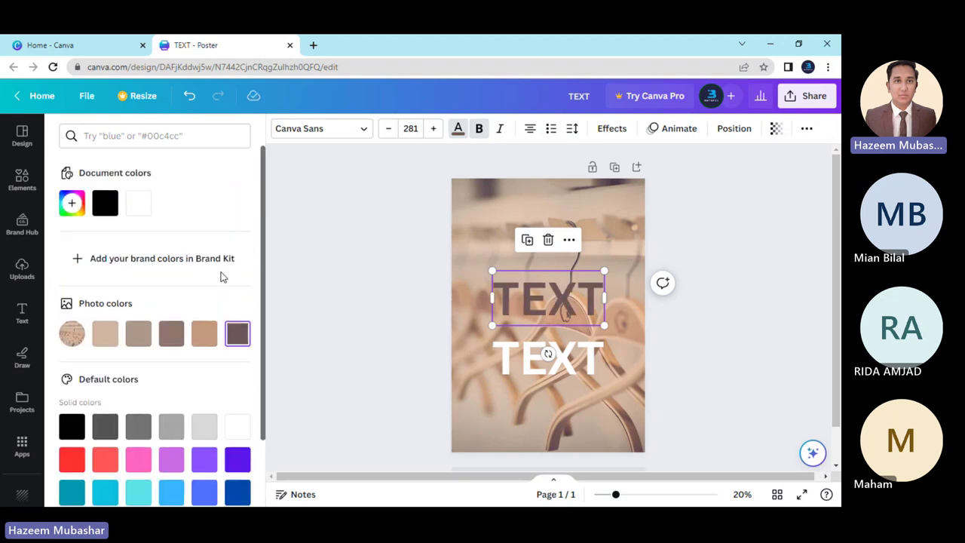
left_click(509, 240)
left_click(522, 306)
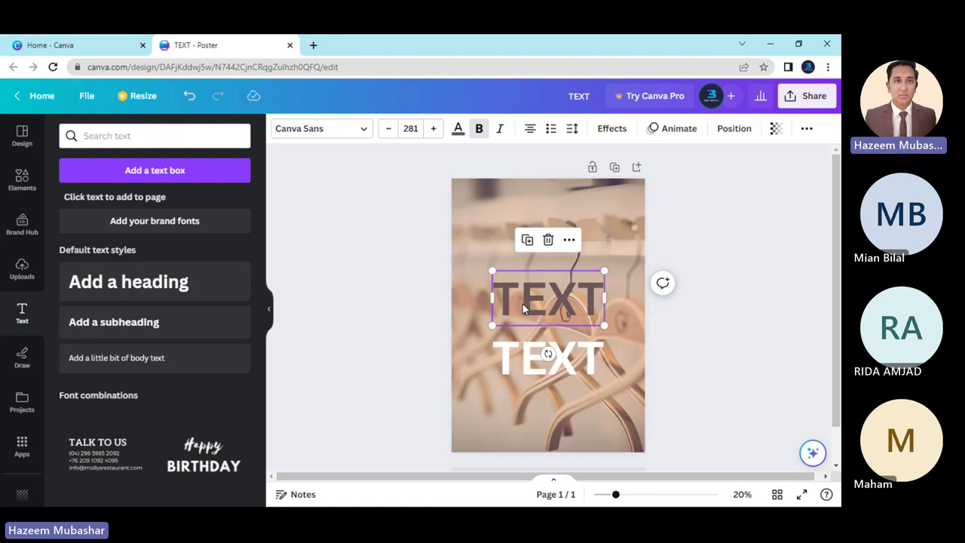
Delete the brown TEXT and move the white TEXT up near the top centre.
key("Delete")
left_click_drag(537, 365, 536, 292)
left_click(689, 352)
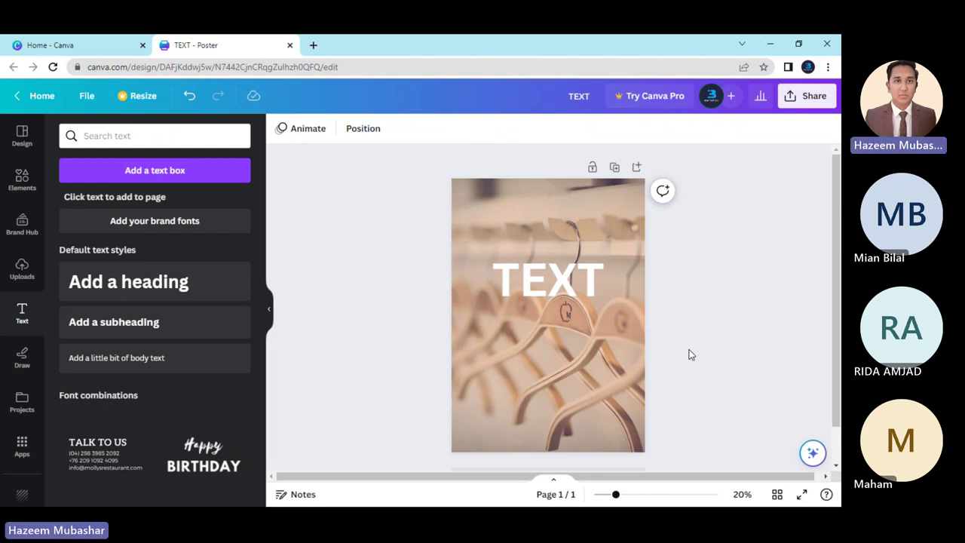
Recolour the remaining TEXT heading Black #000000.
left_click(573, 283)
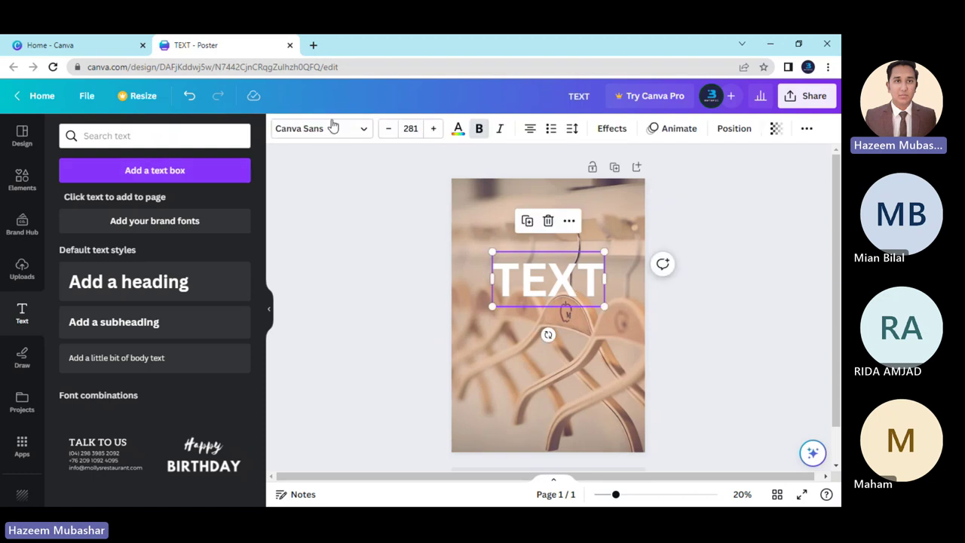
left_click(458, 128)
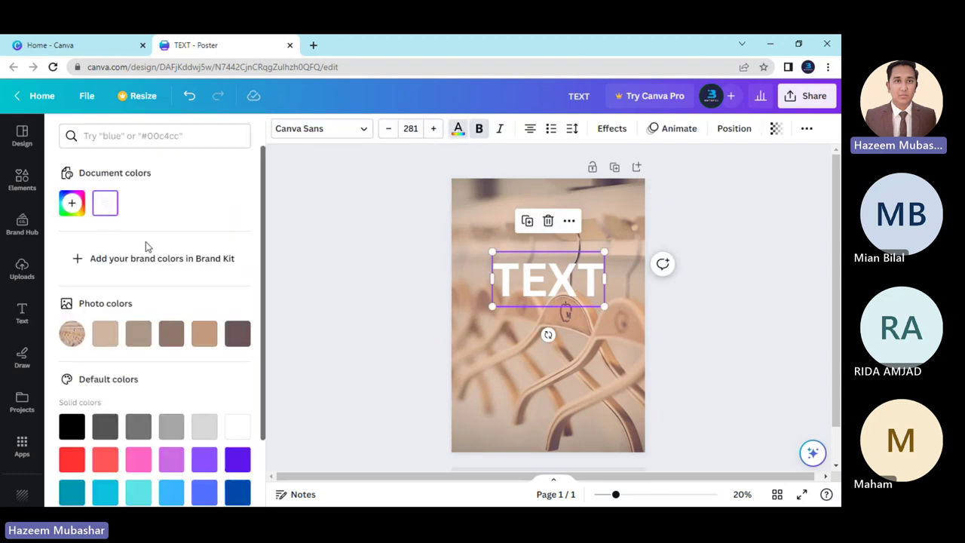
scroll(235, 355, "down", 1)
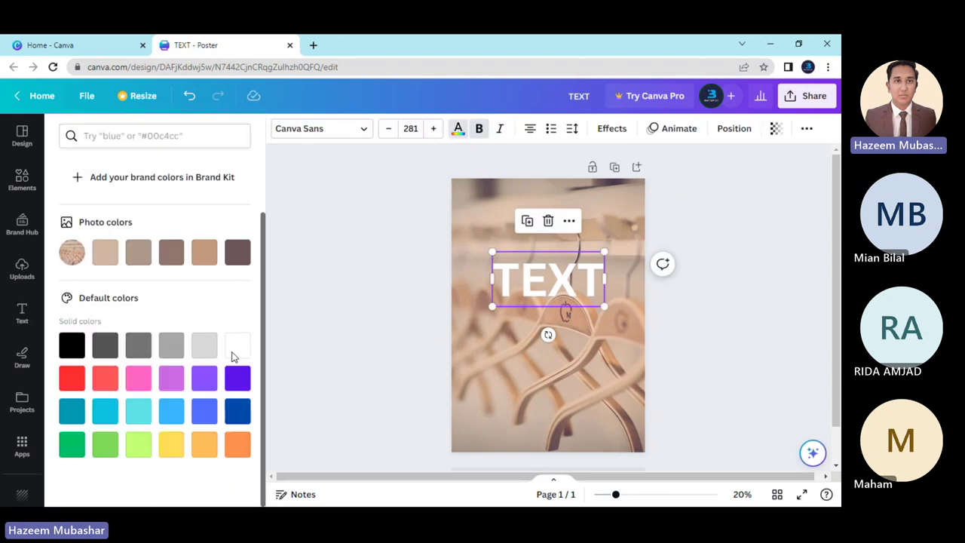
left_click(70, 344)
left_click(407, 279)
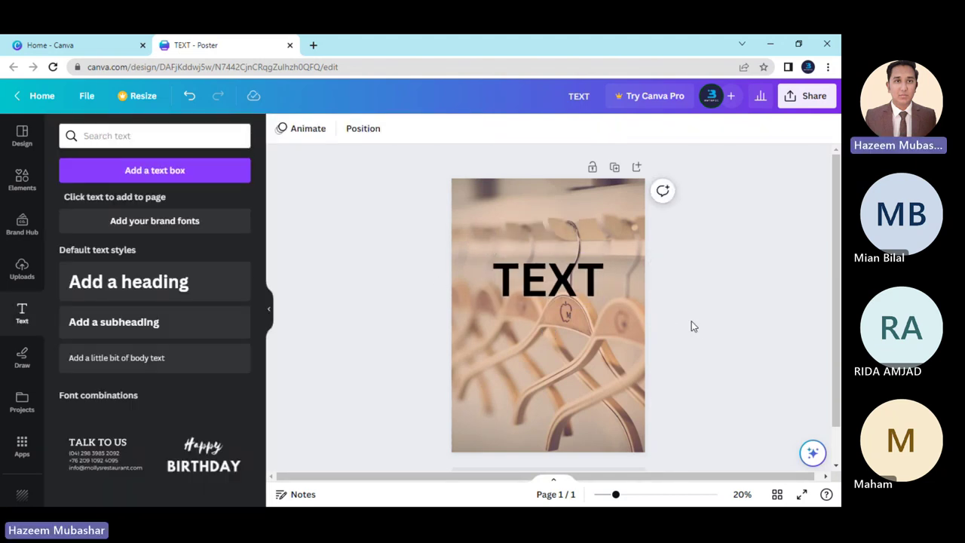
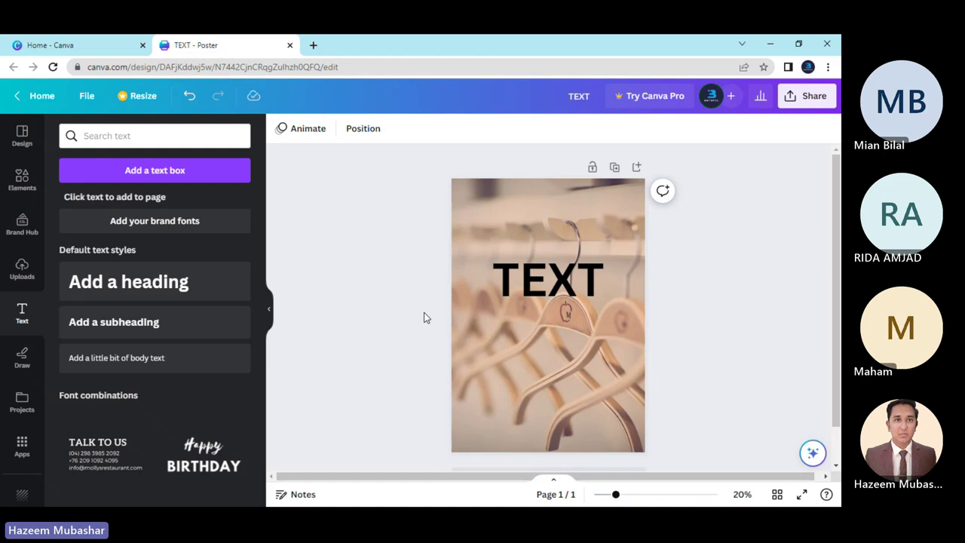
Raise the TEXT heading higher along the centre guide and select the hanger photo.
left_click_drag(529, 281, 529, 239)
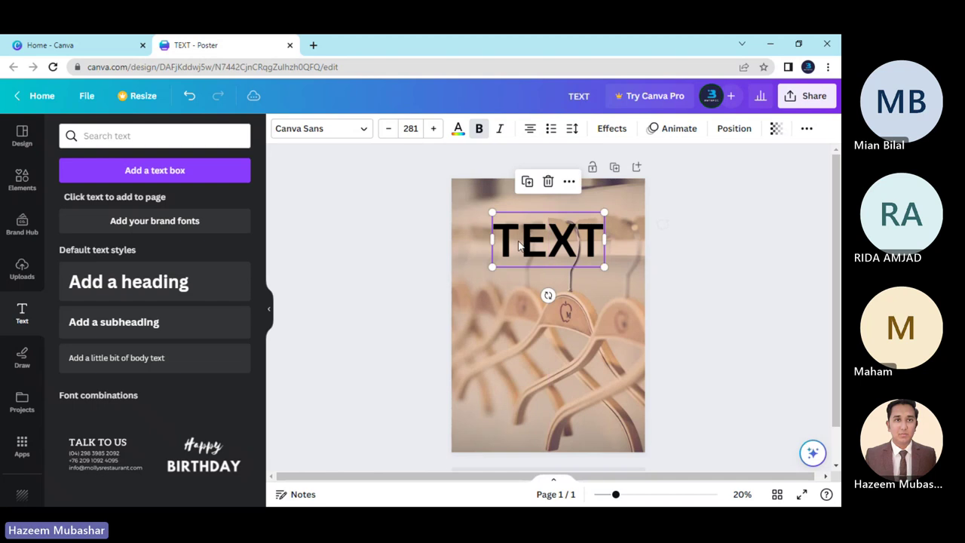
left_click(402, 271)
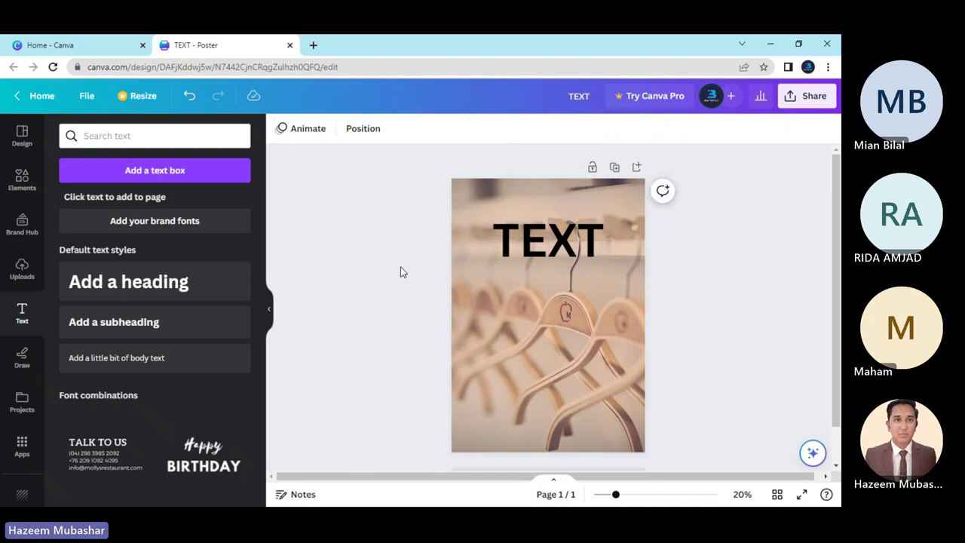
left_click(499, 284)
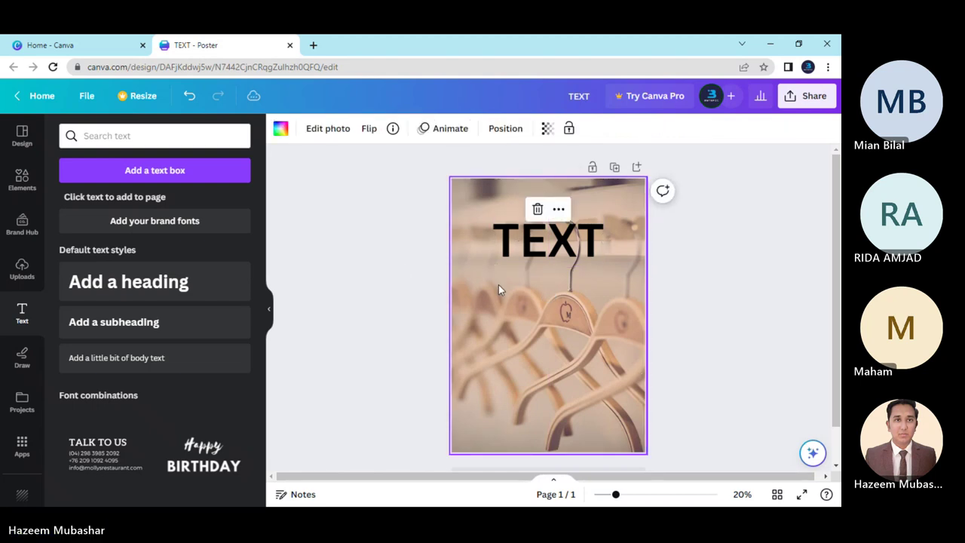
left_click(324, 129)
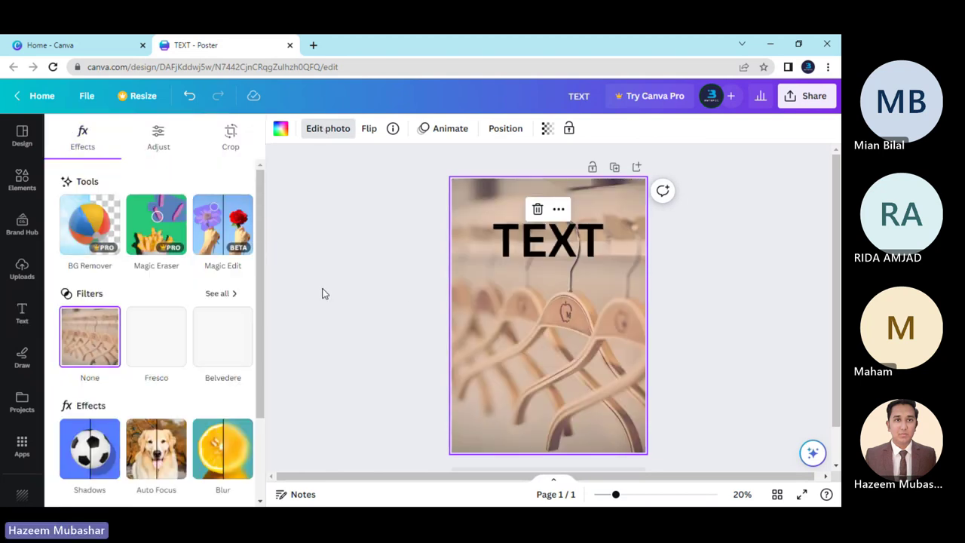
key("Escape")
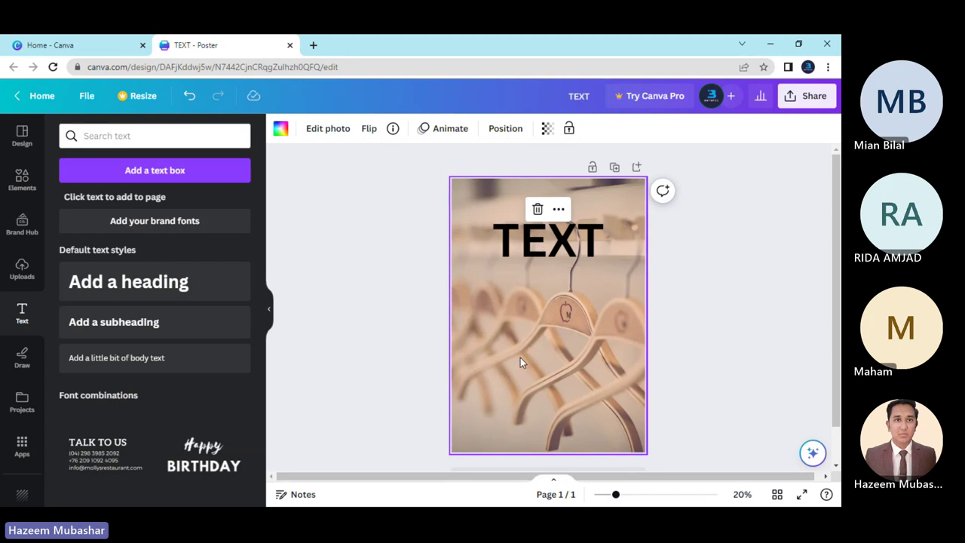
Reselect the hanger background photo and open its Edit photo options.
left_click(401, 313)
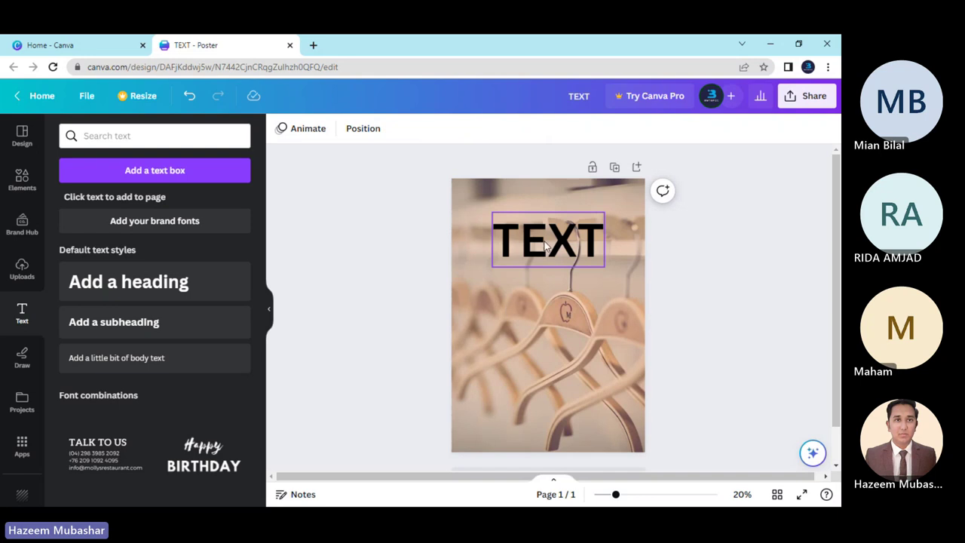
left_click(546, 246)
left_click(527, 322)
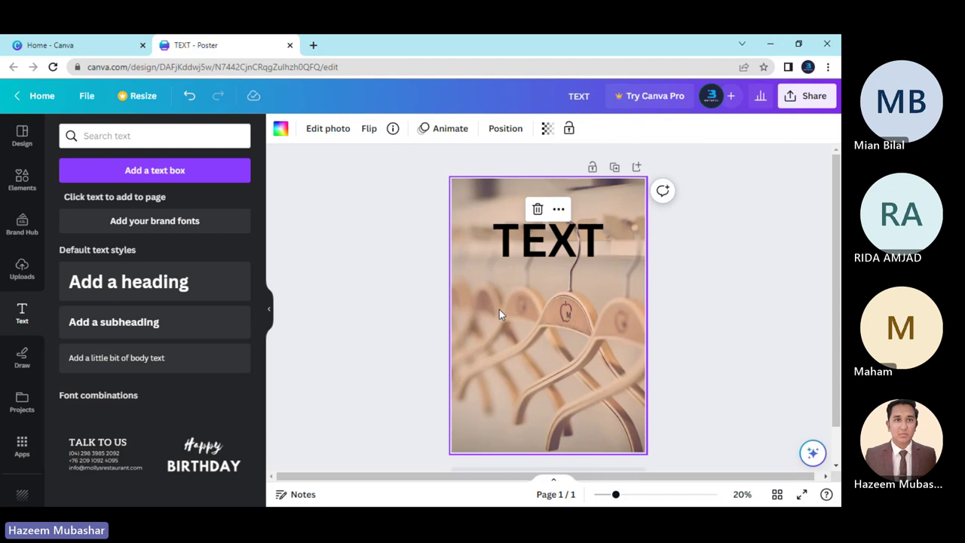
left_click(384, 294)
left_click(502, 278)
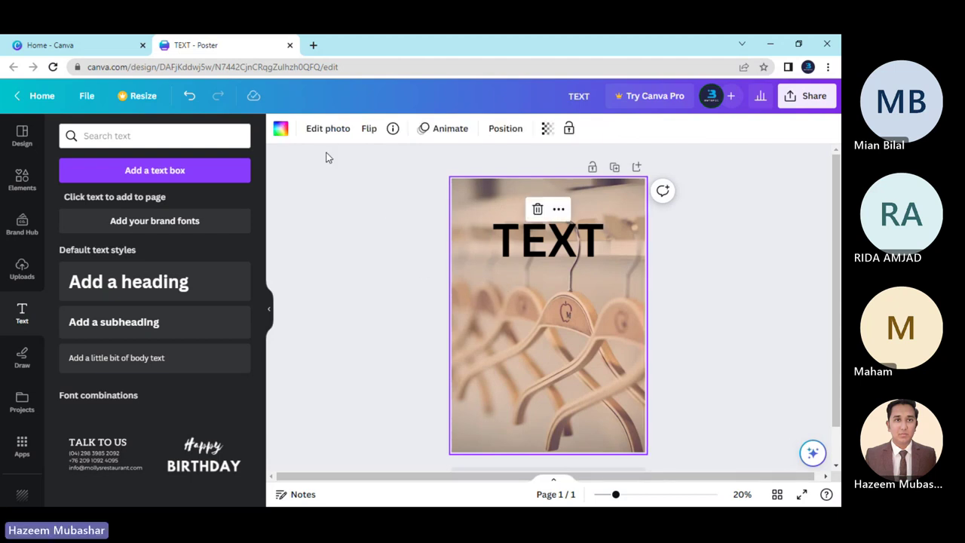
left_click(325, 129)
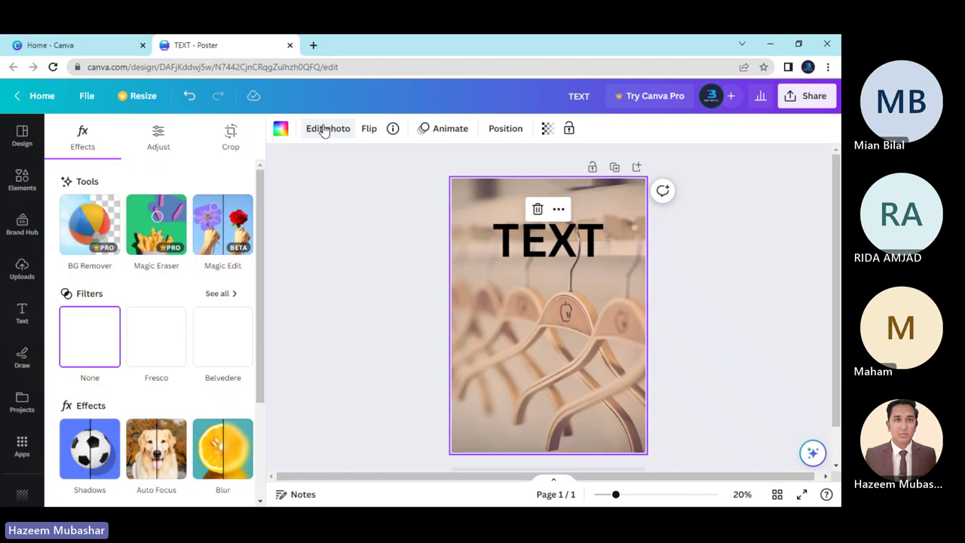
Browse the photo adjustments and filters, try the Luna filter, then undo it.
left_click(173, 151)
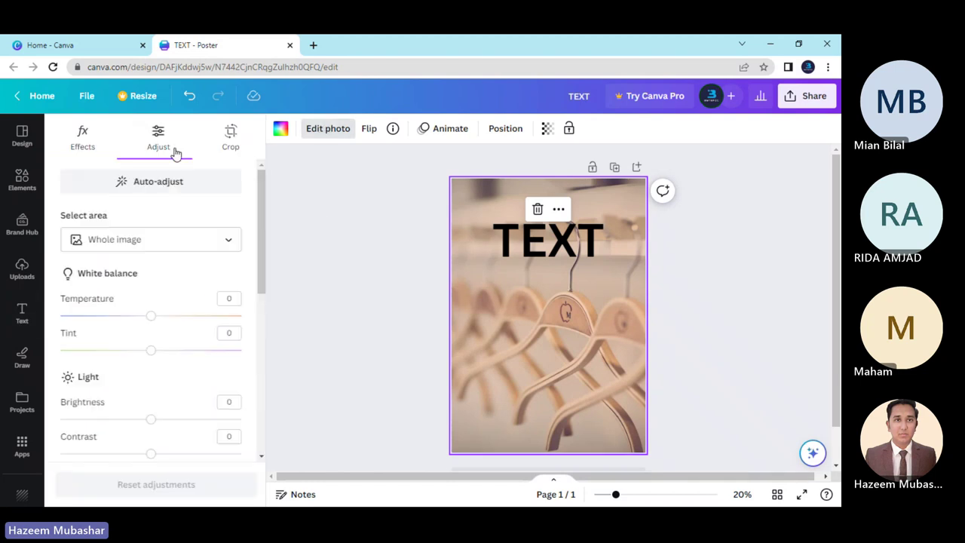
scroll(179, 319, "down", 5)
scroll(179, 319, "up", 5)
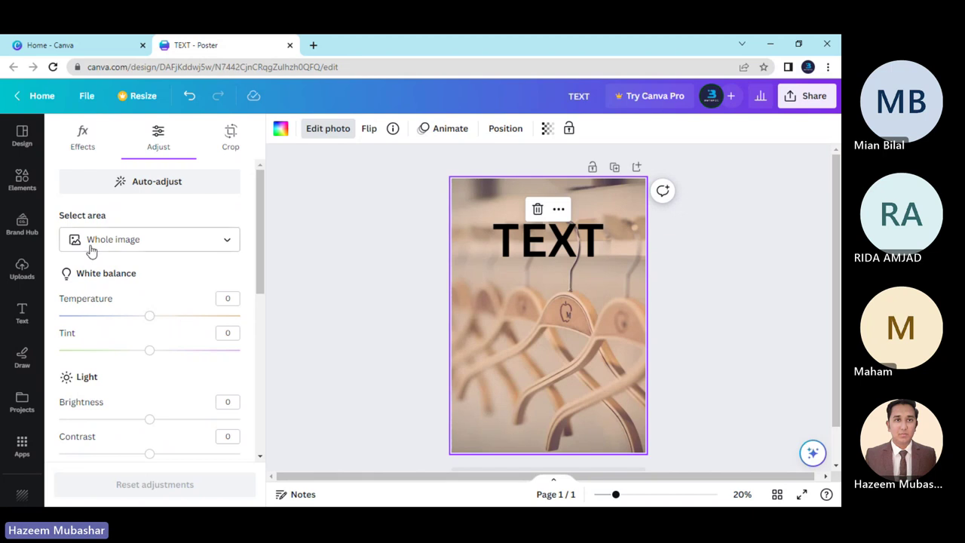
left_click(79, 136)
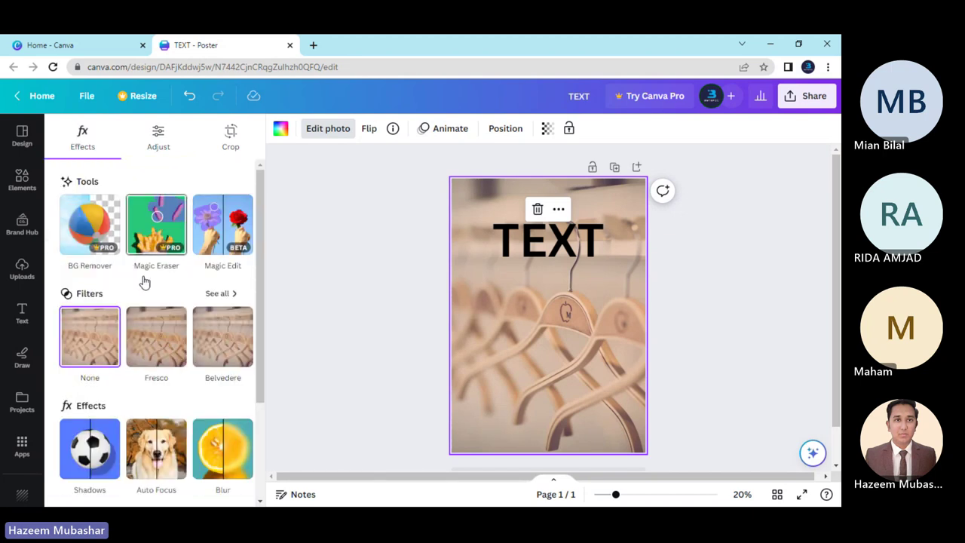
scroll(144, 281, "down", 3)
scroll(142, 280, "up", 3)
scroll(144, 280, "down", 1)
scroll(144, 280, "up", 1)
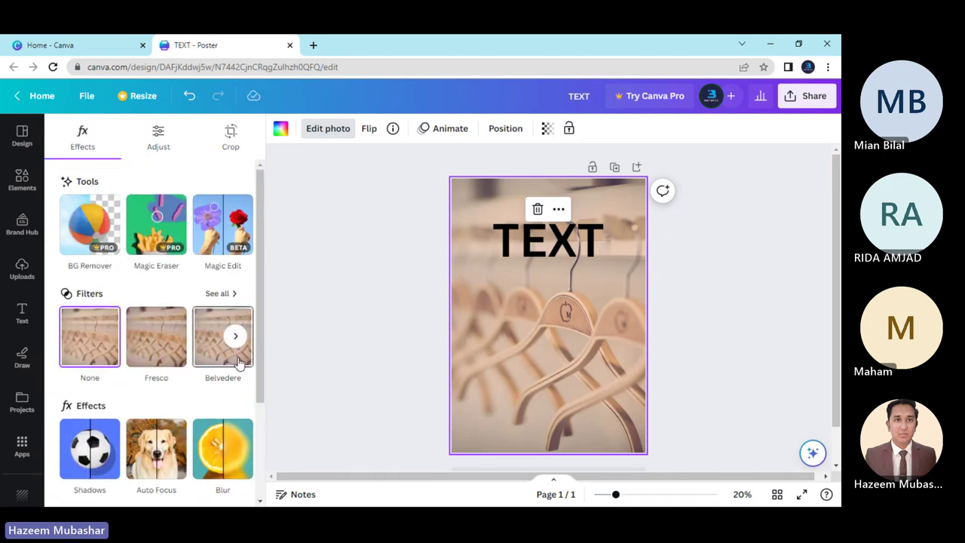
left_click(235, 337)
left_click(236, 338)
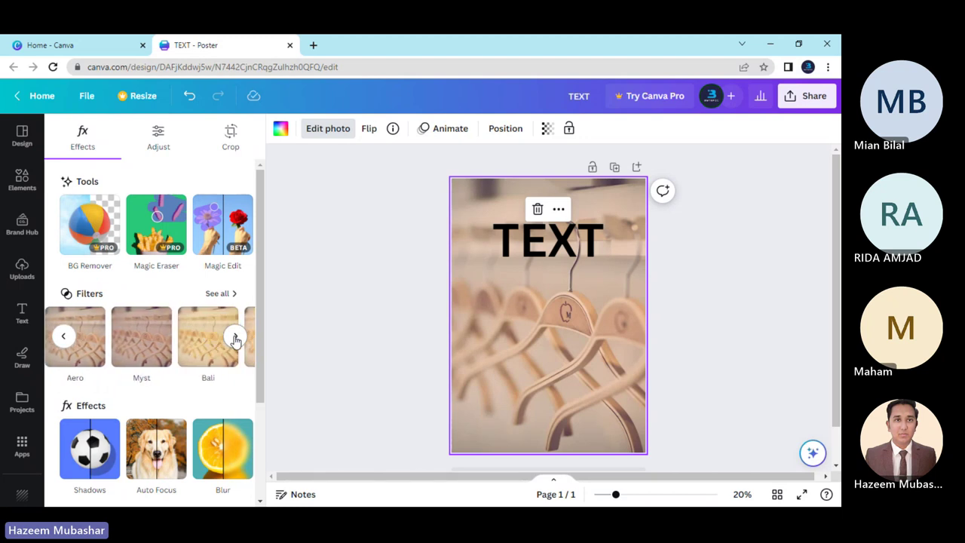
left_click(62, 339)
left_click(200, 337)
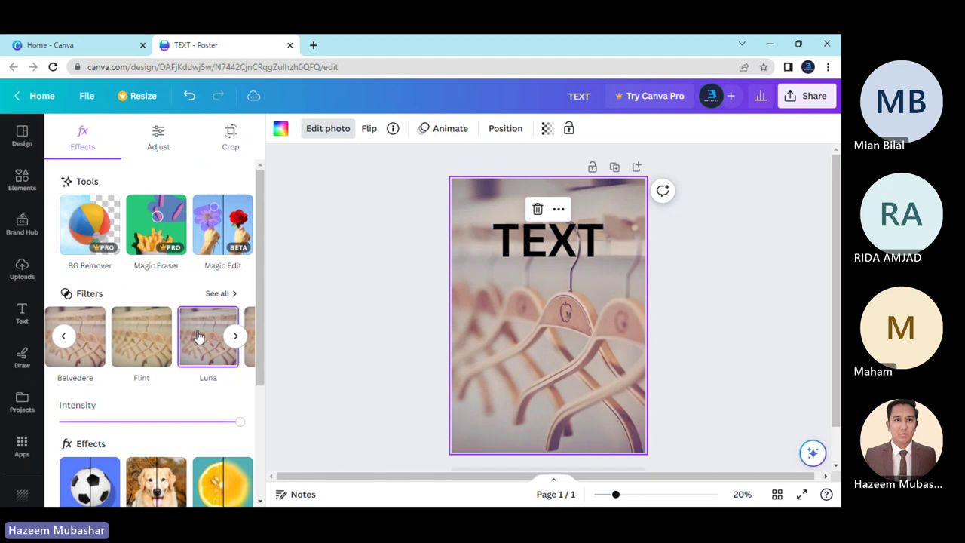
key("super")
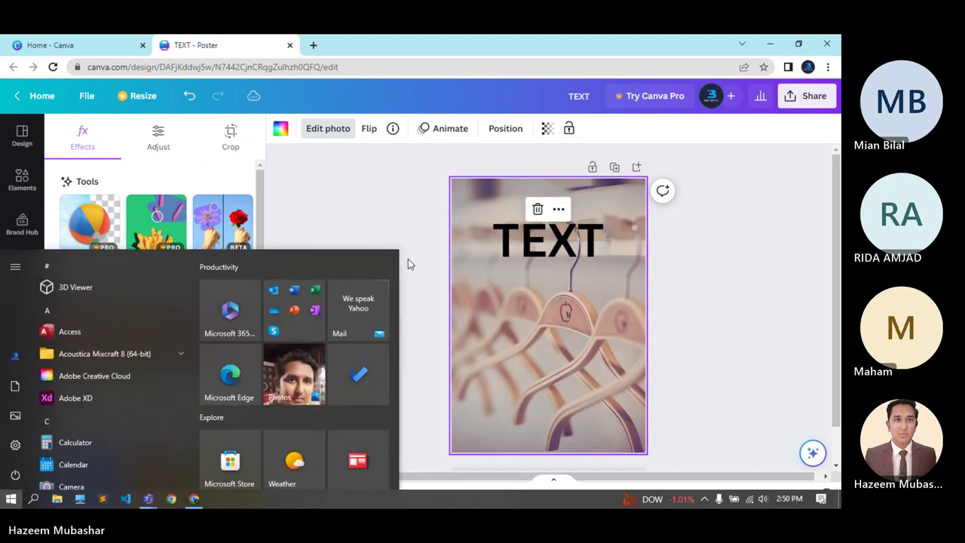
key("Escape")
key("ctrl+z")
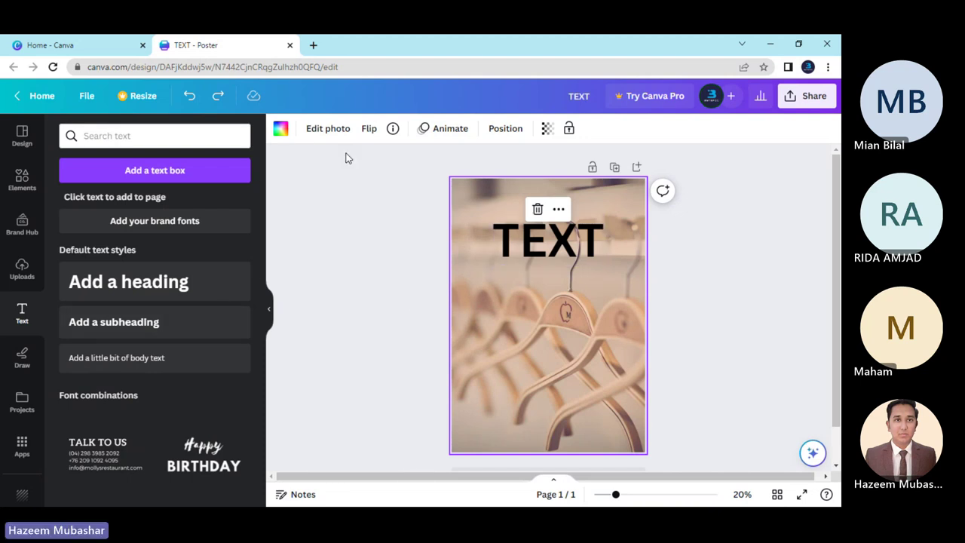
Apply the Blur effect from the Effects carousel, at intensity 25.
left_click(327, 131)
scroll(86, 363, "down", 2)
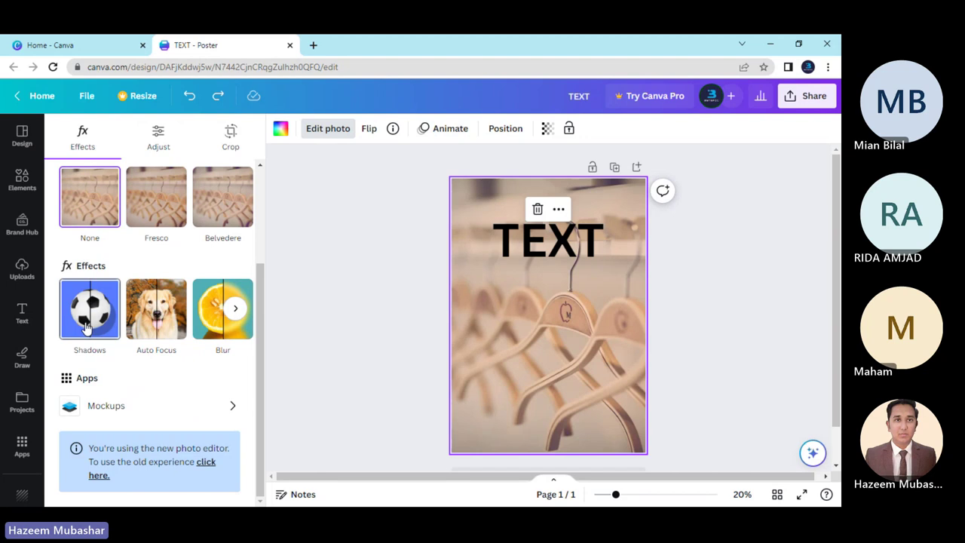
left_click(236, 311)
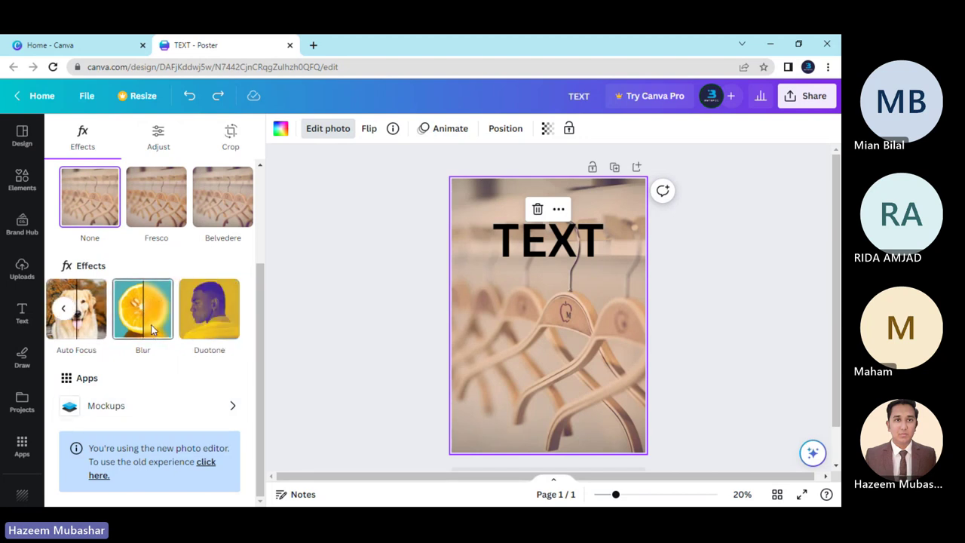
left_click(153, 329)
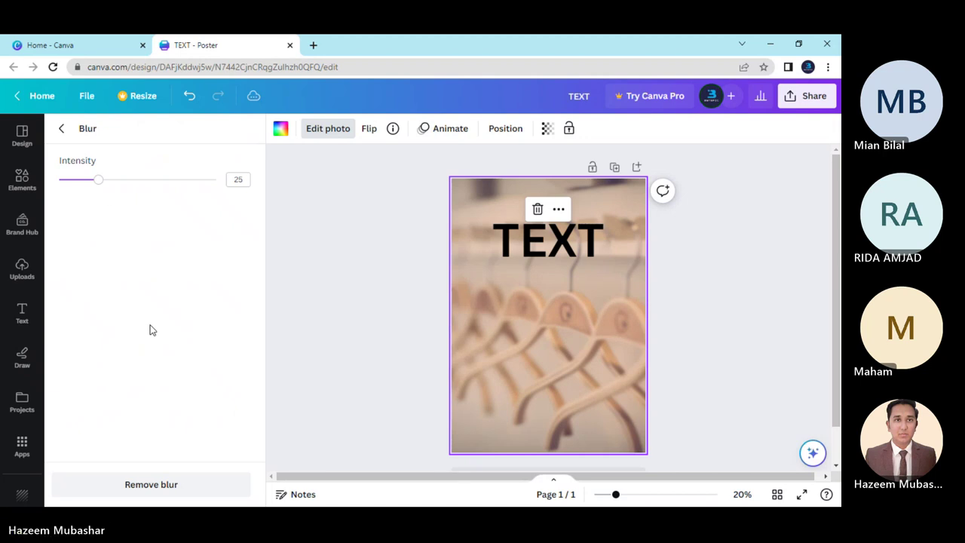
Set the Blur intensity to 0 and go back to the photo effects list.
left_click_drag(100, 183, 31, 208)
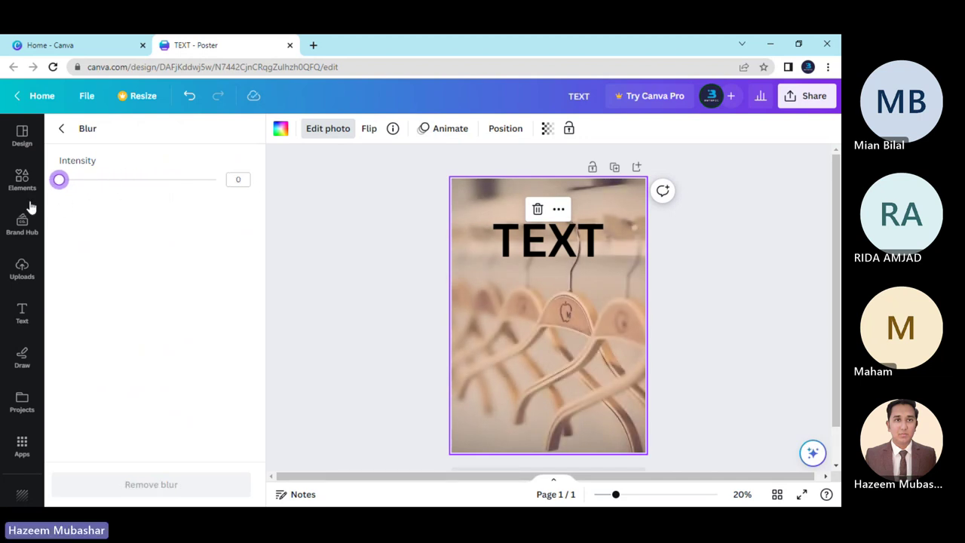
left_click(63, 135)
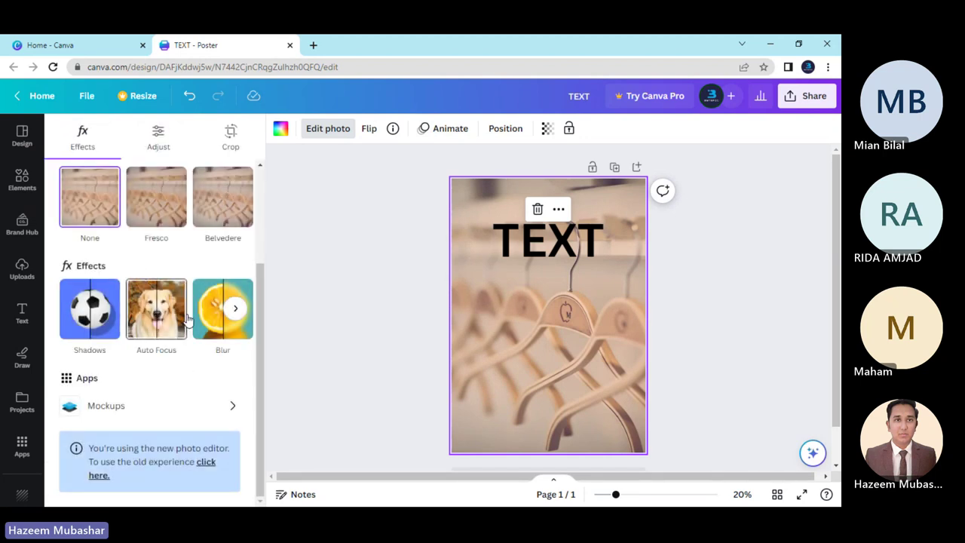
scroll(185, 332, "up", 3)
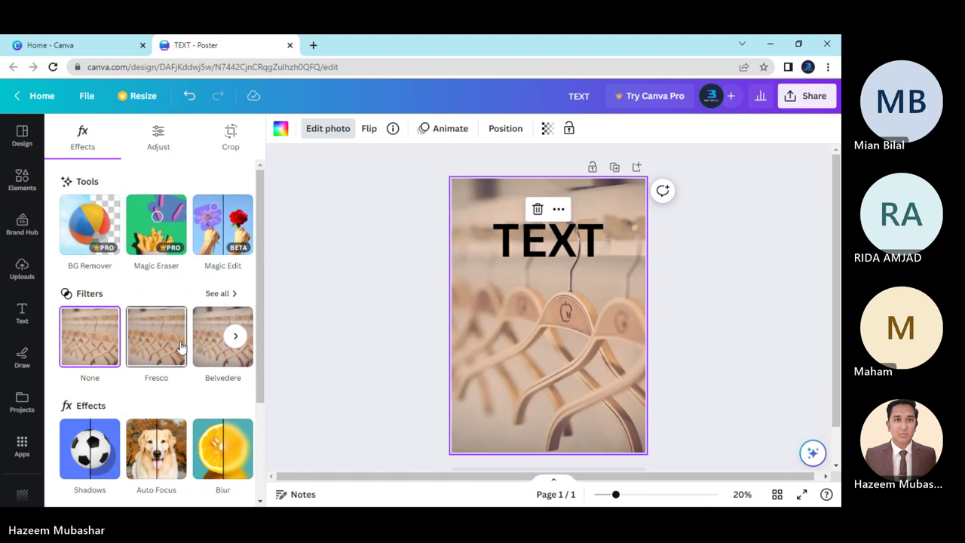
Check the Adjust and Crop tabs without changing anything, then switch to Teams.
left_click(168, 149)
left_click(227, 141)
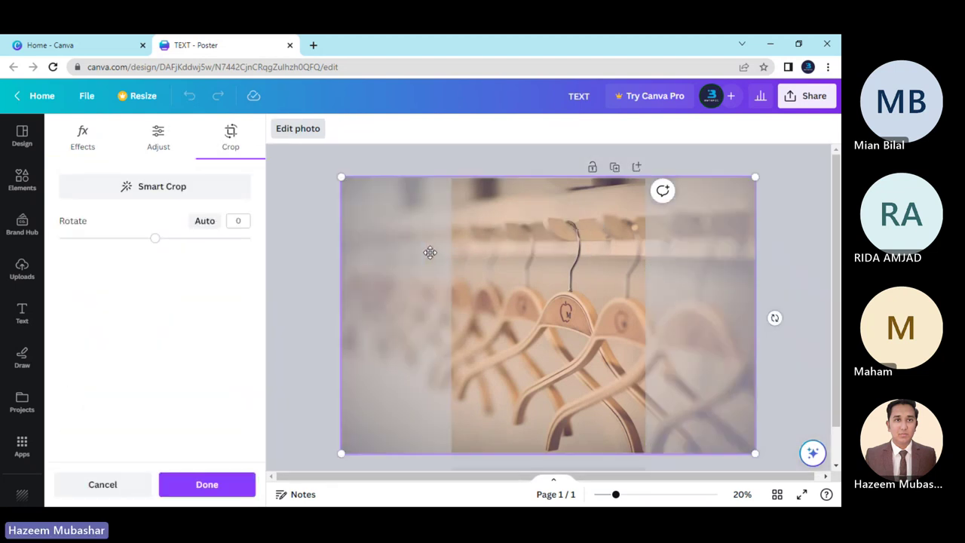
left_click(154, 147)
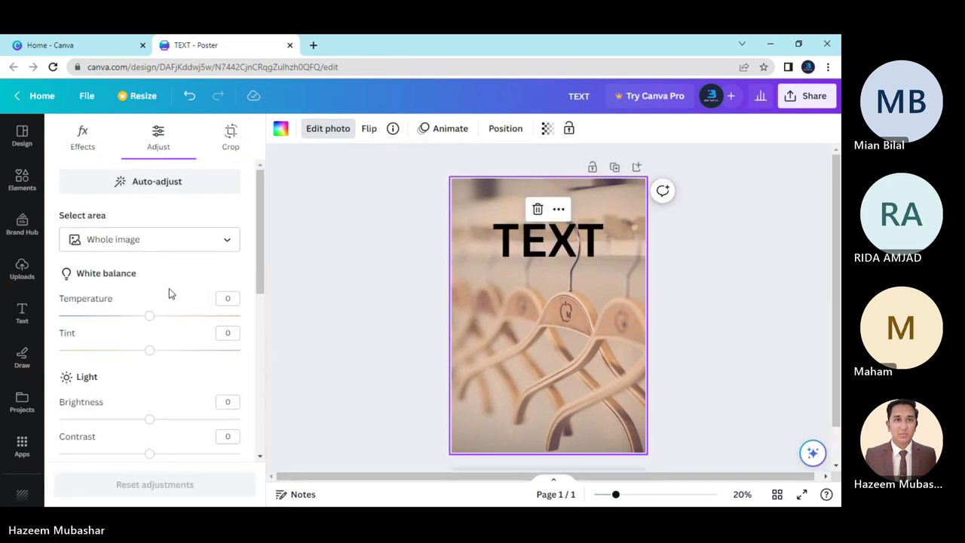
scroll(169, 288, "down", 2)
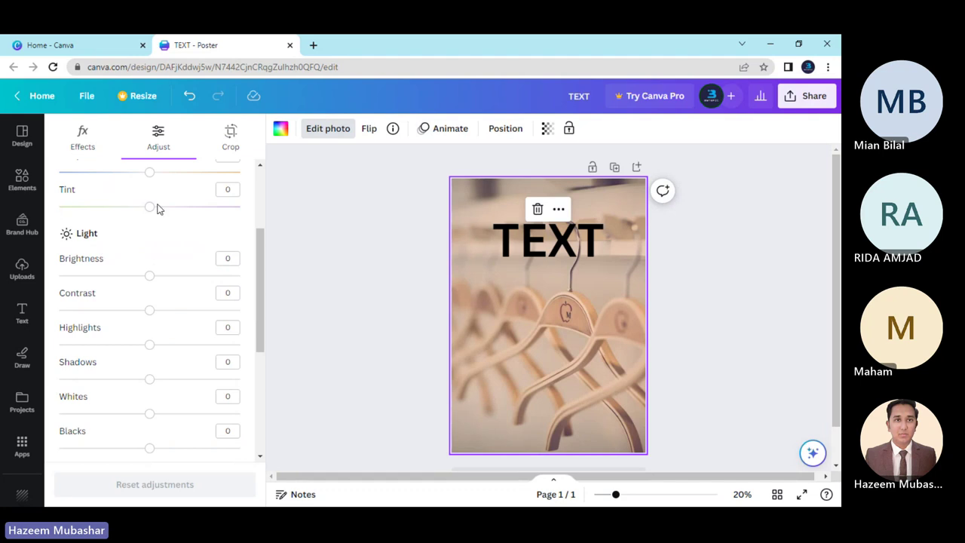
scroll(157, 208, "up", 2)
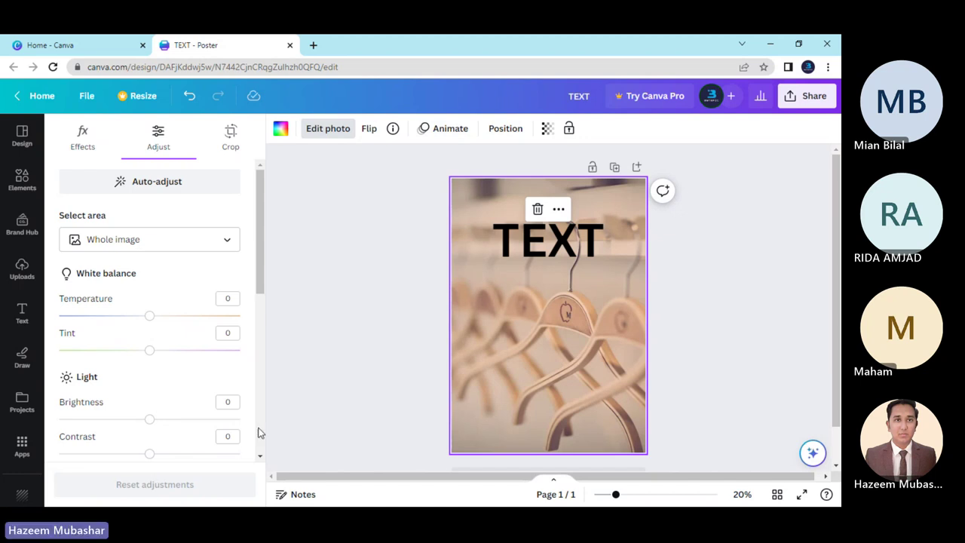
key("alt+Tab")
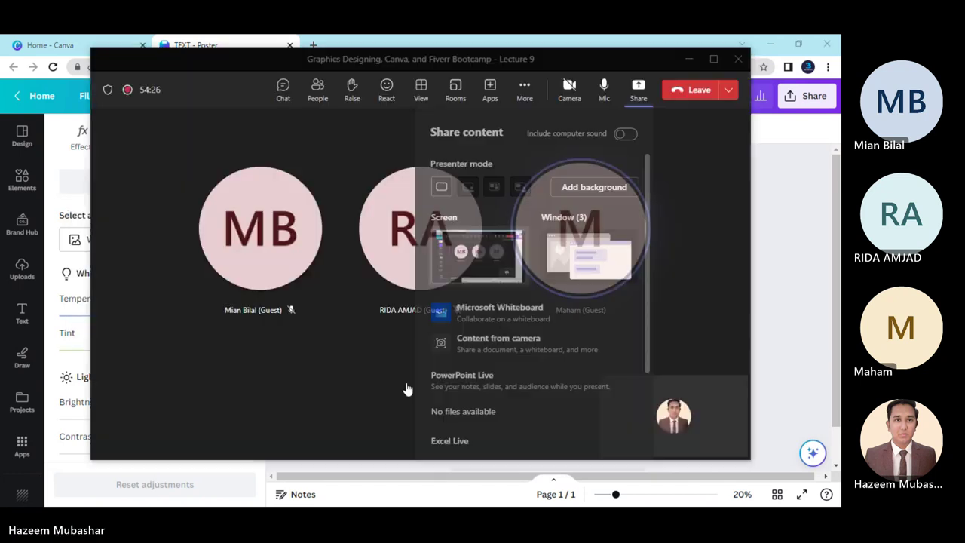
Admit the lobby guest into the Teams meeting and minimize Teams to reveal Canva.
left_click(635, 93)
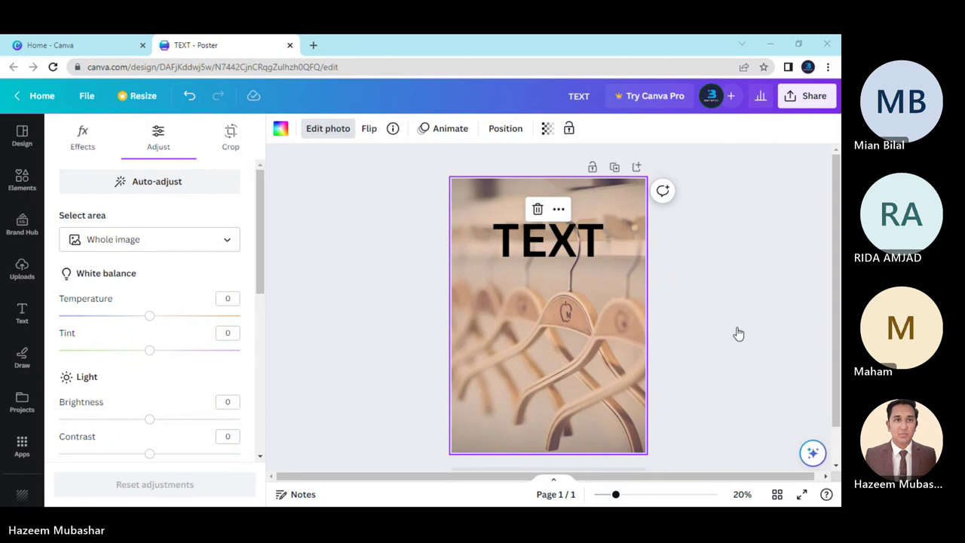
key("alt+Tab")
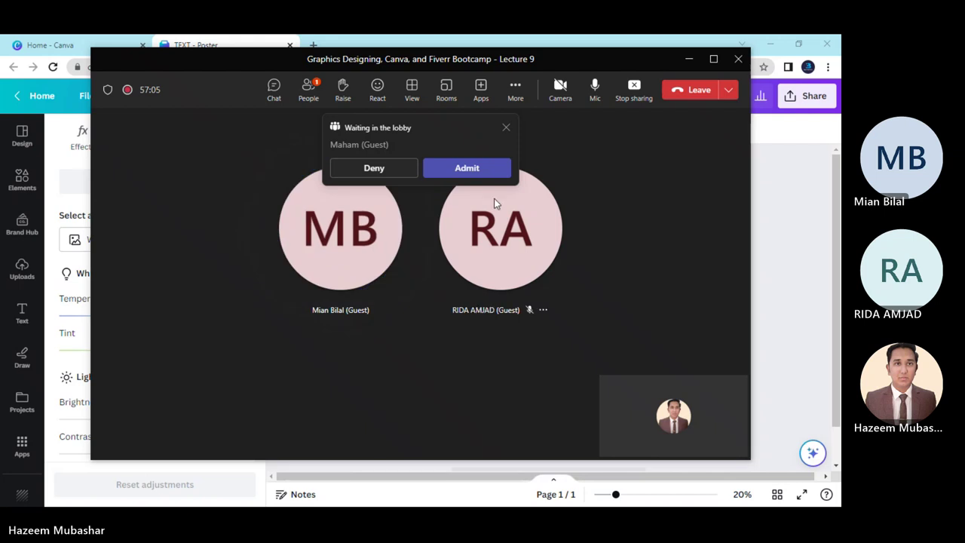
left_click(482, 172)
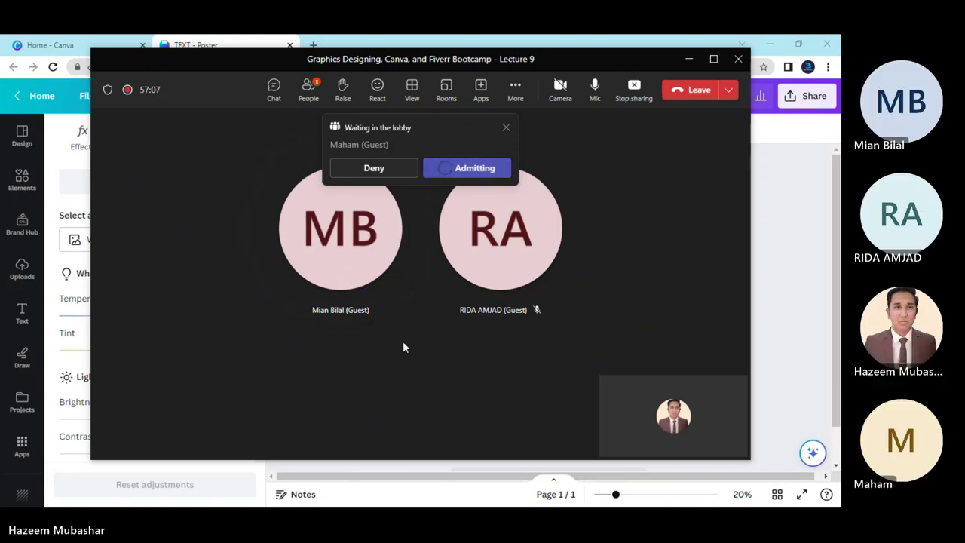
mouse_move(577, 309)
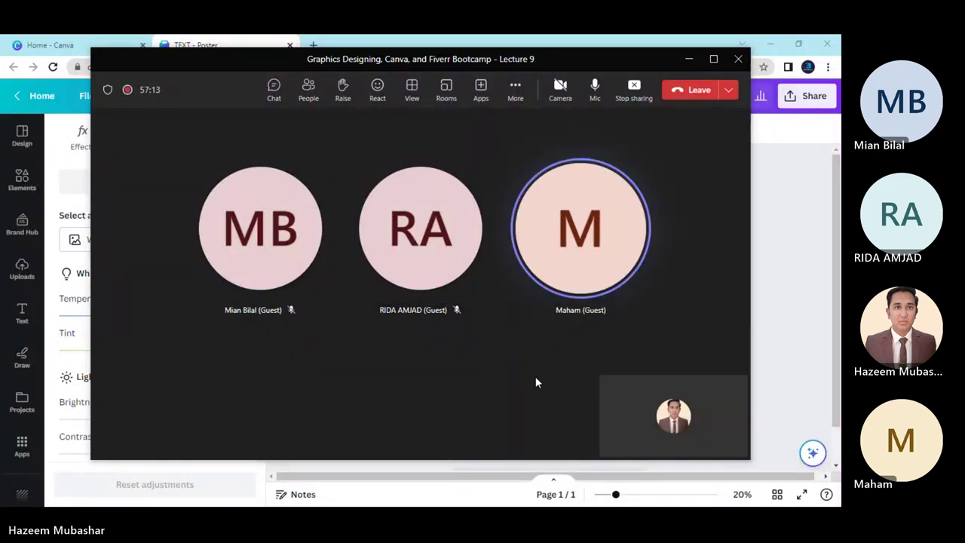
left_click(688, 60)
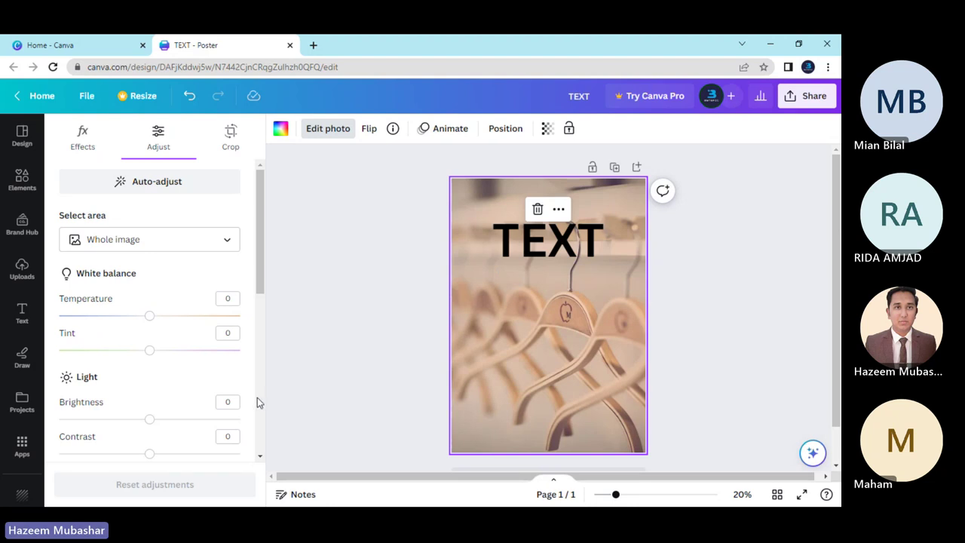
Open Edit photo for the hanger image and switch to its Adjust settings.
key("Escape")
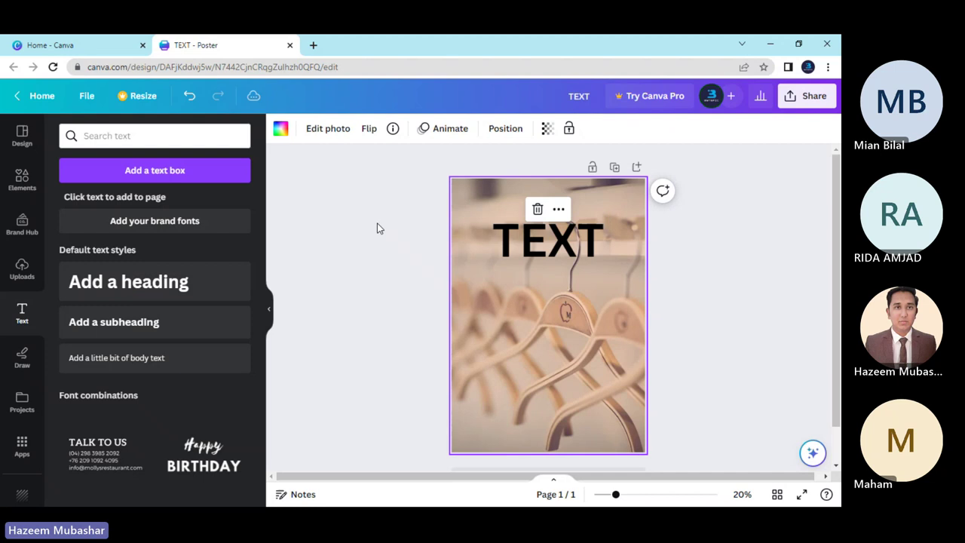
left_click(328, 128)
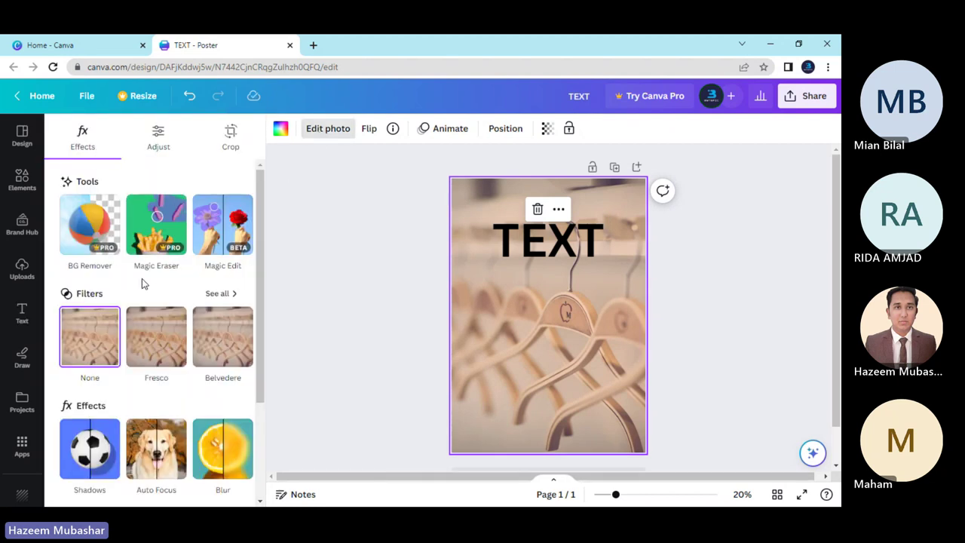
scroll(155, 277, "down", 3)
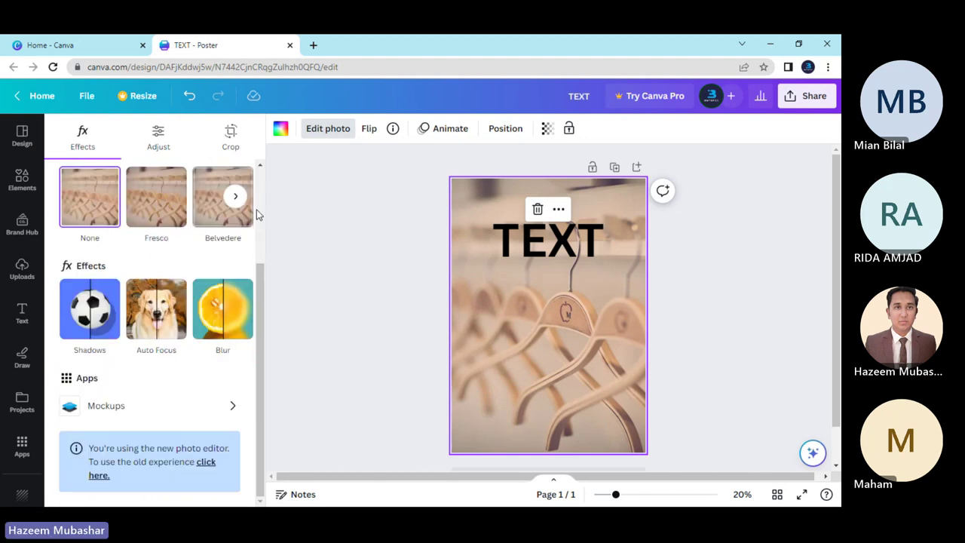
left_click(233, 198)
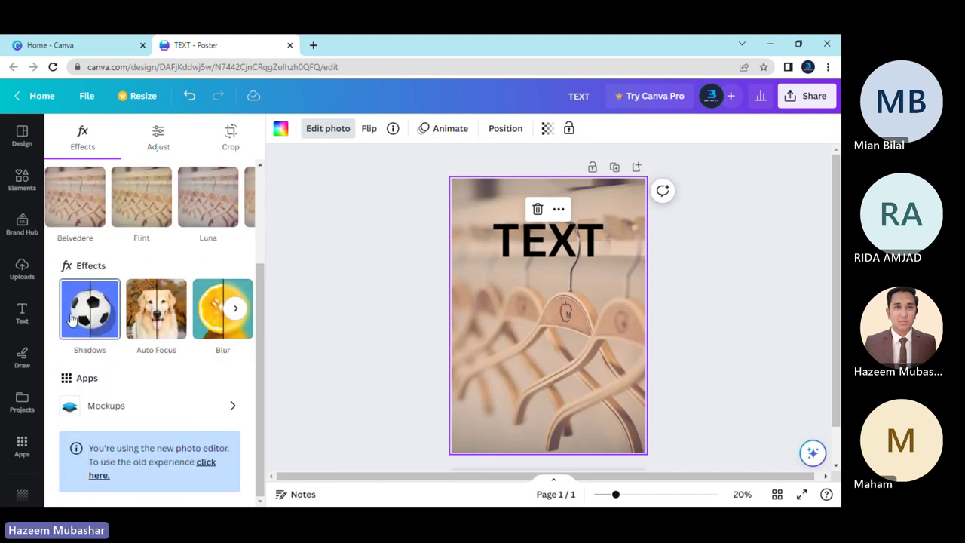
left_click(234, 309)
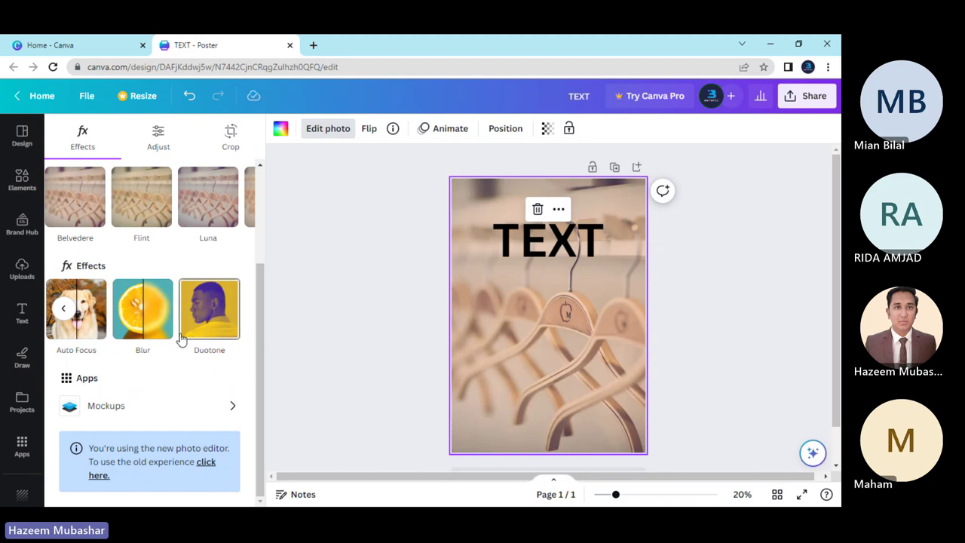
scroll(178, 339, "up", 3)
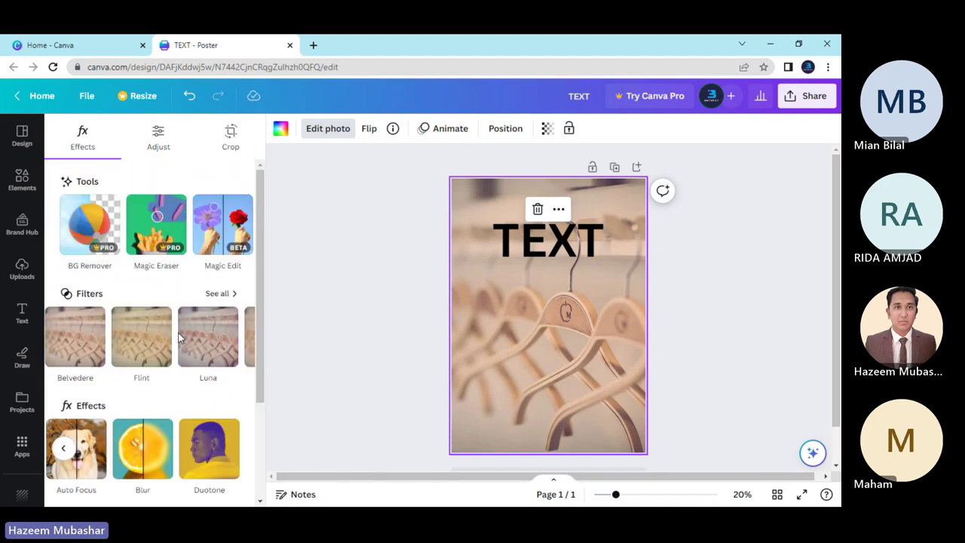
left_click(173, 143)
scroll(159, 302, "down", 3)
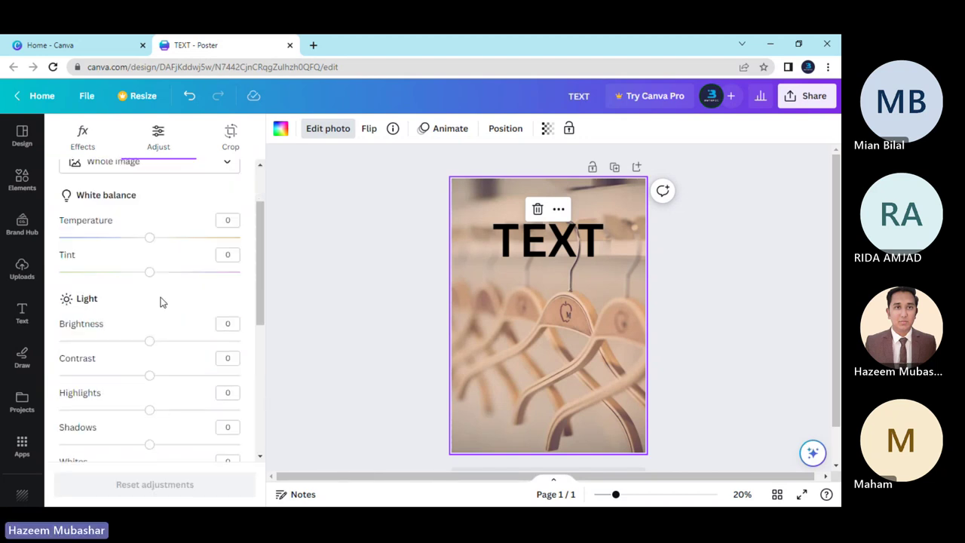
scroll(160, 302, "up", 3)
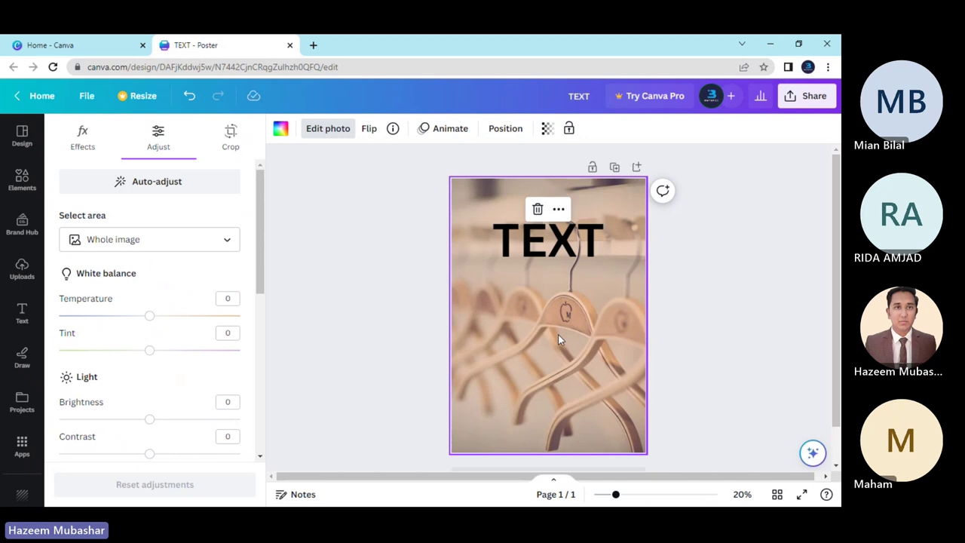
Try shifting the photo's Temperature, then set it back to 0.
left_click_drag(149, 318, 183, 323)
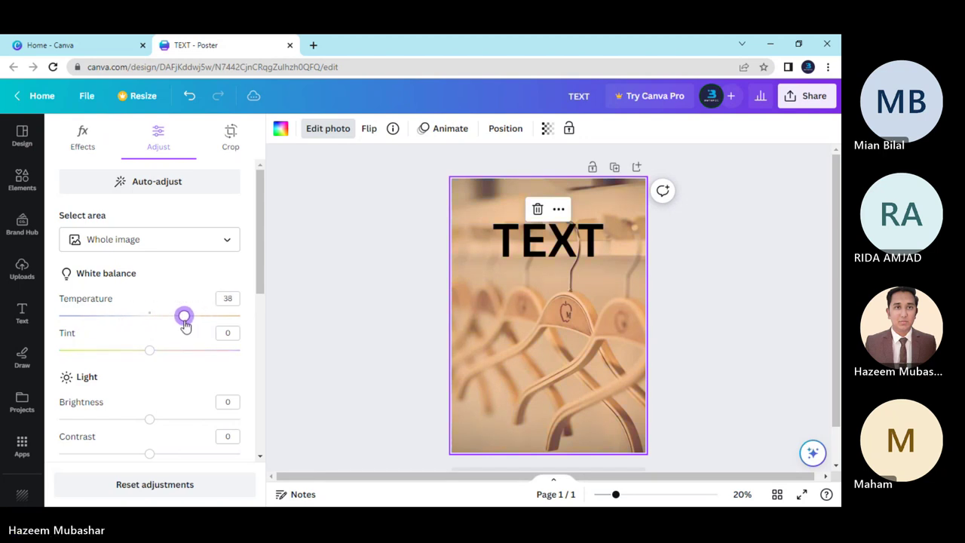
left_click(228, 297)
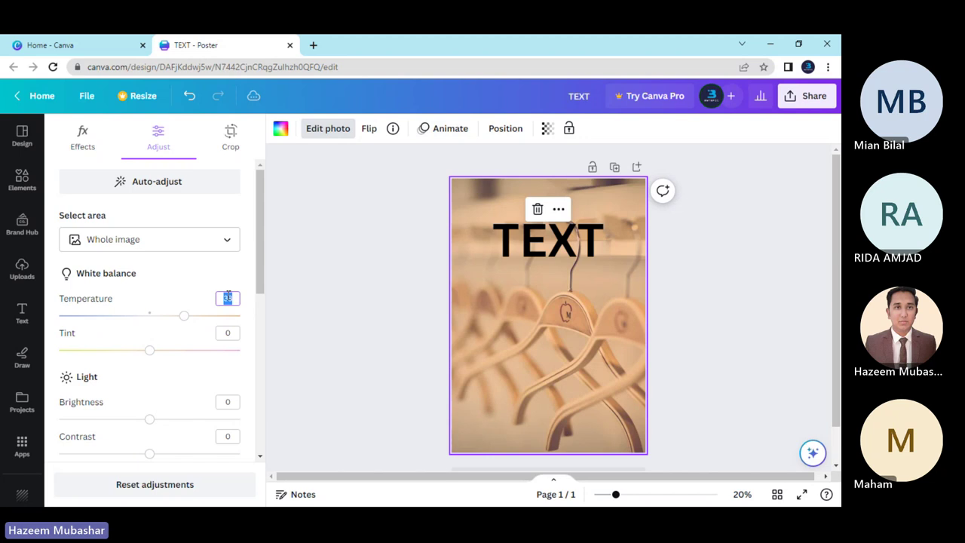
type("0")
key("Return")
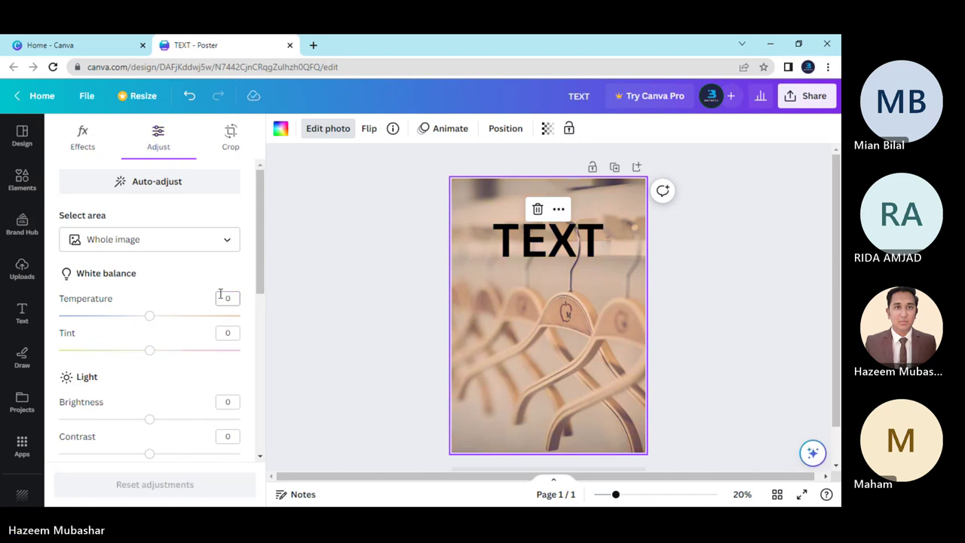
Return Tint to 0 after experimenting and lower Brightness to -15.
scroll(181, 343, "down", 2)
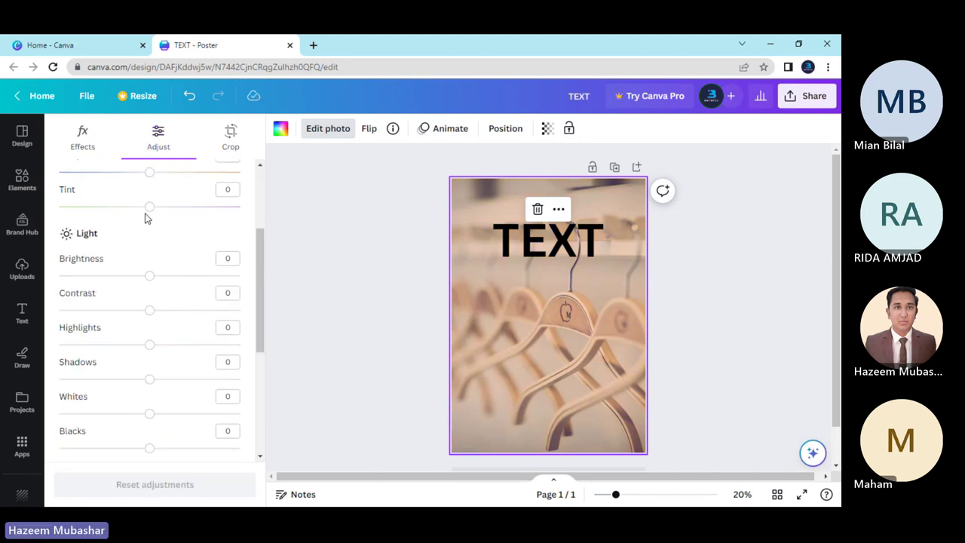
left_click_drag(148, 208, 178, 231)
left_click_drag(178, 230, 140, 238)
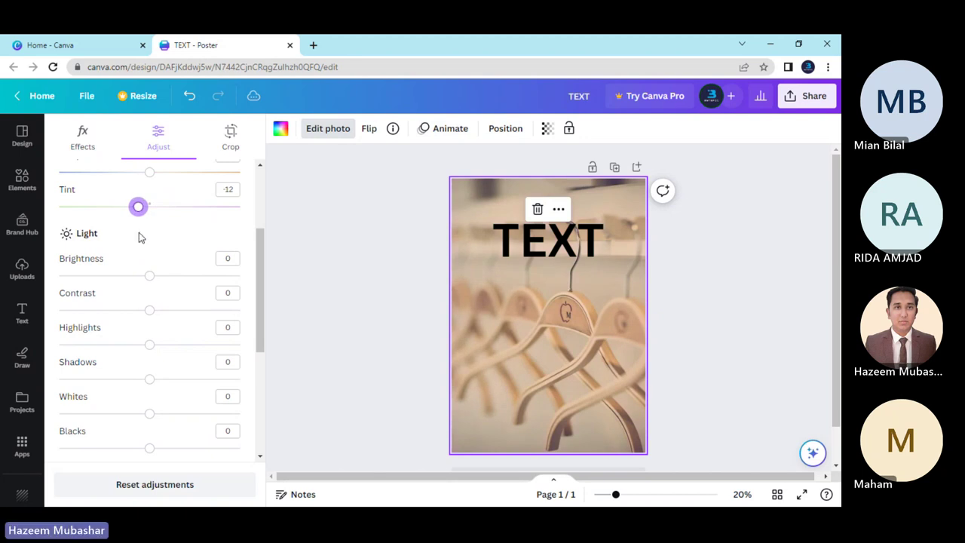
left_click_drag(139, 211, 91, 214)
left_click(226, 189)
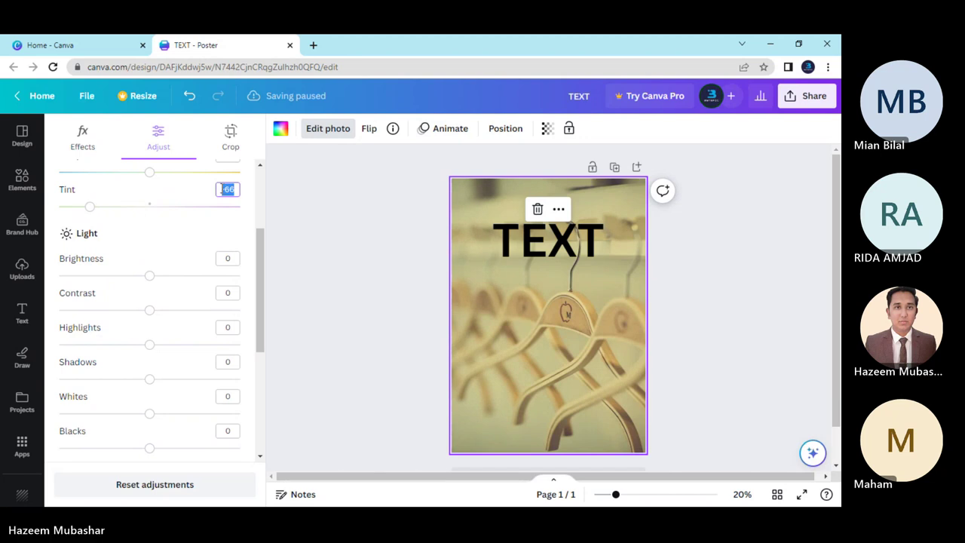
type("0")
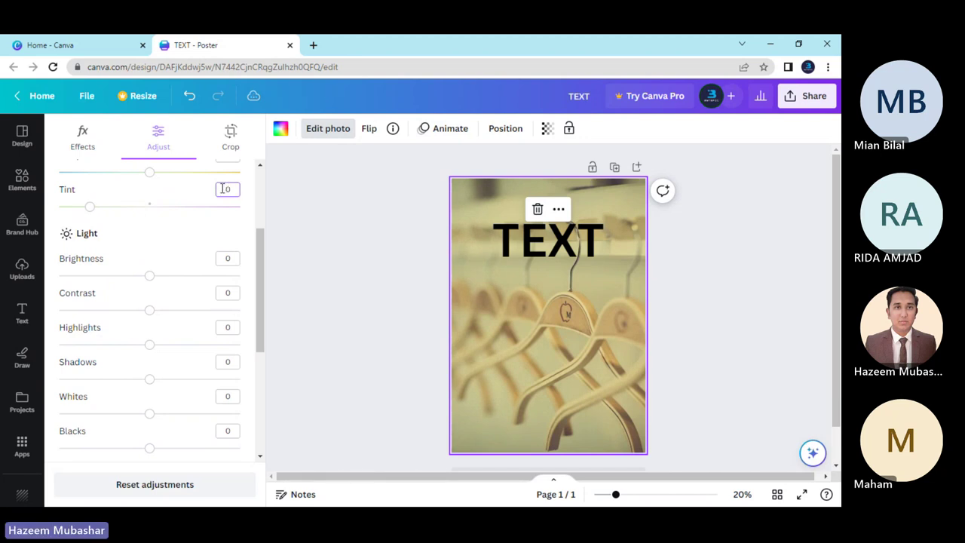
key("Return")
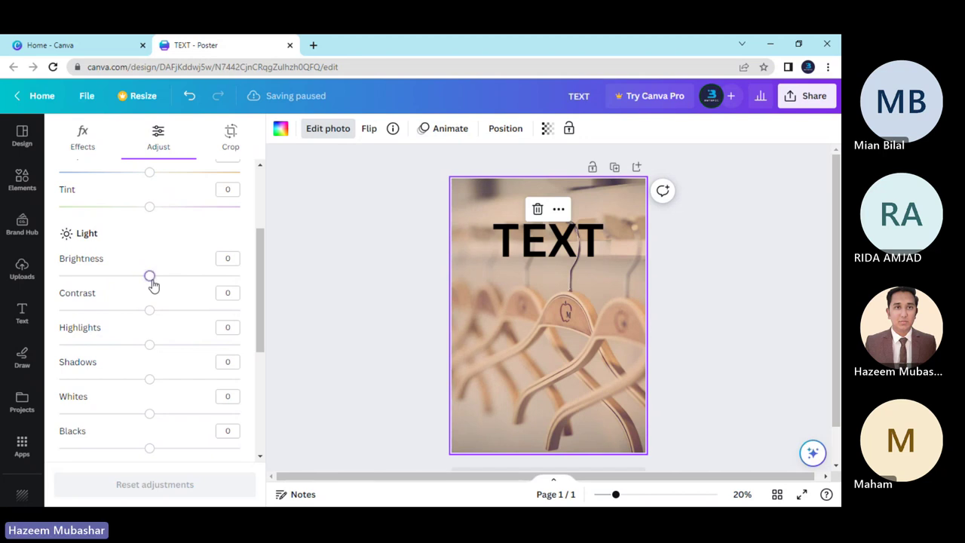
left_click_drag(149, 276, 137, 302)
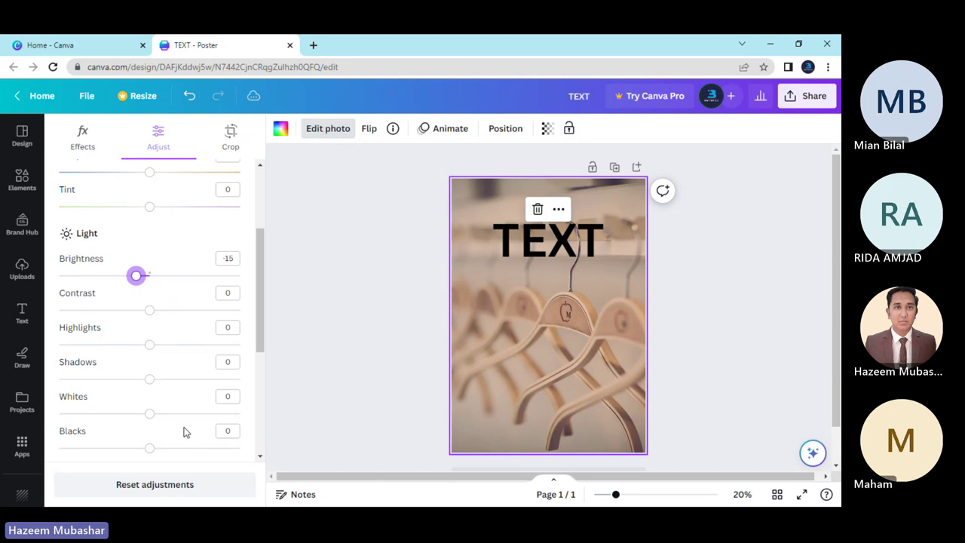
scroll(158, 299, "down", 3)
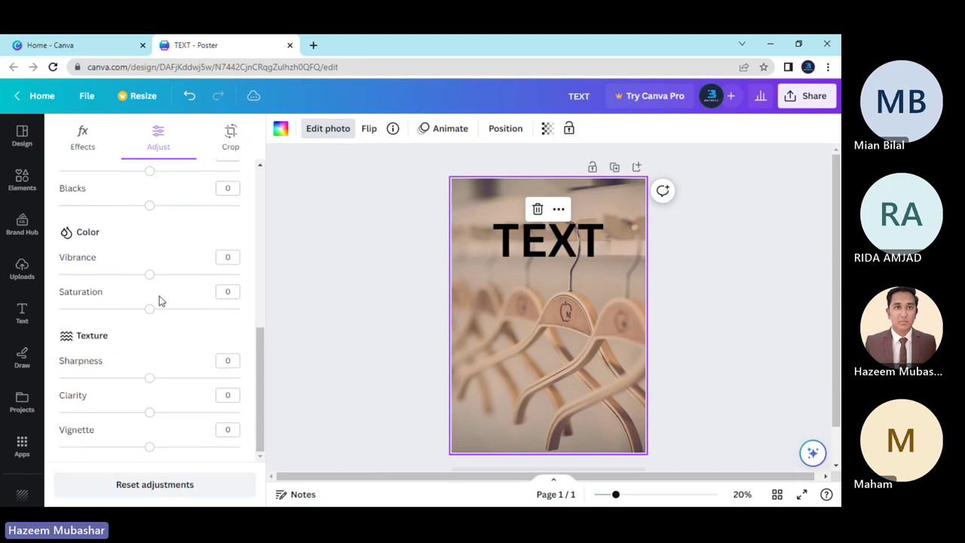
scroll(138, 258, "up", 2)
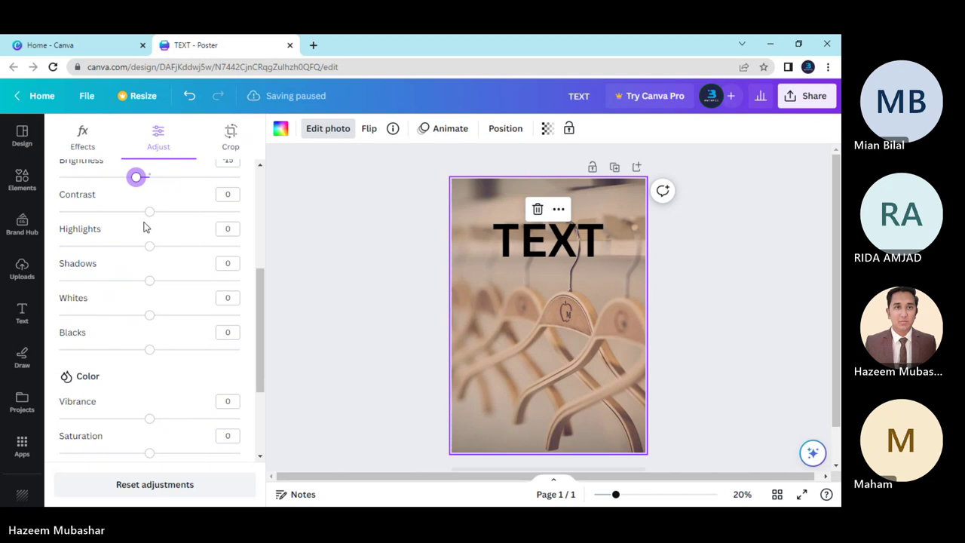
left_click_drag(151, 219, 159, 218)
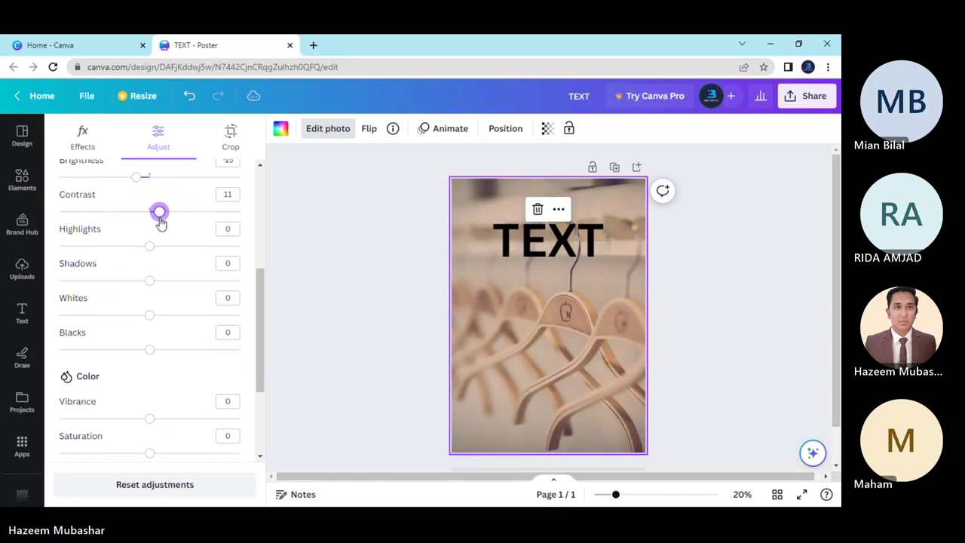
left_click(226, 193)
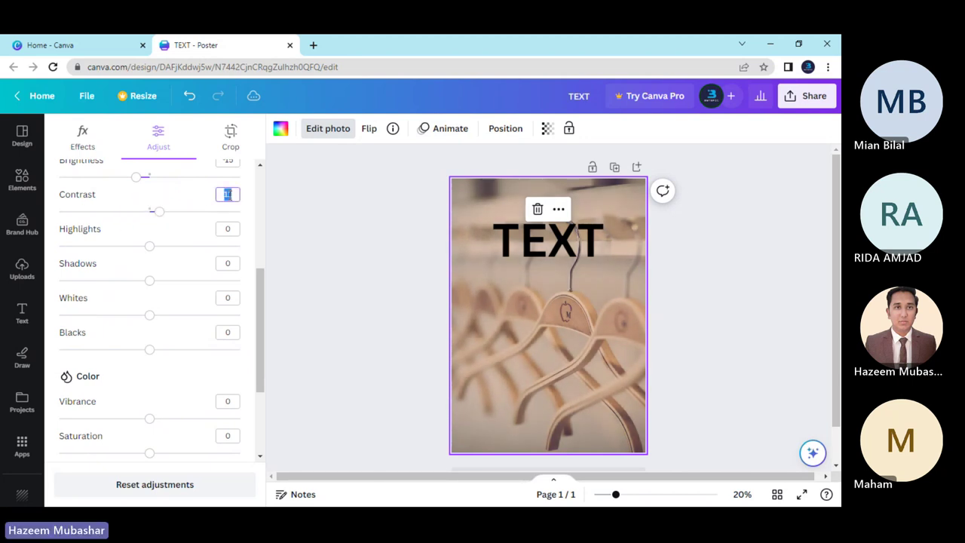
key("BackSpace")
type("0")
left_click_drag(150, 246, 155, 308)
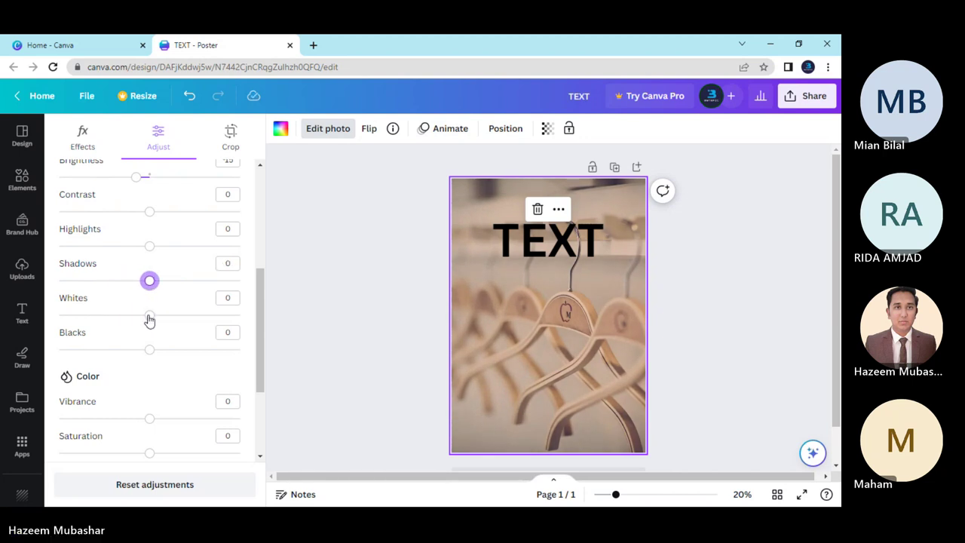
left_click_drag(149, 318, 149, 354)
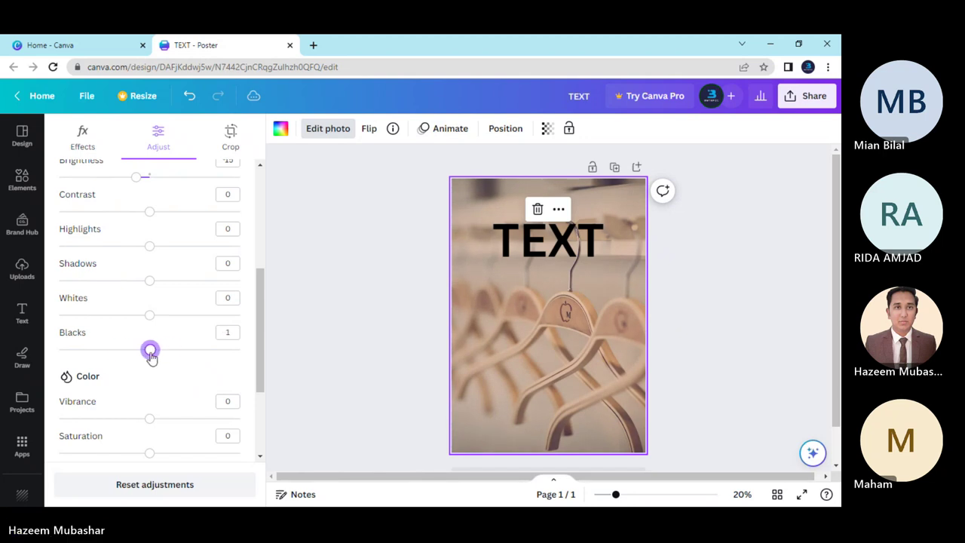
left_click(228, 331)
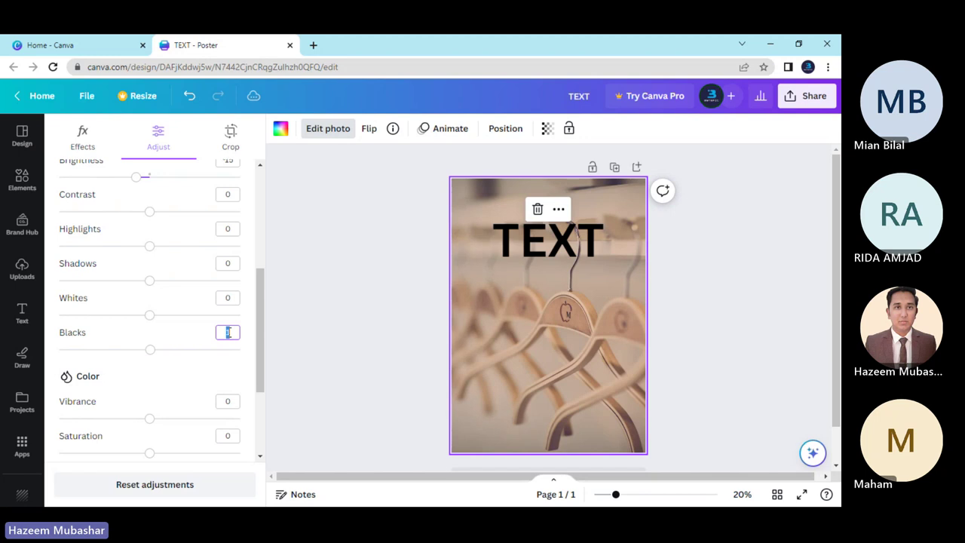
scroll(114, 291, "down", 2)
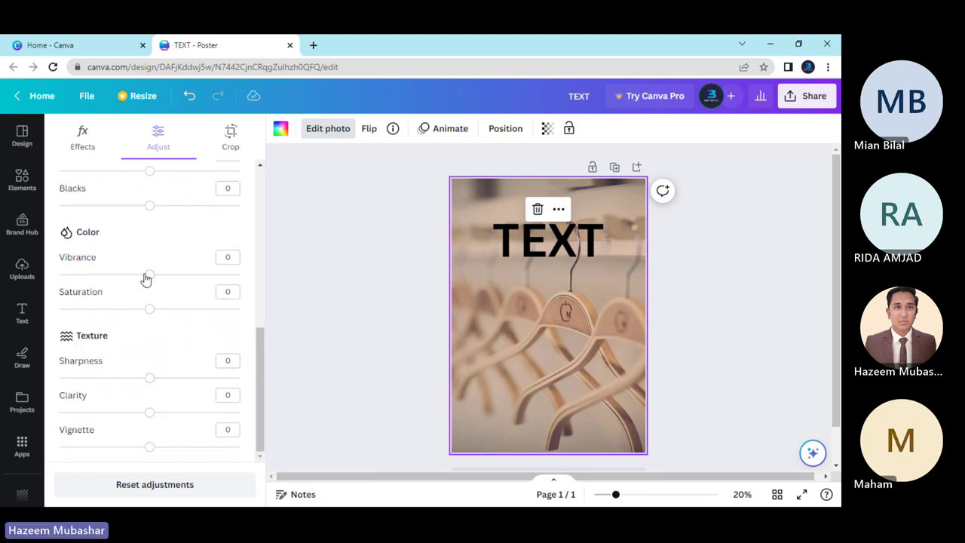
Try adjusting vibrance, then set Saturation back to 0.
left_click_drag(146, 279, 147, 321)
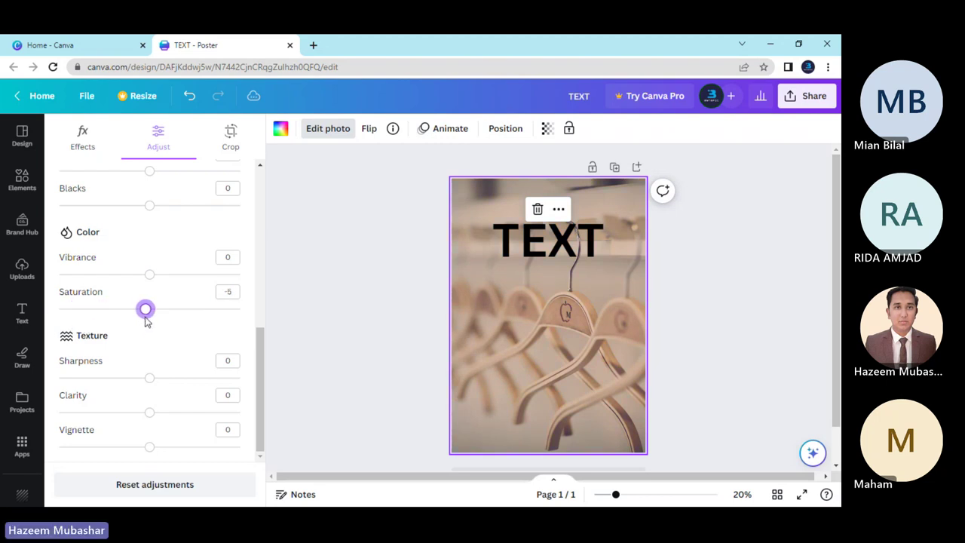
left_click(232, 287)
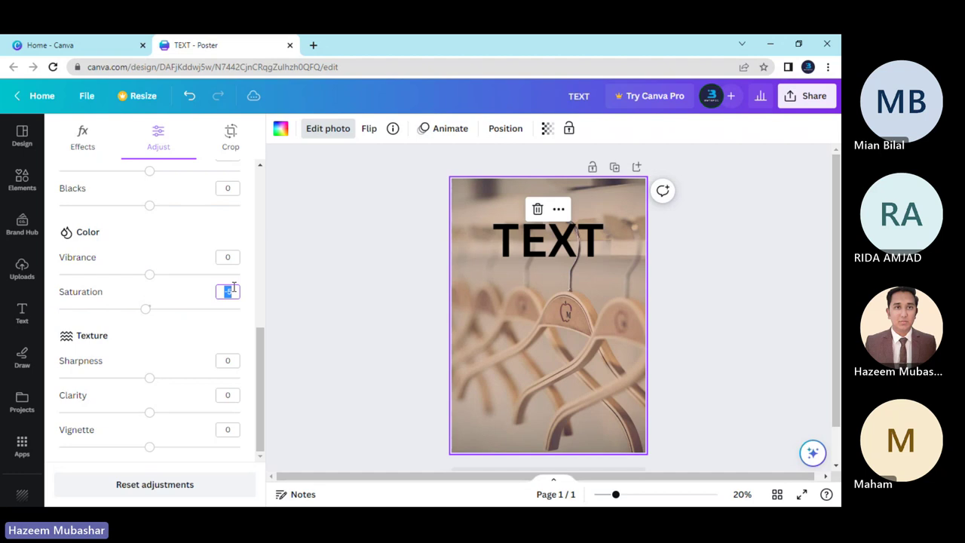
type("0")
left_click(201, 338)
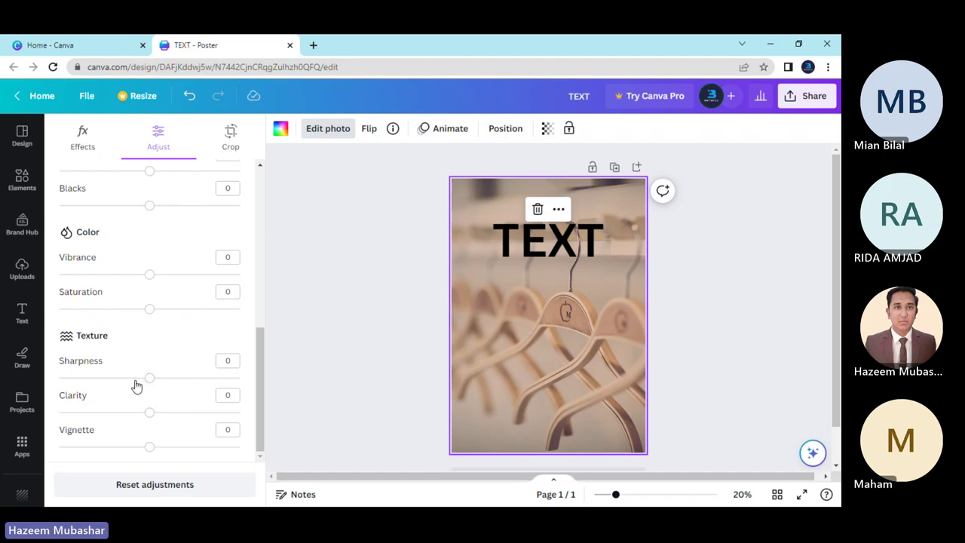
Experiment with Sharpness and Clarity, set Vignette to 0, and reset all adjustments.
left_click_drag(147, 386, 235, 384)
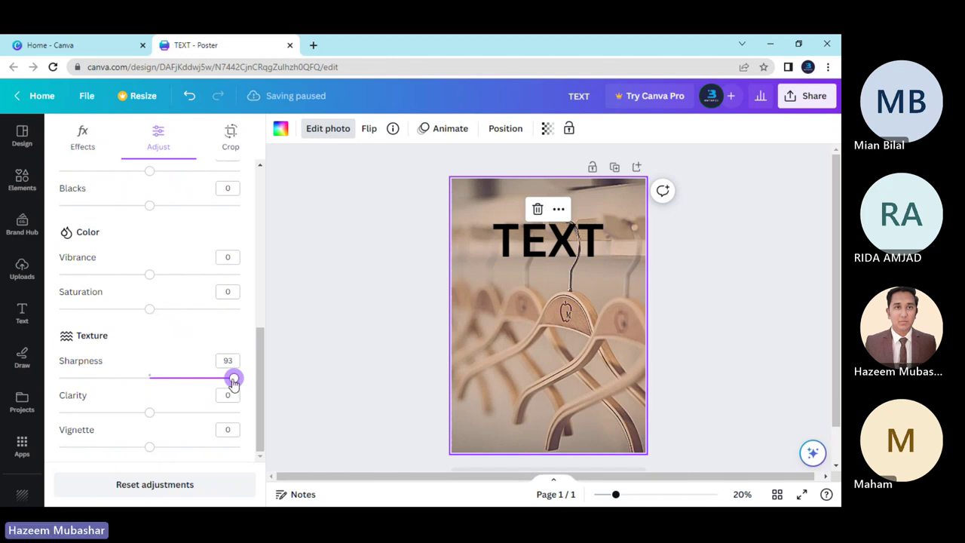
left_click_drag(233, 379, 148, 387)
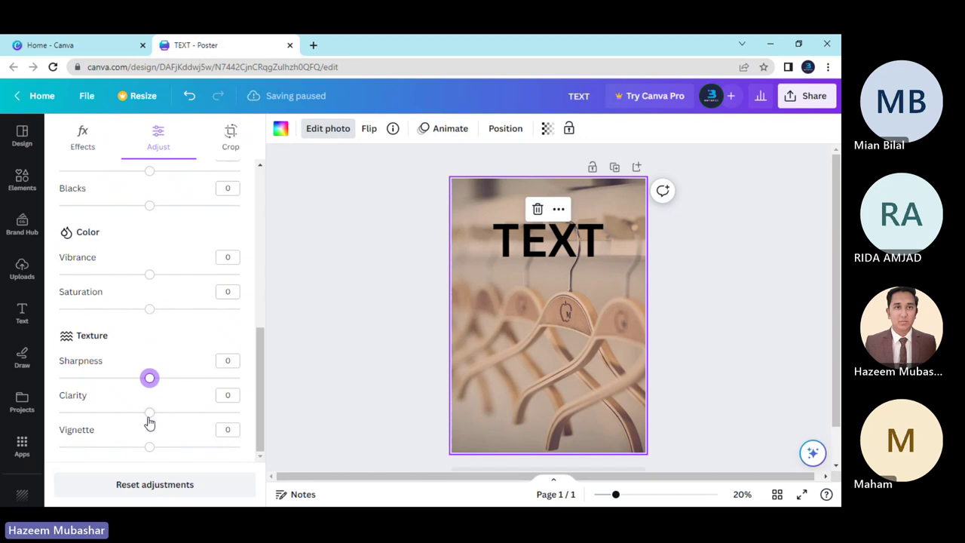
left_click(151, 413)
left_click_drag(150, 413, 155, 457)
left_click(226, 428)
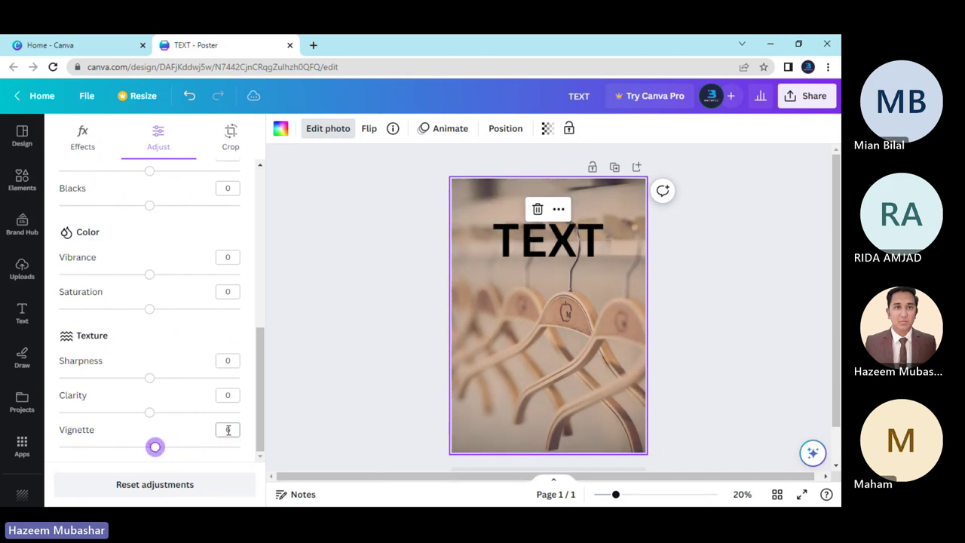
type("0")
left_click(181, 397)
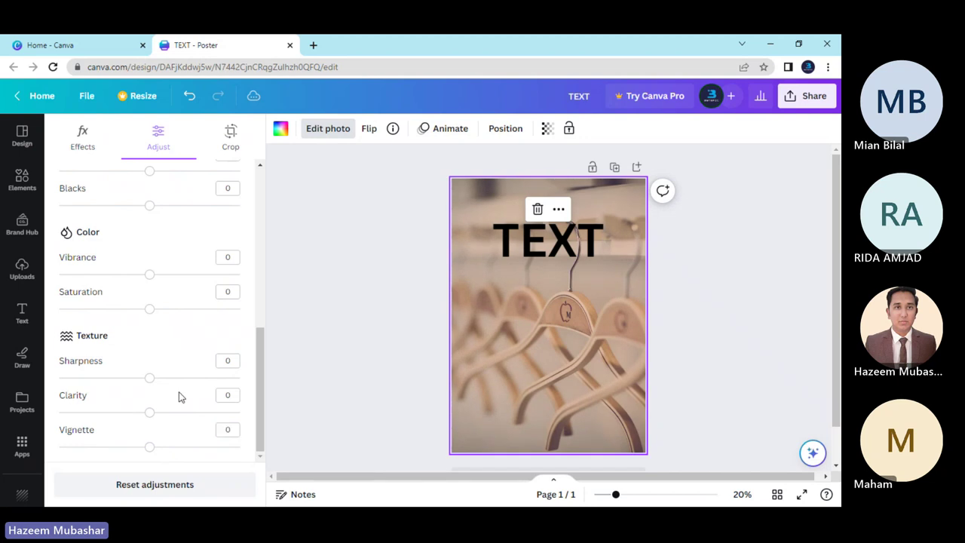
left_click(125, 485)
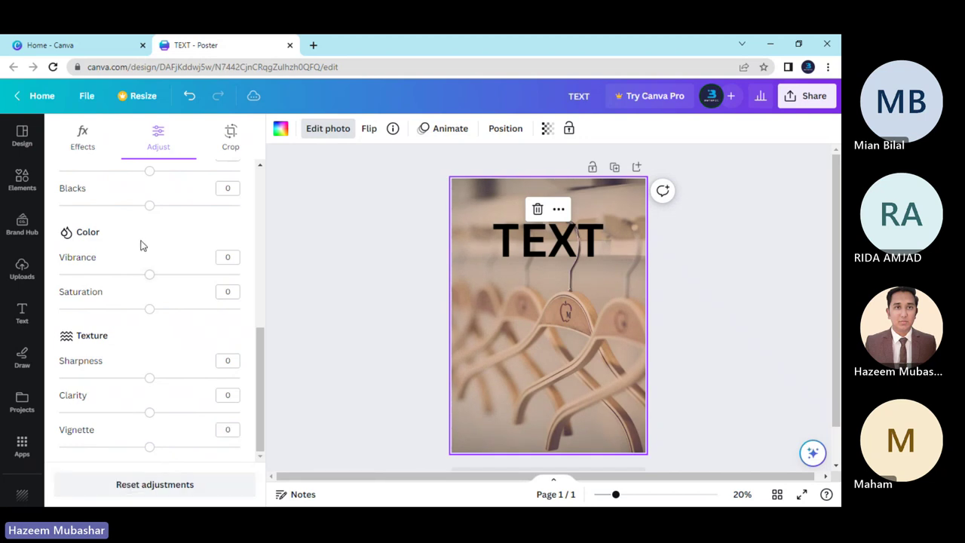
left_click(181, 486)
Reopen the photo's Adjust settings, set Brightness to about -15, then deselect the photo.
key("Escape")
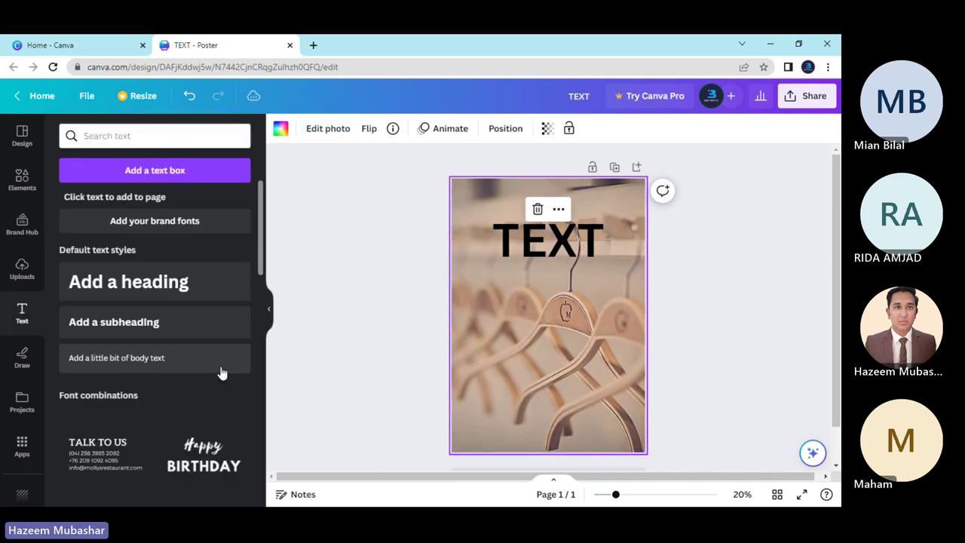
left_click(324, 130)
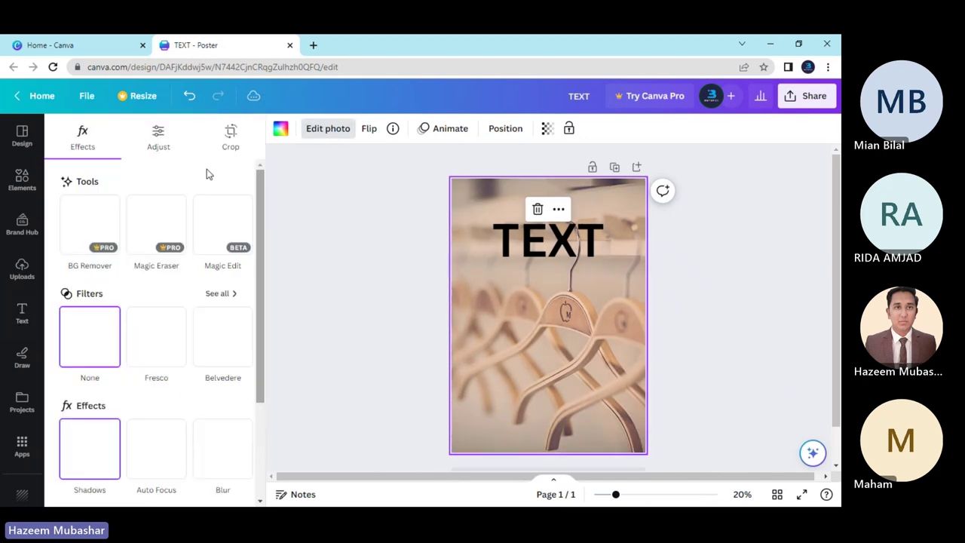
left_click(159, 136)
scroll(167, 319, "down", 2)
scroll(158, 318, "down", 1)
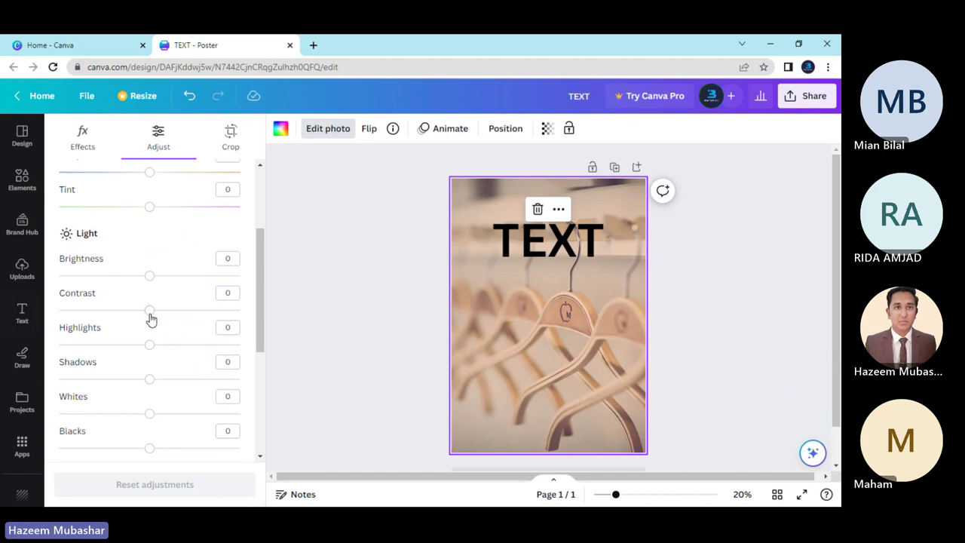
left_click_drag(150, 276, 136, 278)
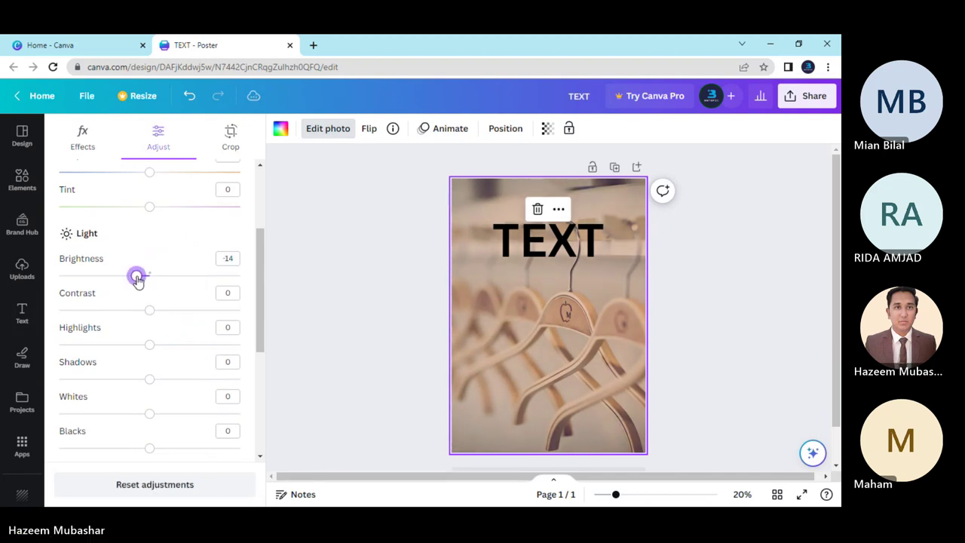
left_click_drag(136, 278, 137, 277)
key("Escape")
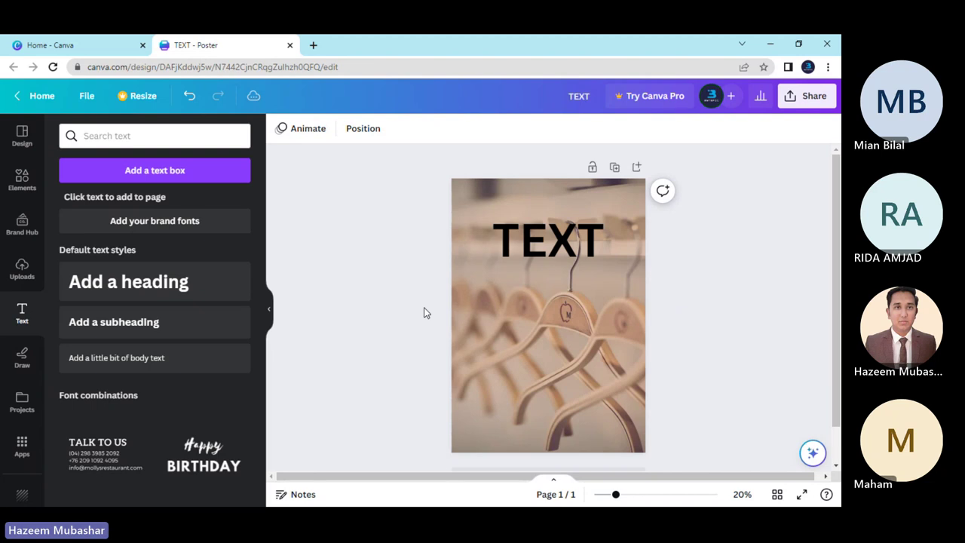
scroll(424, 313, "down", 1)
scroll(424, 313, "up", 1)
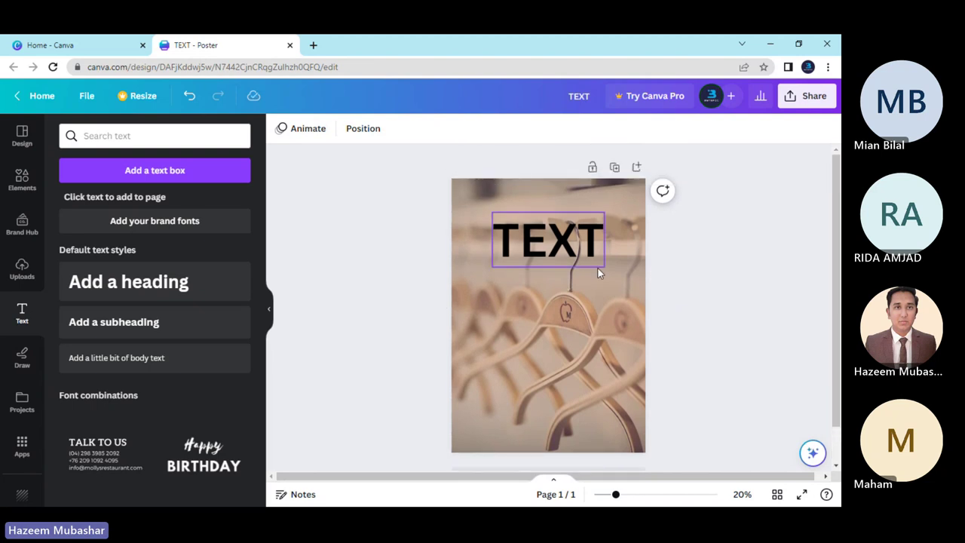
left_click_drag(836, 226, 836, 233)
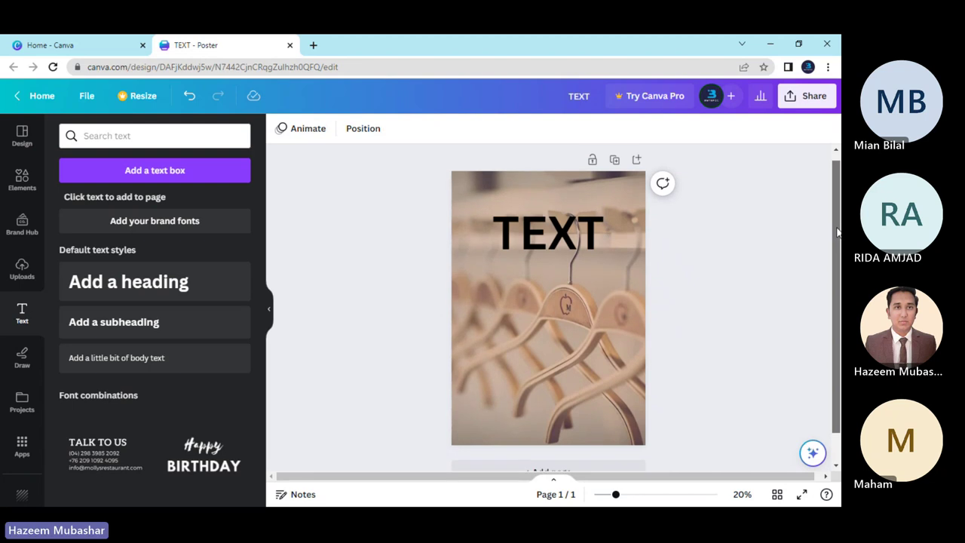
scroll(595, 238, "up", 1)
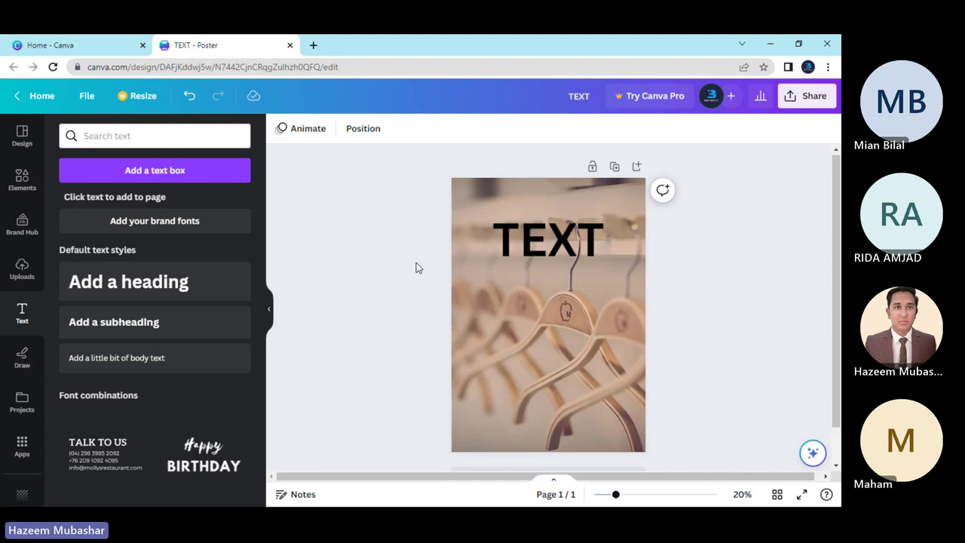
Delete the placeholder TEXT heading from the canvas.
left_click(531, 249)
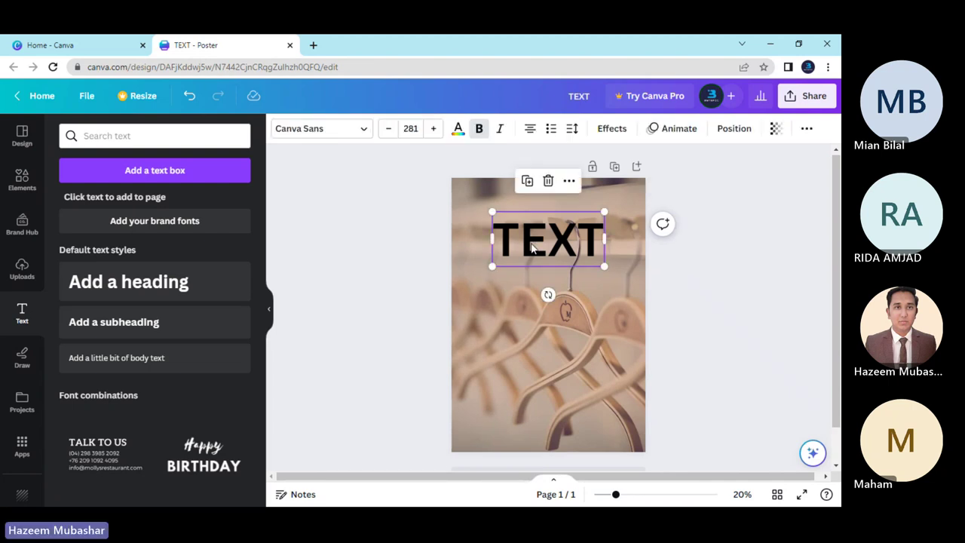
key("Delete")
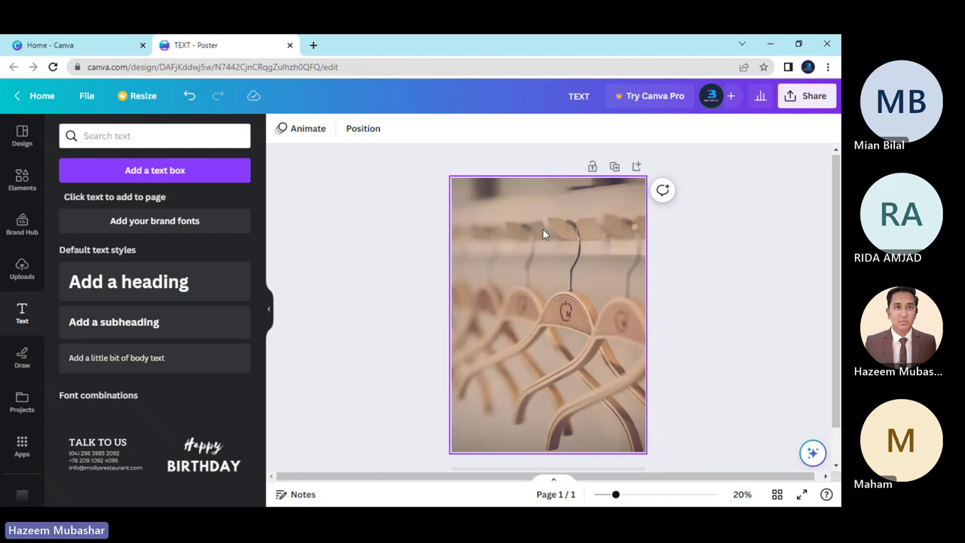
Add a heading reading 'NEW' on one line and 'ARRIVAL' on the next.
left_click(154, 296)
key("BackSpace")
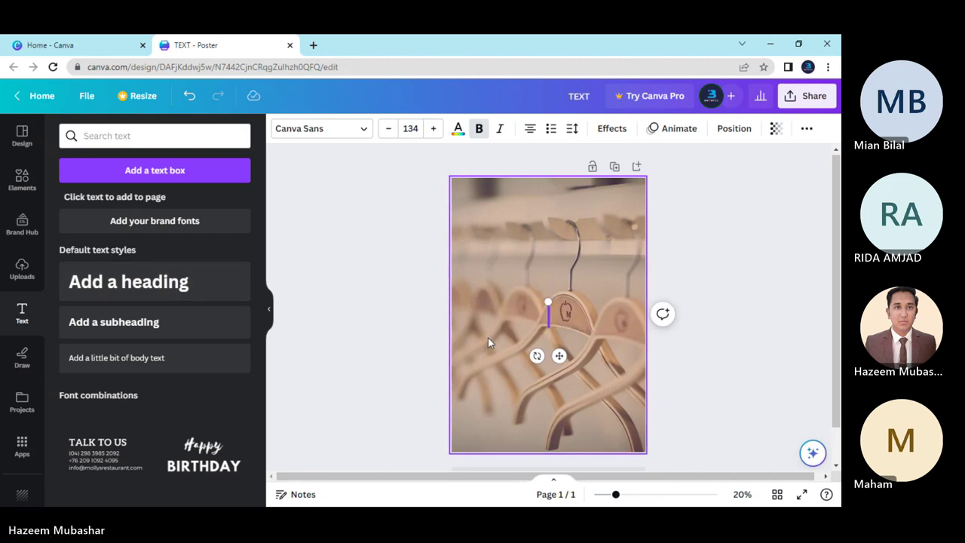
type("NEW")
key("Return")
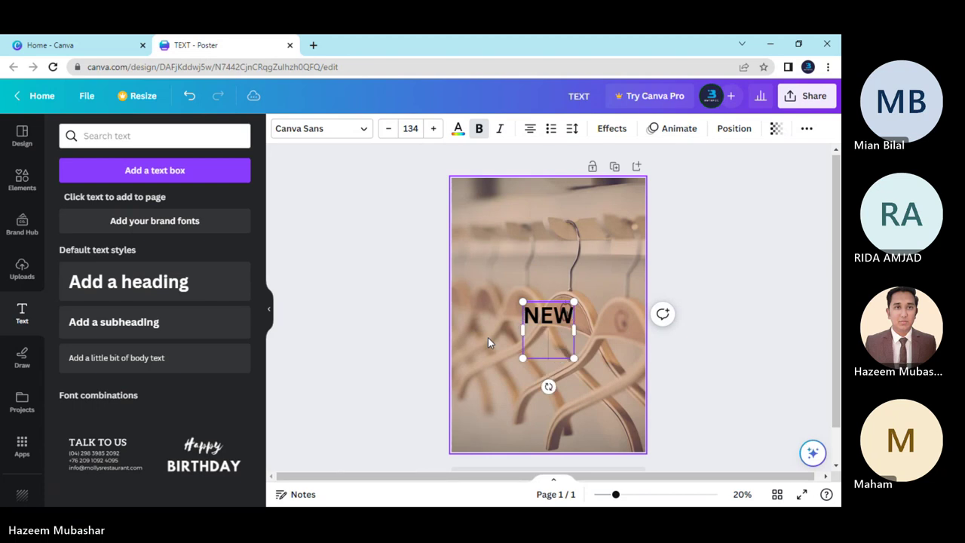
type("ARRIVAL")
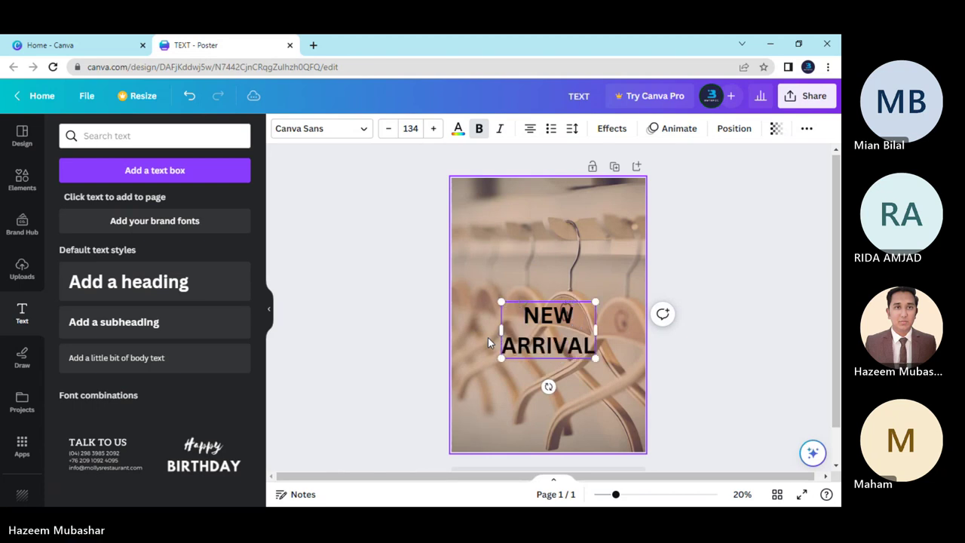
Move the NEW ARRIVAL heading up along the centre guide.
left_click(427, 336)
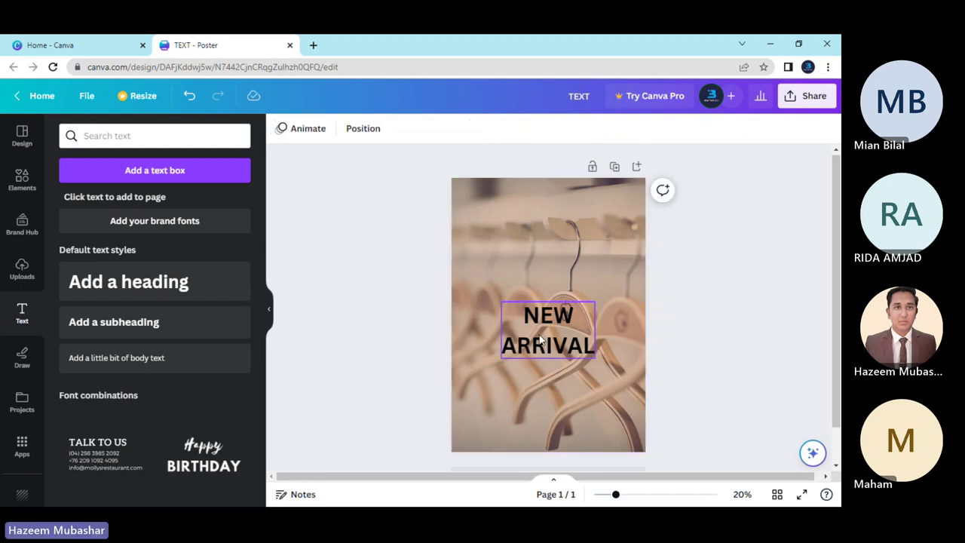
left_click_drag(541, 332, 551, 281)
left_click(664, 343)
scroll(663, 340, "down", 1)
scroll(663, 340, "up", 1)
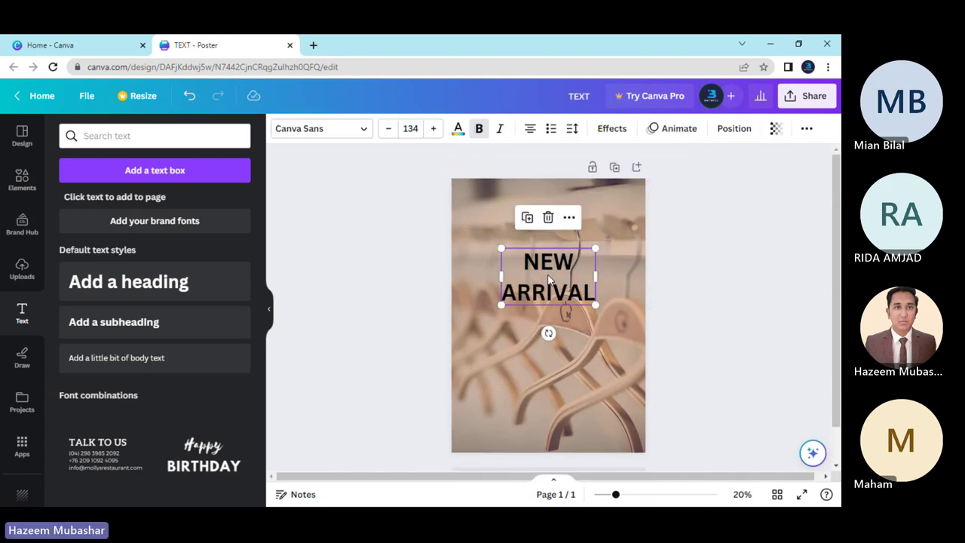
left_click(699, 346)
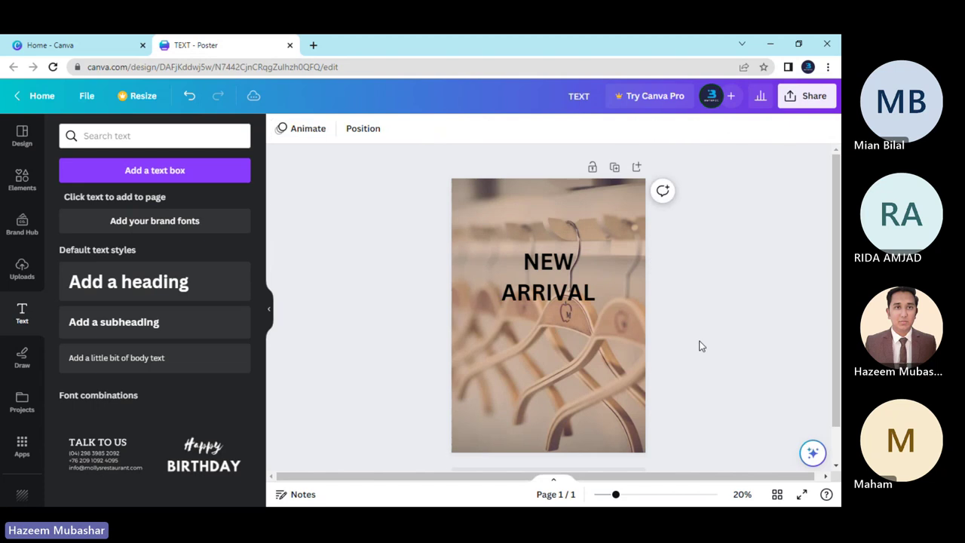
Change the NEW ARRIVAL heading's font to CMU Serif, found by searching 'cmu'.
left_click(541, 283)
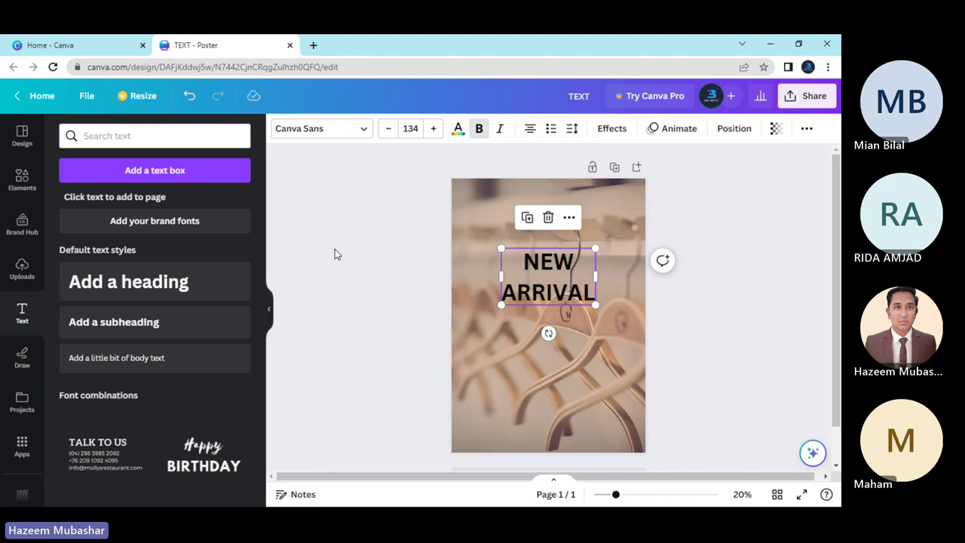
left_click(420, 288)
left_click(533, 279)
left_click(352, 134)
left_click(190, 170)
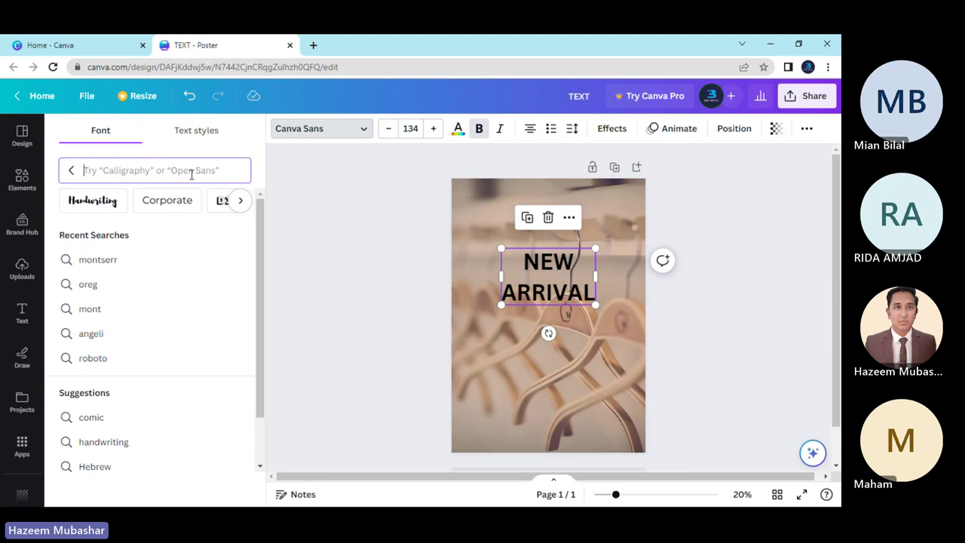
type("cmu")
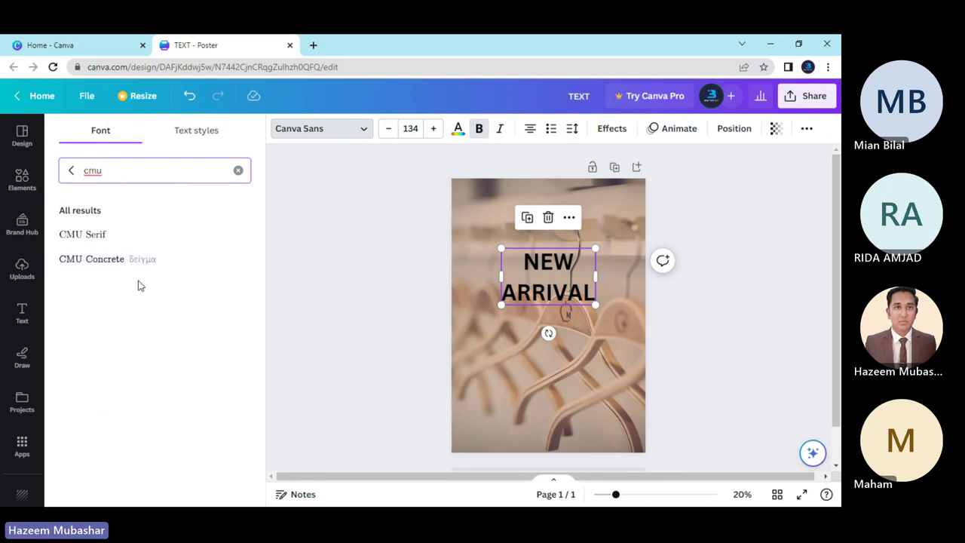
left_click(142, 234)
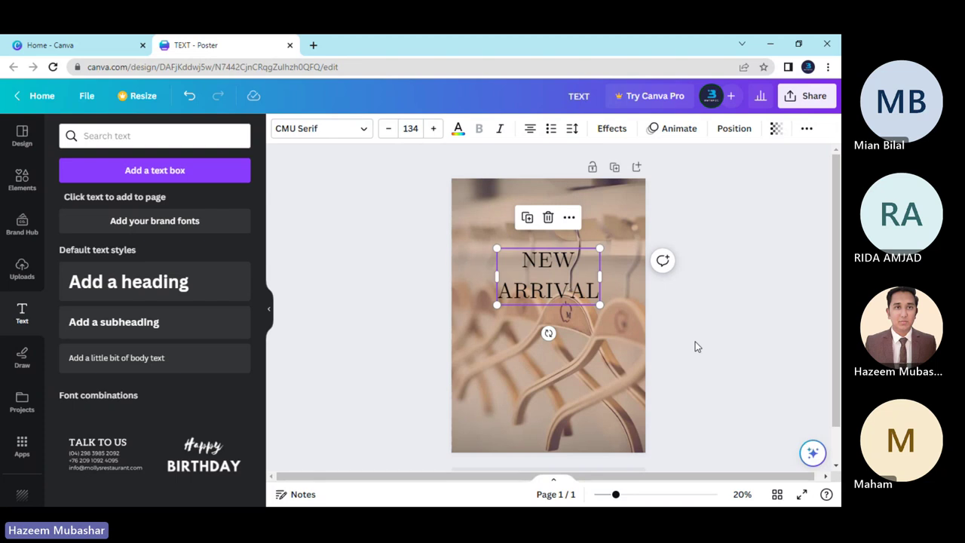
Drag the NEW ARRIVAL heading down near the bottom of the poster, keeping it centred.
left_click(401, 274)
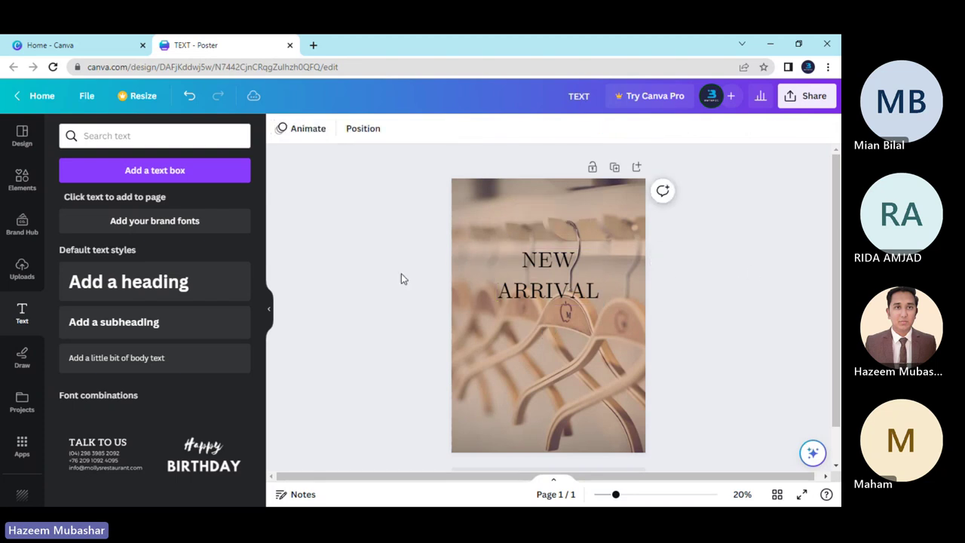
left_click(524, 272)
left_click_drag(551, 287, 551, 283)
left_click(378, 305)
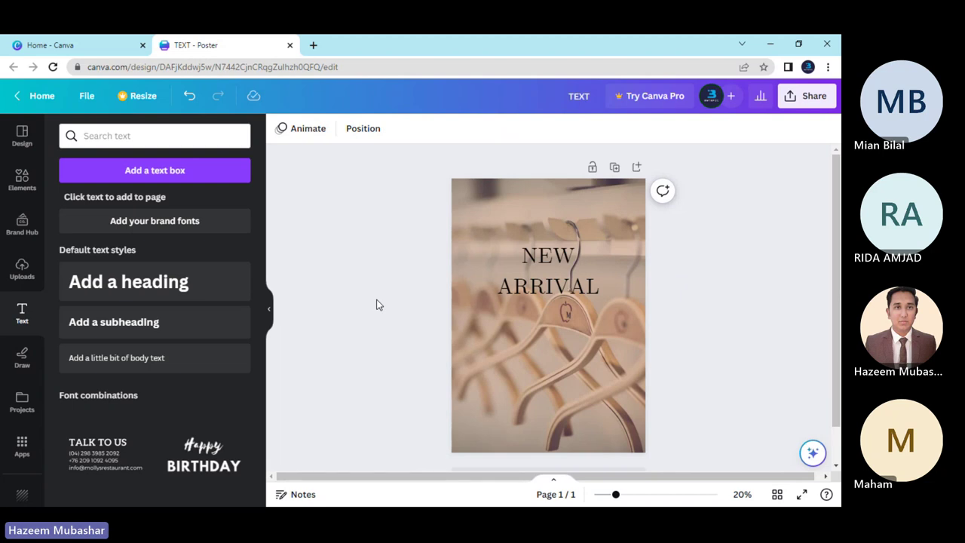
left_click_drag(561, 276, 560, 390)
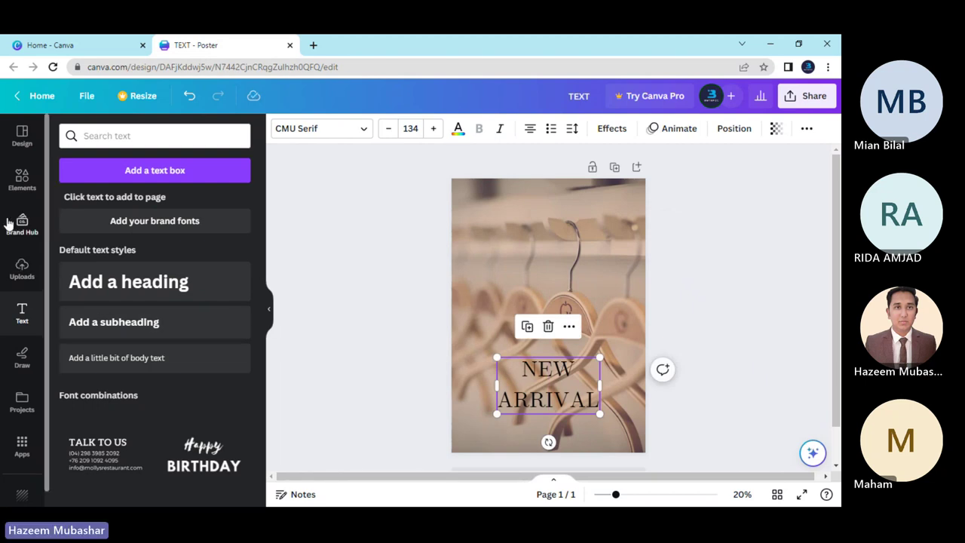
Add a brown square from Elements, stretch it into a tall rectangle and centre it.
left_click(13, 194)
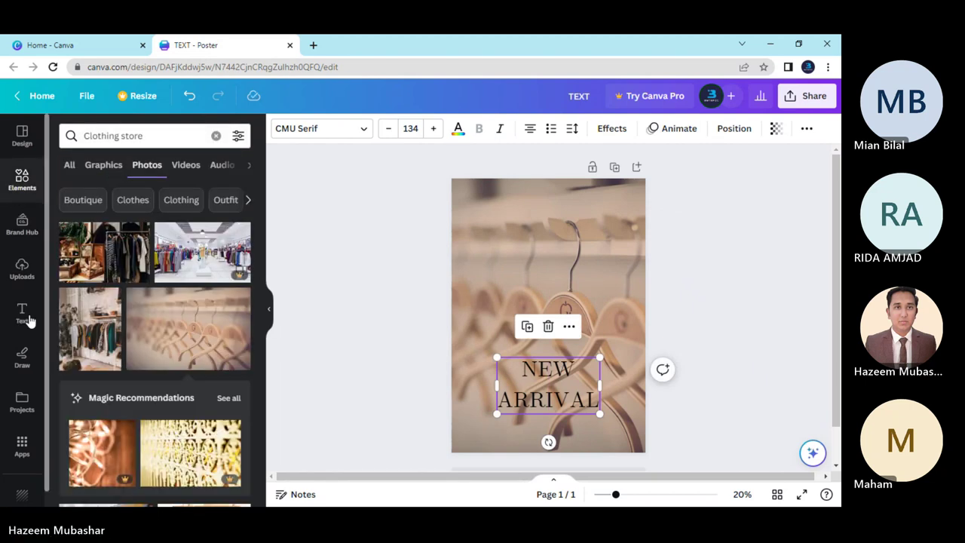
left_click(215, 136)
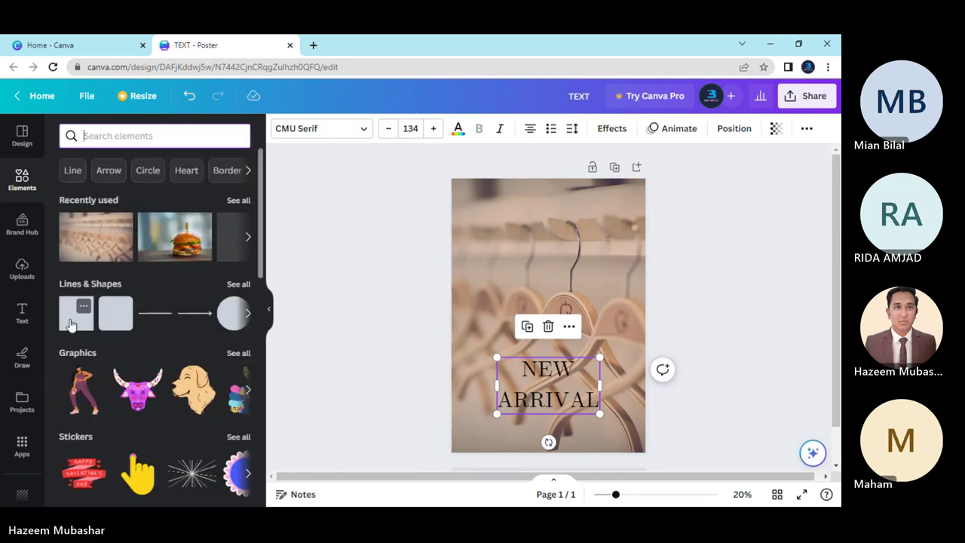
left_click(76, 312)
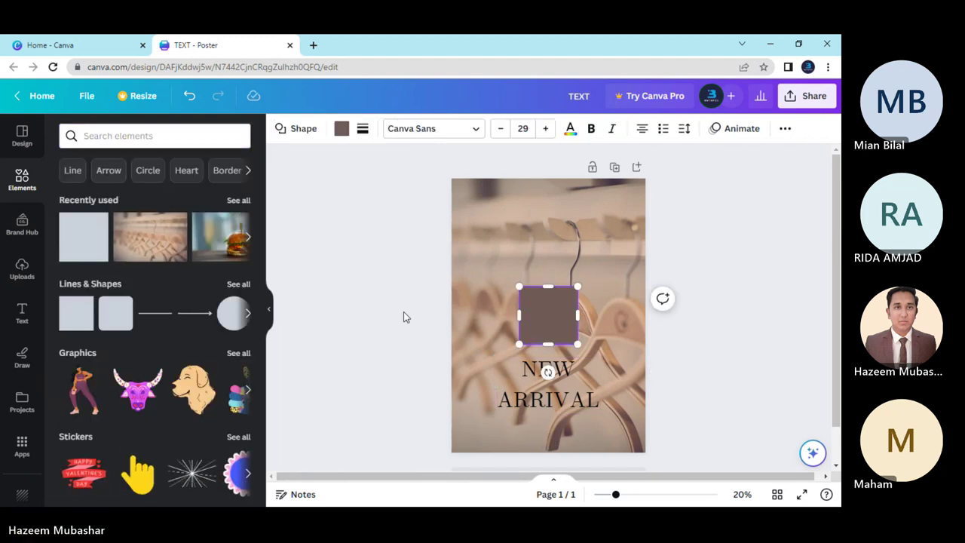
left_click(544, 309)
left_click_drag(543, 308, 543, 242)
left_click_drag(574, 288, 651, 385)
left_click_drag(596, 317, 564, 302)
Move the NEW ARRIVAL heading up onto the rectangle's upper part.
left_click(558, 397)
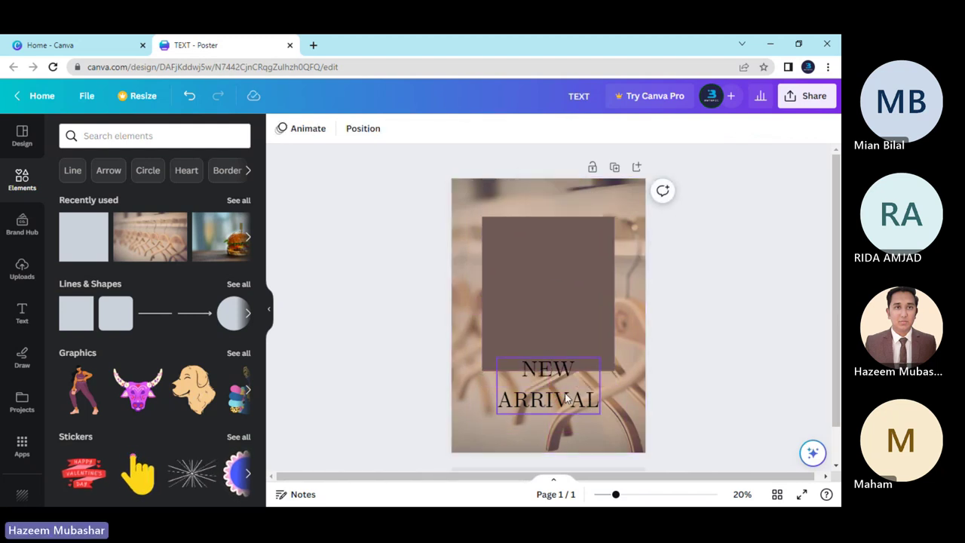
left_click_drag(558, 397, 558, 270)
left_click(728, 334)
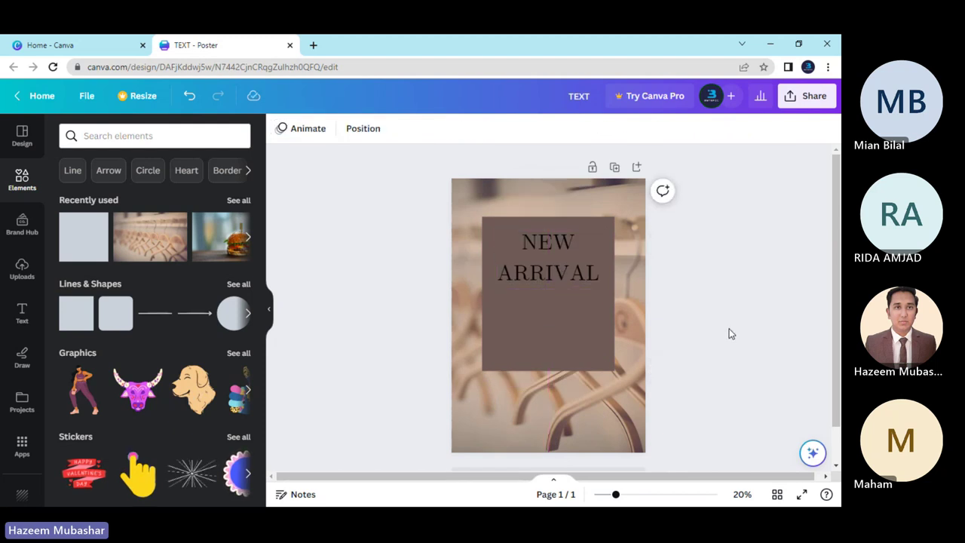
Colour the rectangle behind NEW ARRIVAL black.
left_click(554, 321)
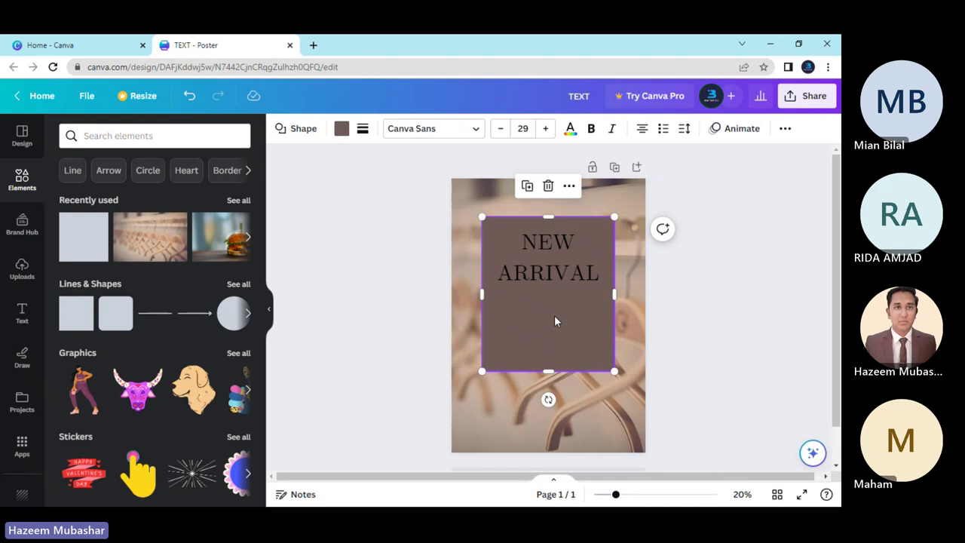
left_click(343, 134)
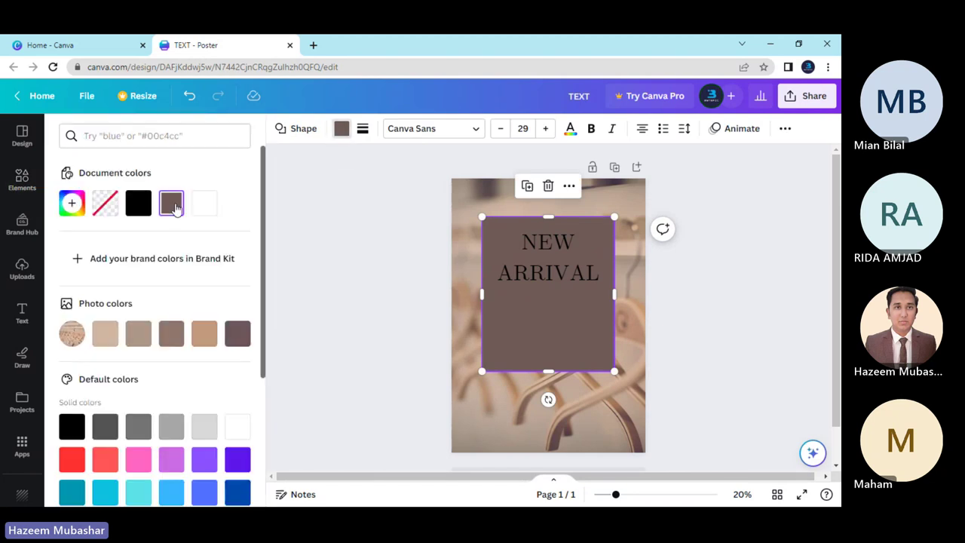
left_click(137, 203)
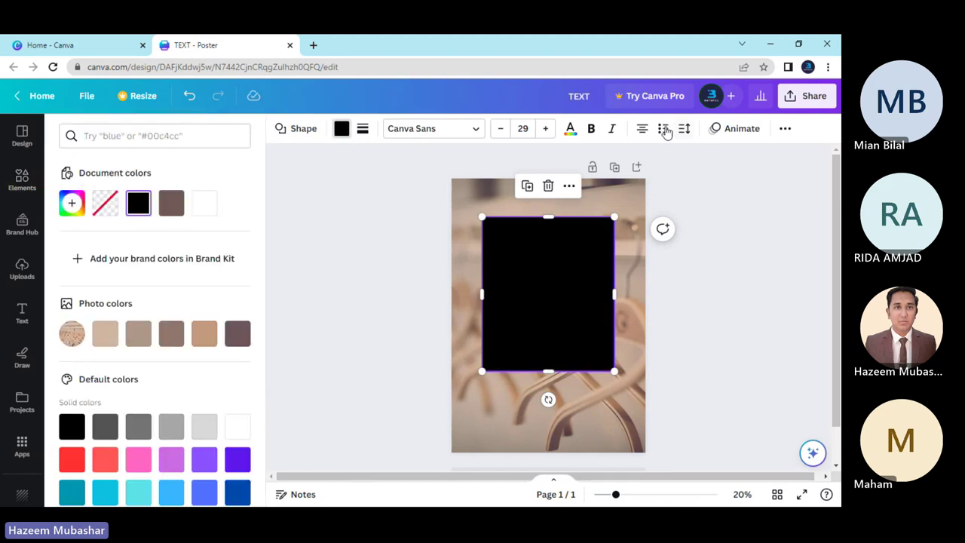
Lower the black rectangle's transparency to 17 so the hangers show through.
left_click(784, 129)
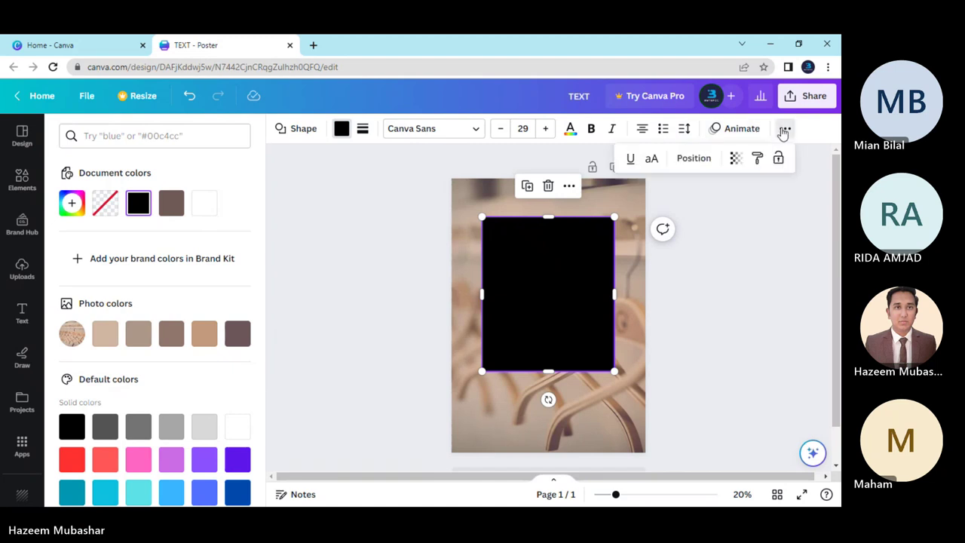
left_click(734, 158)
left_click_drag(735, 209, 639, 222)
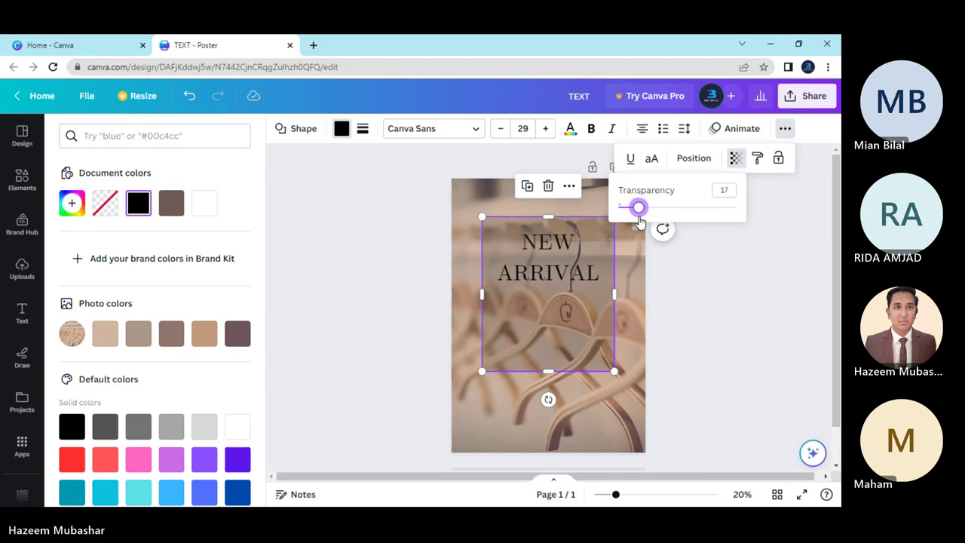
left_click(636, 261)
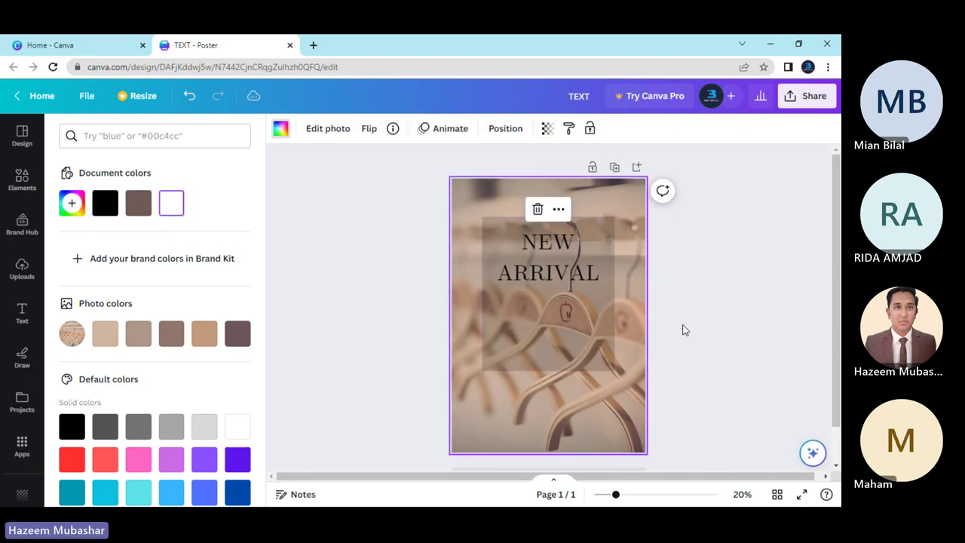
left_click(537, 276)
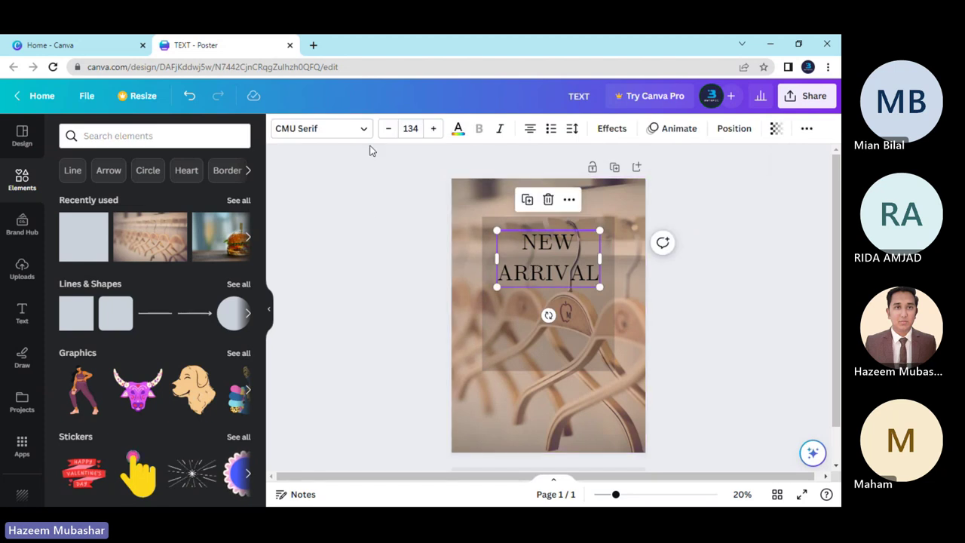
Try white for the NEW ARRIVAL text, then undo to keep it black.
left_click(455, 133)
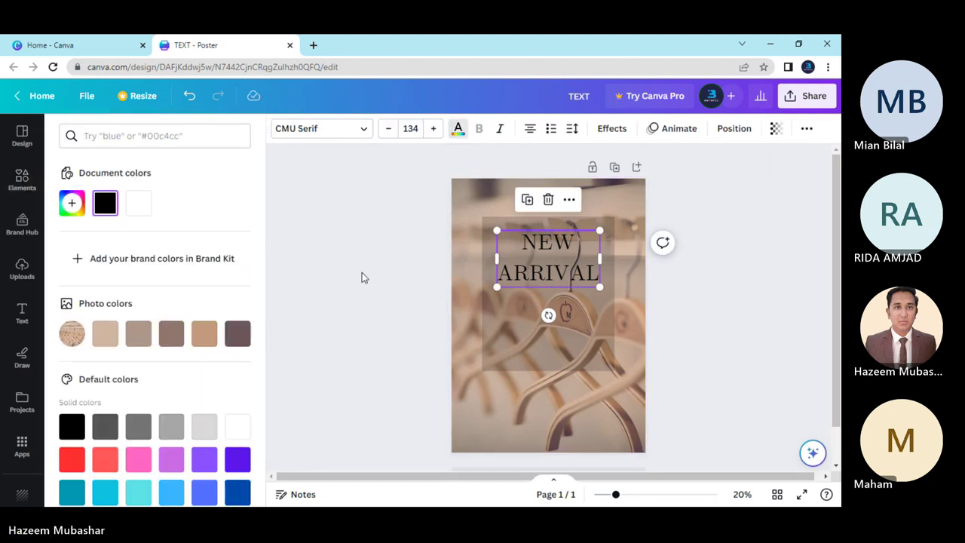
left_click(138, 205)
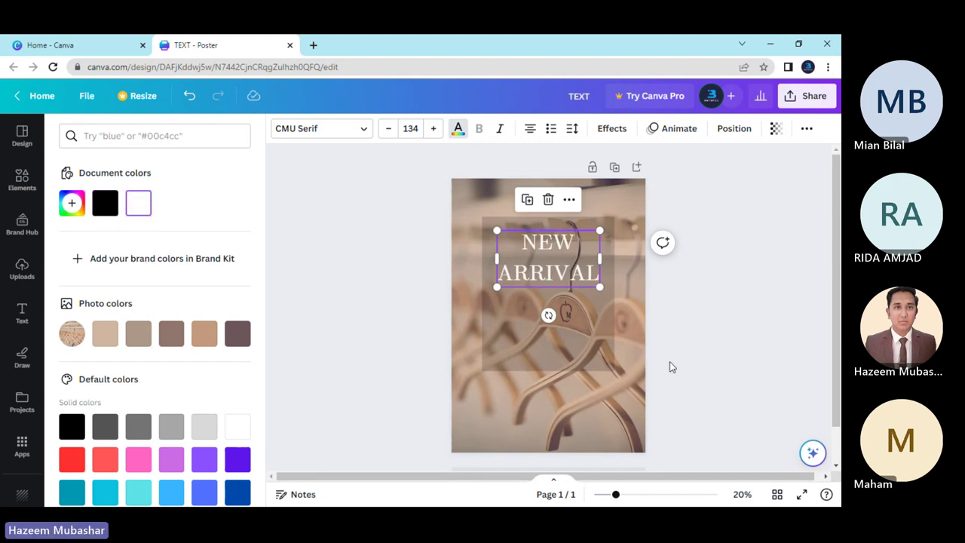
key("Escape")
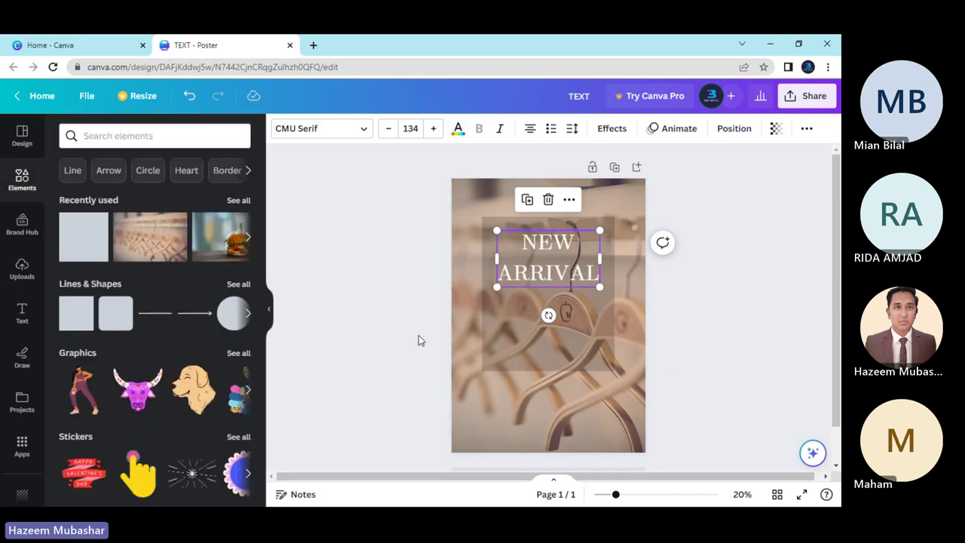
key("ctrl+z")
Fill the translucent rectangle behind NEW ARRIVAL with white.
left_click(531, 330)
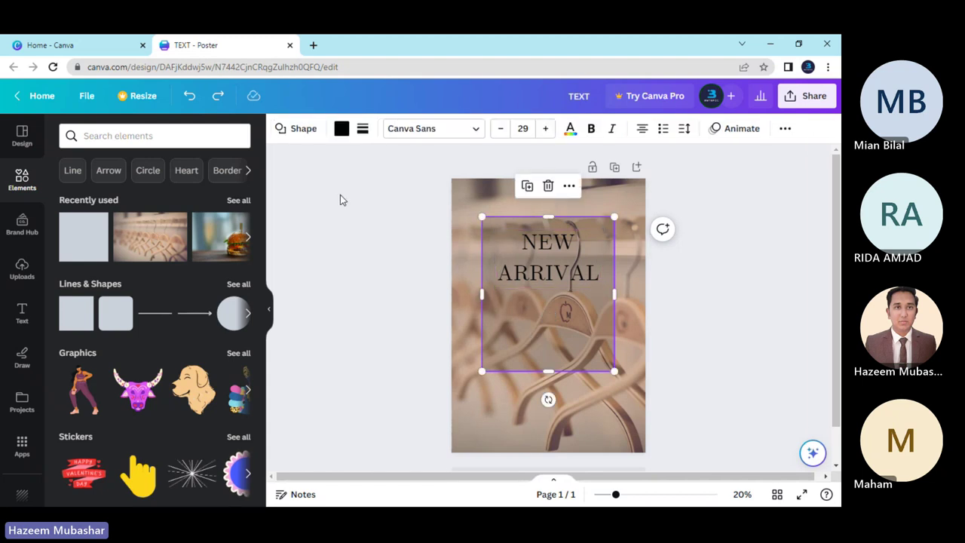
left_click(341, 128)
scroll(213, 321, "down", 2)
left_click(235, 284)
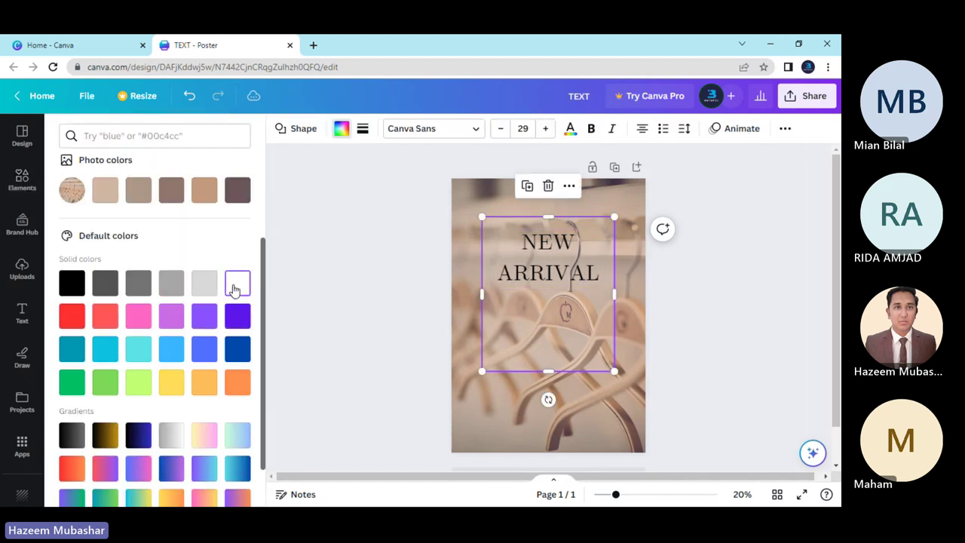
left_click(365, 323)
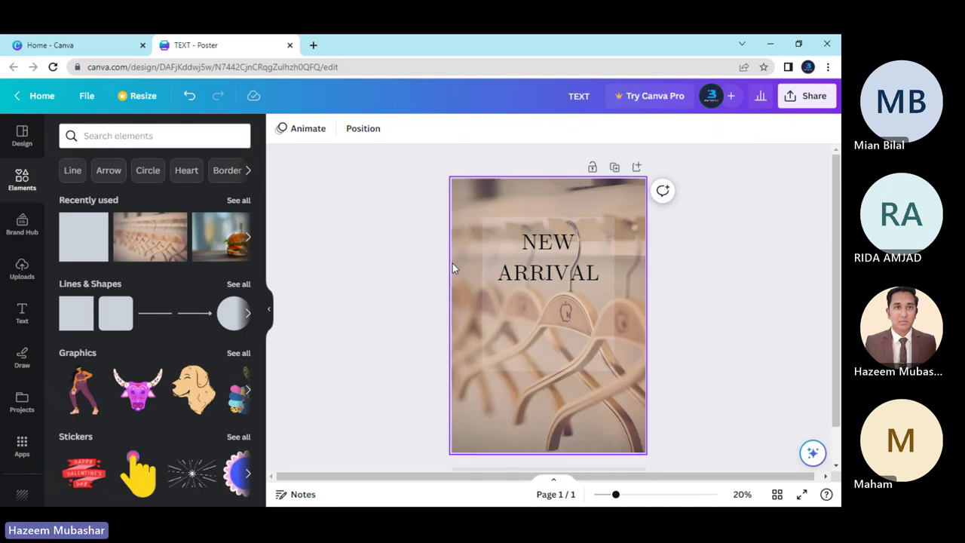
Re-centre the rectangle on the poster's centre guide around NEW ARRIVAL.
left_click(547, 332)
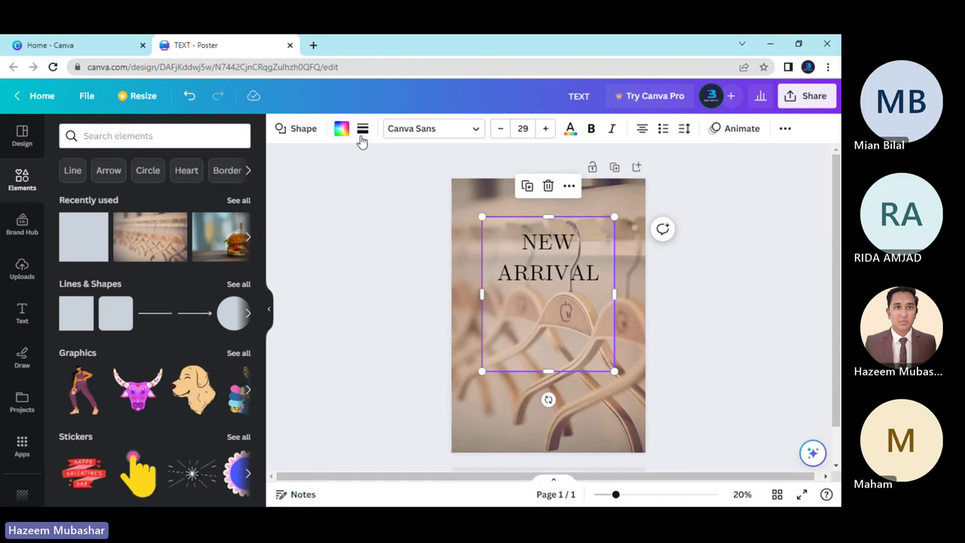
left_click(543, 280)
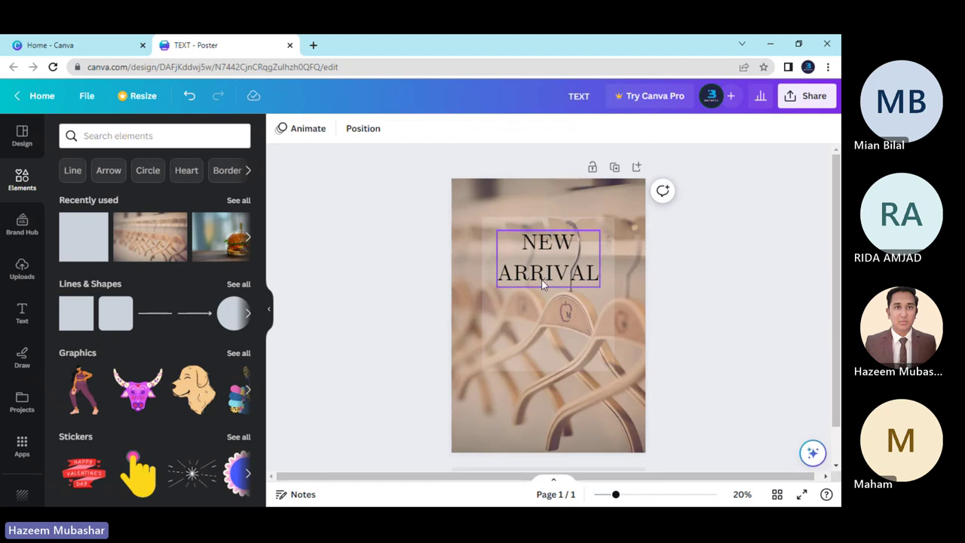
left_click(390, 322)
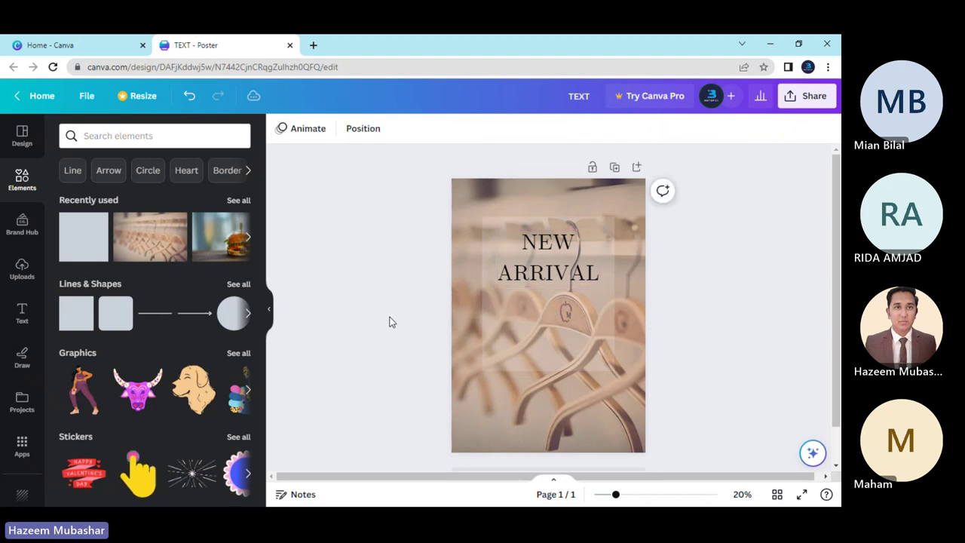
left_click_drag(562, 312, 561, 311)
Set the white rectangle's transparency to 23.
left_click(511, 311)
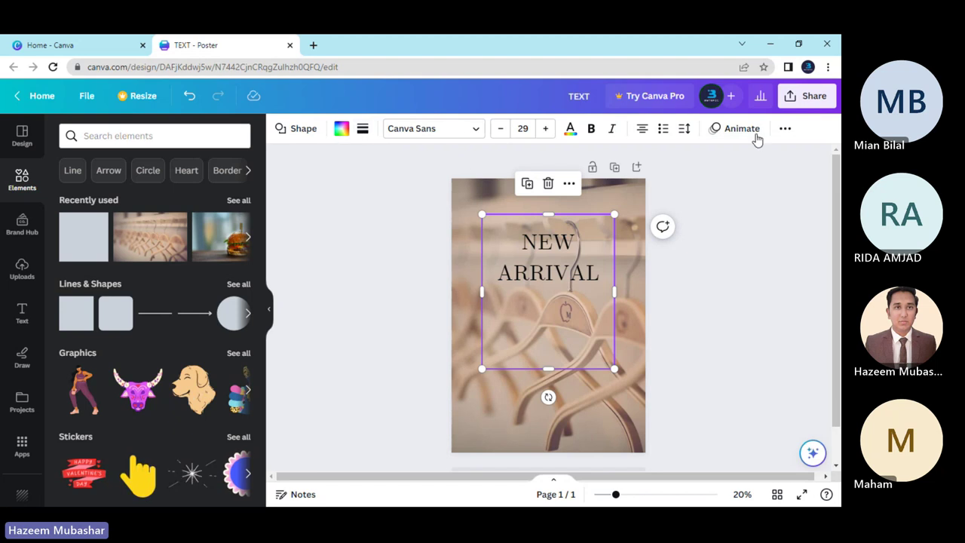
left_click(784, 128)
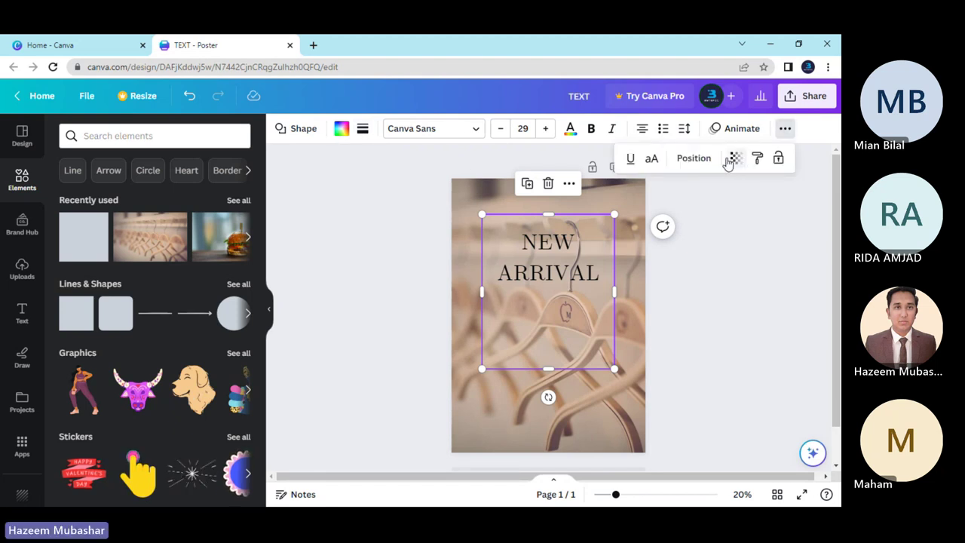
left_click(731, 158)
left_click_drag(640, 208, 646, 217)
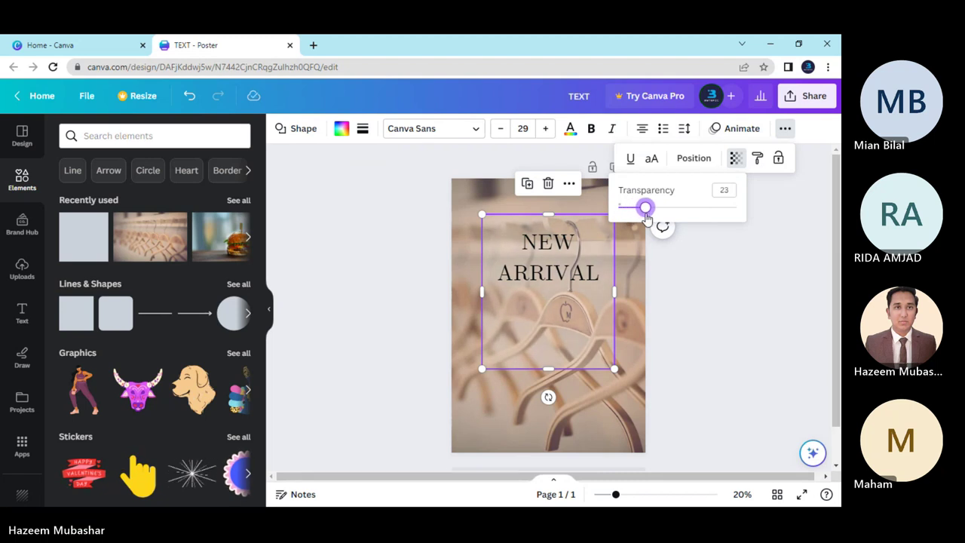
left_click(363, 128)
key("Escape")
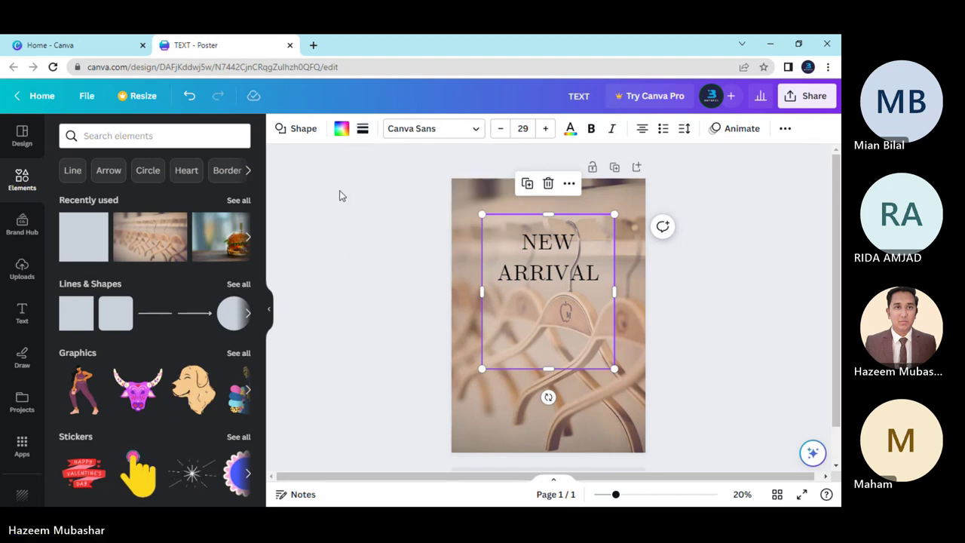
Compare gray and black swatches on the rectangle, then return it to white.
left_click(341, 128)
scroll(211, 287, "down", 3)
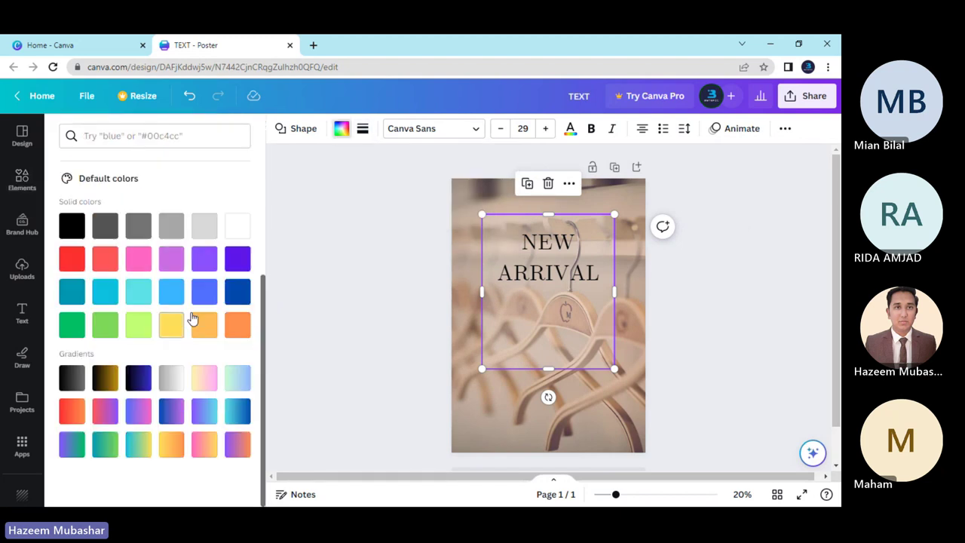
scroll(209, 340, "up", 2)
left_click(203, 370)
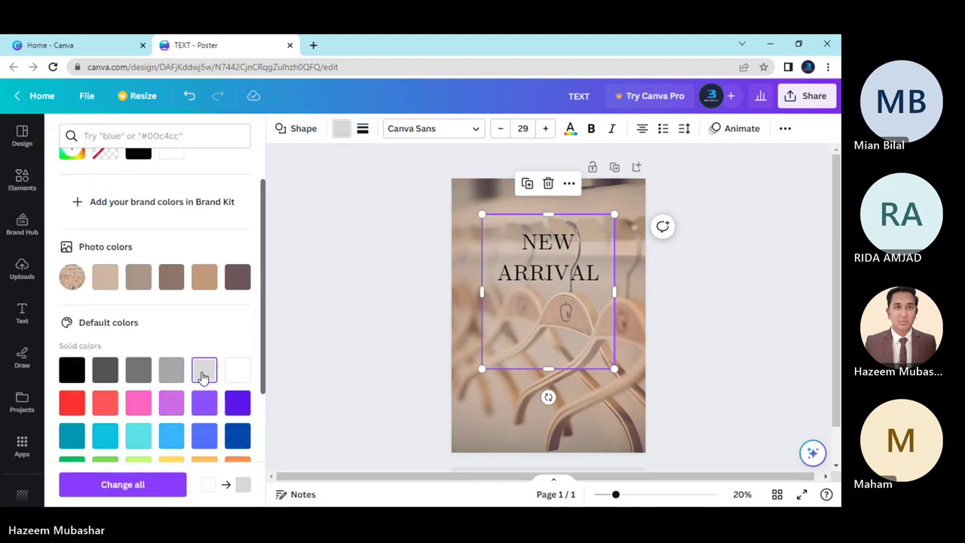
left_click(171, 370)
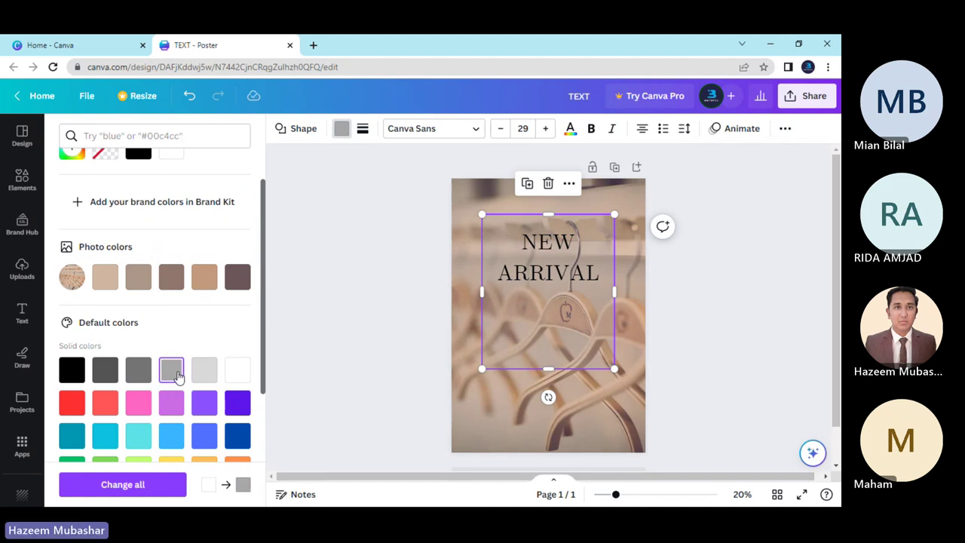
left_click(138, 373)
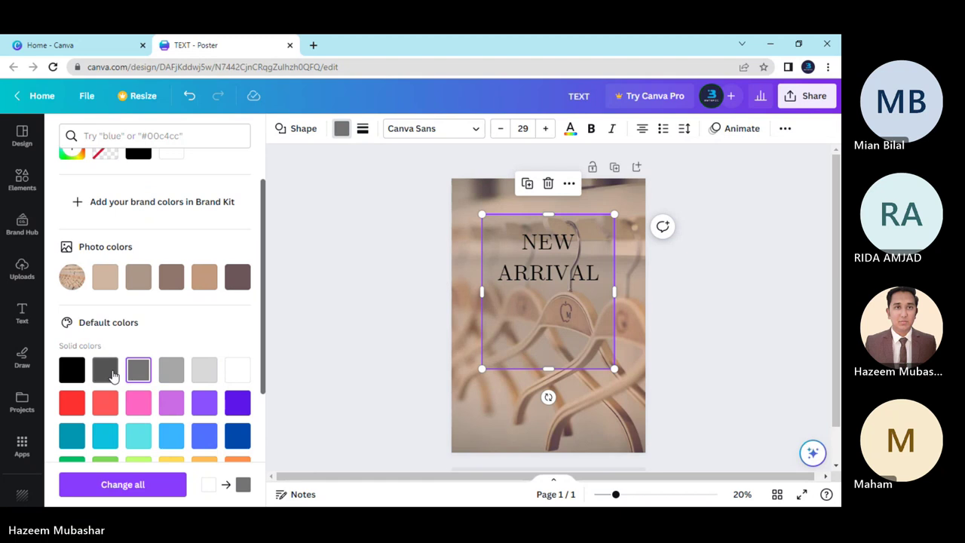
left_click(109, 374)
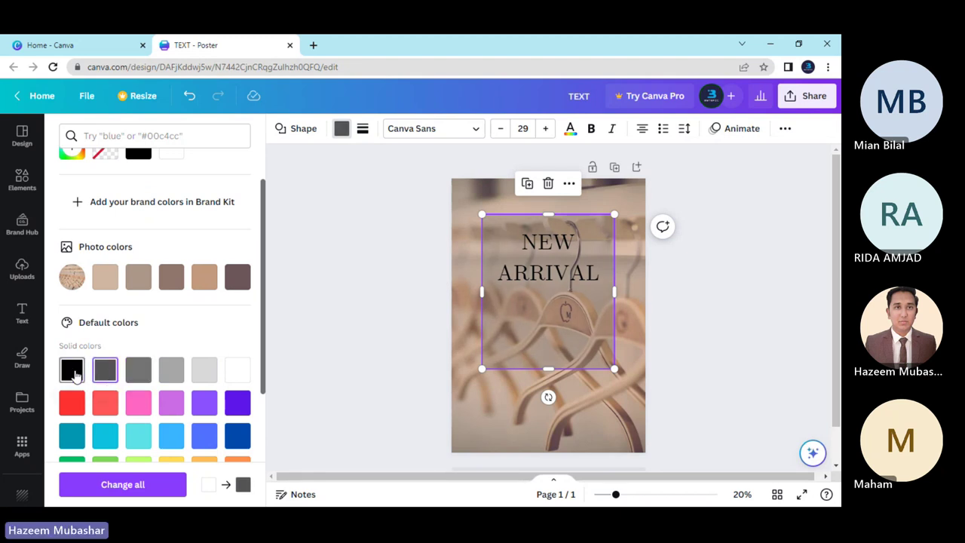
left_click(74, 373)
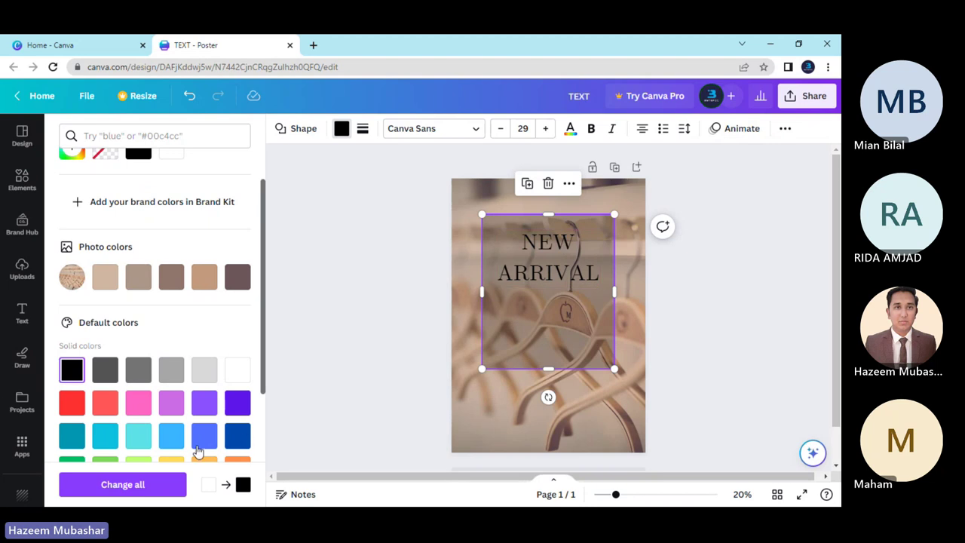
left_click(239, 370)
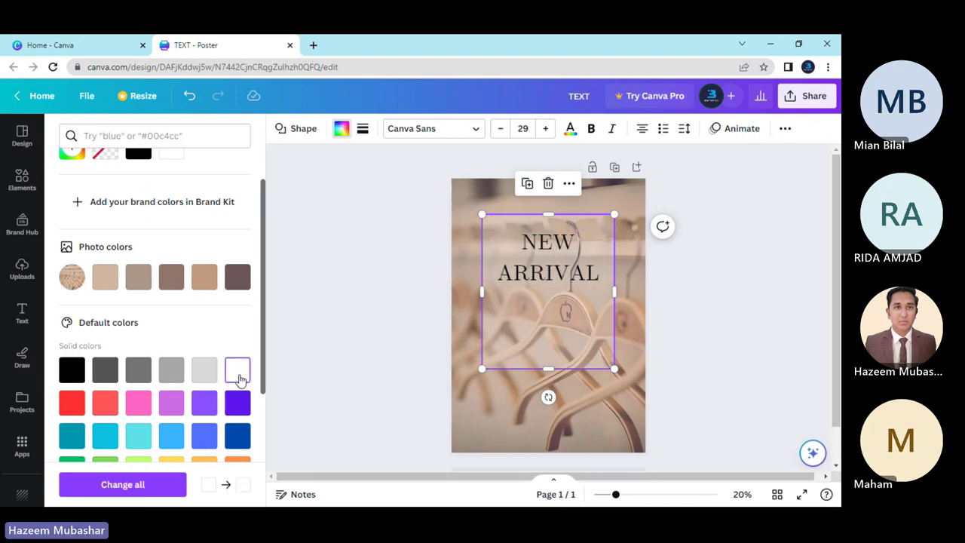
left_click(444, 311)
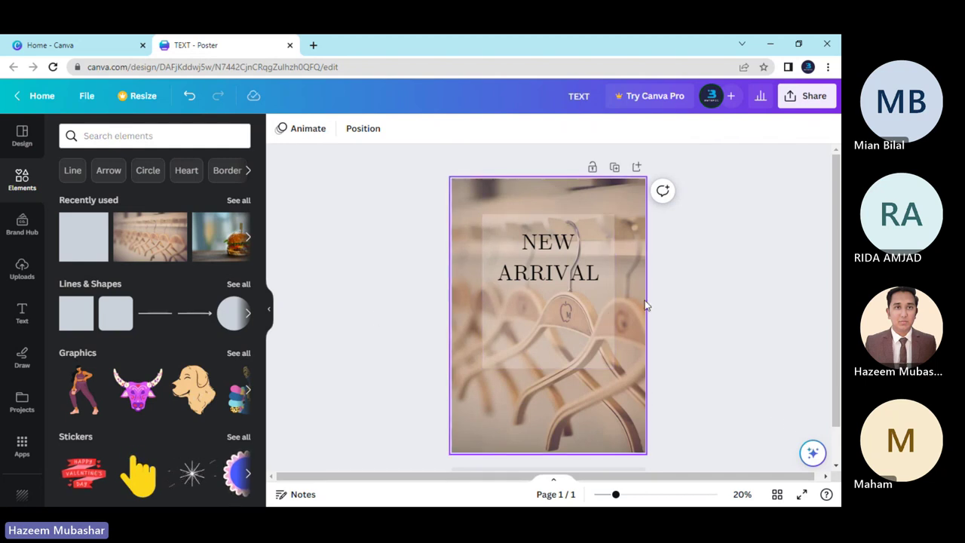
left_click(545, 326)
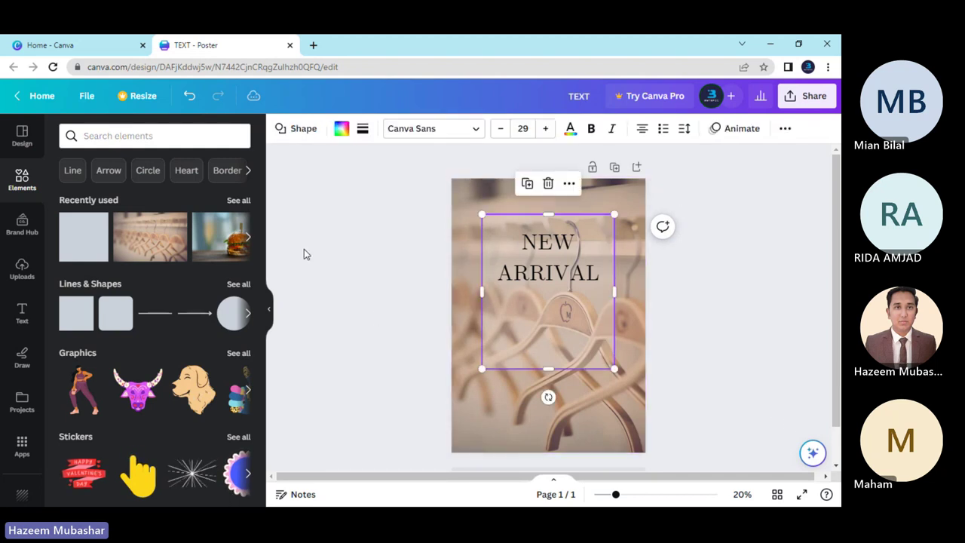
left_click(363, 129)
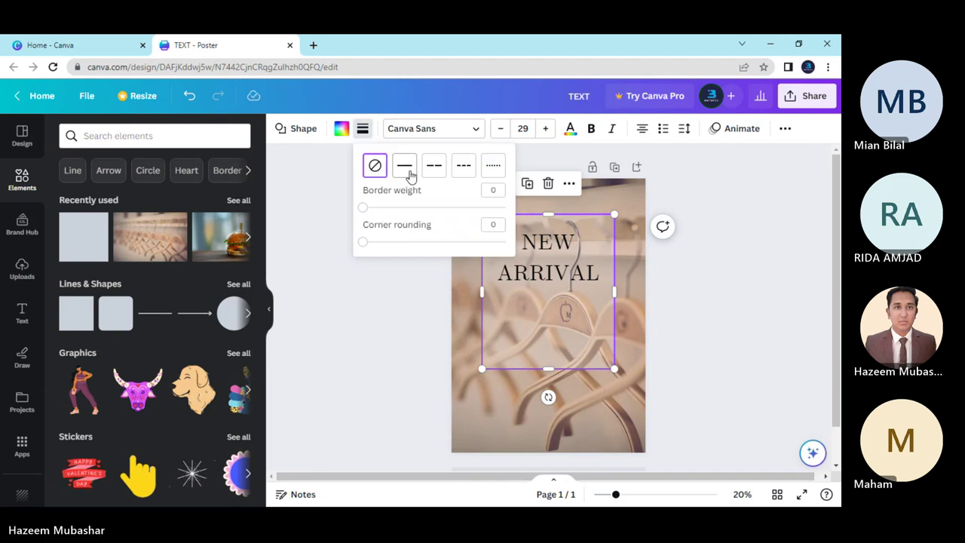
Give the rectangle a solid black border with weight 16.
left_click(364, 137)
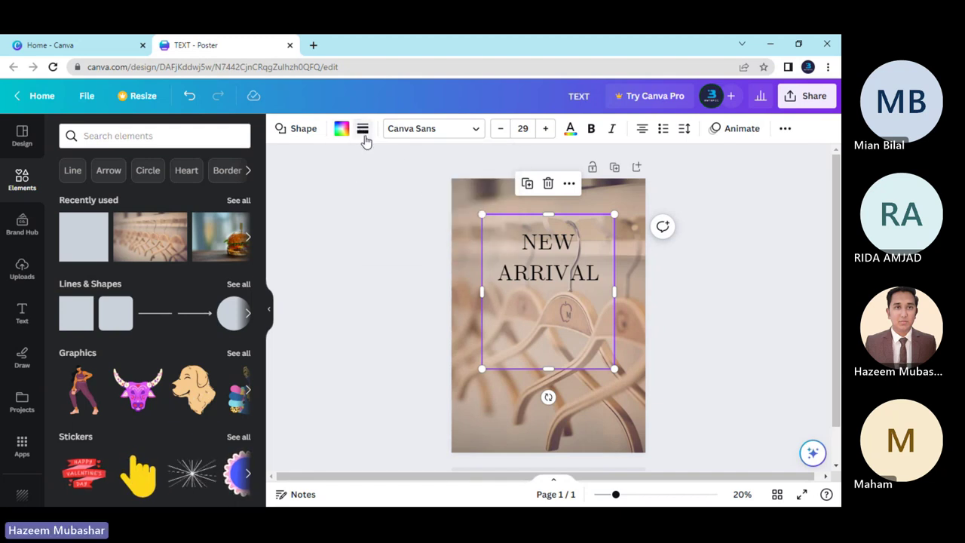
left_click(748, 382)
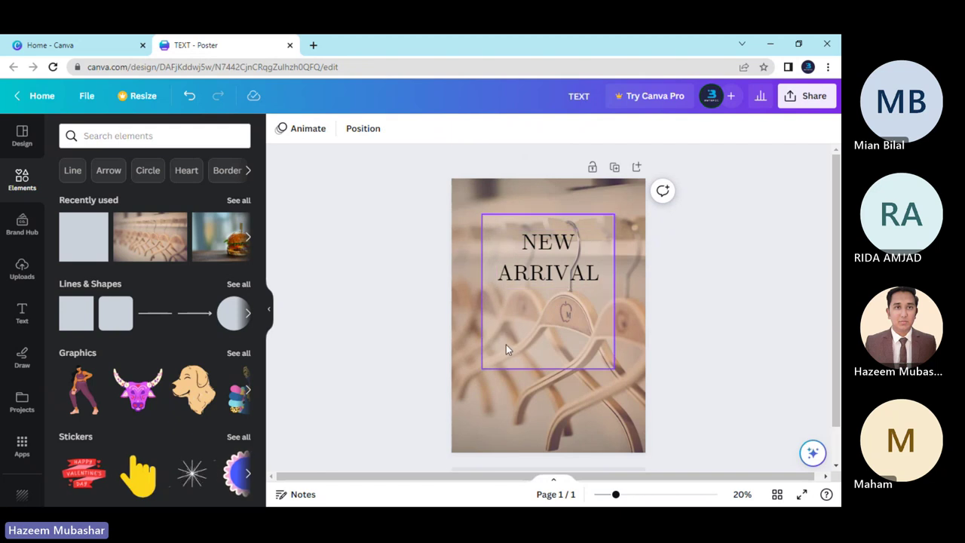
left_click(506, 344)
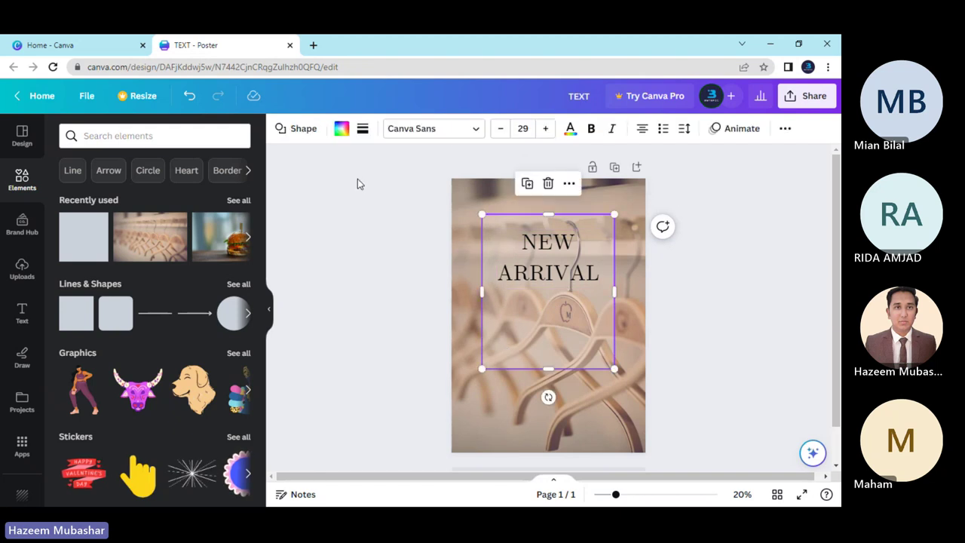
left_click(362, 129)
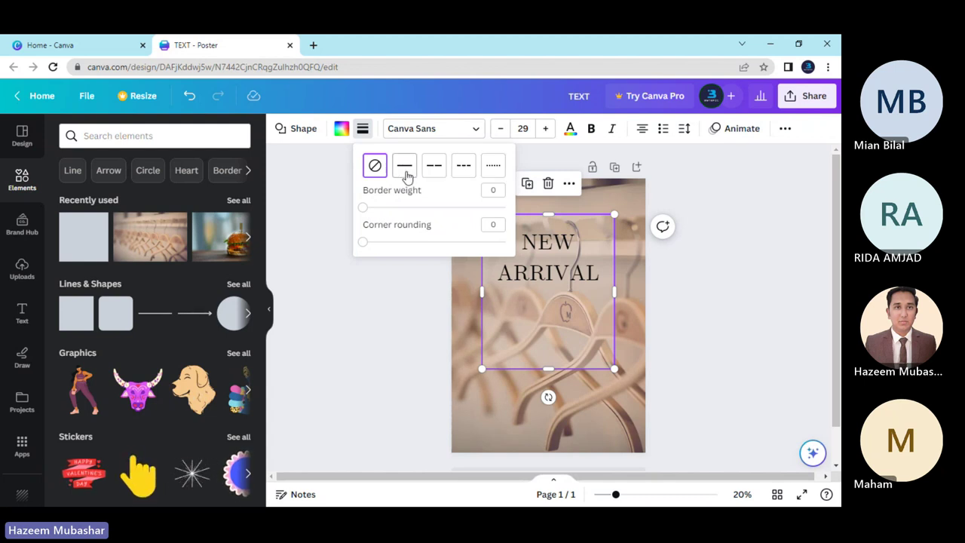
left_click(404, 167)
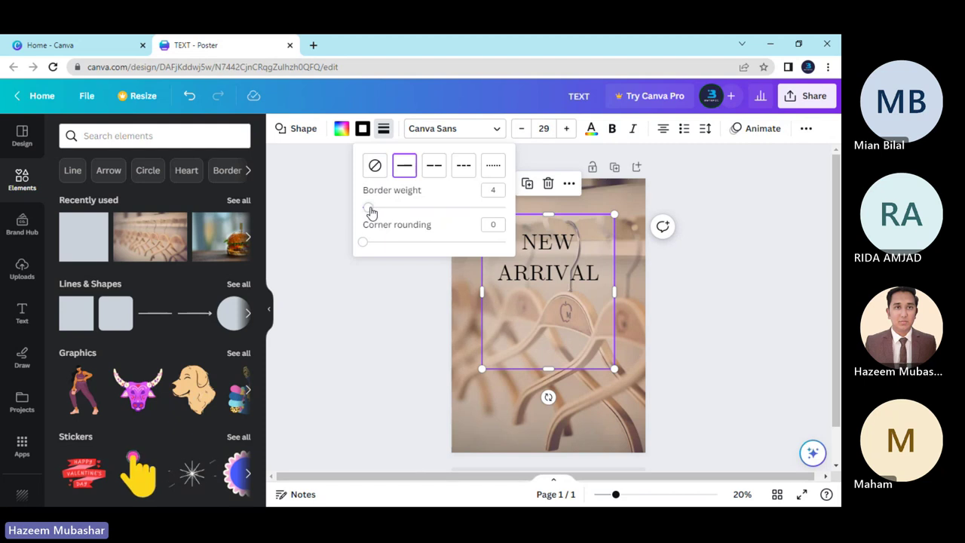
left_click_drag(369, 208, 385, 207)
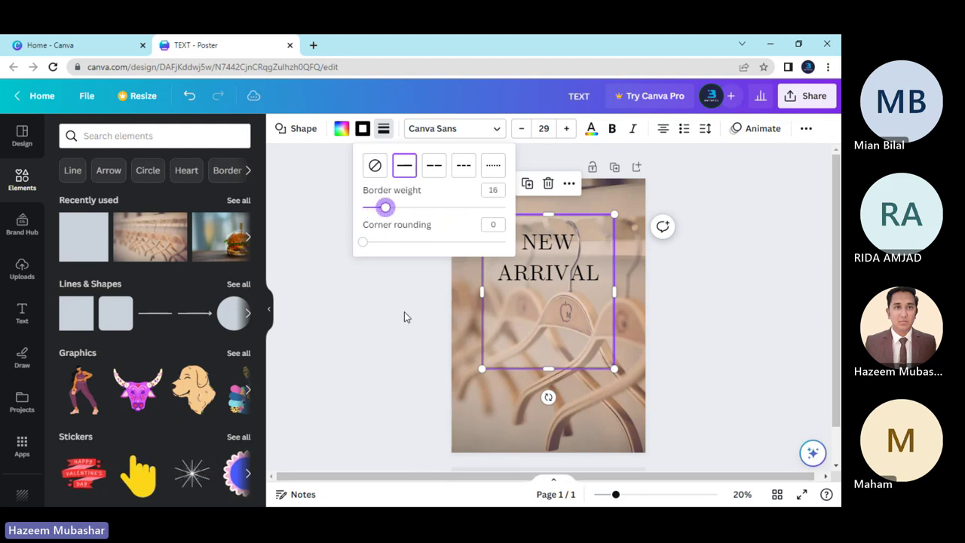
left_click(404, 316)
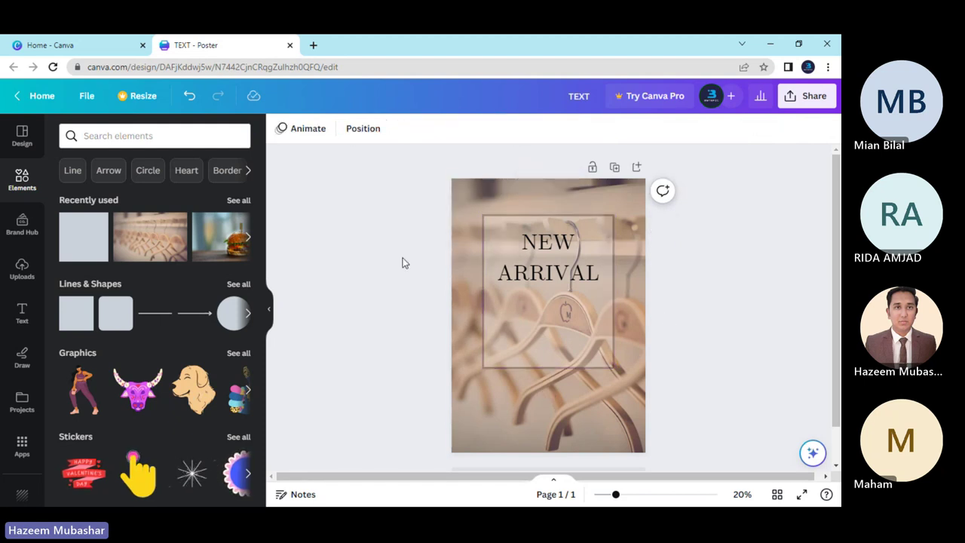
left_click(491, 336)
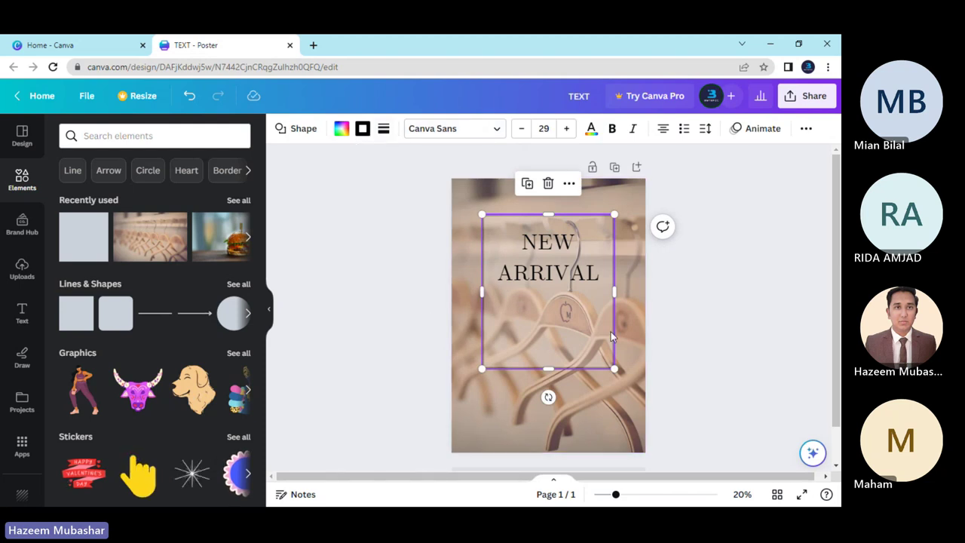
left_click(682, 338)
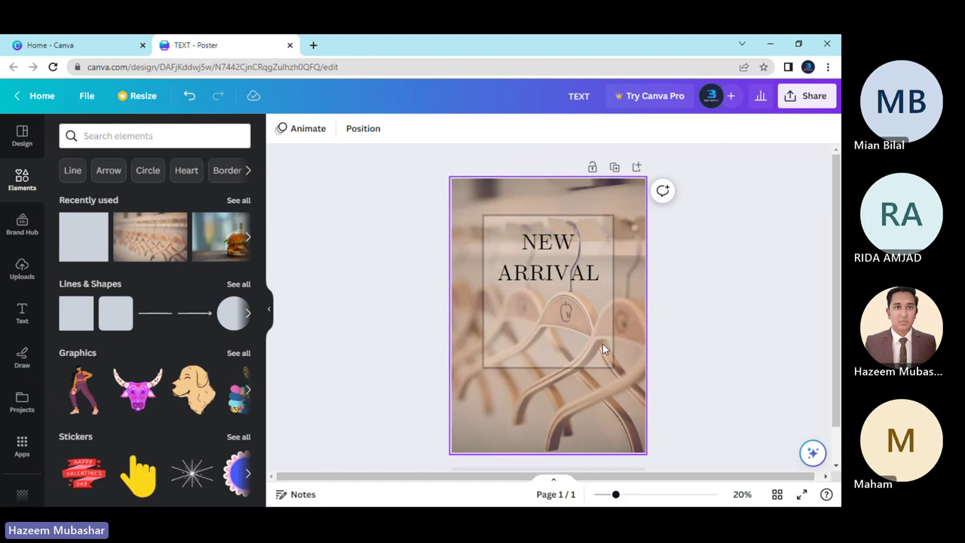
left_click(566, 332)
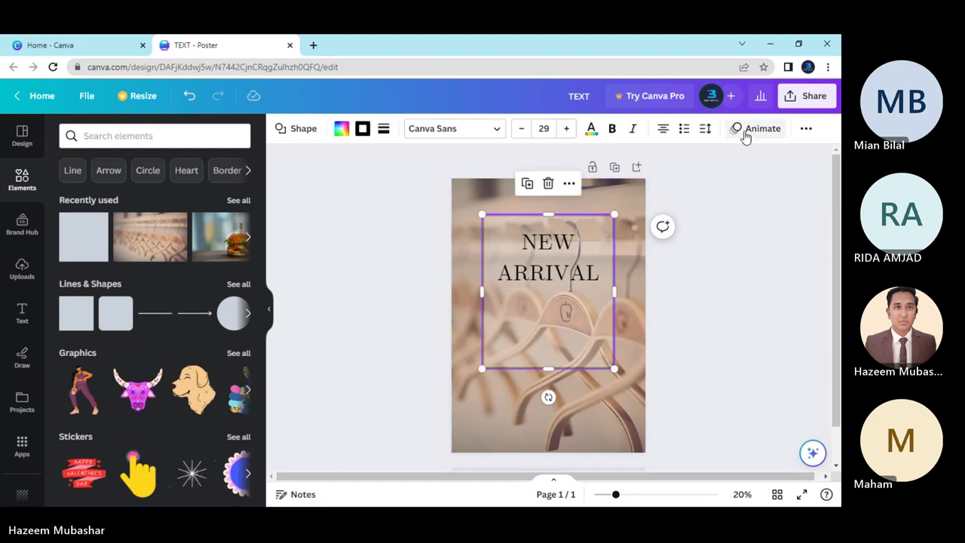
Set the bordered rectangle's transparency to about 32.
left_click(803, 129)
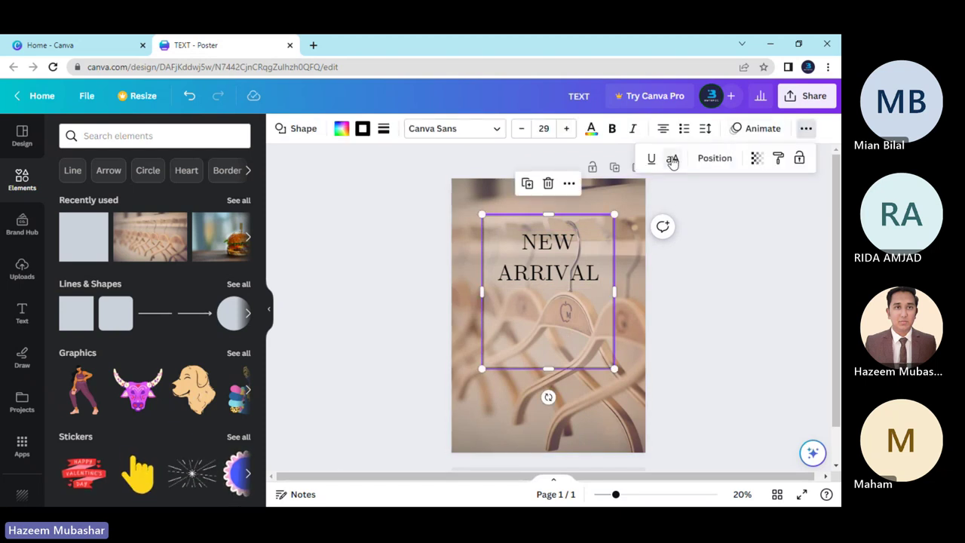
left_click(755, 159)
left_click_drag(666, 206, 742, 207)
left_click(392, 271)
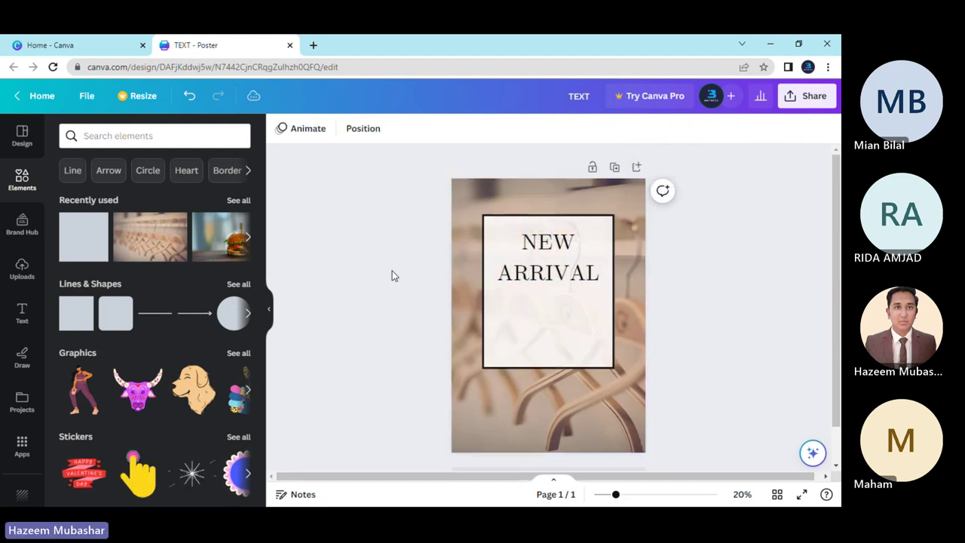
left_click(508, 301)
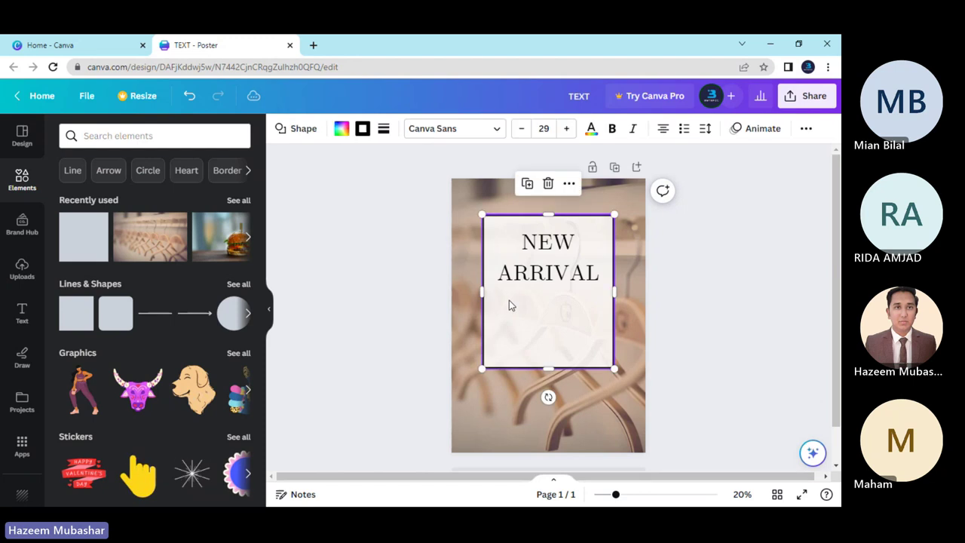
left_click(805, 129)
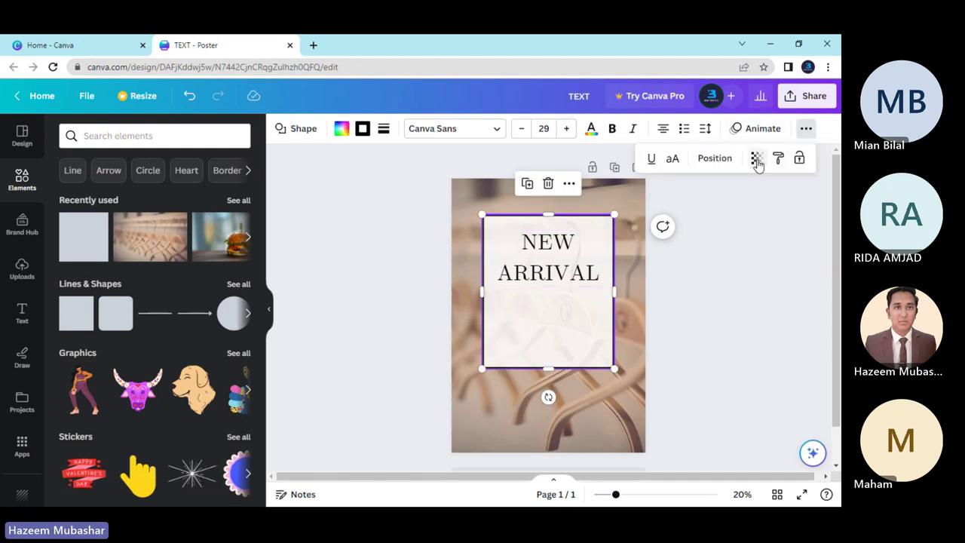
left_click(756, 161)
left_click_drag(743, 210, 672, 208)
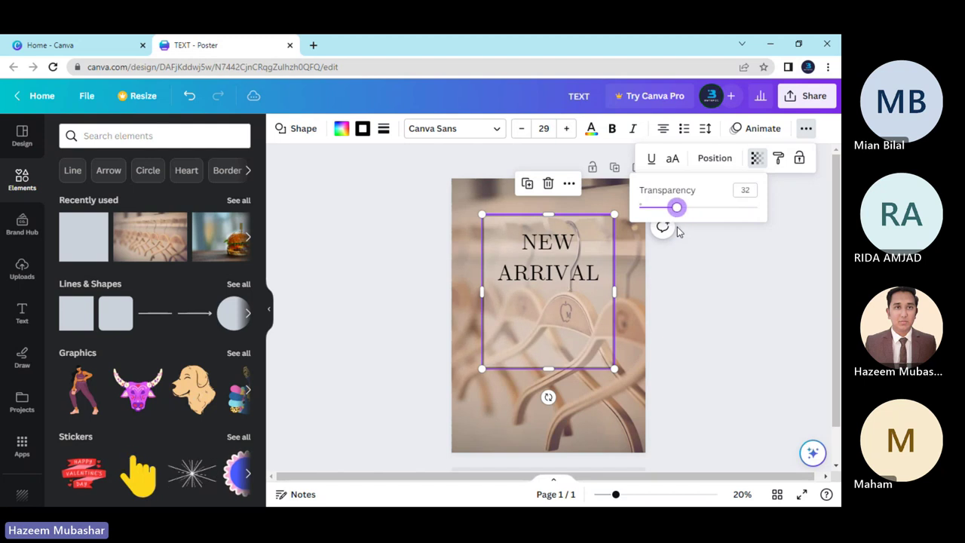
left_click(696, 284)
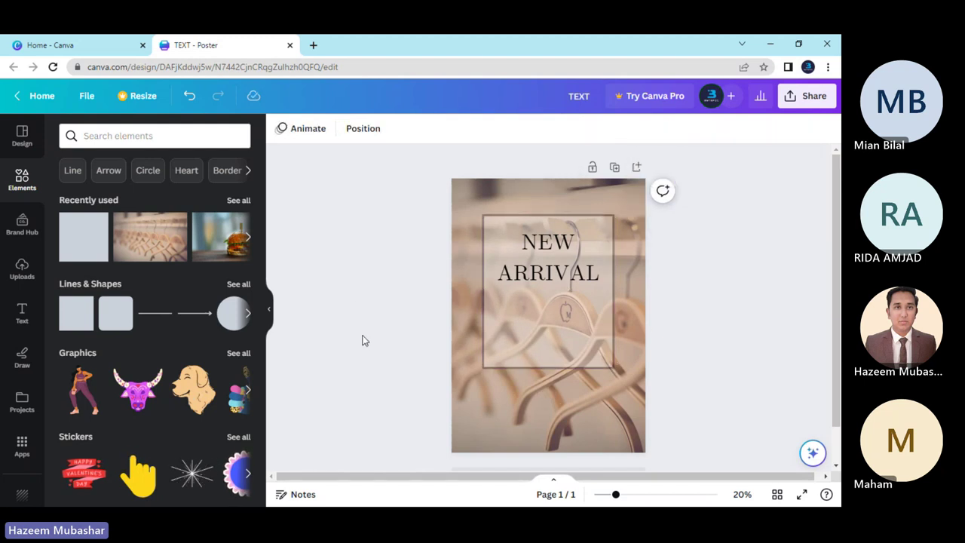
Thin the rectangle's border to weight 9.
left_click(503, 334)
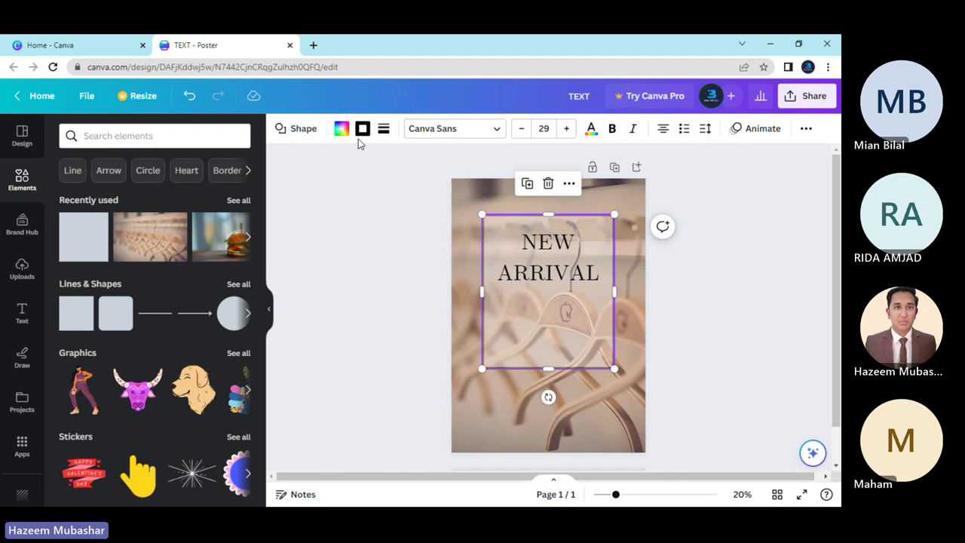
left_click(382, 131)
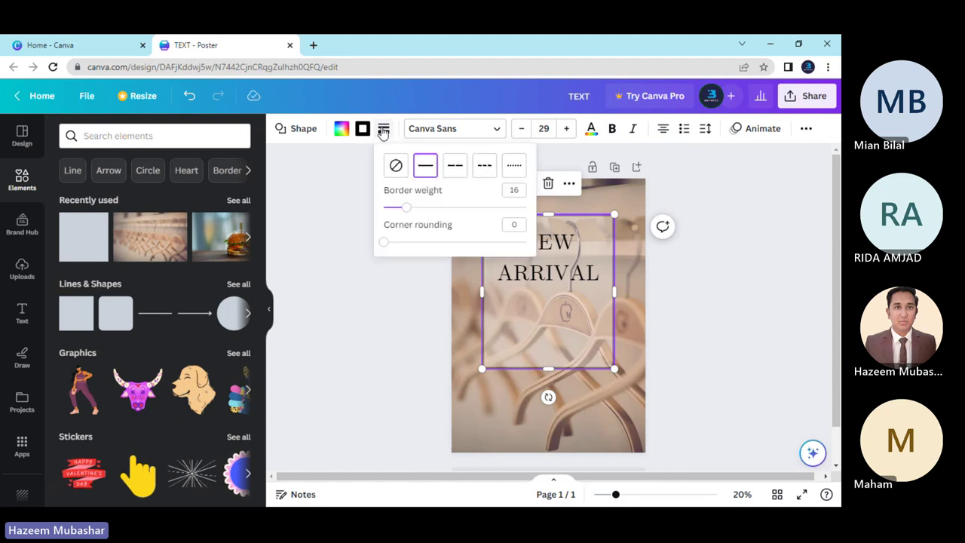
left_click(401, 208)
left_click_drag(401, 210, 397, 210)
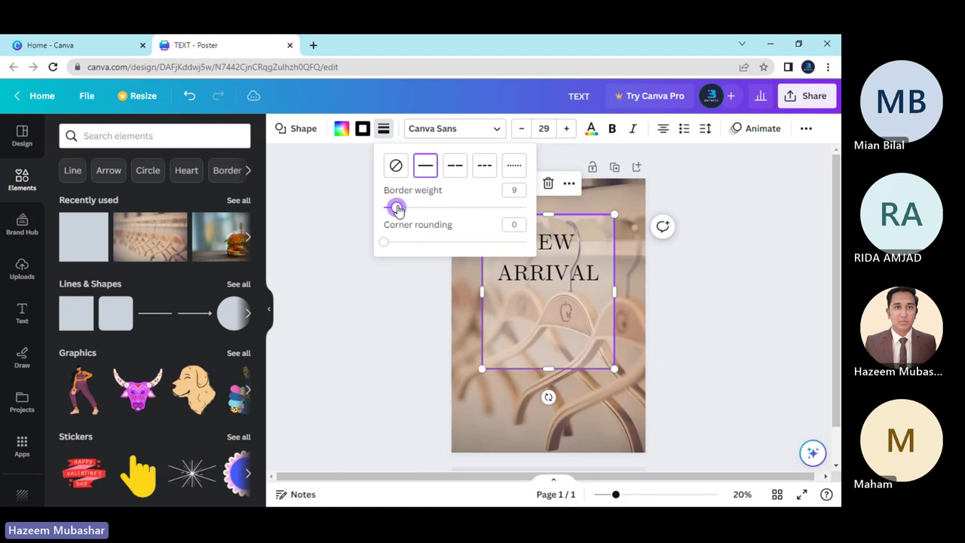
left_click(404, 296)
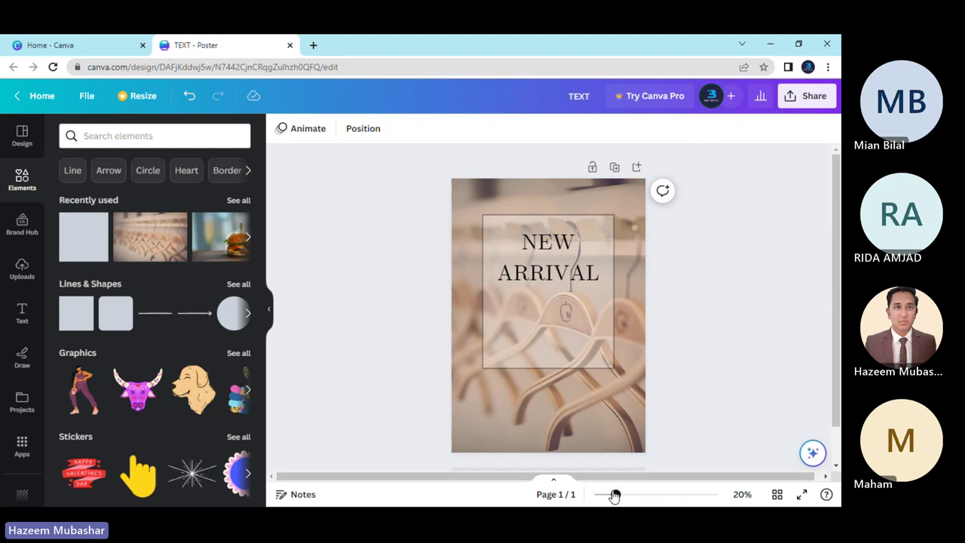
Zoom in to 52% to inspect the framed heading, then zoom back out.
left_click_drag(615, 495, 646, 495)
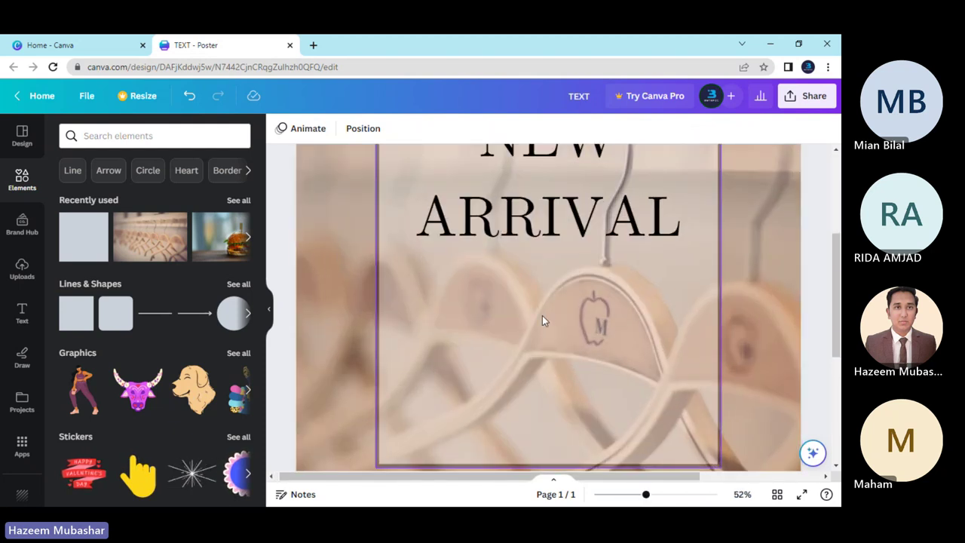
scroll(519, 315, "down", 2)
scroll(518, 314, "up", 2)
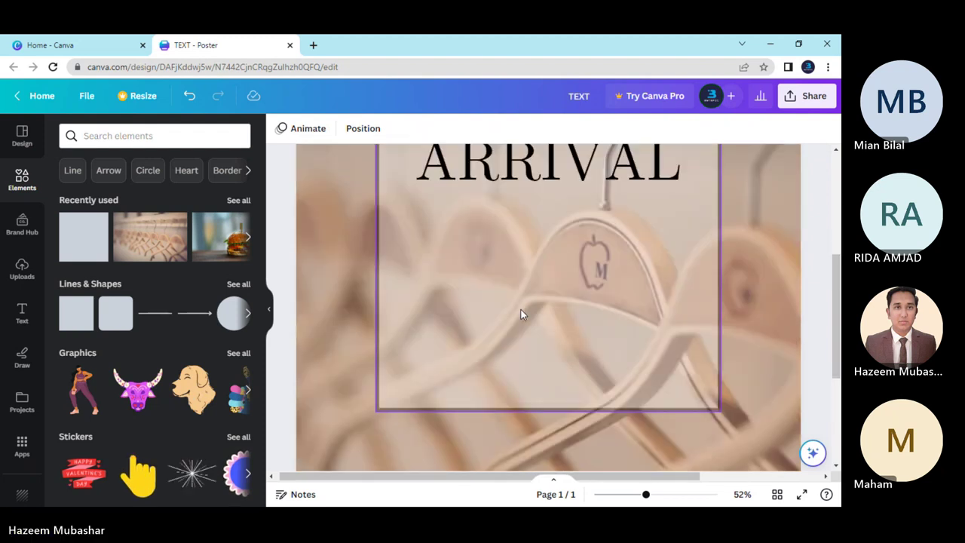
scroll(519, 315, "down", 2)
scroll(520, 315, "up", 2)
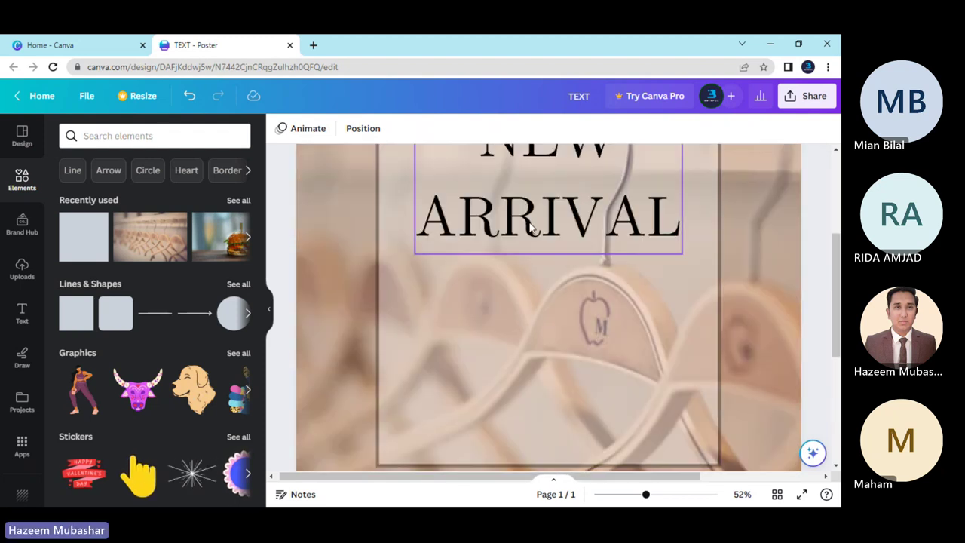
scroll(528, 273, "up", 3)
scroll(528, 274, "down", 5)
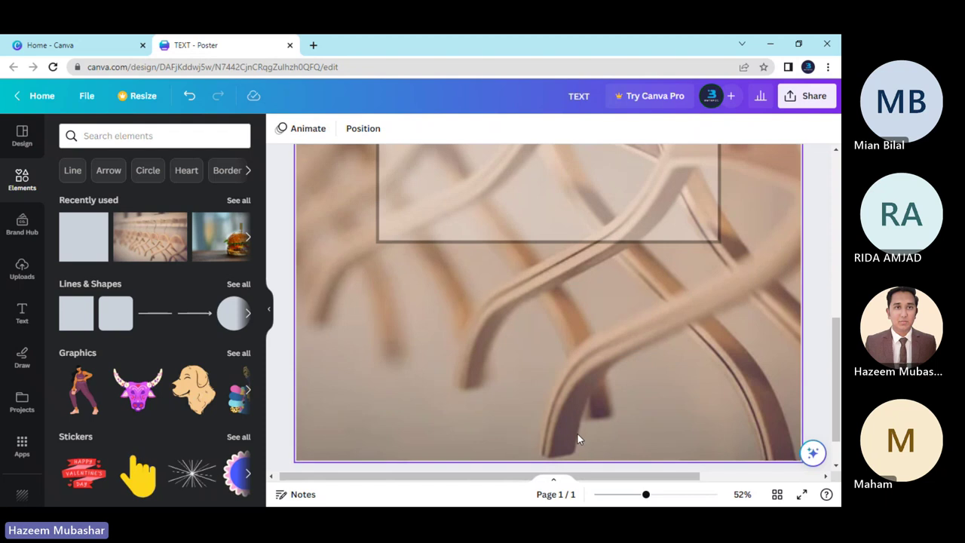
left_click_drag(645, 494, 619, 500)
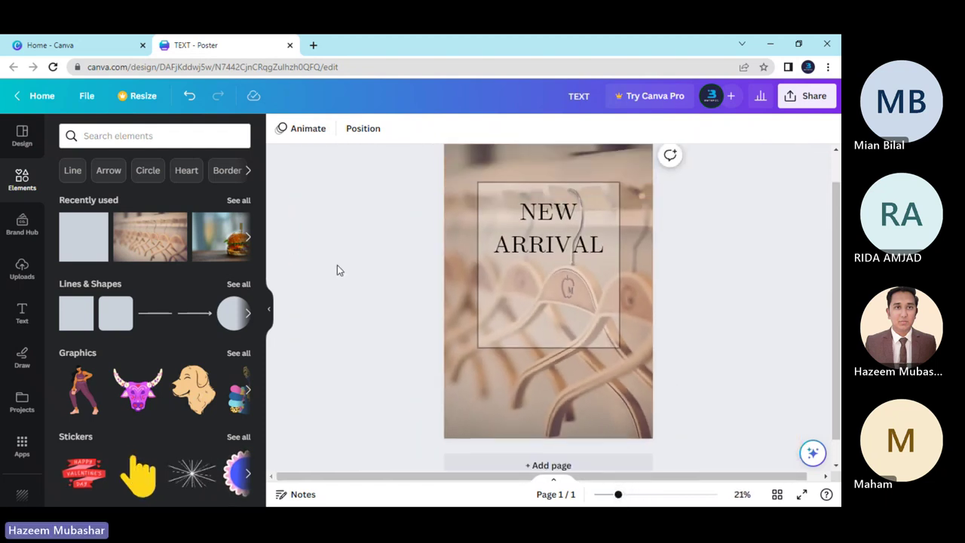
scroll(337, 264, "up", 2)
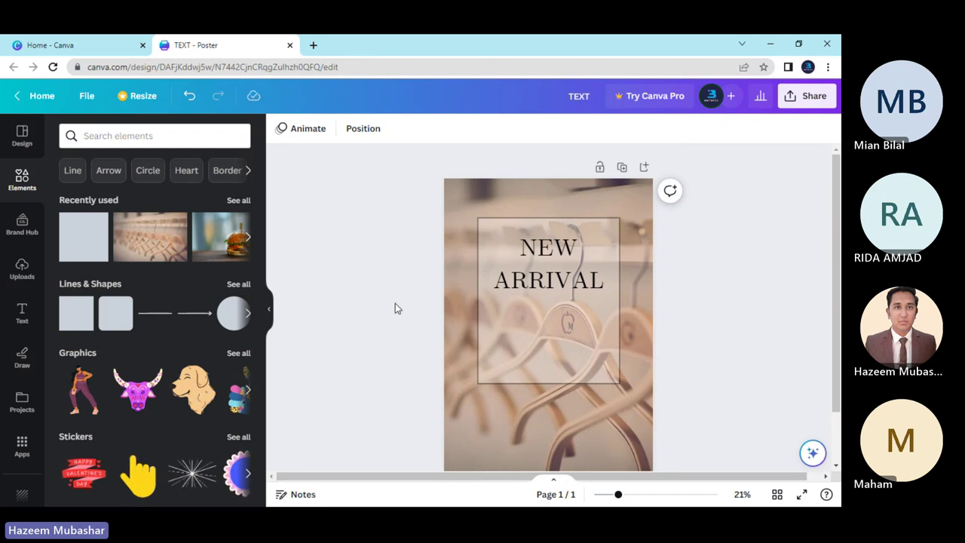
Nudge the NEW ARRIVAL text box along the poster's centre line.
left_click(537, 319)
left_click_drag(537, 319, 537, 315)
left_click(433, 318)
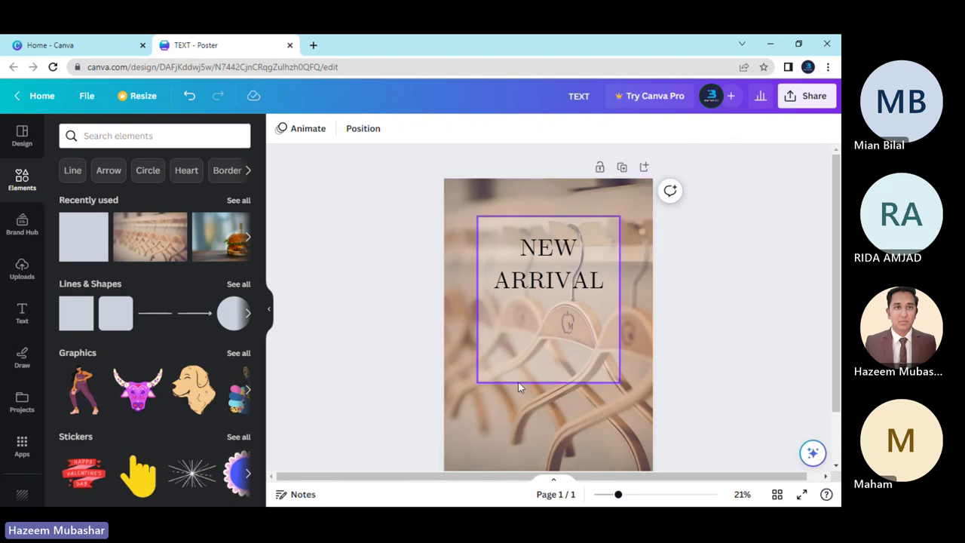
Darken the hanger background photo's brightness to -26.
left_click(452, 222)
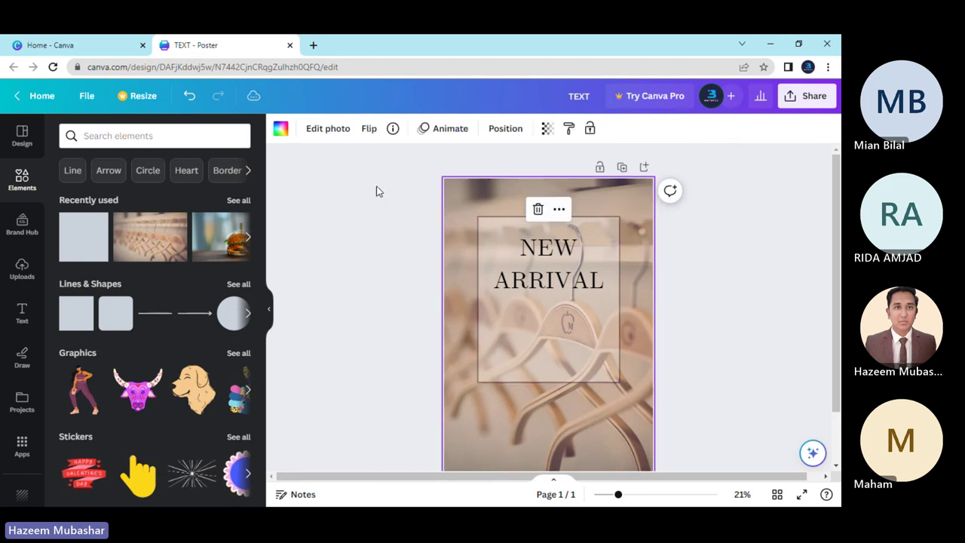
left_click(328, 128)
left_click(150, 139)
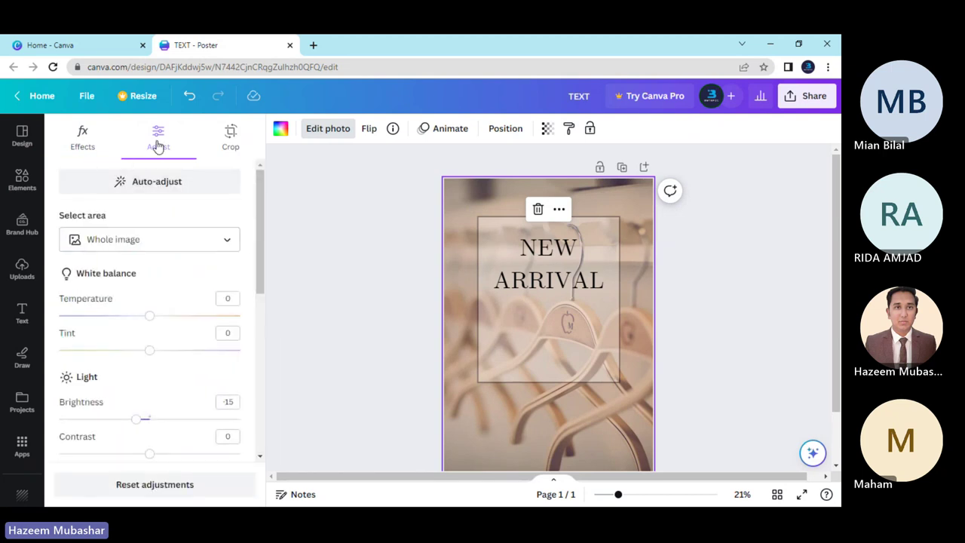
scroll(167, 312, "down", 3)
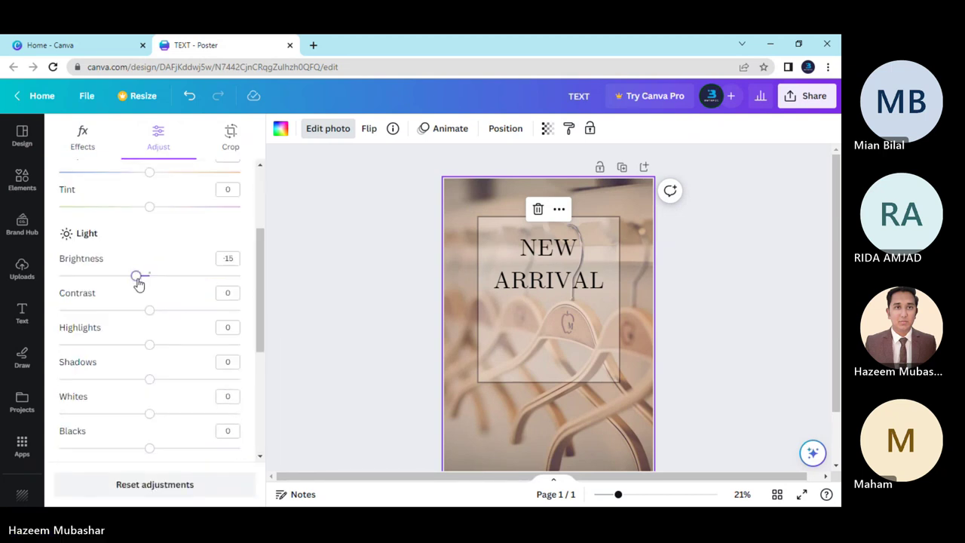
left_click_drag(138, 278, 129, 278)
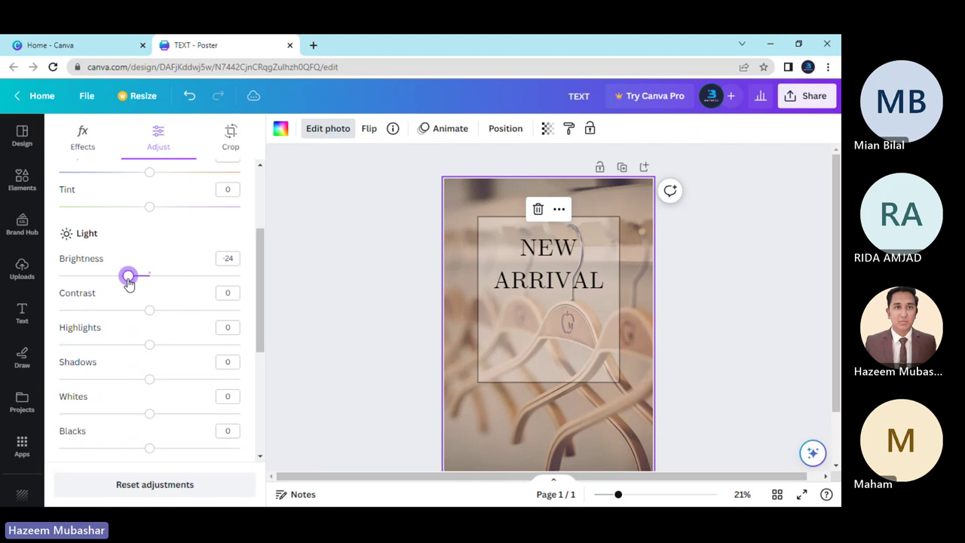
left_click_drag(129, 277, 127, 279)
left_click(663, 383)
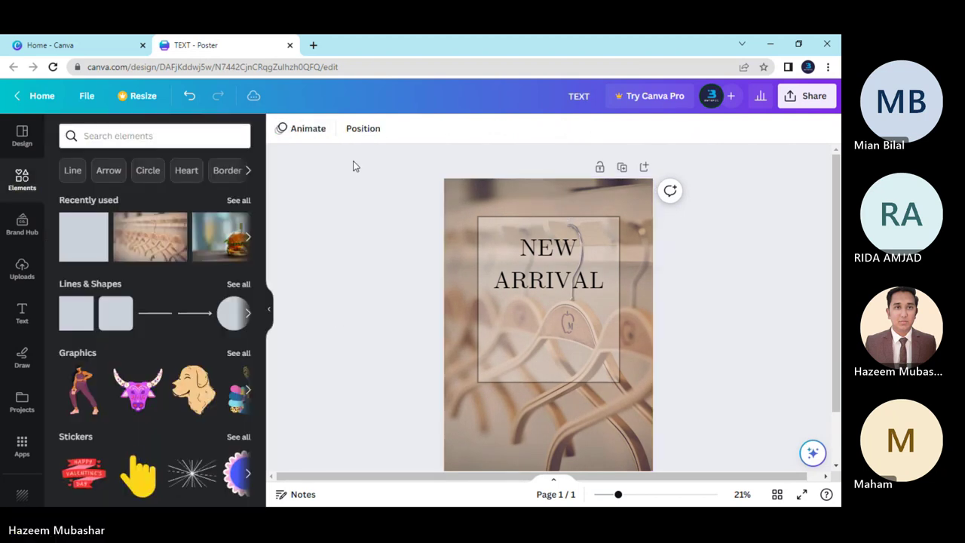
Raise the background photo's brightness back to -20.
left_click(463, 194)
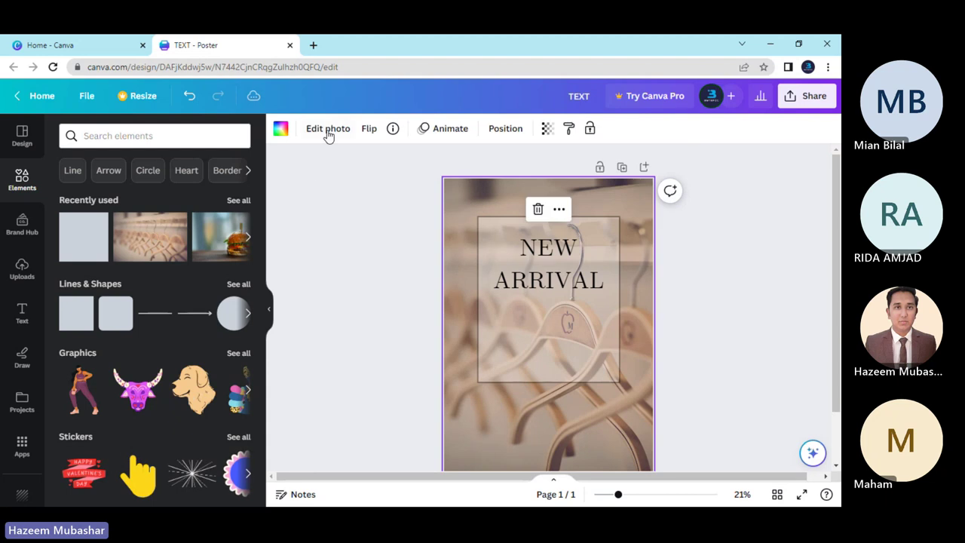
left_click(328, 130)
left_click(158, 151)
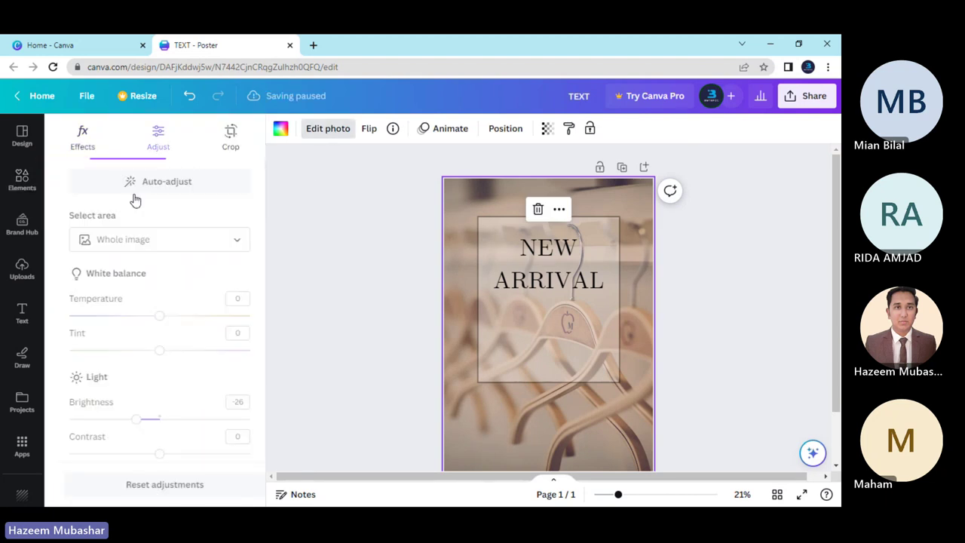
scroll(132, 316, "down", 2)
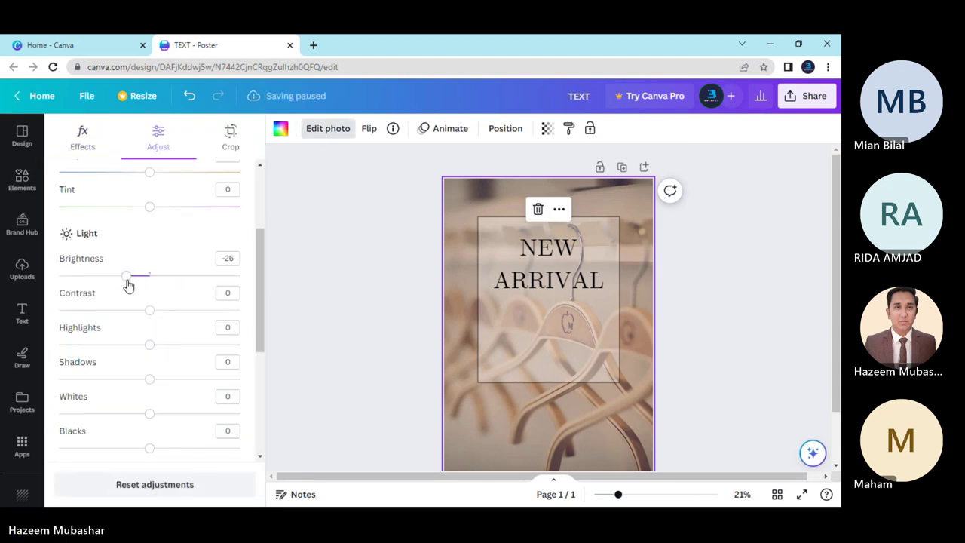
left_click_drag(128, 284, 133, 283)
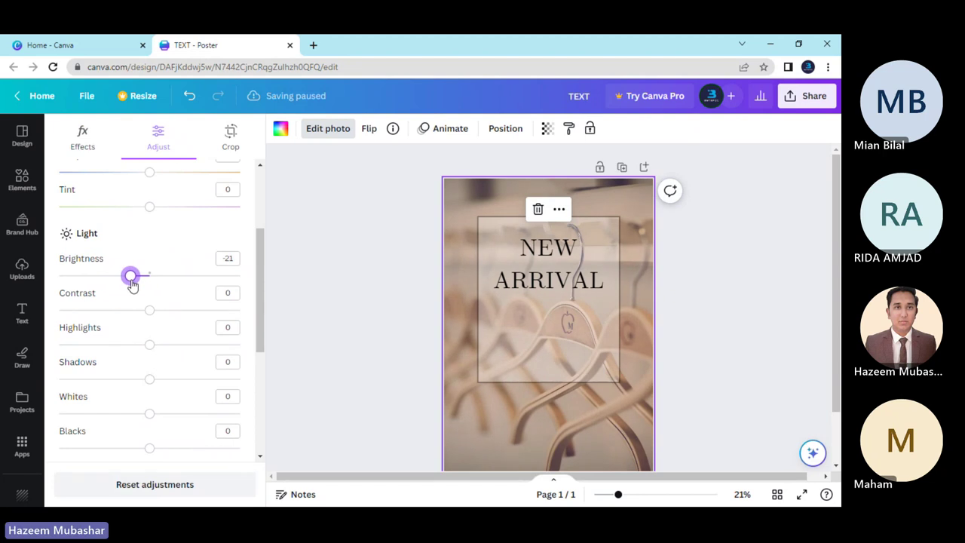
left_click(684, 360)
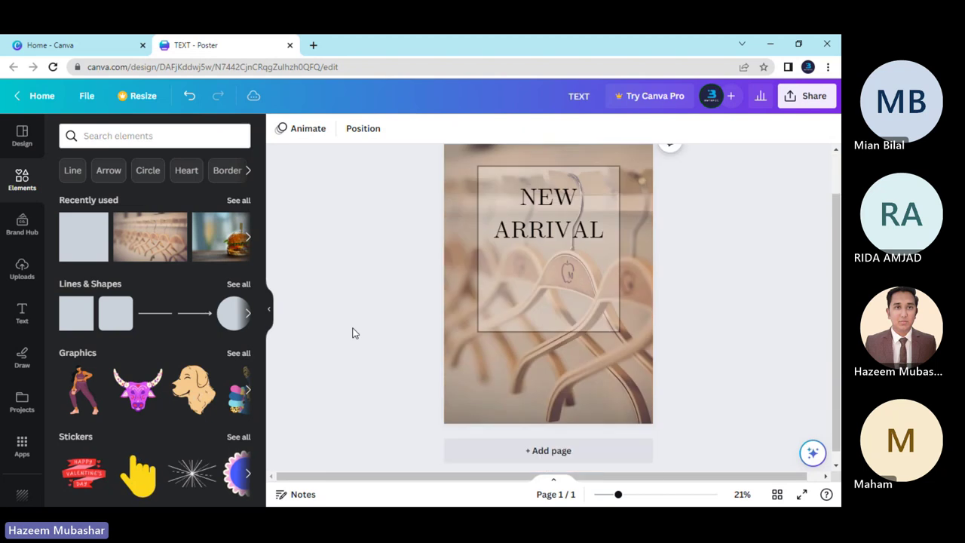
scroll(355, 333, "up", 1)
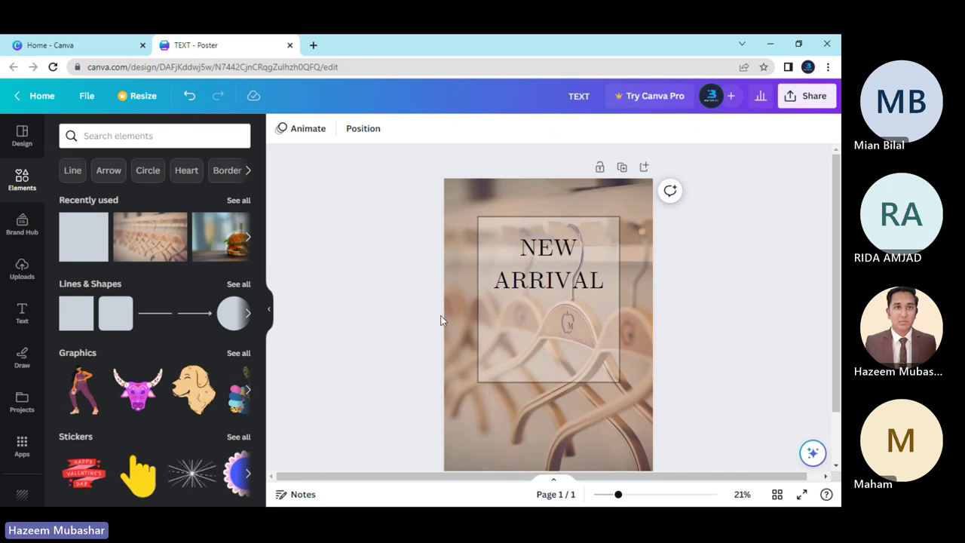
Try a tan colour sampled from the photo as the NEW ARRIVAL rectangle's border.
left_click(548, 338)
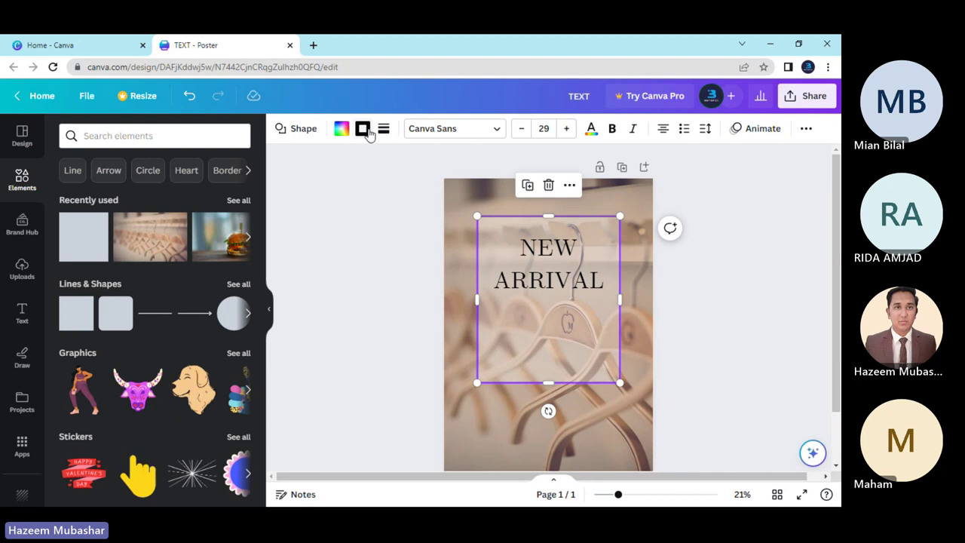
left_click(365, 130)
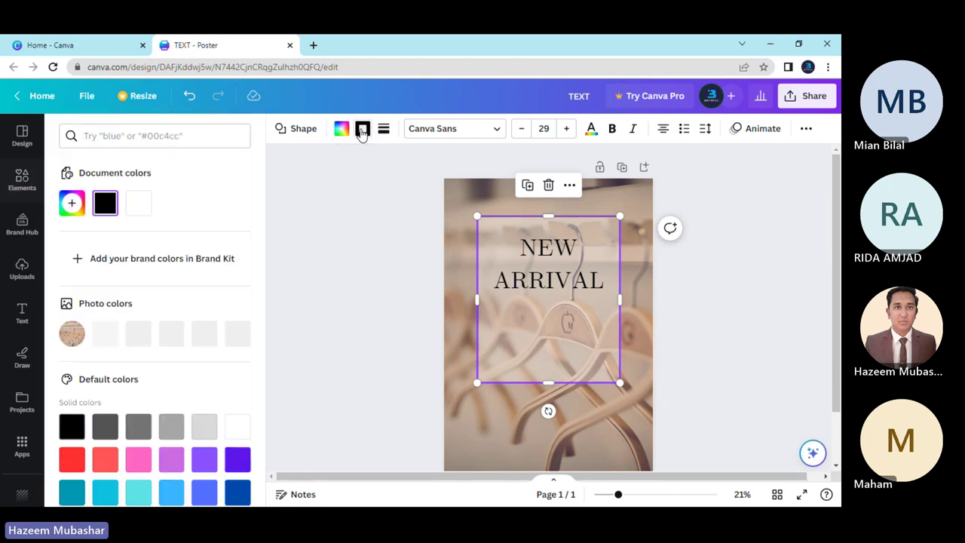
left_click(398, 239)
left_click(395, 324)
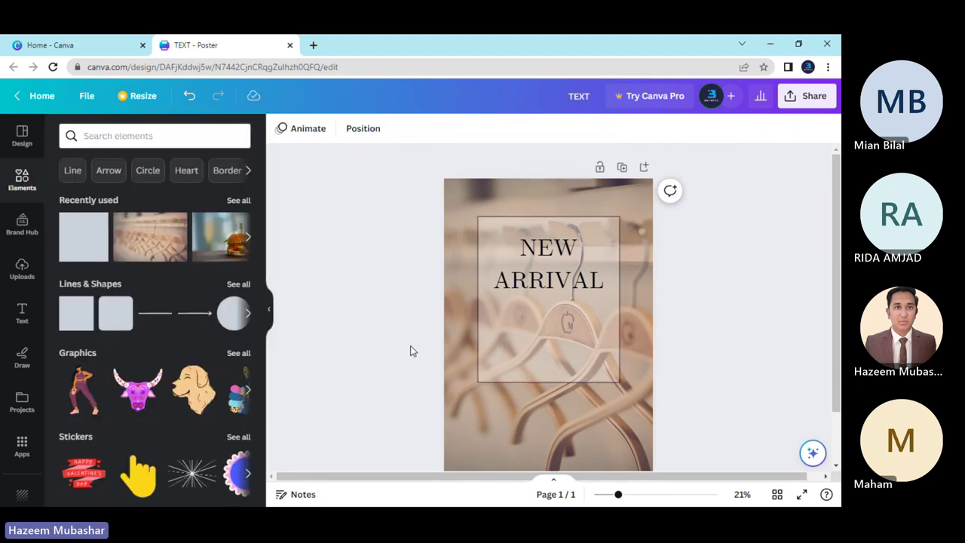
left_click(534, 341)
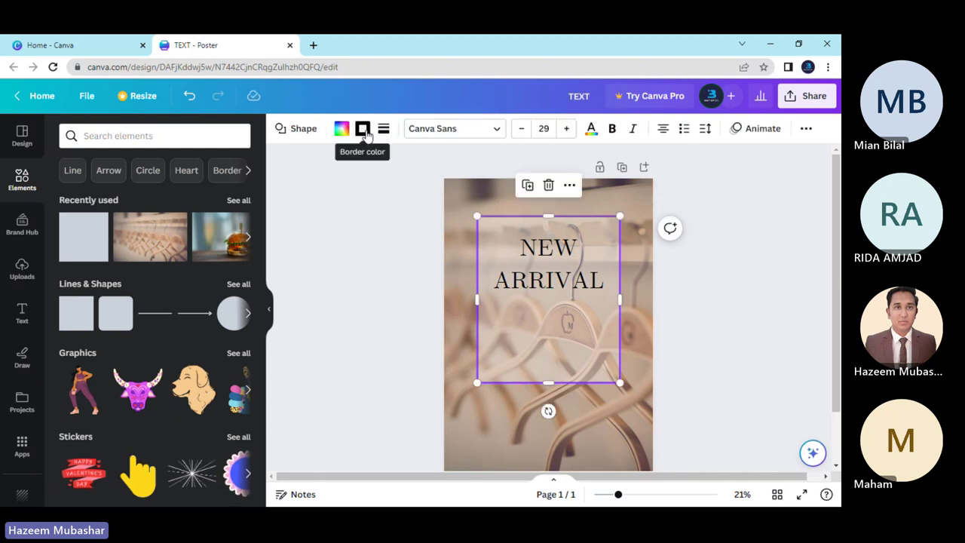
left_click(362, 129)
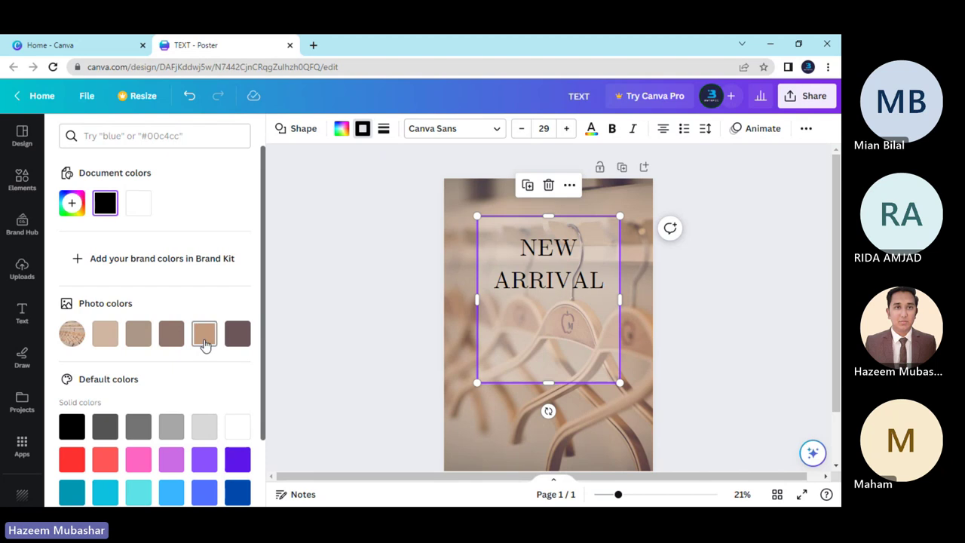
left_click(238, 333)
left_click(380, 311)
left_click(372, 362)
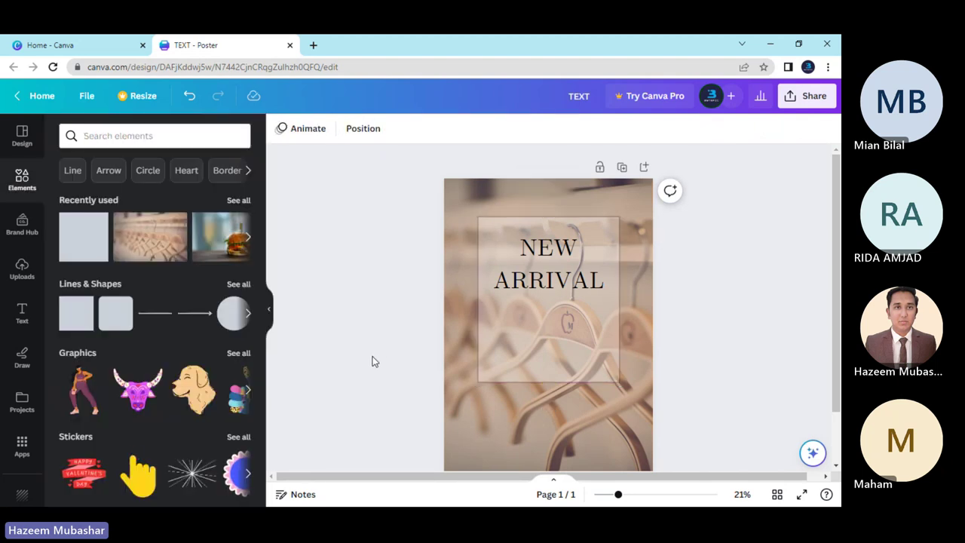
Switch the rectangle's border colour to black.
left_click(508, 331)
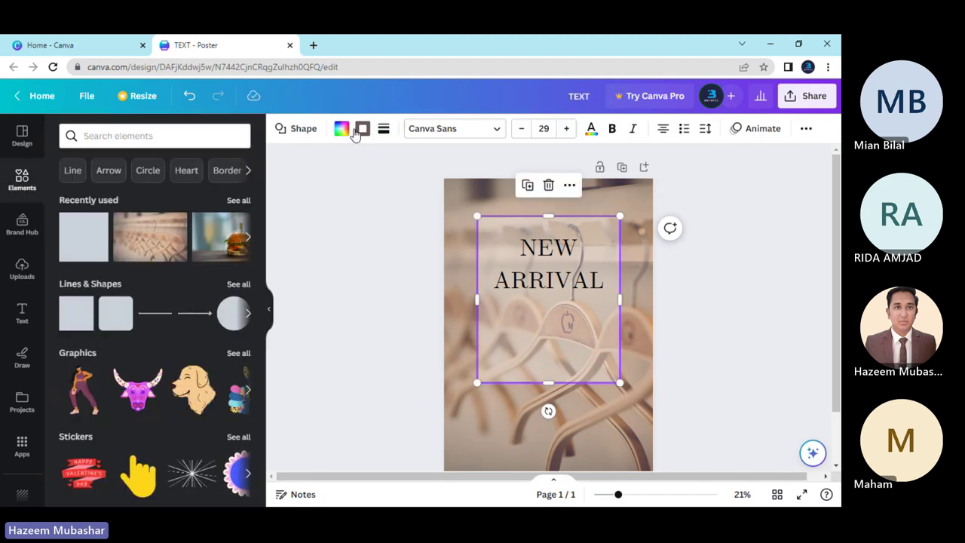
left_click(344, 135)
scroll(209, 308, "down", 2)
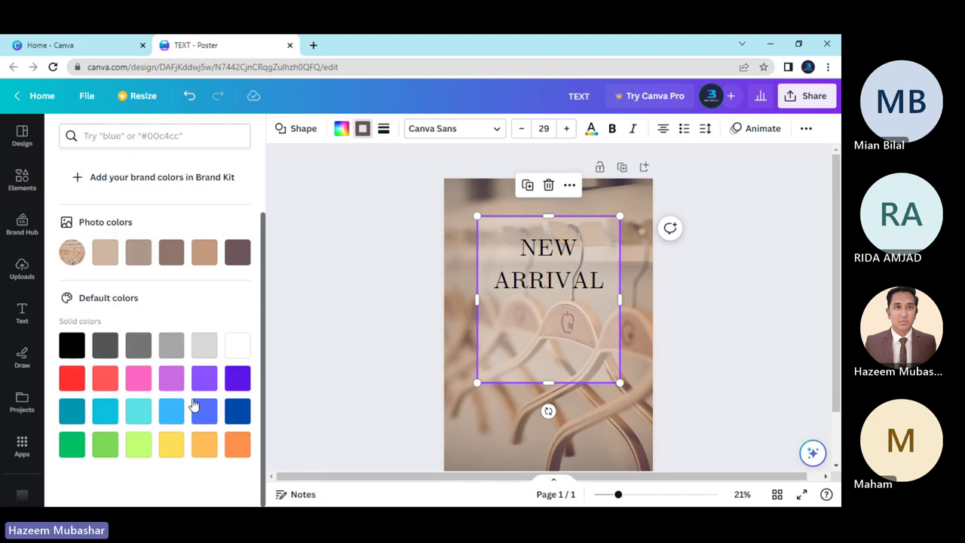
left_click(81, 354)
left_click(331, 327)
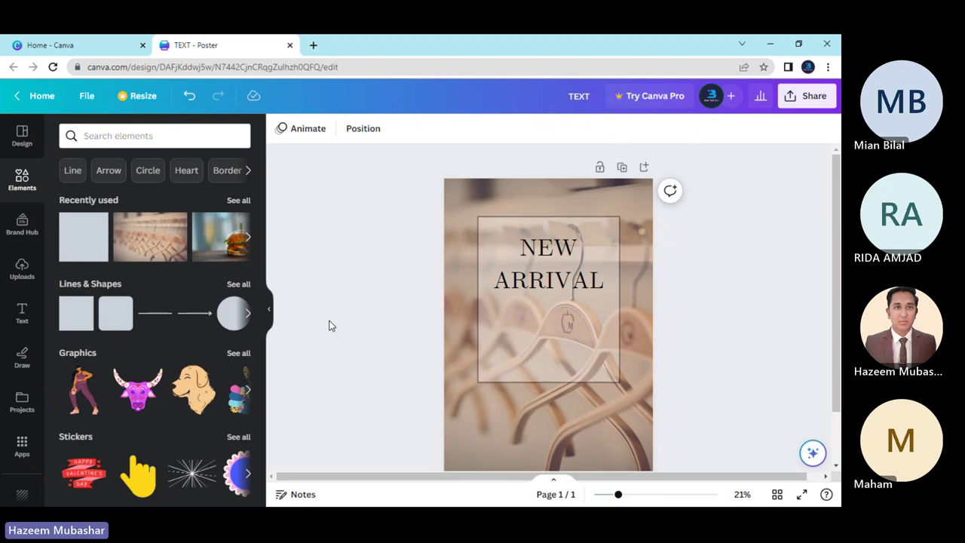
Change the border to Dark Gray #545454 from the Default colors and check it.
left_click(489, 305)
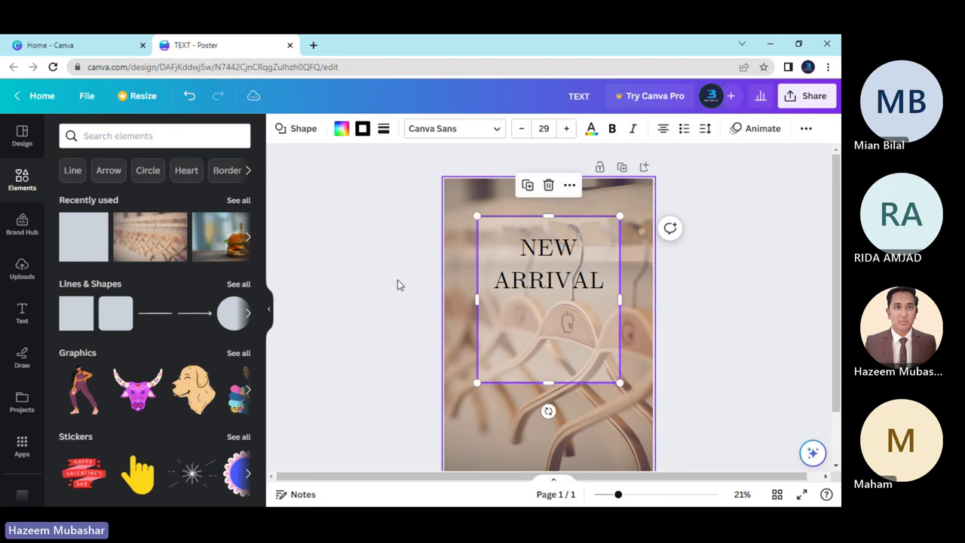
left_click(362, 130)
scroll(142, 280, "down", 2)
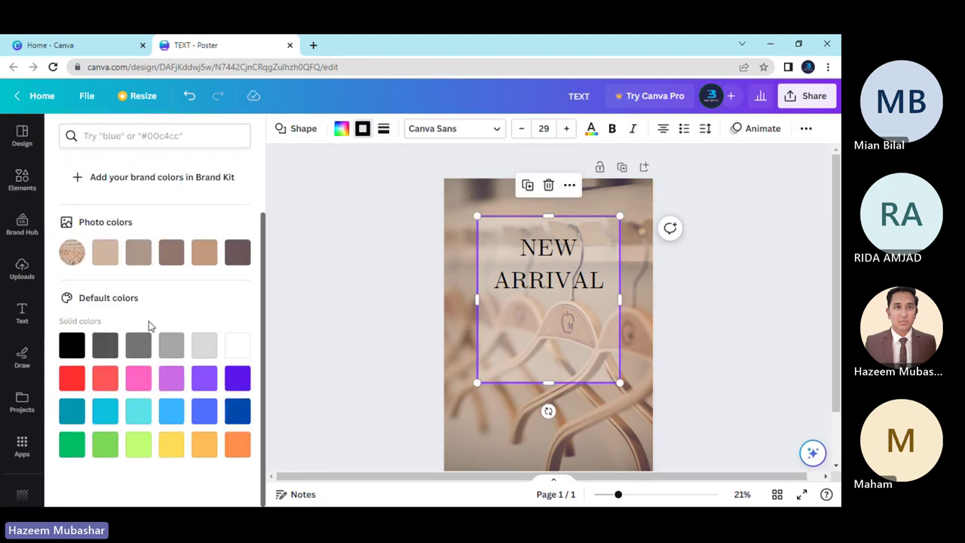
left_click(107, 347)
left_click(398, 315)
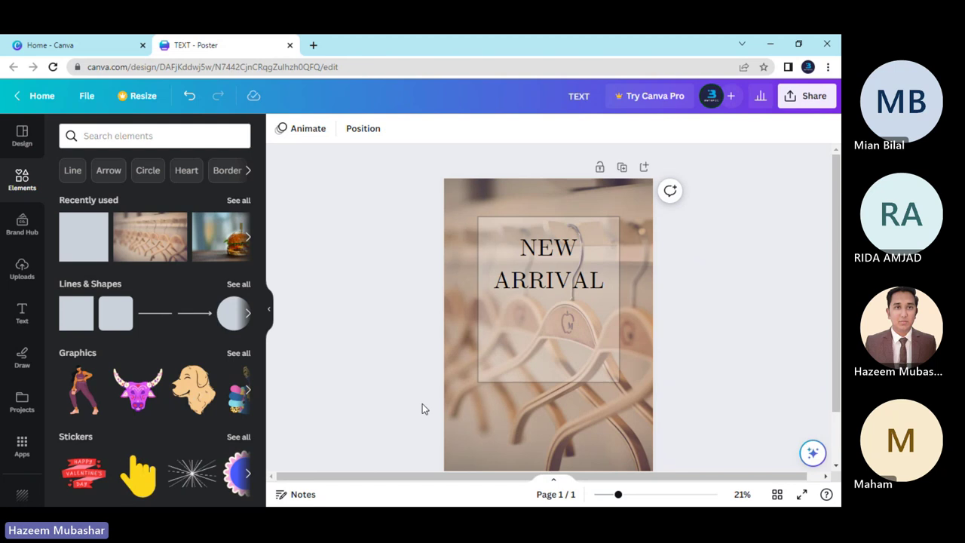
left_click(542, 360)
left_click(402, 352)
Round the rectangle's corners, first to 15 and then to 28.
left_click(498, 360)
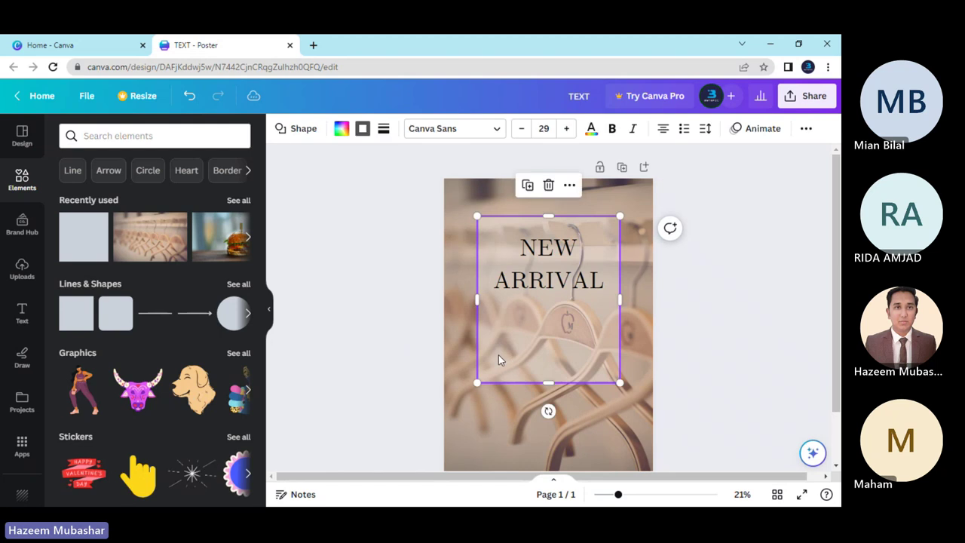
left_click(384, 130)
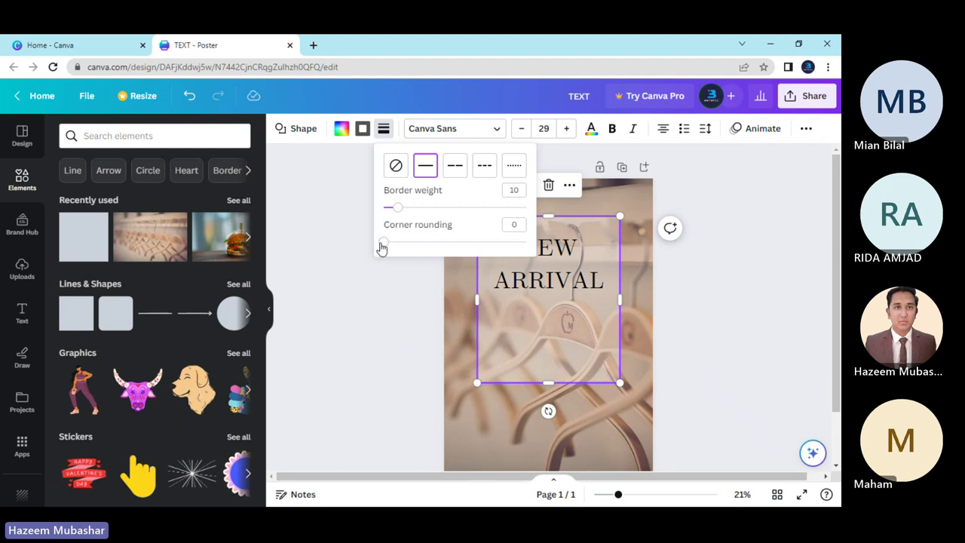
left_click_drag(386, 245, 405, 242)
left_click(405, 281)
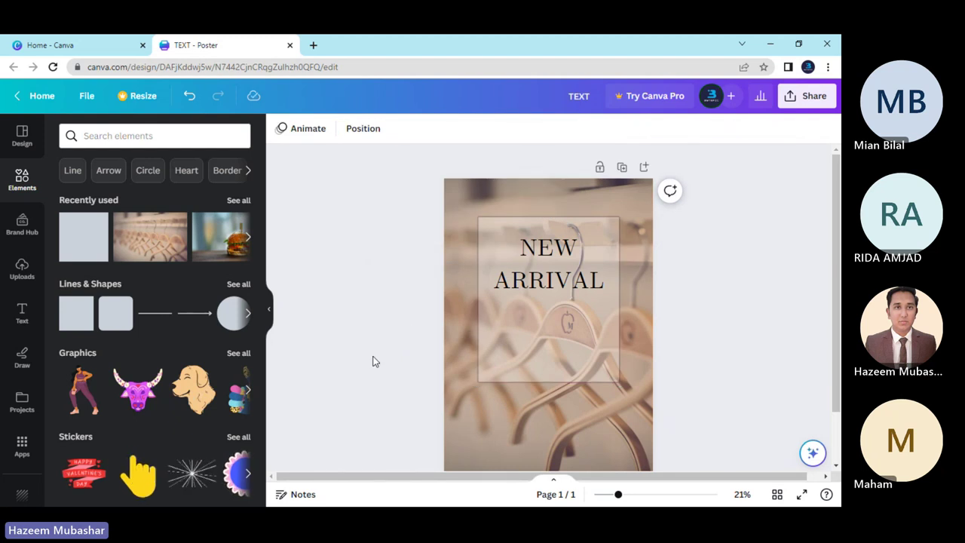
left_click(480, 362)
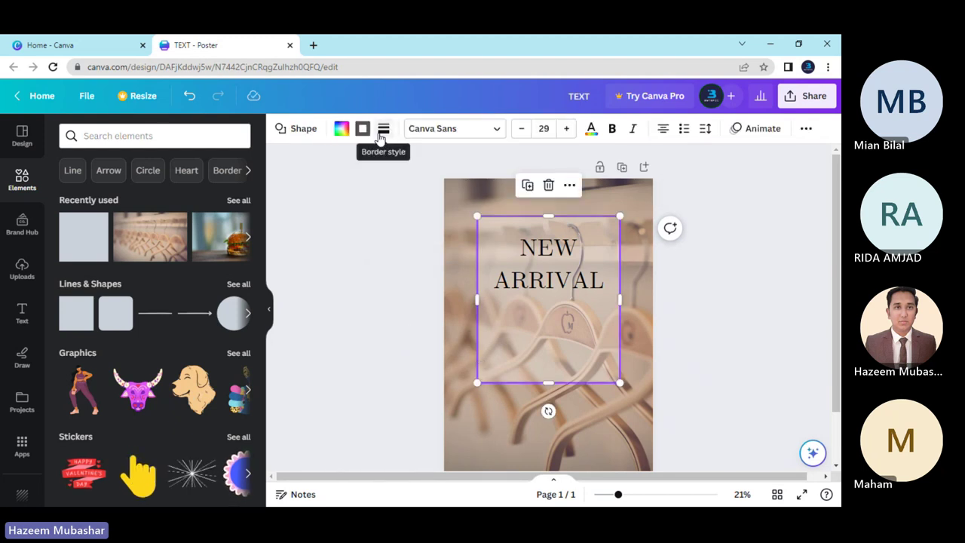
left_click(382, 131)
left_click_drag(407, 245, 428, 247)
left_click(412, 326)
left_click(375, 395)
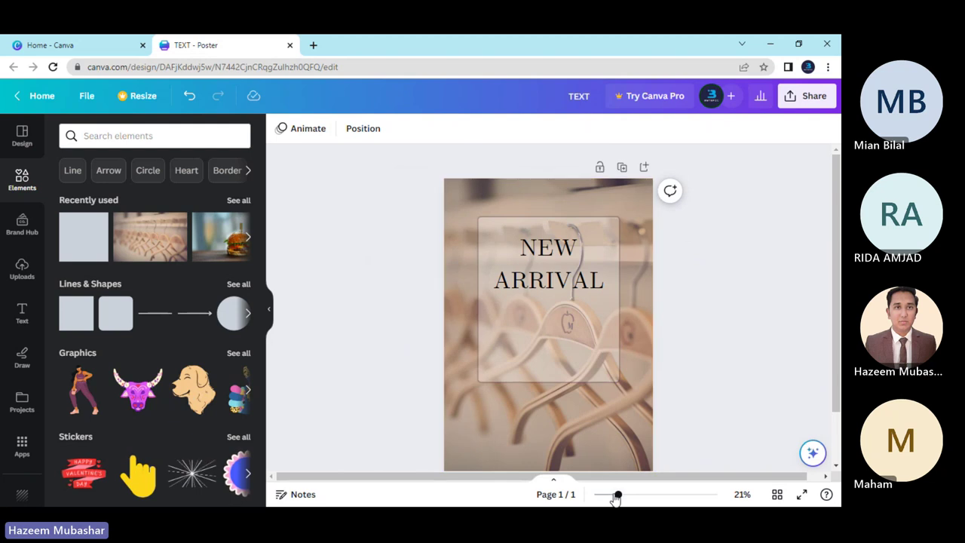
Zoom in to inspect the rounded corners, then zoom back out to the full poster.
left_click_drag(616, 497, 651, 495)
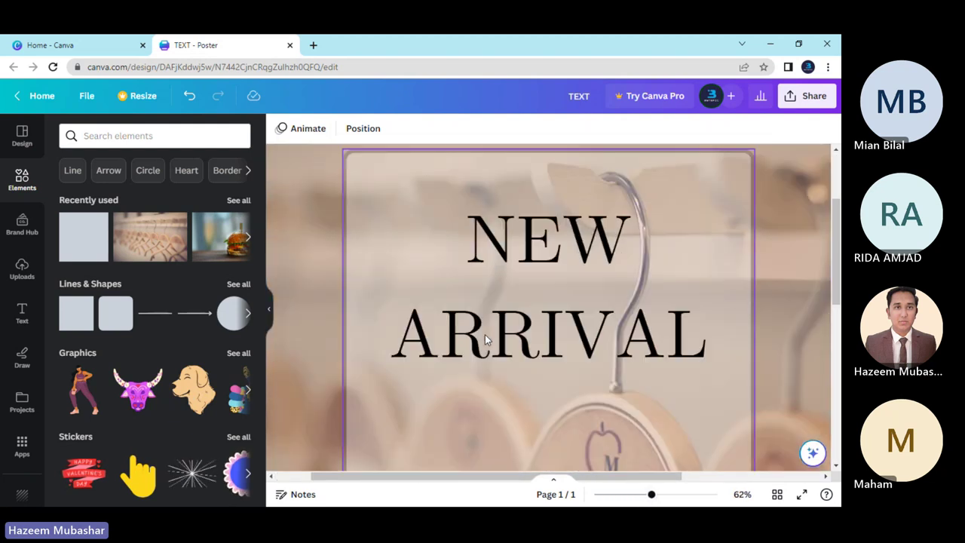
scroll(485, 334, "up", 2)
left_click(360, 262)
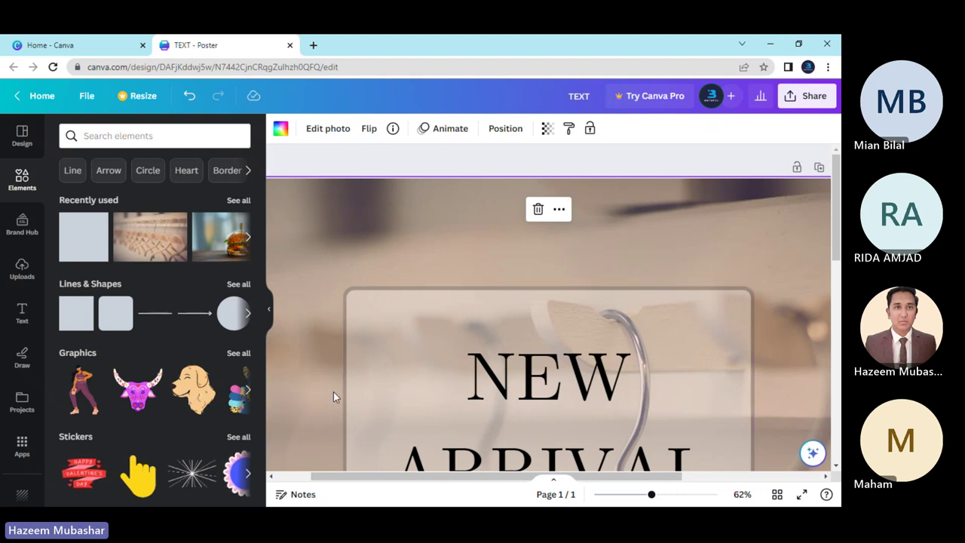
scroll(416, 347, "down", 1)
scroll(452, 350, "down", 4)
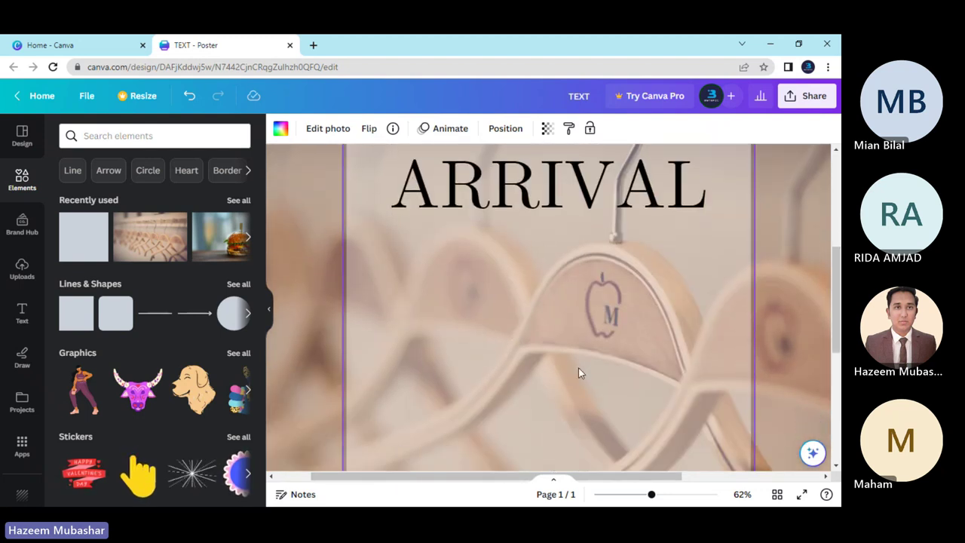
left_click_drag(650, 496, 614, 498)
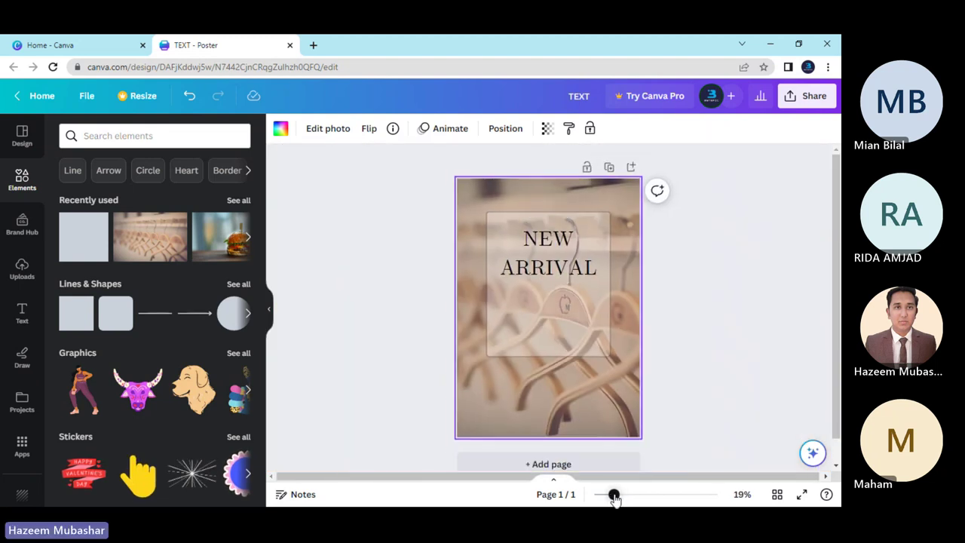
left_click(699, 386)
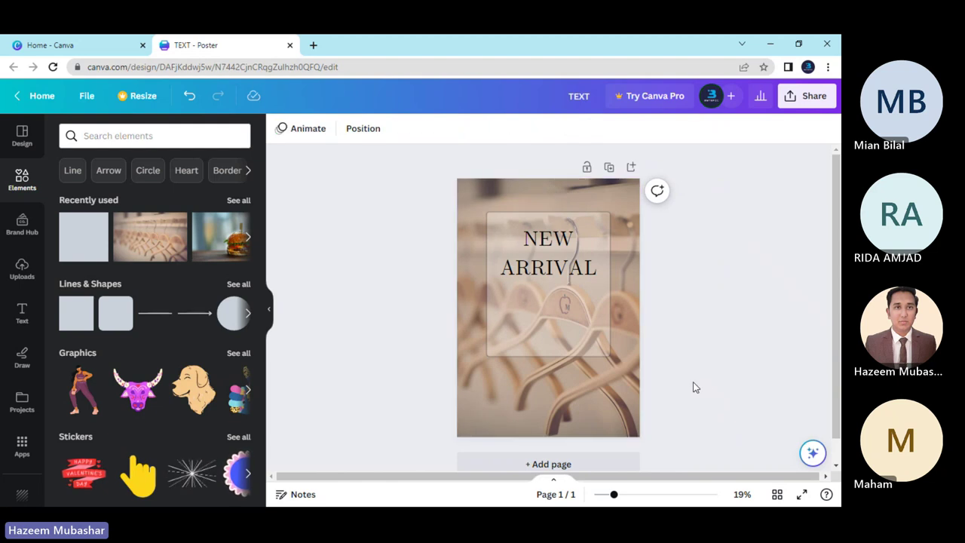
Set the NEW ARRIVAL rectangle's transparency to 30 so the hangers show through.
left_click(573, 322)
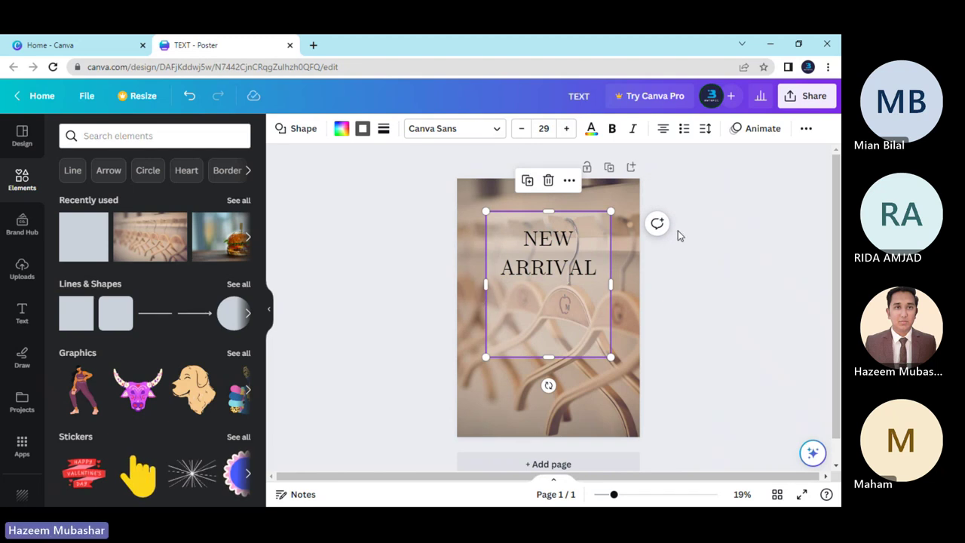
left_click(804, 128)
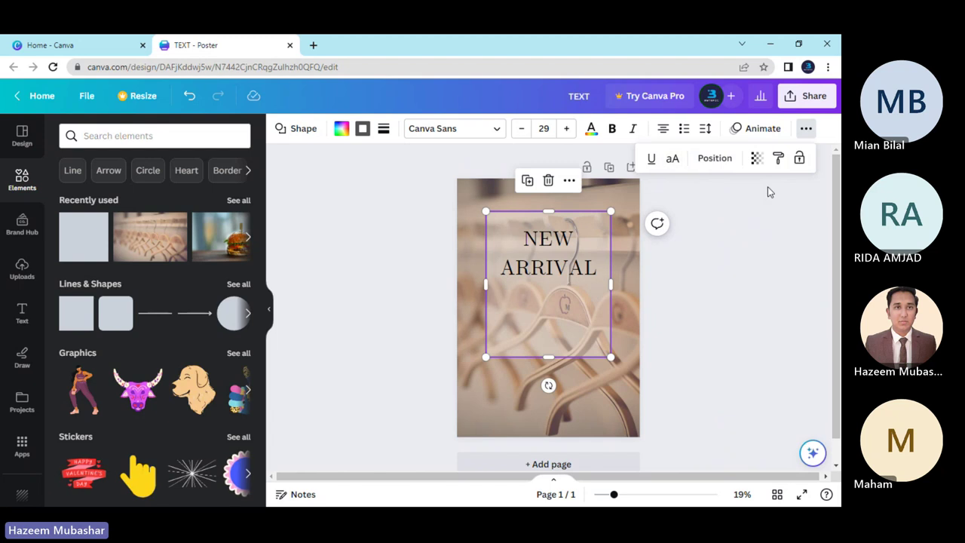
left_click(757, 157)
left_click_drag(753, 207, 675, 213)
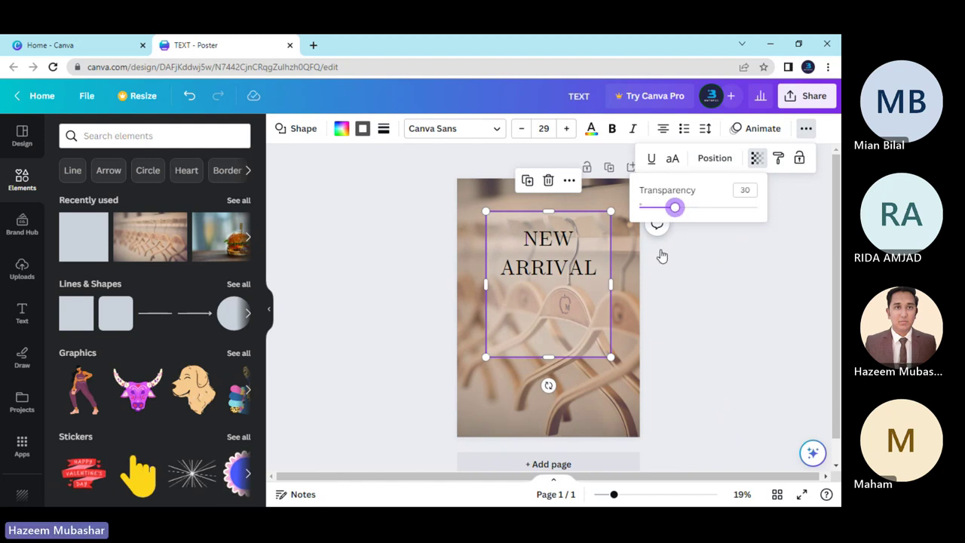
left_click(649, 313)
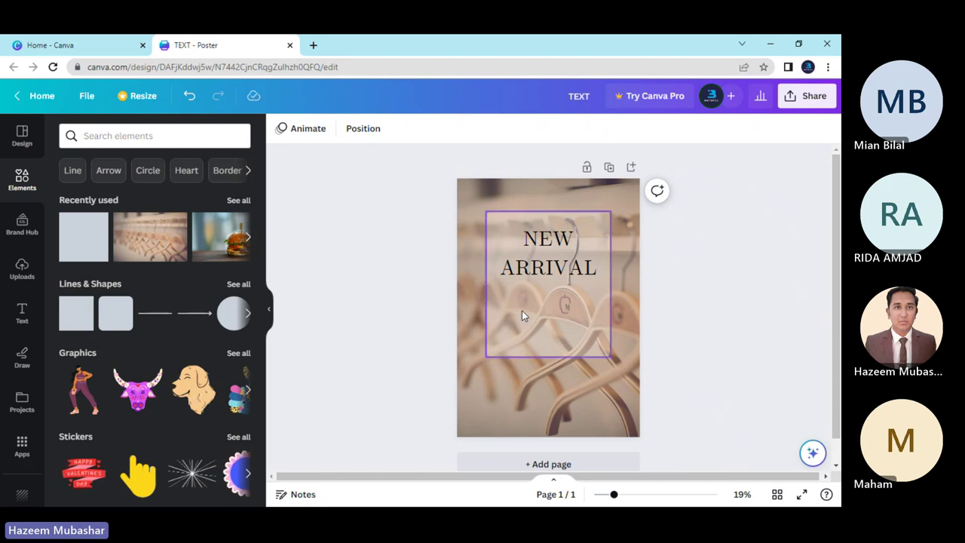
left_click(521, 311)
left_click(431, 340)
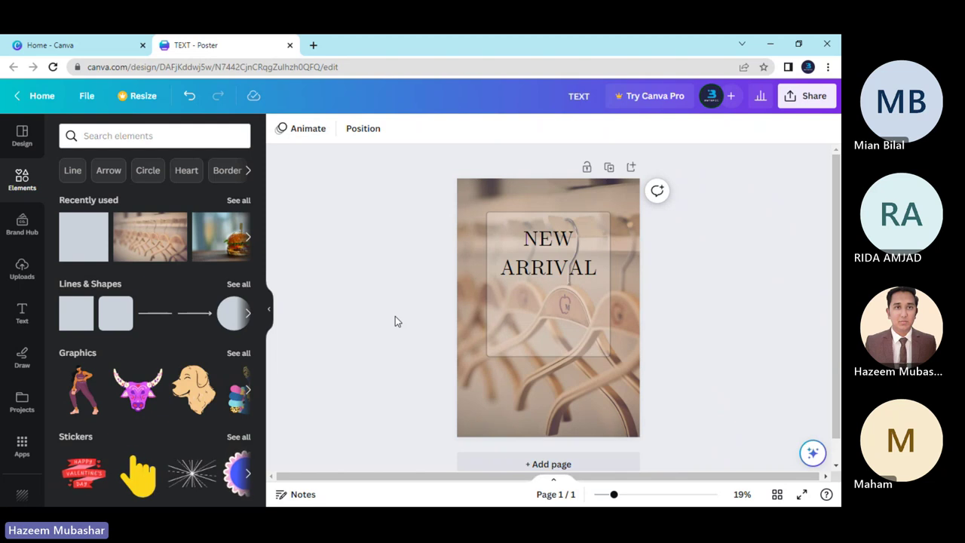
left_click(550, 260)
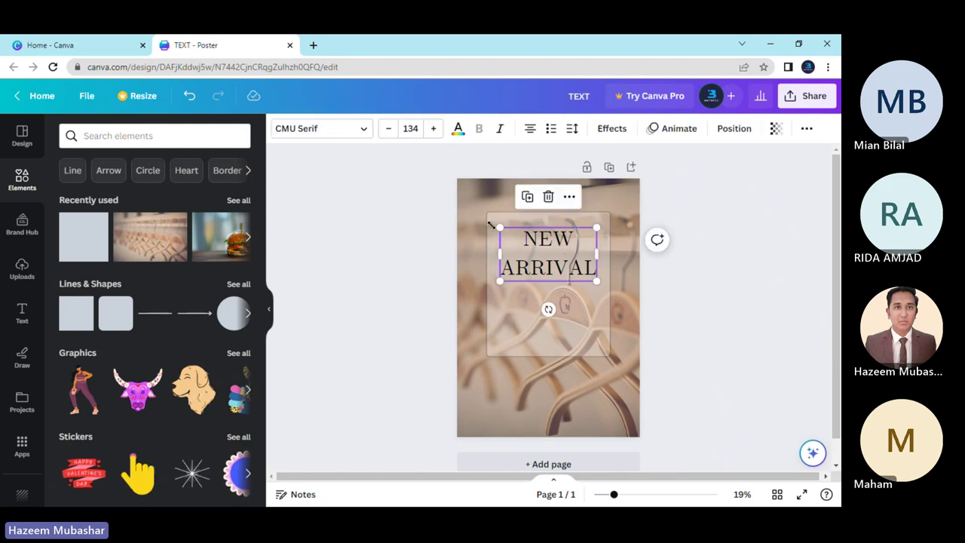
left_click(344, 132)
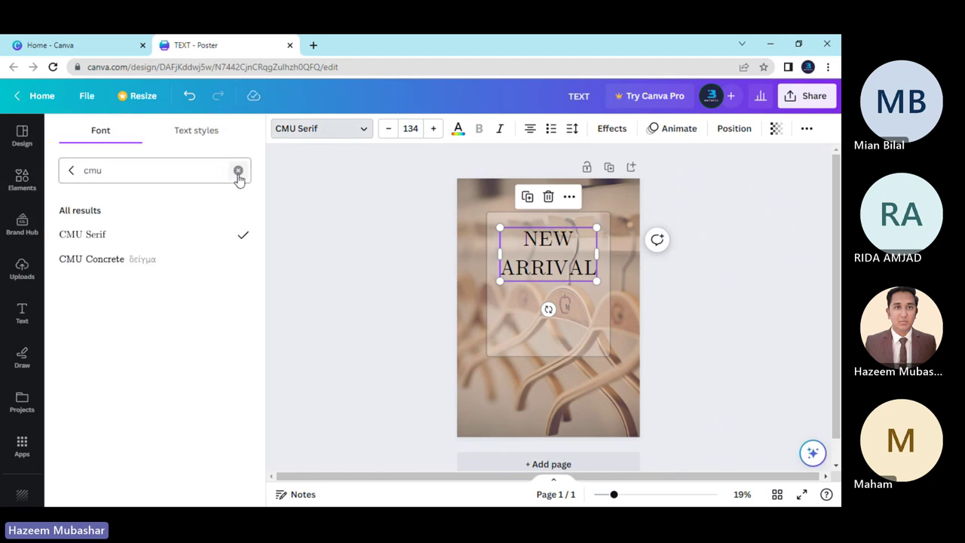
left_click(238, 170)
type("t")
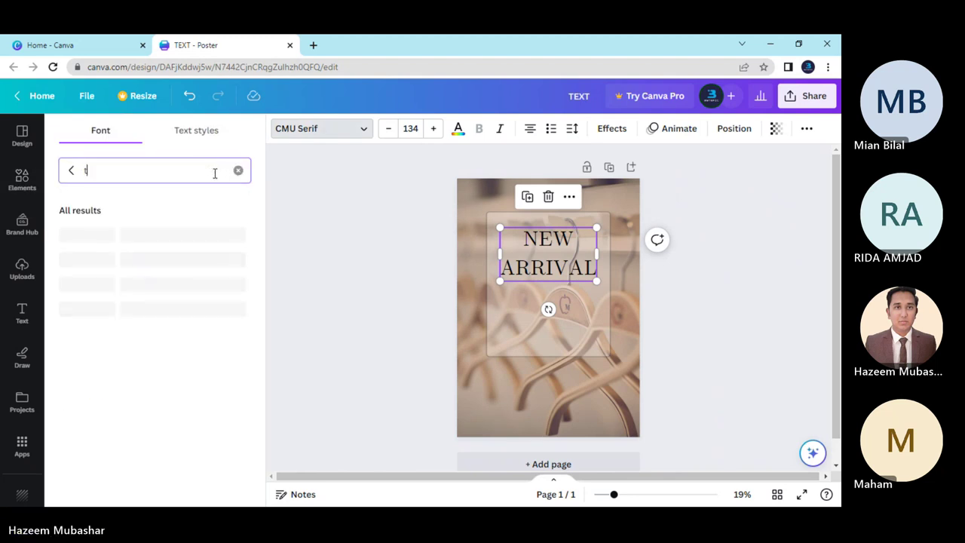
type("imes")
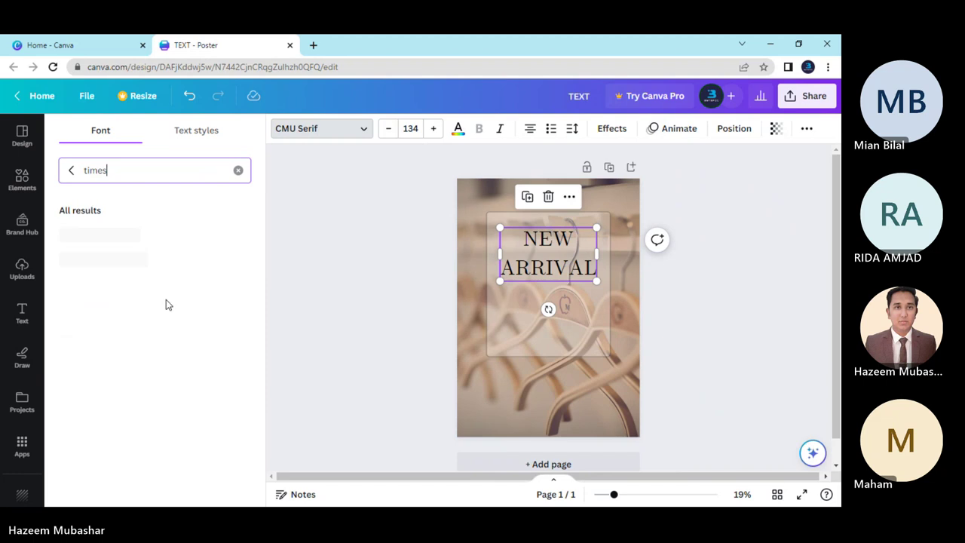
left_click(137, 237)
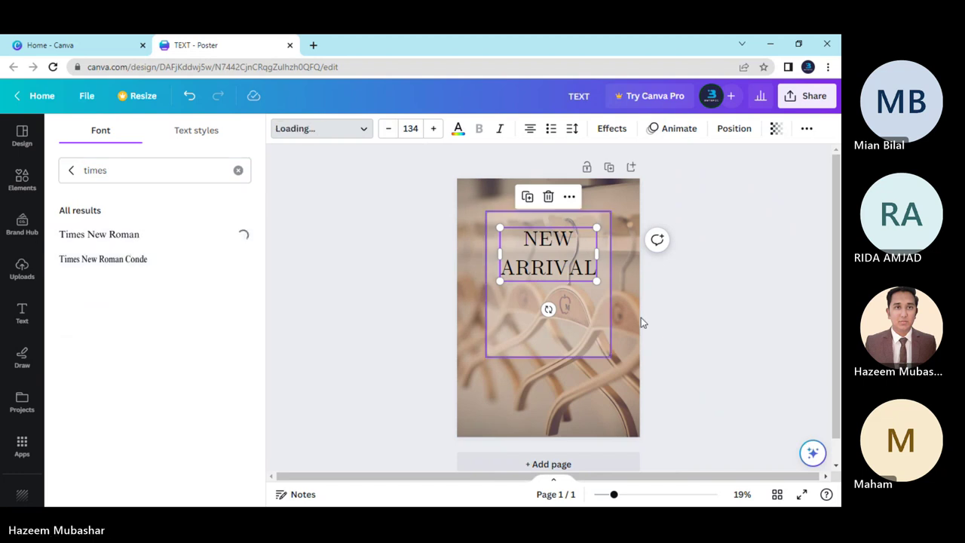
left_click(691, 323)
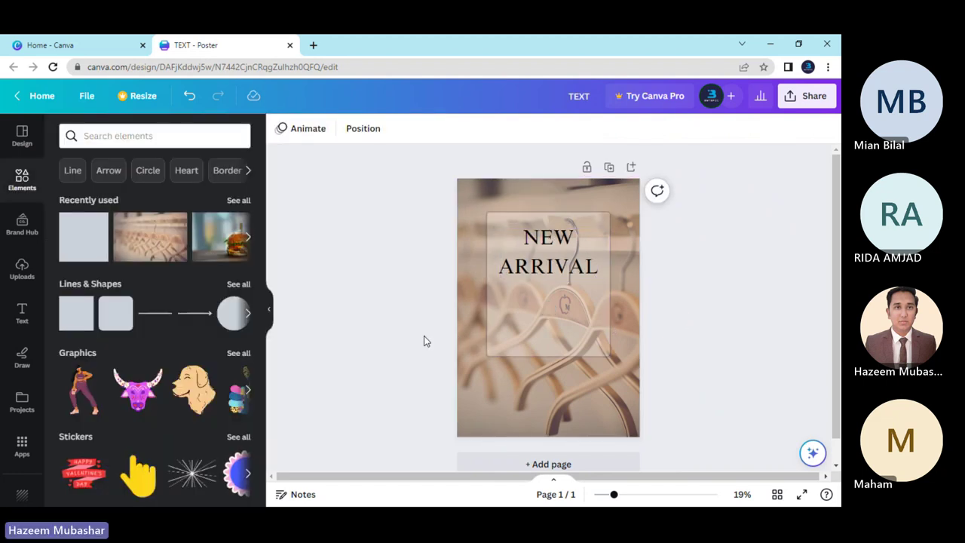
key("ctrl+z")
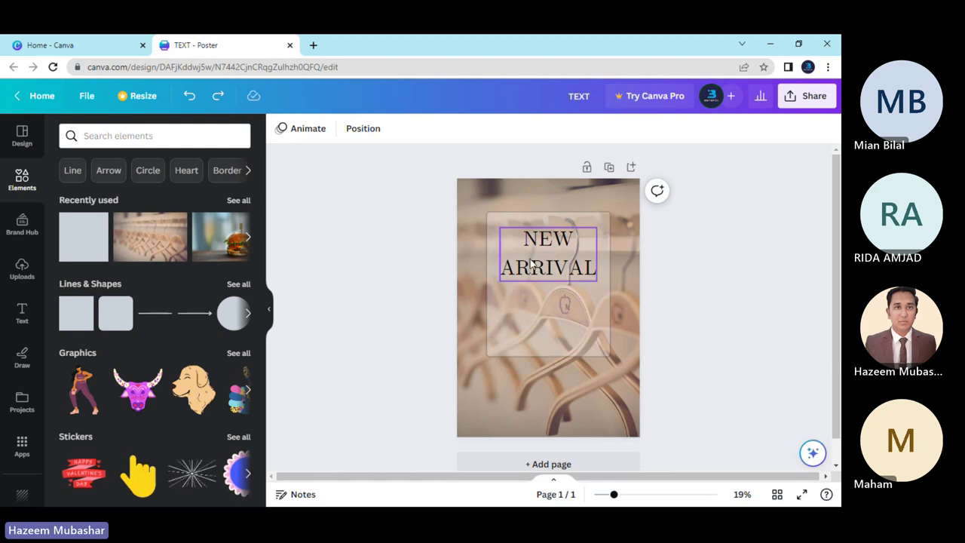
Tighten the NEW ARRIVAL line spacing, then spread the lines slightly apart.
left_click(548, 246)
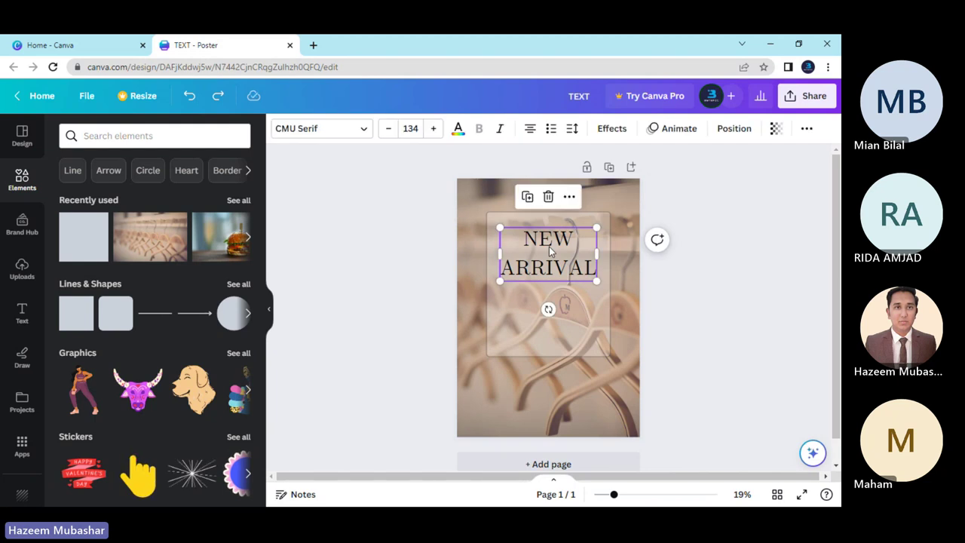
left_click(572, 129)
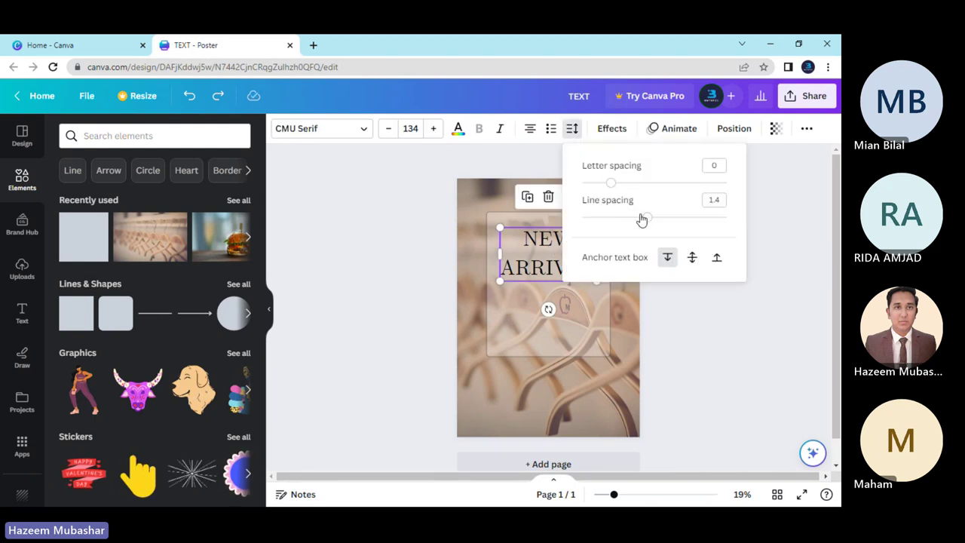
left_click_drag(640, 218, 626, 217)
left_click(412, 258)
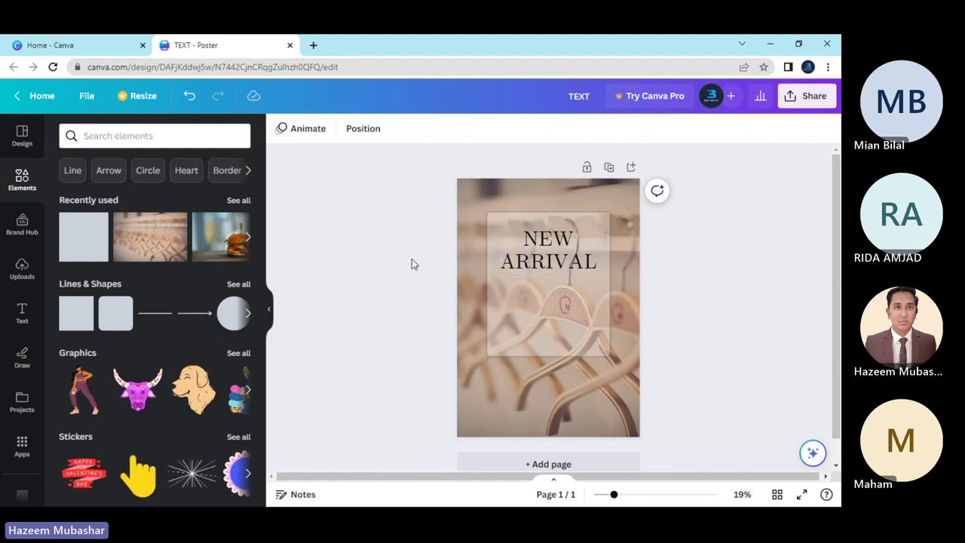
left_click(528, 252)
left_click(572, 128)
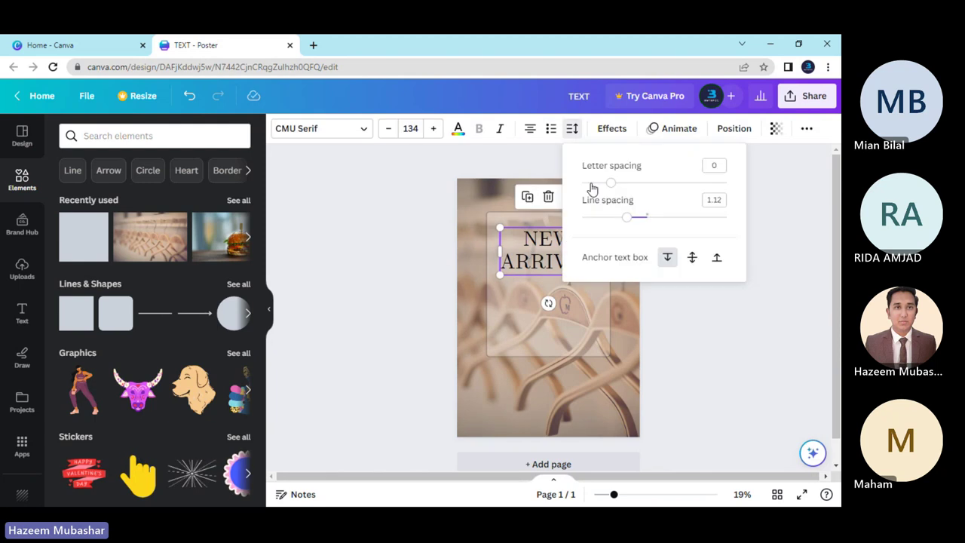
left_click_drag(626, 218, 629, 218)
key("Escape")
left_click(427, 292)
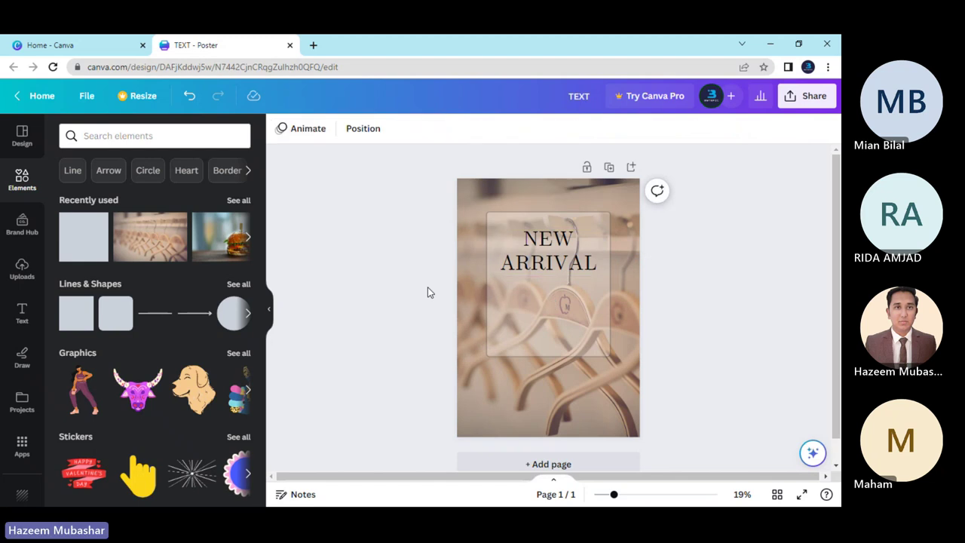
Set line spacing to about 1.25, nudge the text lower and enlarge it to size 141.
left_click(547, 253)
left_click(572, 128)
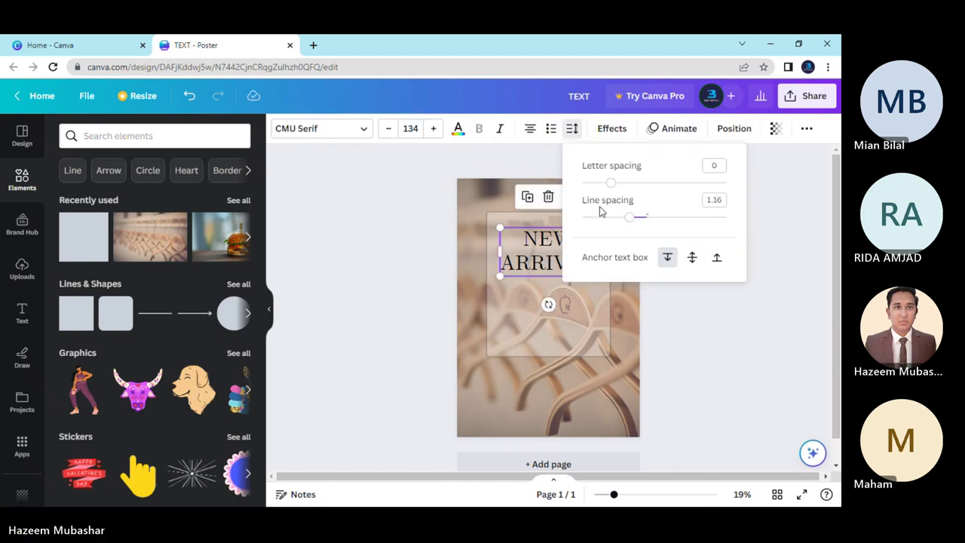
left_click_drag(630, 220, 635, 222)
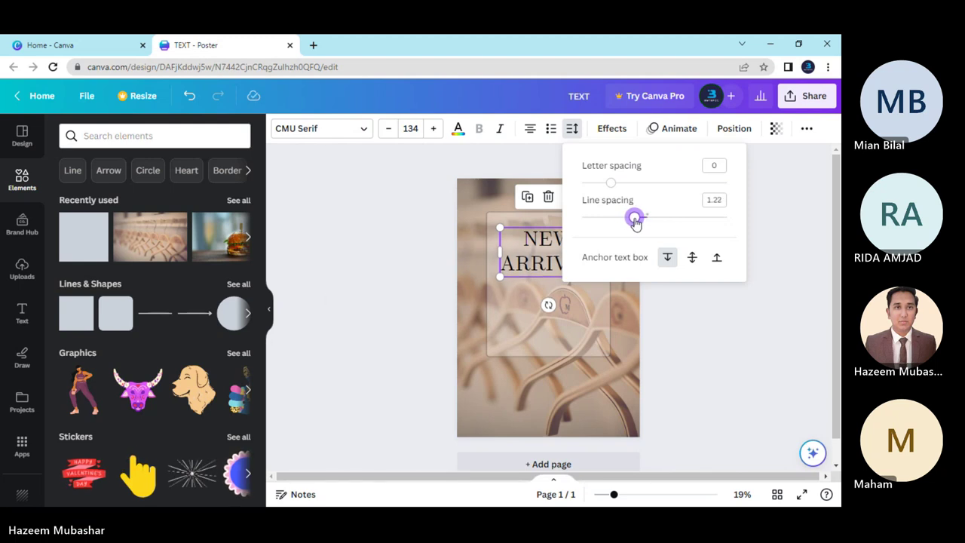
left_click(403, 343)
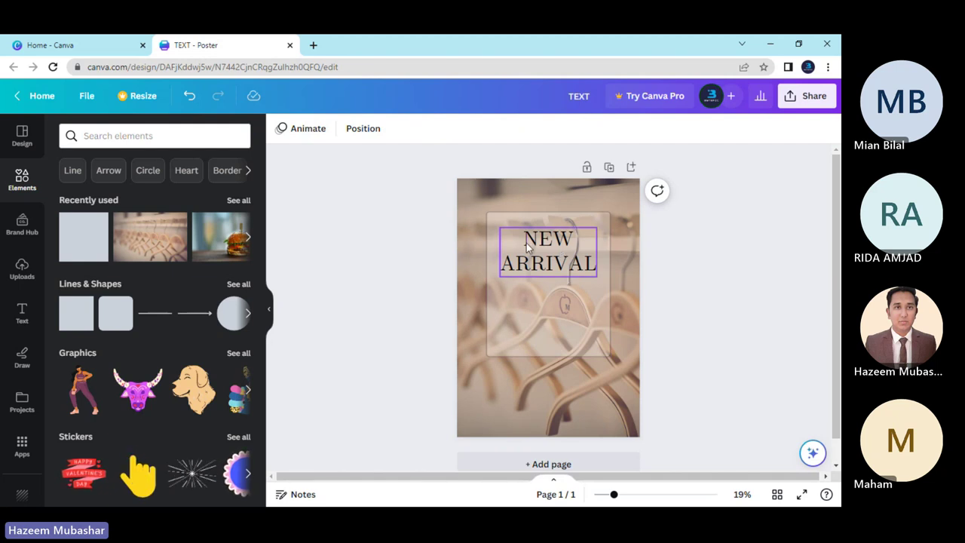
left_click_drag(538, 247, 538, 254)
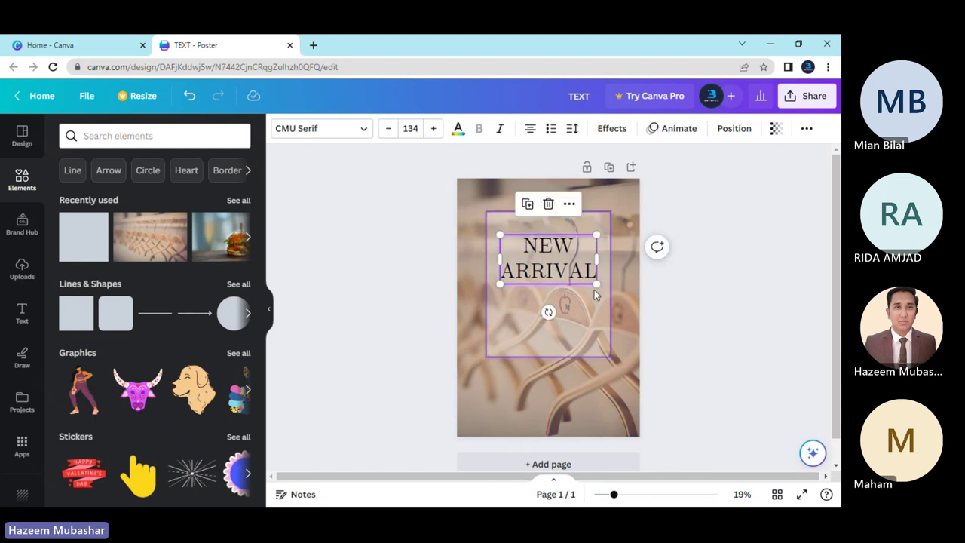
left_click_drag(594, 285, 565, 258)
Centre the translucent rectangle on the page and move NEW ARRIVAL along the centre line.
left_click(484, 281)
left_click(554, 301)
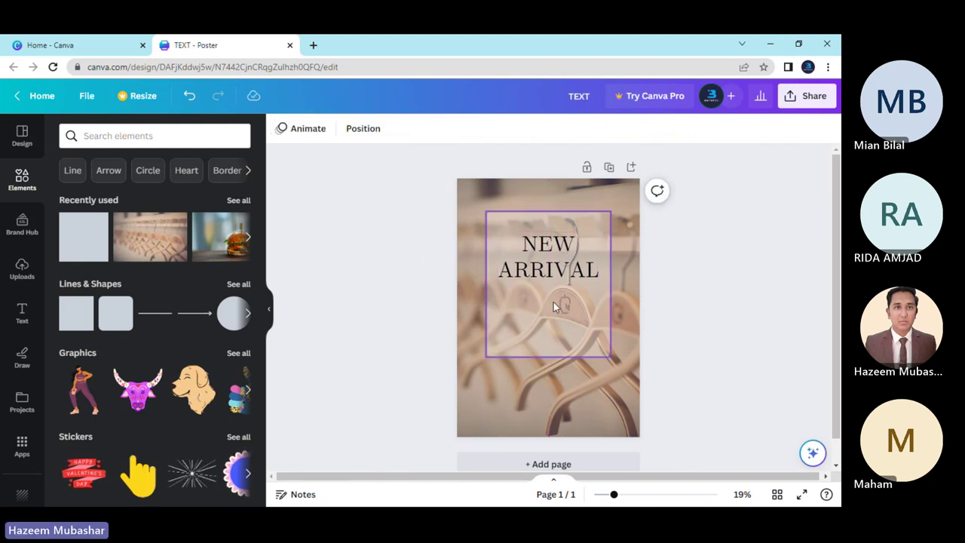
left_click_drag(557, 301, 554, 302)
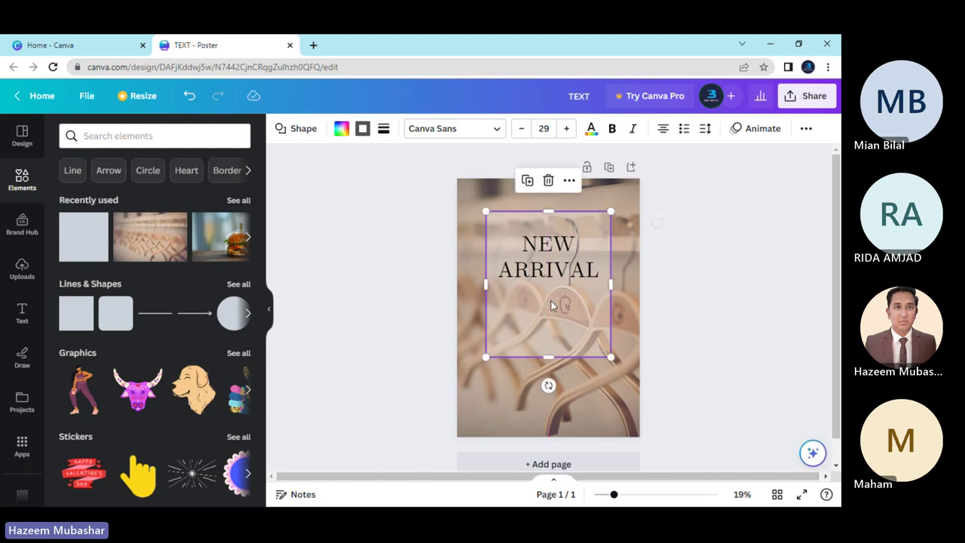
left_click_drag(542, 269, 541, 259)
left_click(413, 279)
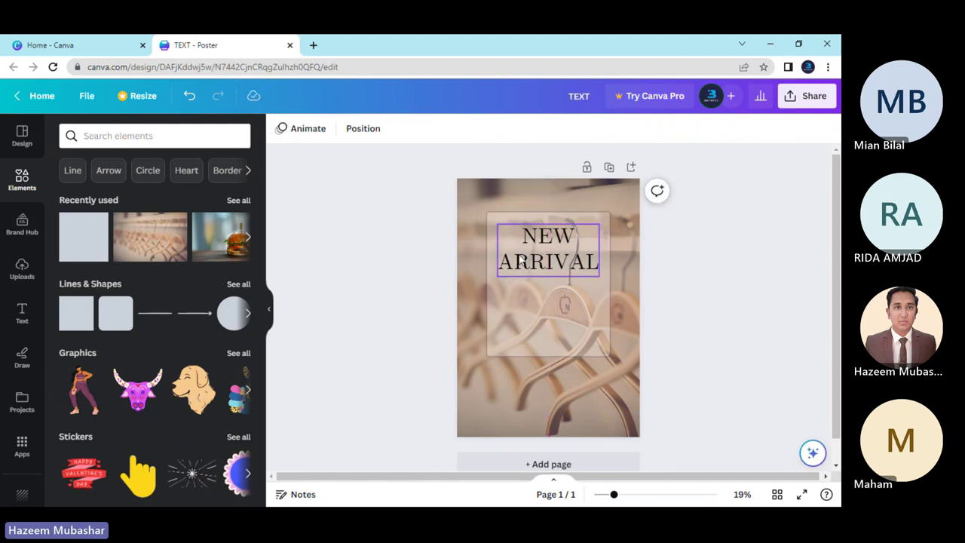
Reduce the NEW ARRIVAL font size to 137 with the minus button.
left_click(544, 249)
left_click(388, 128)
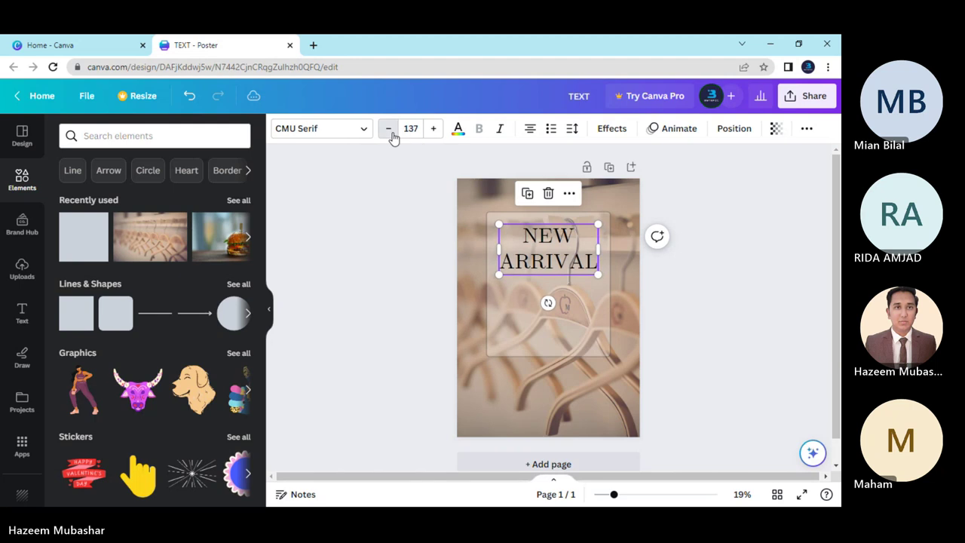
left_click(389, 129)
left_click(389, 129)
left_click(412, 271)
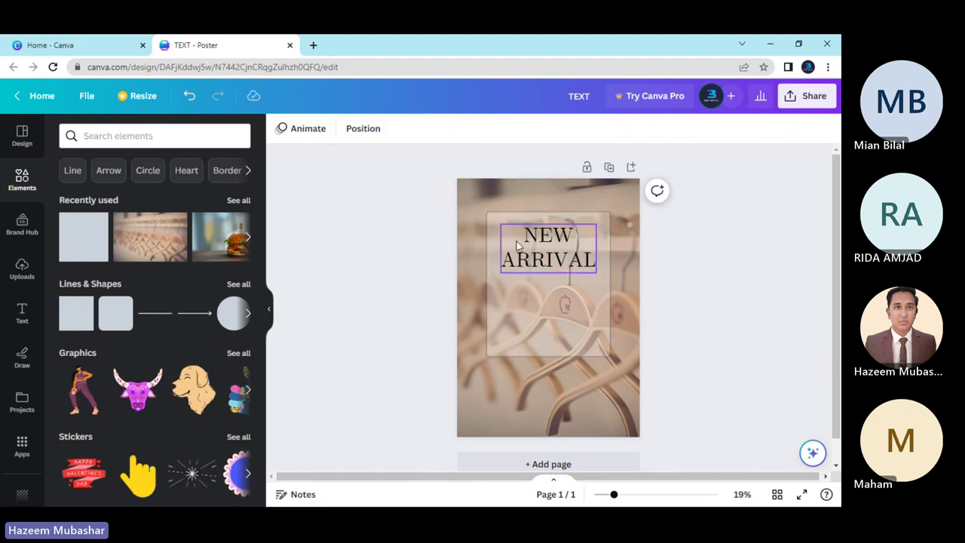
Enlarge the translucent rectangle down and left and recentre it, then undo and redo the change.
left_click(487, 353)
left_click_drag(487, 357, 499, 358)
left_click_drag(522, 327, 523, 327)
left_click(428, 303)
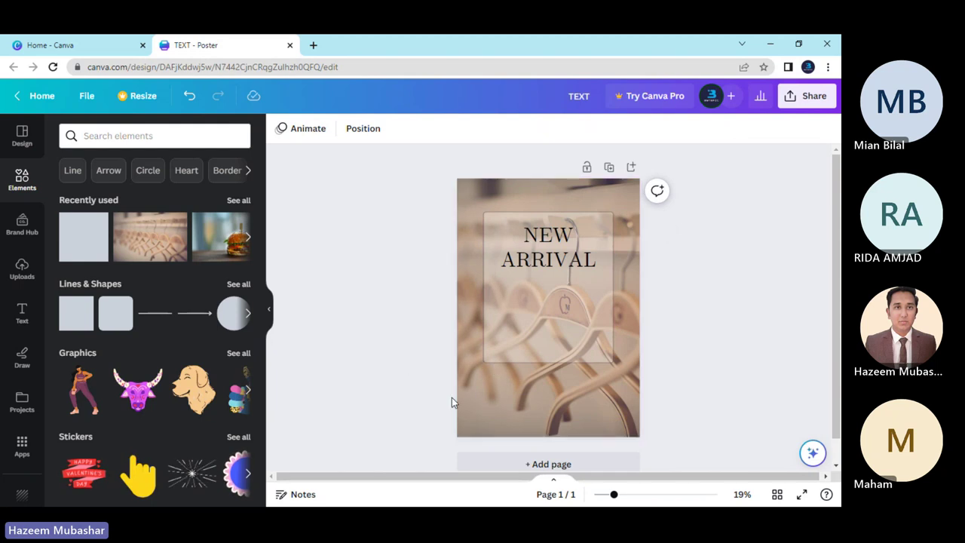
key("ctrl+z")
key("ctrl+z")
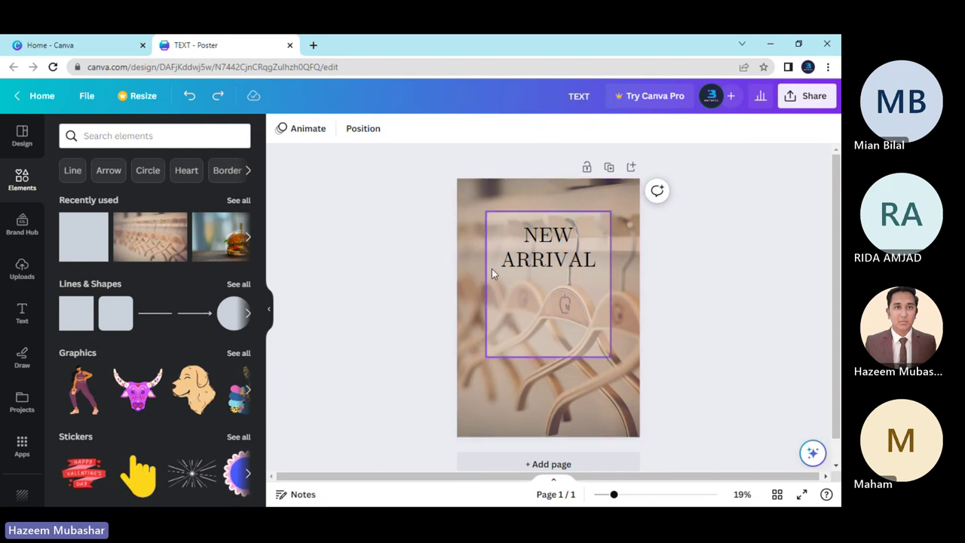
key("ctrl+y")
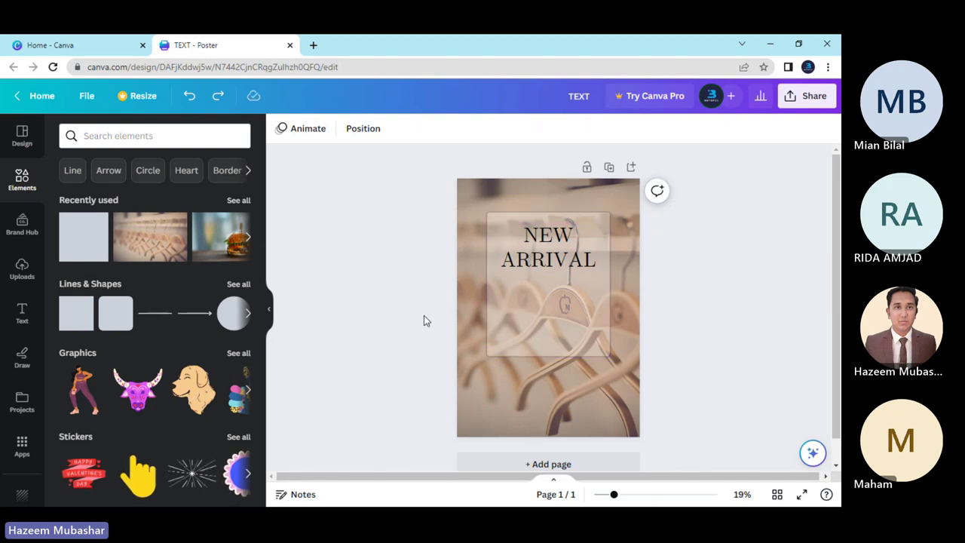
Enlarge the rectangle slightly again, recentre it, and move NEW ARRIVAL lower inside it.
left_click(531, 336)
left_click_drag(481, 362, 478, 365)
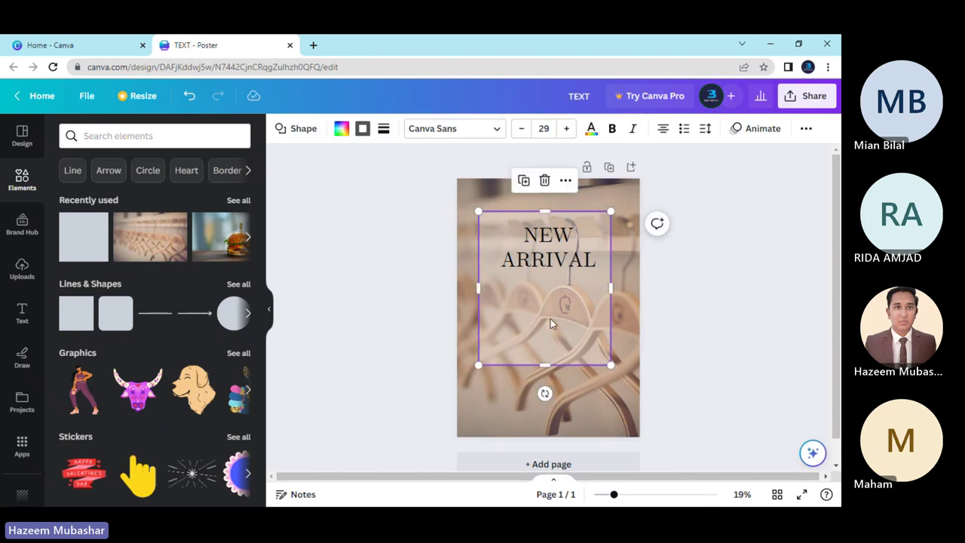
left_click_drag(550, 322, 556, 318)
left_click(422, 306)
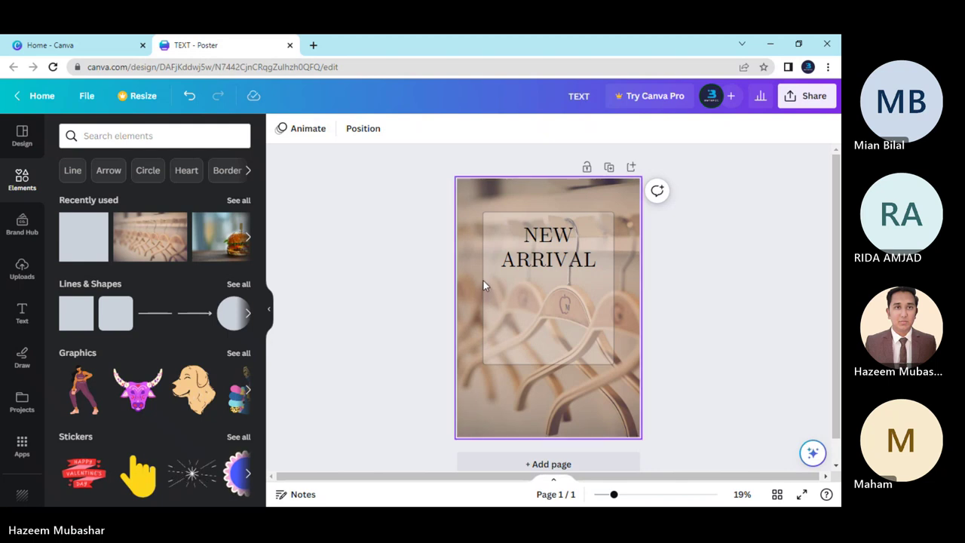
left_click_drag(531, 255, 544, 273)
left_click(406, 281)
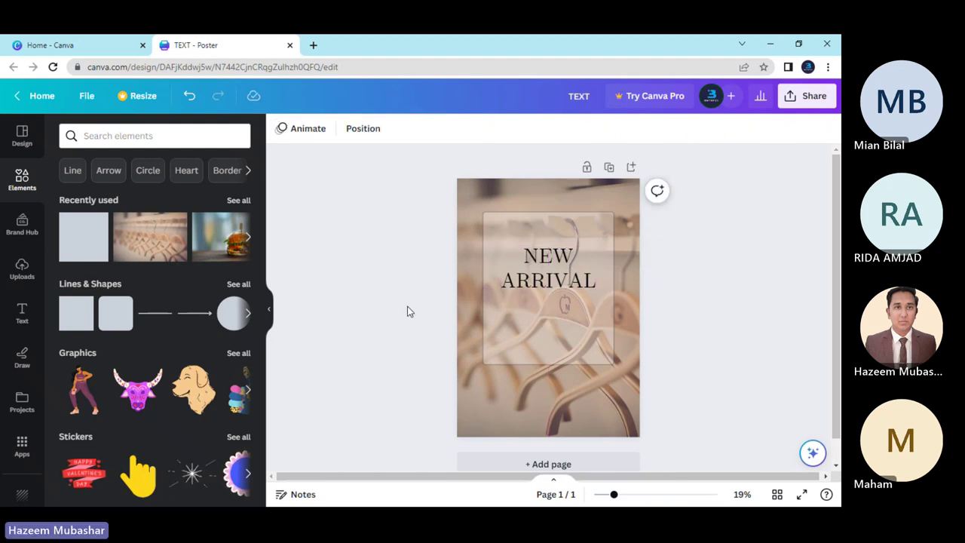
Add a subheading reading 'SALE ON' and move it above NEW ARRIVAL.
left_click(22, 310)
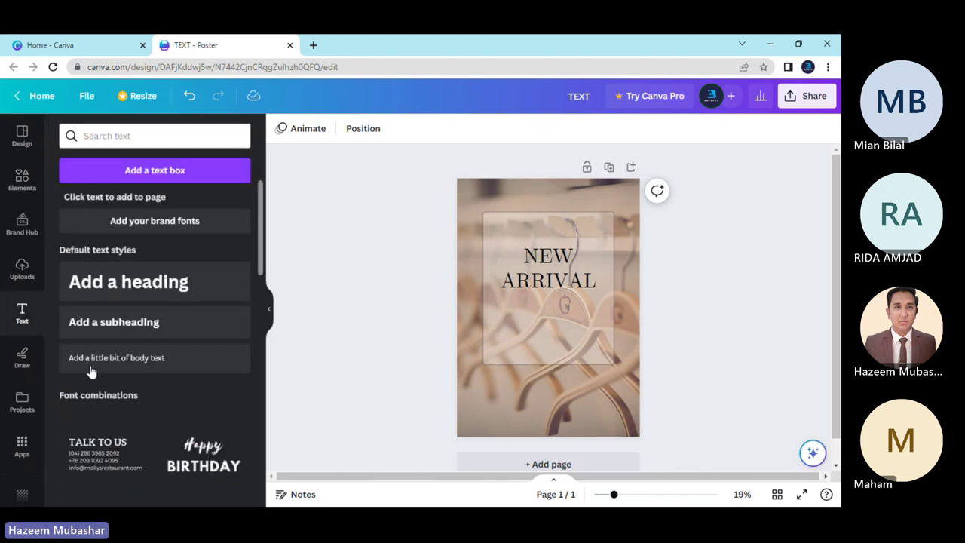
left_click(118, 325)
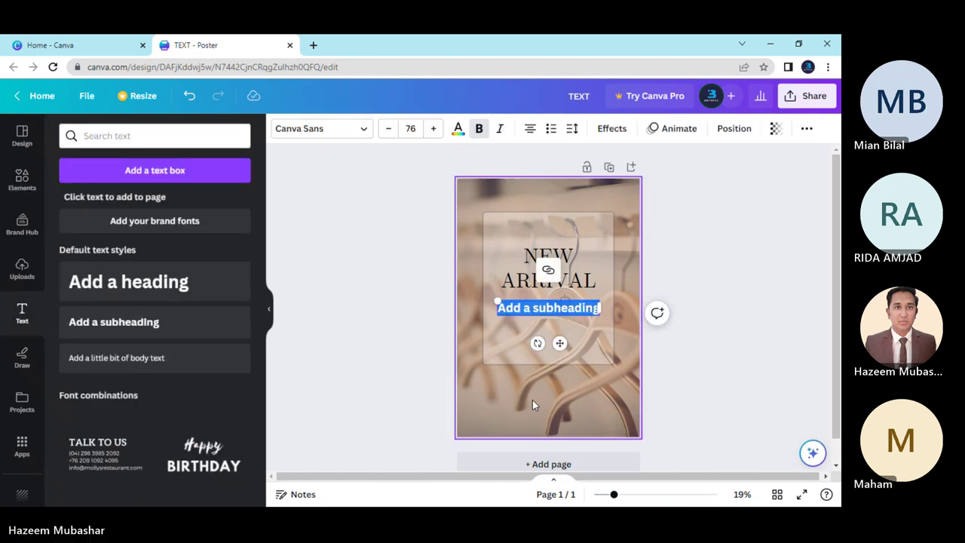
key("BackSpace")
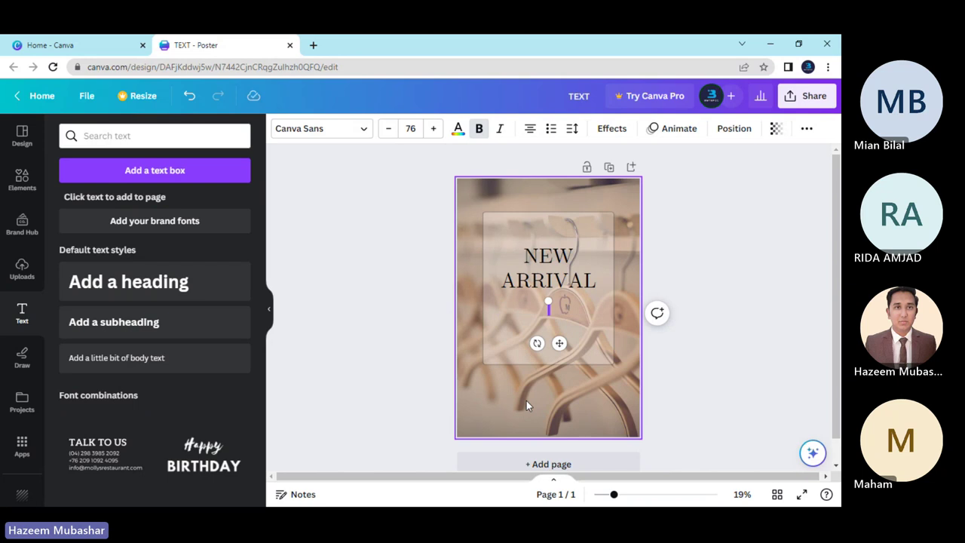
type("SALE")
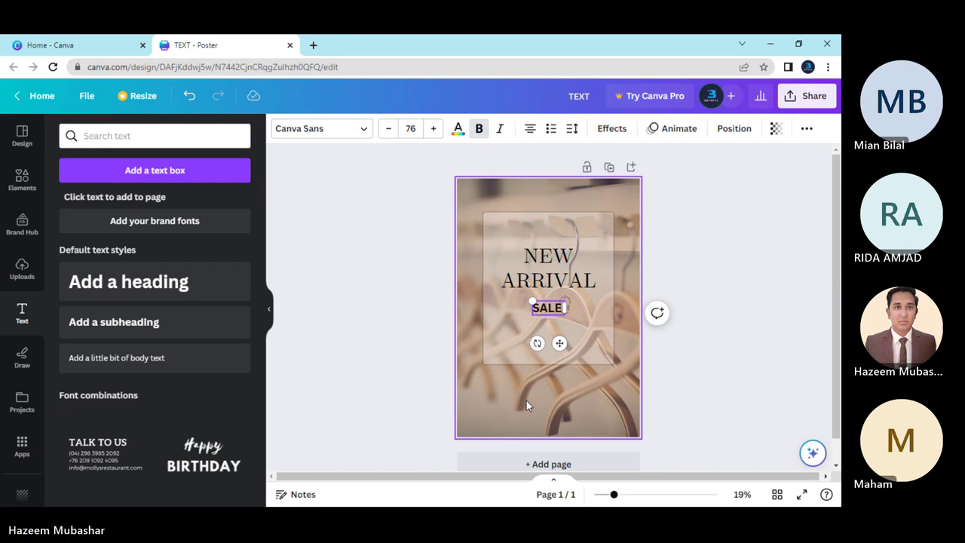
type(" ON")
left_click(423, 332)
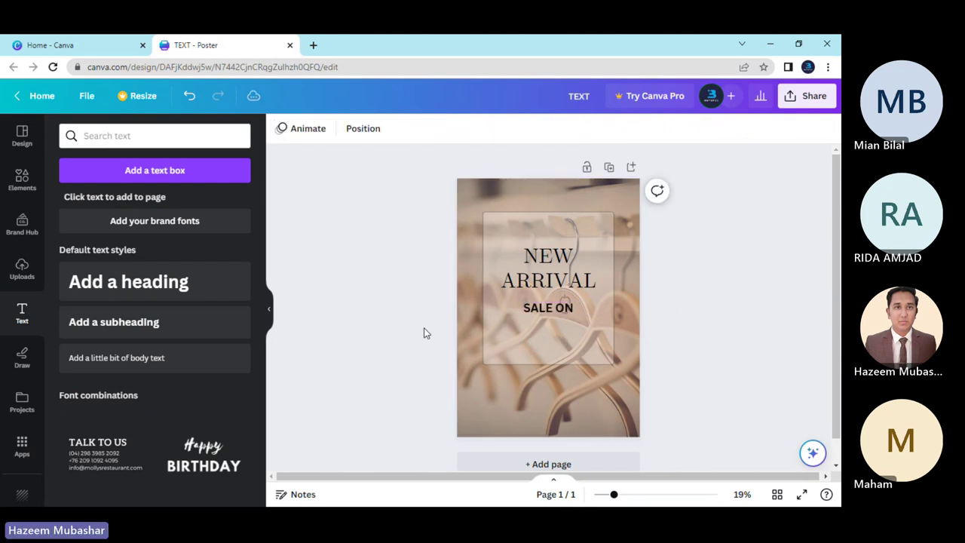
left_click_drag(549, 310, 549, 238)
left_click(376, 265)
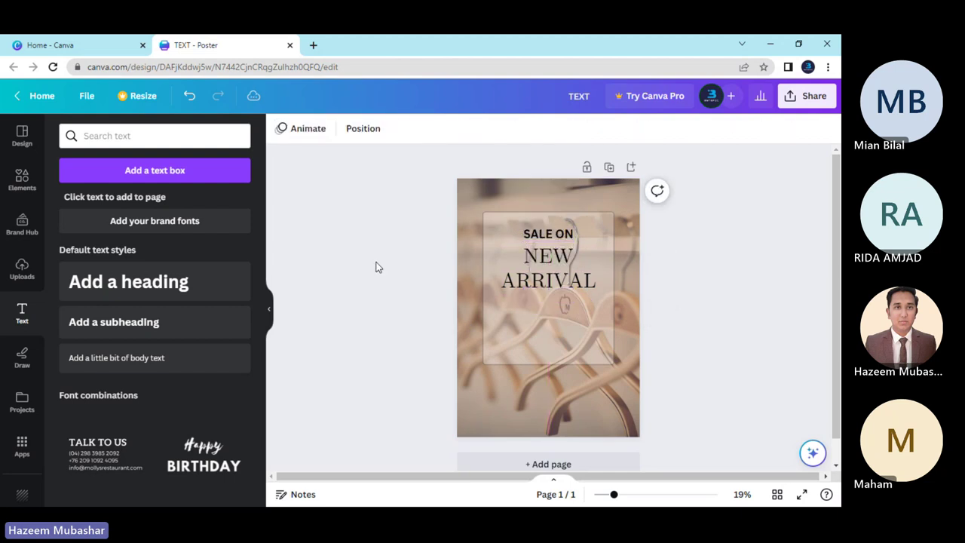
Turn off bold on the SALE ON text.
left_click(527, 238)
left_click(478, 129)
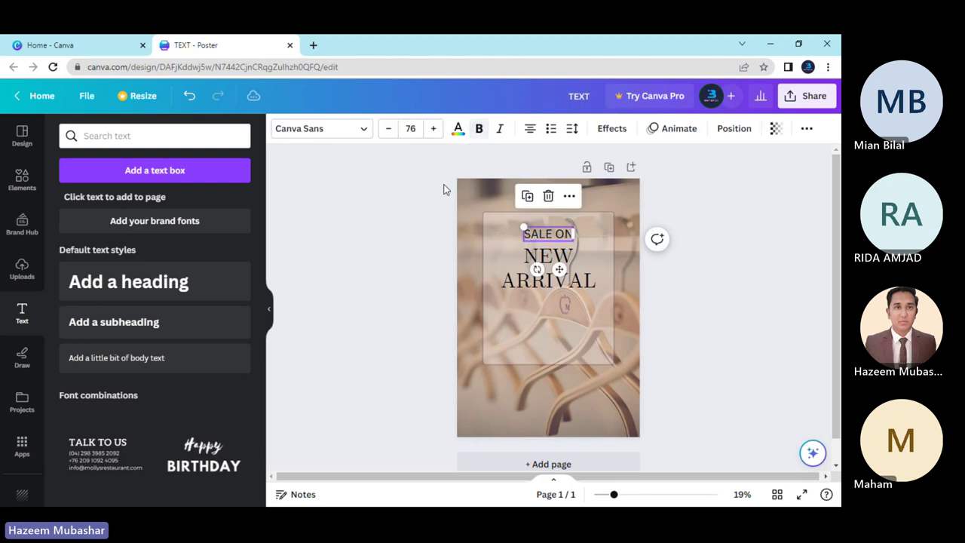
left_click(412, 248)
left_click(552, 234)
left_click(552, 234)
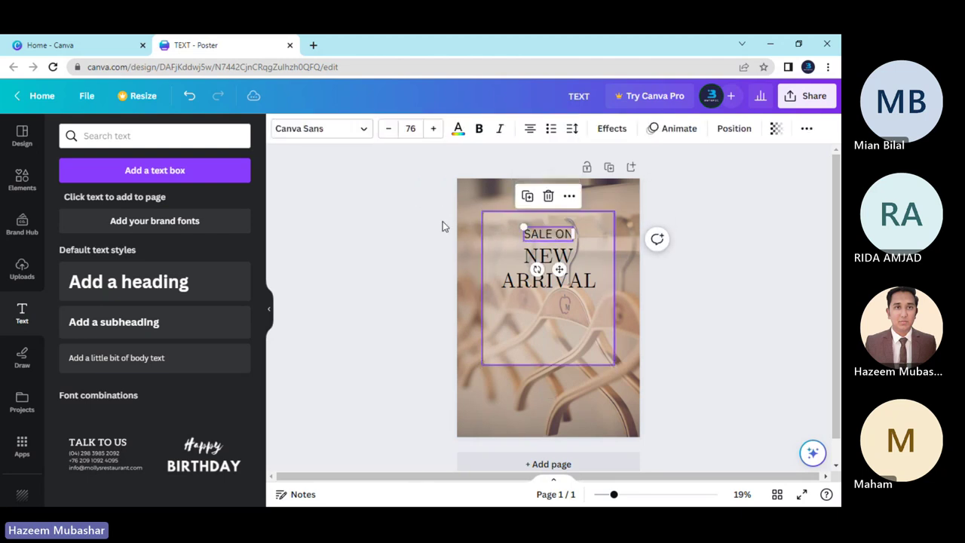
left_click(359, 129)
Search the fonts for 'hel' and apply Helvetica World to SALE ON.
left_click(237, 171)
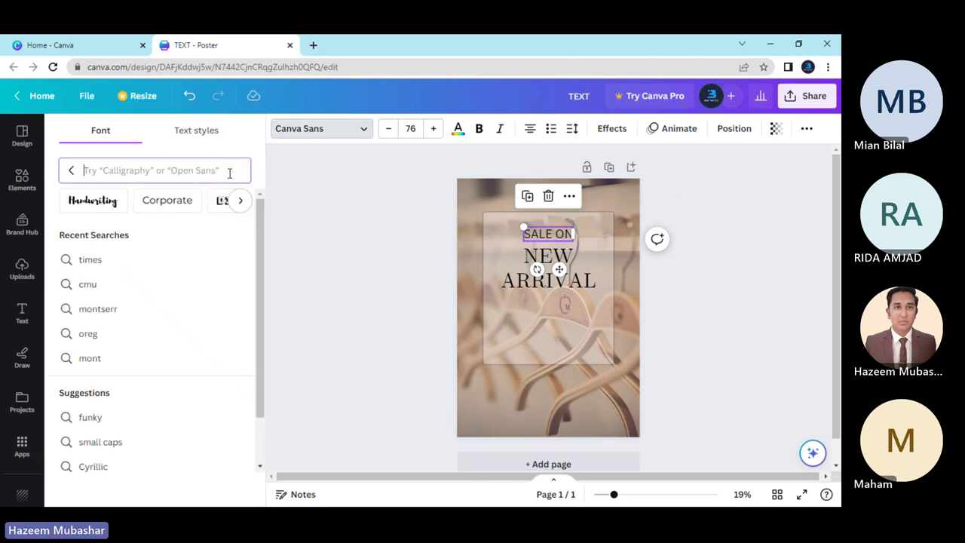
type("hele")
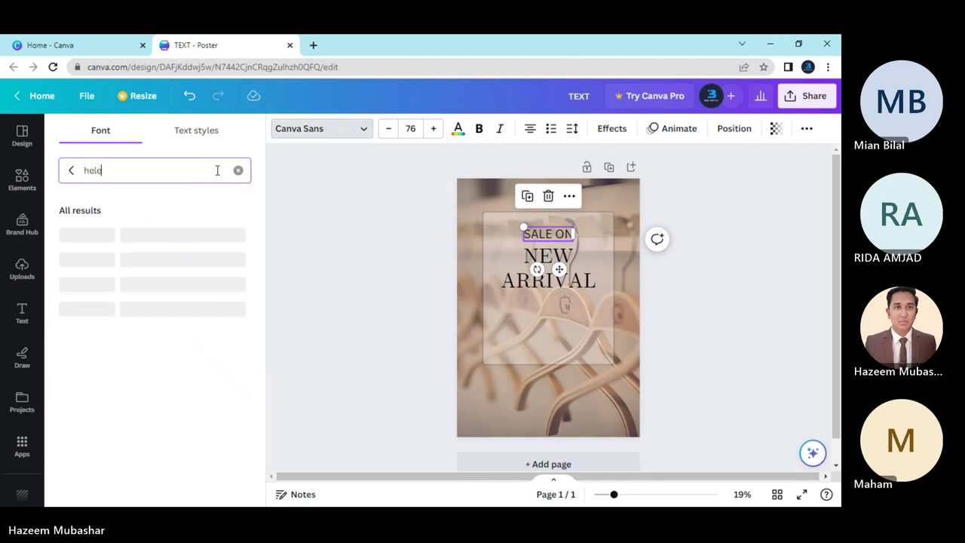
type("ti")
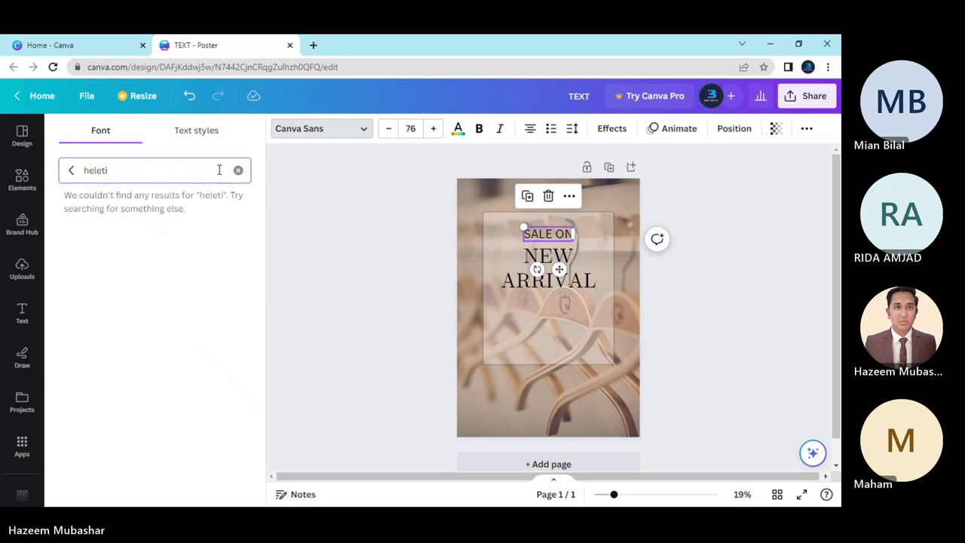
key("BackSpace")
key("BackSpace")
key("BackSpace")
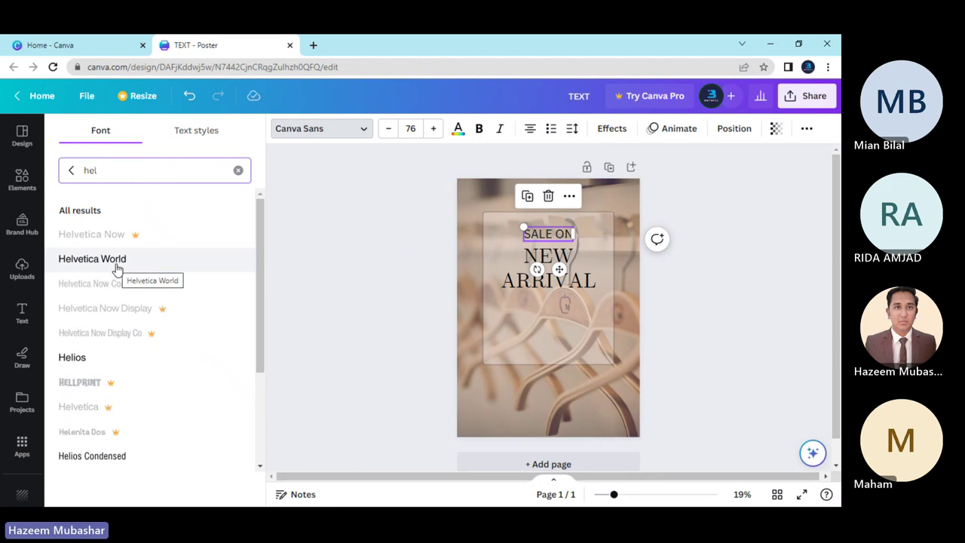
left_click(119, 267)
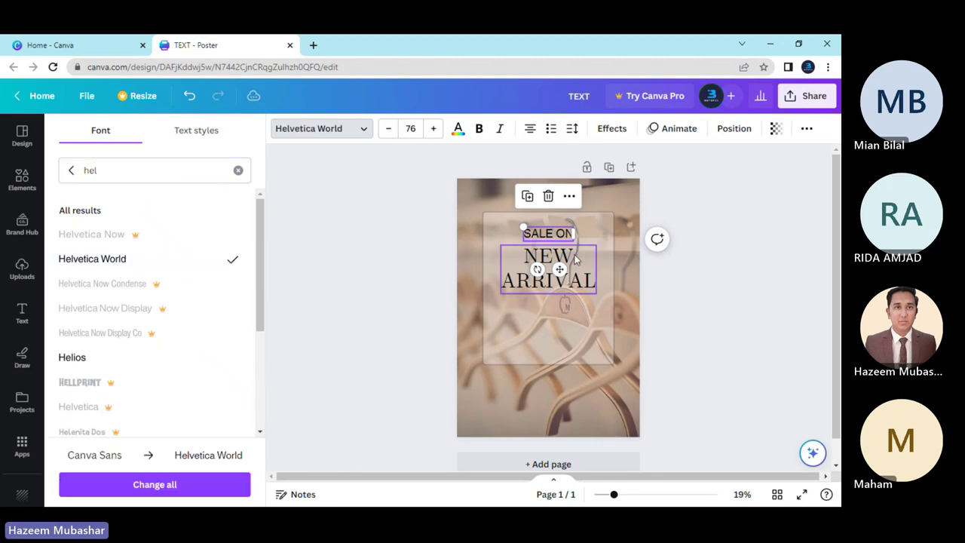
left_click(684, 299)
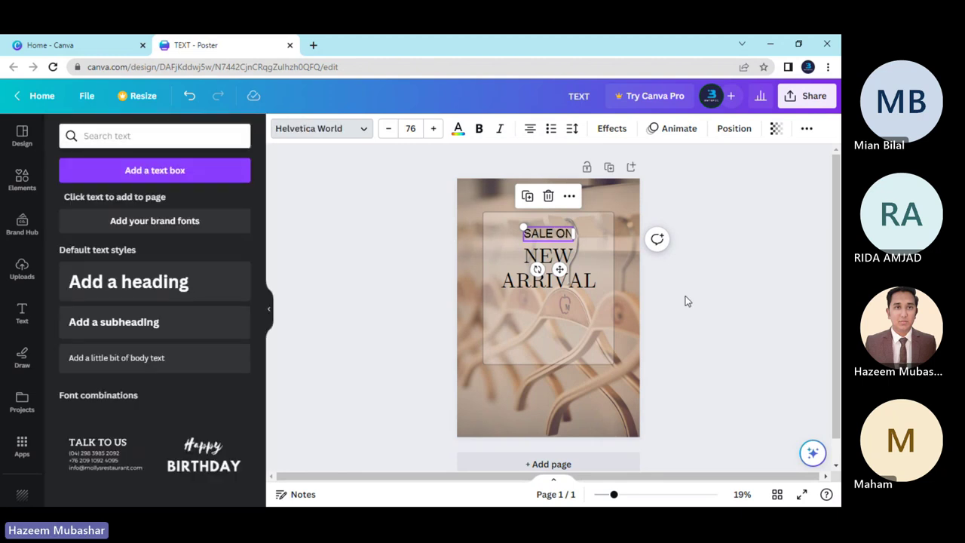
left_click(524, 241)
left_click(435, 245)
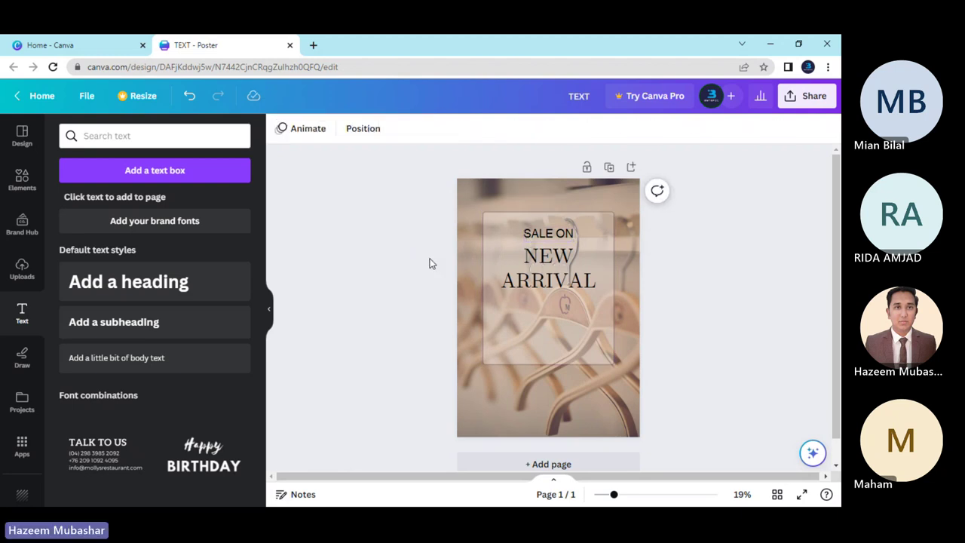
Shrink SALE ON to about 63 with the font-size minus button.
left_click(533, 236)
left_click(434, 268)
left_click(530, 238)
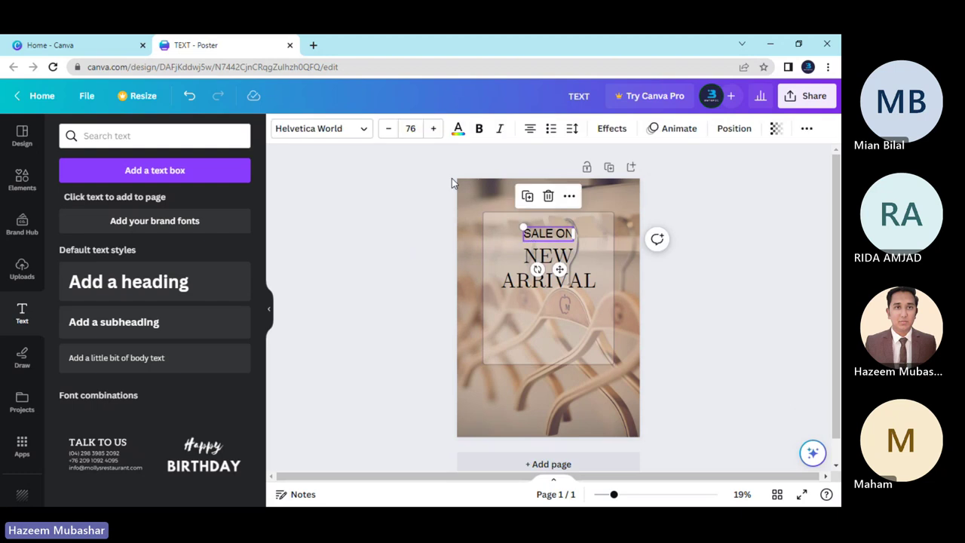
left_click(389, 129)
left_click(389, 129)
left_click(389, 129)
left_click(389, 129)
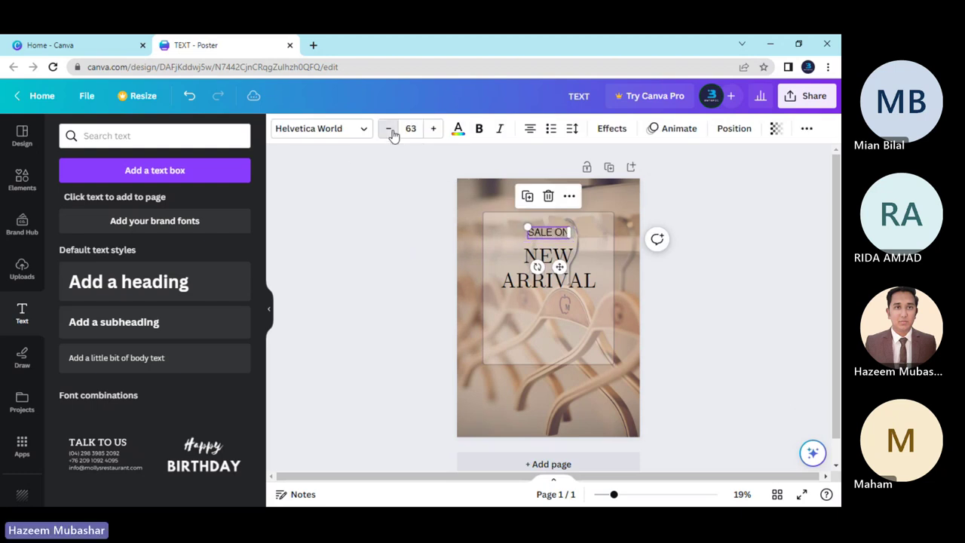
left_click(403, 241)
left_click(546, 234)
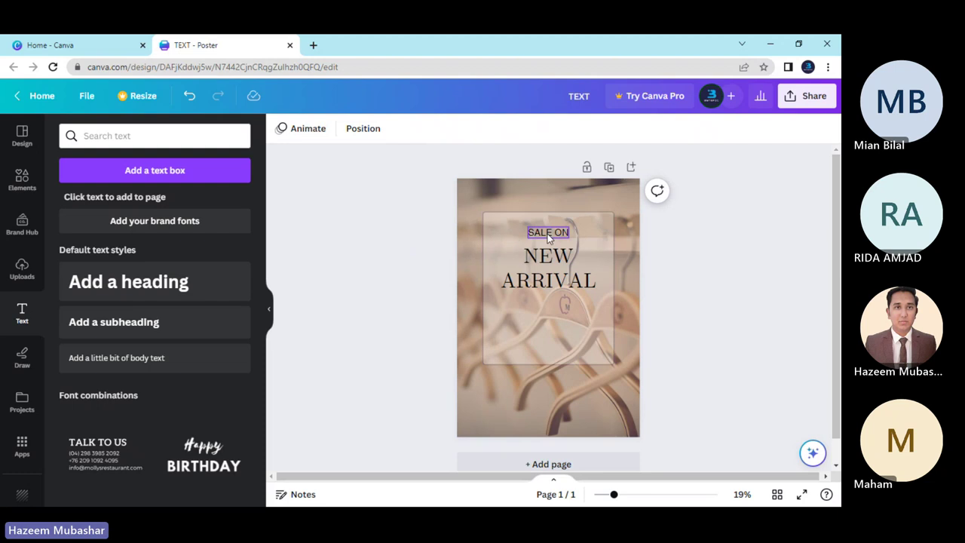
left_click(424, 245)
Widen SALE ON's letter spacing in the Spacing settings.
left_click(552, 235)
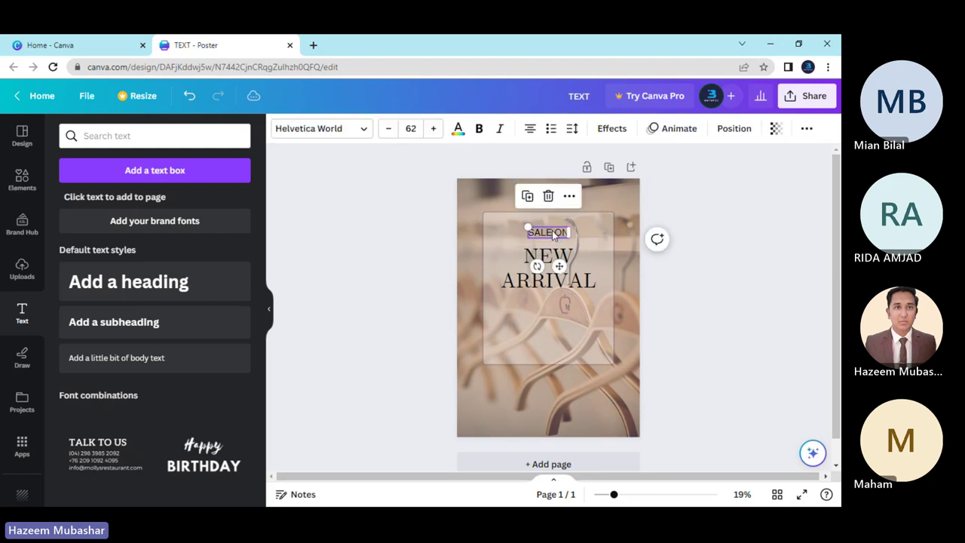
left_click(576, 131)
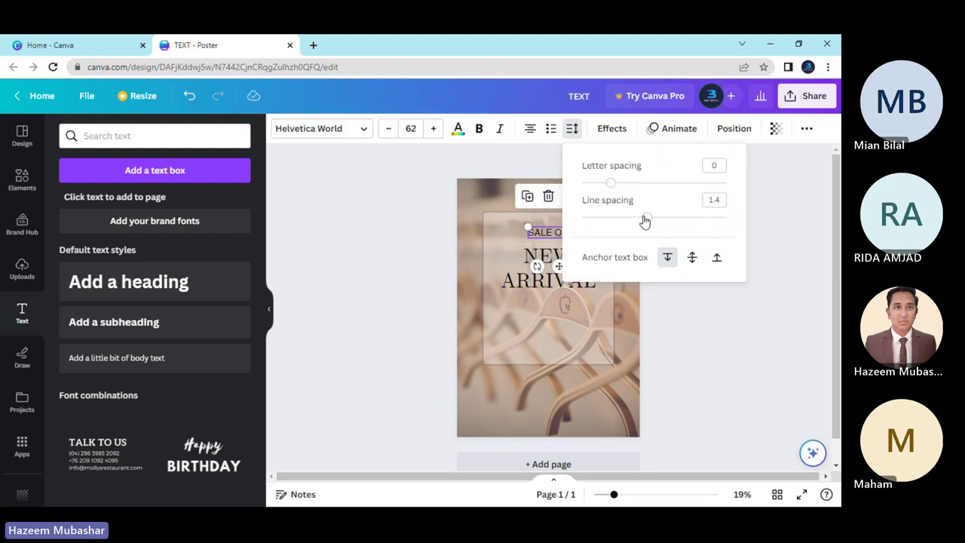
left_click(716, 432)
left_click_drag(615, 497, 631, 494)
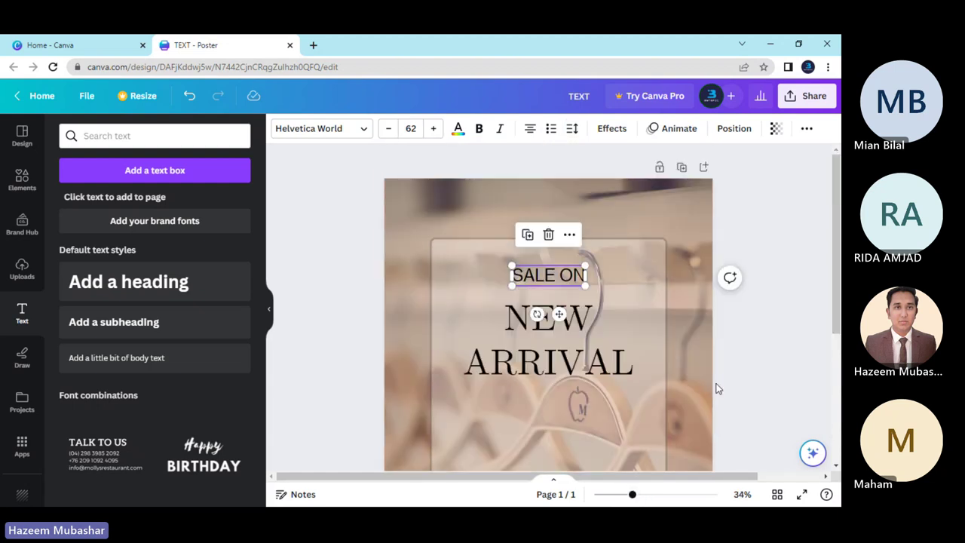
left_click(665, 311)
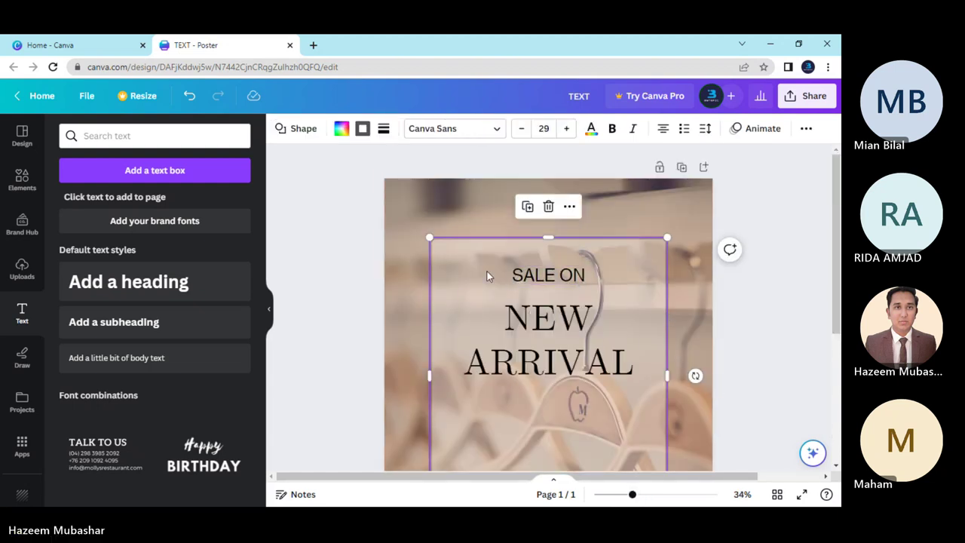
left_click(549, 279)
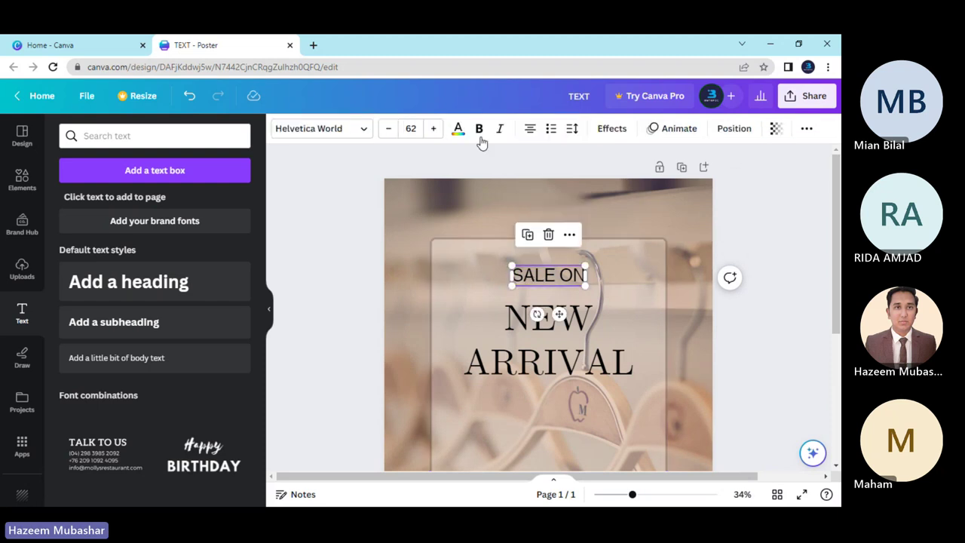
left_click(572, 128)
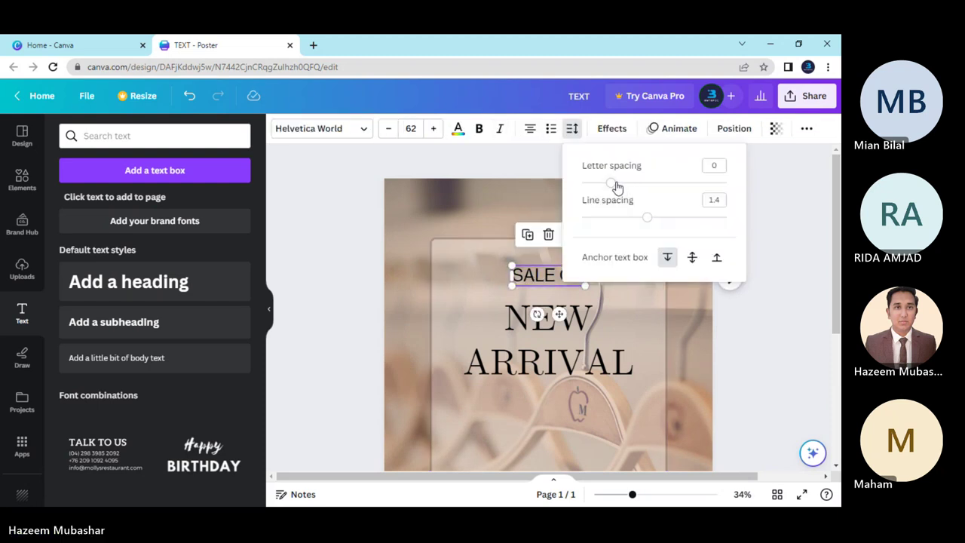
left_click_drag(615, 187, 627, 185)
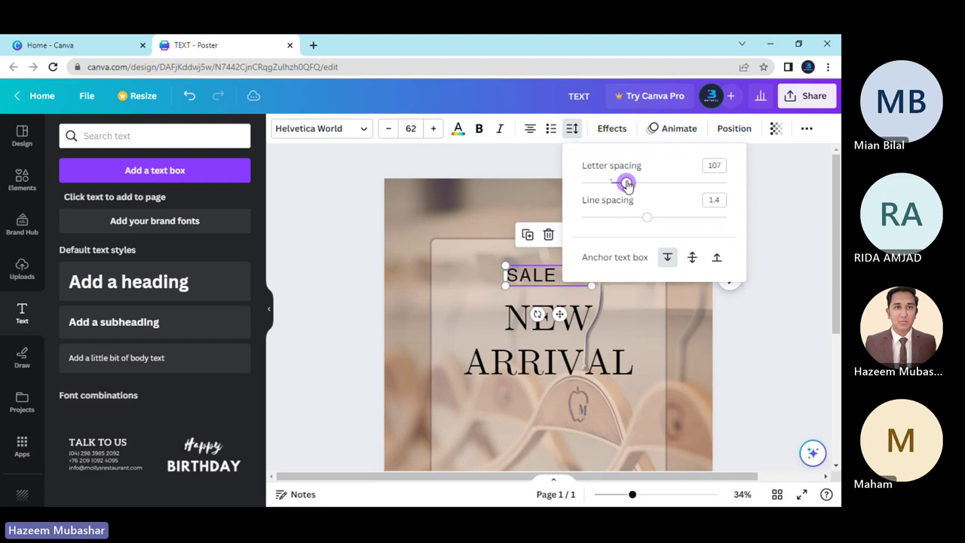
left_click(334, 304)
left_click(348, 306)
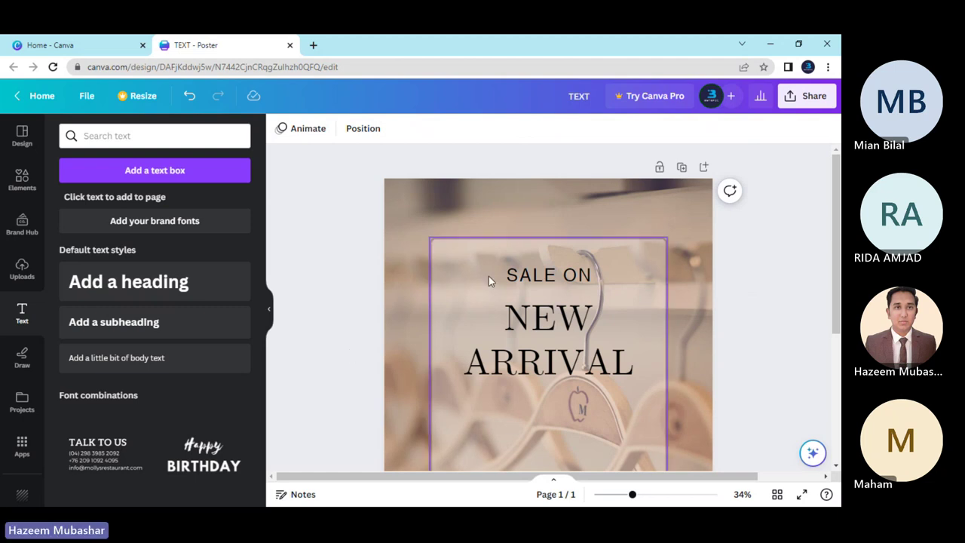
Nudge SALE ON down, centred above NEW ARRIVAL, and reduce it to size 61.
left_click(530, 277)
left_click_drag(529, 278, 530, 281)
key("ctrl+shift+comma")
key("ctrl+shift+comma")
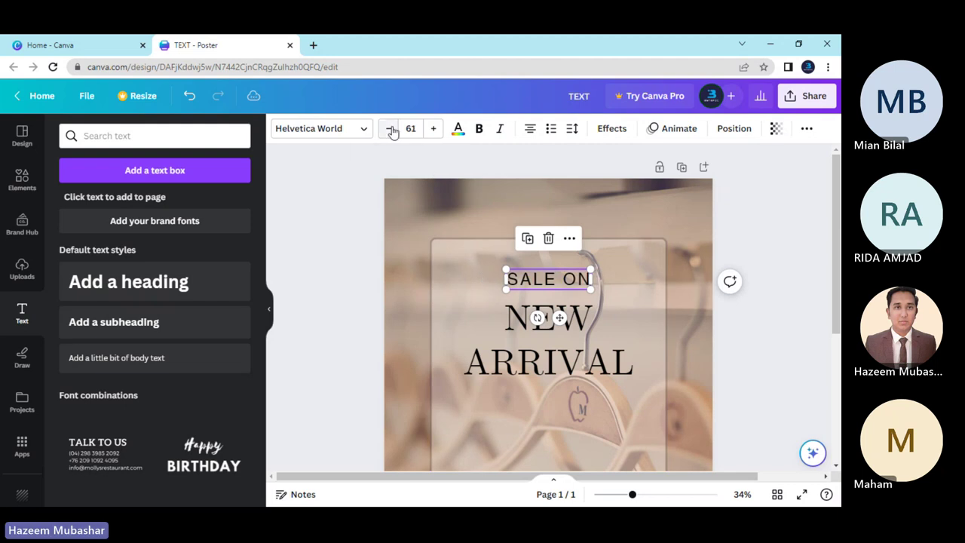
left_click(349, 298)
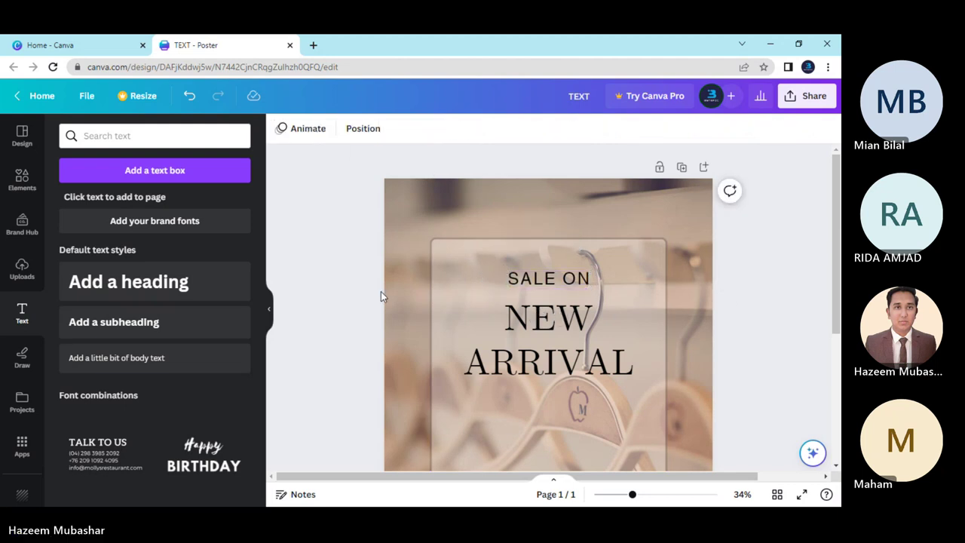
scroll(379, 295, "down", 2)
left_click_drag(632, 494, 619, 500)
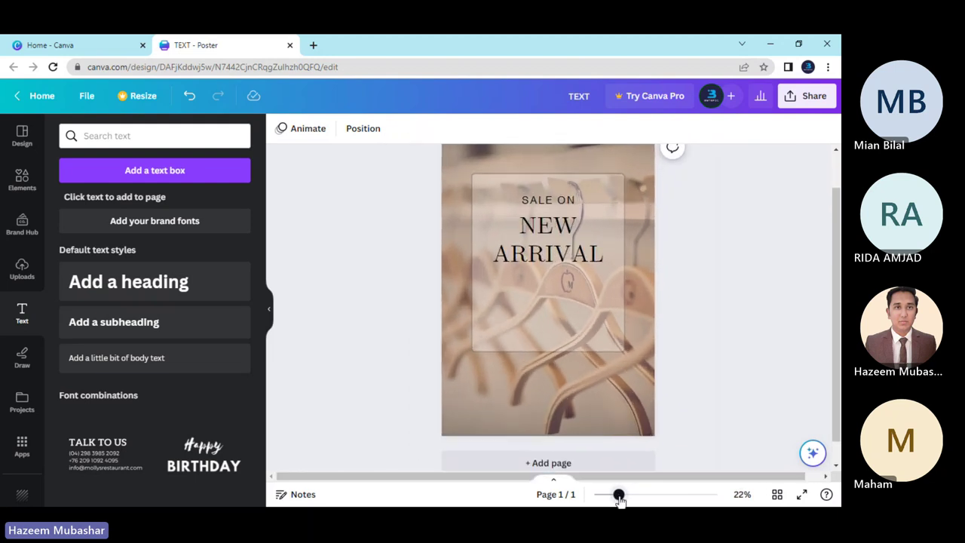
scroll(637, 365, "up", 1)
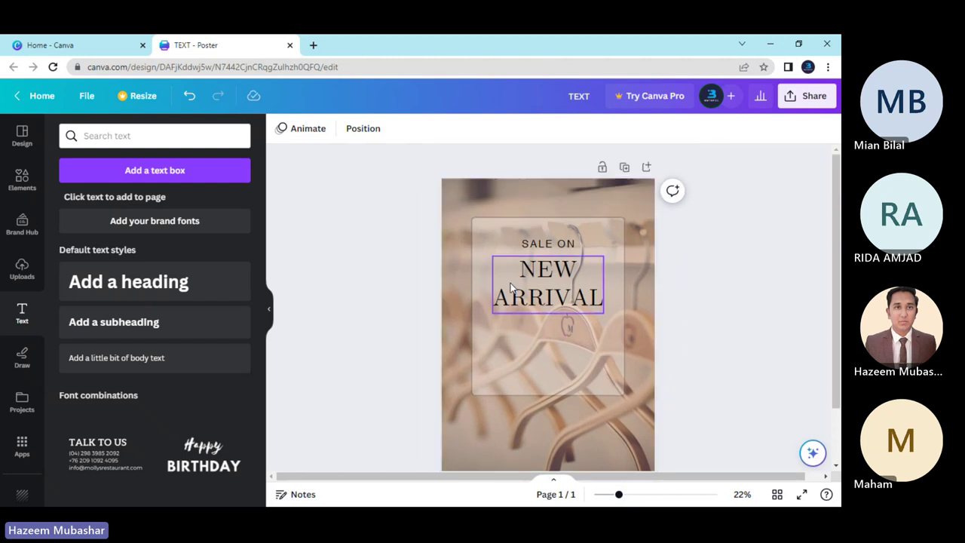
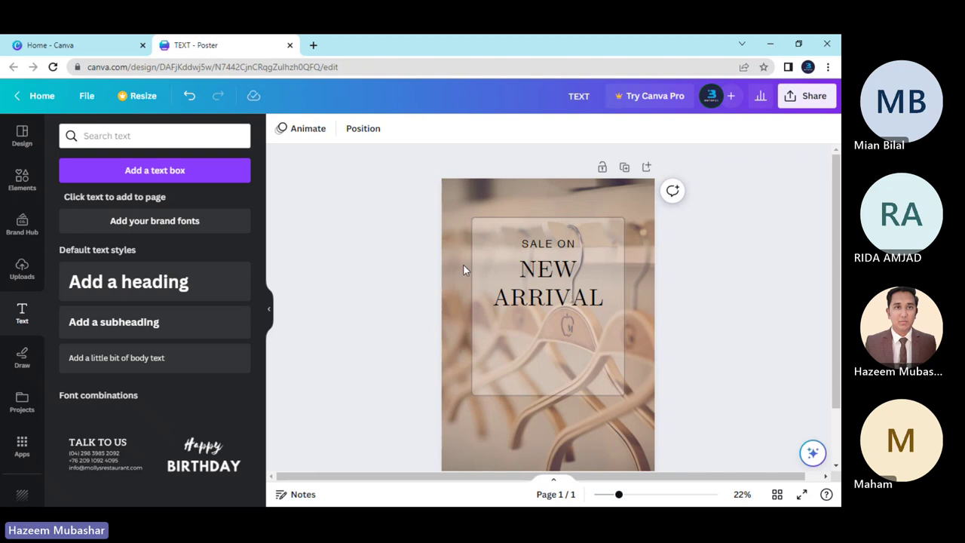
Reduce the SALE ON text's font size from 60 to 55.
left_click(530, 246)
left_click(528, 246)
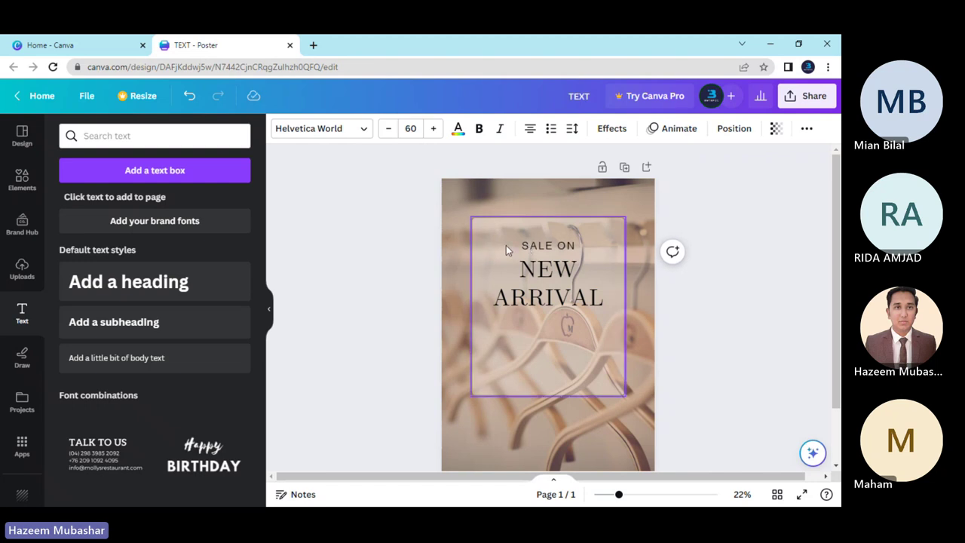
left_click(387, 264)
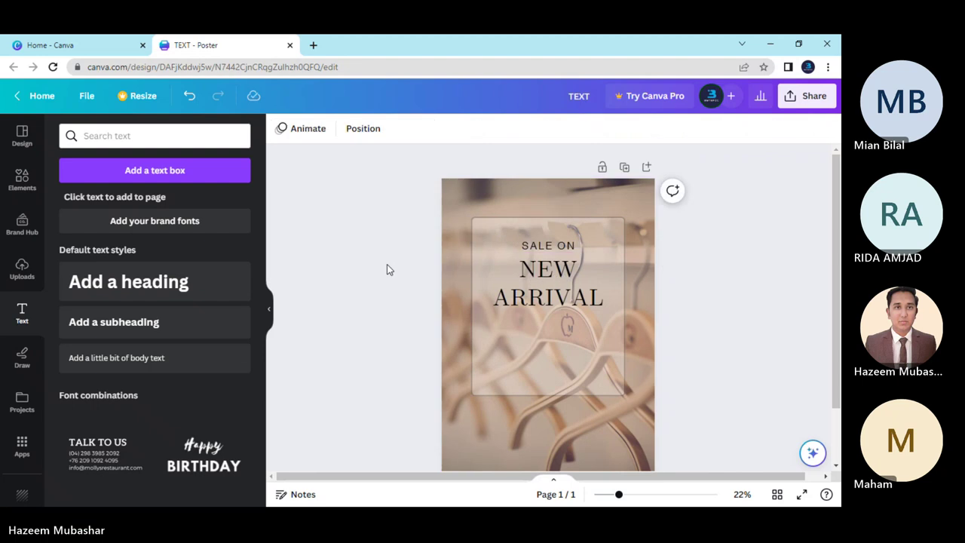
left_click(546, 245)
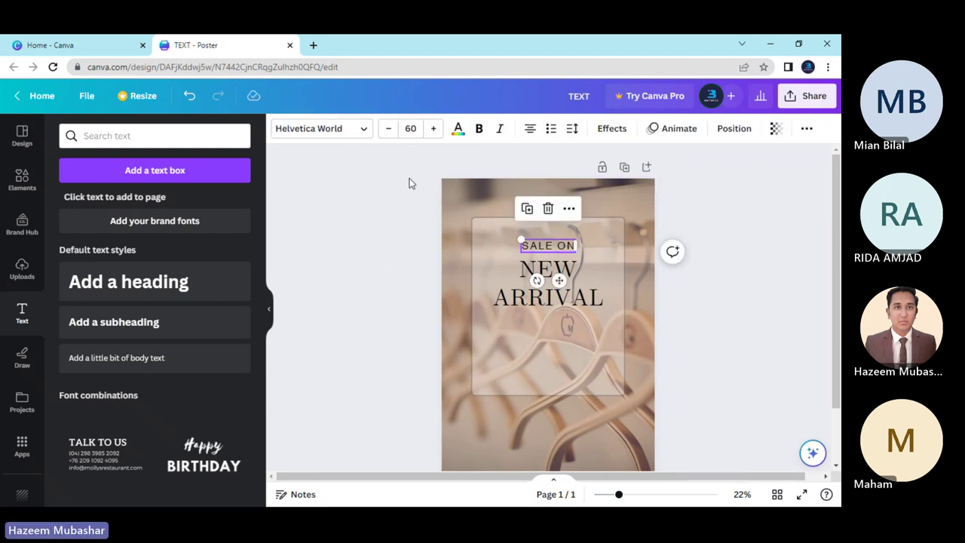
left_click(388, 129)
left_click(389, 130)
left_click(388, 130)
left_click(388, 129)
left_click(406, 262)
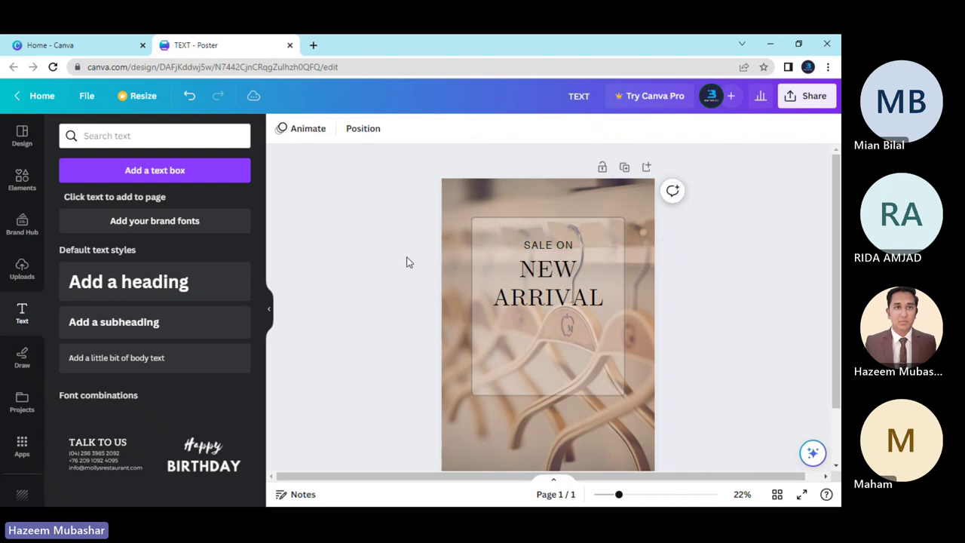
left_click(534, 246)
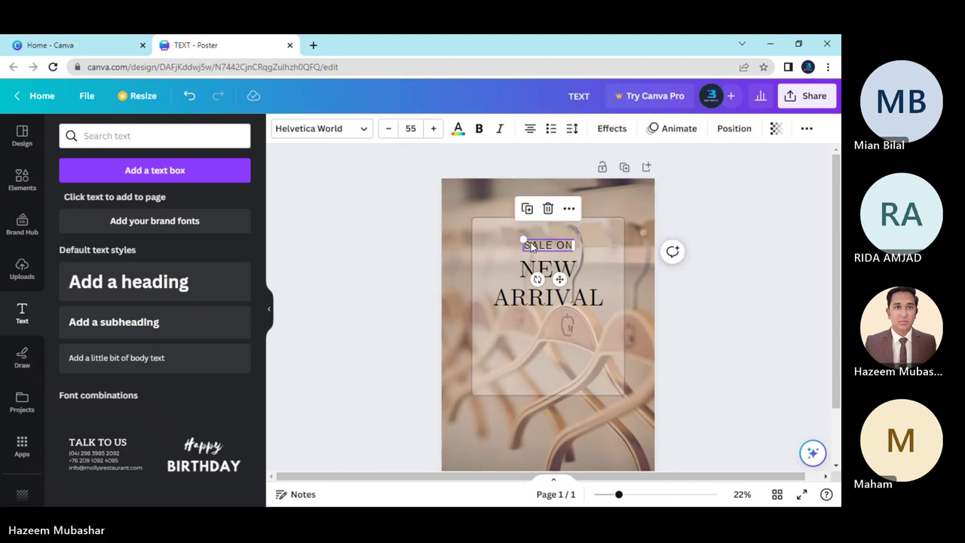
left_click(531, 246)
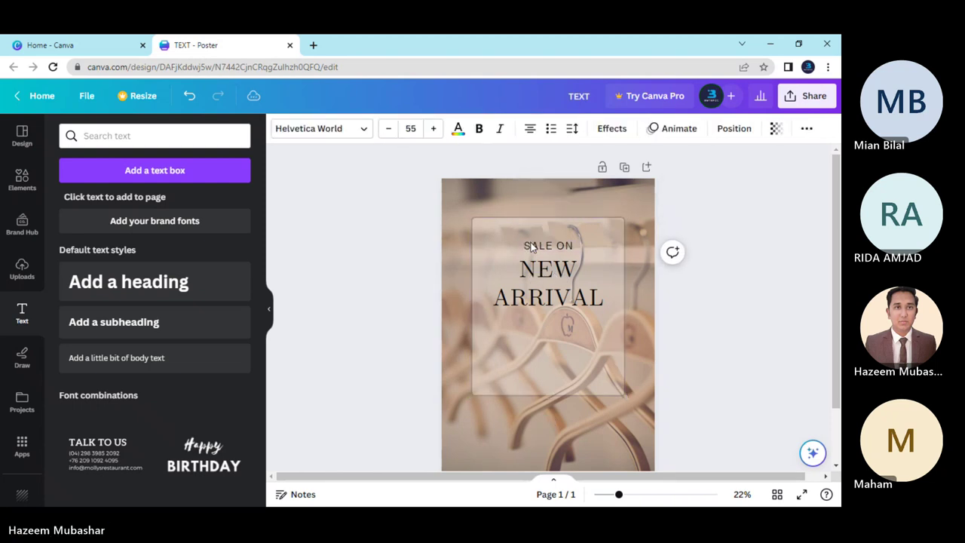
left_click(531, 246)
left_click(383, 290)
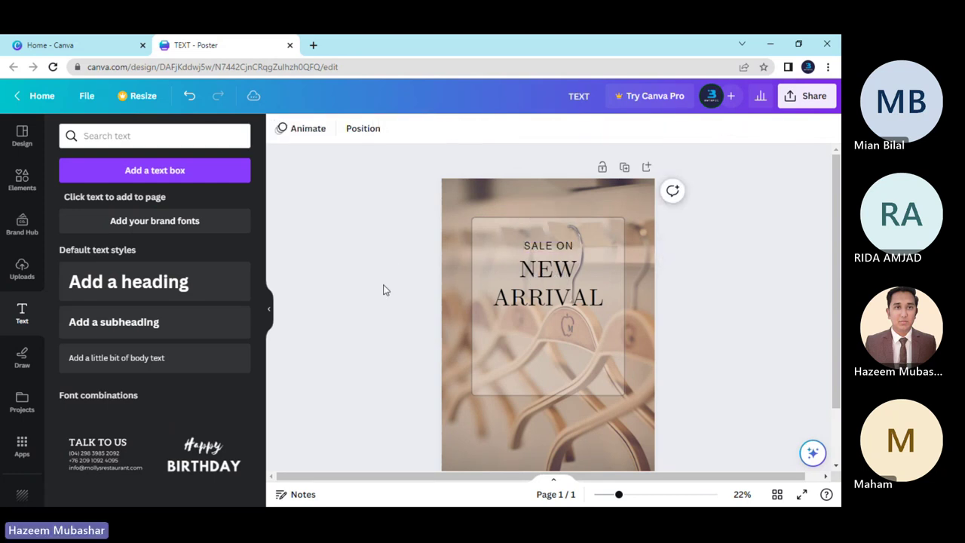
Add a plain straight line, shorten it, and place it to the right of SALE ON.
left_click(23, 181)
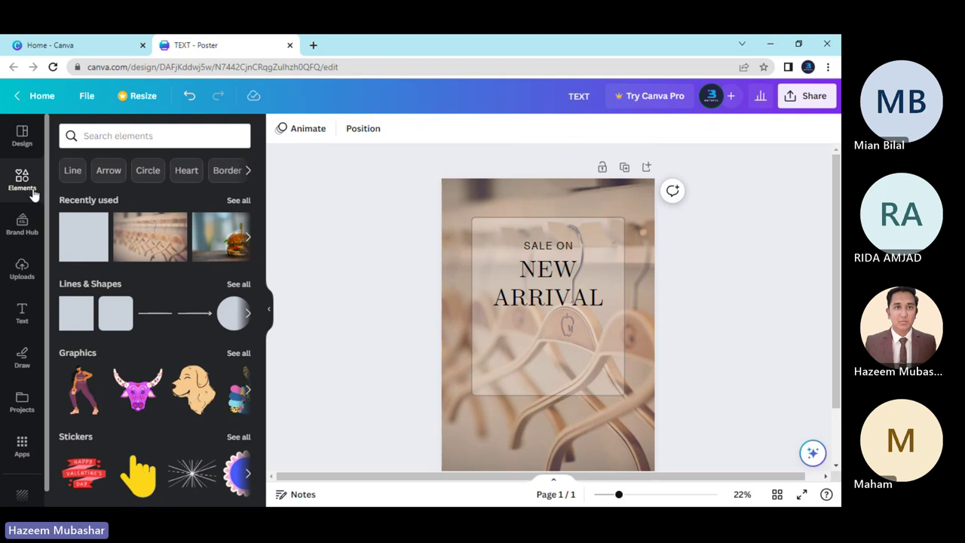
left_click(156, 313)
left_click(593, 350)
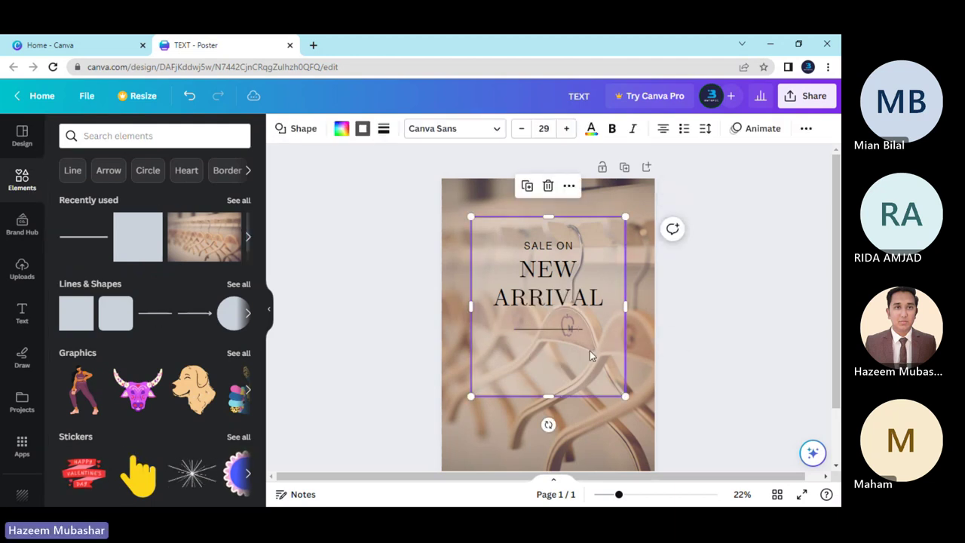
left_click(540, 330)
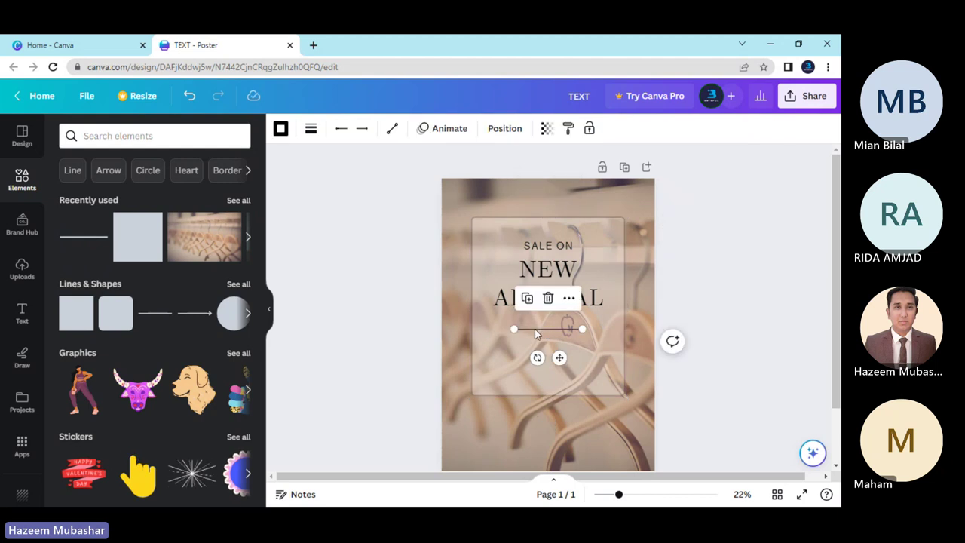
left_click_drag(581, 329, 532, 354)
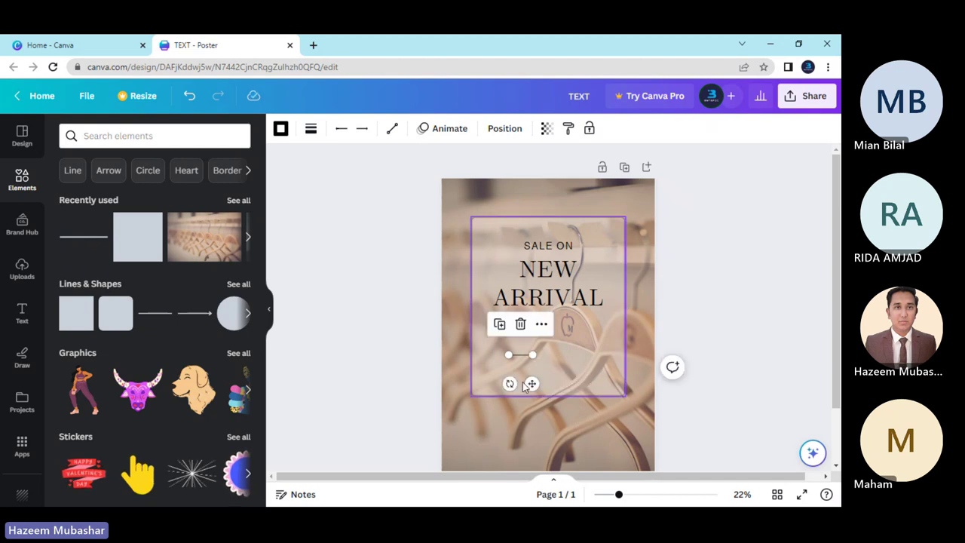
left_click_drag(533, 383, 613, 248)
left_click(675, 309)
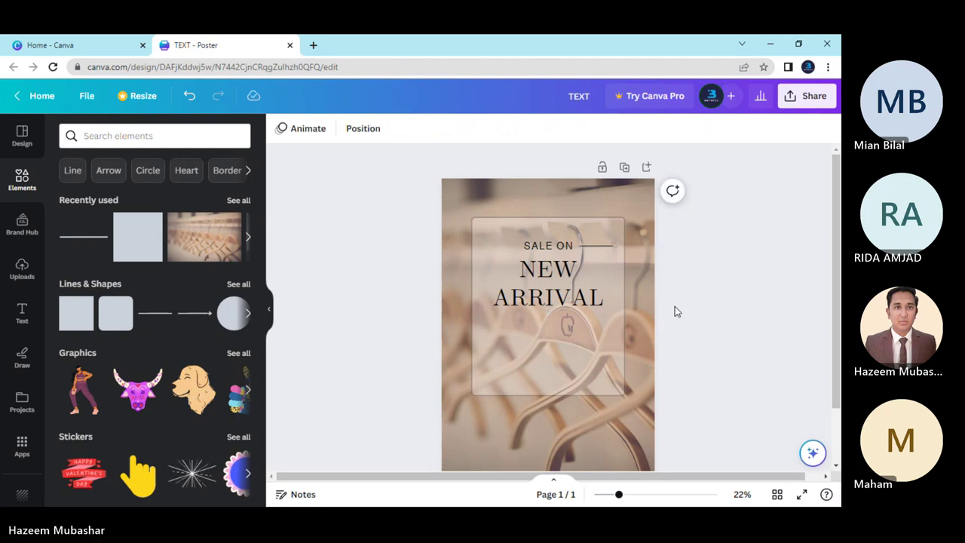
Place a matching short line on the left side of SALE ON.
left_click(600, 246)
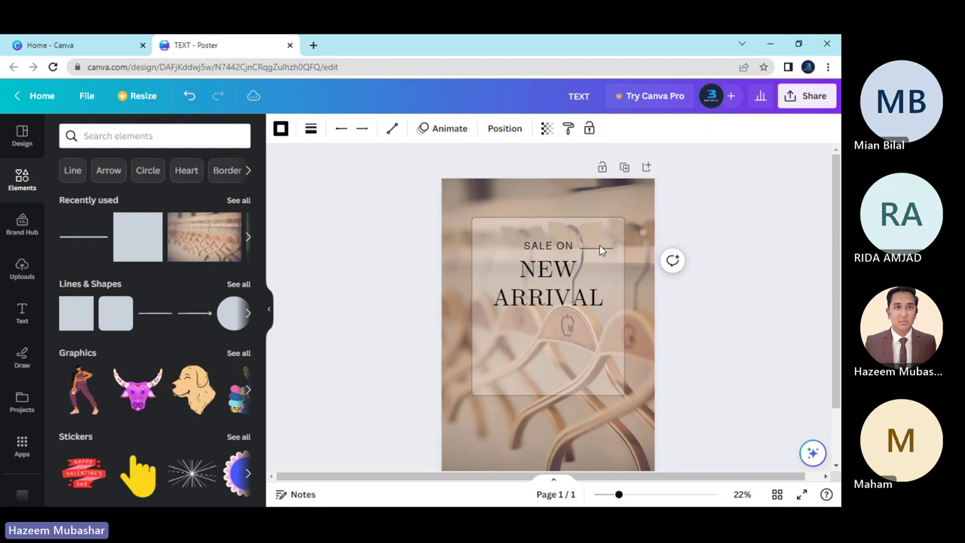
left_click(599, 245)
left_click(686, 304)
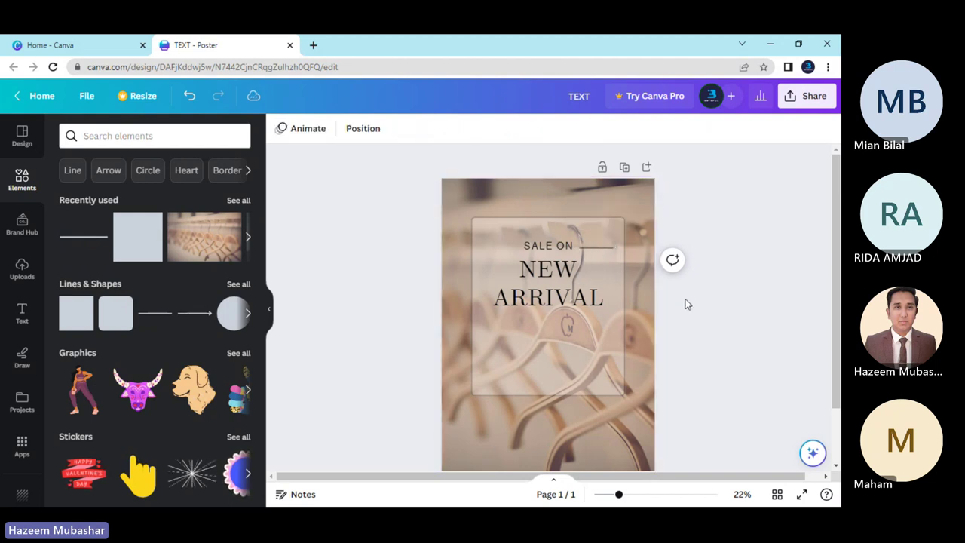
left_click(596, 248)
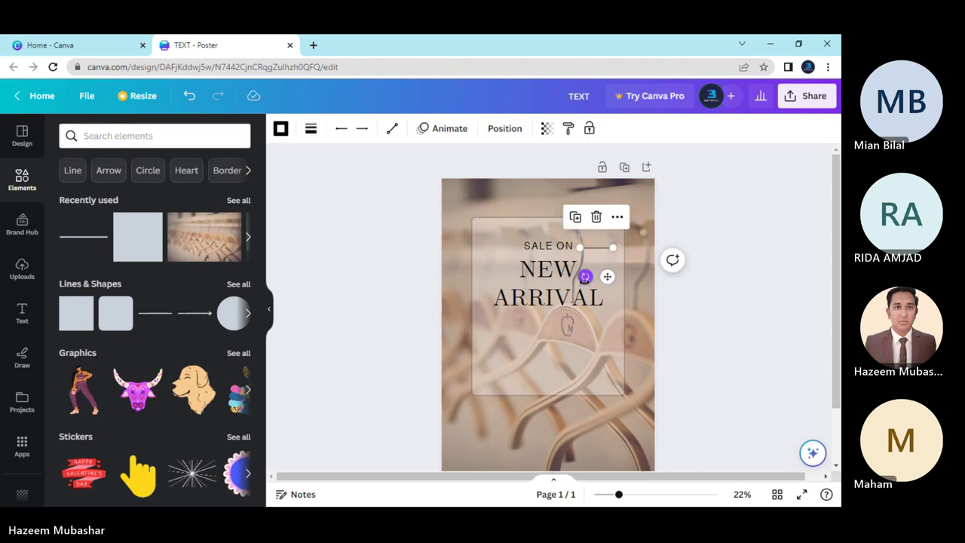
left_click_drag(606, 277, 508, 275)
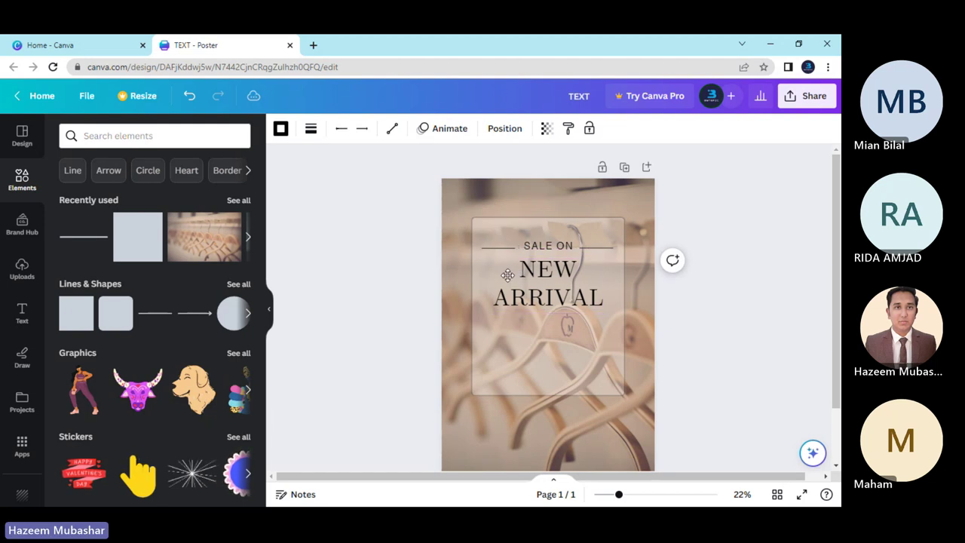
Move the left line level with the SALE ON text.
left_click(507, 275)
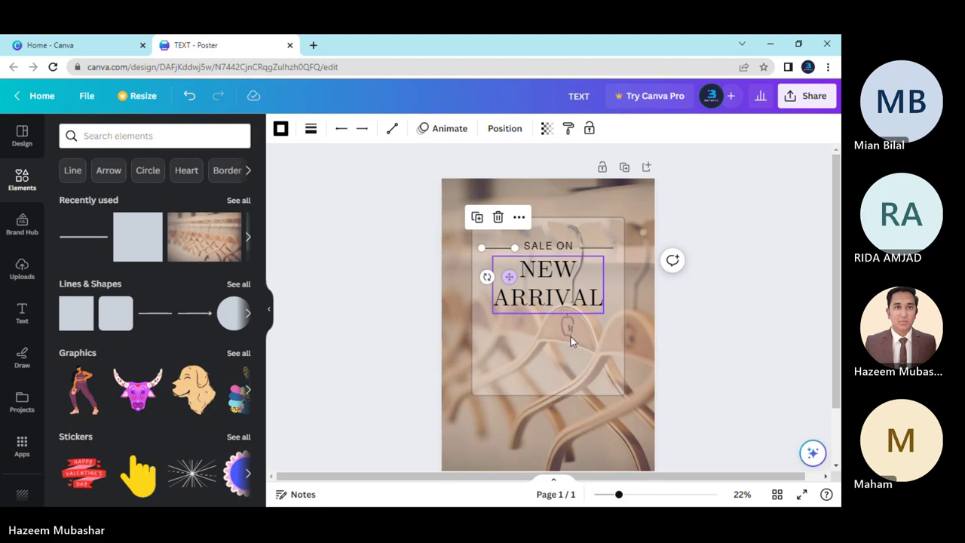
scroll(595, 362, "up", 3)
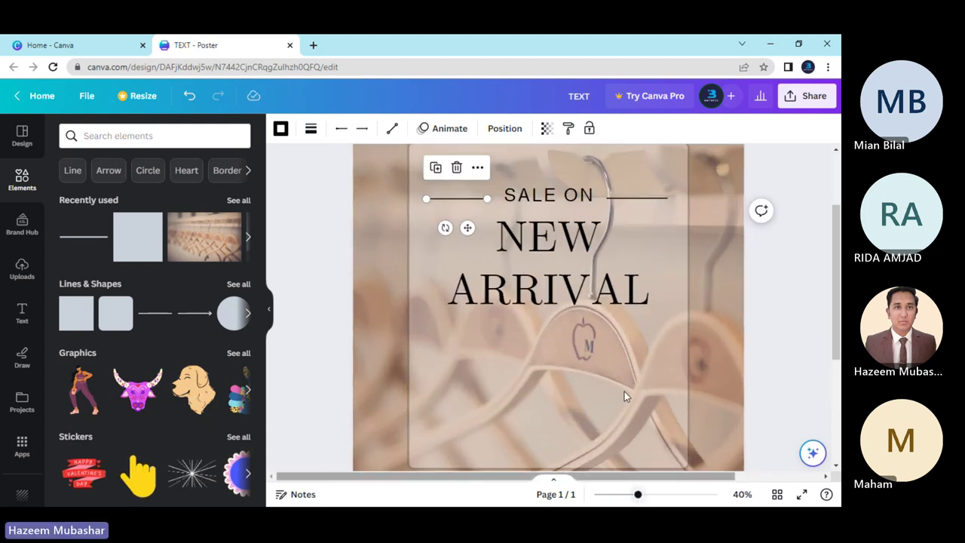
scroll(624, 391, "up", 2)
left_click(348, 312)
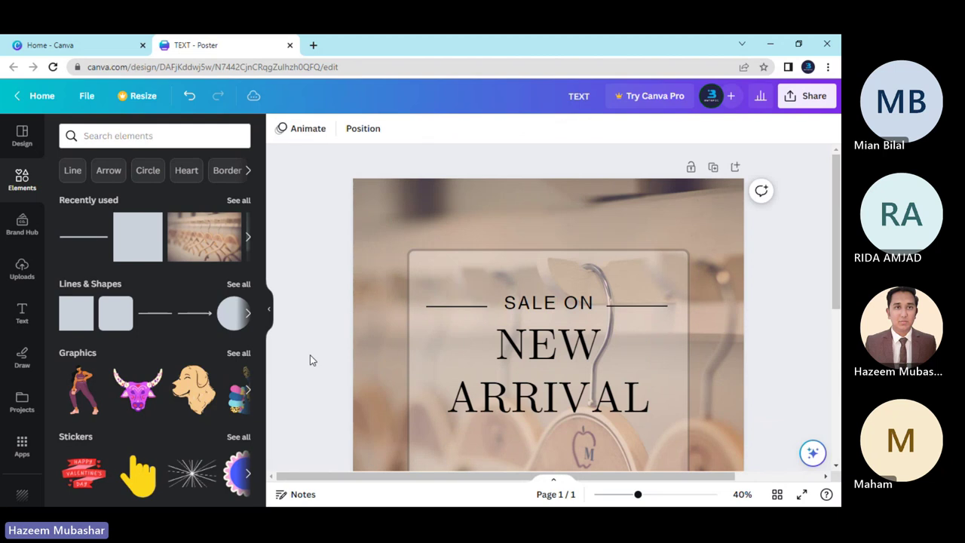
left_click(447, 306)
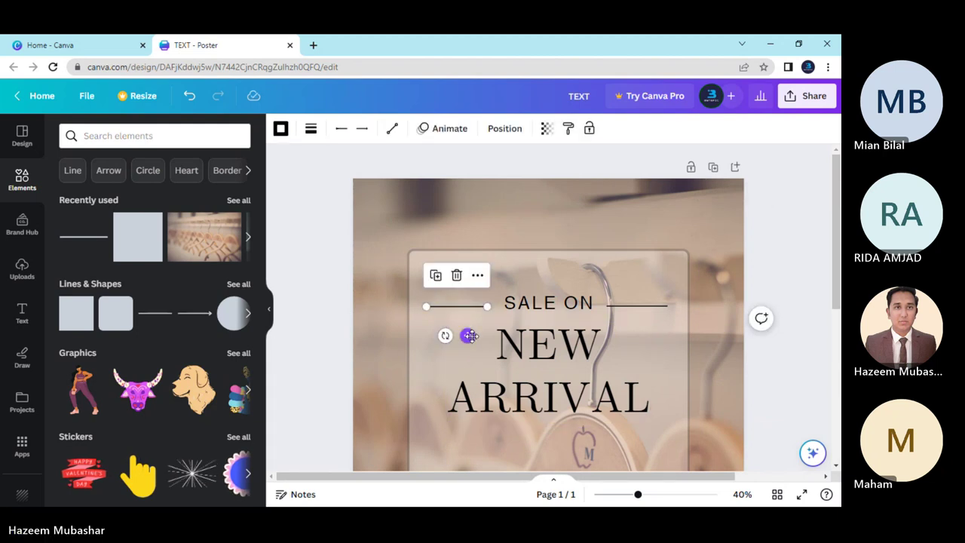
left_click_drag(467, 335, 472, 336)
Nudge the left line slightly leftward so it mirrors the right line.
left_click(424, 335)
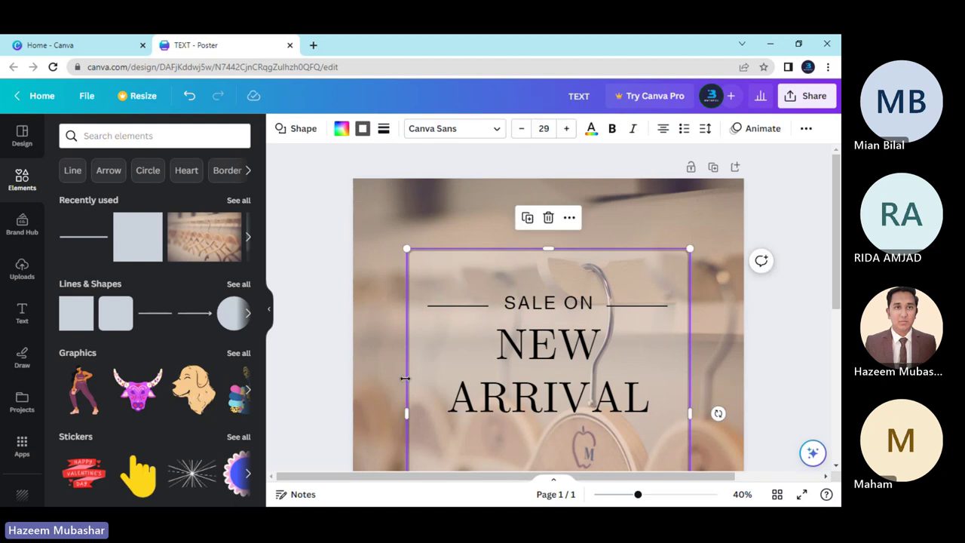
left_click(456, 307)
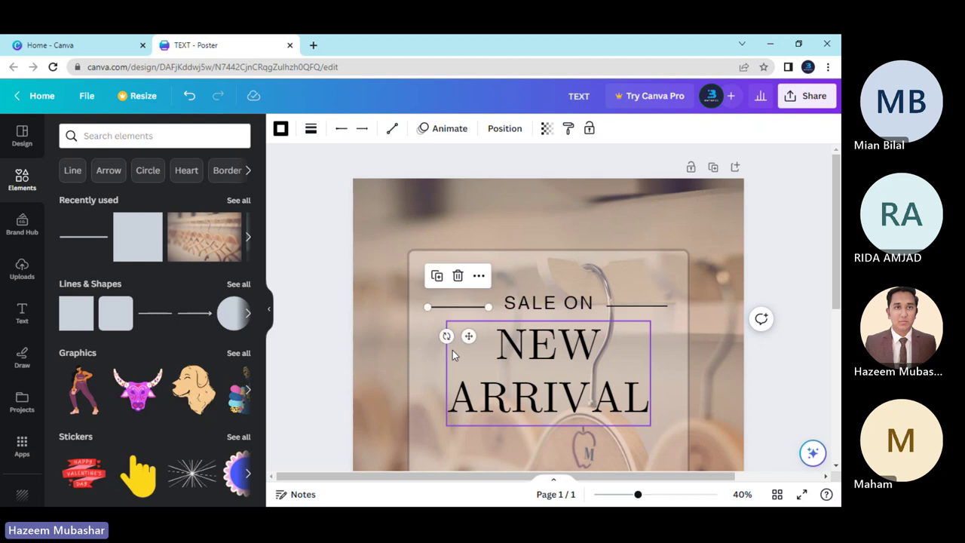
left_click(680, 360)
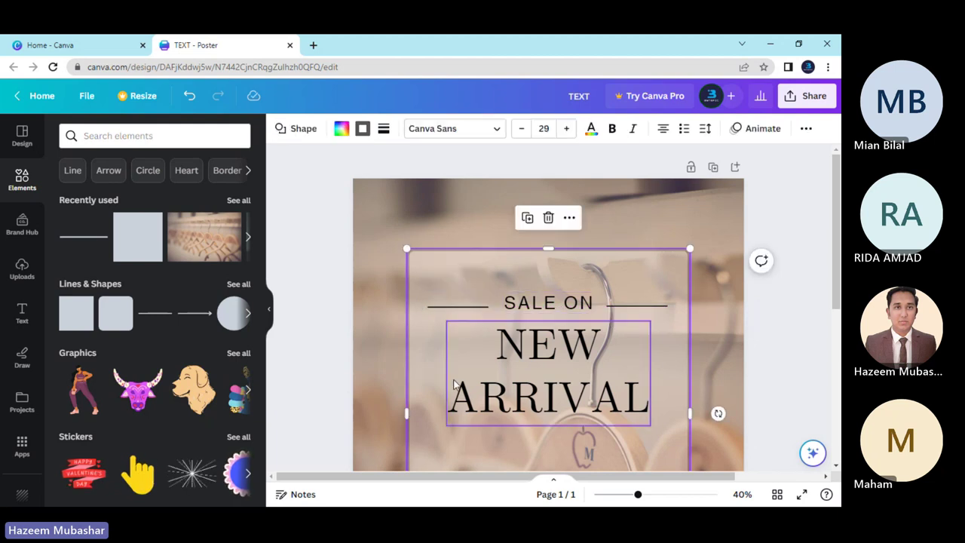
left_click(451, 308)
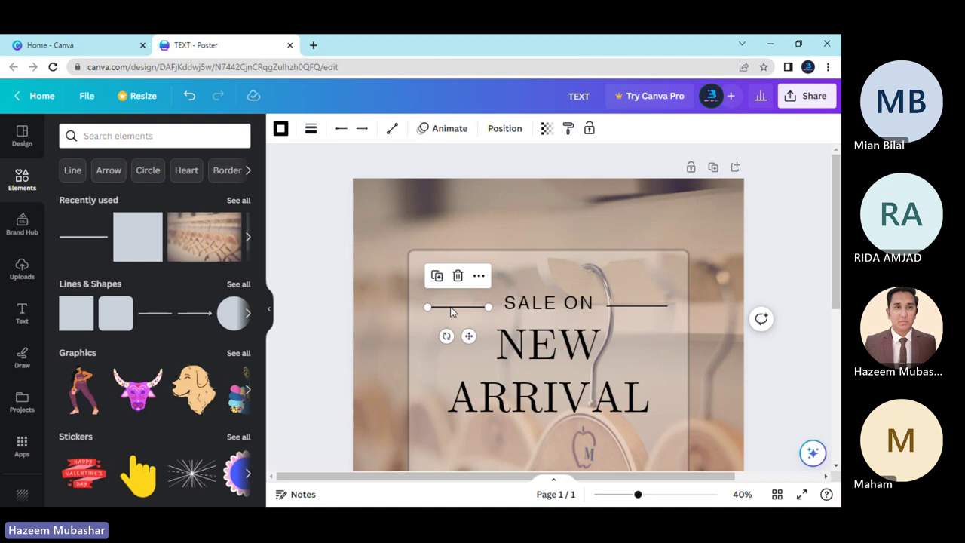
left_click(713, 363)
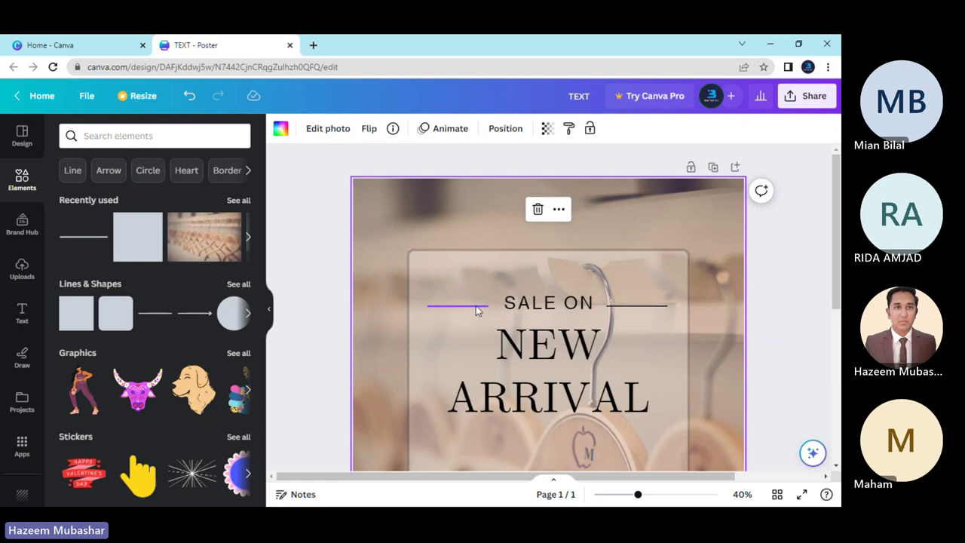
left_click(475, 305)
key("Left")
key("Left")
key("Left")
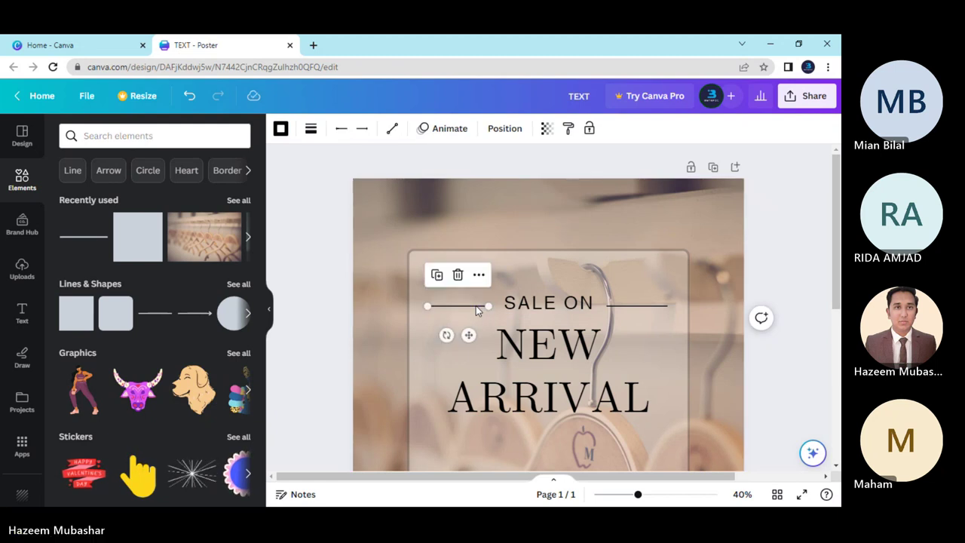
left_click(700, 365)
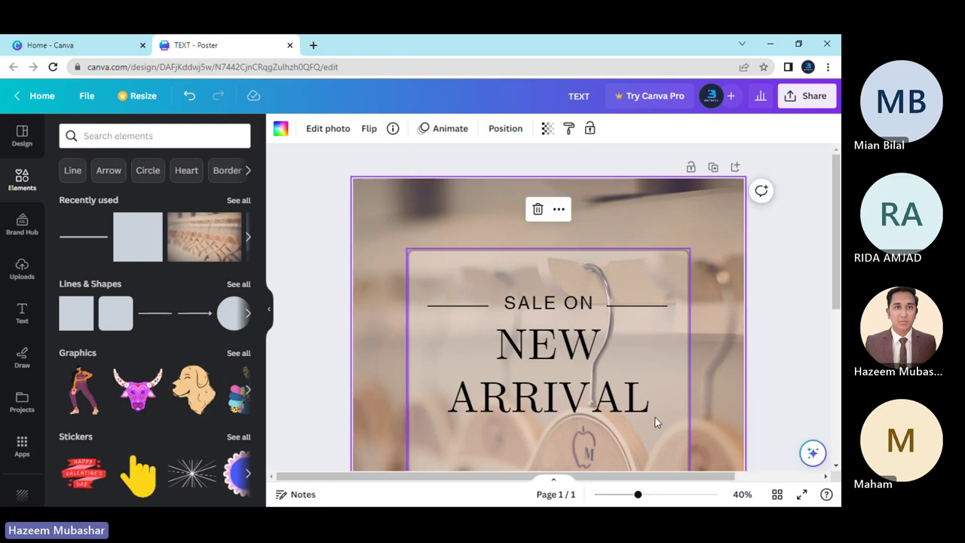
left_click(484, 304)
left_click_drag(486, 305, 485, 305)
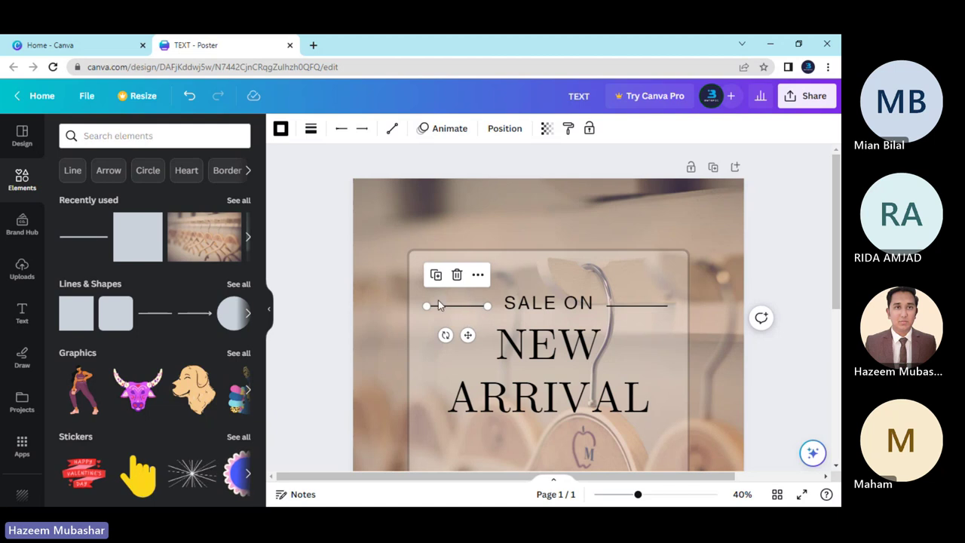
left_click(697, 367)
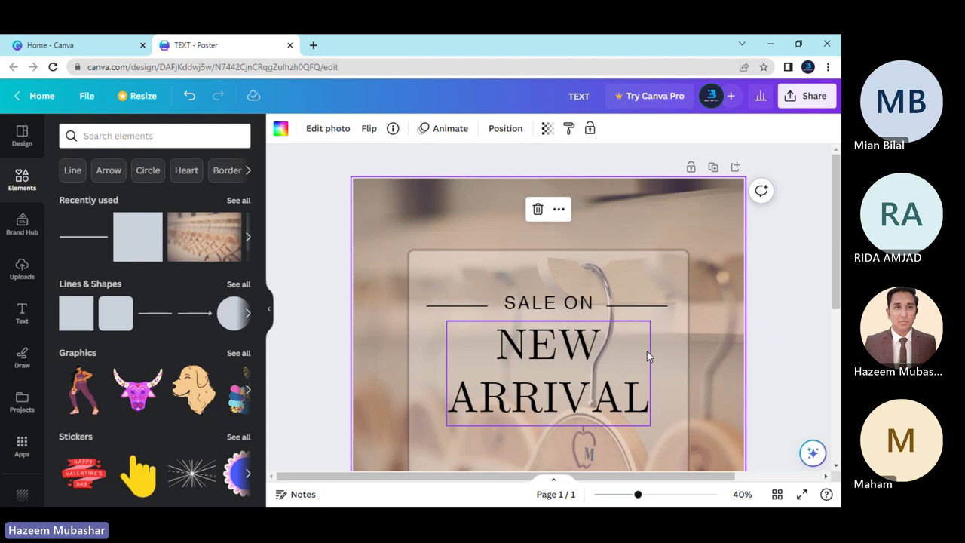
scroll(647, 351, "down", 3)
left_click_drag(637, 493, 616, 497)
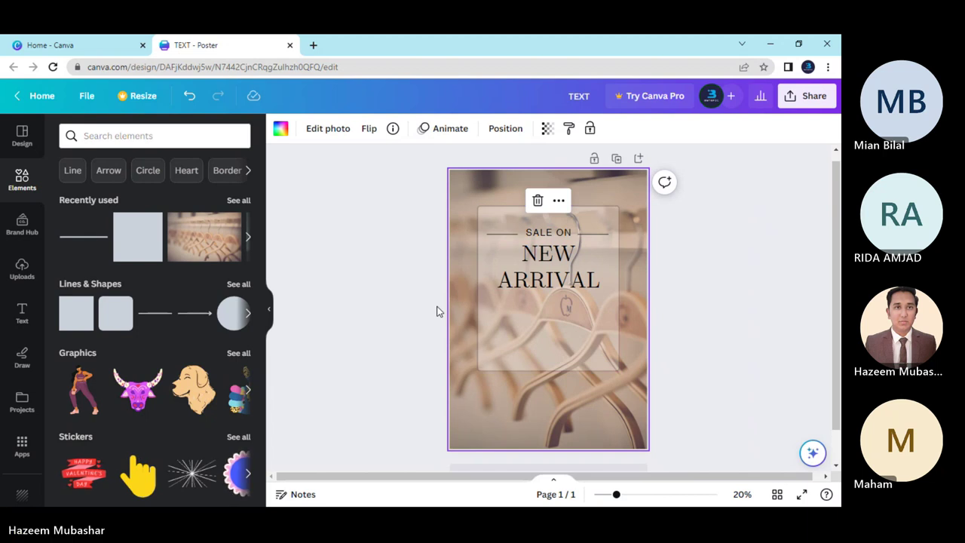
Set the translucent panel's fill to White after trying Gray and Light Gray.
left_click(589, 349)
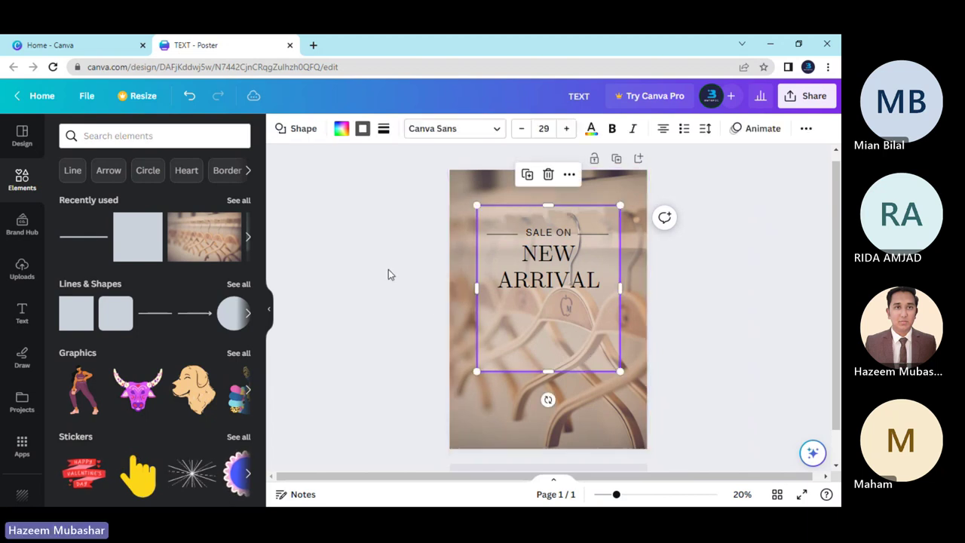
left_click(341, 128)
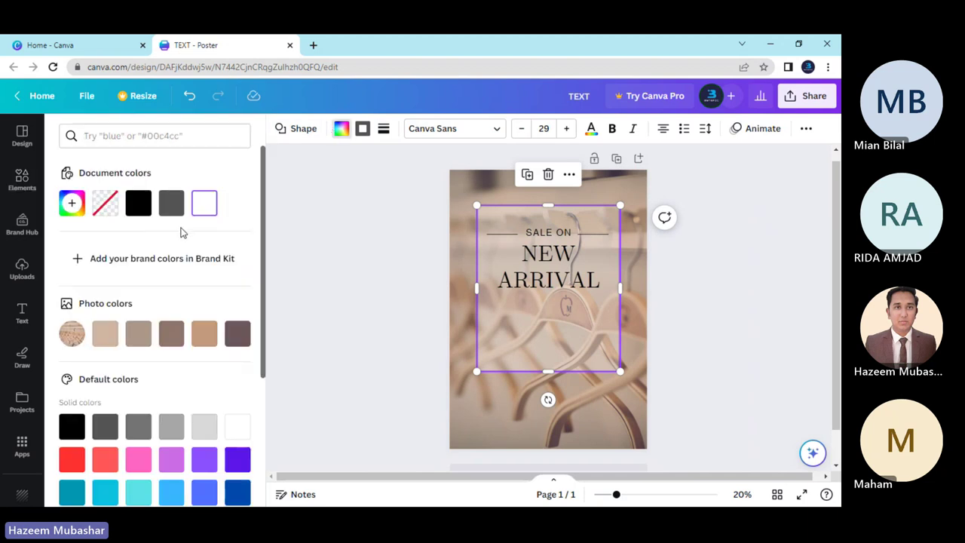
scroll(181, 233, "down", 3)
left_click(178, 233)
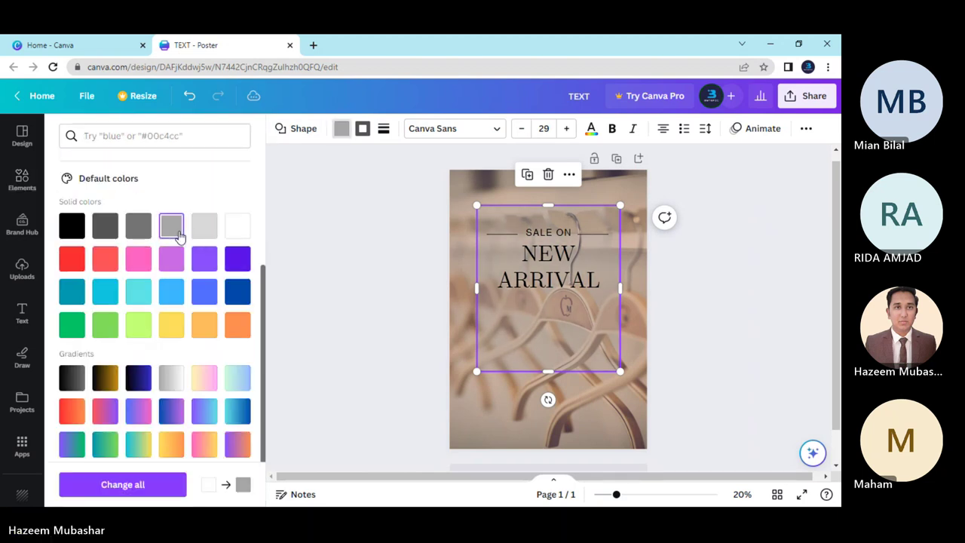
left_click(201, 234)
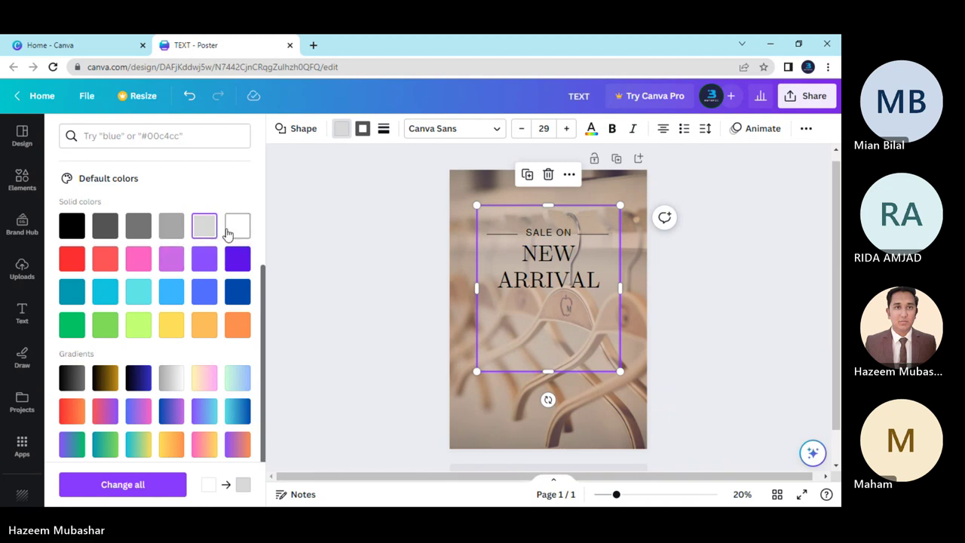
left_click(228, 230)
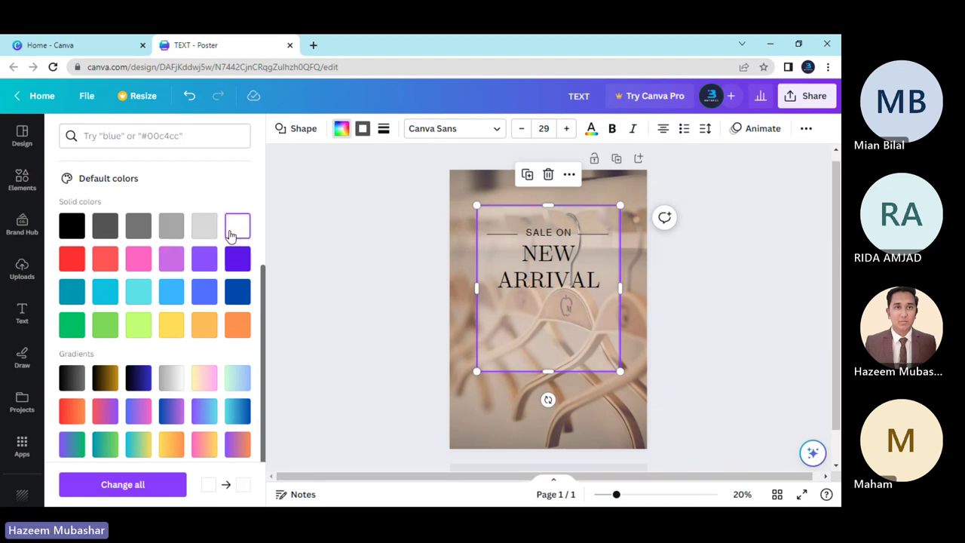
scroll(382, 273, "up", 1)
left_click(704, 336)
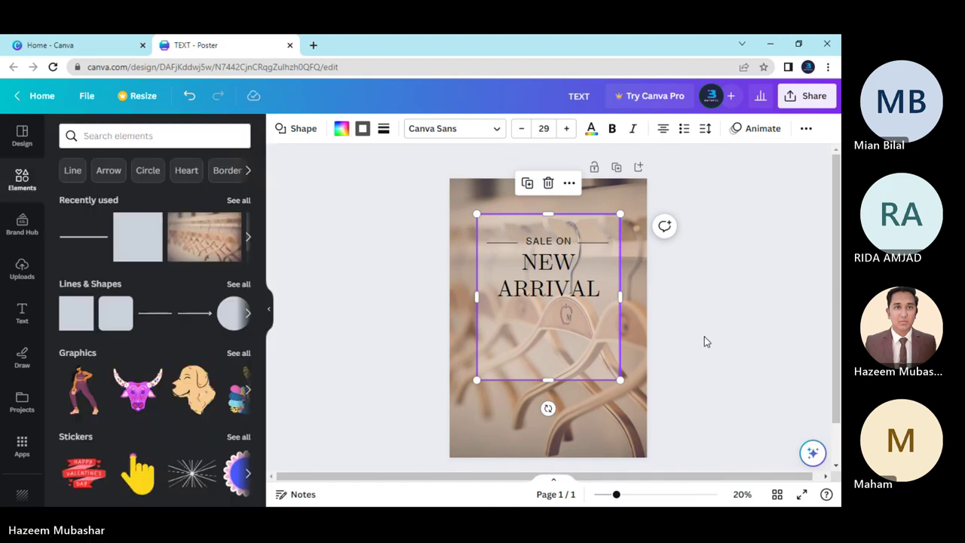
left_click(703, 336)
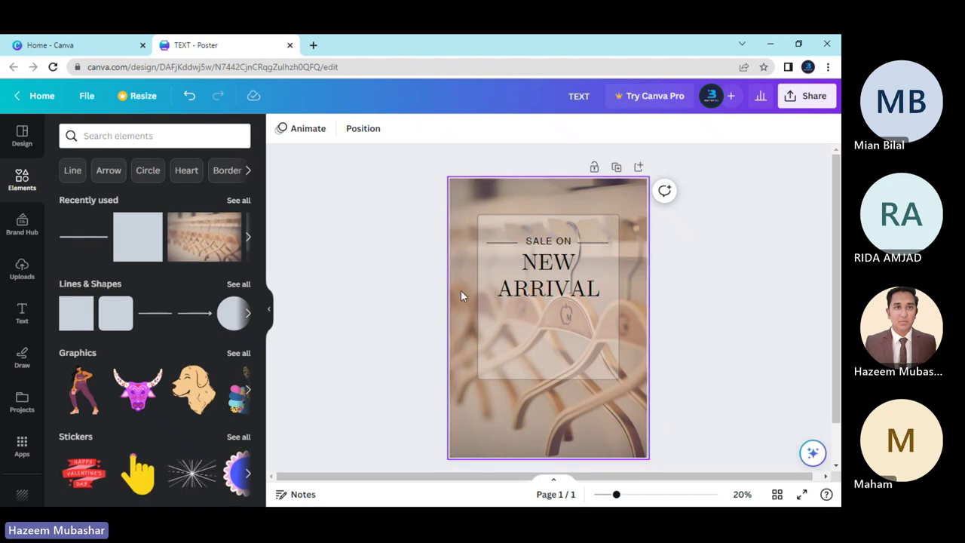
left_click(543, 242)
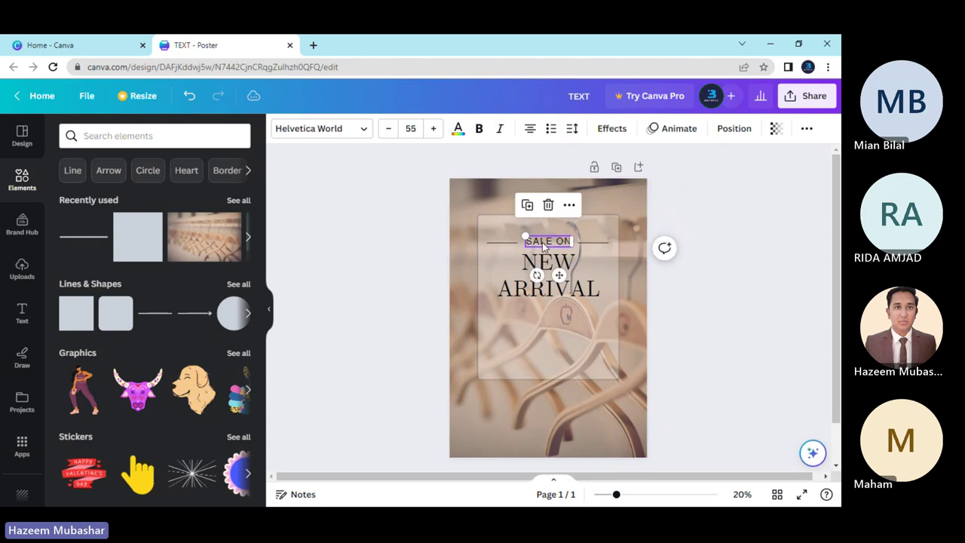
left_click(361, 129)
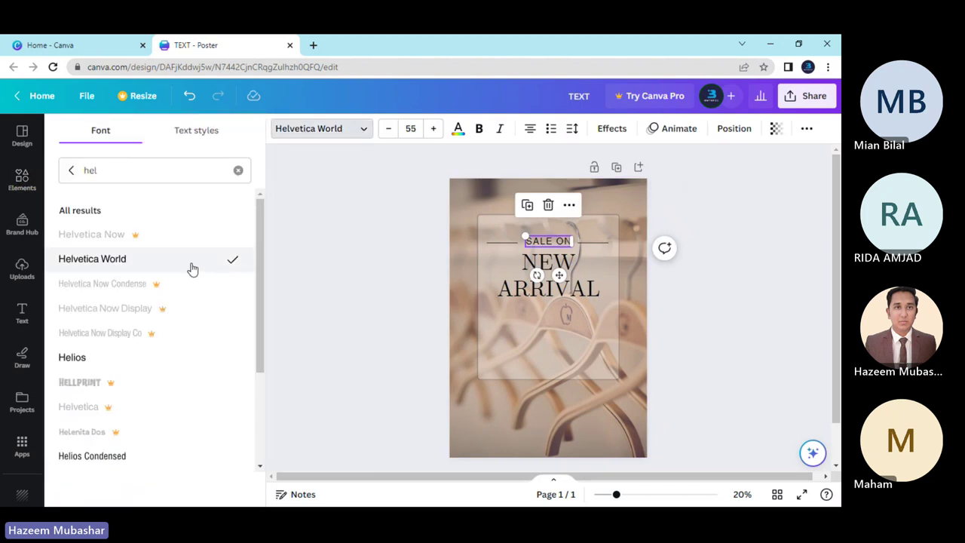
left_click(70, 170)
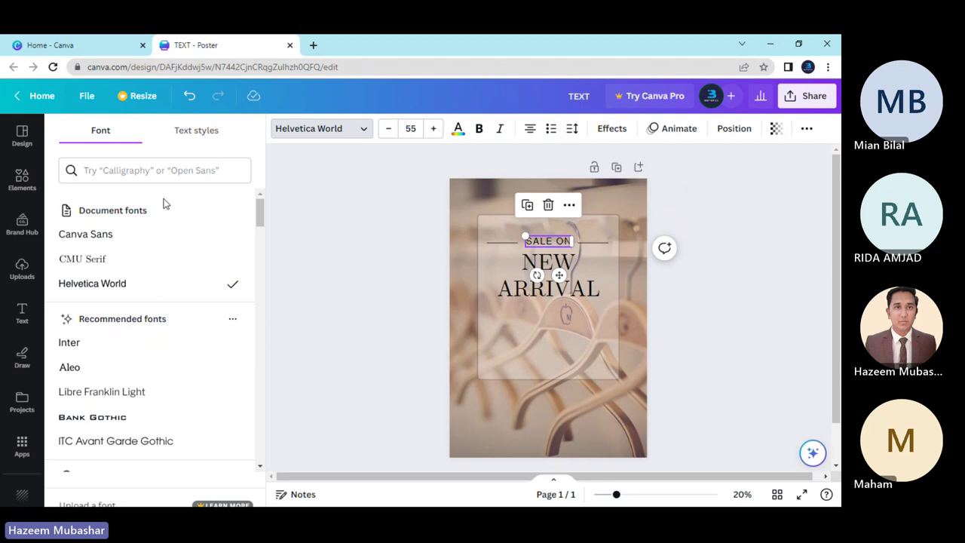
left_click(180, 260)
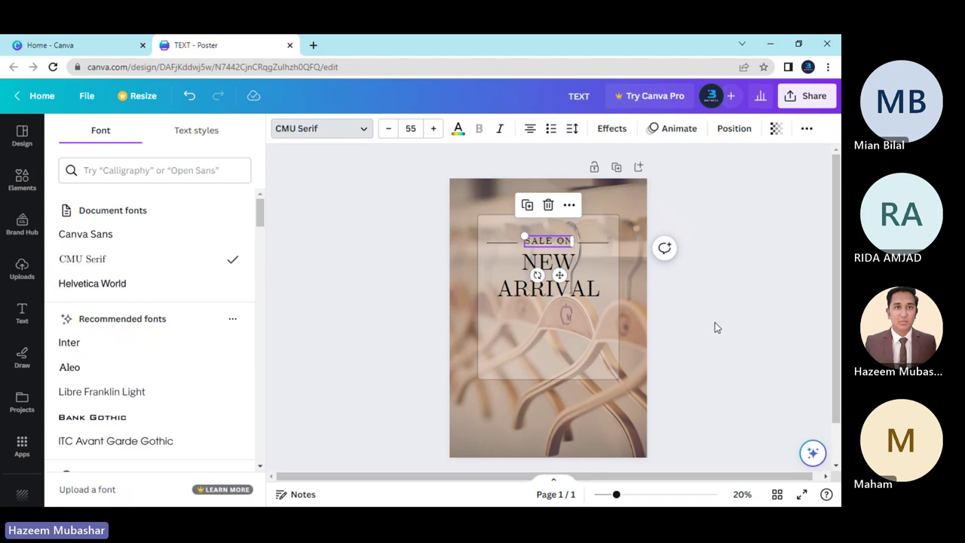
left_click(715, 324)
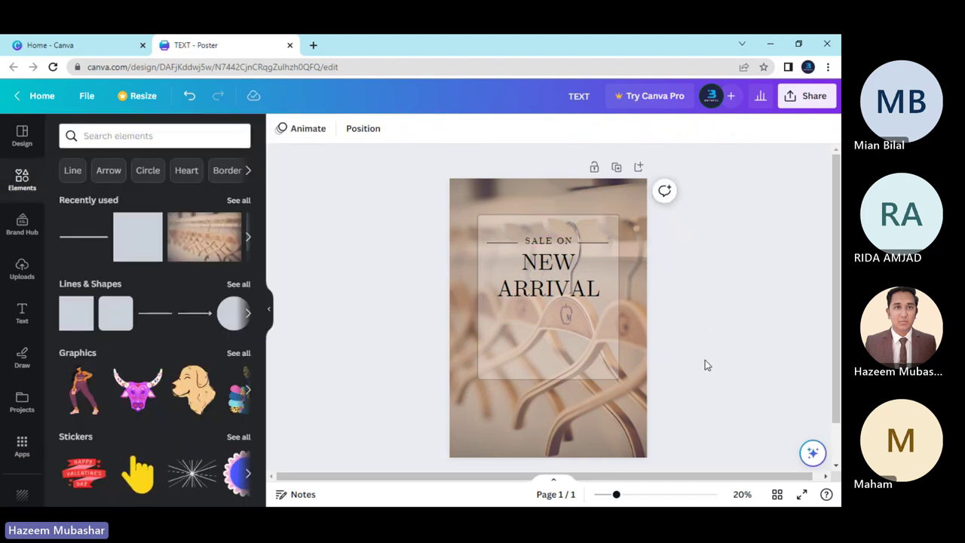
left_click_drag(621, 498, 634, 501)
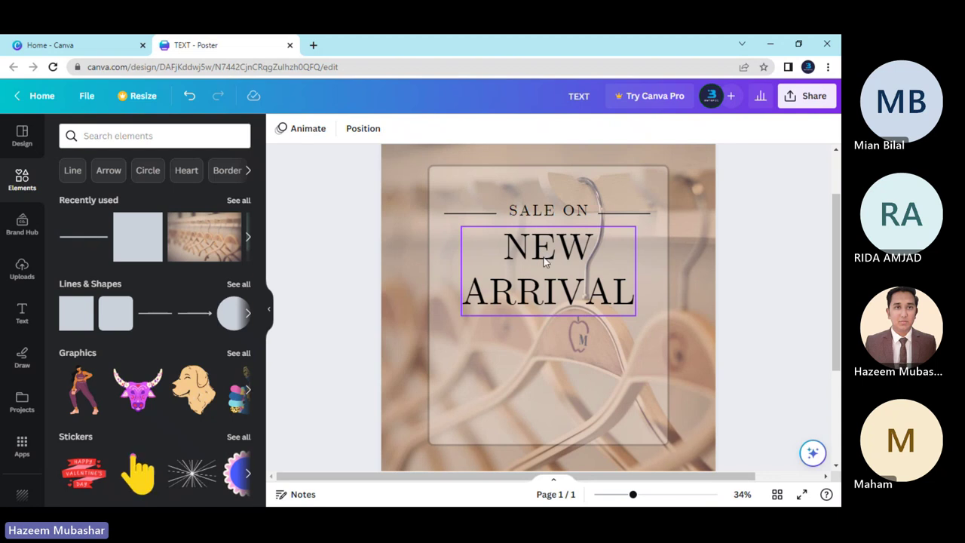
left_click(543, 211)
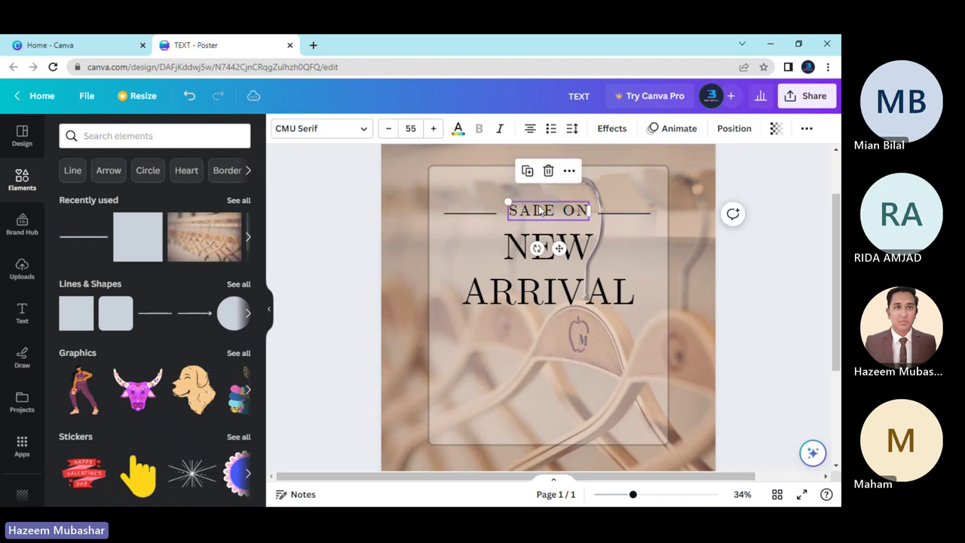
left_click(339, 133)
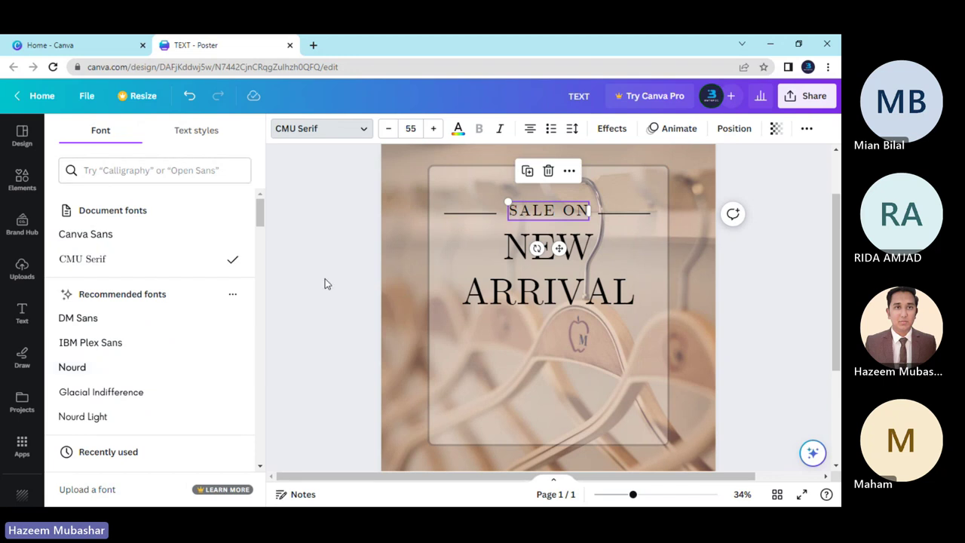
key("ctrl+z")
left_click(755, 320)
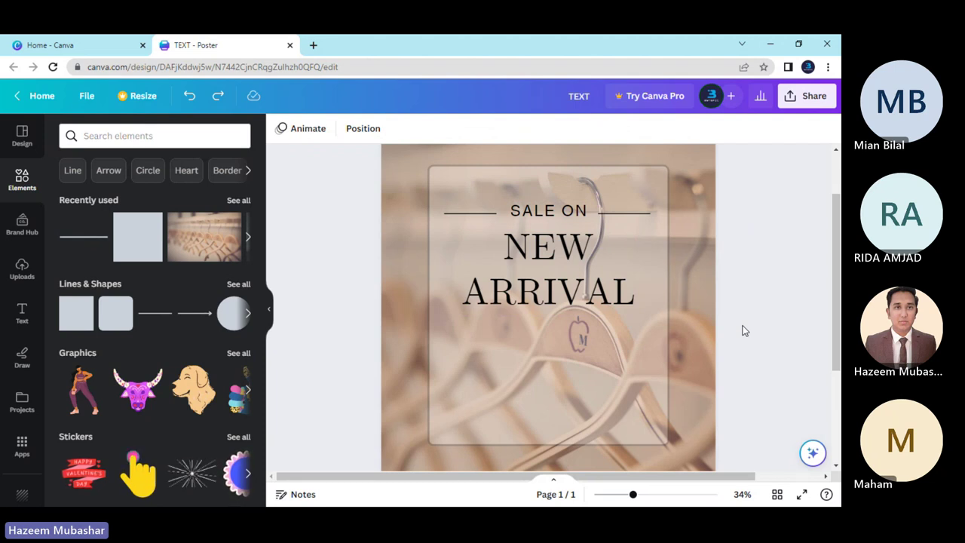
scroll(648, 385, "down", 2)
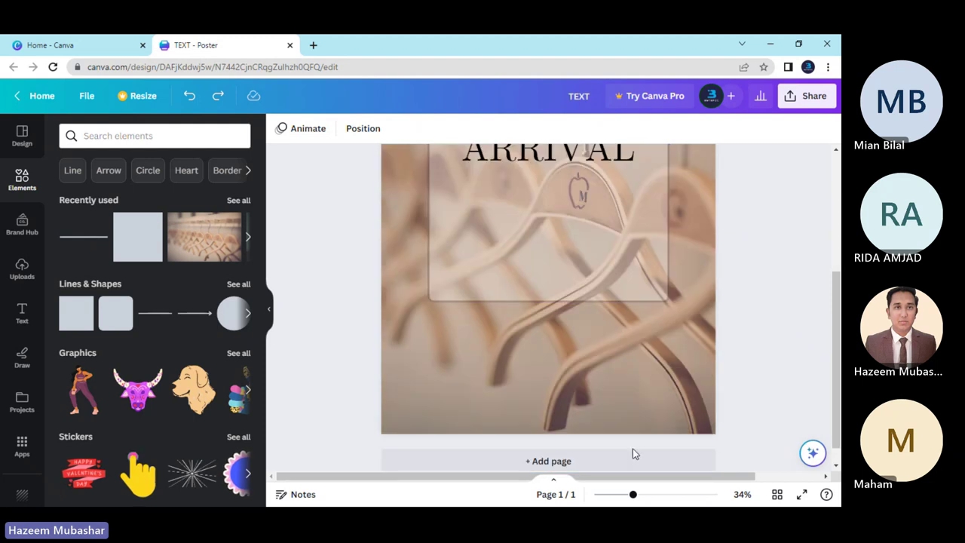
left_click_drag(633, 495, 618, 494)
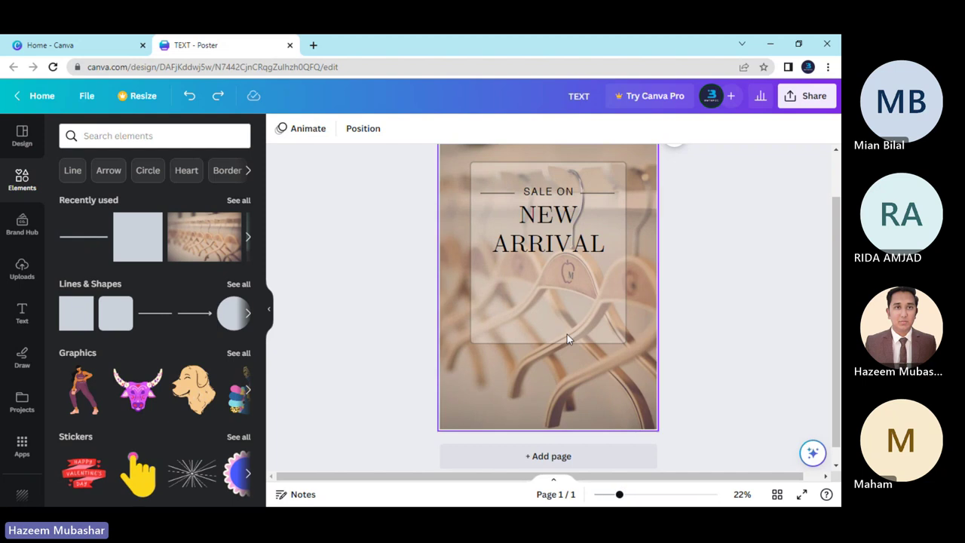
scroll(419, 323, "up", 1)
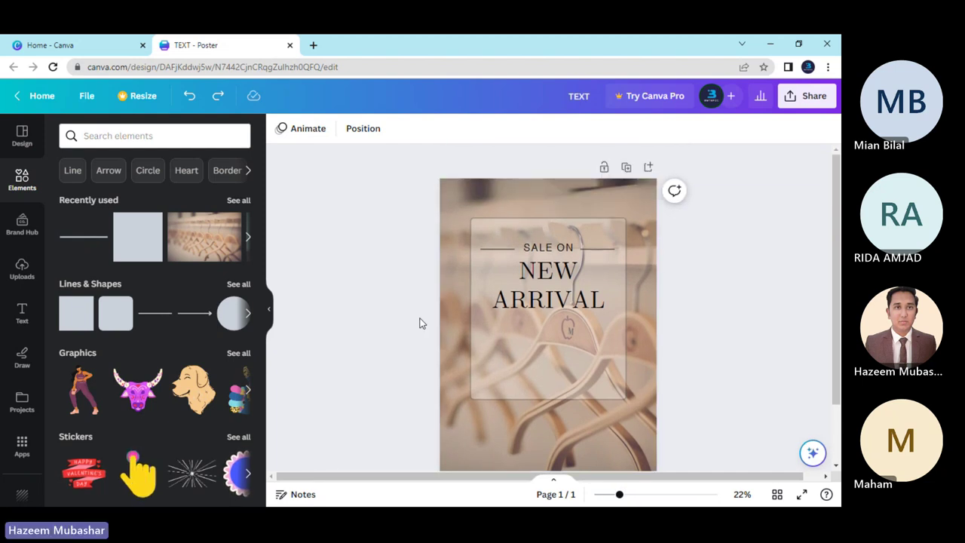
scroll(420, 322, "down", 2)
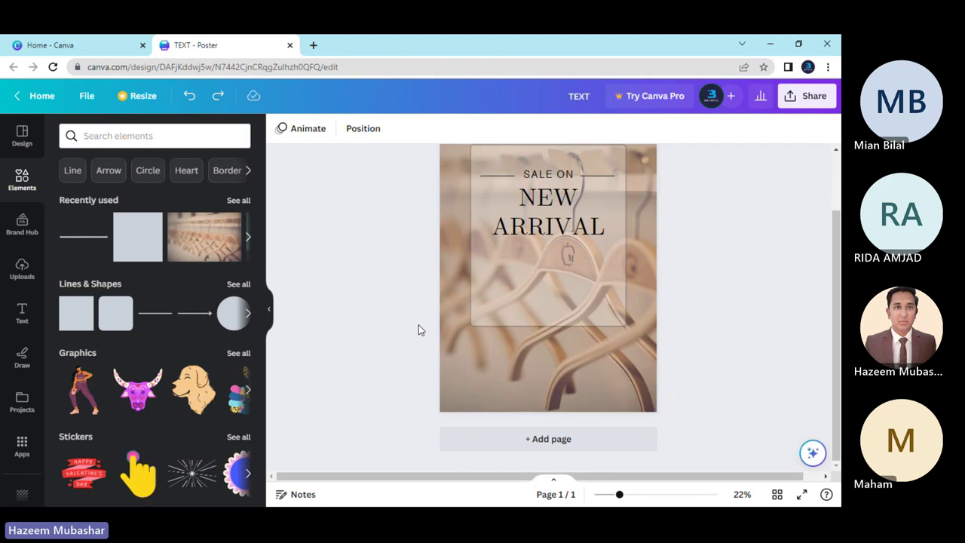
Duplicate the NEW ARRIVAL heading below it and change the copy's text to '50%'.
left_click(529, 217)
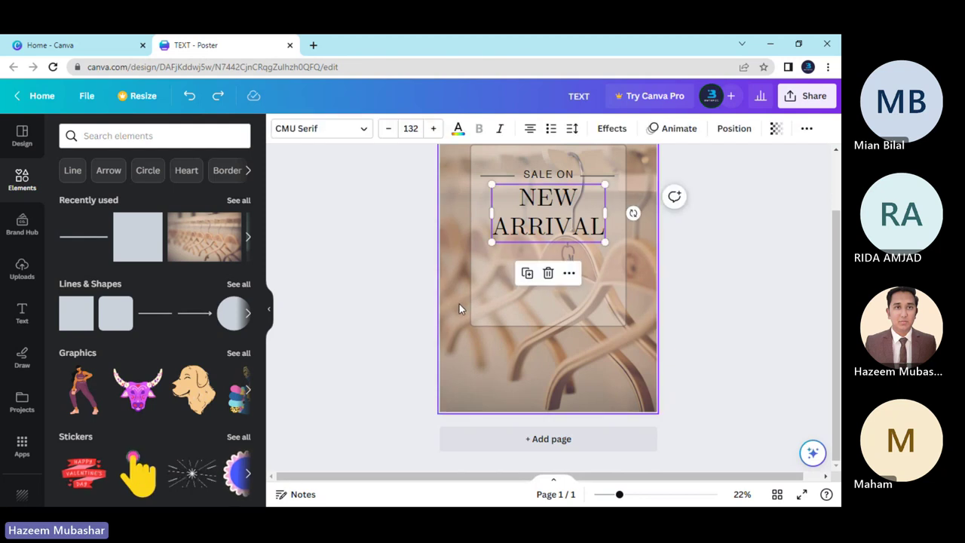
key("ctrl+d")
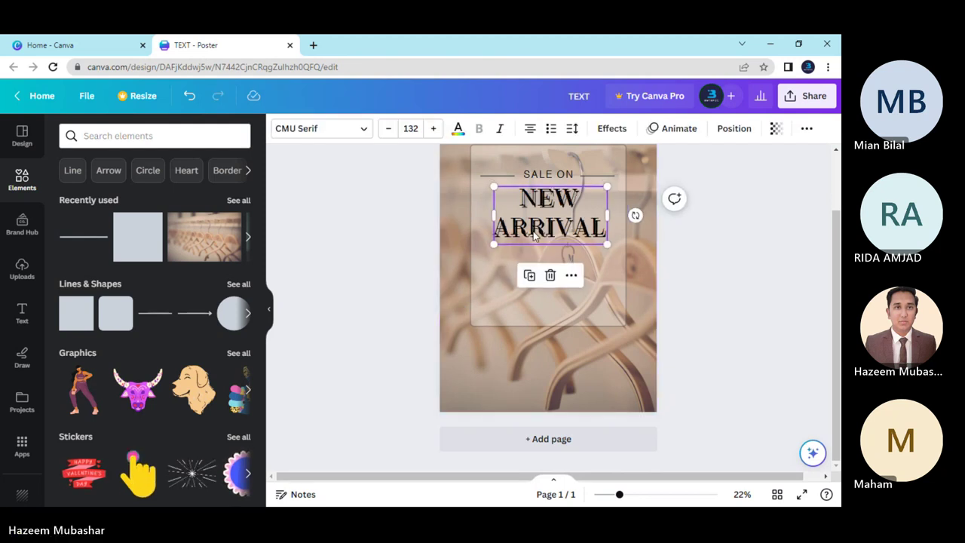
left_click_drag(530, 230, 530, 296)
double_click(531, 295)
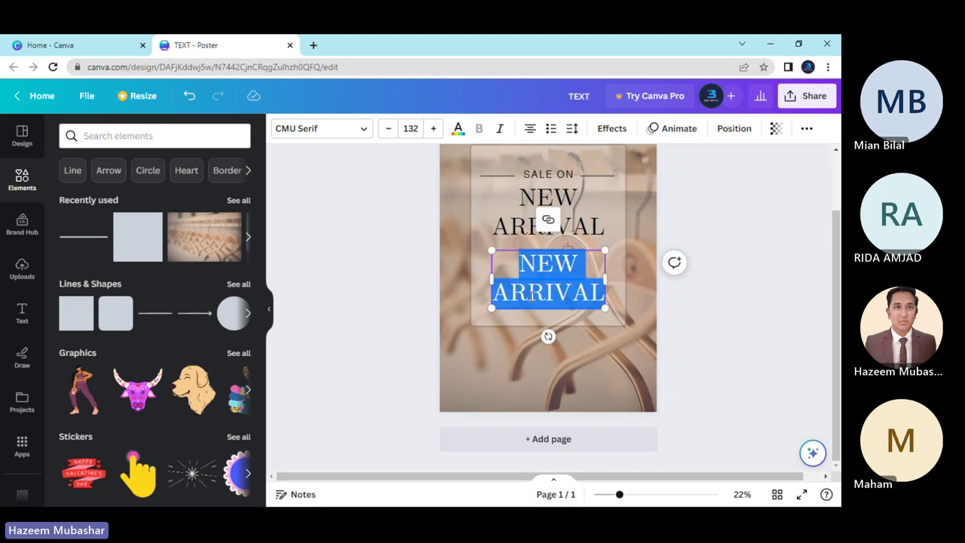
key("BackSpace")
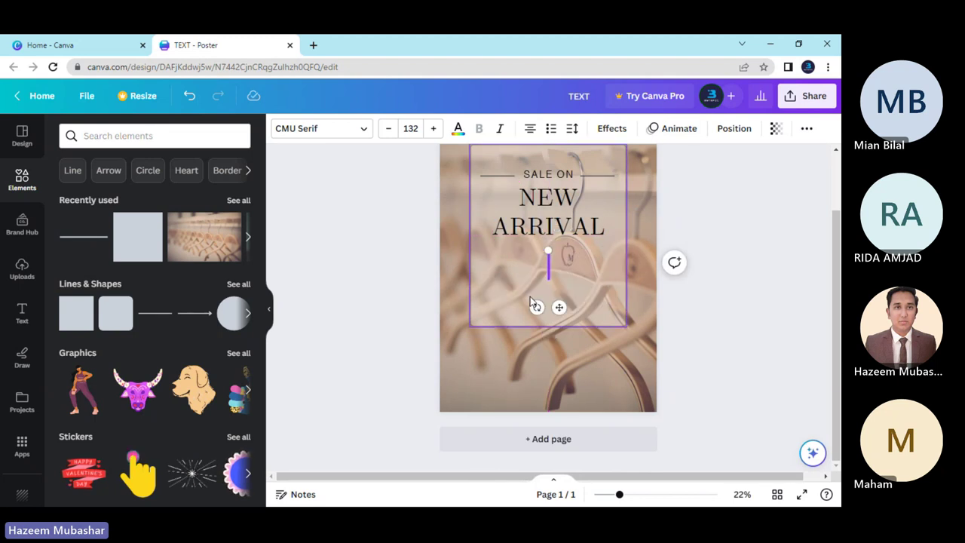
type("50%")
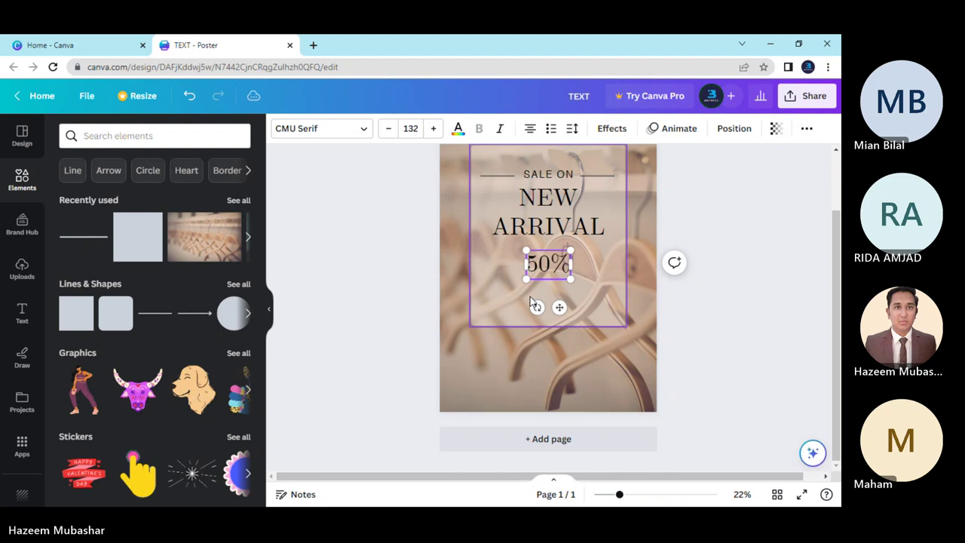
left_click(689, 333)
left_click_drag(559, 264, 552, 284)
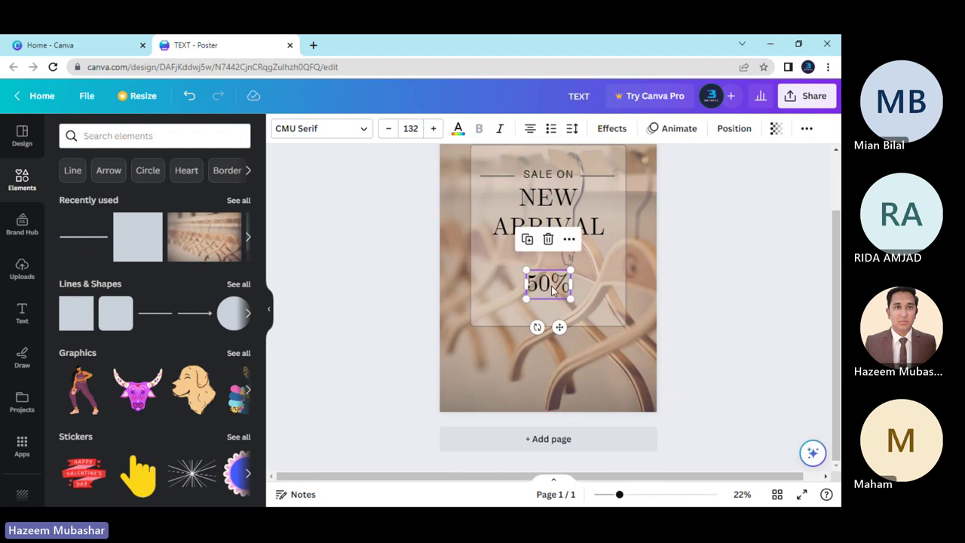
left_click(684, 327)
Copy the SALE ON text above 50% and rewrite it as 'SAVE UPTO'.
left_click(537, 176)
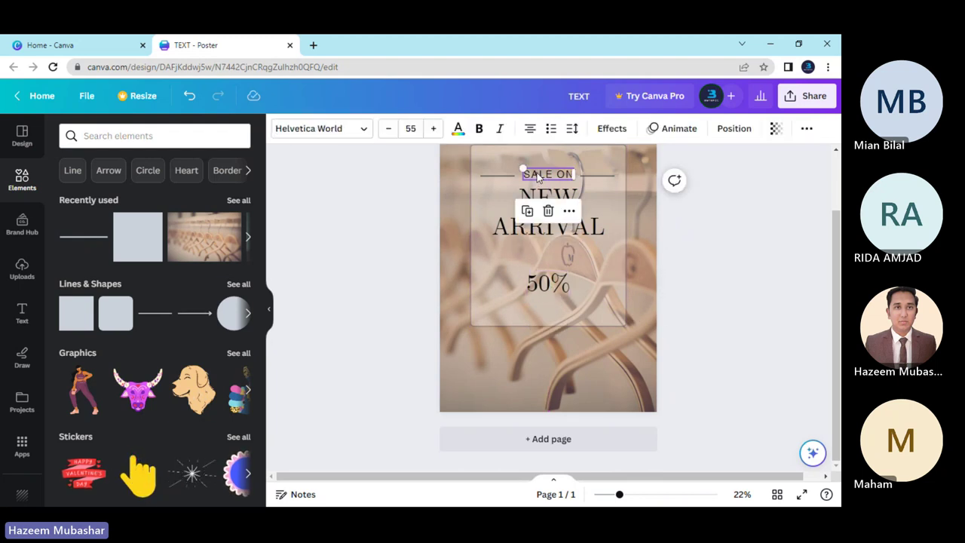
key("ctrl+c")
key("ctrl+v")
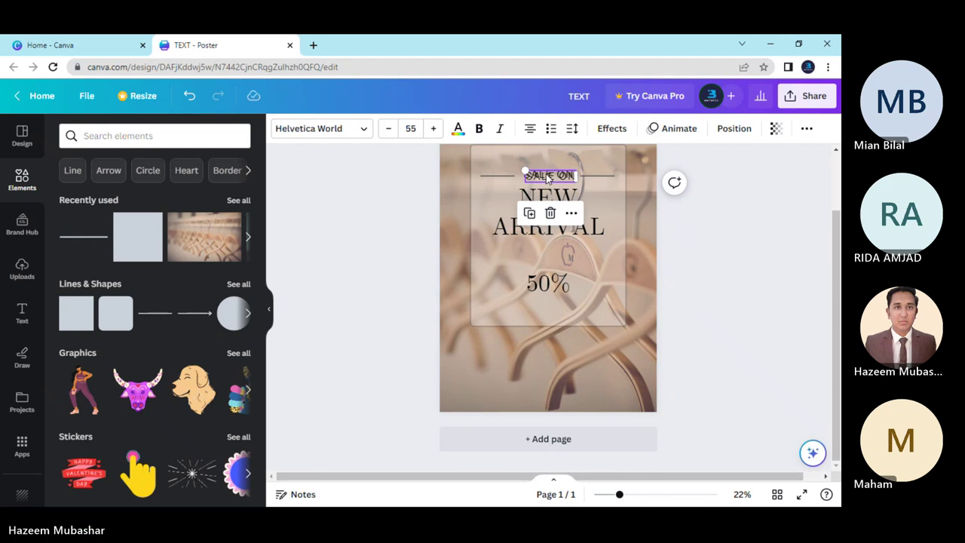
left_click_drag(541, 178, 547, 266)
double_click(547, 264)
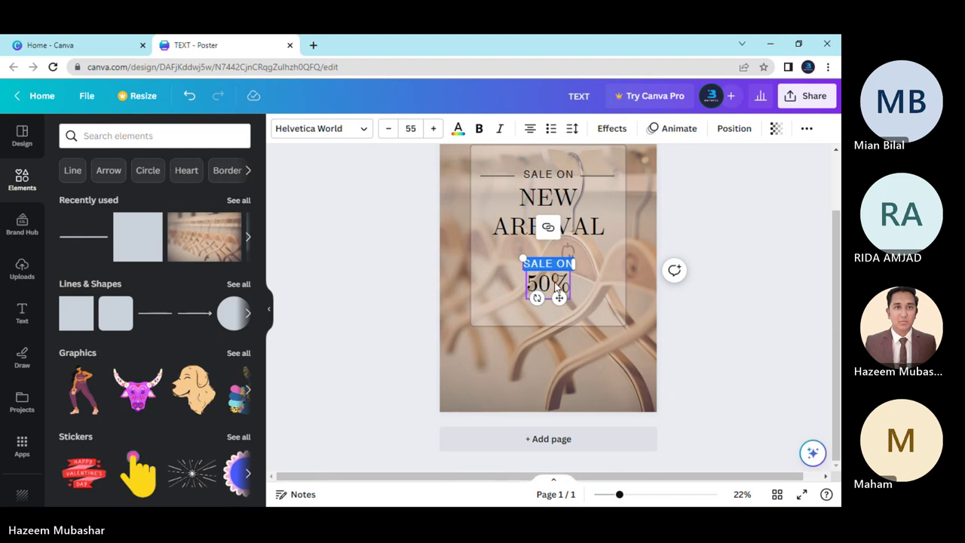
type("SAVE")
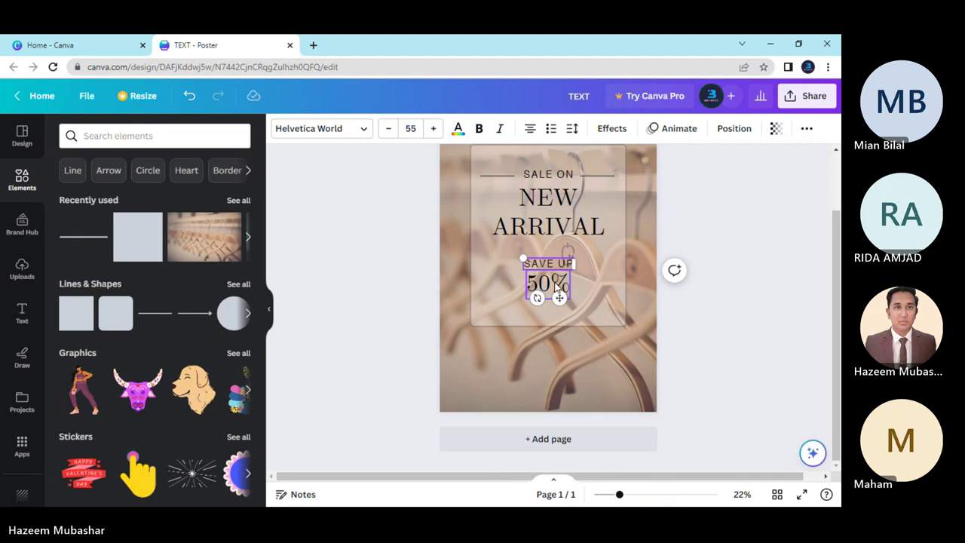
type("TO")
left_click(726, 319)
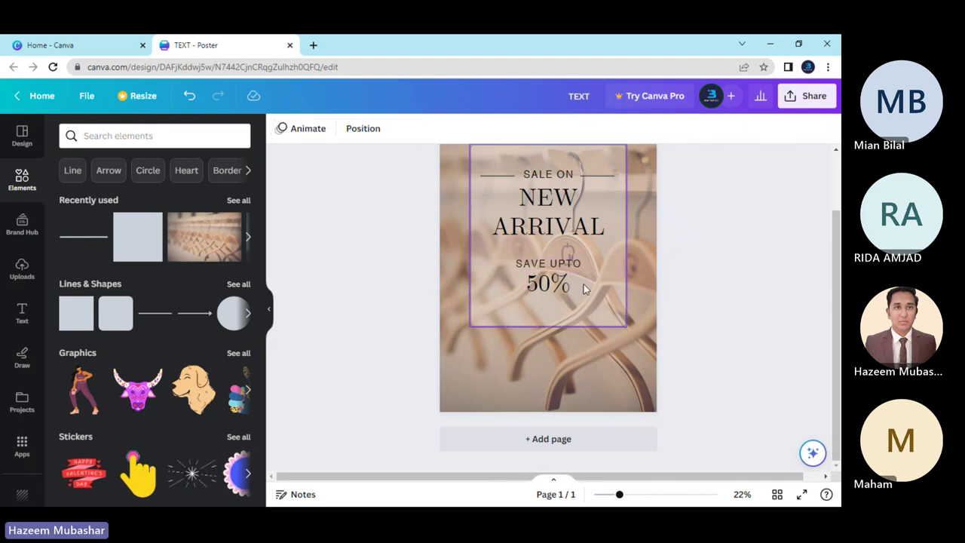
Shrink the SAVE UPTO text from size 55 to 41.
left_click(543, 266)
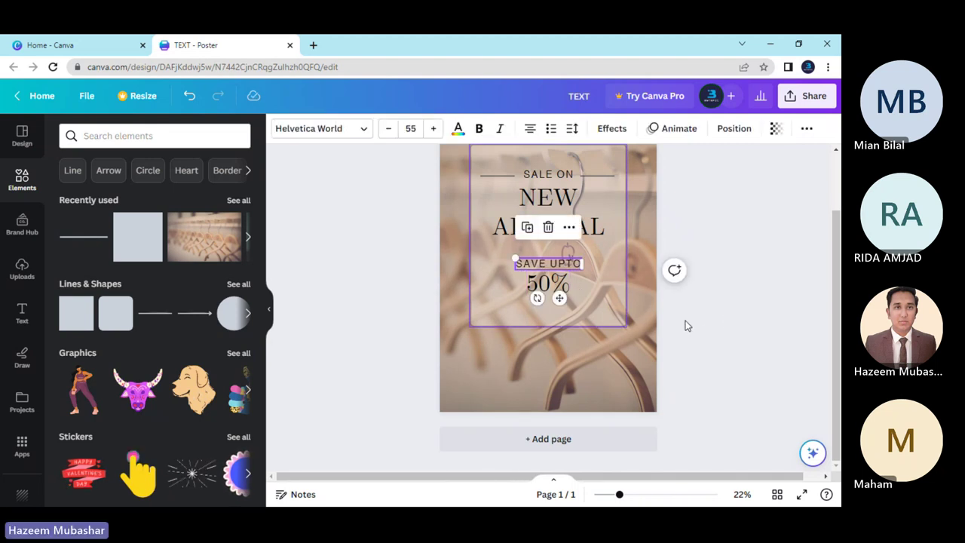
left_click(684, 322)
left_click(530, 285)
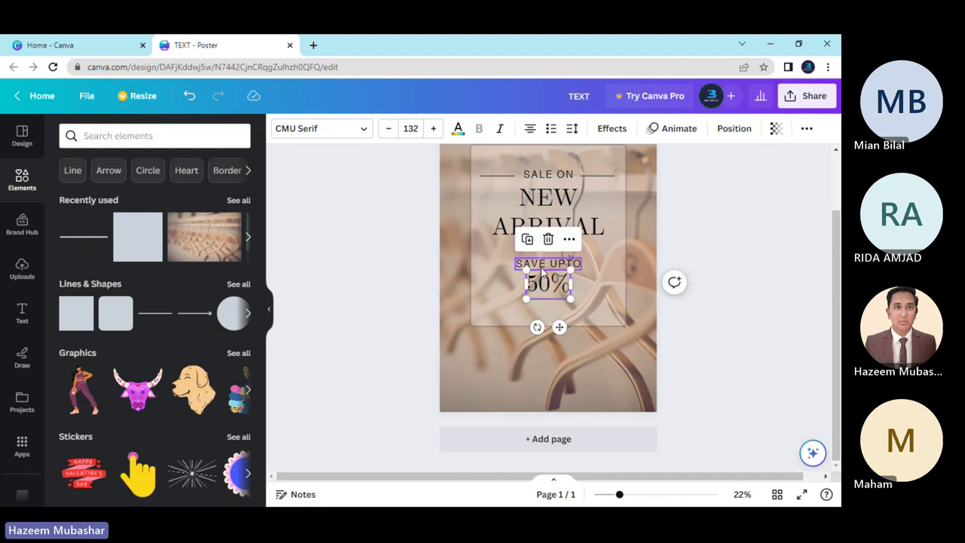
left_click(542, 267)
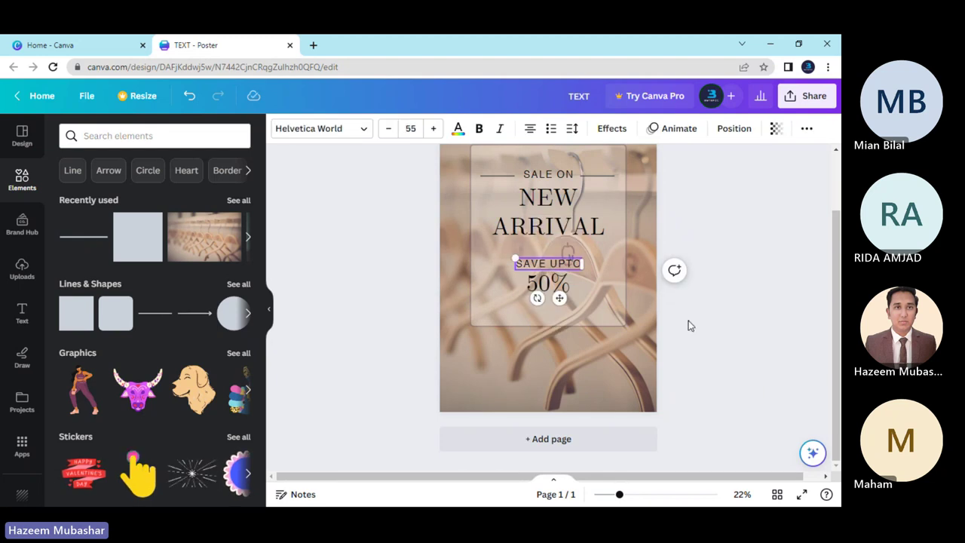
left_click(687, 321)
left_click(555, 267)
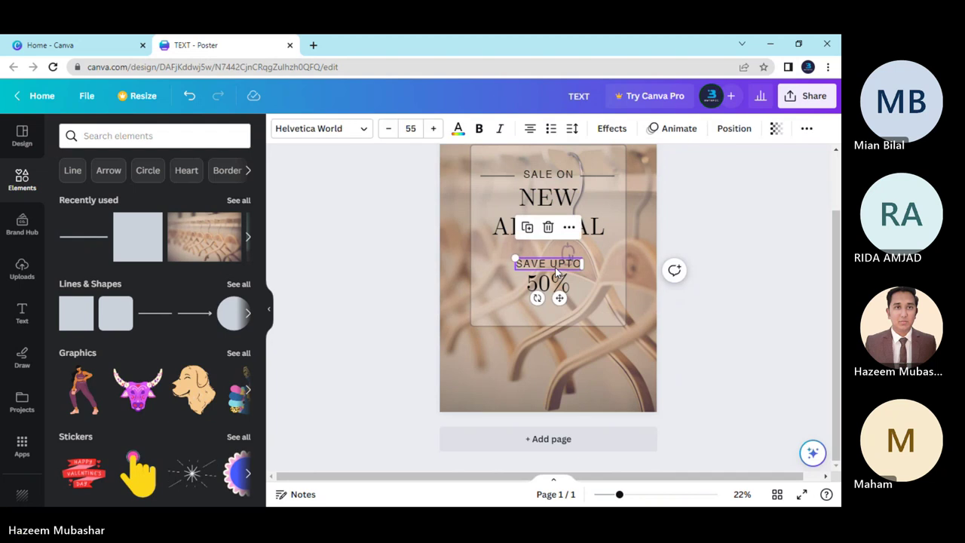
left_click_drag(385, 134, 385, 135)
Make SAVE UPTO bold and set its letter spacing to 0.
left_click(703, 352)
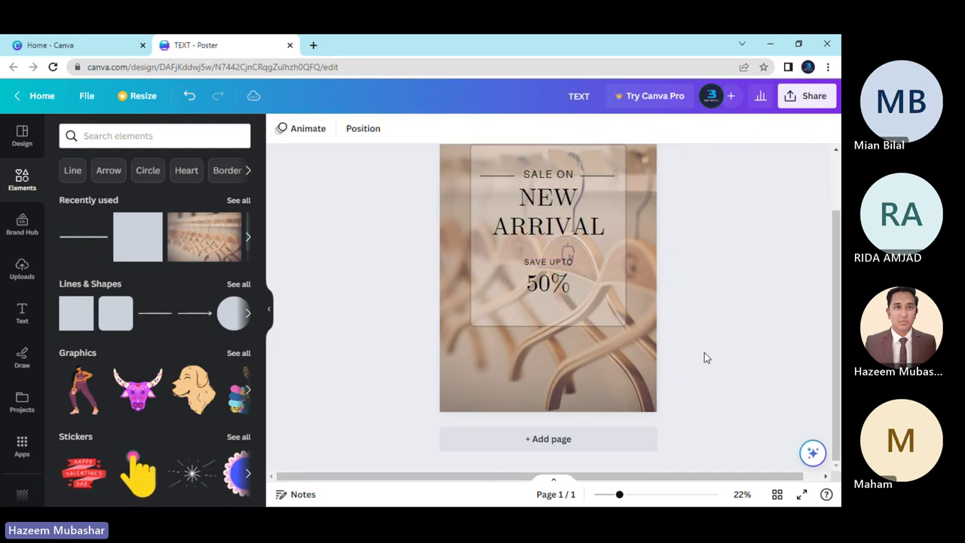
left_click(548, 261)
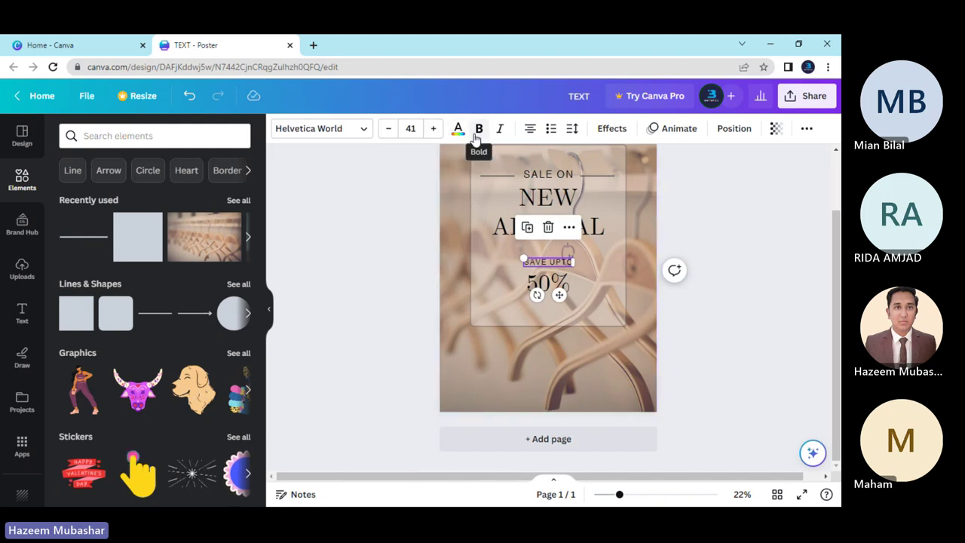
left_click(479, 129)
left_click(415, 279)
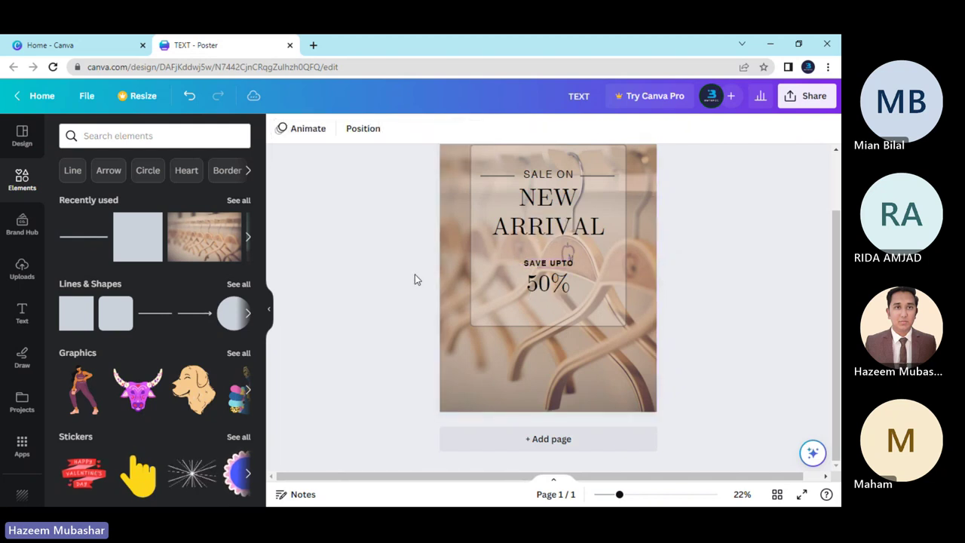
left_click(548, 262)
left_click(570, 128)
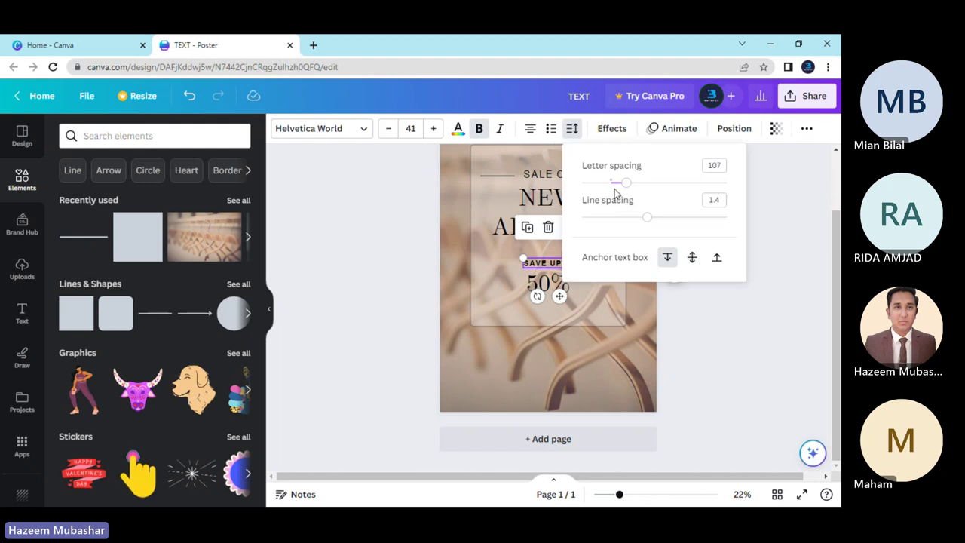
left_click_drag(624, 186, 607, 185)
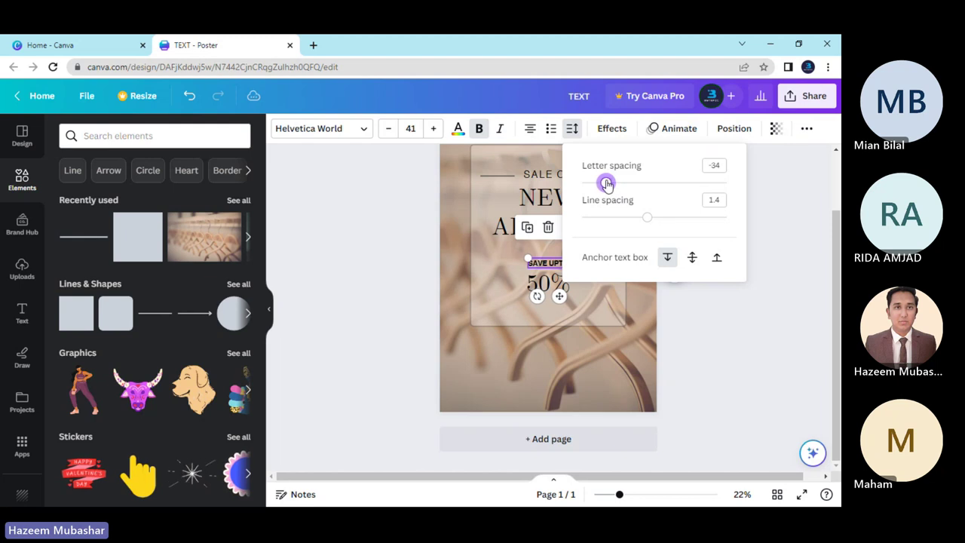
left_click(745, 351)
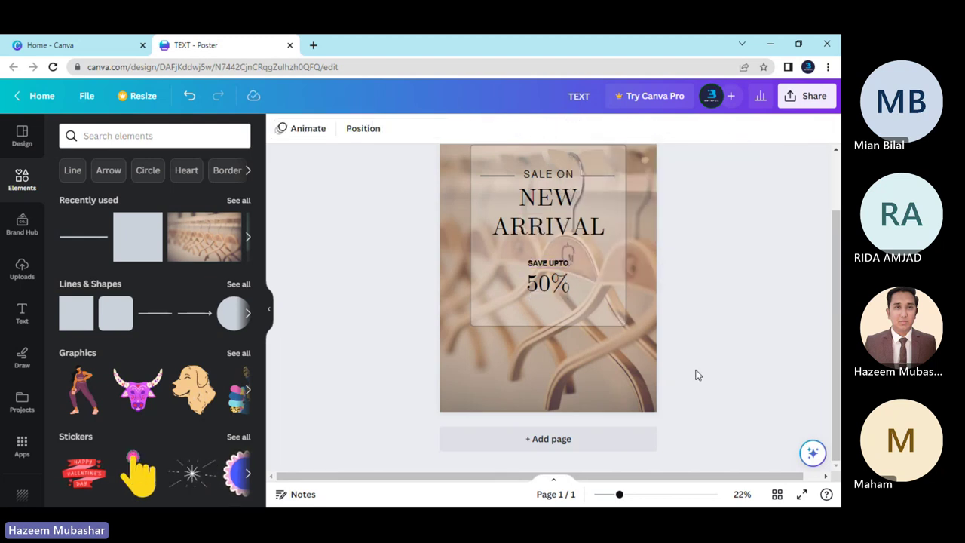
Inspect the 50% text and restore SAVE UPTO's bold with an undo.
left_click(543, 283)
left_click(543, 281)
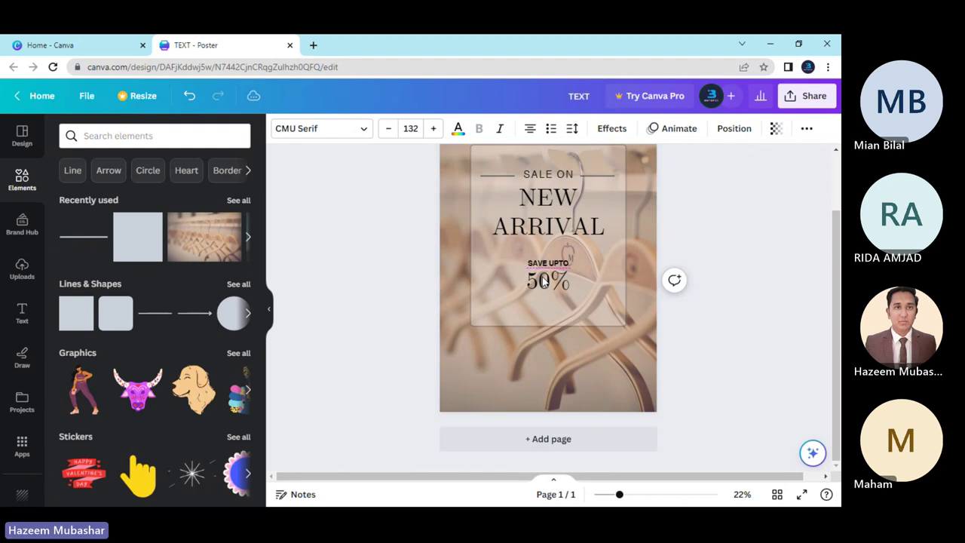
left_click(543, 281)
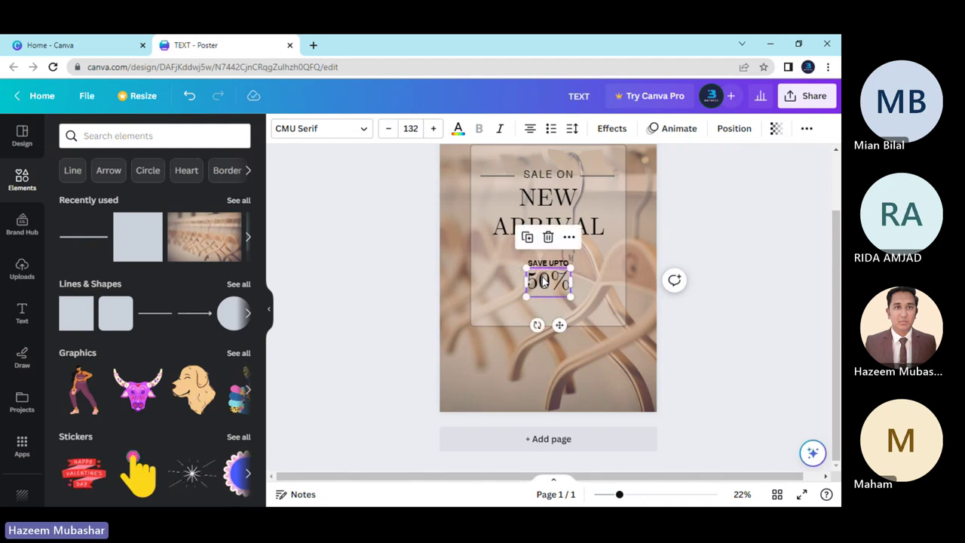
left_click(407, 300)
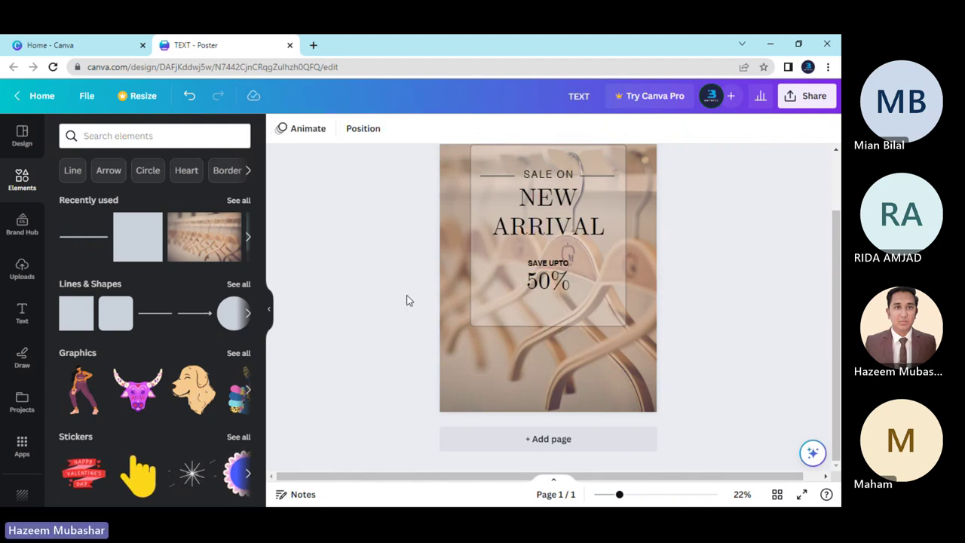
left_click_drag(527, 262, 570, 263)
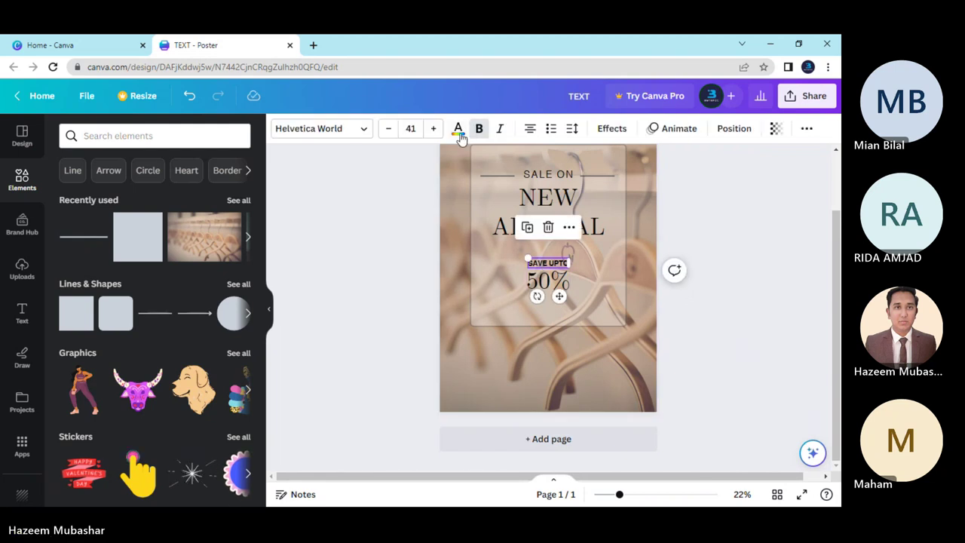
left_click(395, 304)
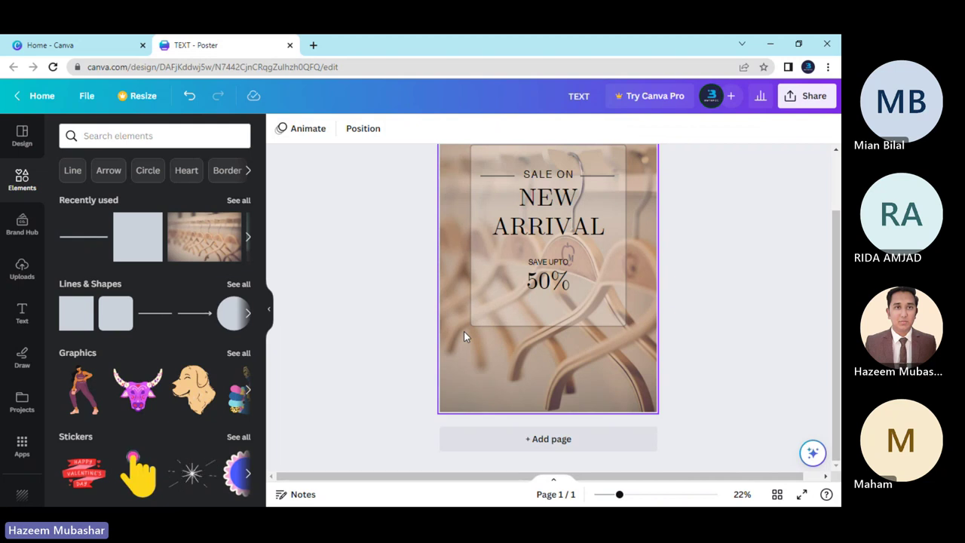
key("ctrl+z")
left_click(547, 285)
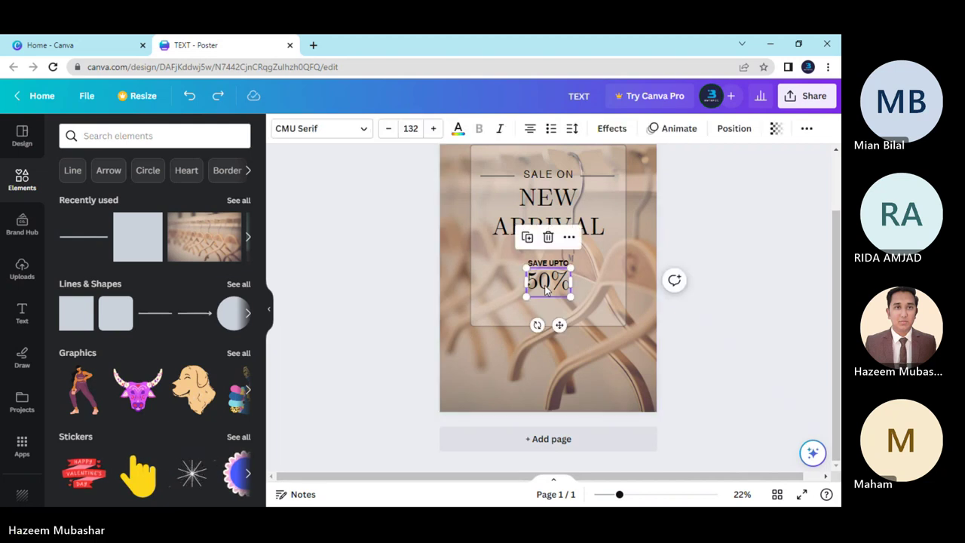
left_click(547, 289)
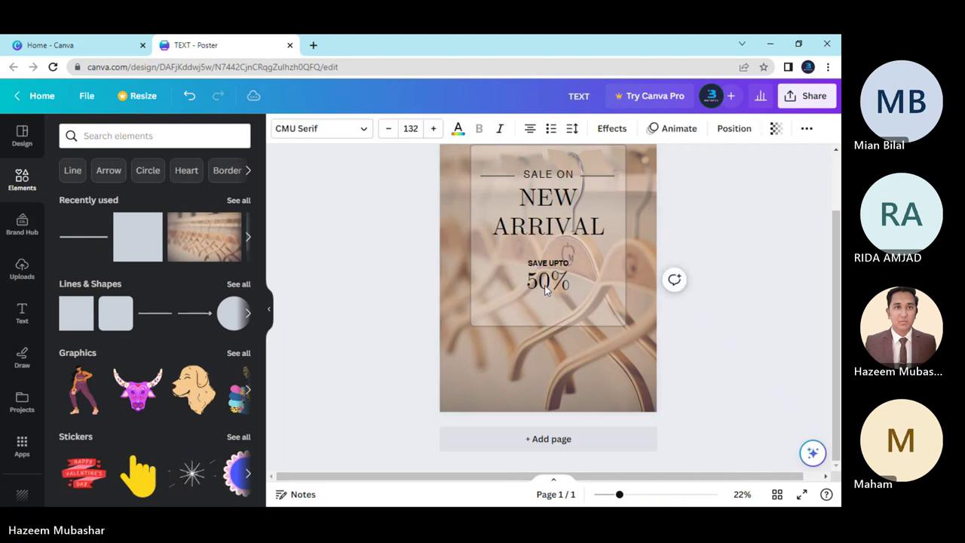
key("Escape")
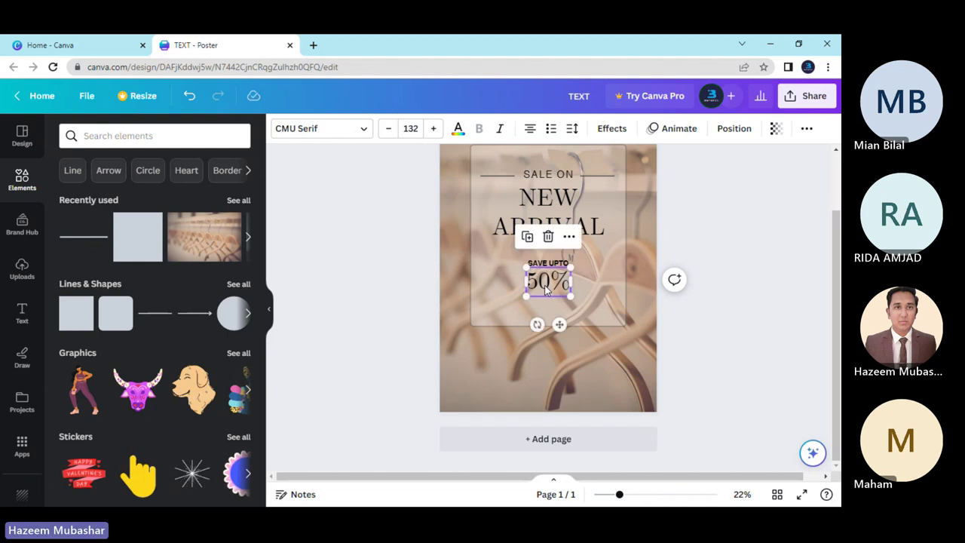
left_click(714, 355)
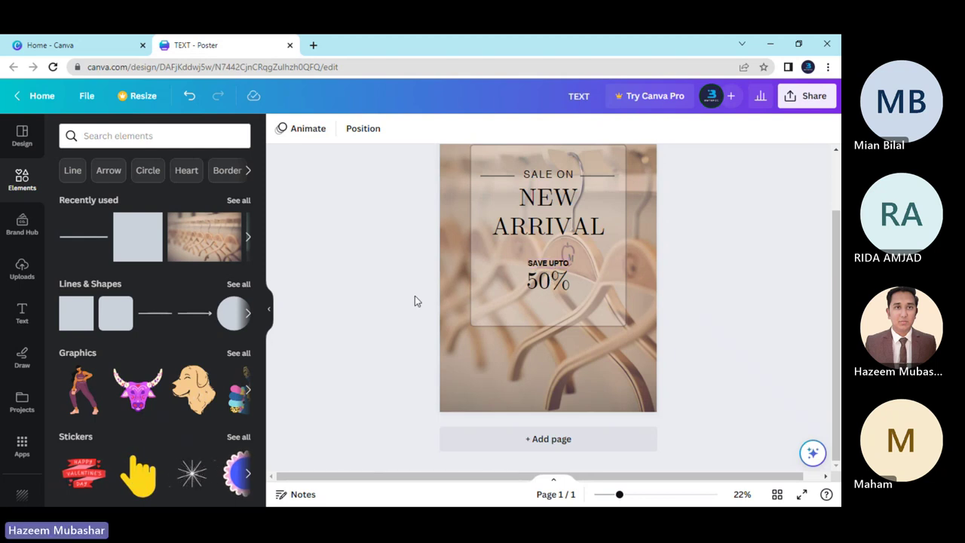
Copy the short line beside SALE ON into place just above SAVE UPTO.
scroll(415, 300, "up", 1)
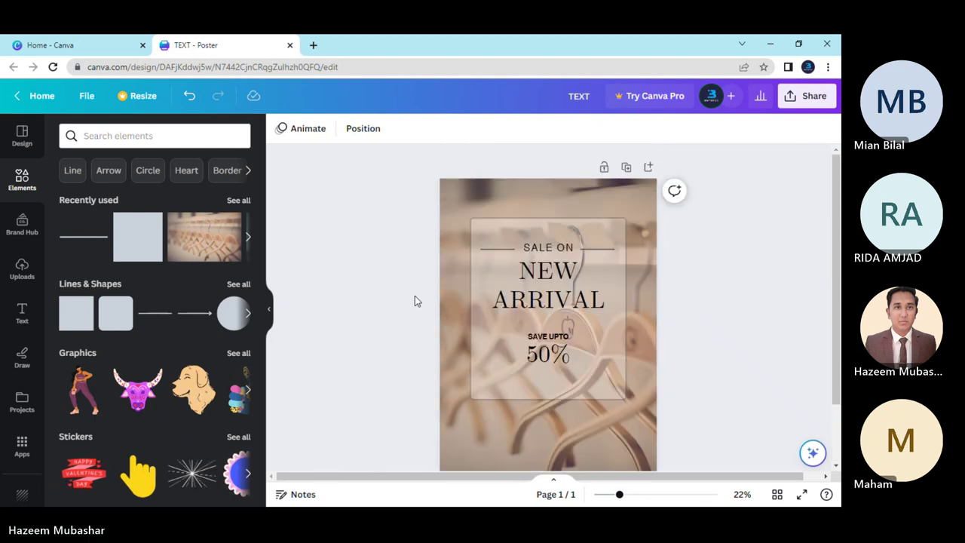
left_click(600, 249)
left_click_drag(608, 278, 558, 354)
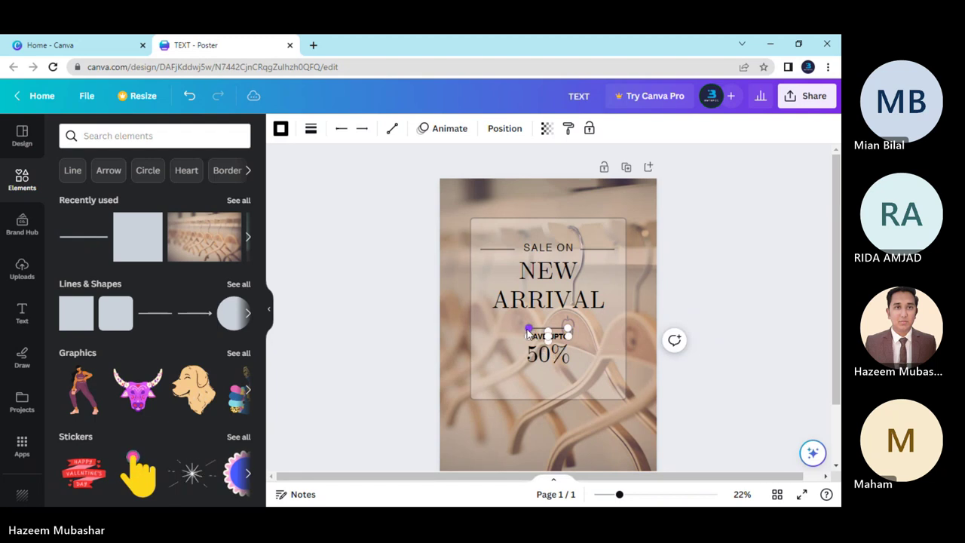
left_click(684, 379)
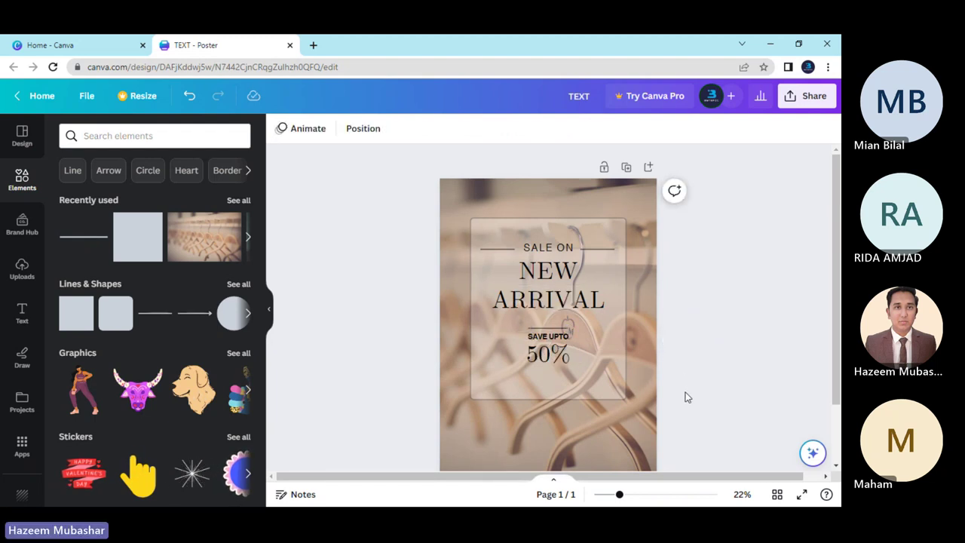
Duplicate that line and set the copy just below 50%.
scroll(630, 382, "down", 1)
scroll(630, 382, "up", 1)
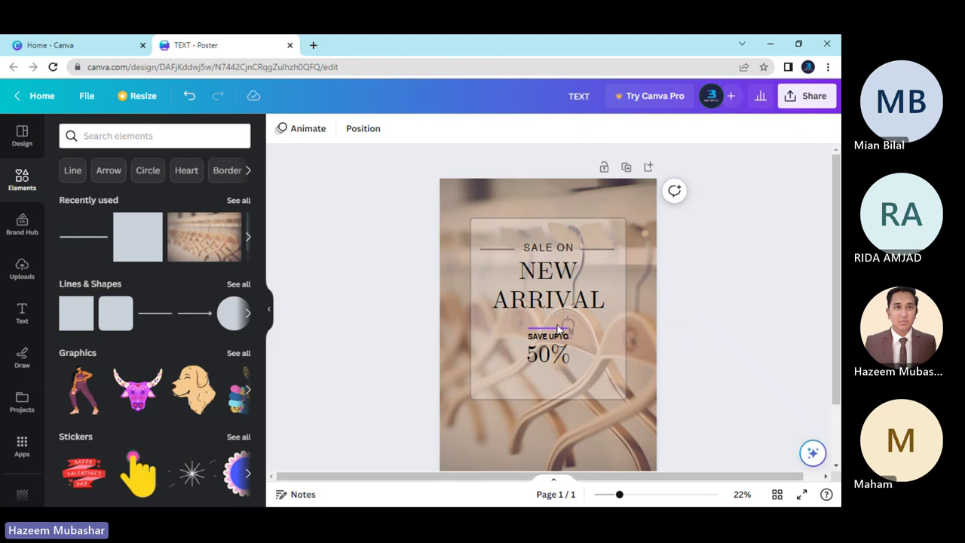
left_click(558, 333)
left_click_drag(554, 361, 555, 398)
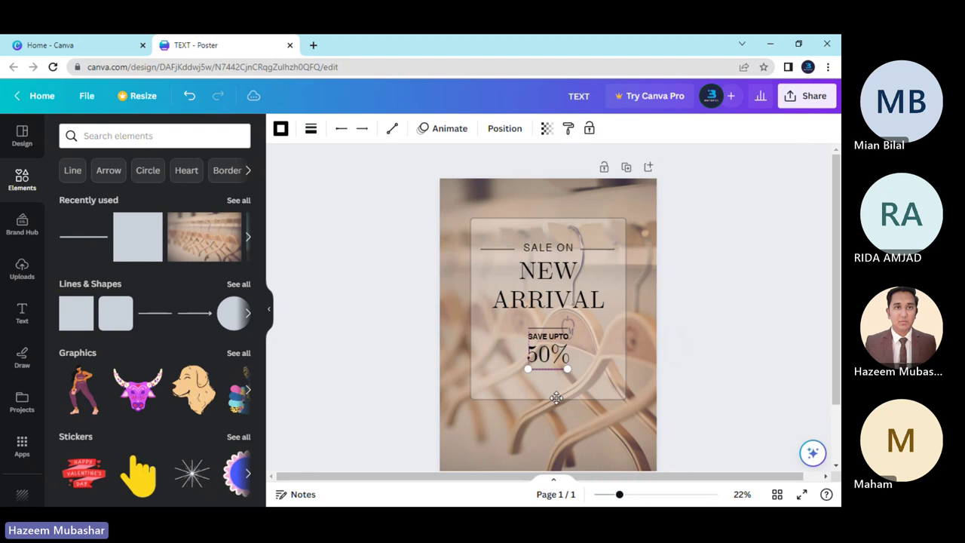
left_click_drag(557, 394, 556, 397)
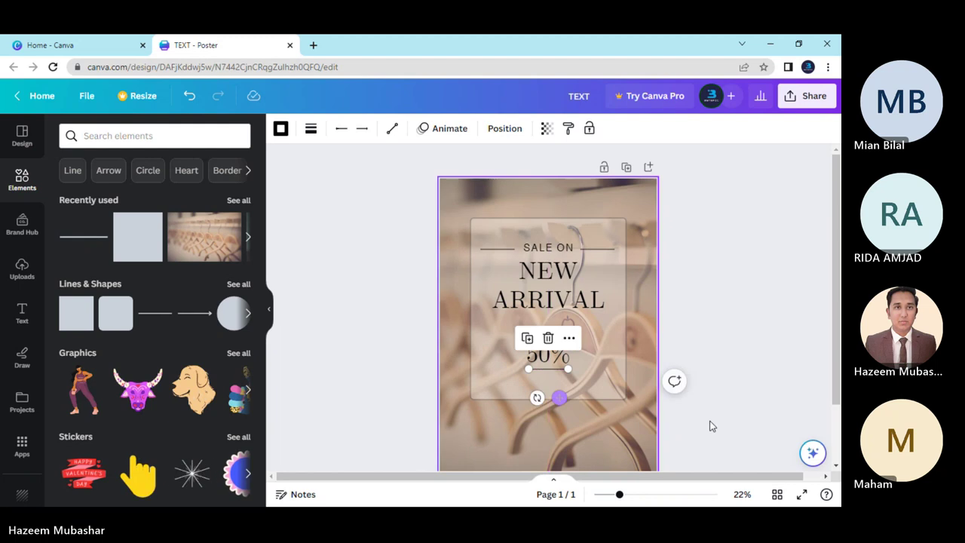
Move SAVE UPTO and 50% toward the panel's right side, then undo that move.
left_click(714, 426)
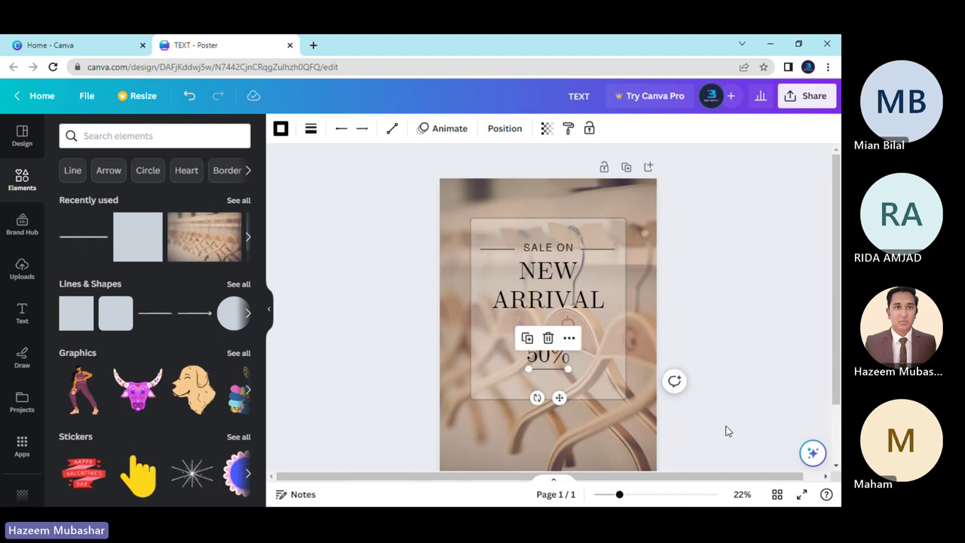
scroll(683, 422, "down", 2)
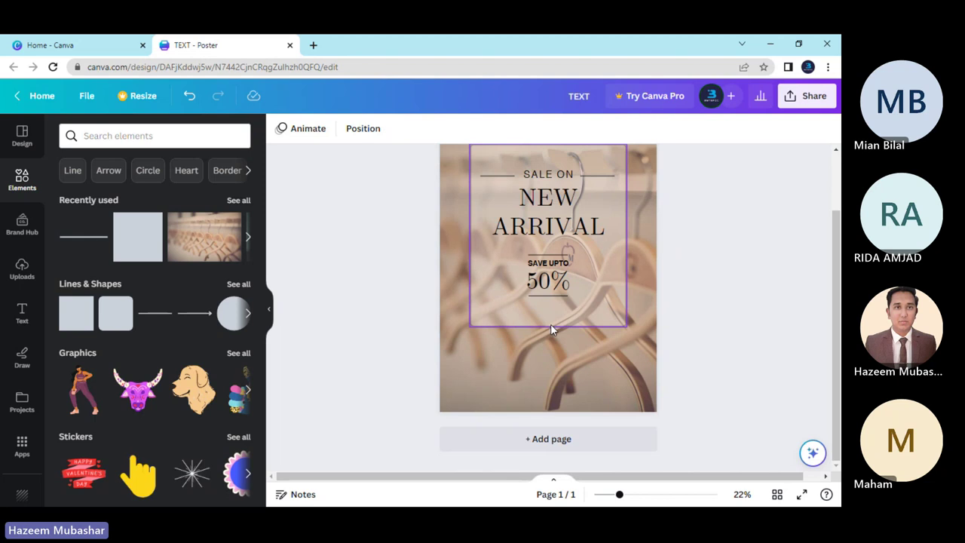
left_click(535, 259)
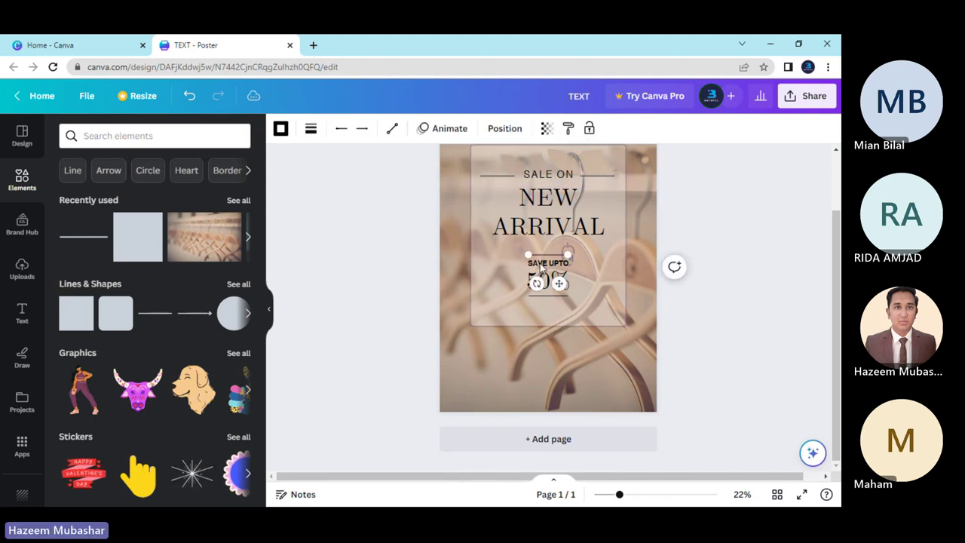
key("Escape")
left_click(545, 282)
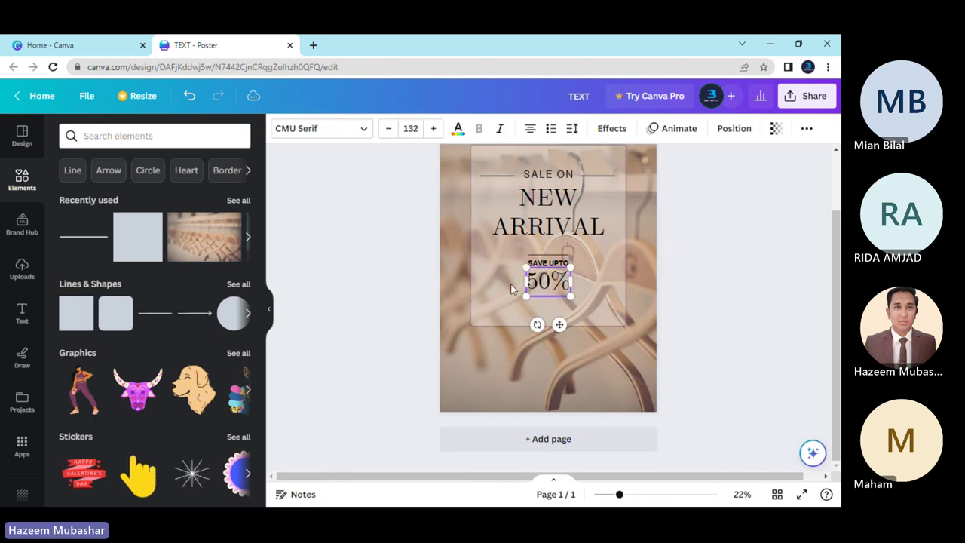
left_click(544, 264)
double_click(544, 264)
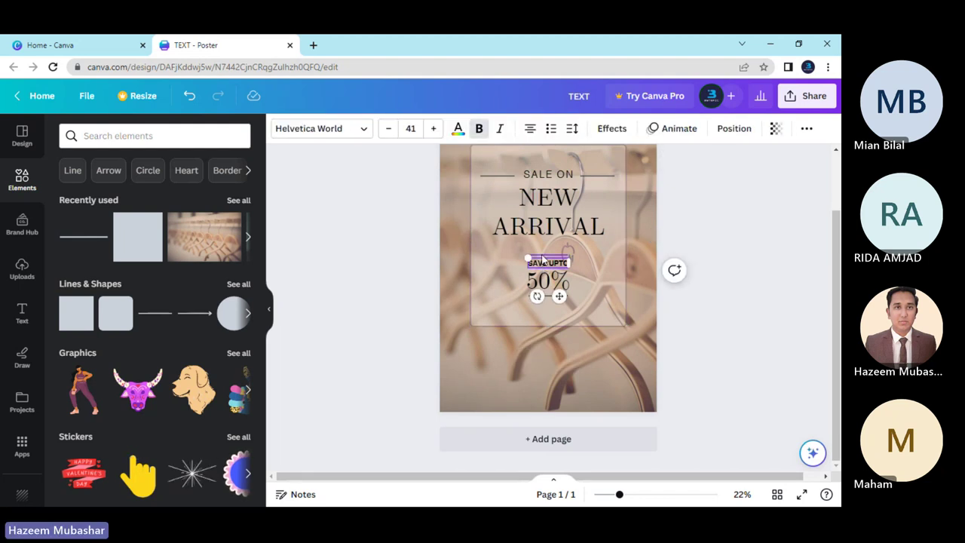
left_click(547, 281, "shift")
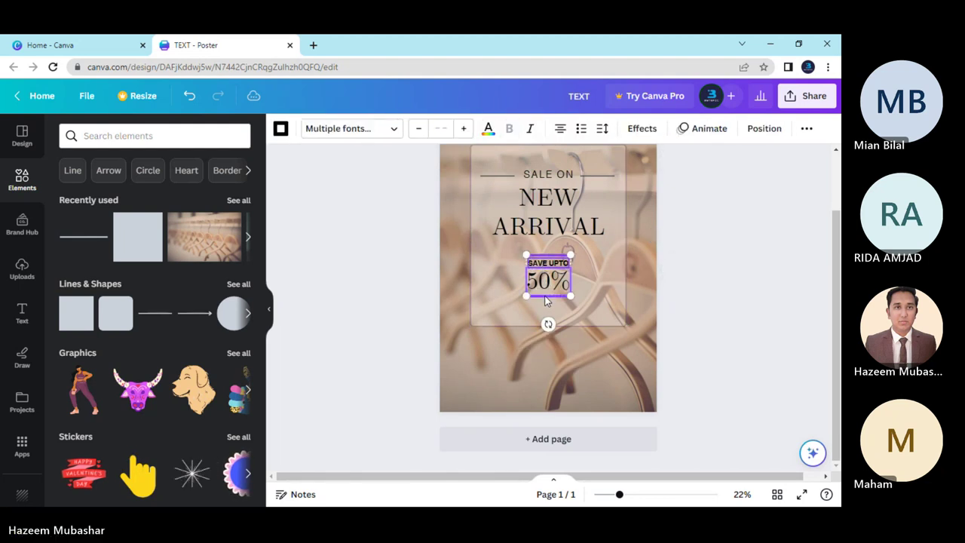
left_click_drag(547, 284, 588, 278)
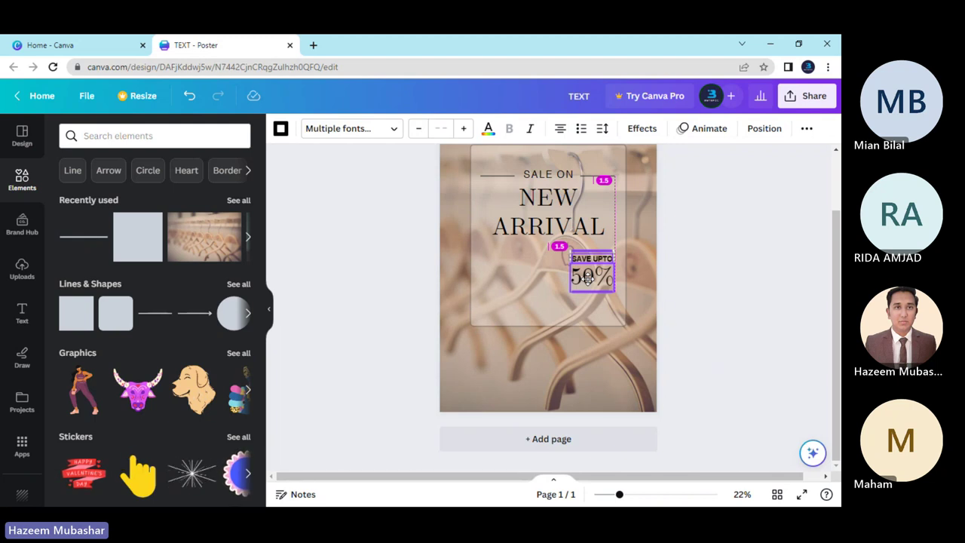
left_click_drag(588, 278, 586, 277)
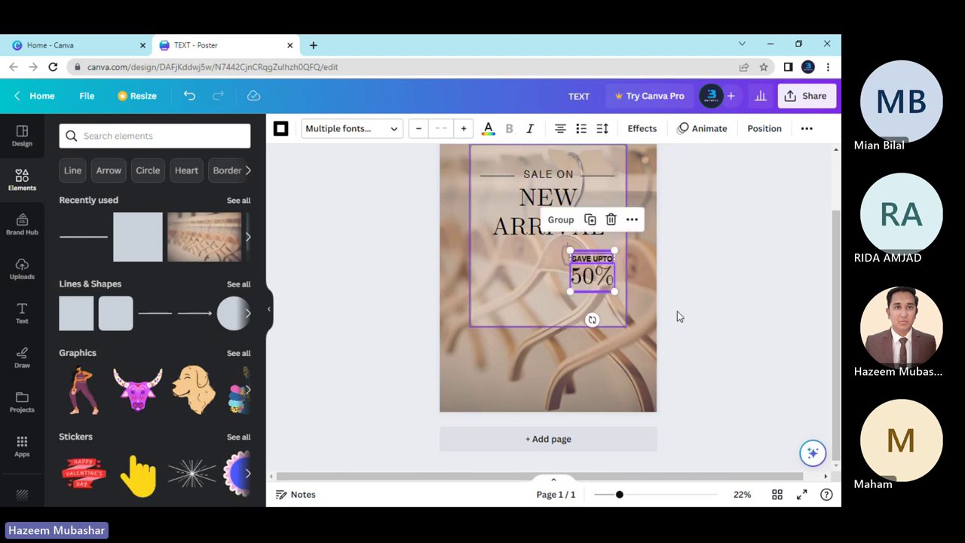
left_click(708, 317)
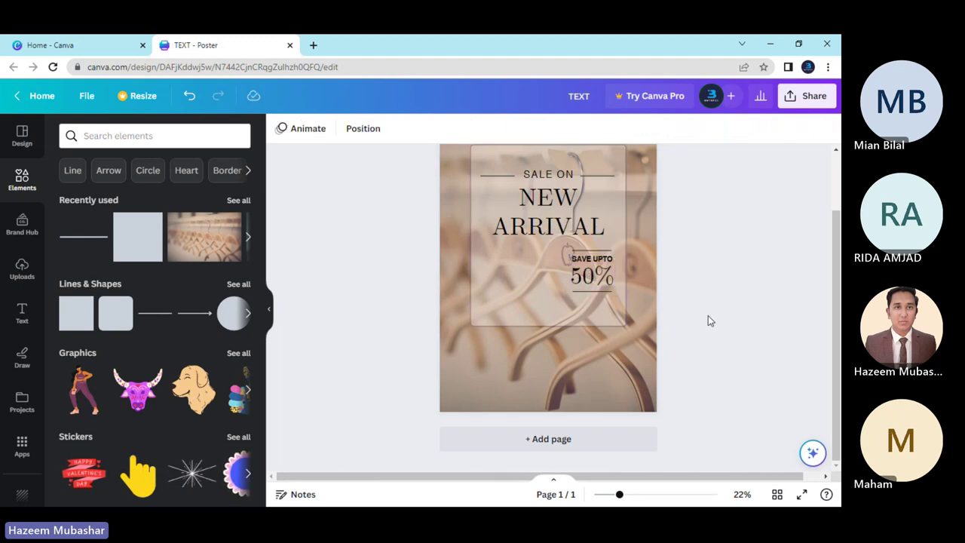
scroll(708, 315, "up", 2)
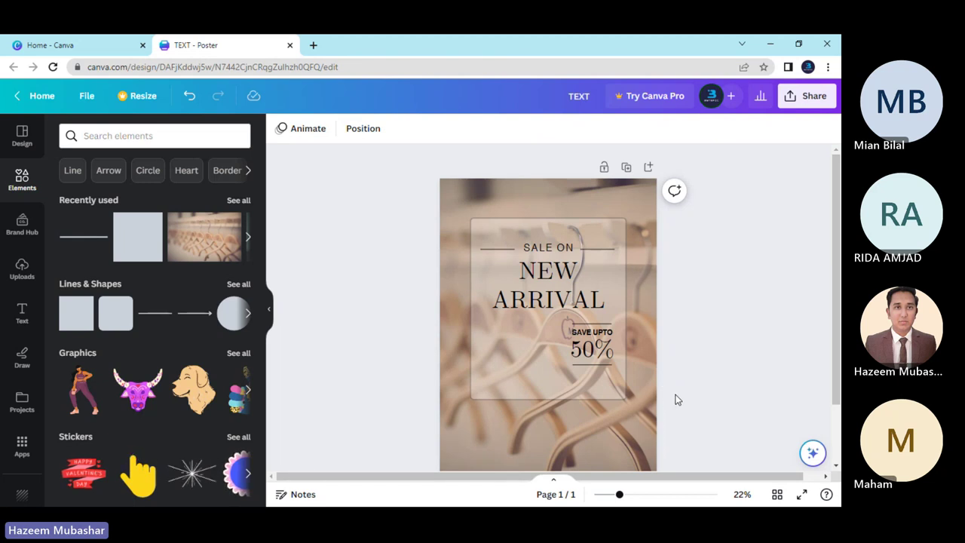
key("ctrl+z")
Group the SAVE UPTO and 50% text into a single block.
left_click(551, 360)
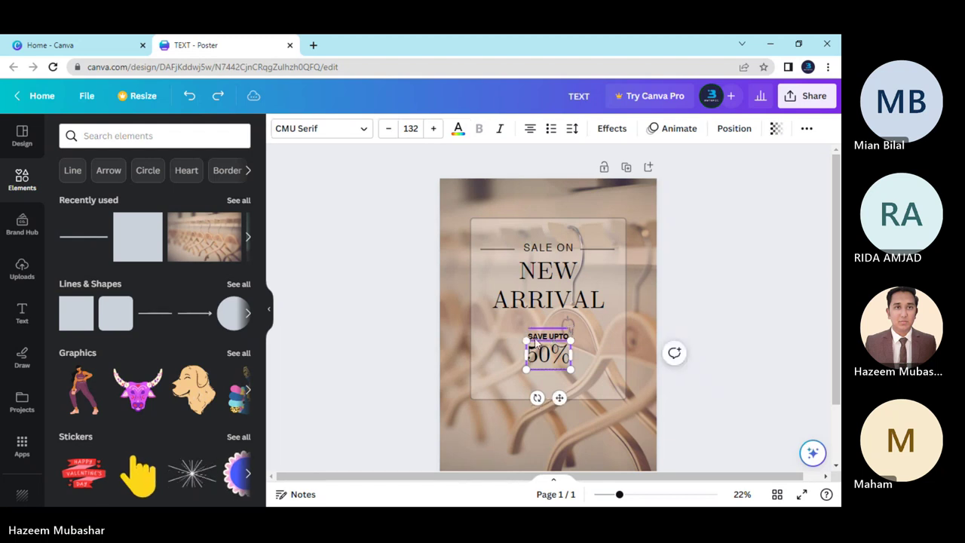
left_click(518, 337)
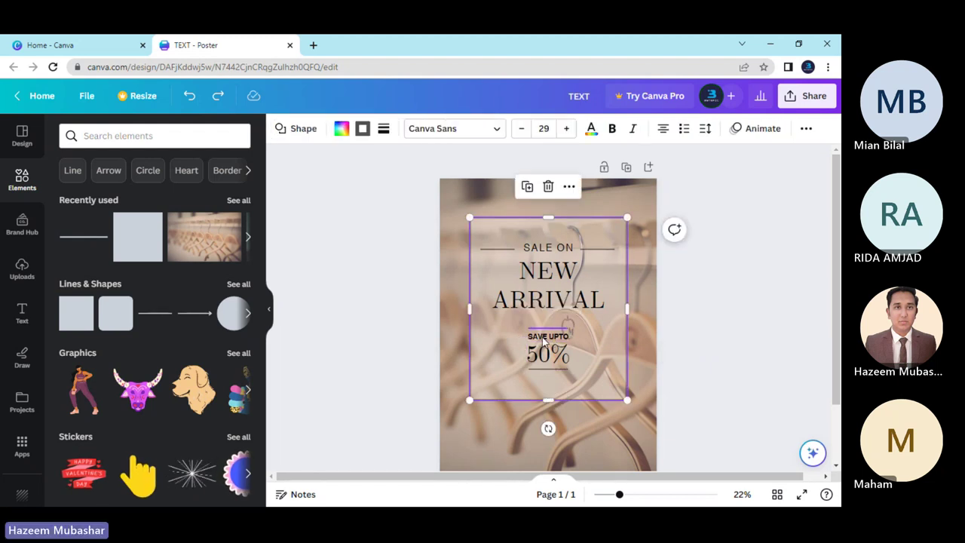
left_click(543, 338)
left_click(546, 357, "shift")
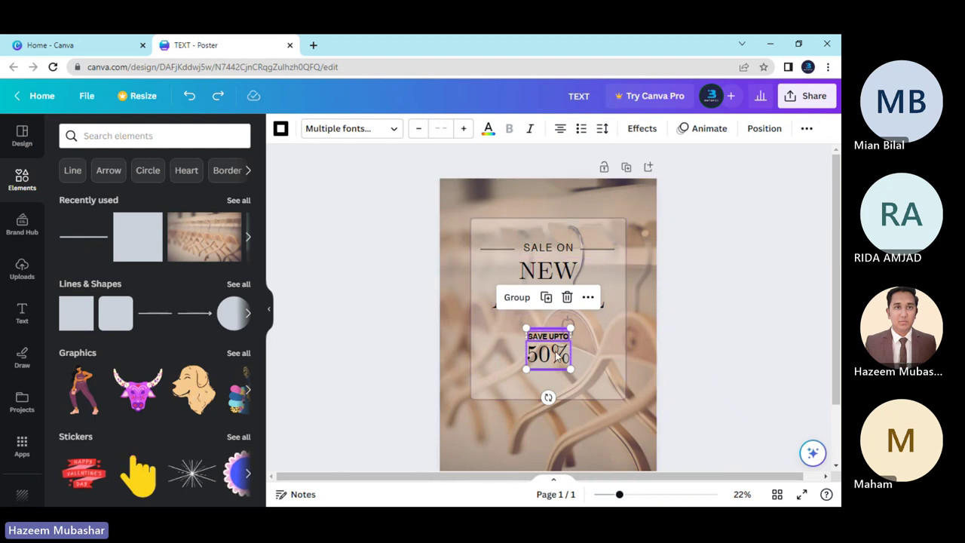
left_click(510, 299)
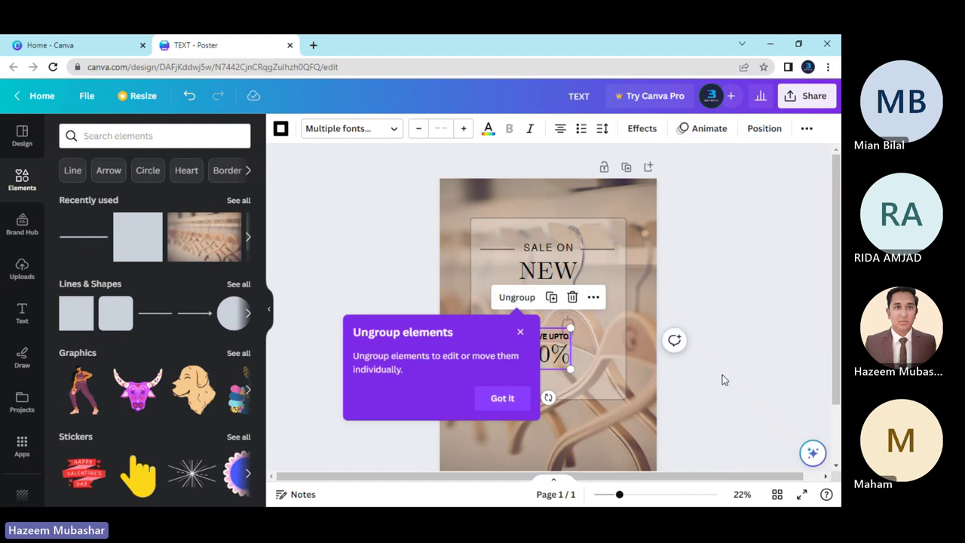
left_click(608, 376)
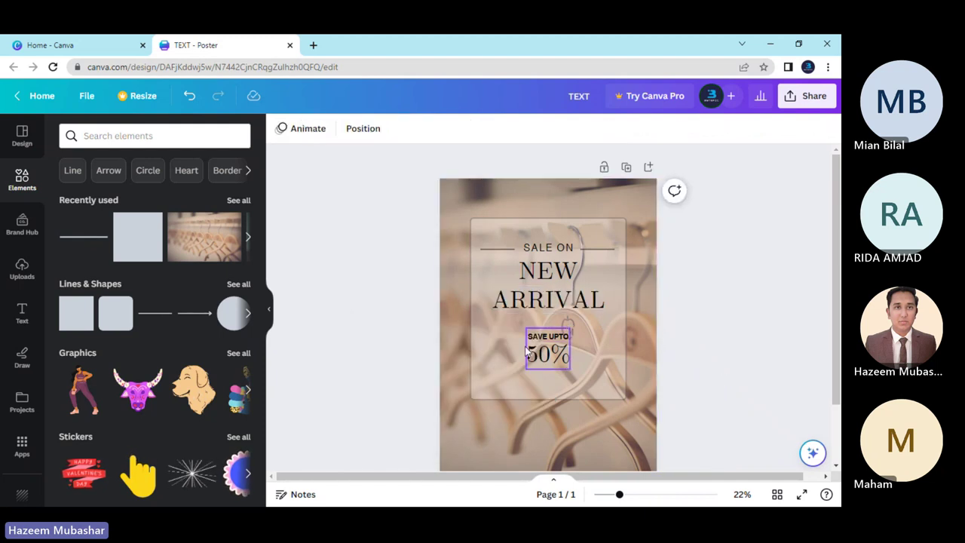
Move the grouped discount block to the lower right of the translucent panel.
left_click_drag(548, 343, 546, 349)
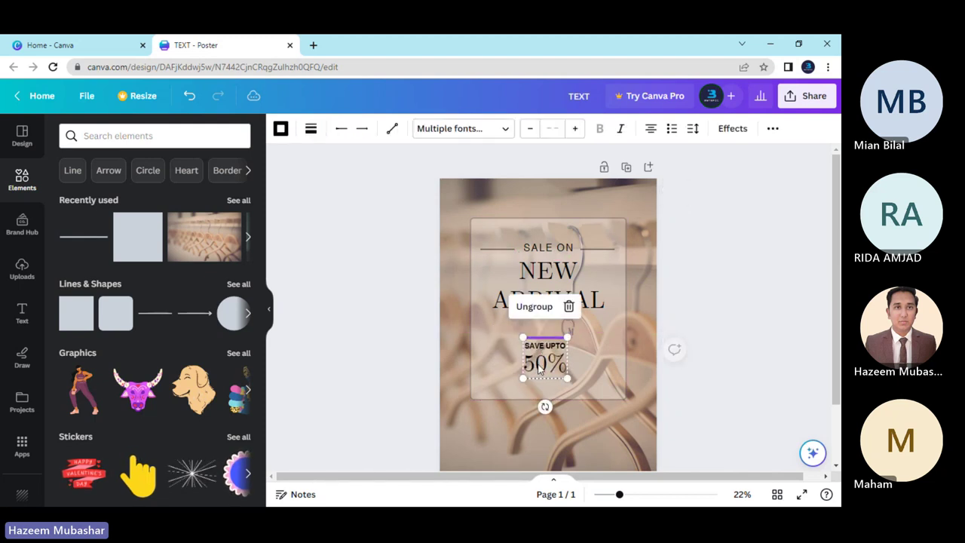
left_click(543, 379)
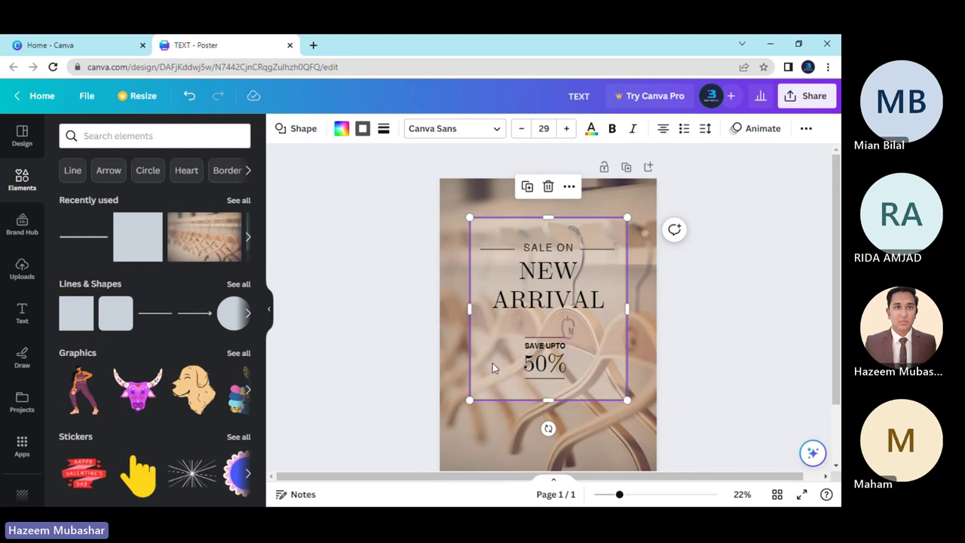
left_click_drag(540, 358, 583, 353)
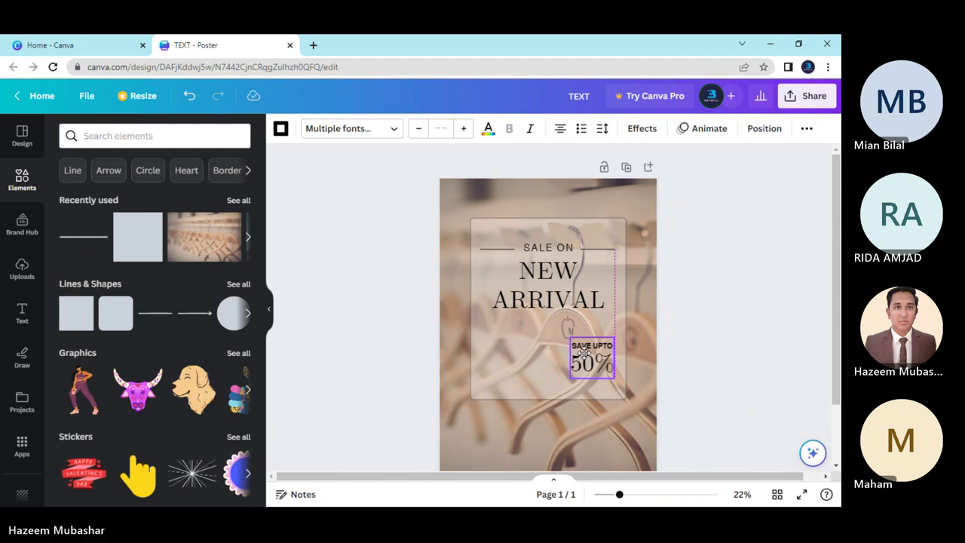
left_click_drag(584, 352, 584, 353)
left_click(693, 383)
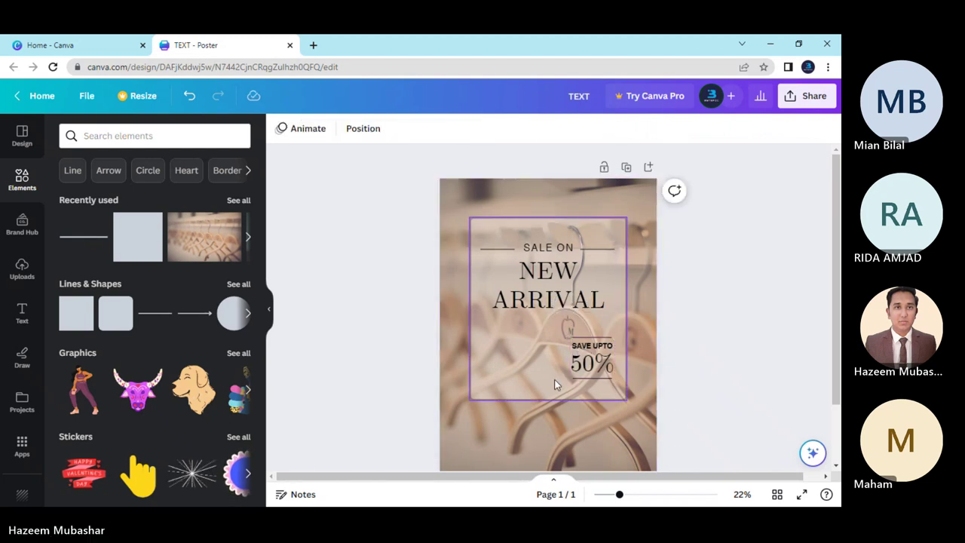
scroll(397, 341, "down", 2)
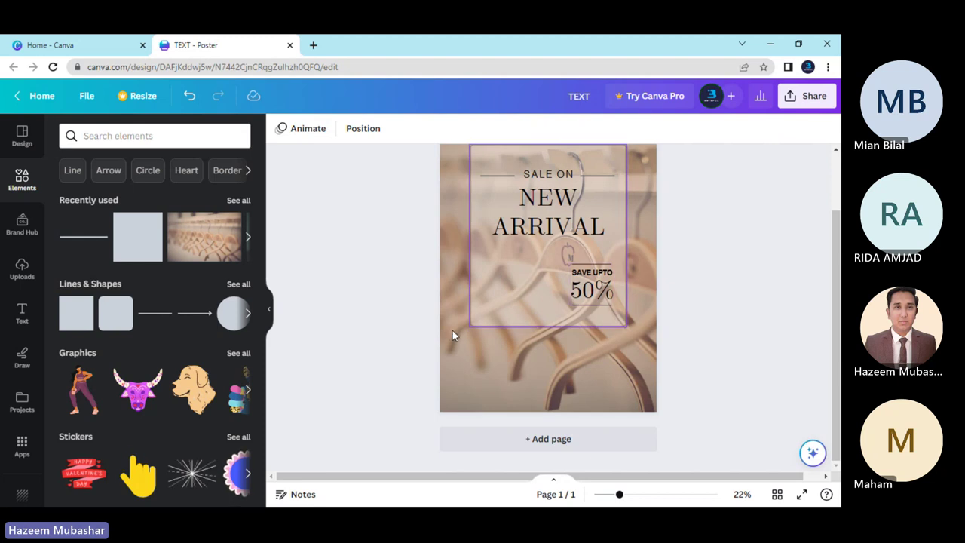
Alt-drag a copy of SALE ON lower on the panel and left-align it.
scroll(397, 312, "up", 1)
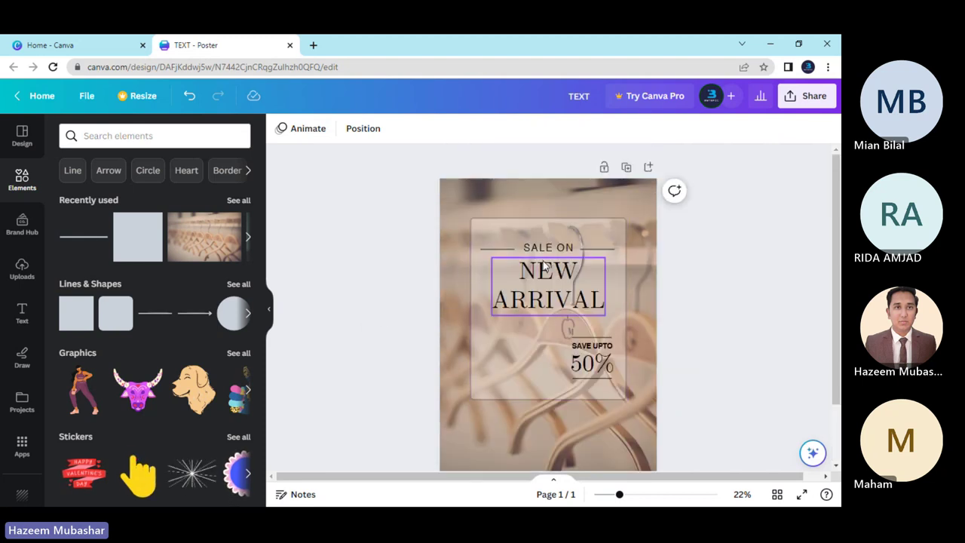
left_click(548, 247)
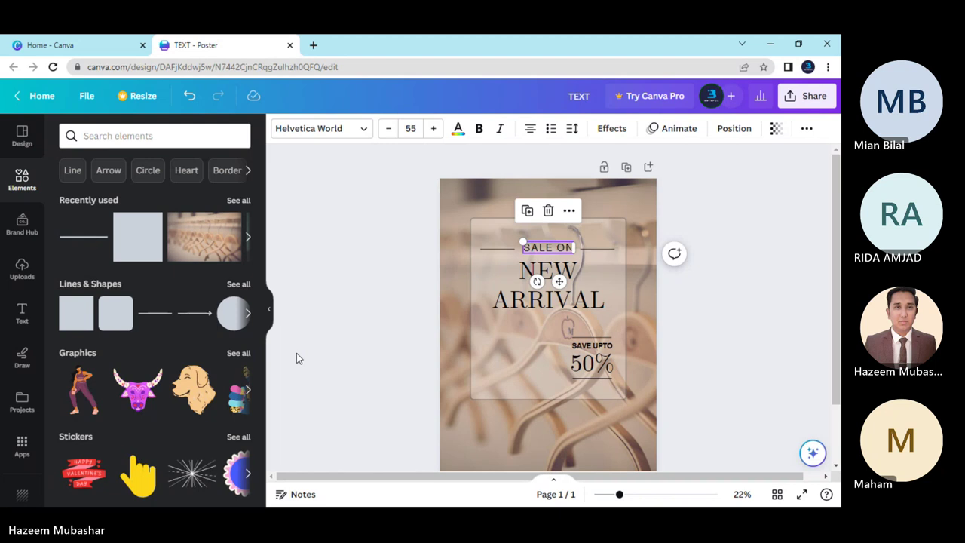
left_click_drag(556, 305, 521, 366)
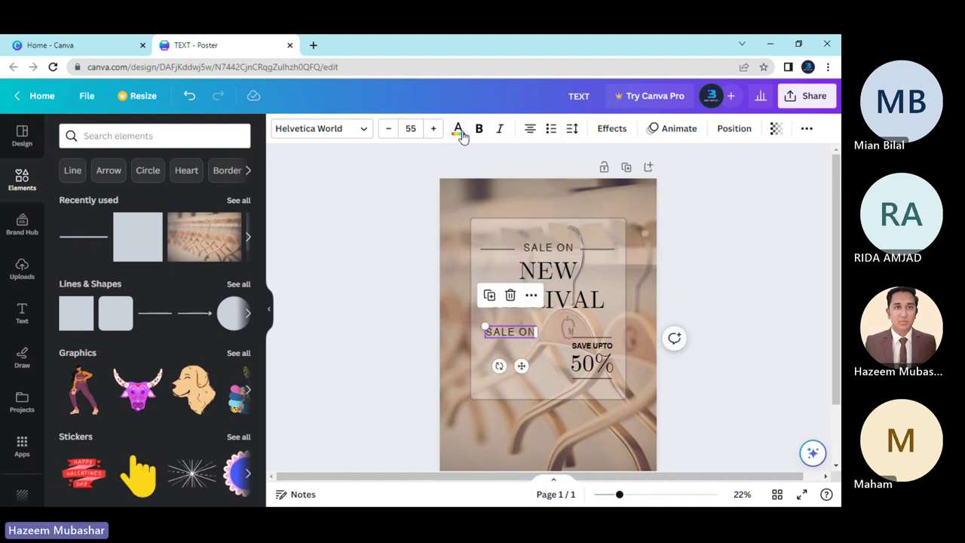
left_click(528, 137)
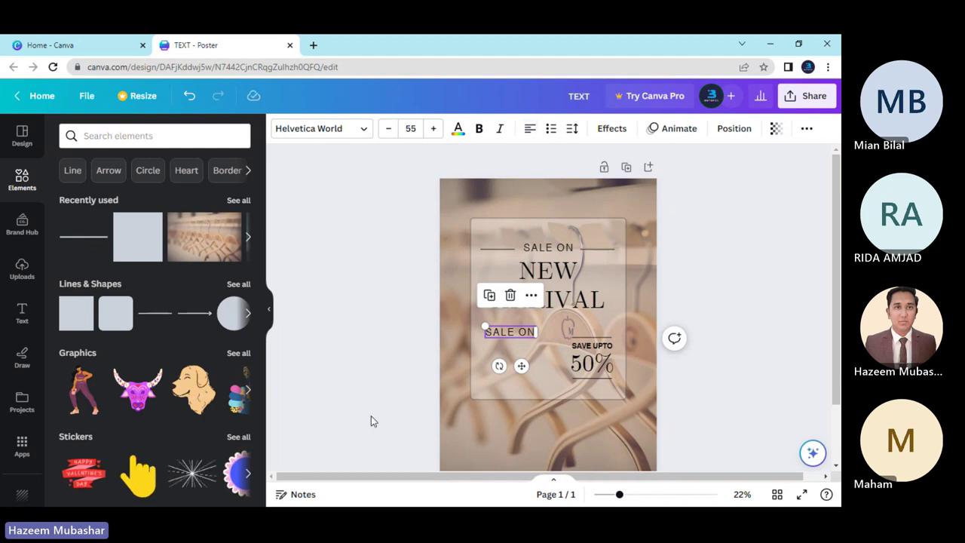
Retype the copy as FOR / ONLINE / ORDER and set it level with the discount block.
double_click(506, 335)
type("FOR")
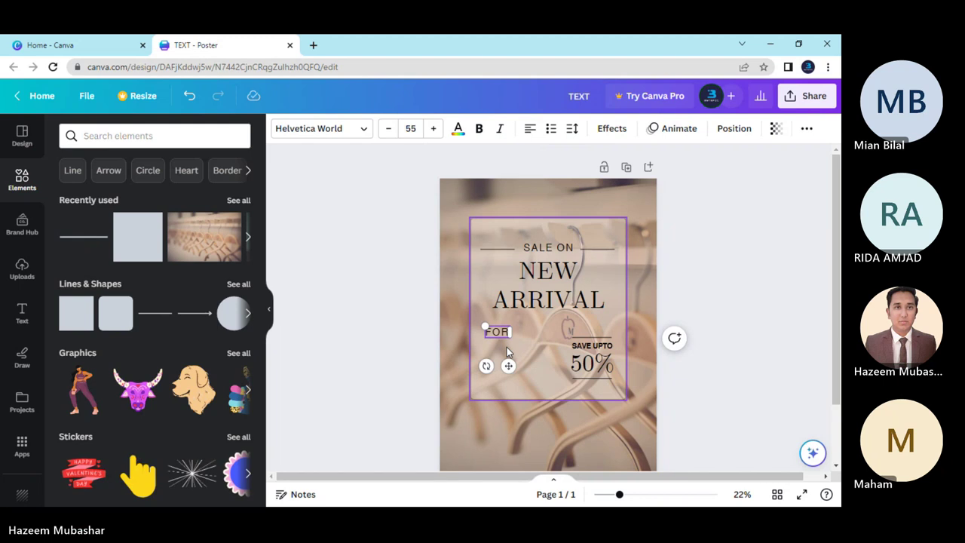
key("Return")
type("ONLINE ORDER")
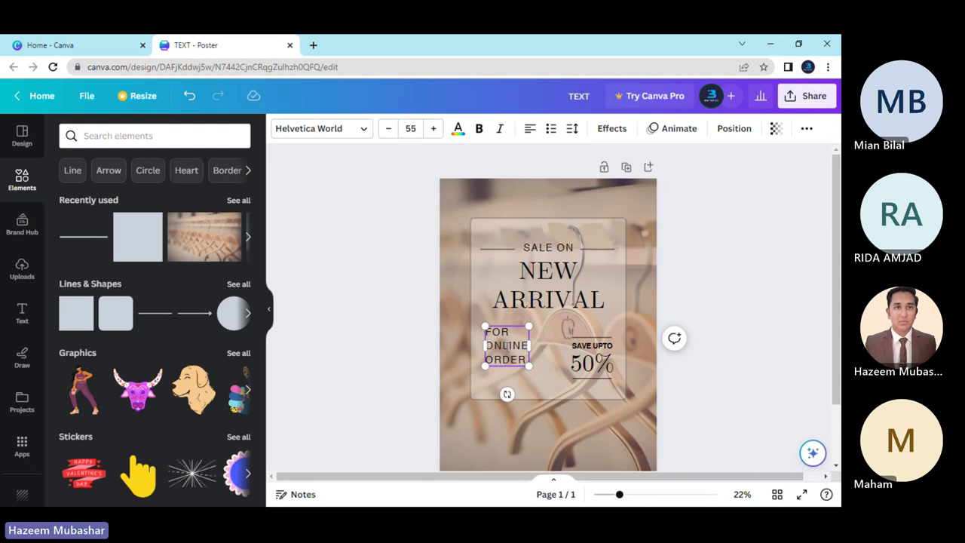
left_click(410, 377)
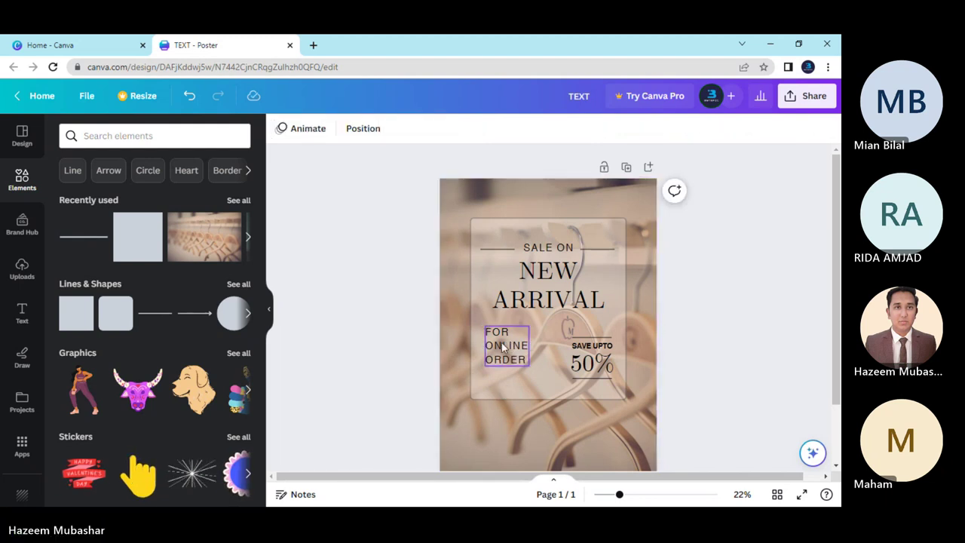
left_click_drag(503, 341, 502, 351)
left_click_drag(502, 353, 500, 355)
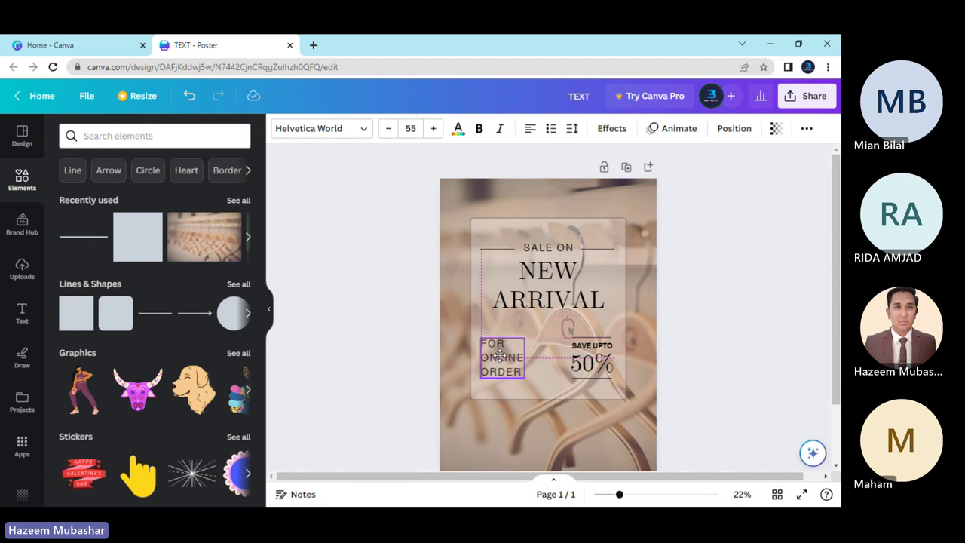
left_click_drag(499, 355, 513, 356)
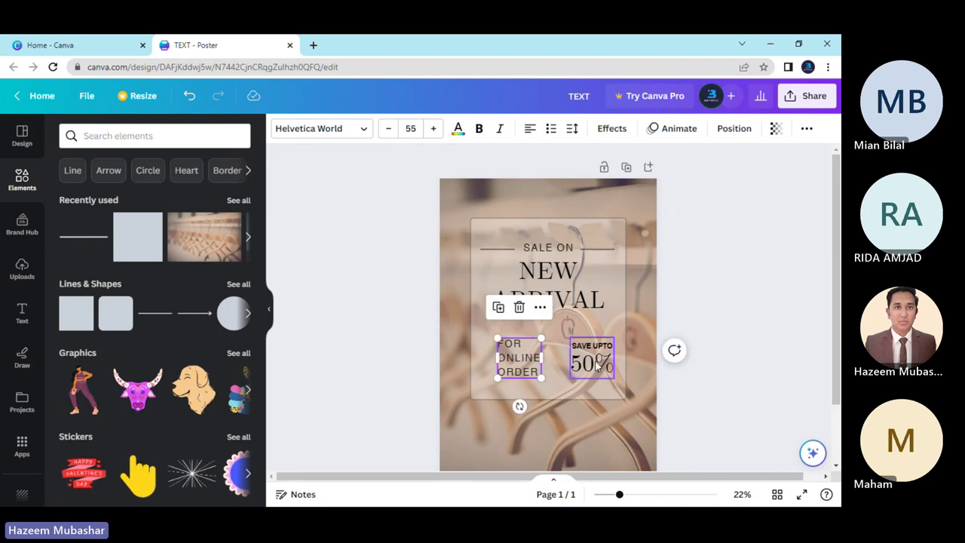
Select both FOR ONLINE ORDER and SAVE UPTO 50%, then move them left and up to the centre guide.
left_click(591, 363)
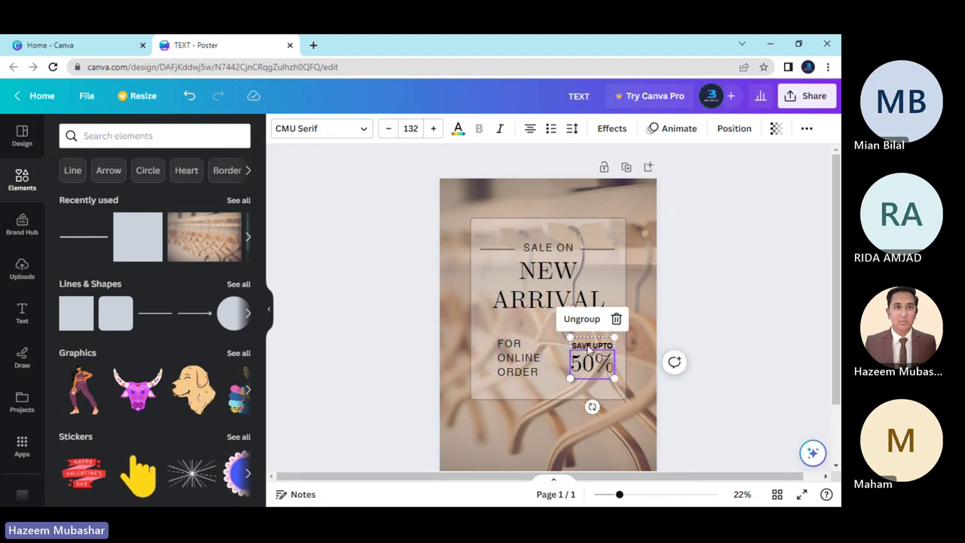
left_click(687, 381)
left_click(592, 334)
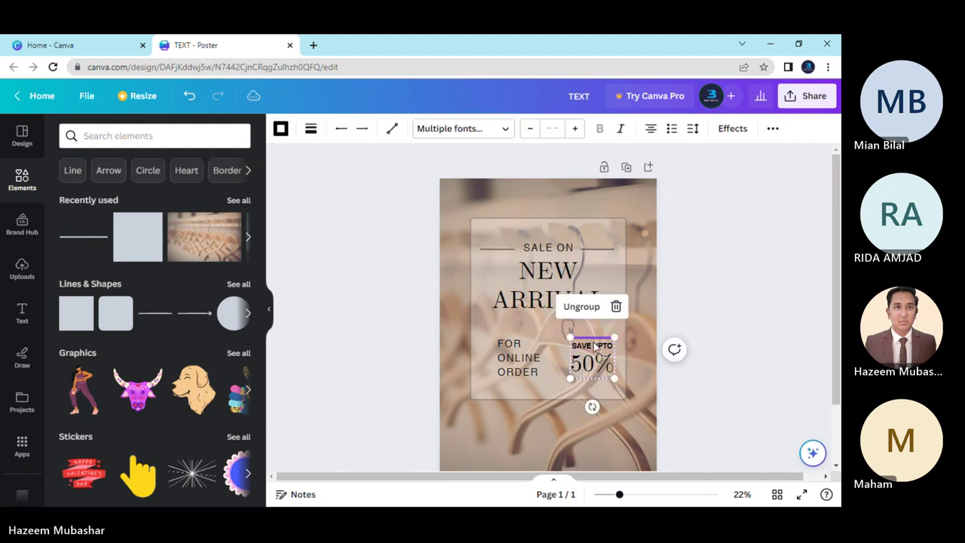
left_click(512, 356, "shift")
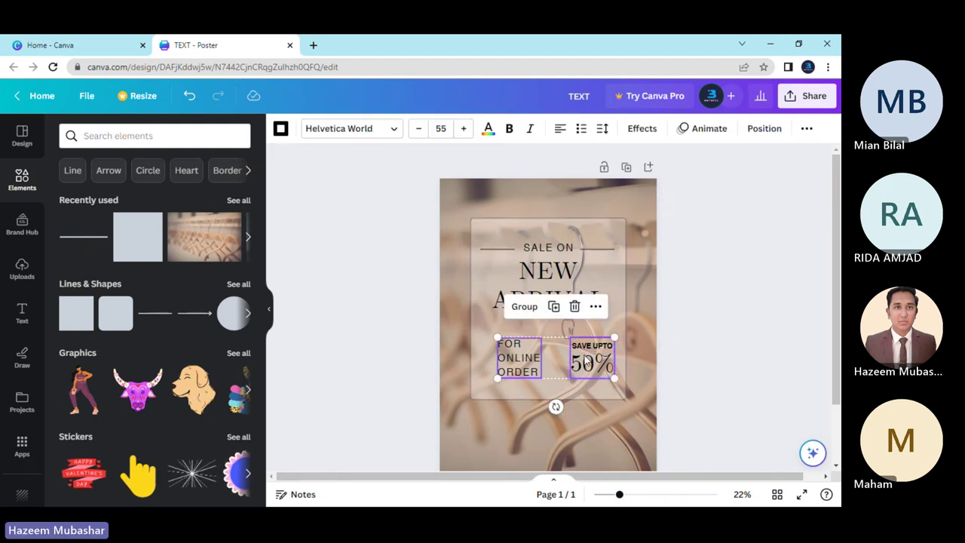
left_click_drag(584, 356, 579, 346)
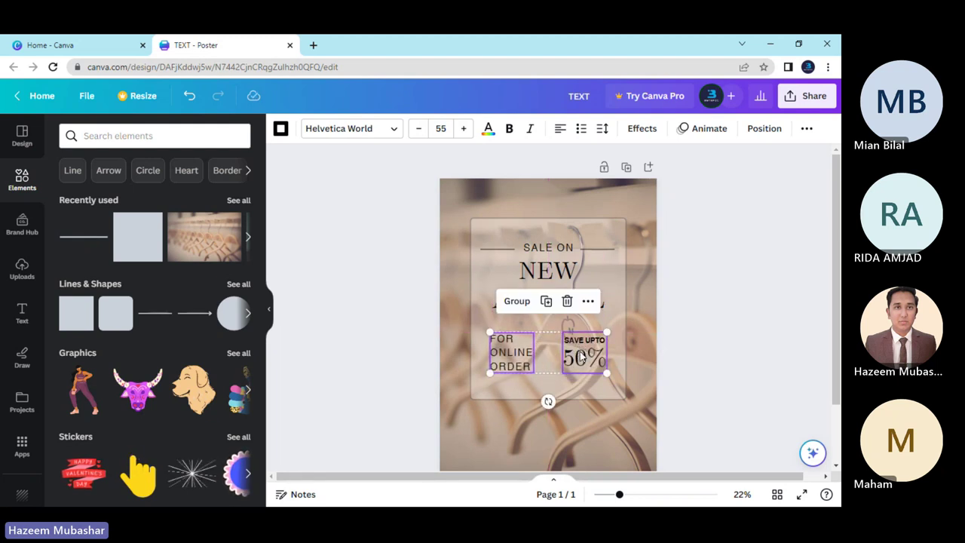
left_click(701, 385)
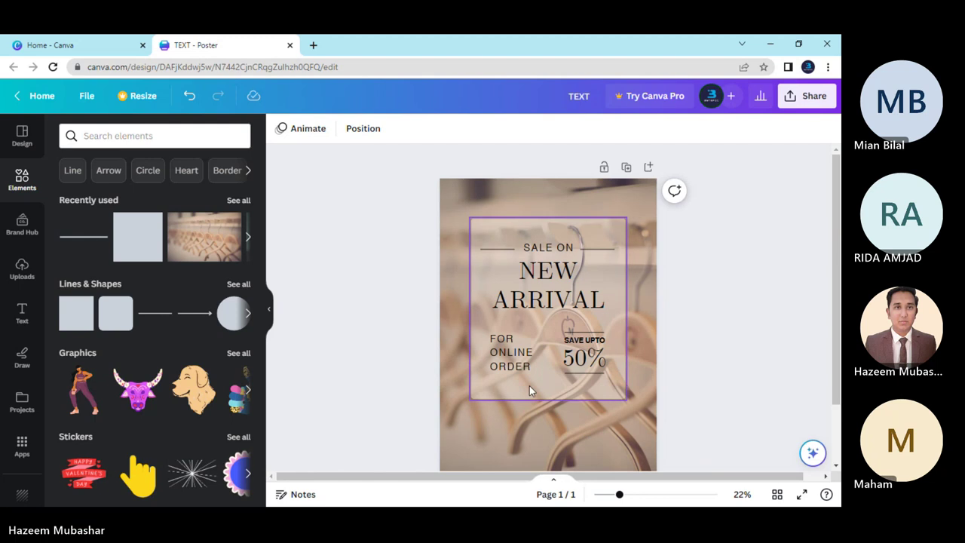
Tighten the FOR ONLINE ORDER line spacing from 1.4 to 1.28.
left_click(503, 359)
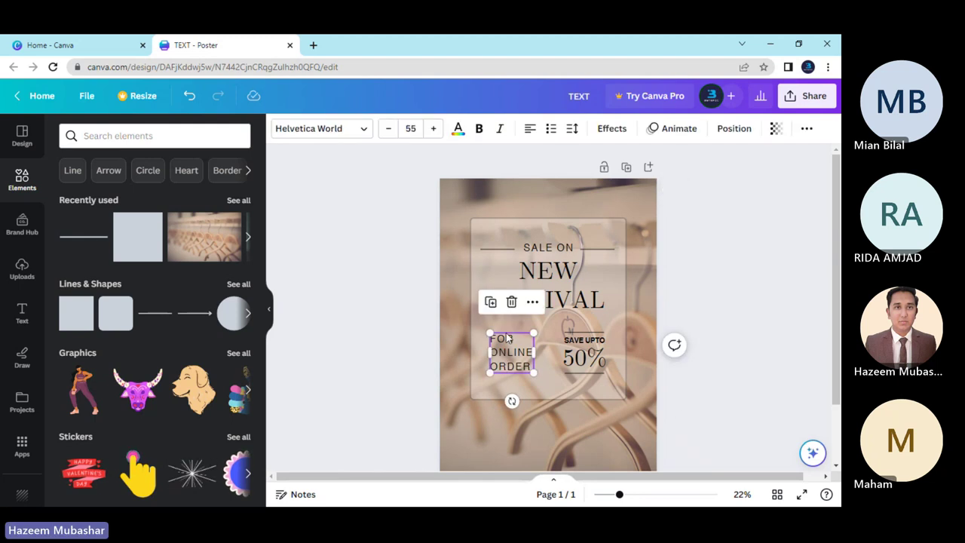
left_click(384, 357)
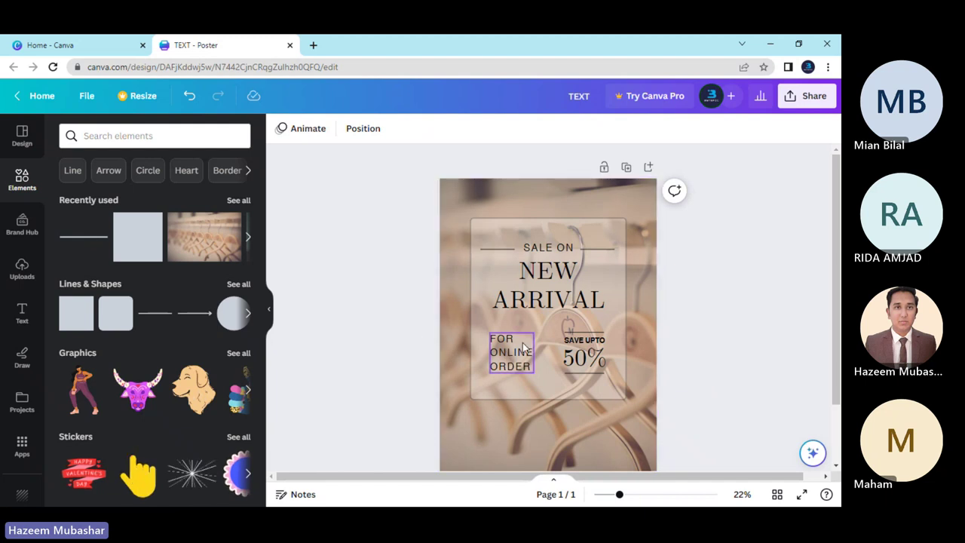
left_click(503, 354)
left_click(572, 128)
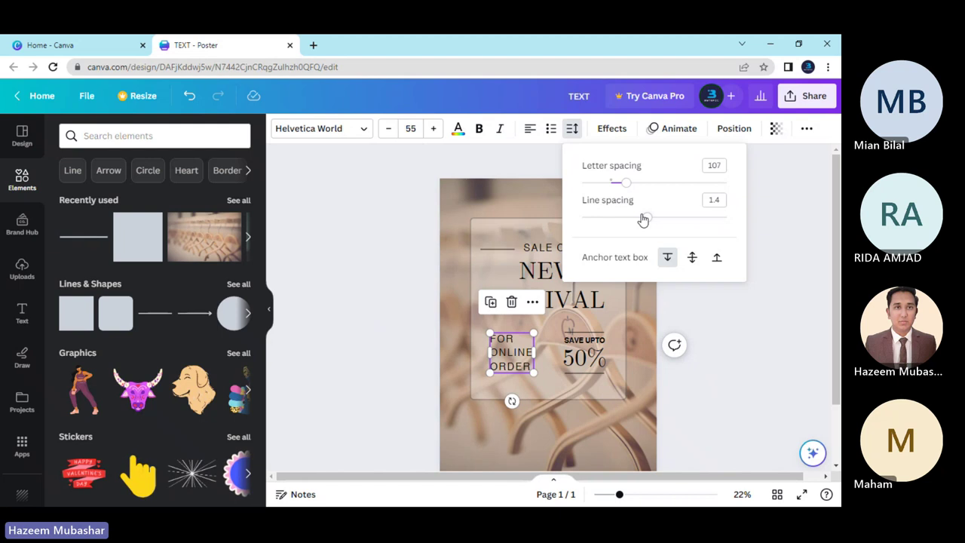
left_click_drag(643, 219, 639, 223)
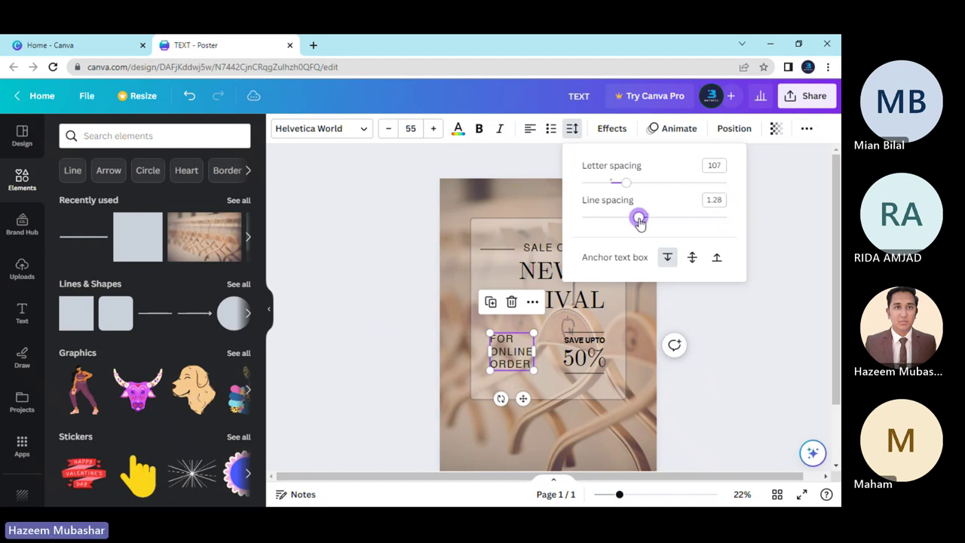
left_click(339, 375)
left_click(419, 380)
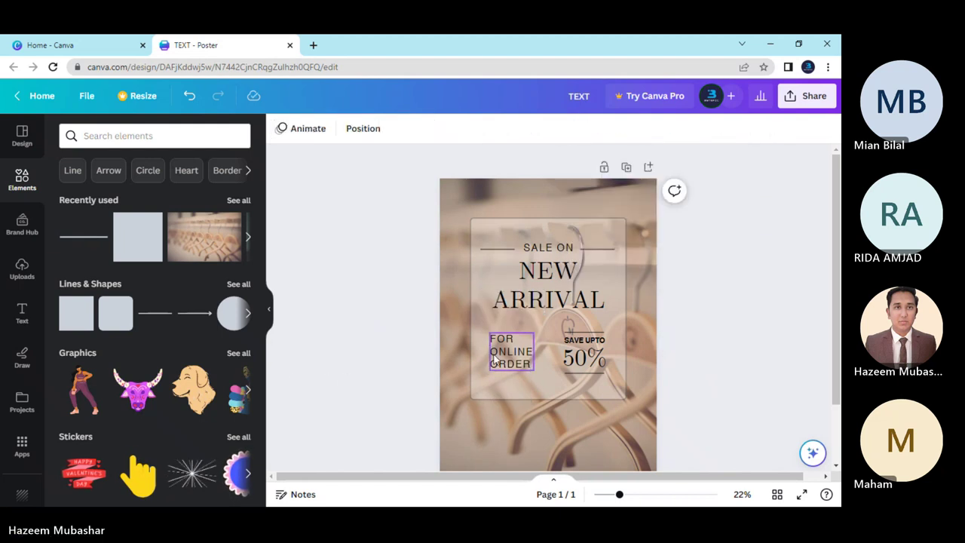
Bold the word ONLINE and nudge the text into place beside the 50% block.
left_click(494, 358)
left_click_drag(528, 351, 535, 352)
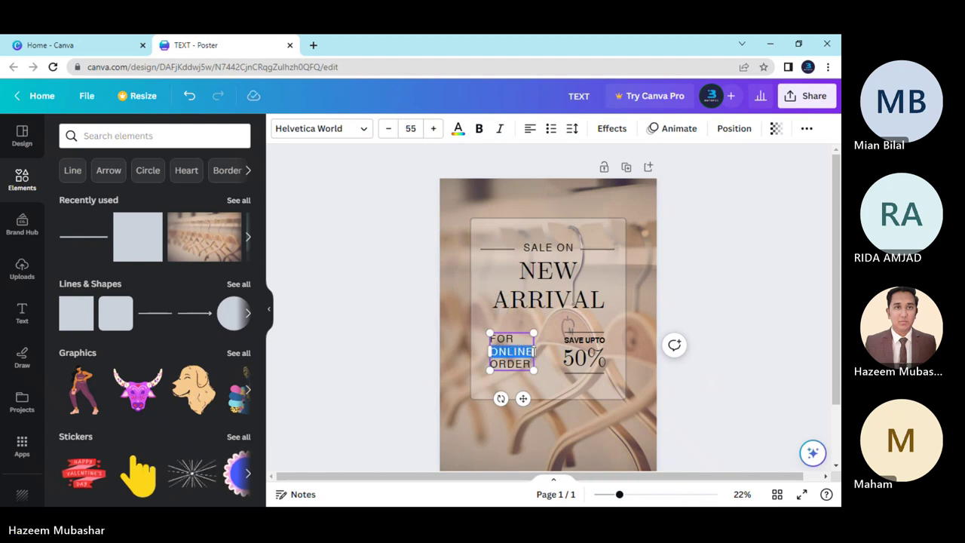
left_click(478, 128)
left_click(411, 304)
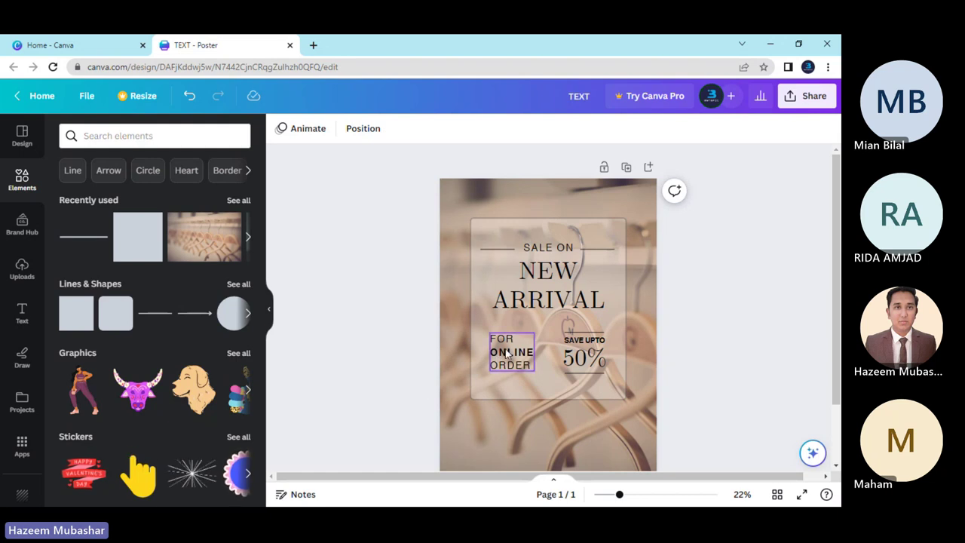
left_click_drag(501, 347, 505, 348)
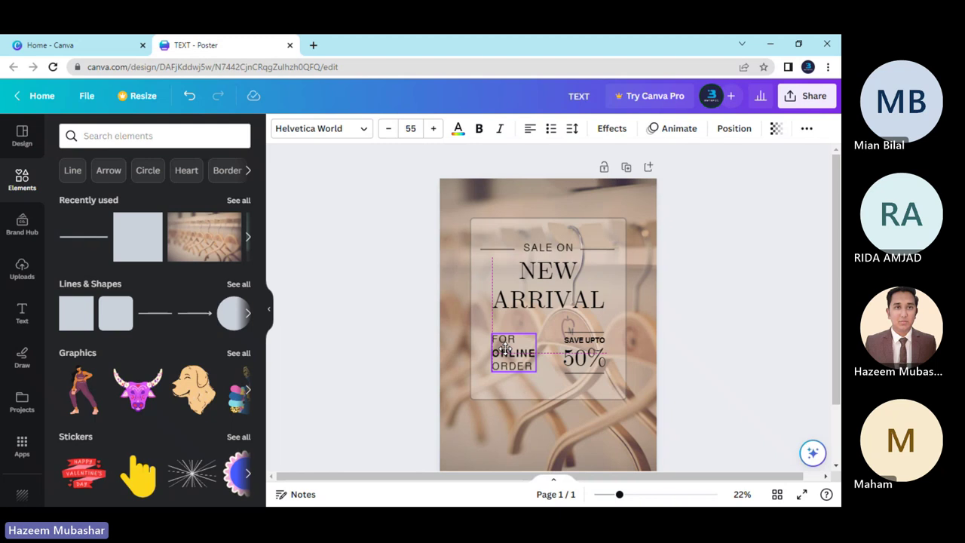
left_click_drag(505, 348, 505, 349)
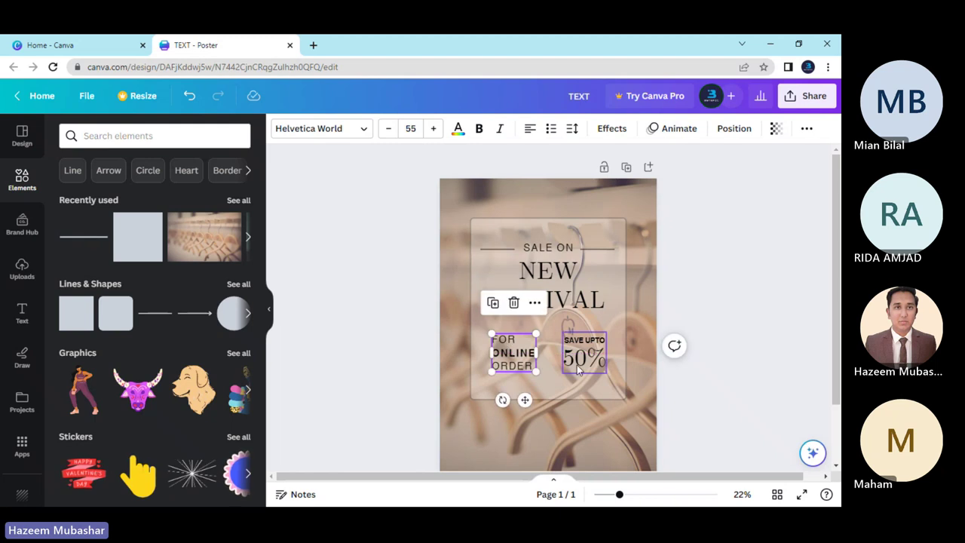
left_click(581, 356)
left_click_drag(581, 355, 581, 351)
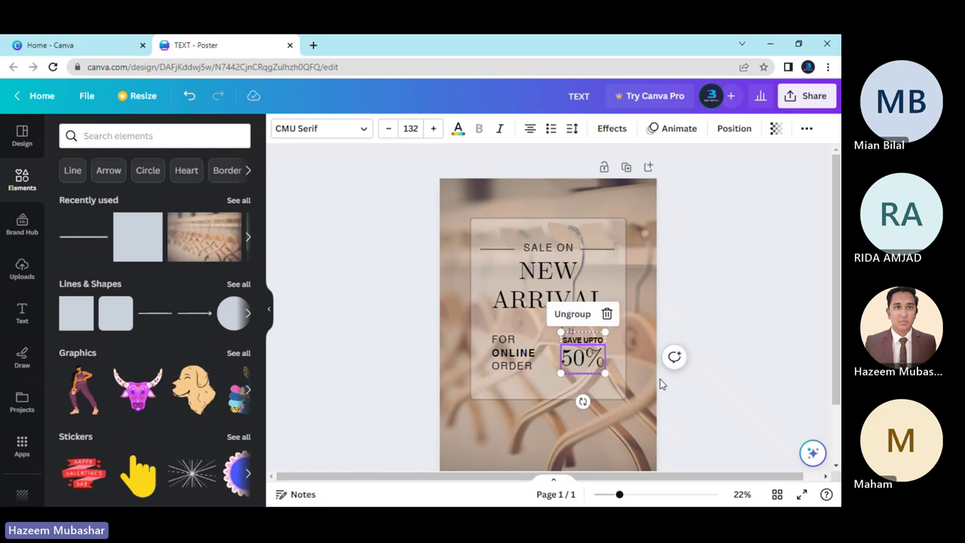
left_click(659, 378)
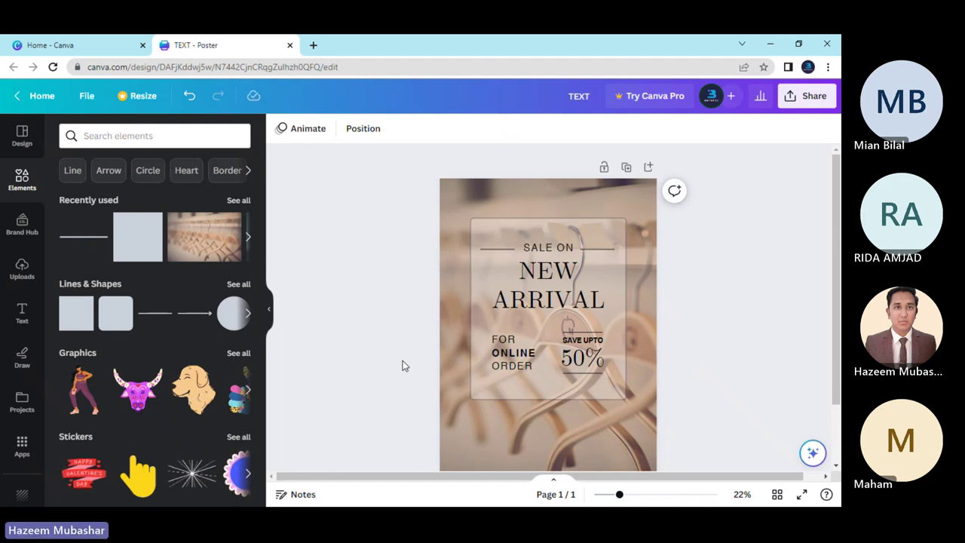
left_click(485, 375)
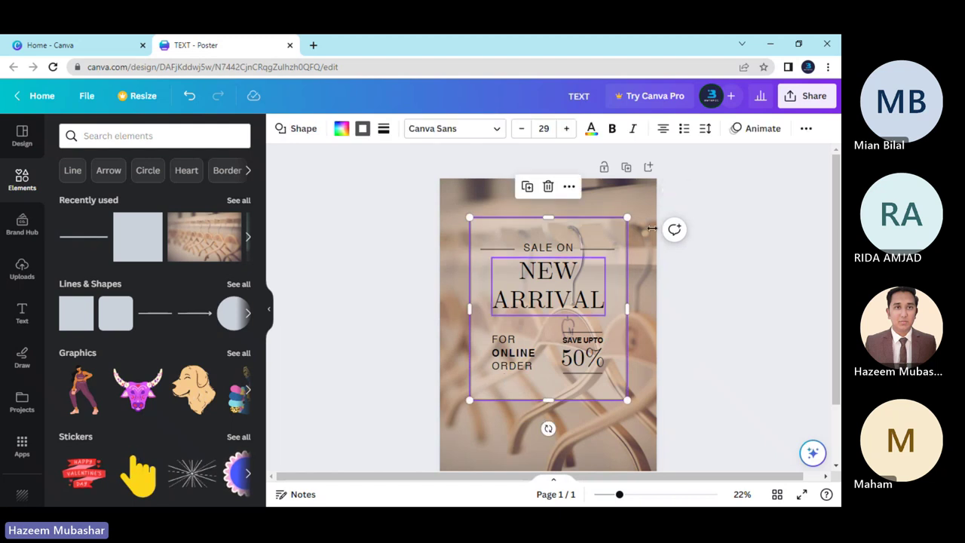
Set the translucent panel's transparency to 38.
left_click(804, 130)
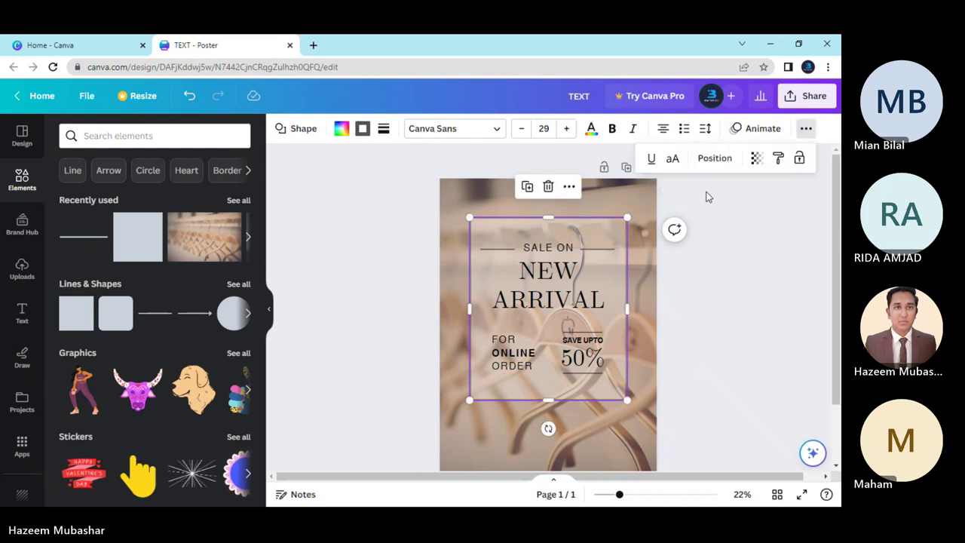
left_click(756, 158)
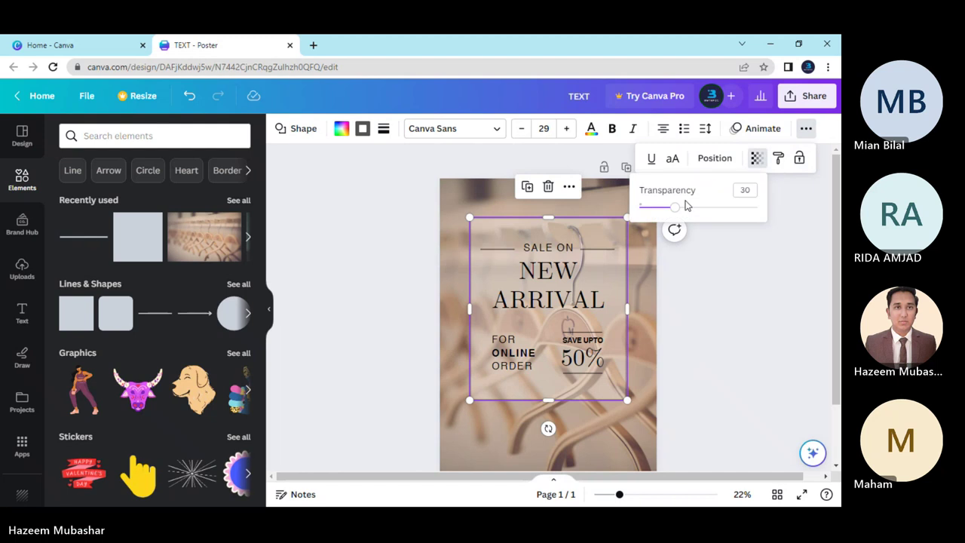
left_click_drag(685, 205, 684, 211)
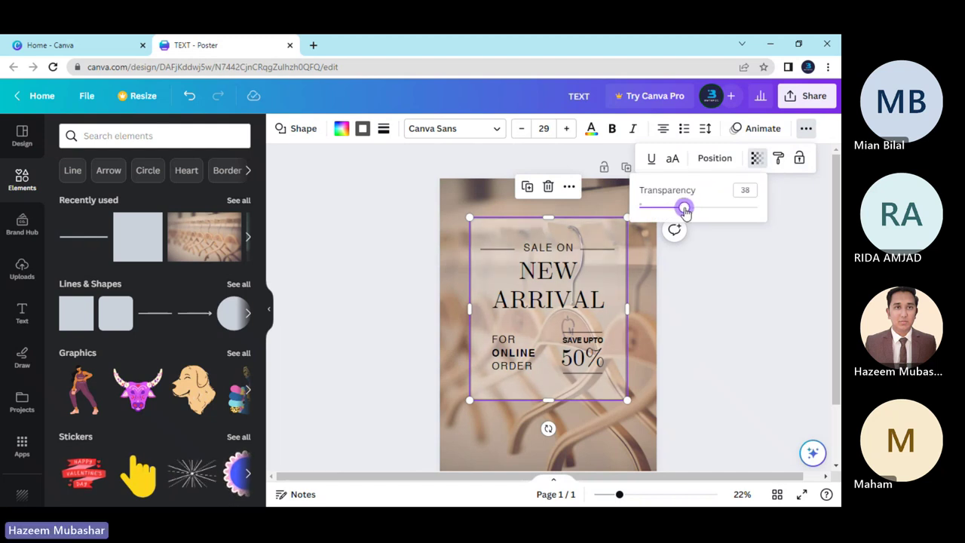
left_click(678, 279)
left_click(679, 279)
Drag the panel's top edge upward to make it taller.
left_click(454, 334)
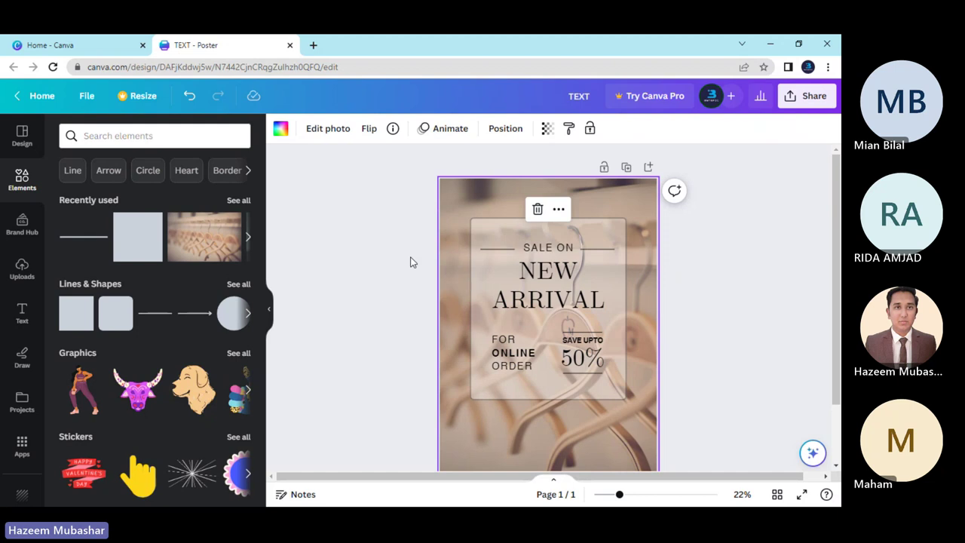
left_click(537, 230)
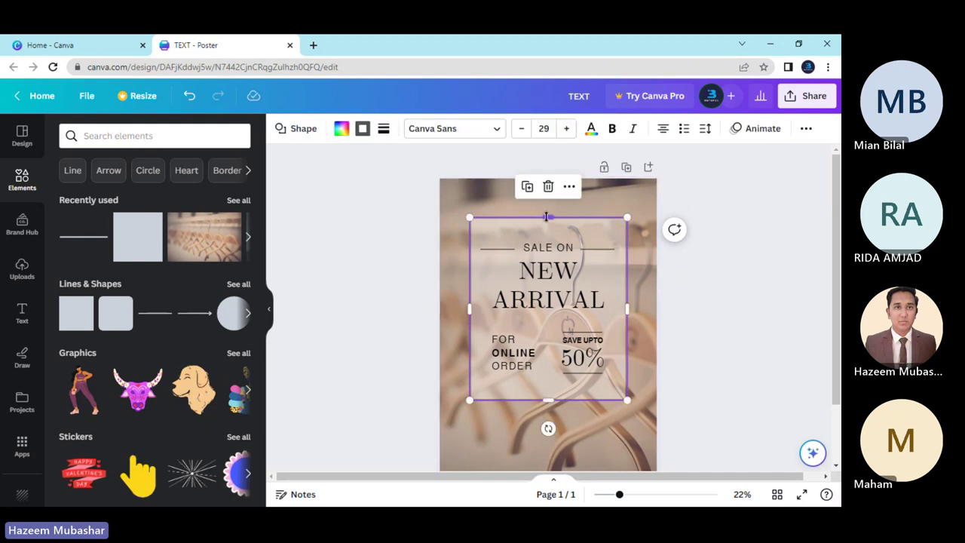
left_click_drag(548, 219, 547, 194)
left_click(724, 277)
left_click(519, 224)
left_click(422, 246)
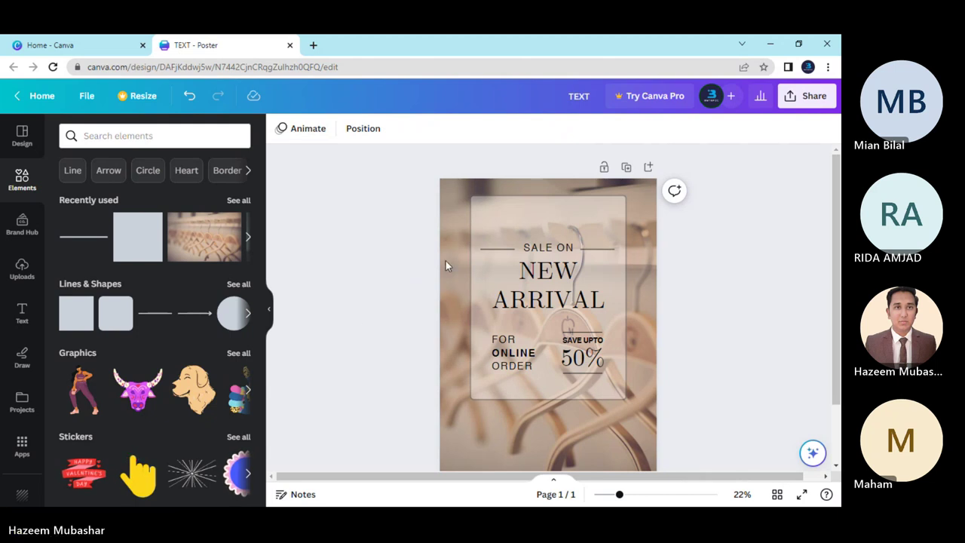
Search Elements for 'clothing logo' and place a small mannequin graphic above SALE ON.
left_click(149, 134)
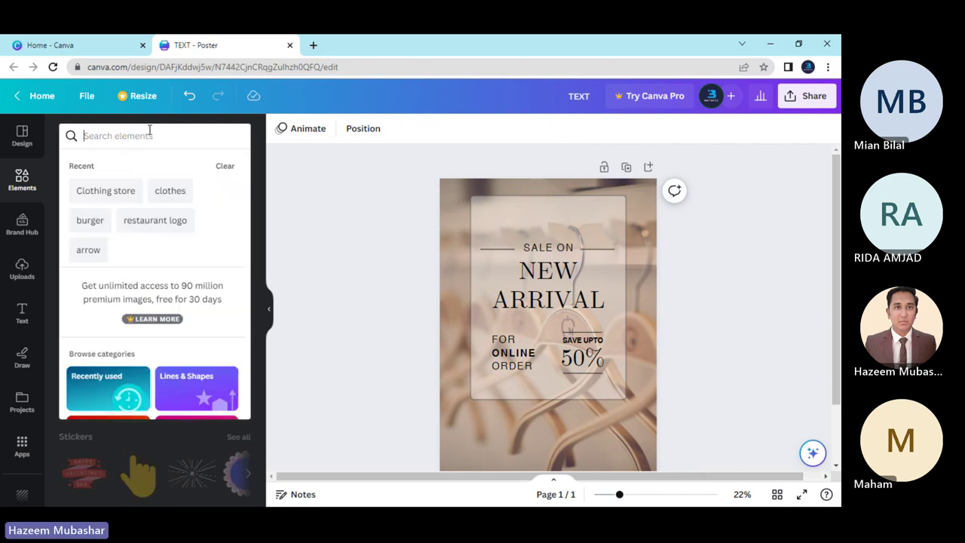
type("clo")
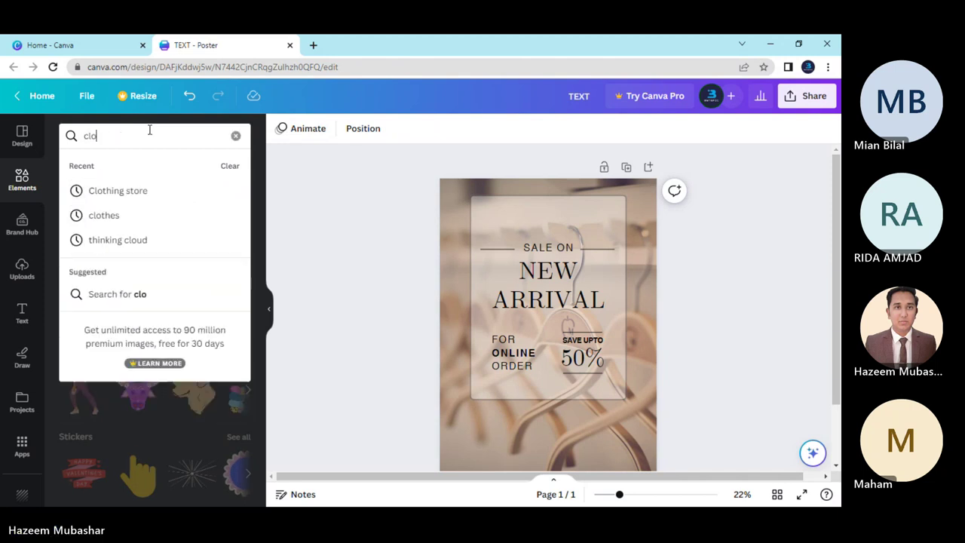
type("thing lo")
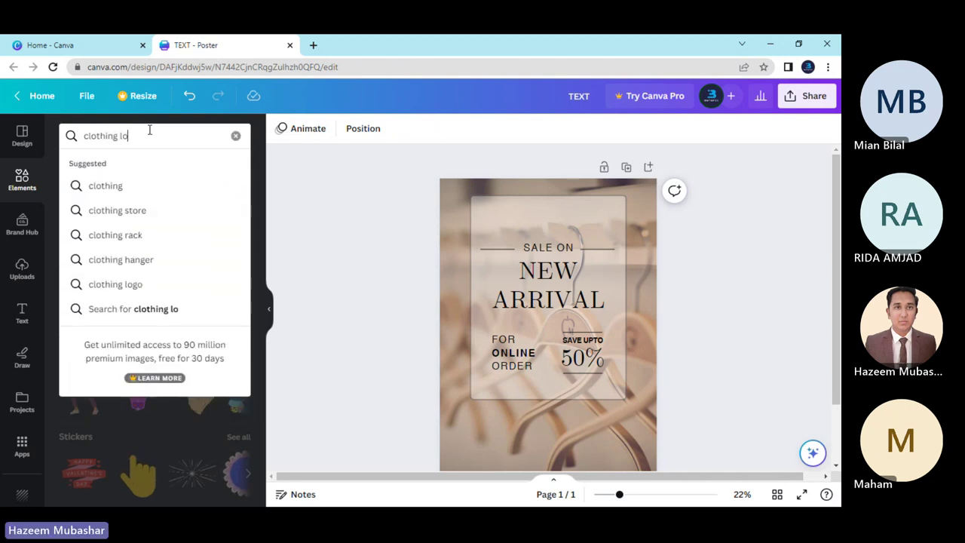
type("go")
key("Return")
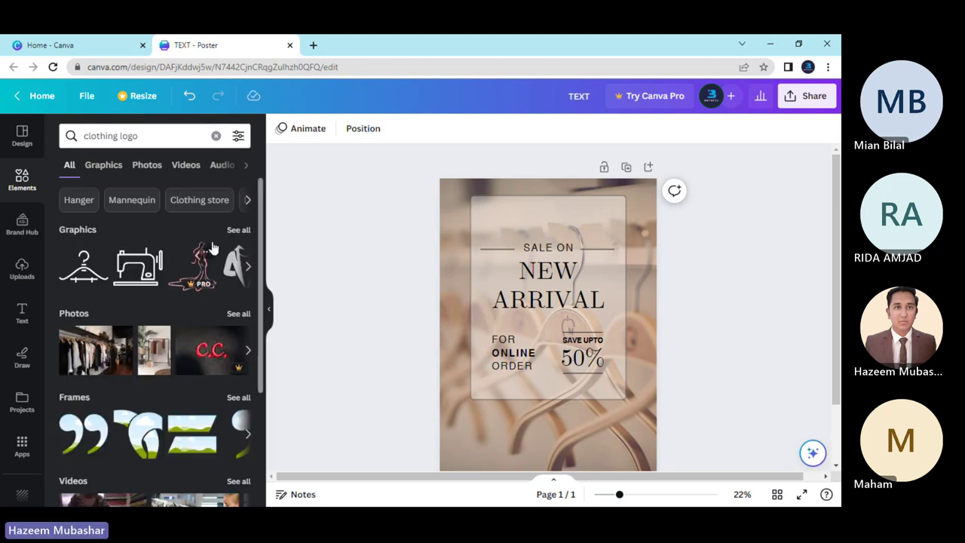
left_click(232, 229)
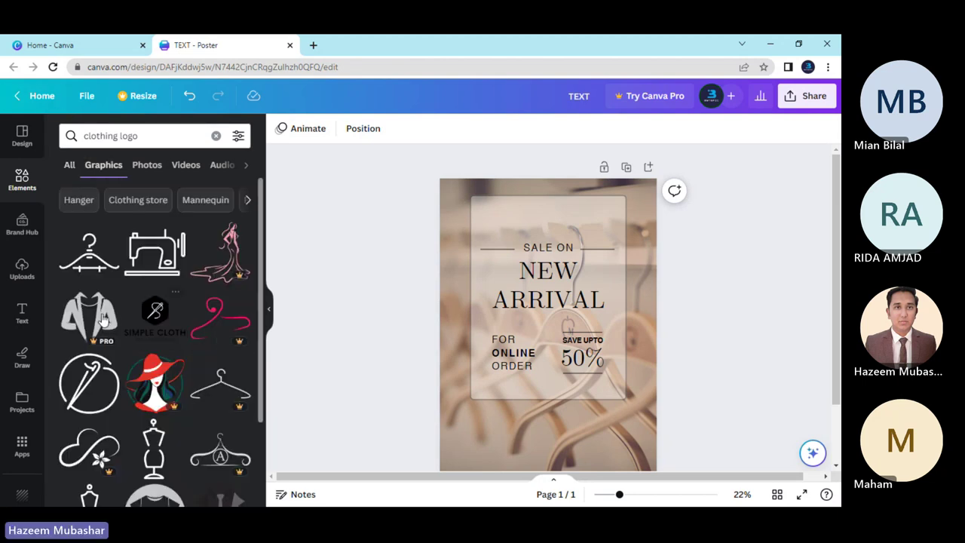
scroll(202, 307, "down", 2)
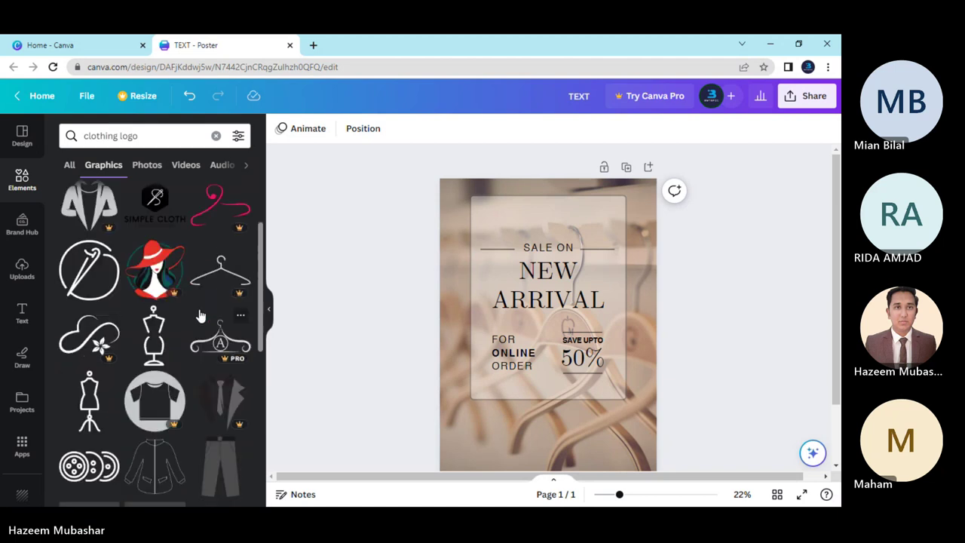
scroll(94, 280, "down", 2)
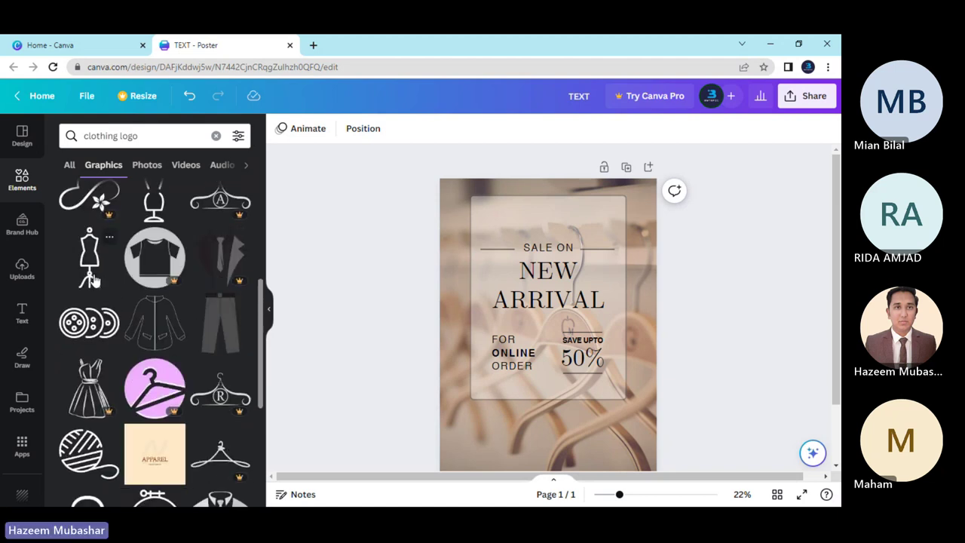
left_click(90, 280)
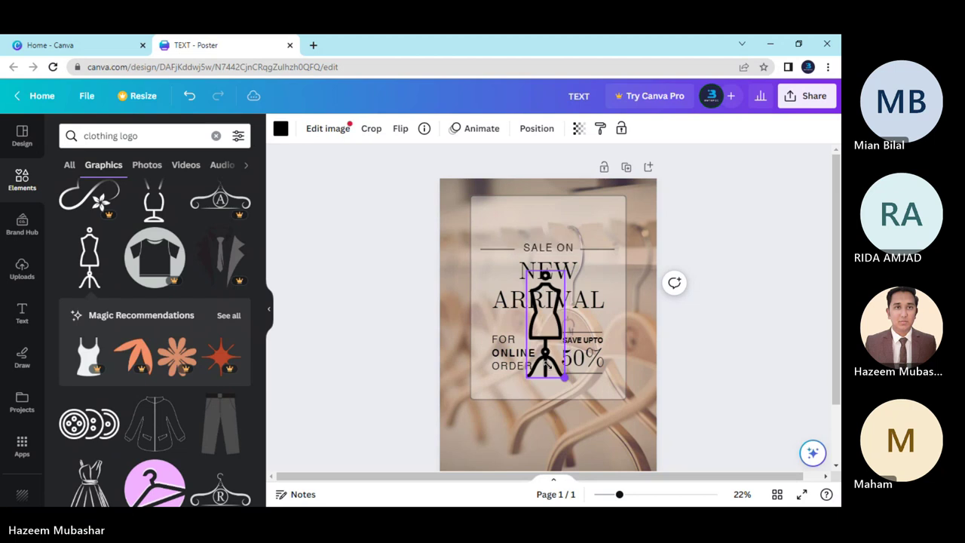
left_click_drag(563, 377, 560, 264)
Select the dividers, SALE ON, NEW ARRIVAL and FOR ONLINE ORDER, nudge them down, then undo it.
left_click(727, 344)
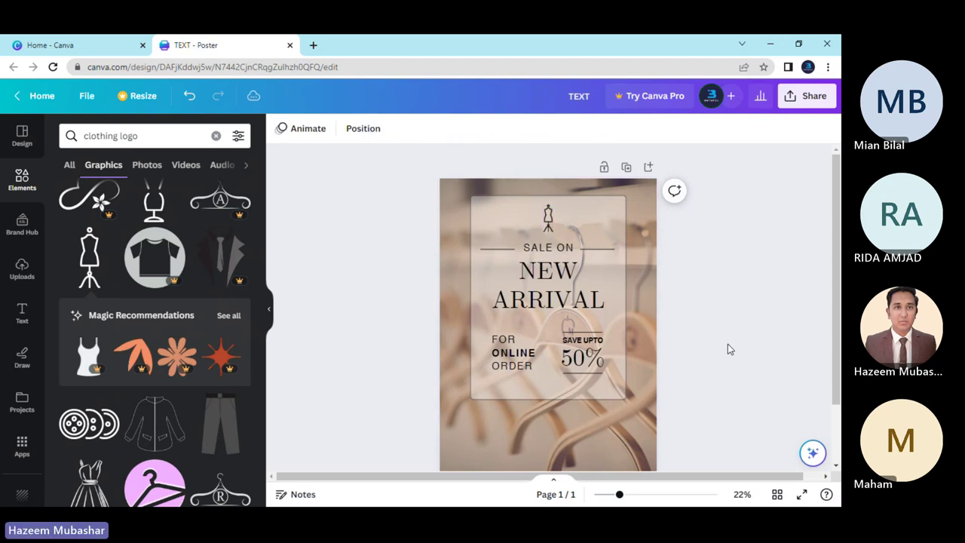
left_click(485, 233)
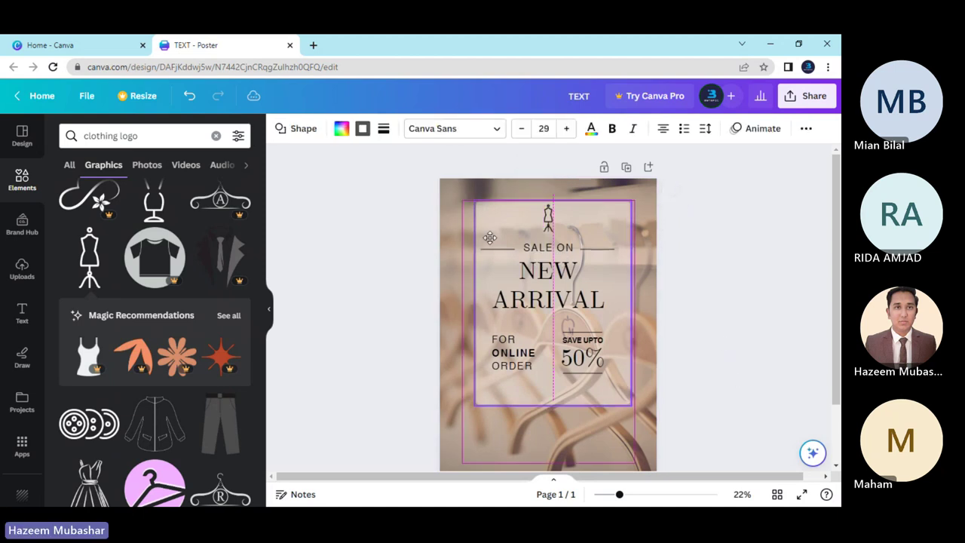
key("ctrl+z")
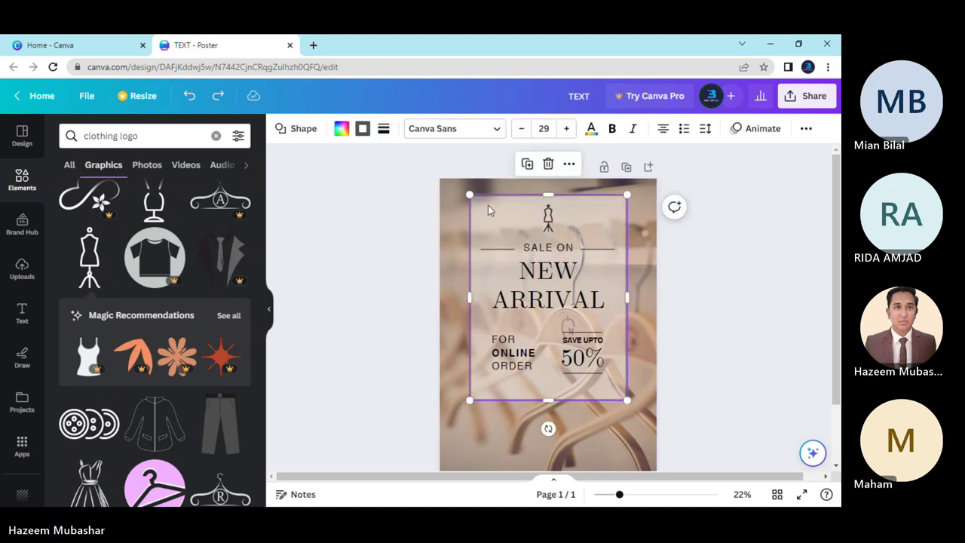
left_click(500, 249)
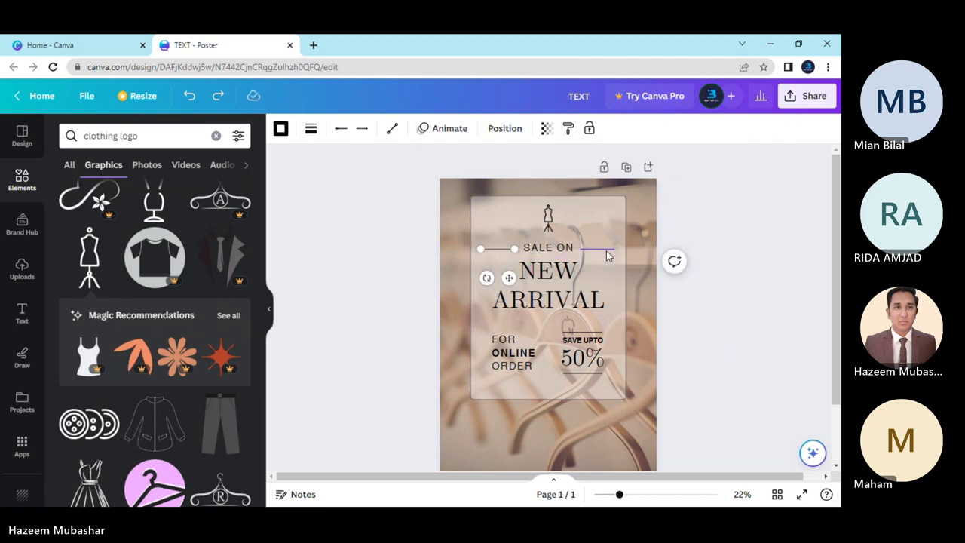
left_click(607, 256, "shift")
left_click(548, 247, "shift")
left_click(547, 273, "shift")
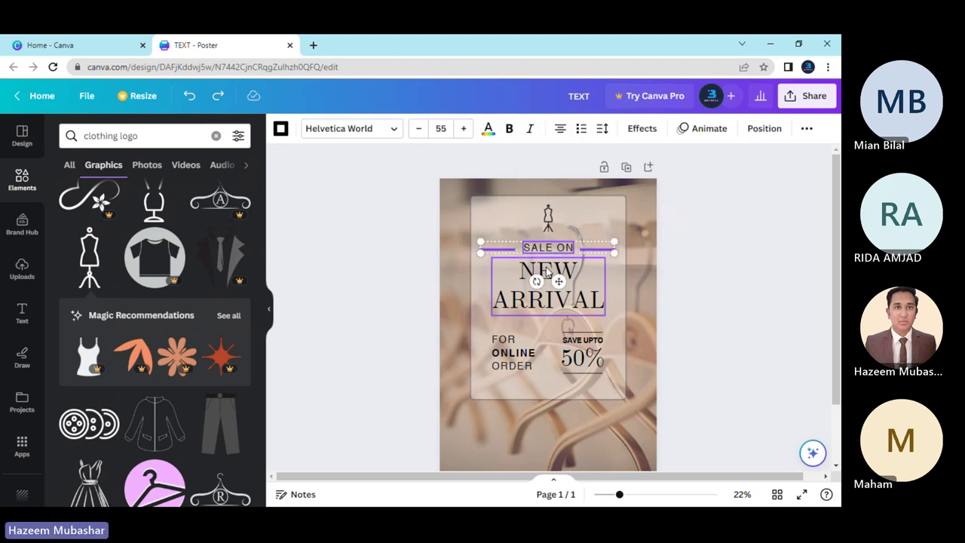
left_click(510, 362, "shift")
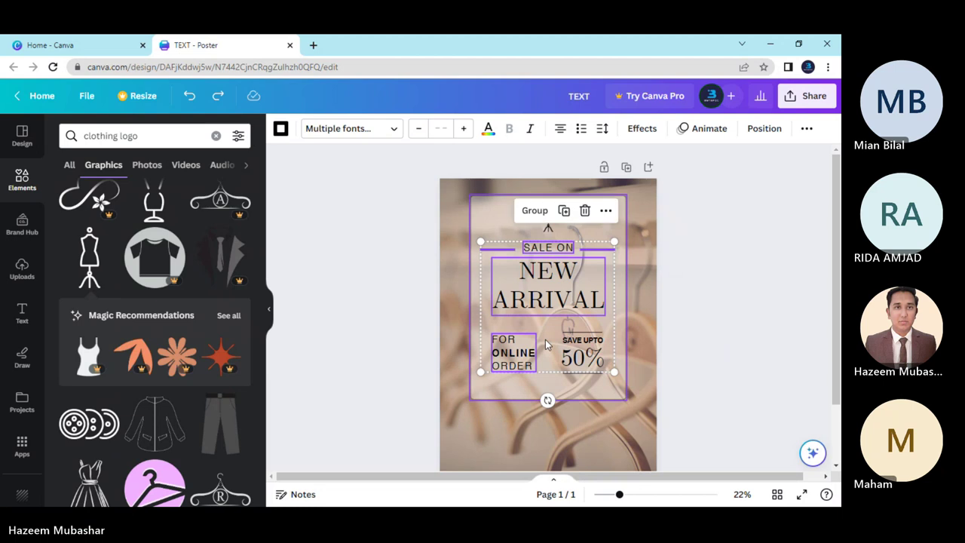
key("shift+Down")
key("shift+Down")
key("shift+Down")
key("shift+Down")
key("shift+Down")
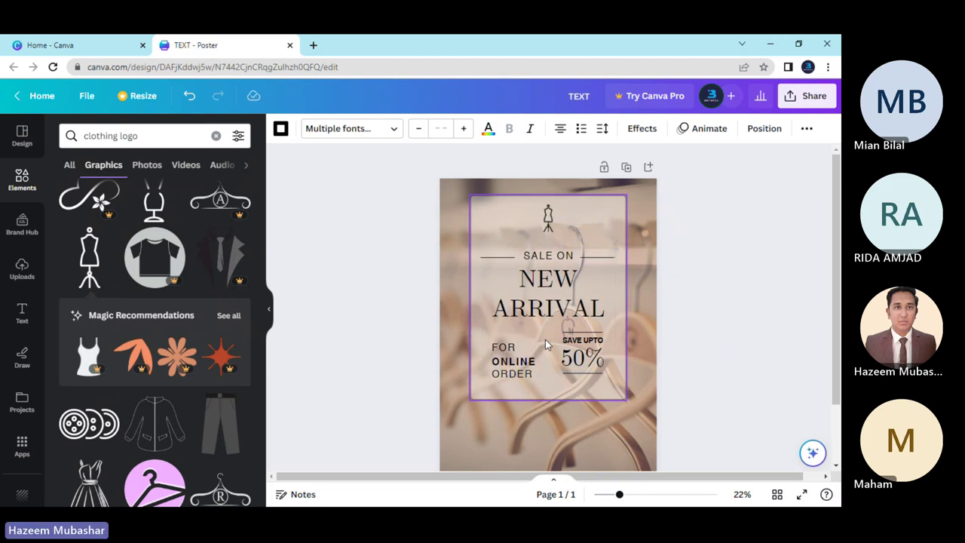
key("ctrl+z")
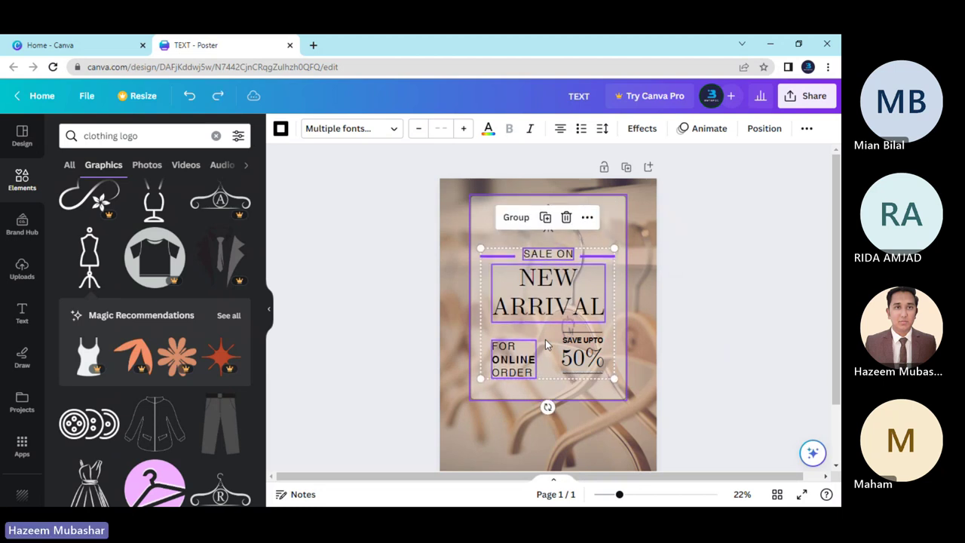
key("ctrl+z")
key("ctrl+z")
key("ctrl+z")
key("ctrl+z")
key("ctrl+z")
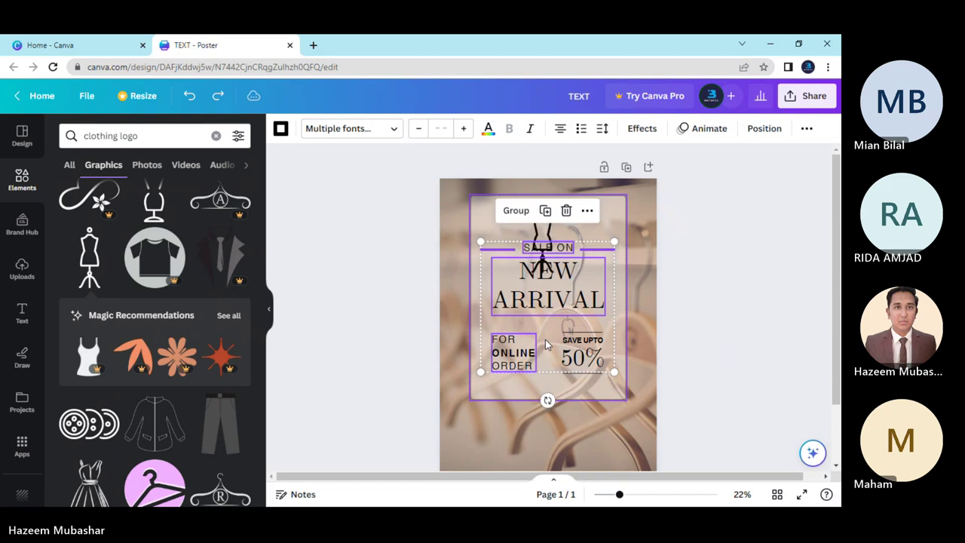
Shrink the dress-form graphic above SALE ON and reselect the dividers and text down to 50%.
left_click(544, 254)
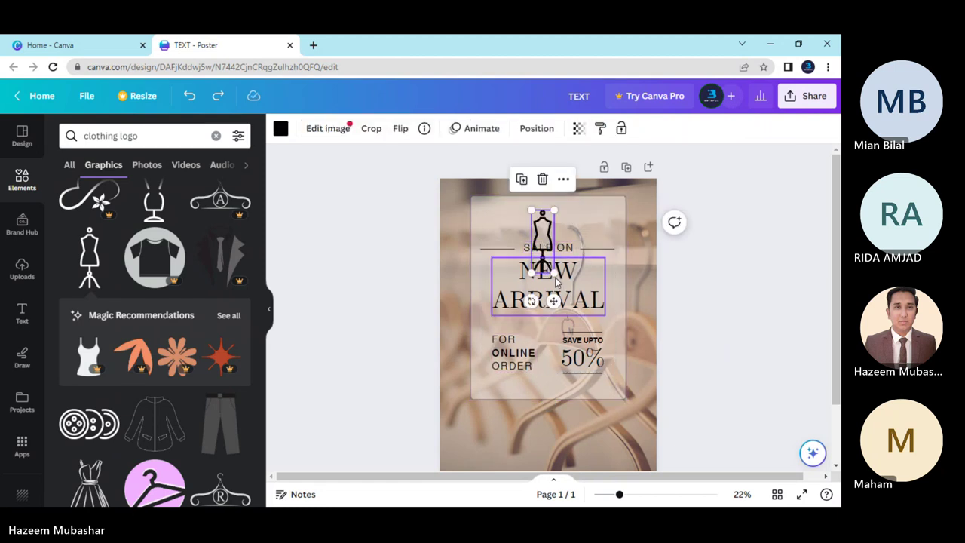
left_click_drag(556, 280, 540, 231)
left_click(500, 245)
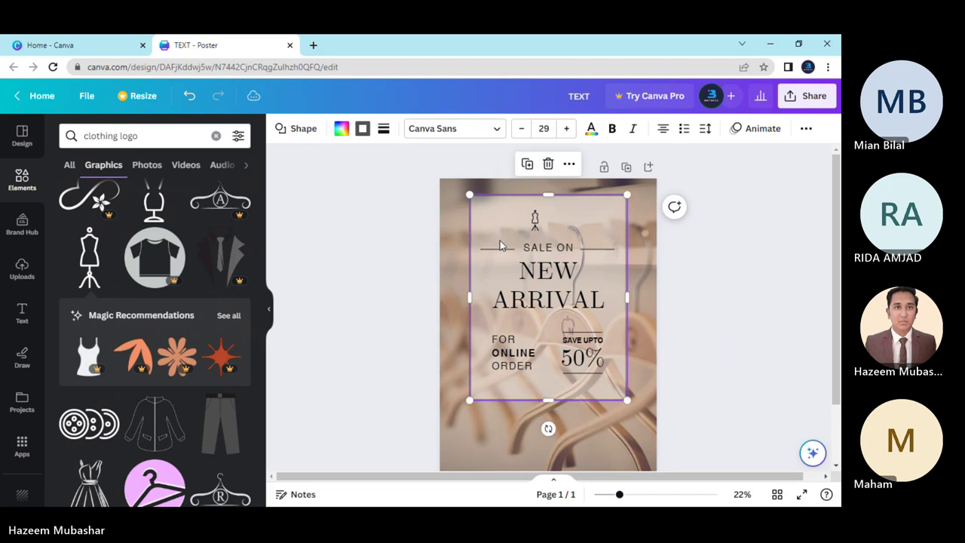
left_click(506, 248)
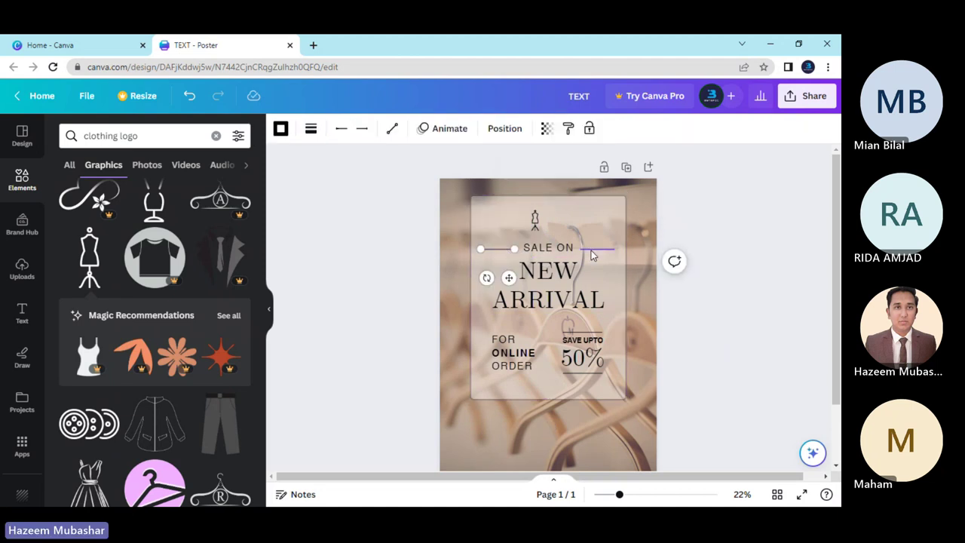
left_click(552, 255, "shift")
left_click(547, 268, "shift")
left_click(520, 351, "shift")
left_click(581, 364, "shift")
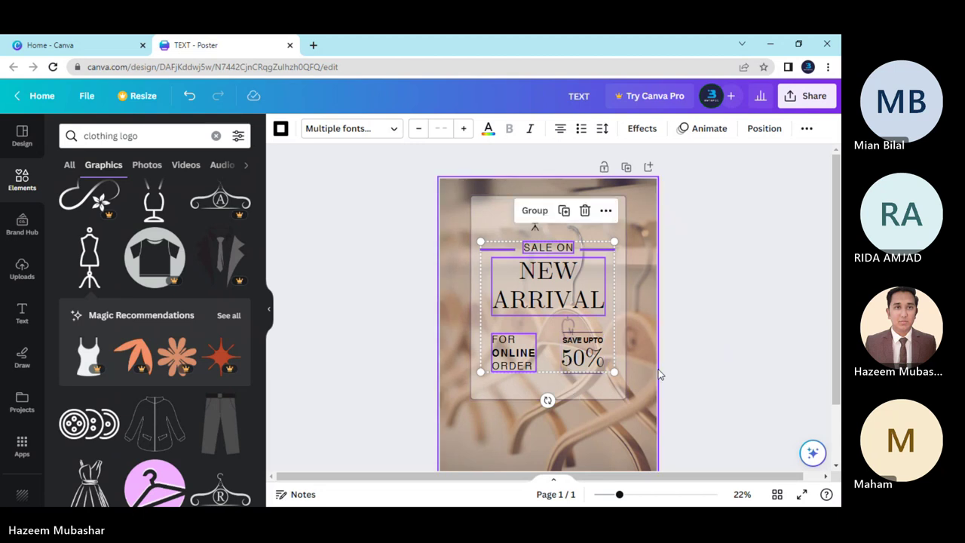
left_click(659, 374)
Multi-select the 50% group, NEW ARRIVAL, SALE ON and both dividers to shift them lower.
left_click(574, 337)
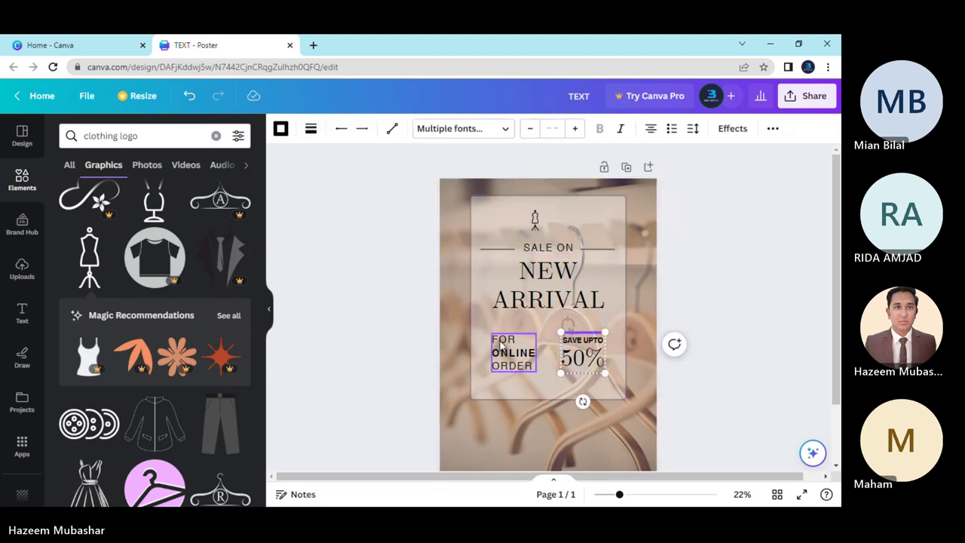
left_click(561, 294, "shift")
left_click(597, 248, "shift")
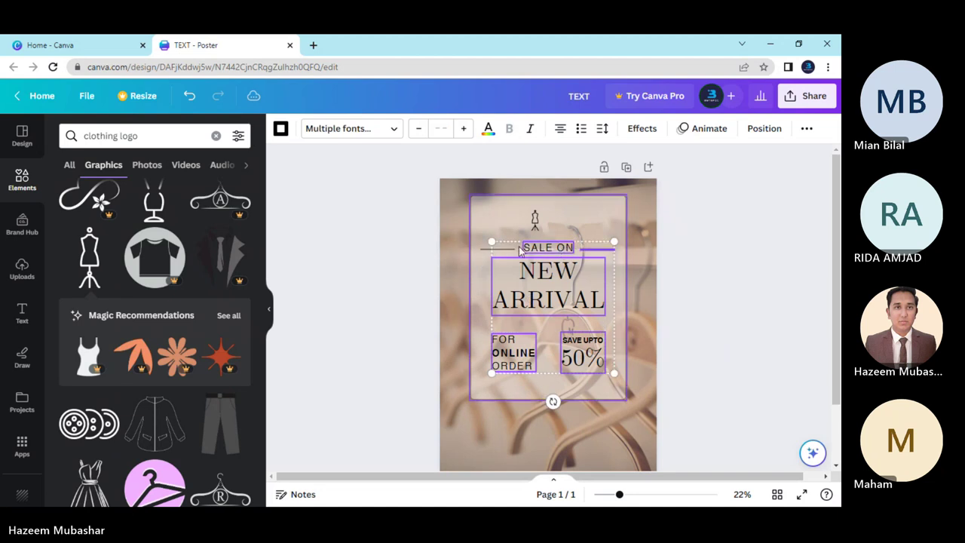
left_click(501, 254, "shift")
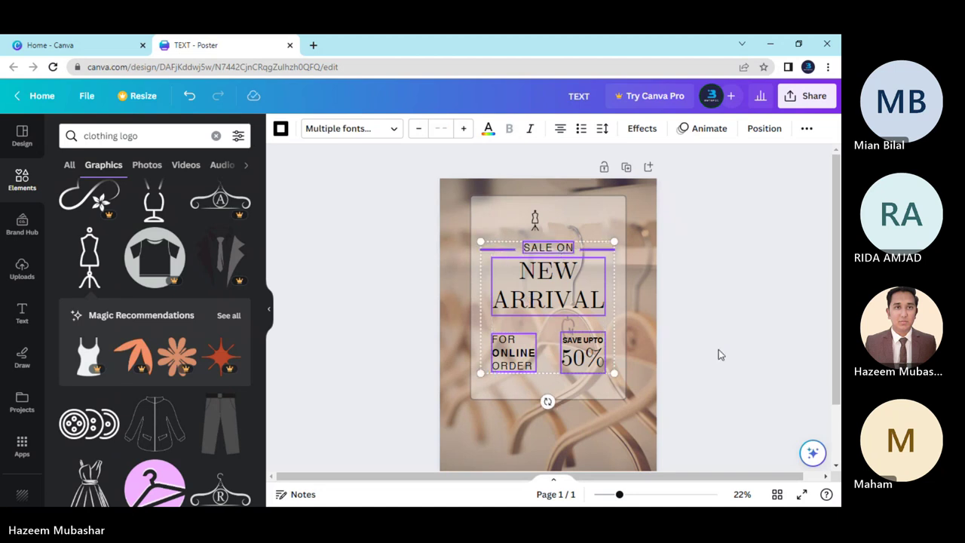
left_click(718, 354)
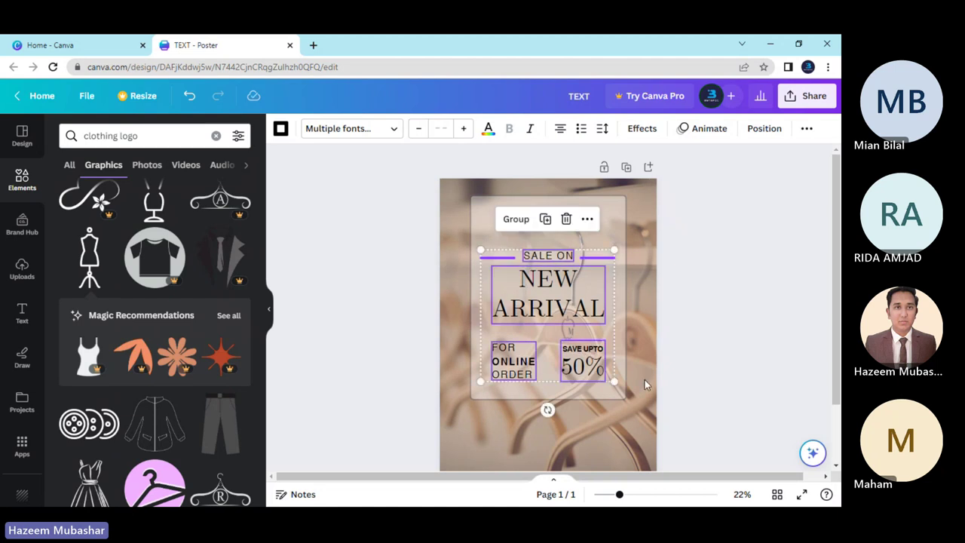
left_click(727, 338)
Center the dress-form icon above the SALE ON heading.
left_click(533, 220)
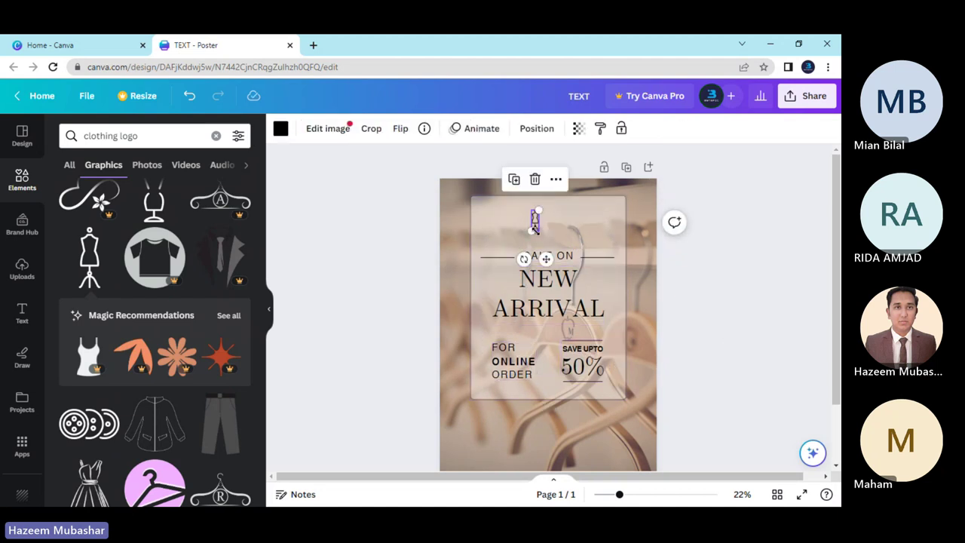
left_click_drag(529, 231, 546, 216)
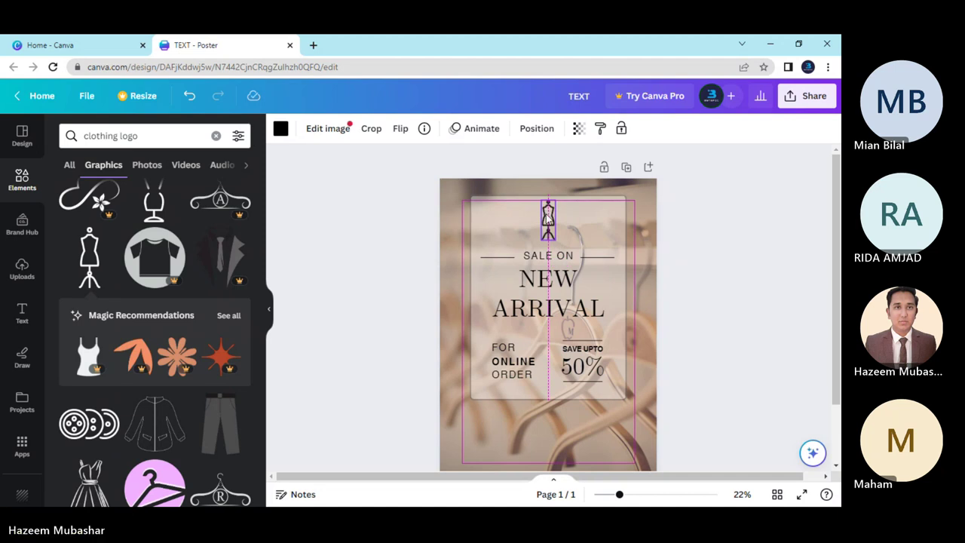
left_click(721, 296)
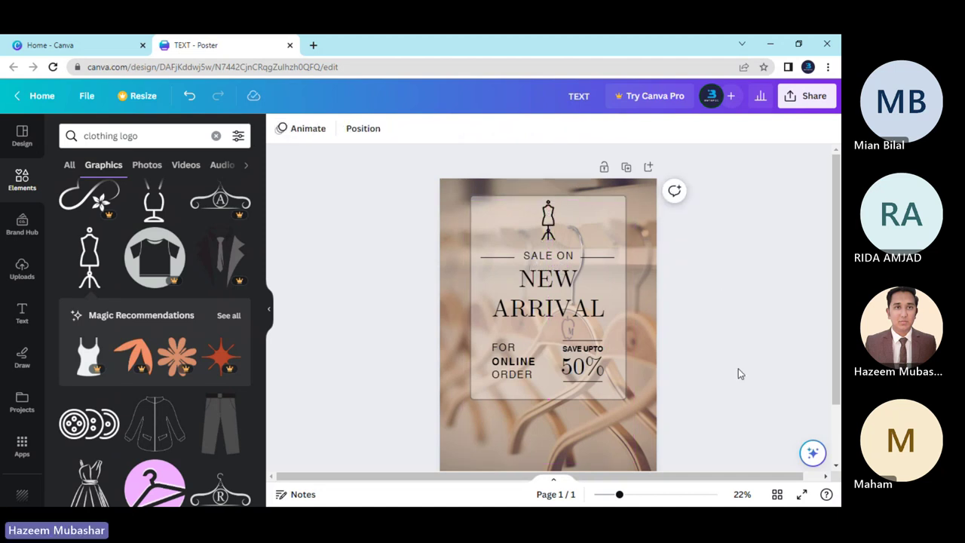
Enlarge the translucent panel slightly from its bottom-right corner.
left_click(607, 393)
left_click_drag(626, 400, 606, 384)
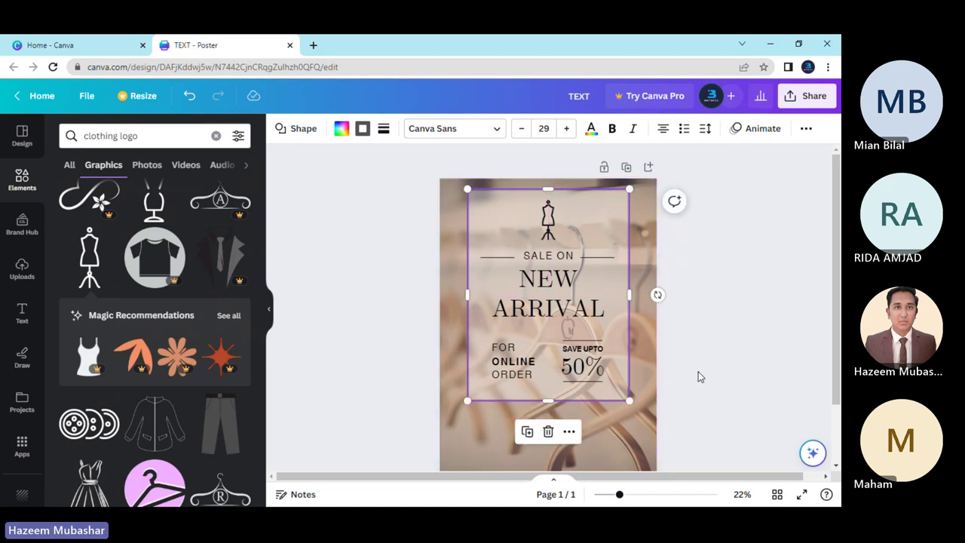
left_click(698, 372)
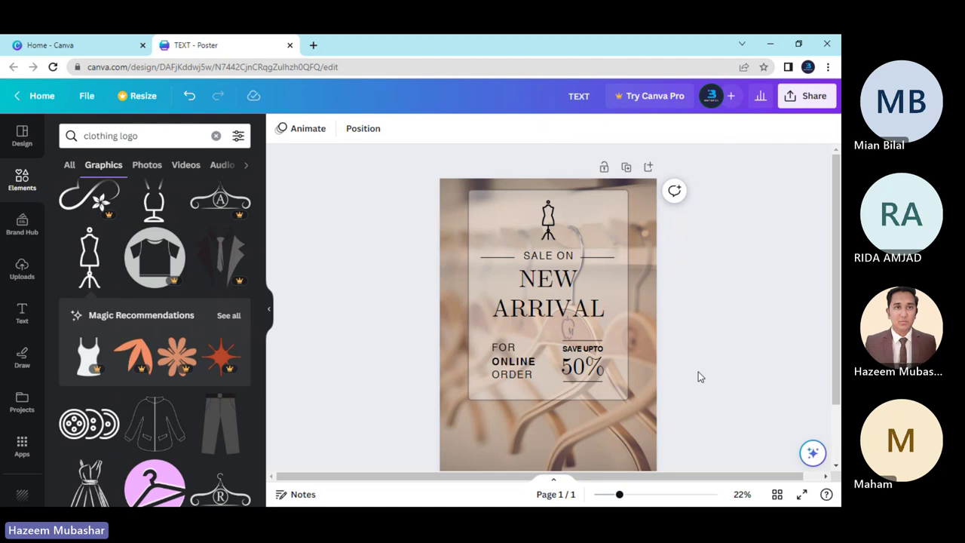
Zoom out to 17% and drag the marquee-selected panel, text and icon lower.
scroll(728, 351, "down", 1)
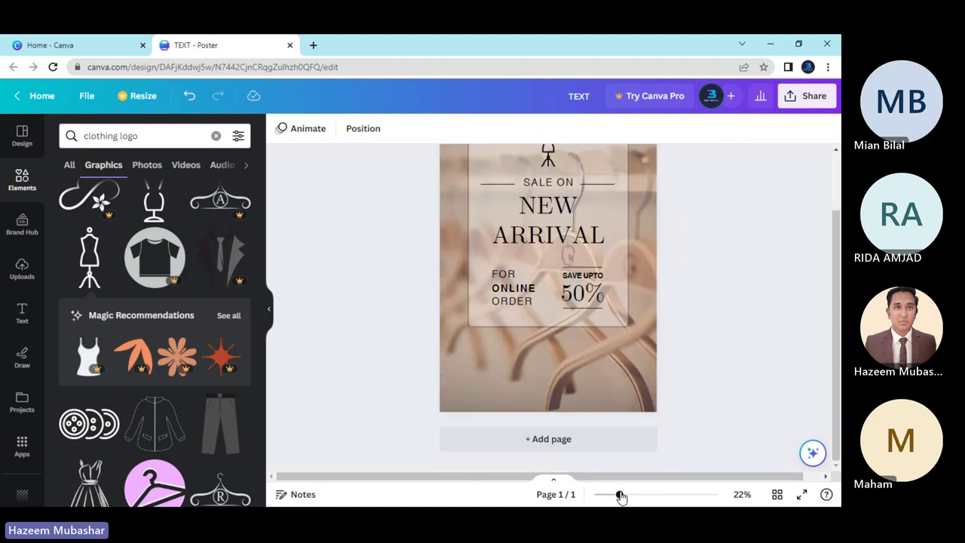
left_click_drag(620, 494, 610, 495)
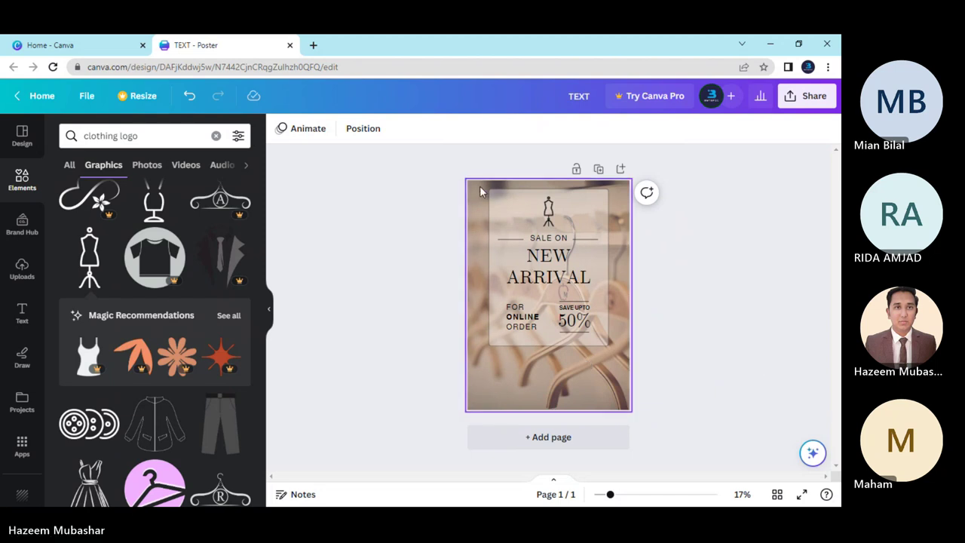
left_click_drag(480, 186, 622, 366)
left_click_drag(553, 239, 550, 258)
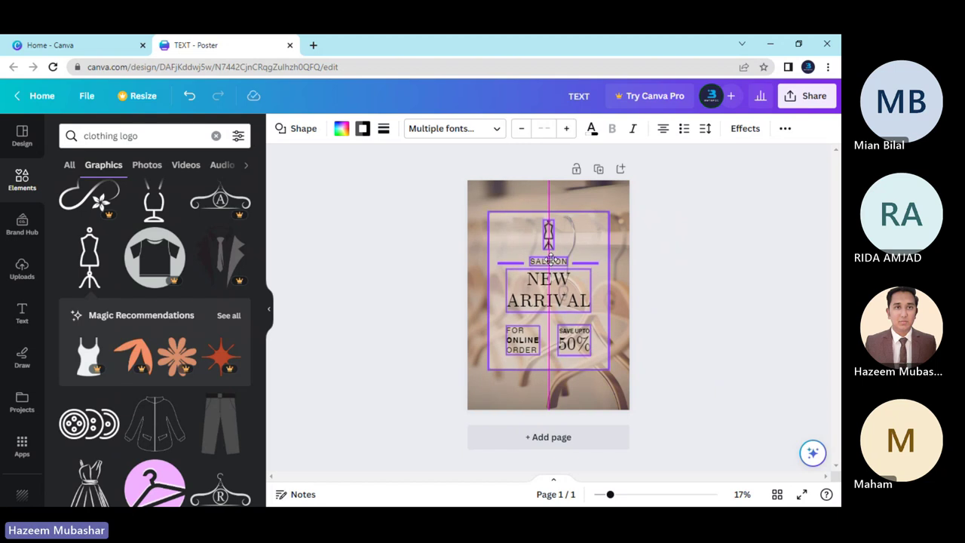
left_click_drag(550, 258, 550, 258)
left_click(667, 320)
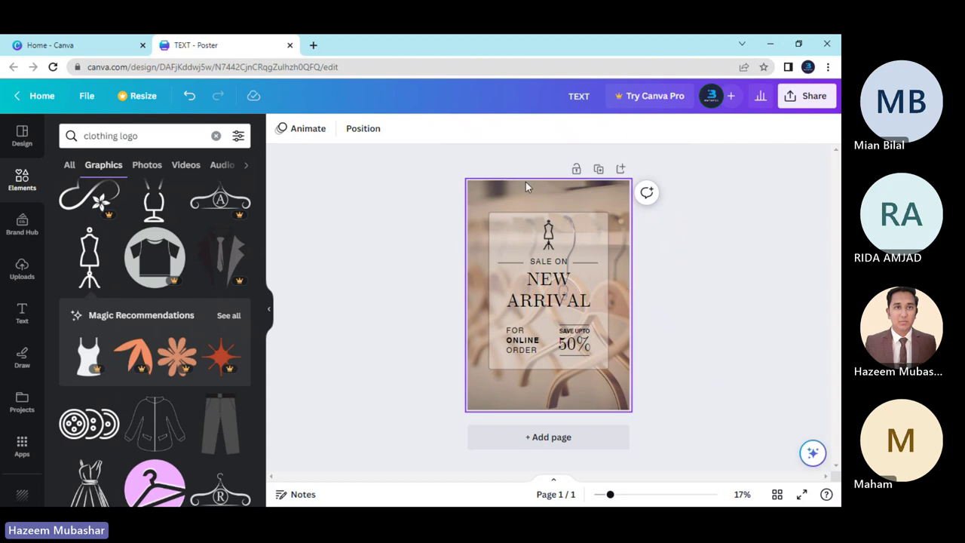
Duplicate the poster as page 2 and nudge its panel contents upward.
left_click(597, 170)
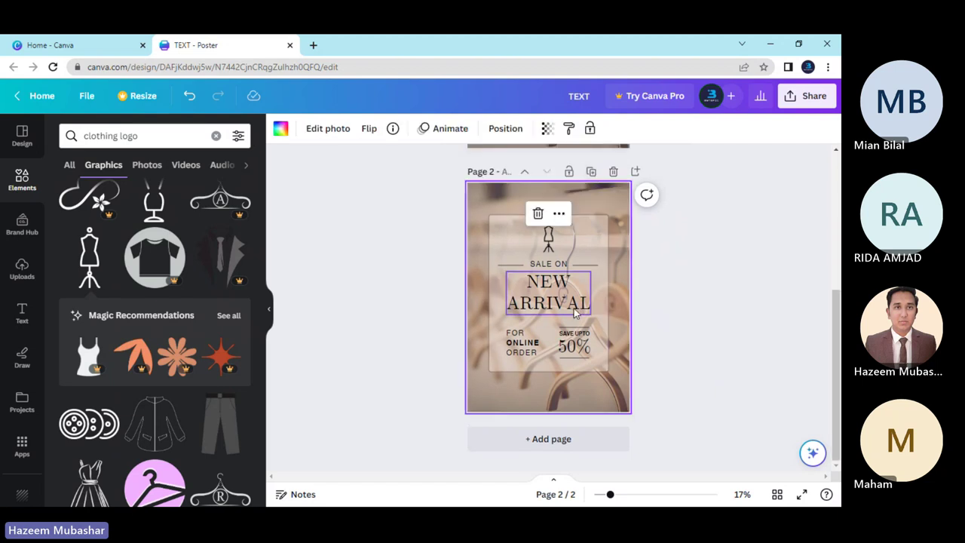
left_click_drag(483, 202, 620, 381)
key("Up")
key("Up")
key("Up")
key("Up")
key("Up")
key("Up")
key("Up")
key("Up")
key("Up")
key("Up")
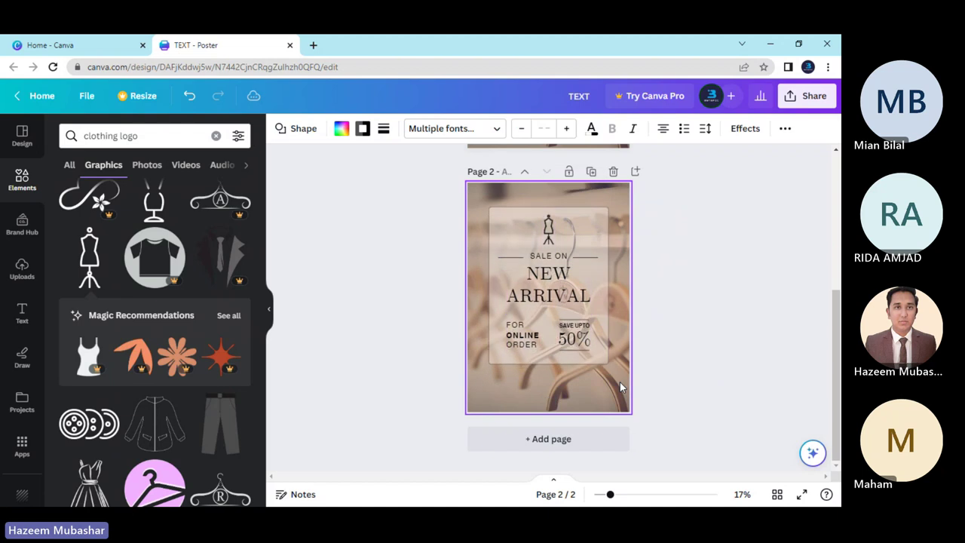
key("Down")
key("Down")
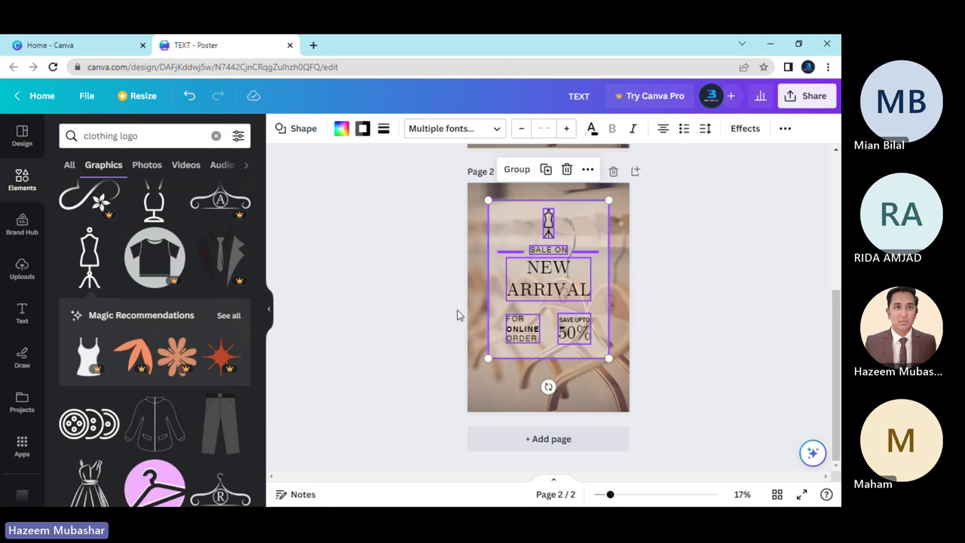
left_click(501, 388)
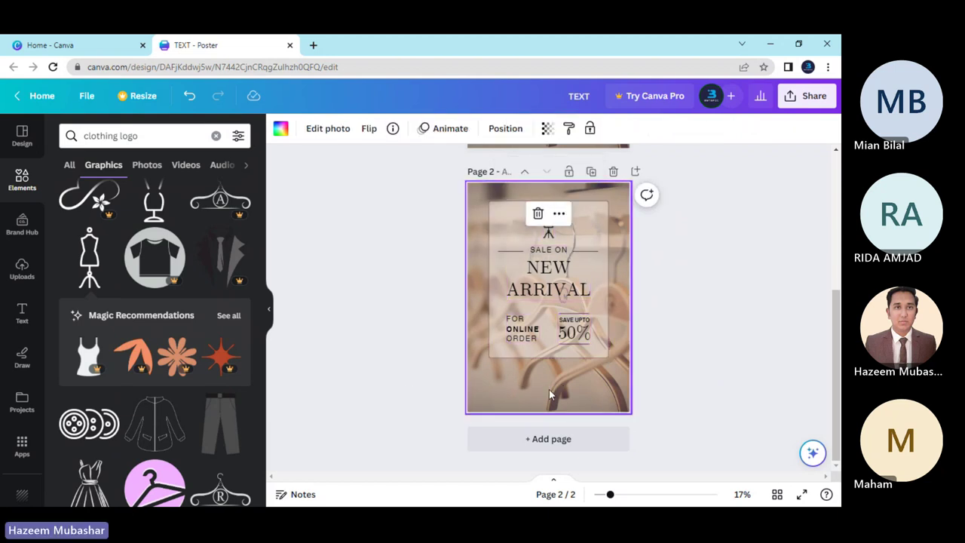
left_click(435, 387)
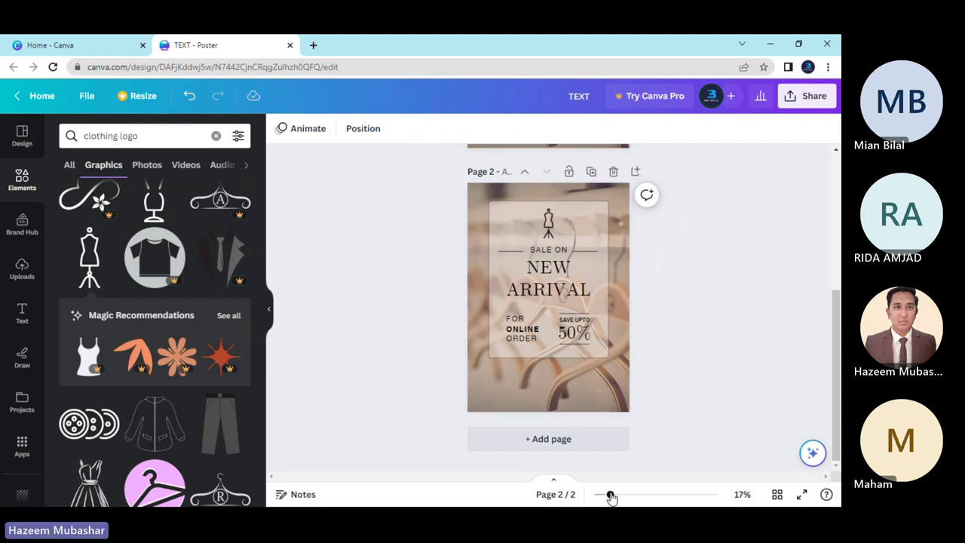
Place an Alt-dragged copy of SALE ON near page 2's bottom-left corner.
left_click_drag(611, 495, 617, 494)
scroll(416, 340, "down", 1)
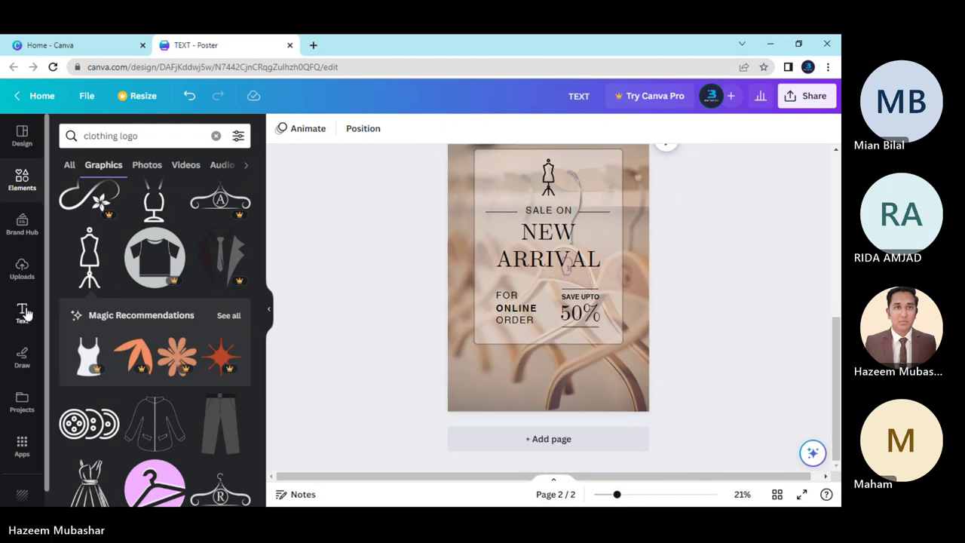
left_click(547, 212)
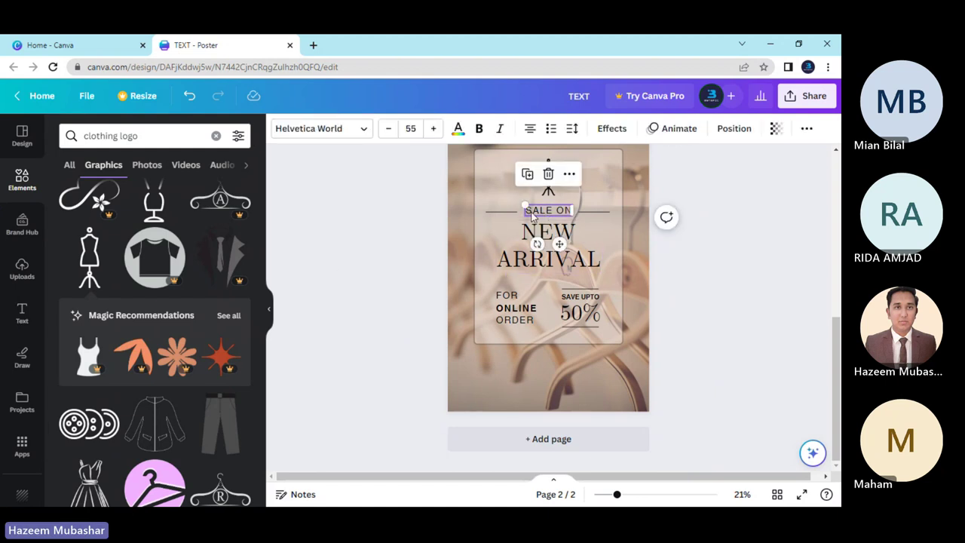
left_click_drag(559, 244, 502, 416)
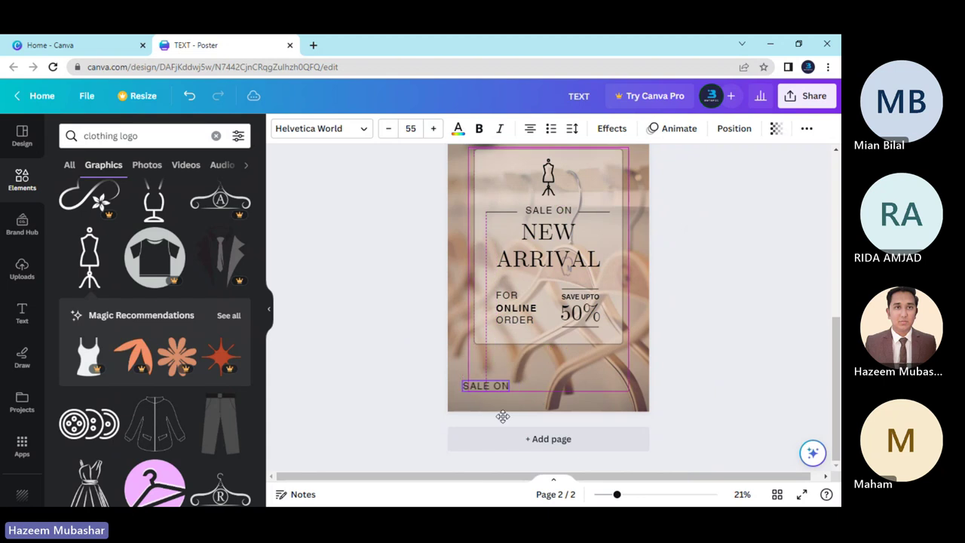
left_click(405, 389)
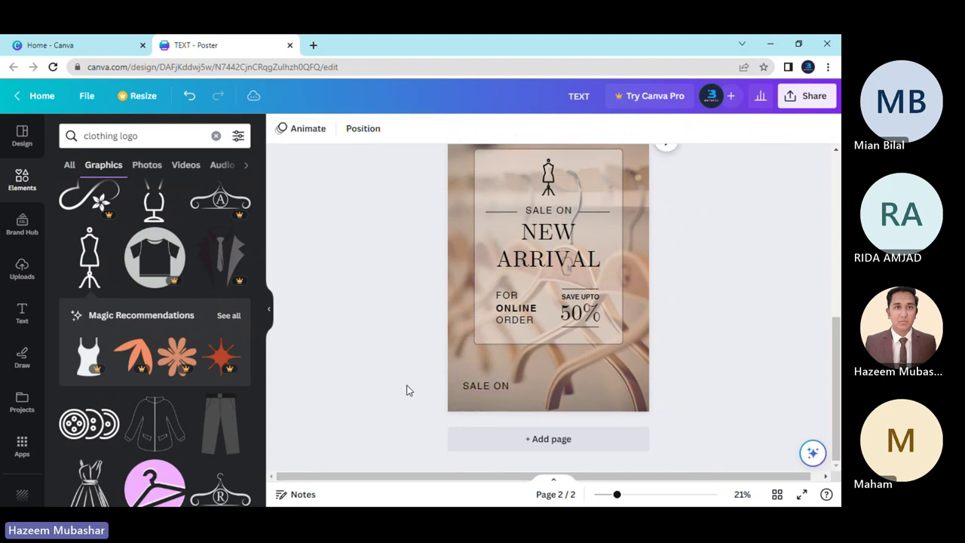
left_click(495, 386)
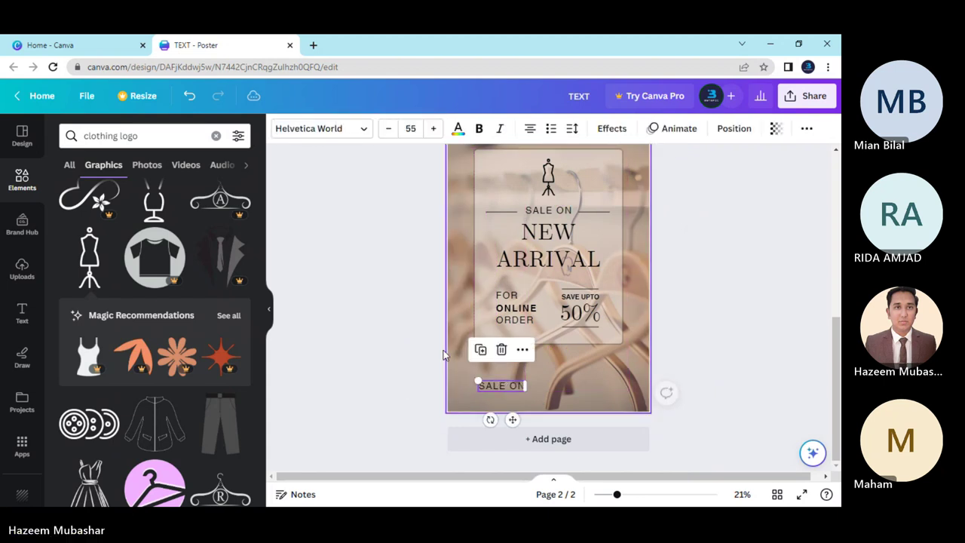
left_click(404, 341)
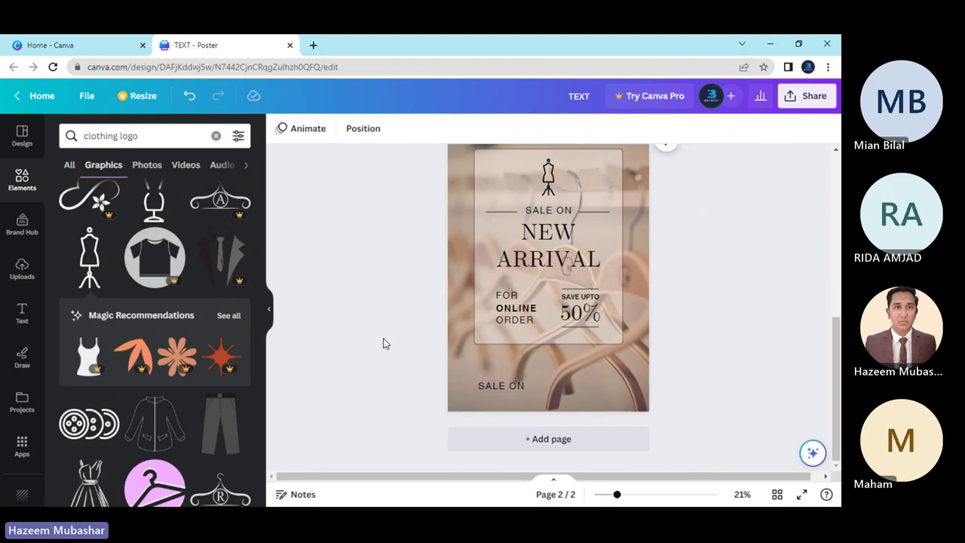
Search graphics for 'pho' and add a circled phone graphic shrunk to a tiny icon.
triple_click(158, 136)
key("BackSpace")
type("p")
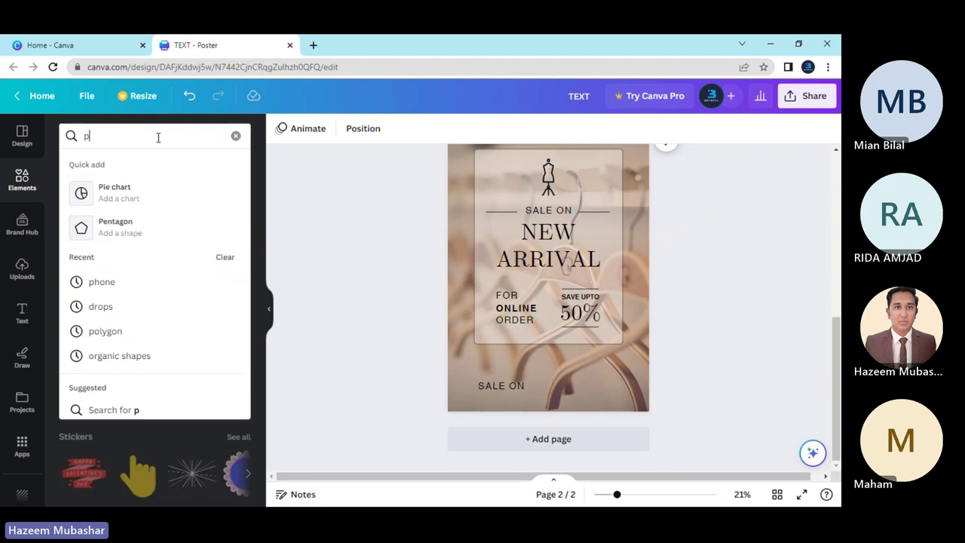
type("hone")
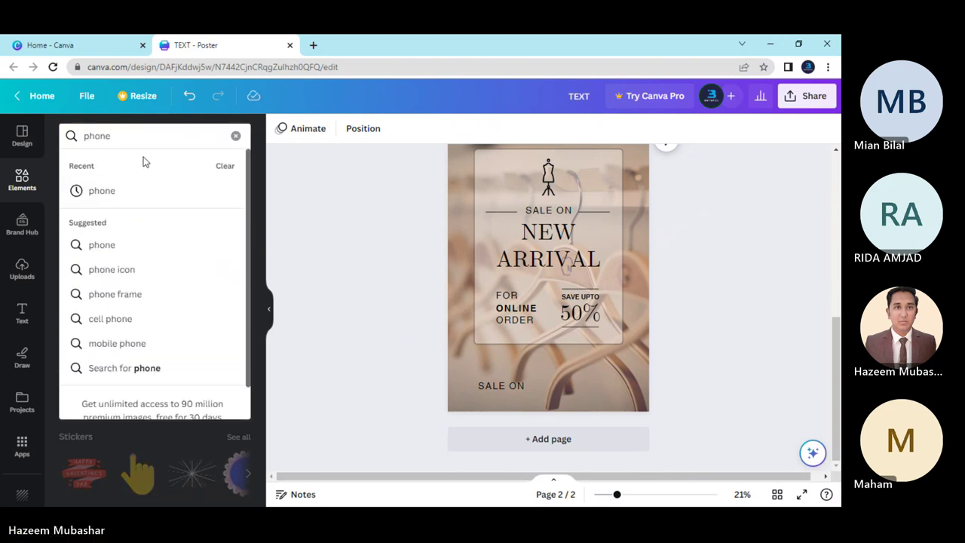
left_click(139, 189)
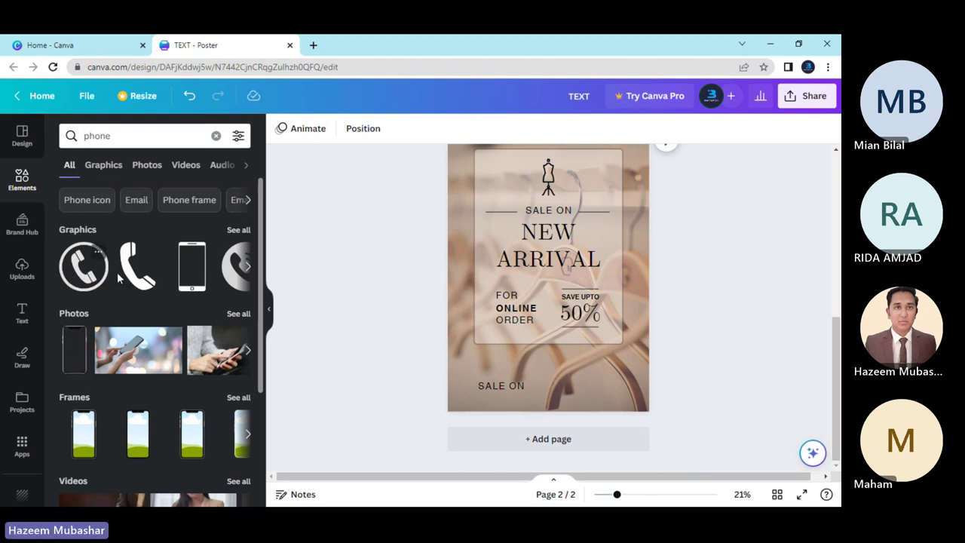
left_click(83, 265)
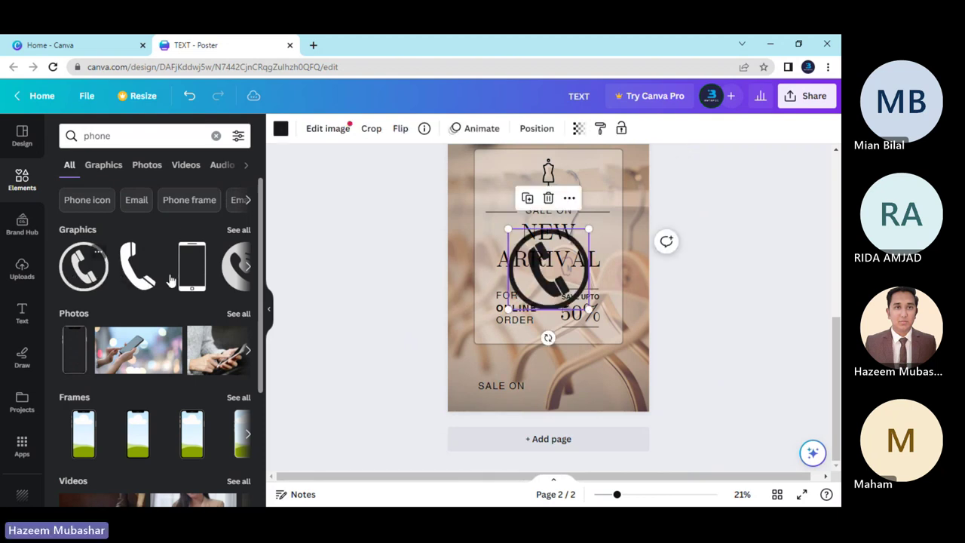
left_click_drag(549, 238, 532, 346)
left_click_drag(566, 395, 486, 341)
left_click(387, 351)
Undo the accidental FOR ONLINE ORDER move and put the phone icon beside the bottom-left SALE ON.
key("ctrl+z")
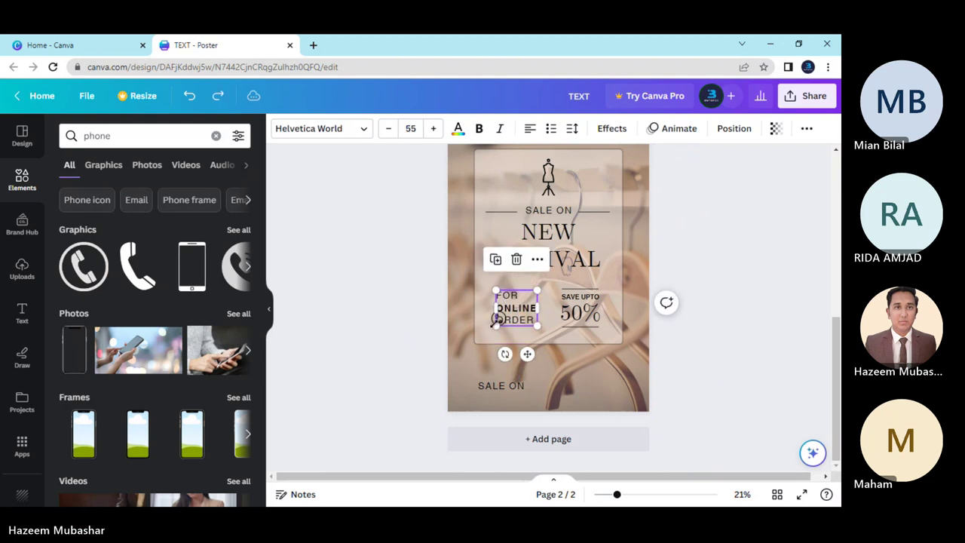
left_click(493, 323)
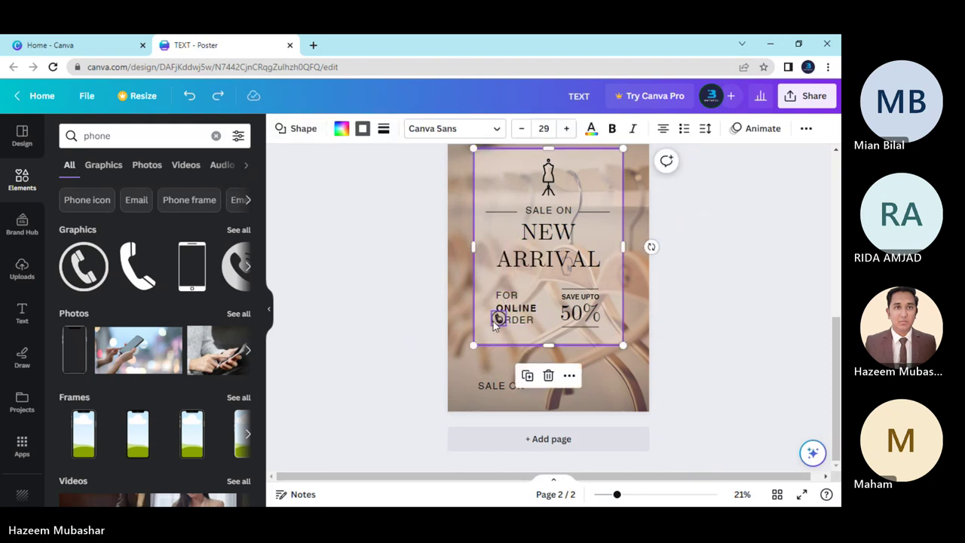
left_click(496, 320)
left_click_drag(509, 352, 477, 427)
Replace the bottom-left SALE ON text with the contact phone number in bold.
double_click(515, 386)
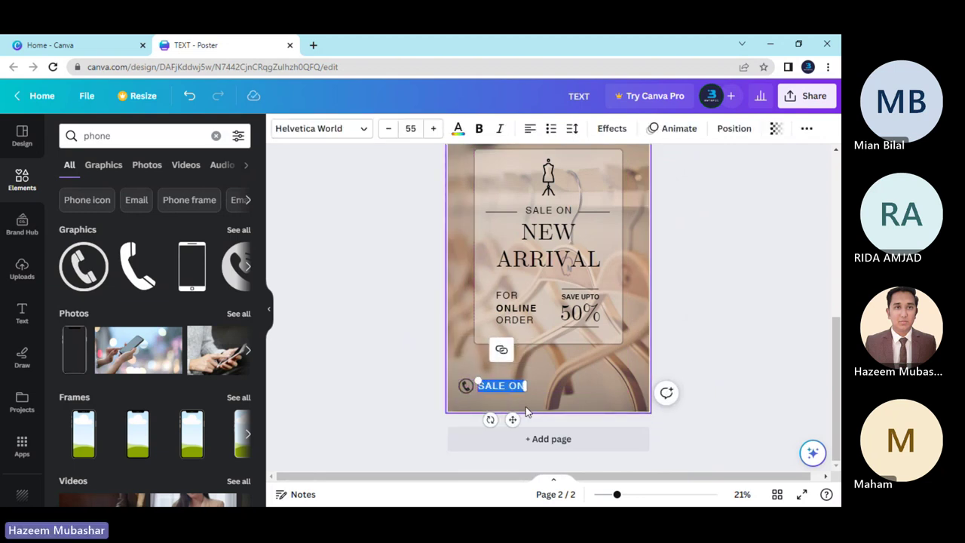
key("BackSpace")
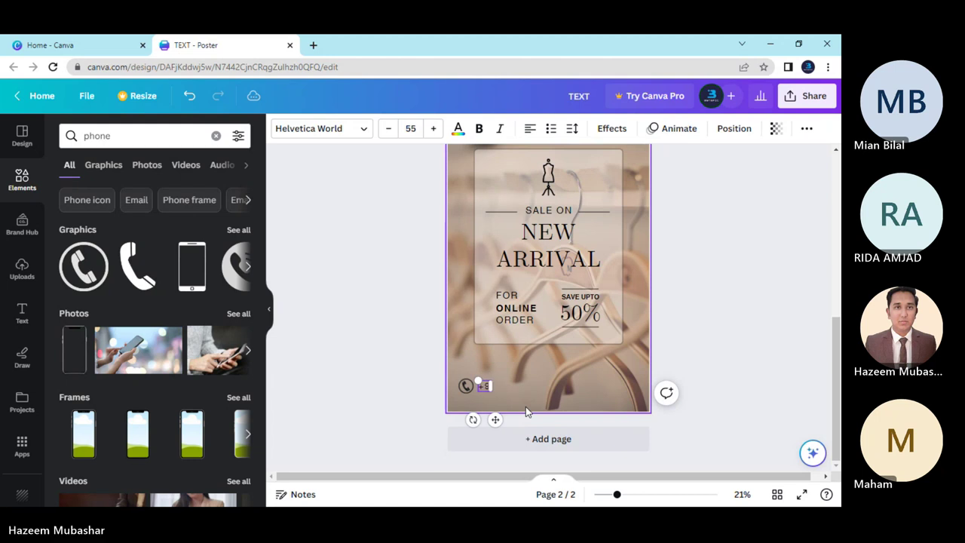
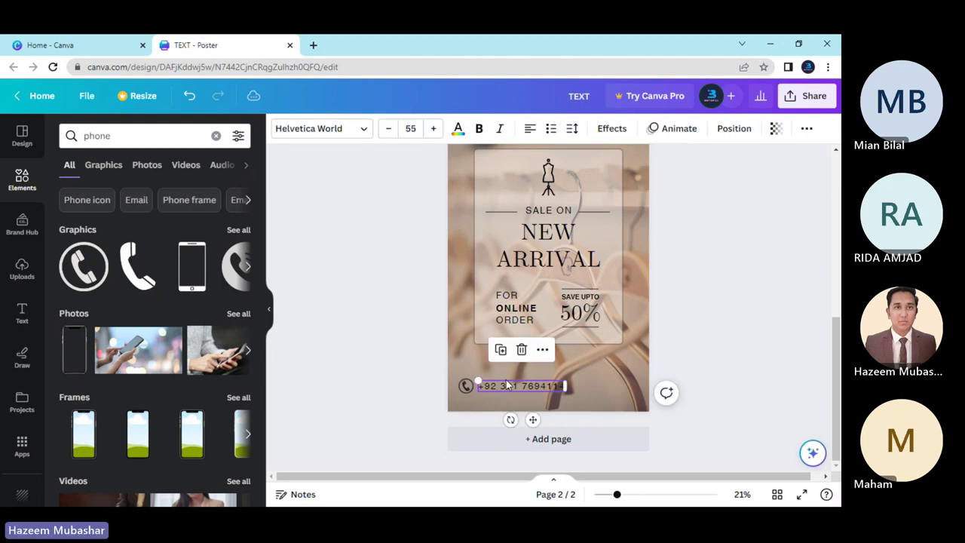
left_click(479, 129)
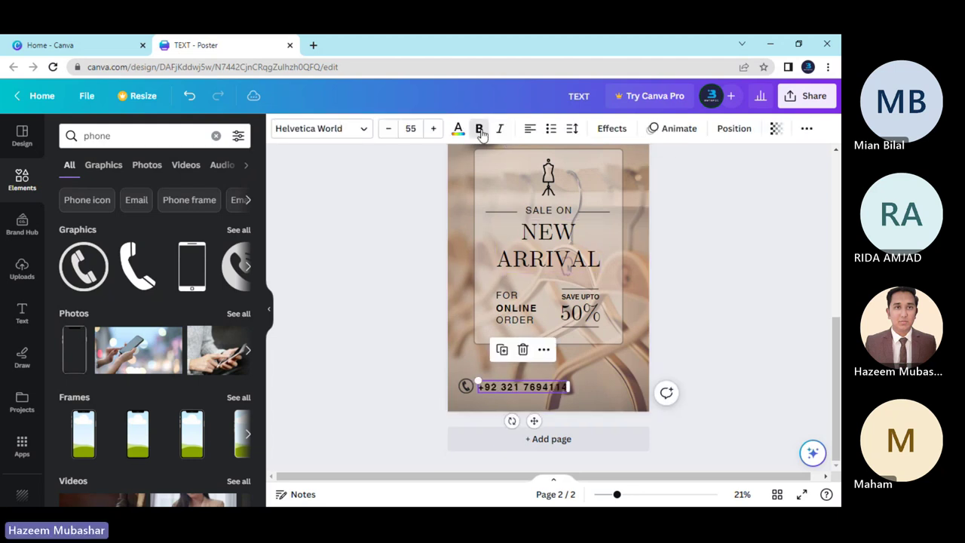
left_click(389, 353)
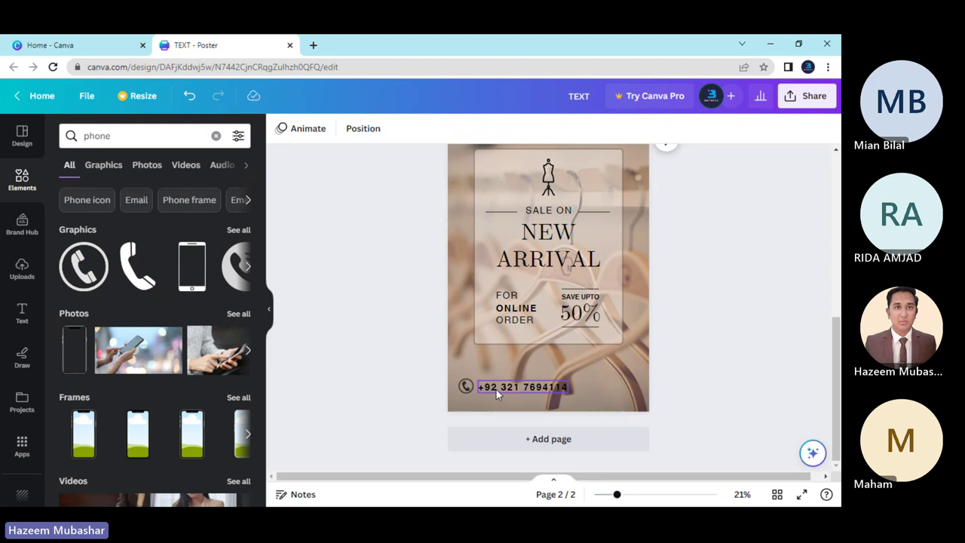
Tighten the phone number's letter spacing near 0 and reduce its font size to 48.
left_click(538, 389)
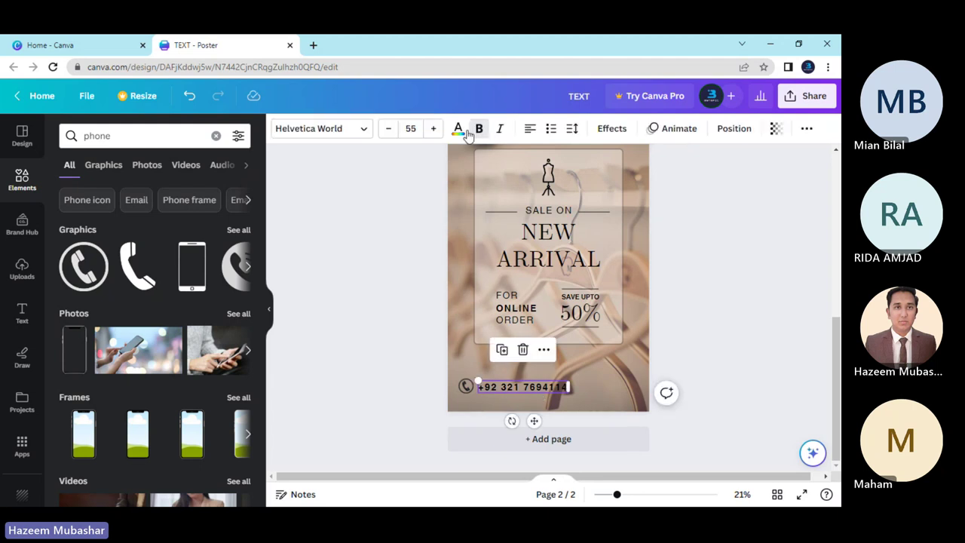
left_click(572, 128)
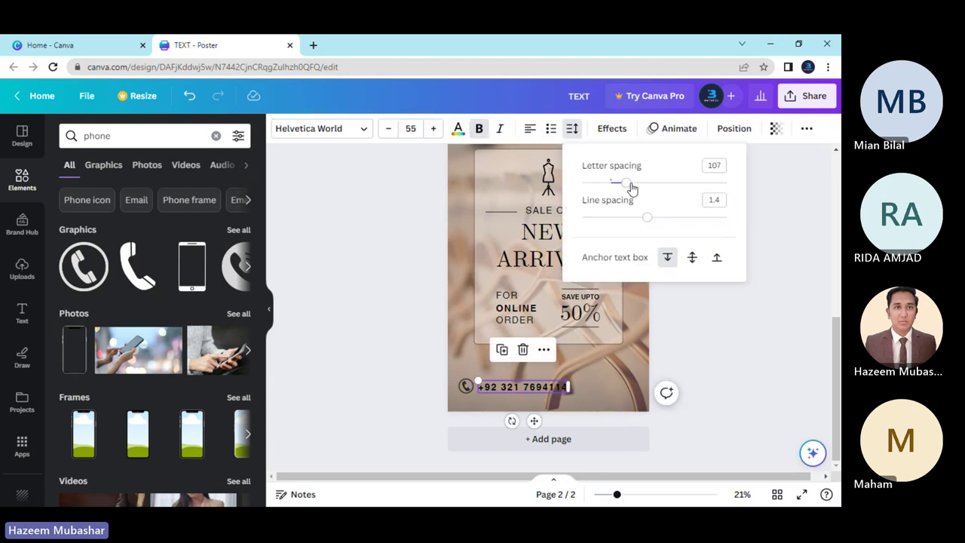
left_click_drag(631, 186, 611, 187)
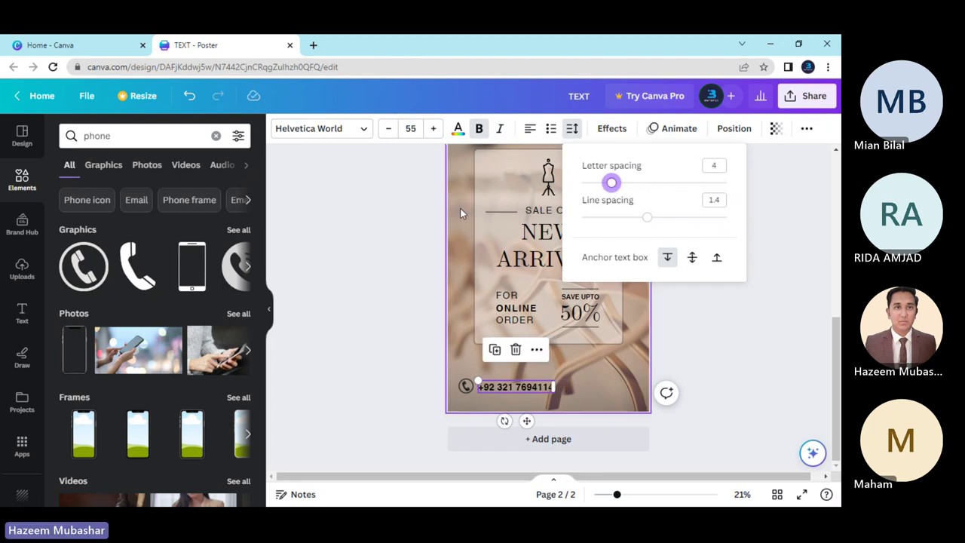
left_click(394, 141)
left_click(388, 128)
left_click(388, 129)
left_click(388, 129)
left_click(388, 128)
left_click(388, 129)
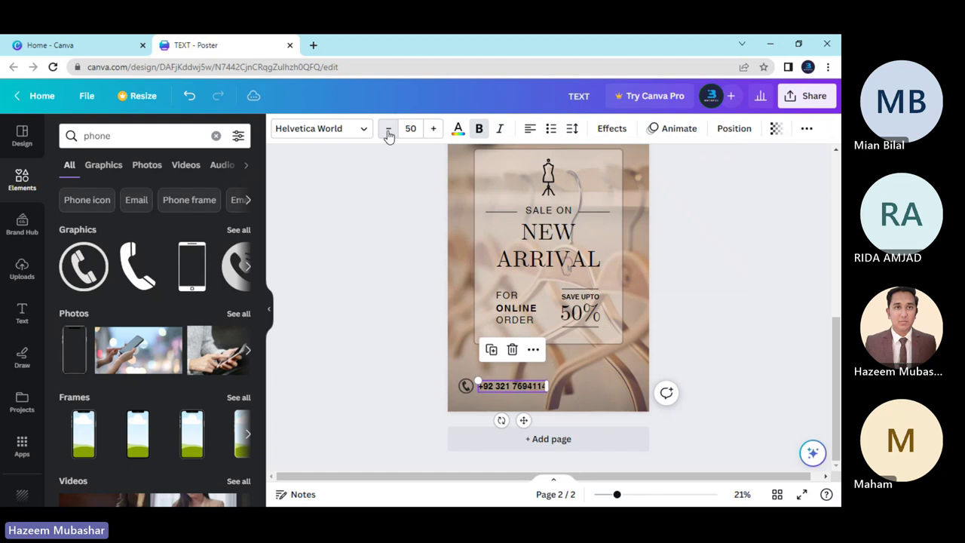
left_click(388, 129)
left_click(388, 129)
Resize the phone icon to 2.6 square beside the number.
left_click(422, 426)
left_click(465, 385)
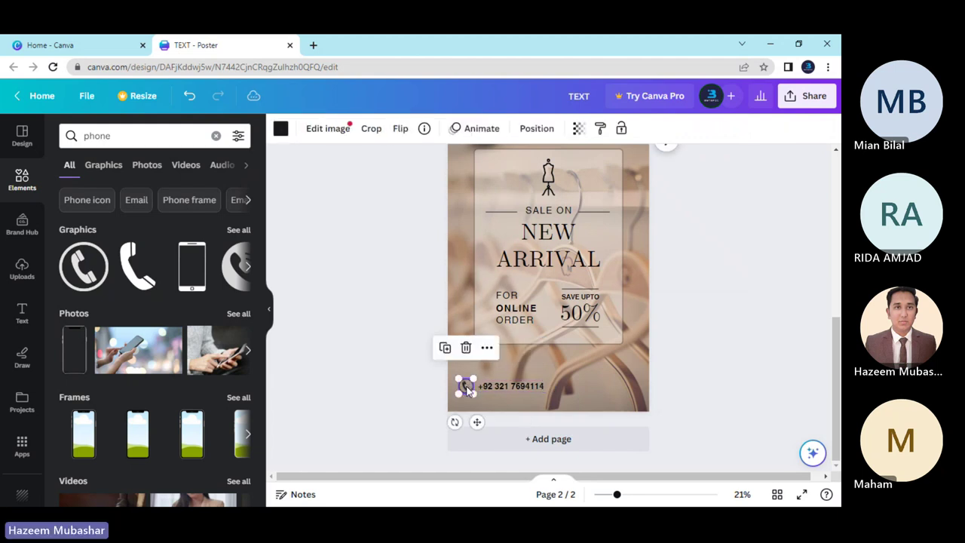
left_click_drag(470, 390, 483, 426)
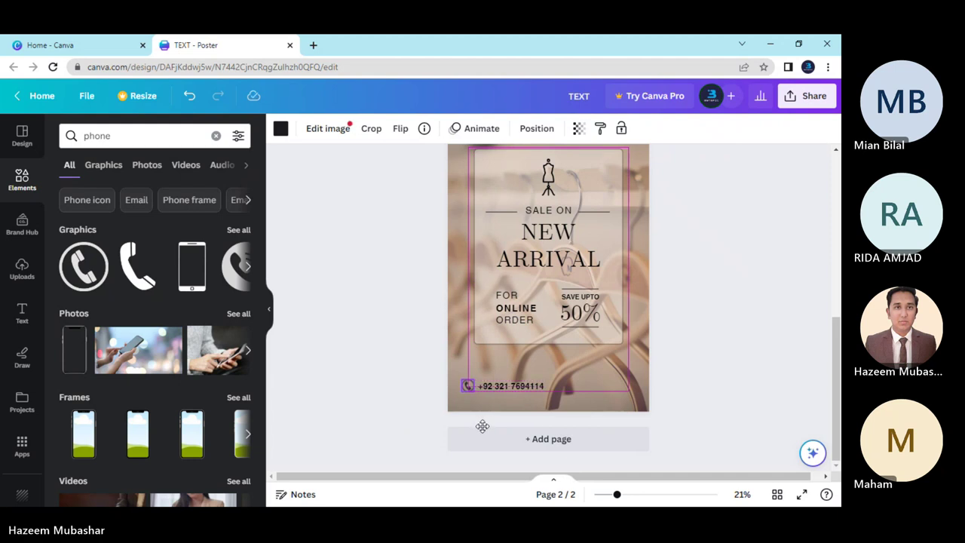
left_click(417, 419)
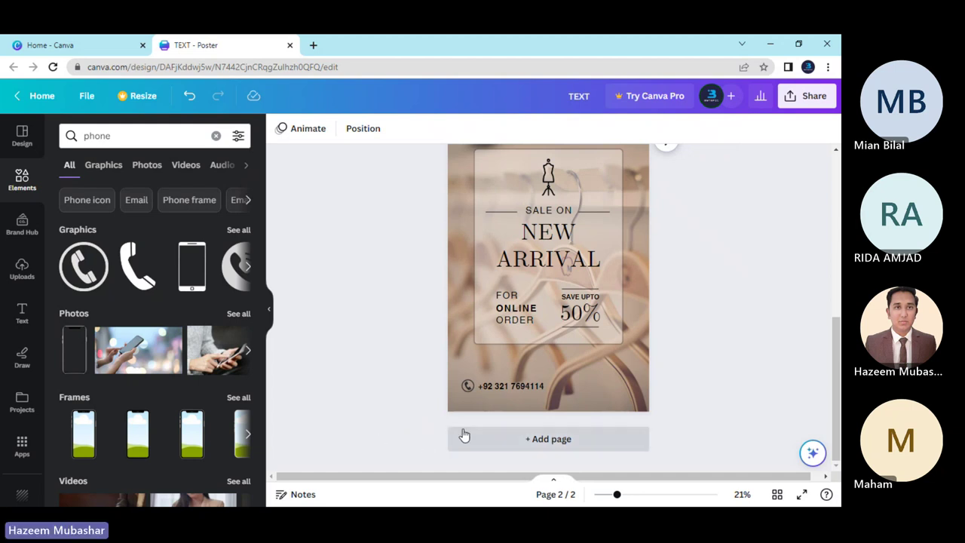
Extend the translucent panel downward and move the phone icon and number up, centred inside it.
left_click(542, 341)
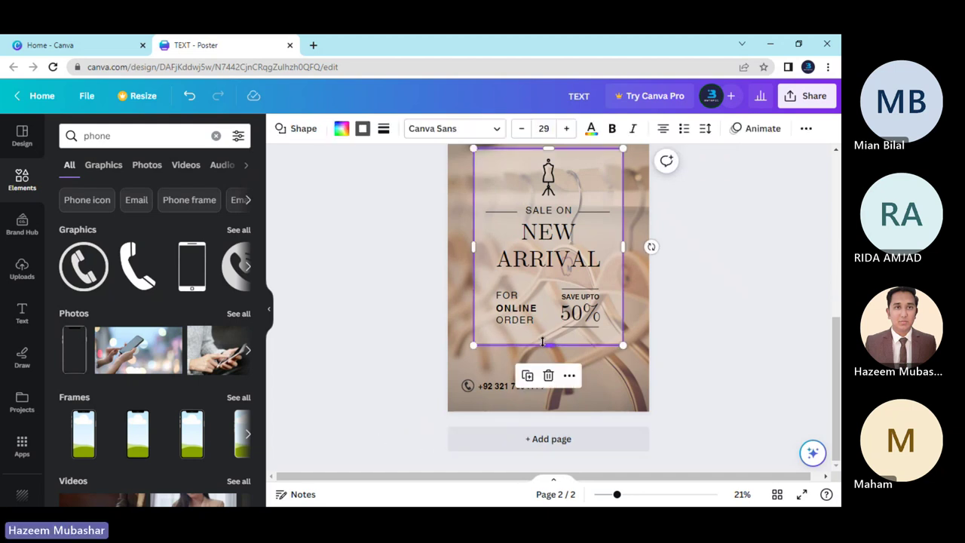
left_click_drag(548, 346, 527, 384)
left_click(493, 390)
left_click(464, 387, "shift")
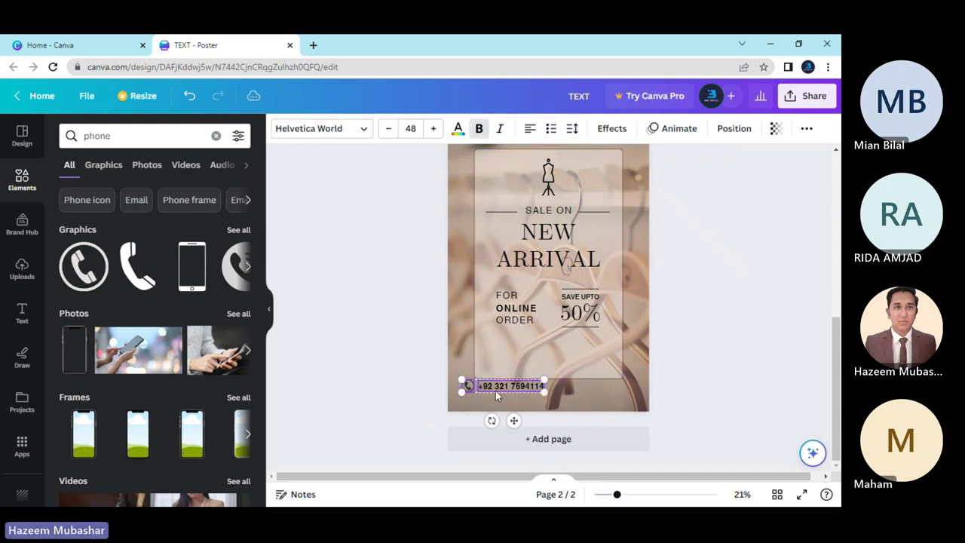
left_click_drag(515, 420, 562, 385)
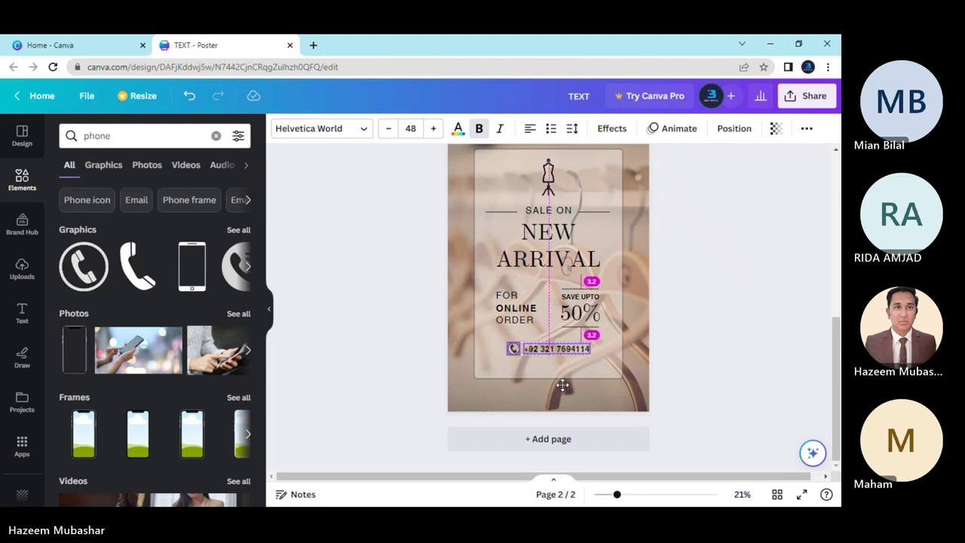
left_click_drag(562, 385, 562, 386)
left_click(422, 369)
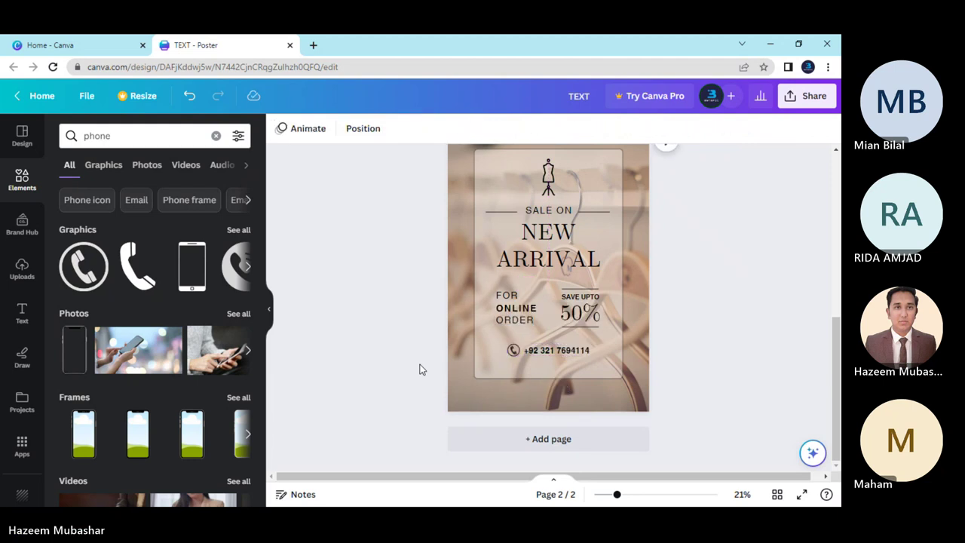
Lengthen the panel further and nudge the phone icon and number slightly lower under ORDER.
left_click(547, 375)
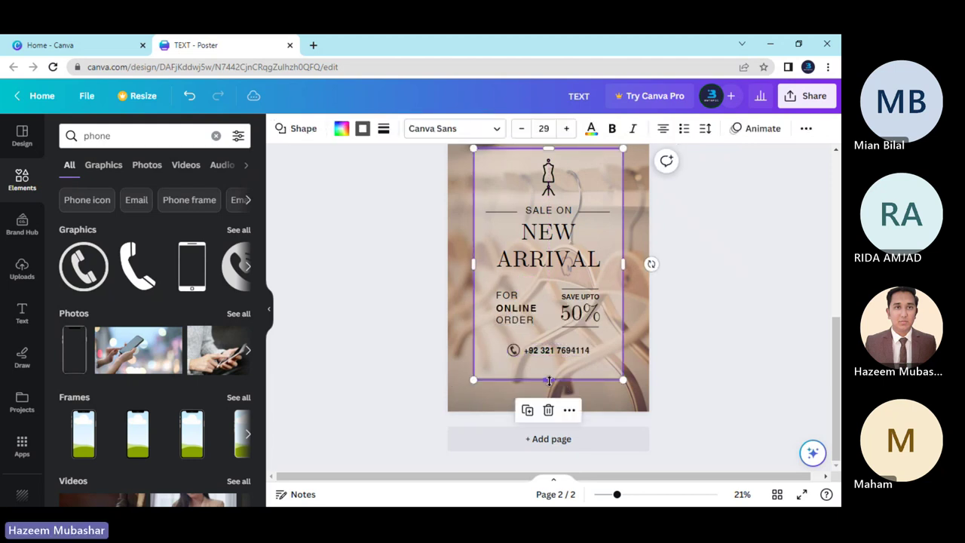
left_click_drag(547, 378, 548, 409)
scroll(397, 375, "up", 2)
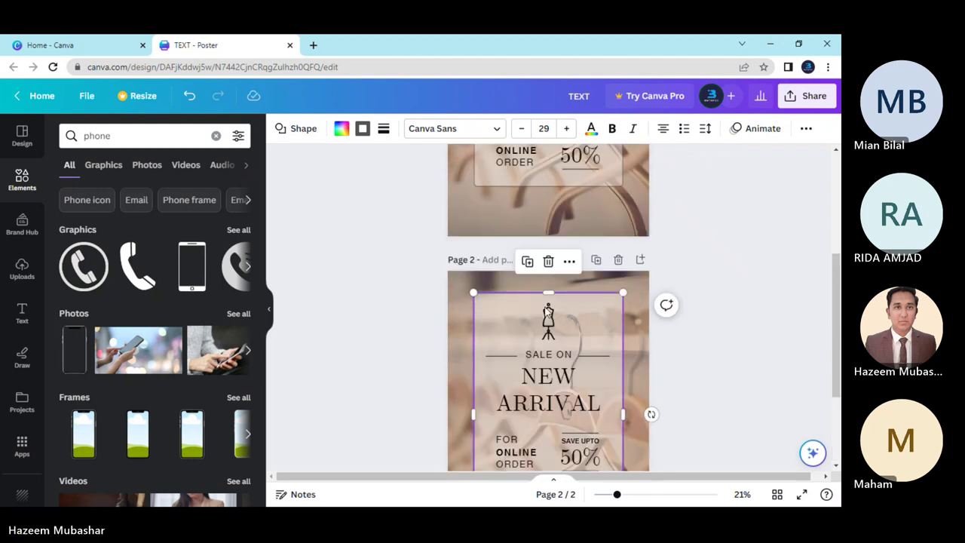
left_click_drag(548, 293, 550, 292)
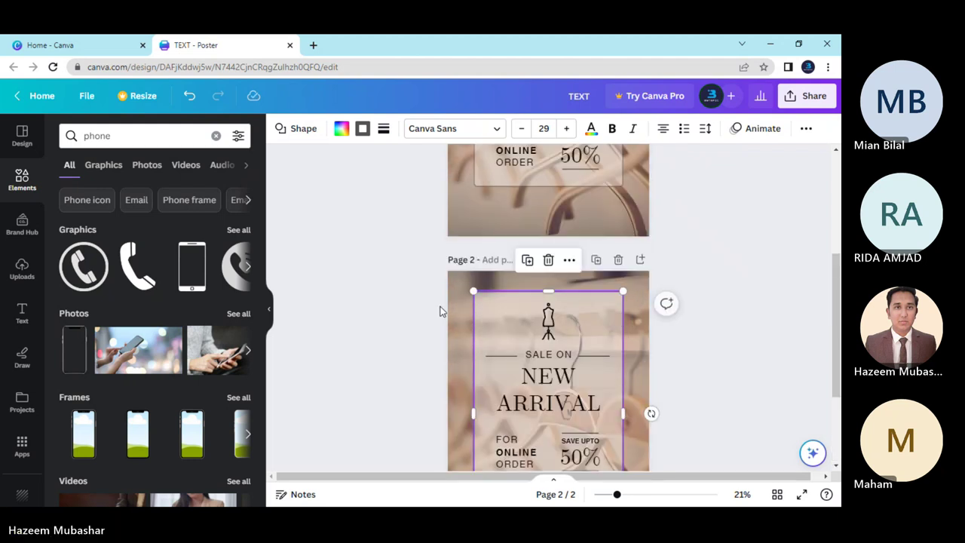
left_click(418, 338)
scroll(418, 338, "down", 3)
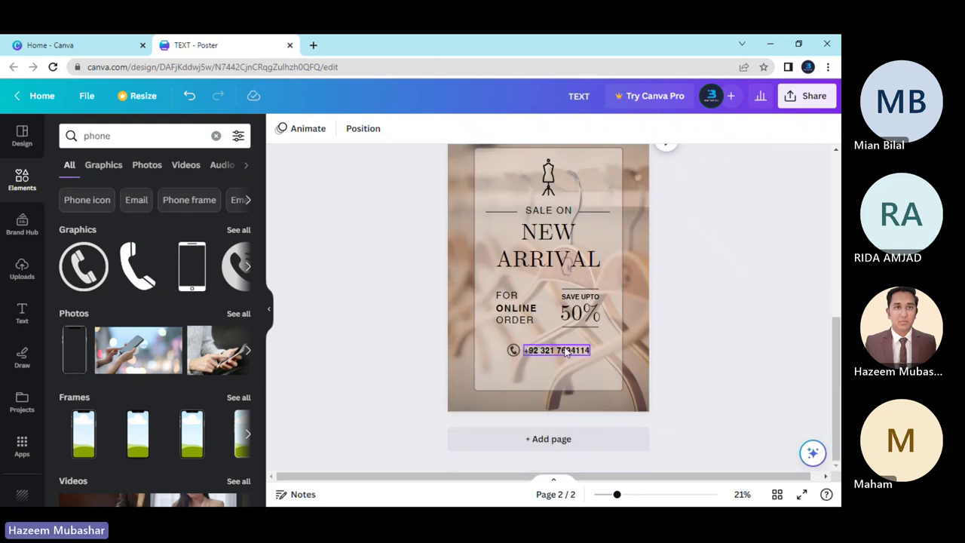
left_click(554, 350)
left_click_drag(553, 352, 550, 356)
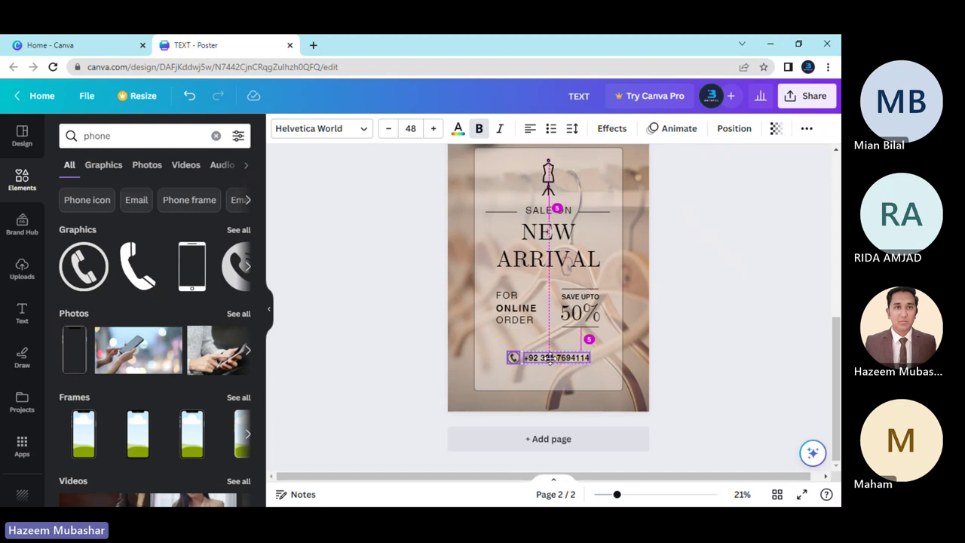
left_click_drag(549, 359, 549, 359)
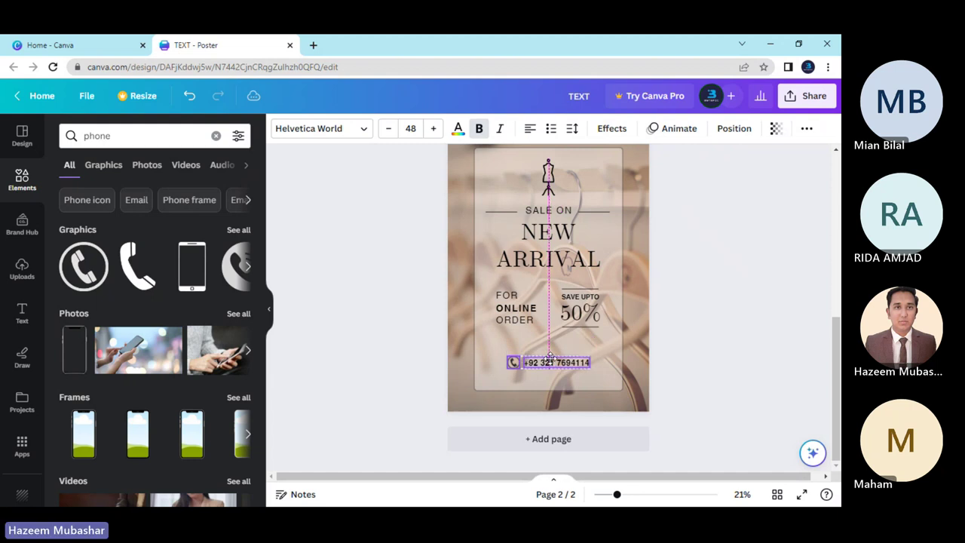
left_click(453, 360)
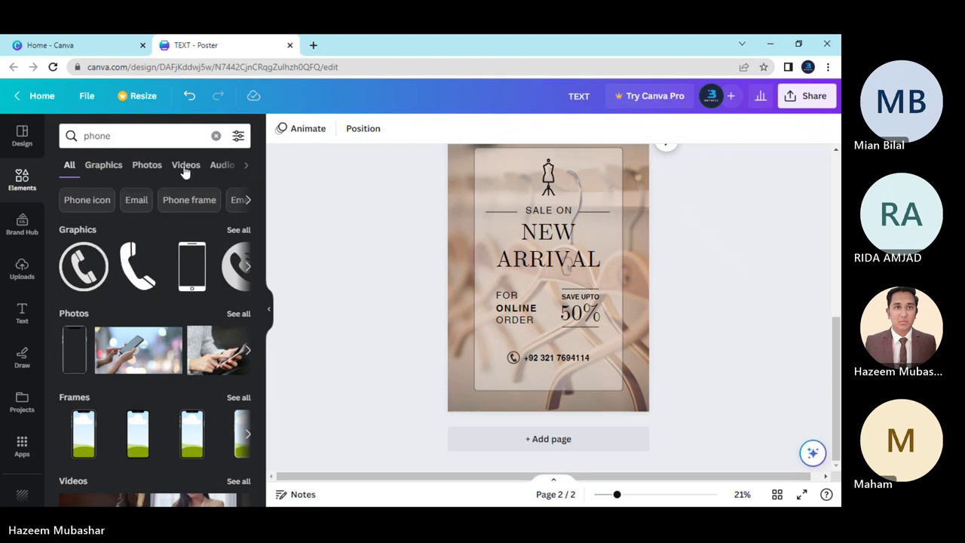
Search Elements for "email" graphics.
left_click(215, 136)
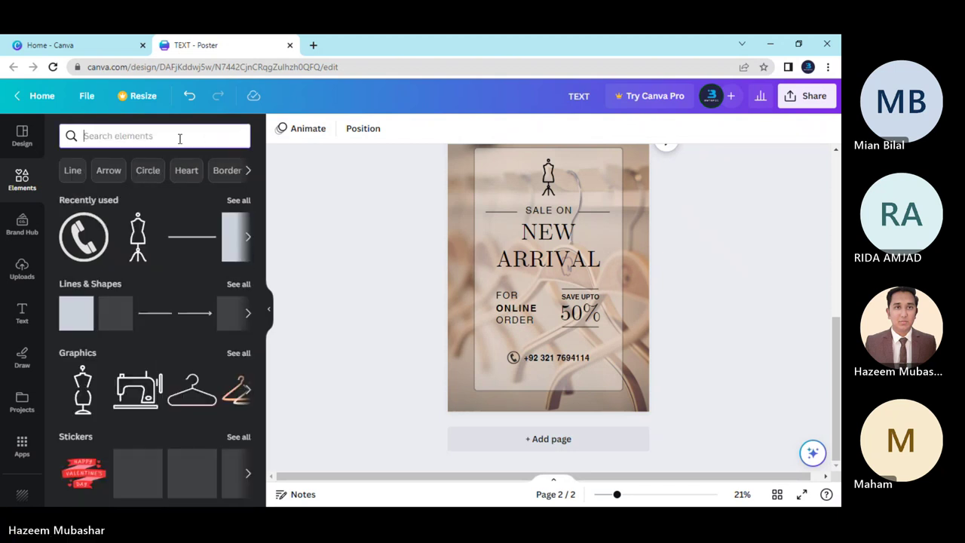
type("email")
left_click(165, 198)
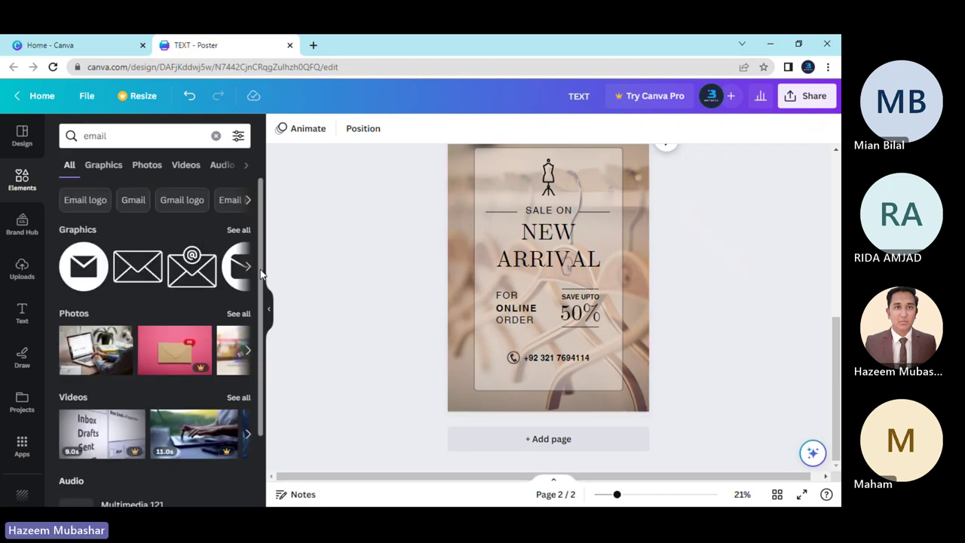
Add the round envelope icon from the email graphics onto the panel beside "FOR ONLINE ORDER".
left_click(250, 269)
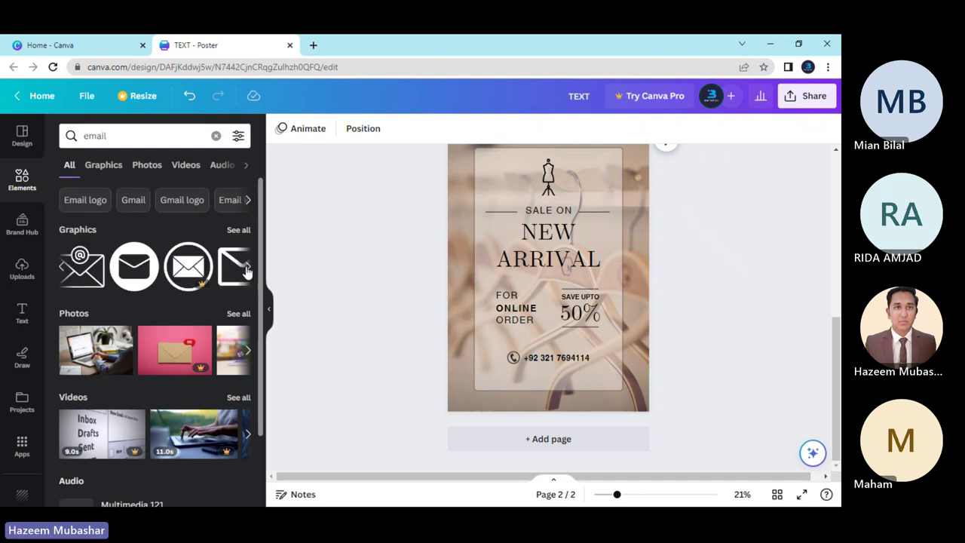
left_click(249, 267)
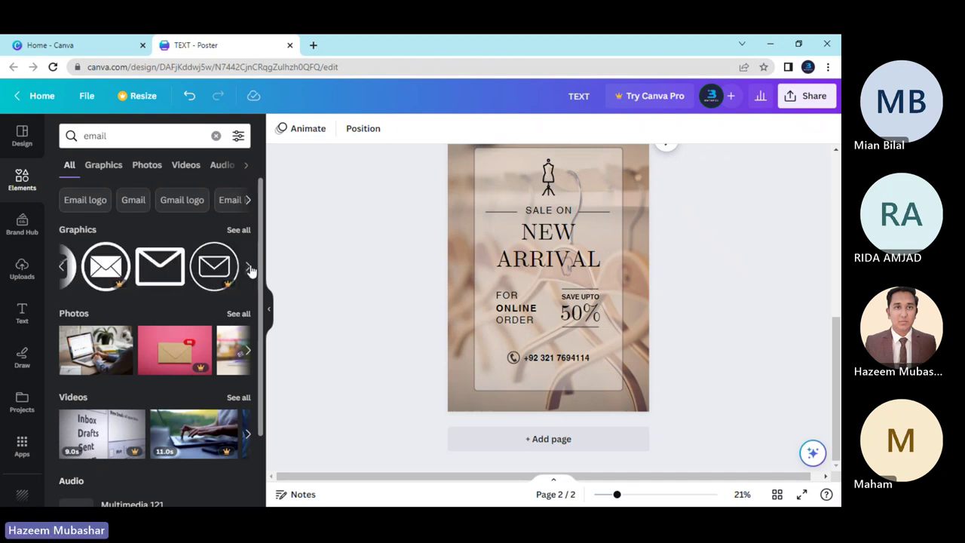
left_click(62, 266)
left_click(238, 230)
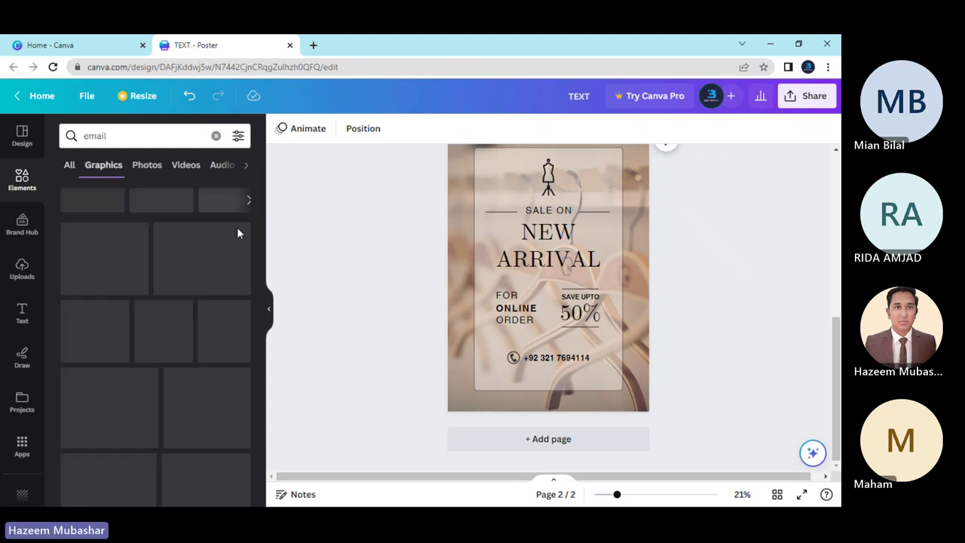
scroll(242, 320, "down", 3)
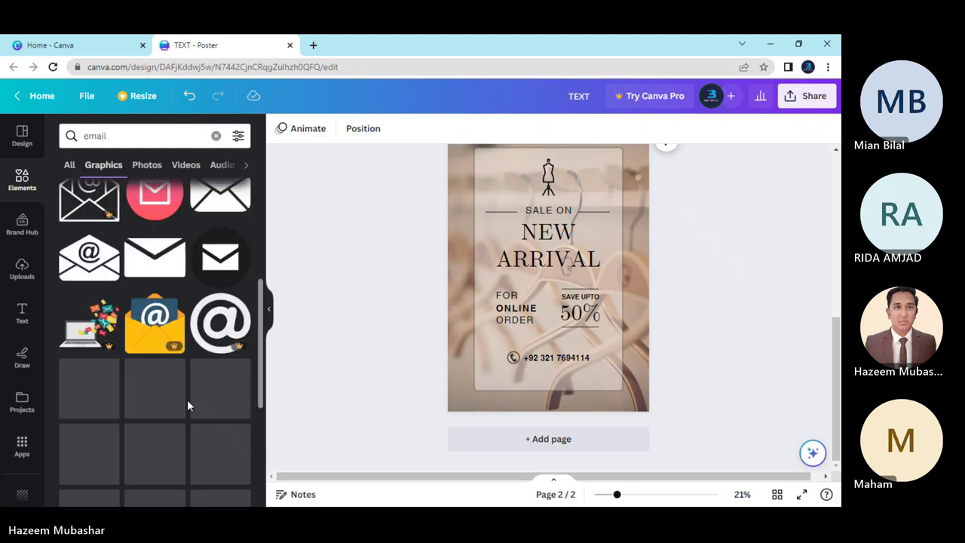
scroll(177, 370, "down", 4)
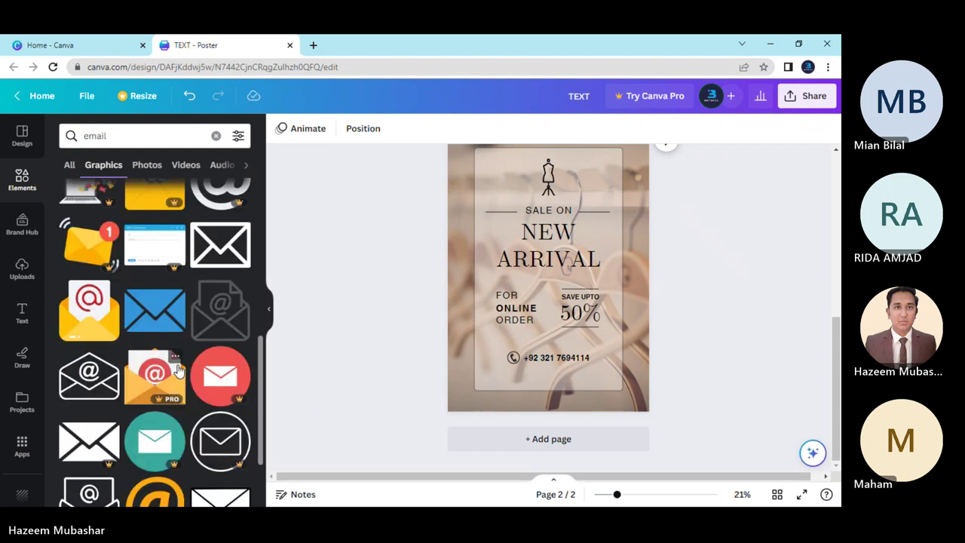
scroll(179, 369, "down", 2)
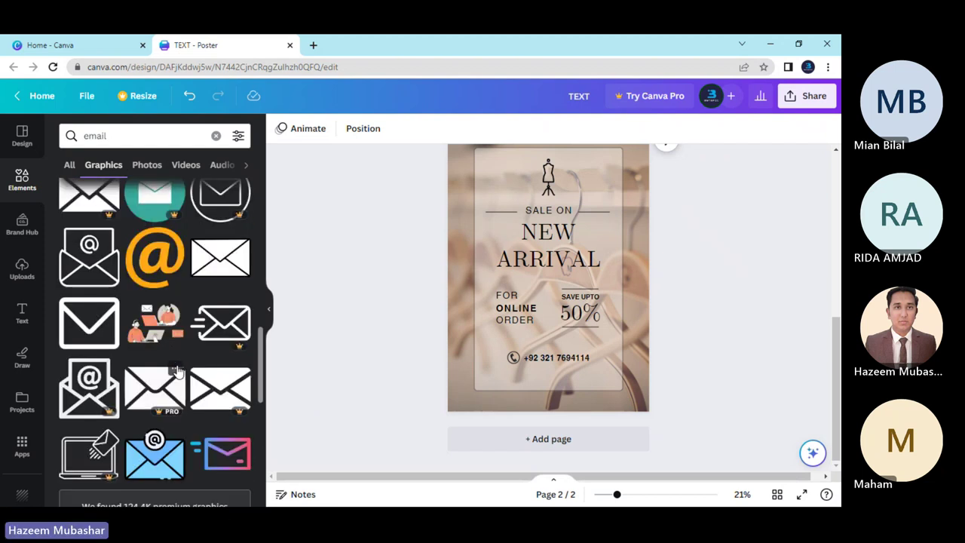
scroll(185, 405, "up", 2)
scroll(186, 401, "up", 6)
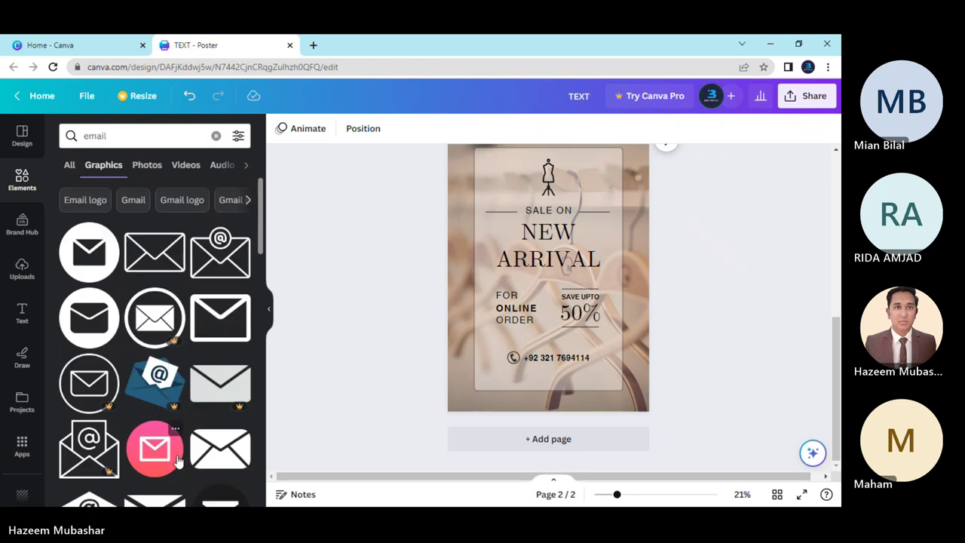
left_click(89, 252)
left_click_drag(557, 290, 492, 317)
left_click(514, 359)
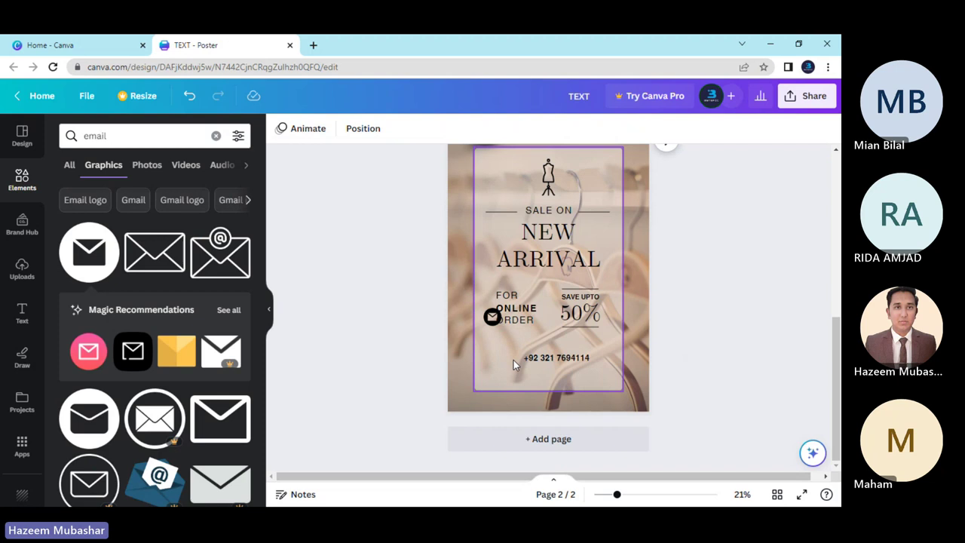
Search Elements for "phone" and add the black circular phone icon to the poster.
left_click(216, 135)
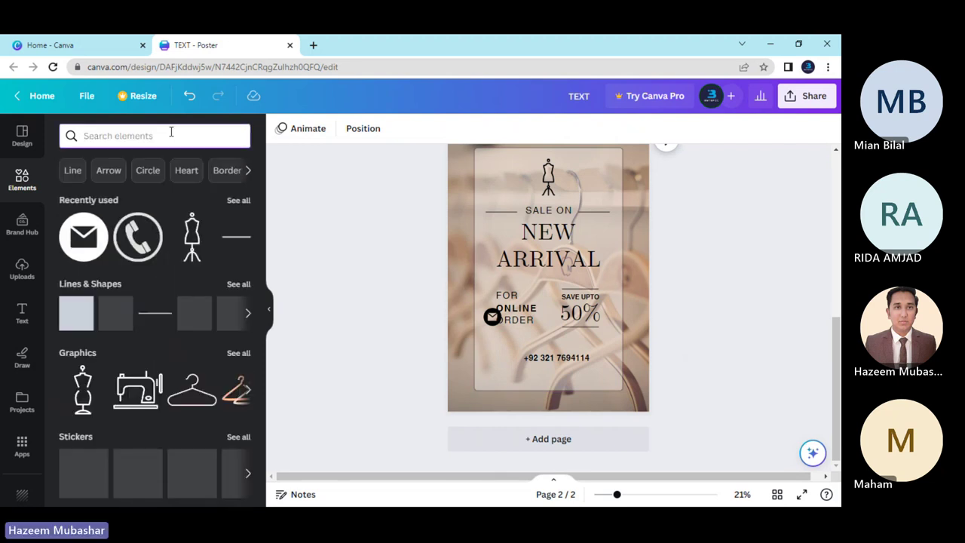
type("phone")
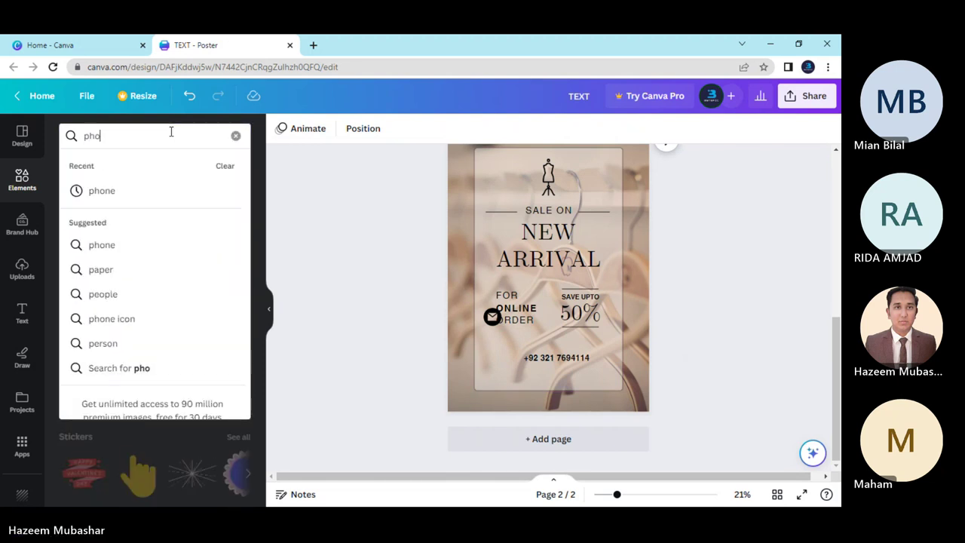
left_click(157, 190)
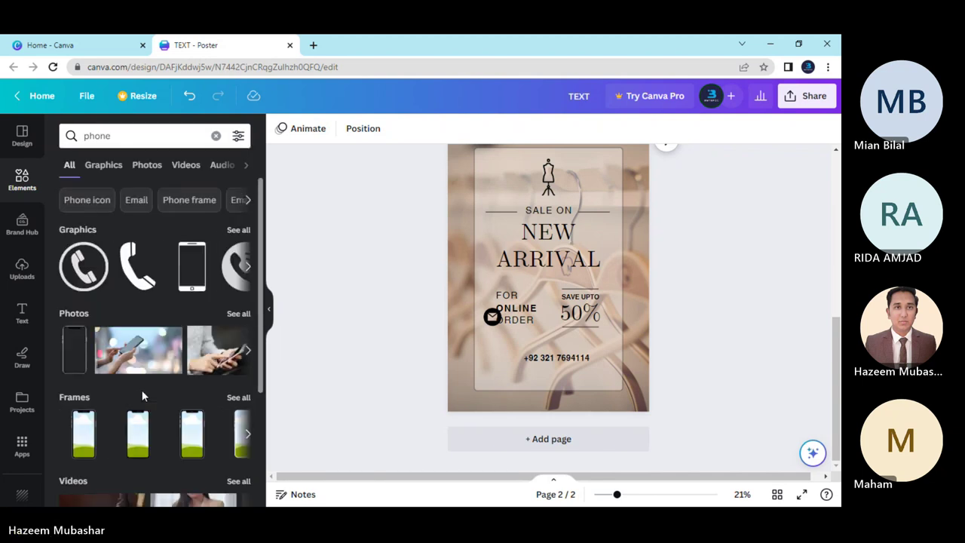
left_click(246, 266)
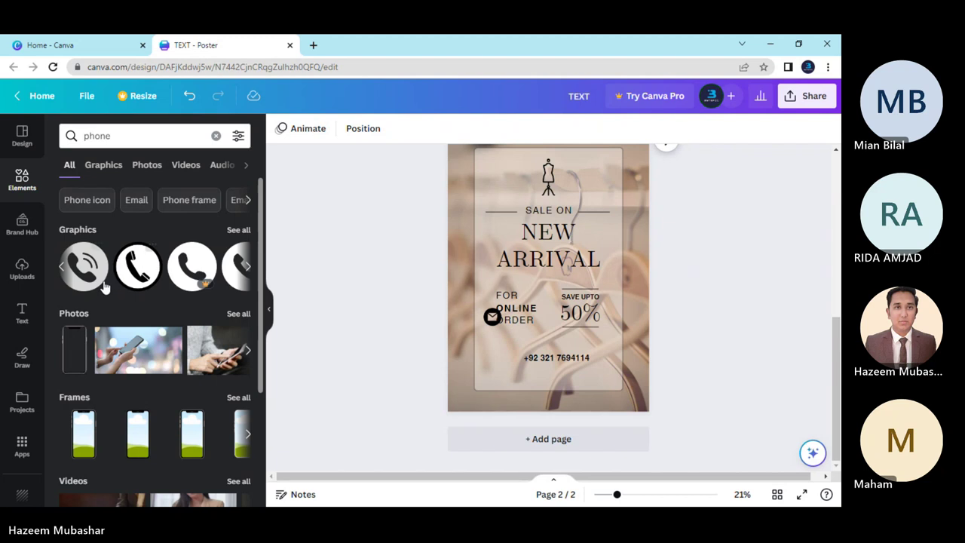
left_click(136, 267)
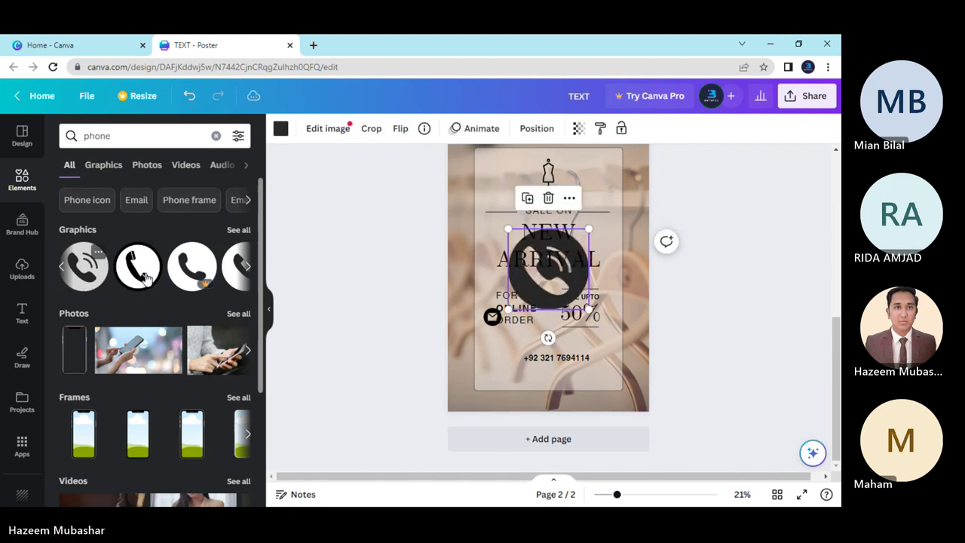
Shrink the phone icon to envelope size and line it up beside the phone number.
left_click_drag(528, 290, 504, 382)
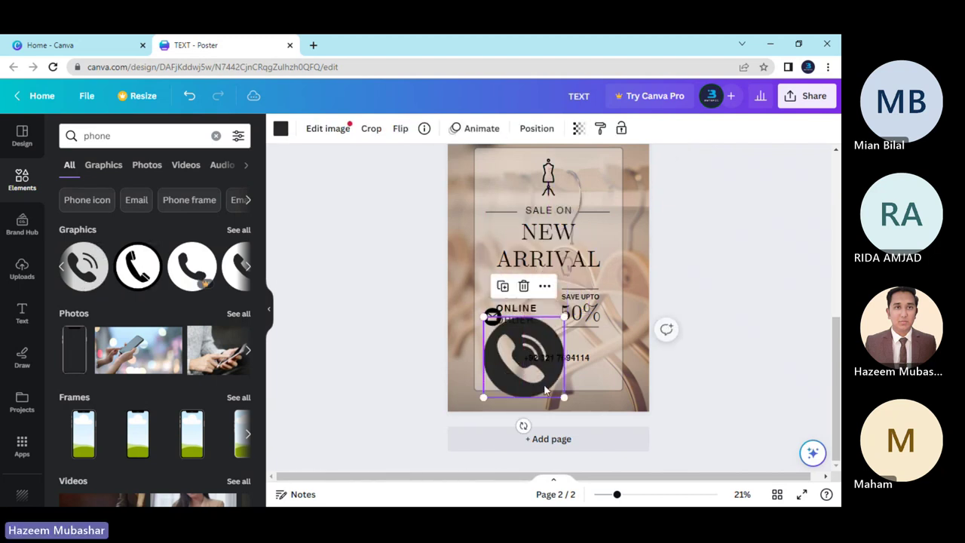
left_click_drag(561, 396, 492, 343)
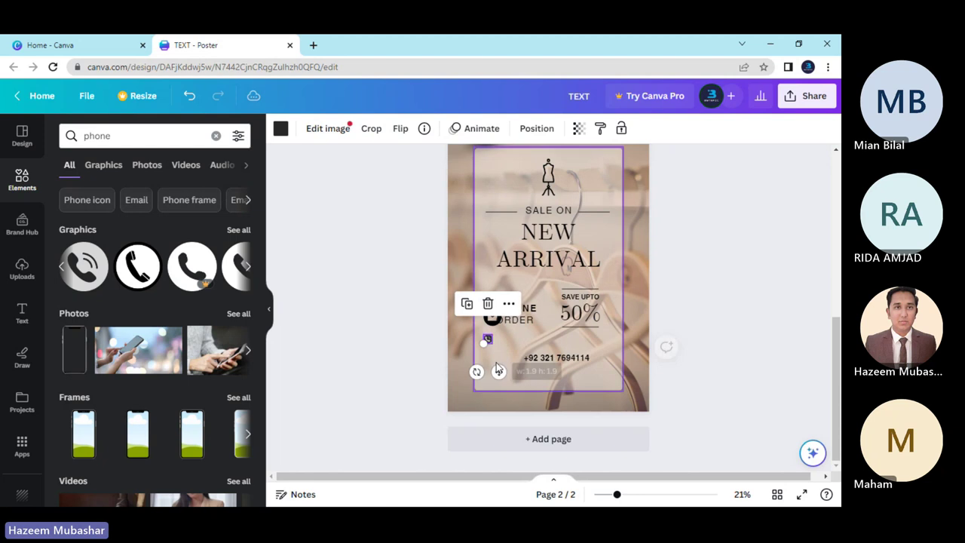
left_click_drag(505, 379, 524, 390)
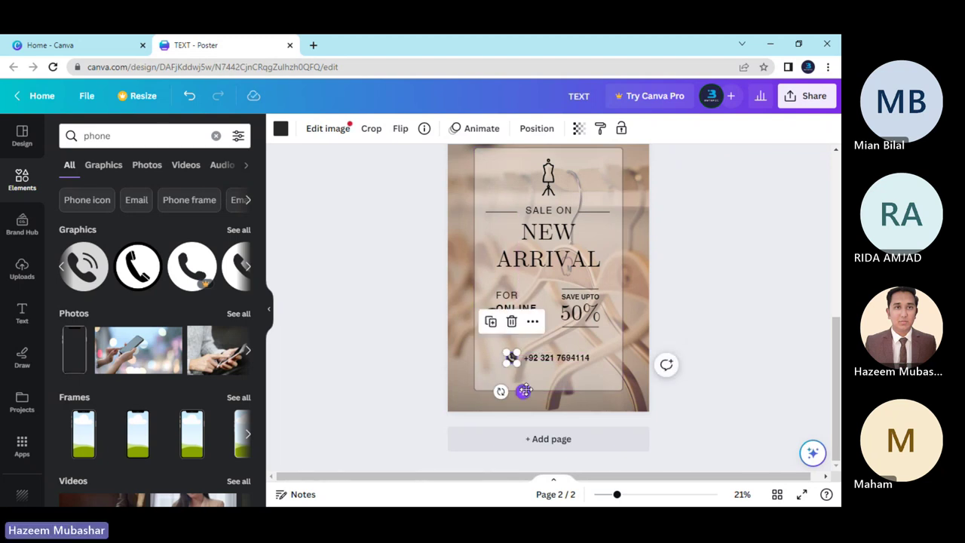
key("Escape")
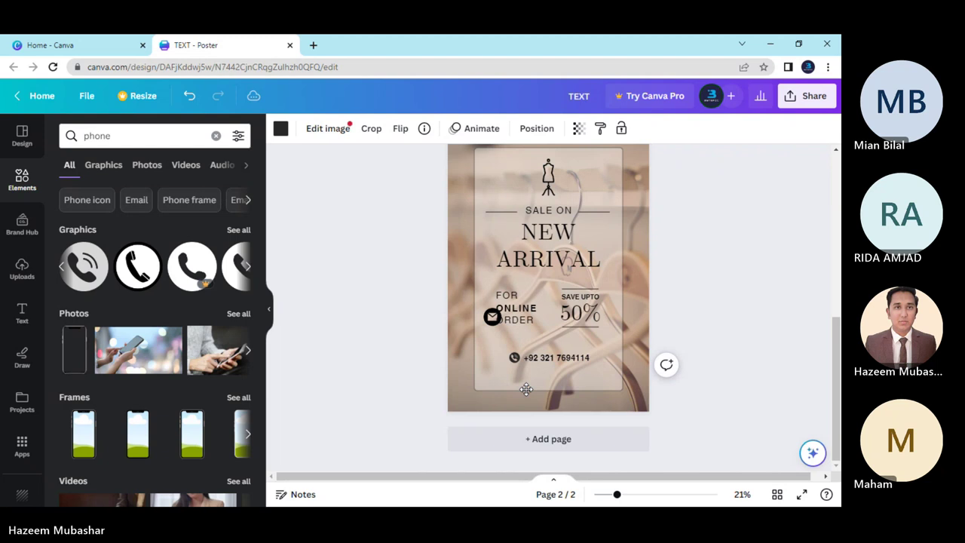
left_click(513, 357)
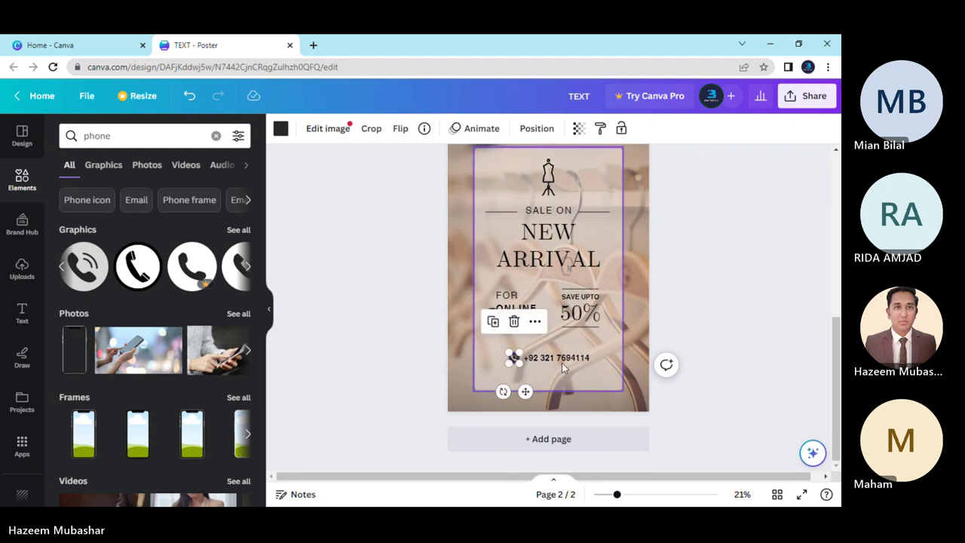
left_click(562, 361)
left_click(513, 360, "shift")
left_click_drag(542, 360, 538, 358)
left_click(405, 357)
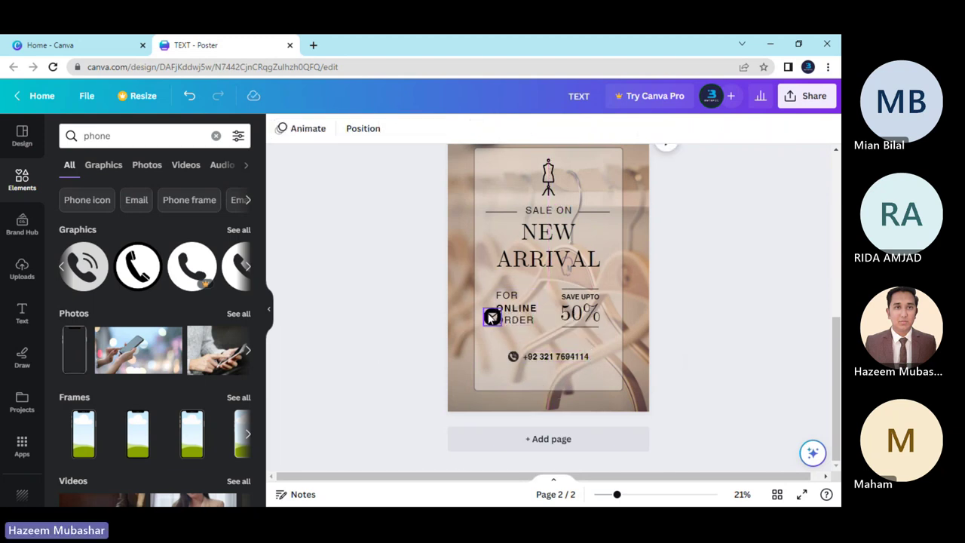
Zoom in, stack the envelope icon directly under the phone icon, and resize it to match.
left_click_drag(490, 317, 528, 408)
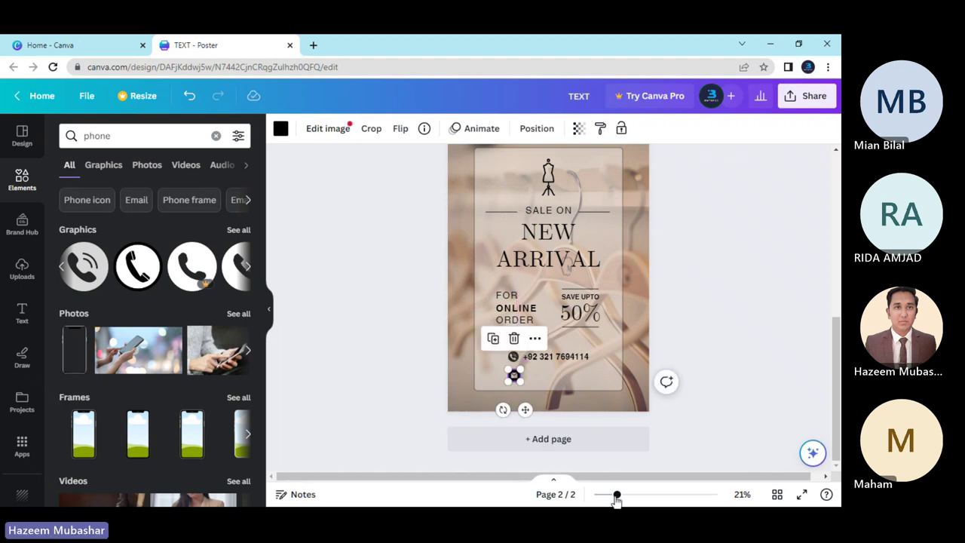
left_click_drag(616, 494, 645, 494)
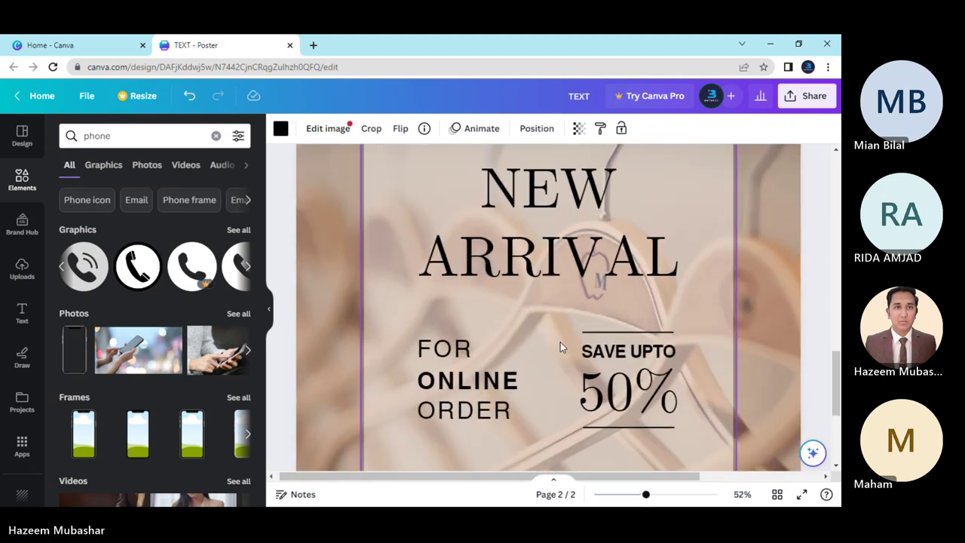
scroll(559, 342, "down", 3)
left_click(527, 326)
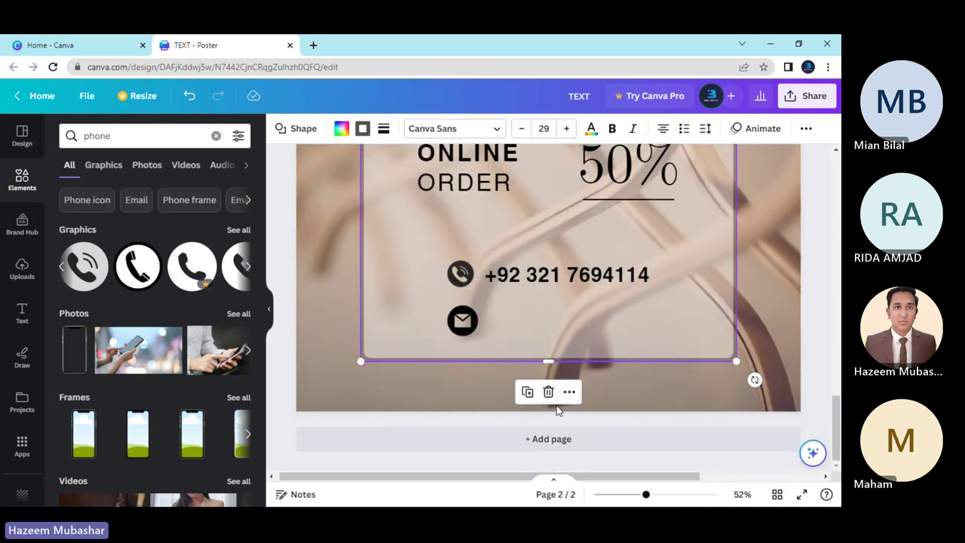
left_click_drag(645, 494, 651, 497)
scroll(533, 359, "up", 3)
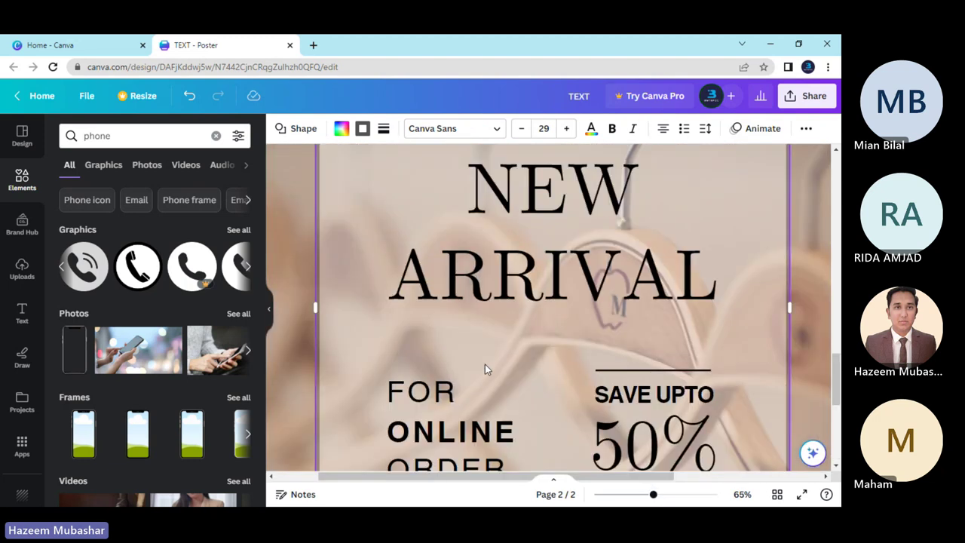
scroll(485, 366, "down", 5)
left_click_drag(446, 298, 441, 293)
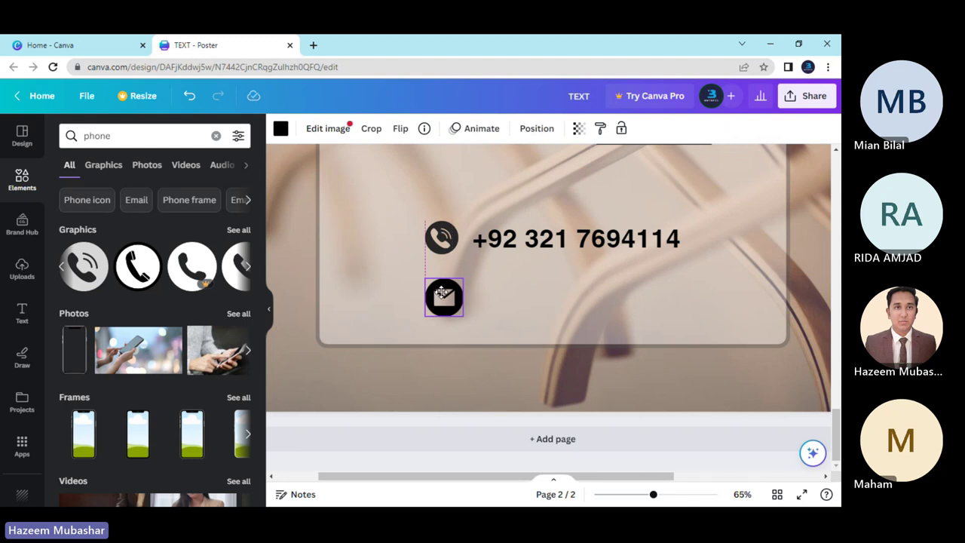
left_click_drag(442, 293, 449, 287)
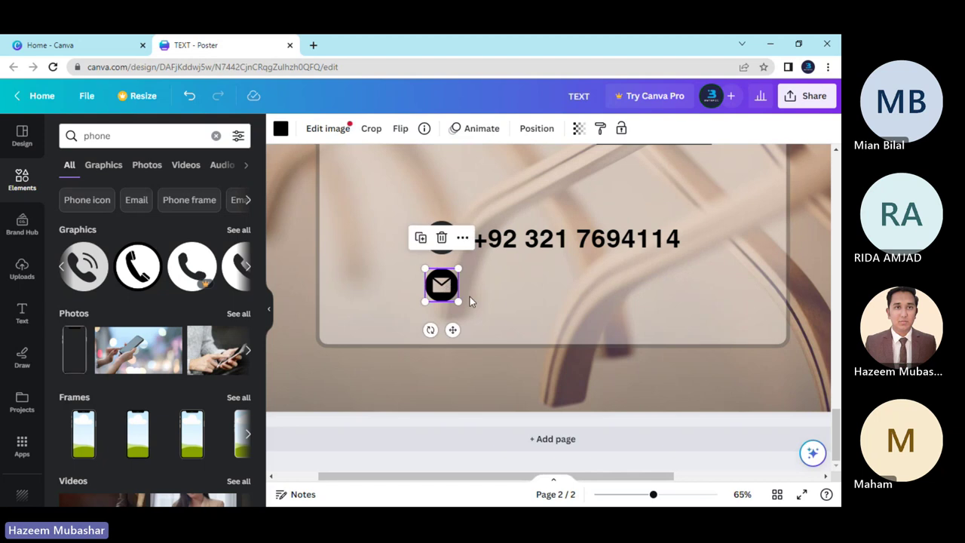
left_click(470, 296)
Duplicate the phone number text beside the envelope icon and replace it with the email address.
left_click(520, 242)
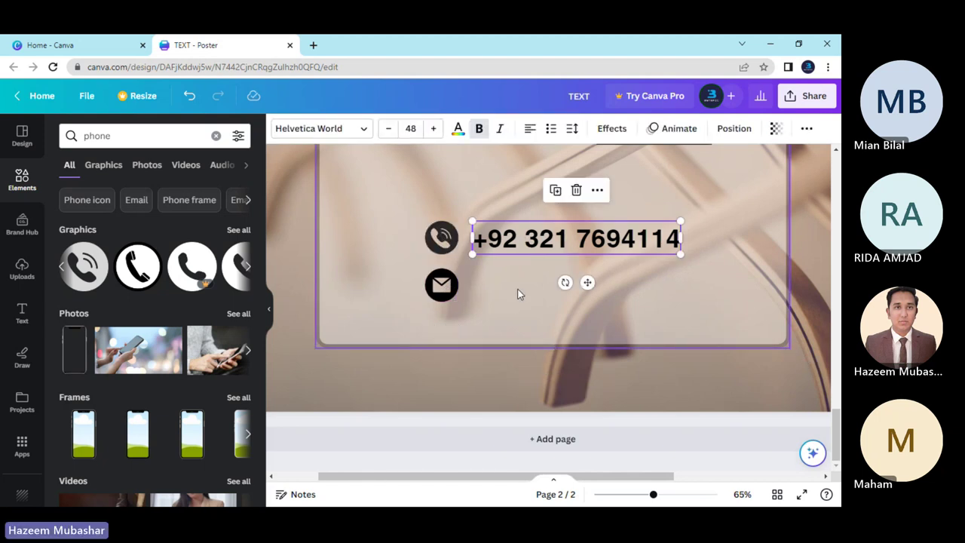
key("ctrl+d")
left_click_drag(518, 243, 515, 279)
double_click(514, 280)
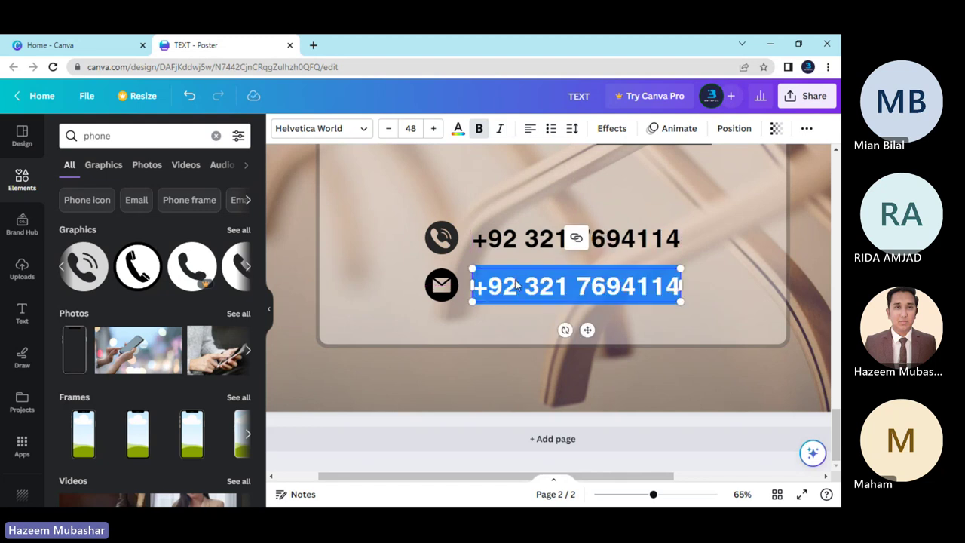
key("BackSpace")
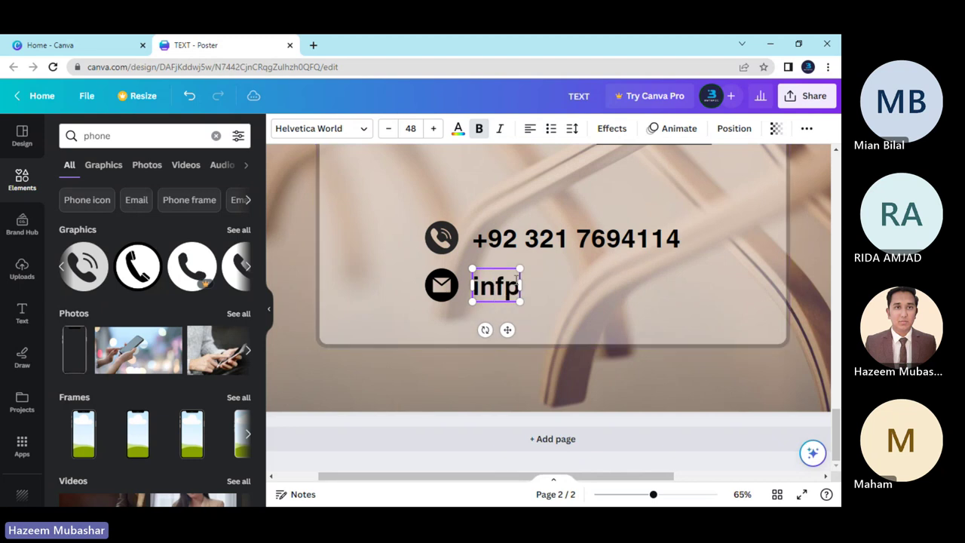
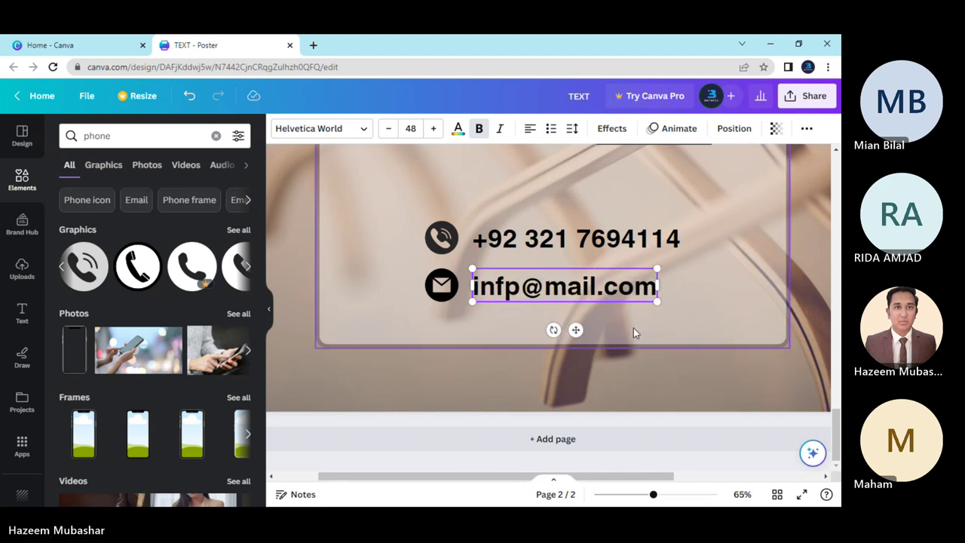
left_click(623, 330)
Correct the mistyped letter in the email address.
left_click(519, 286)
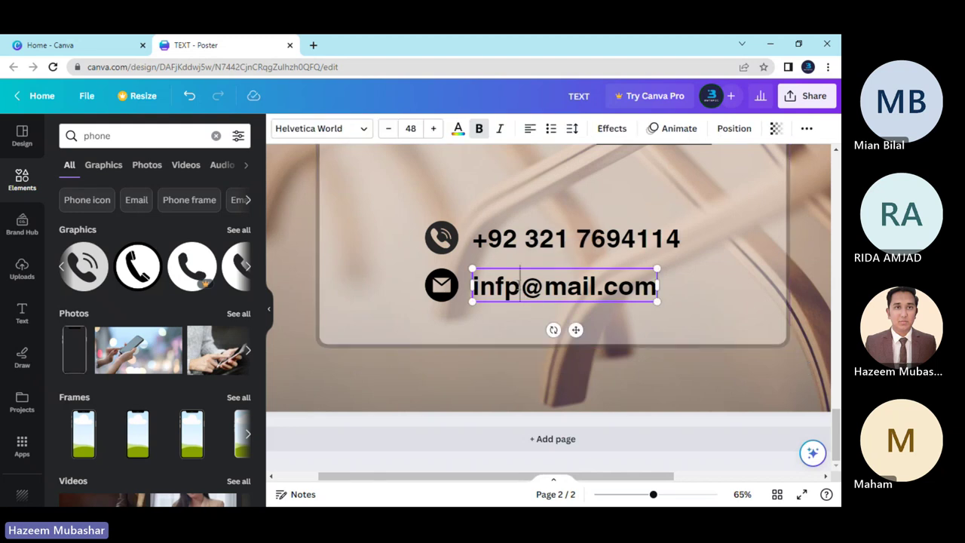
left_click(519, 287)
key("BackSpace")
type("0")
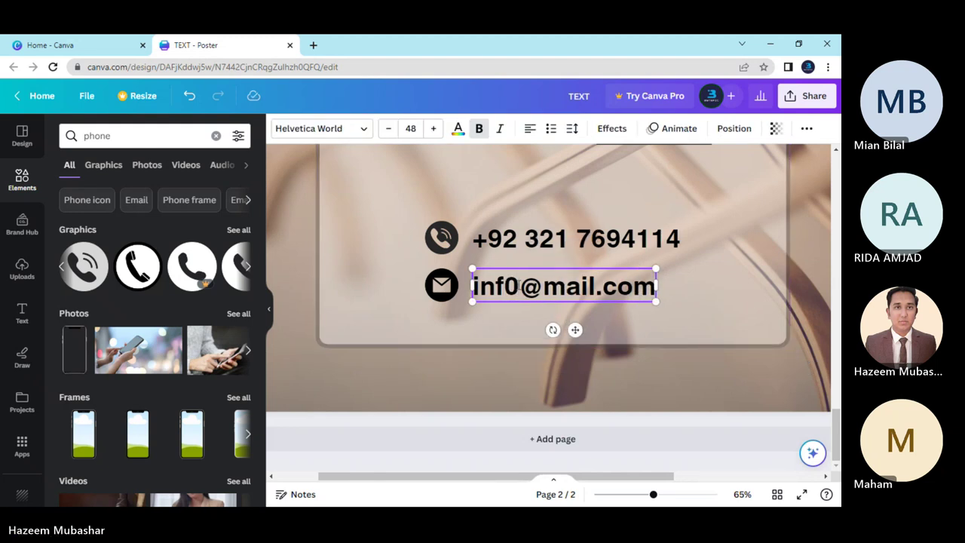
key("BackSpace")
type("o")
left_click(508, 327)
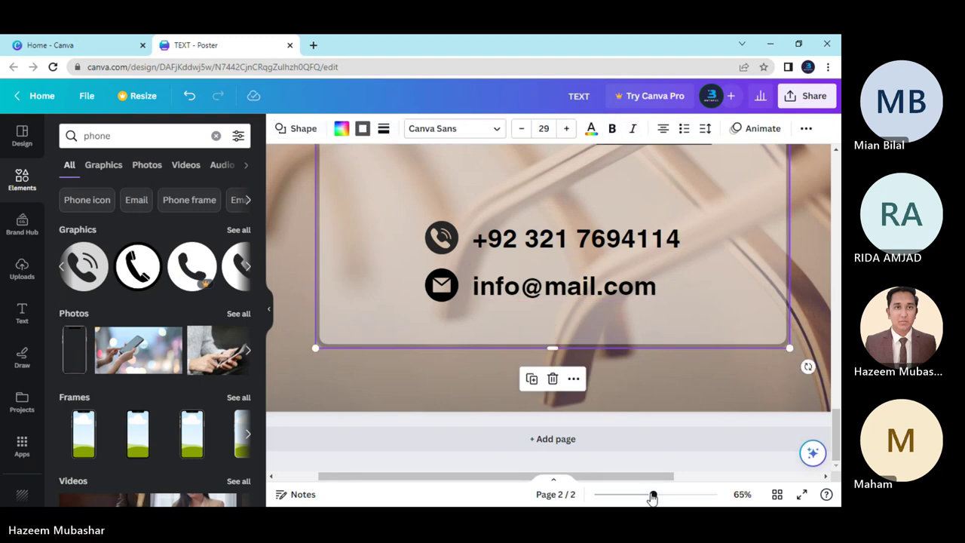
Zoom out to 21% and check the phone and email lines together.
left_click_drag(653, 494, 616, 494)
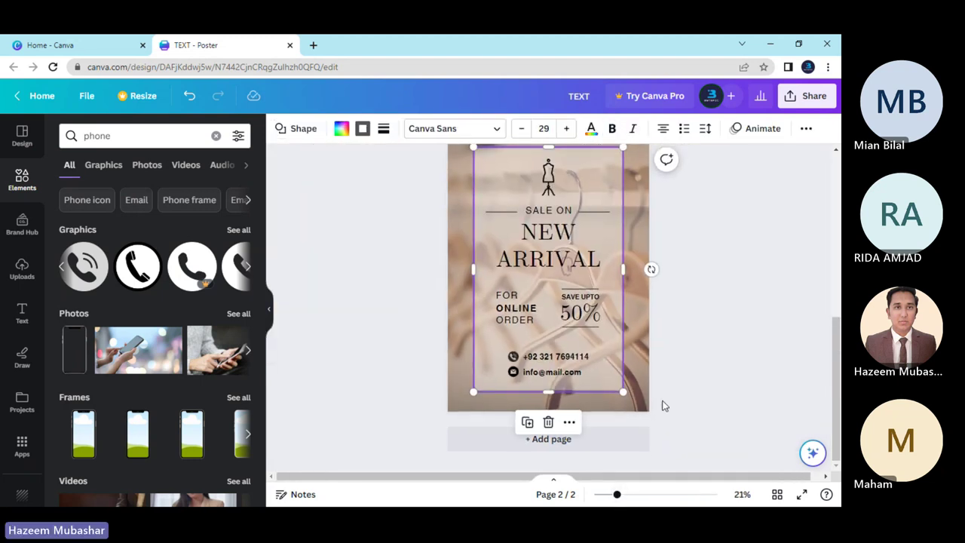
left_click(683, 412)
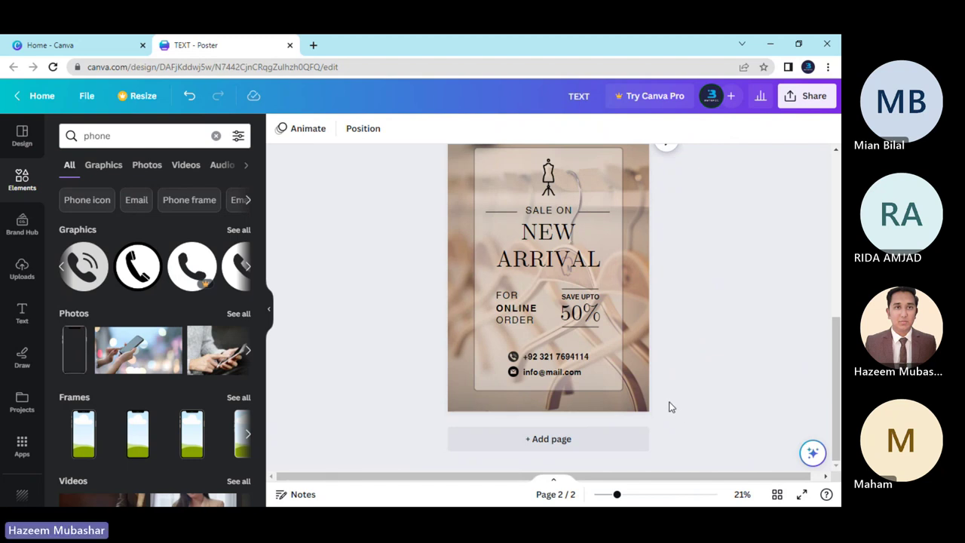
scroll(668, 405, "up", 2)
scroll(668, 405, "down", 2)
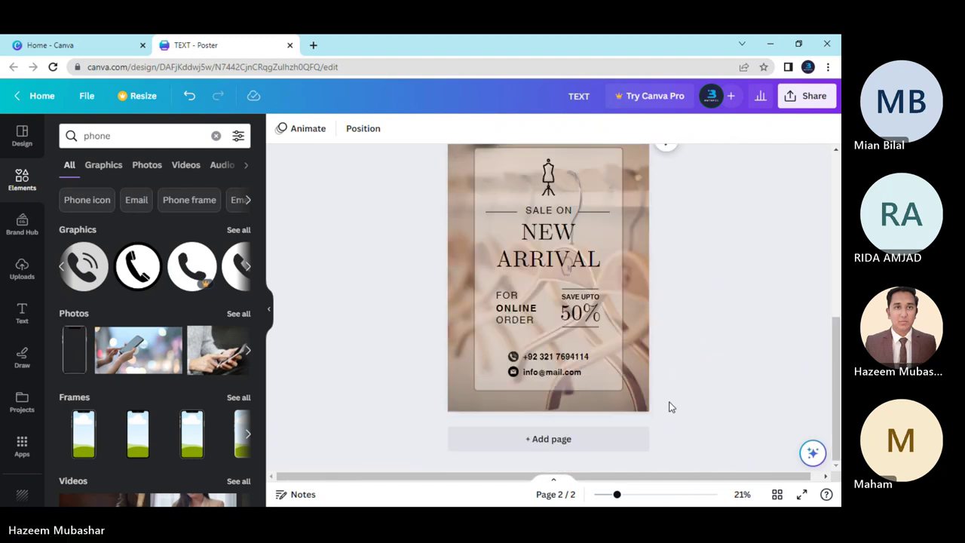
left_click(534, 376)
left_click(556, 356, "shift")
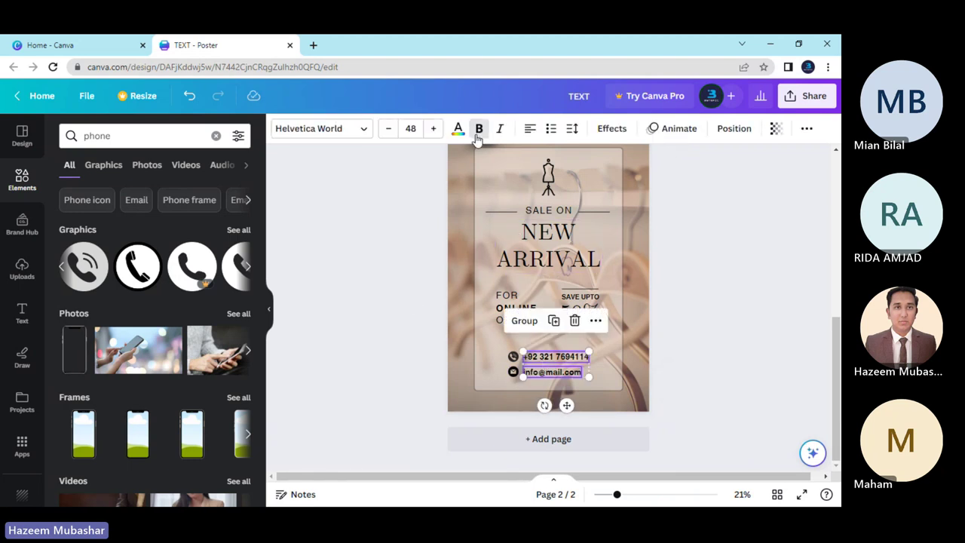
left_click(412, 304)
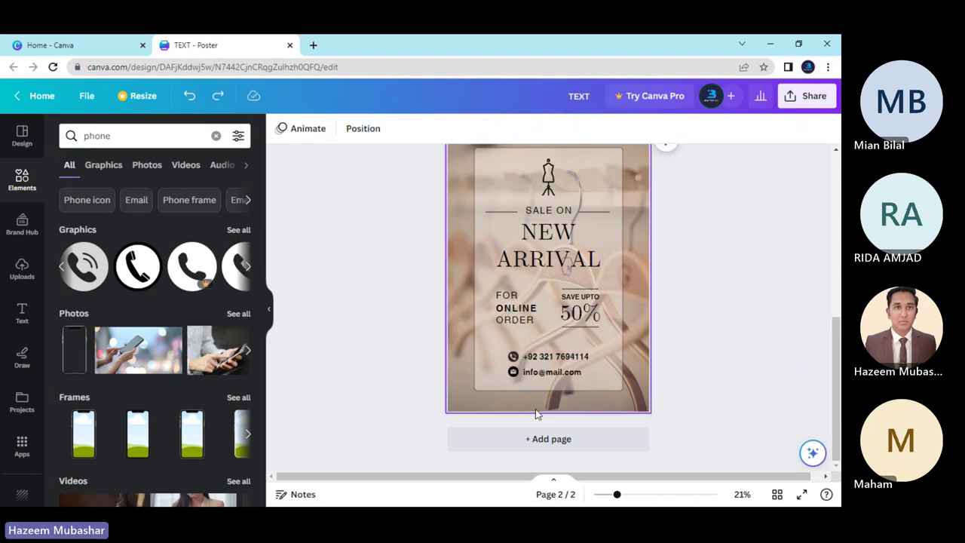
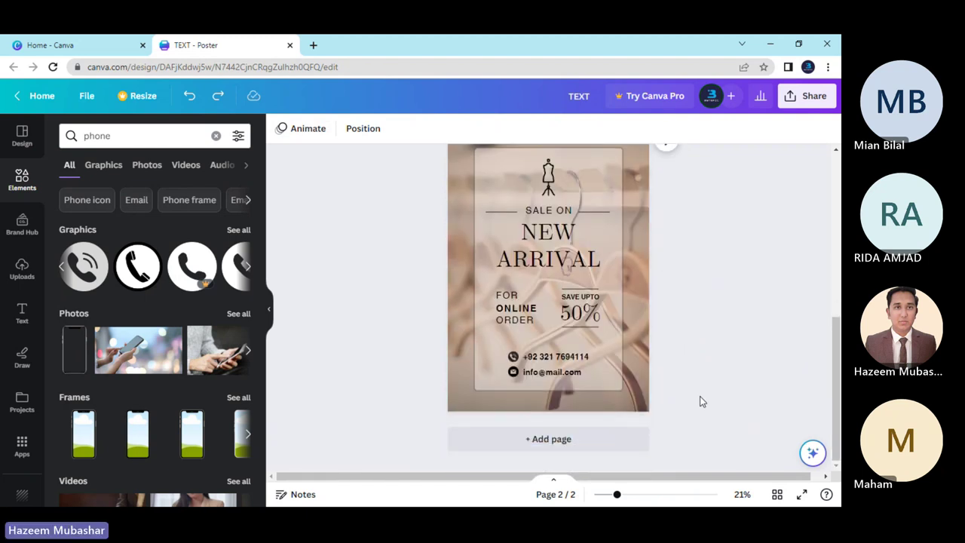
Zoom the canvas out to 17% and bring page 1 of the poster into view.
scroll(700, 401, "up", 2)
scroll(699, 401, "down", 2)
left_click_drag(616, 495, 611, 495)
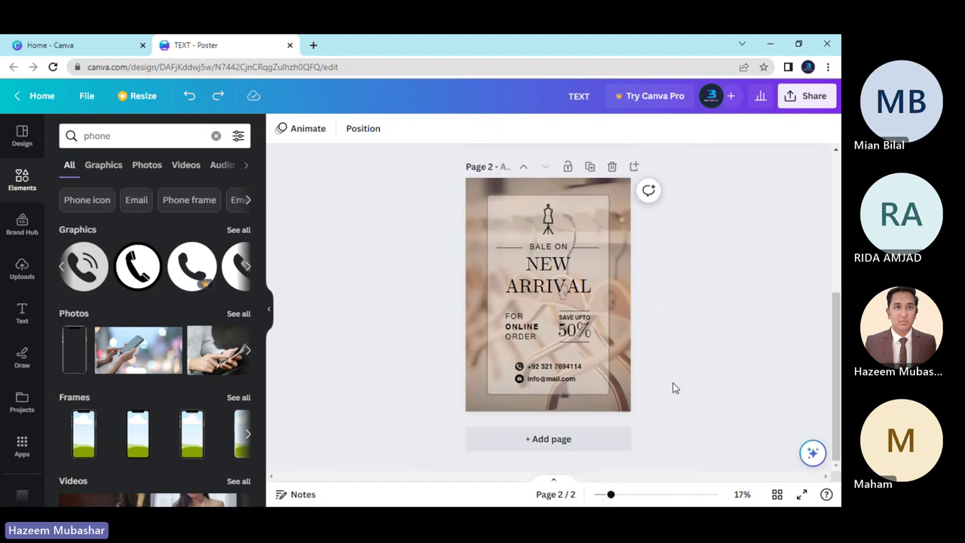
scroll(673, 383, "up", 4)
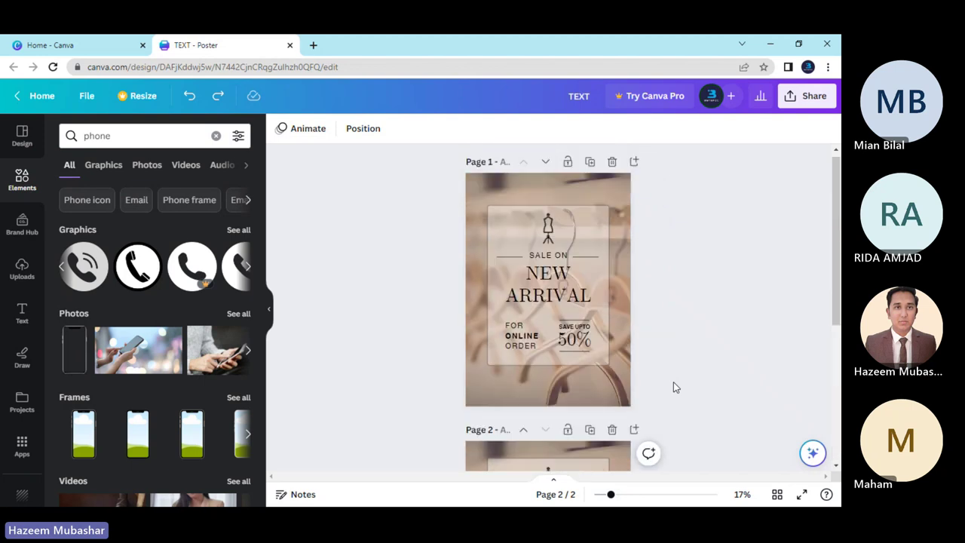
scroll(673, 387, "down", 4)
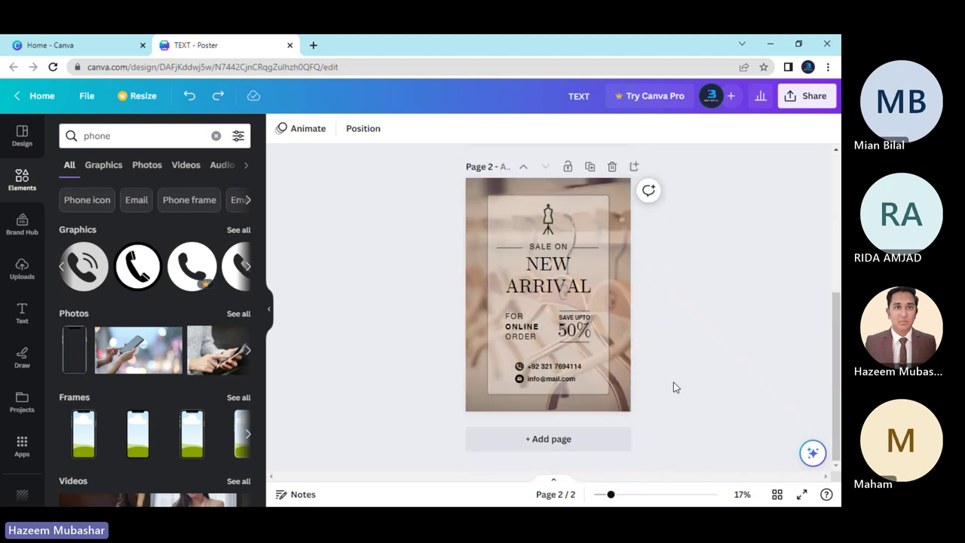
scroll(673, 387, "up", 4)
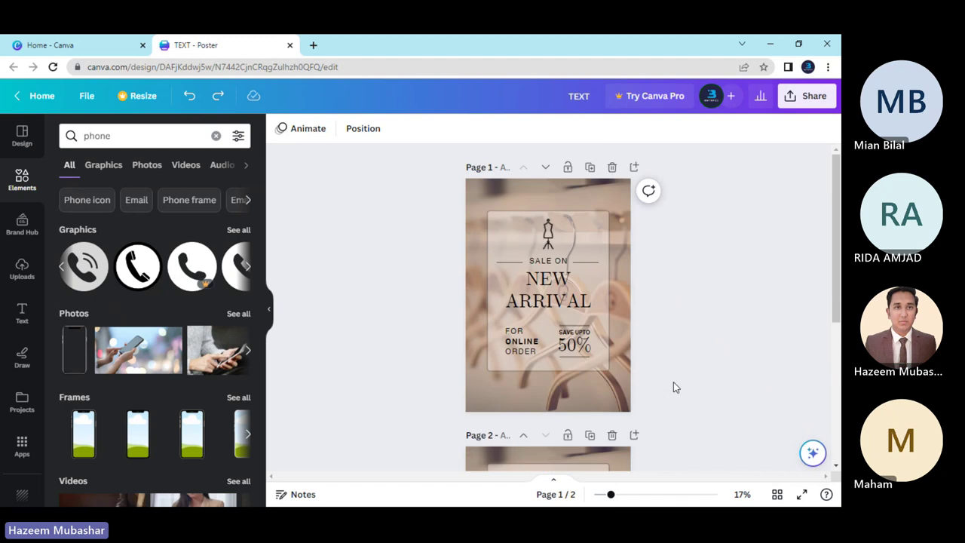
Duplicate page 1, then fill the new page 2's translucent box with dark grey #545454.
left_click(590, 167)
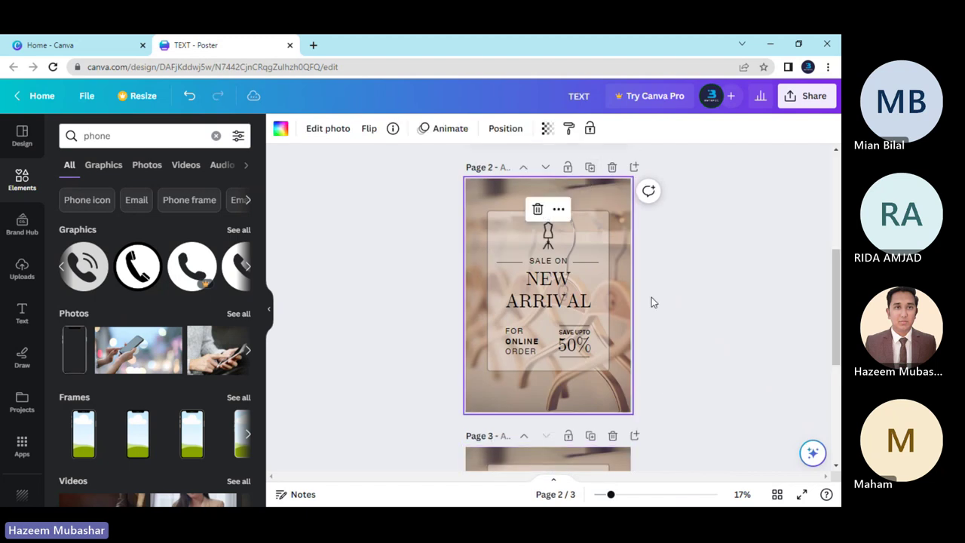
left_click_drag(612, 496, 619, 494)
left_click(700, 374)
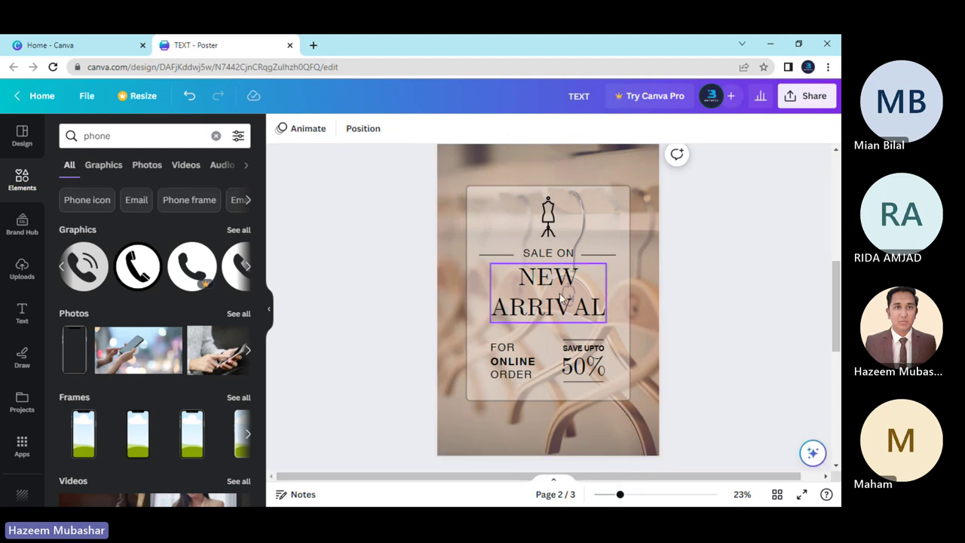
left_click(509, 198)
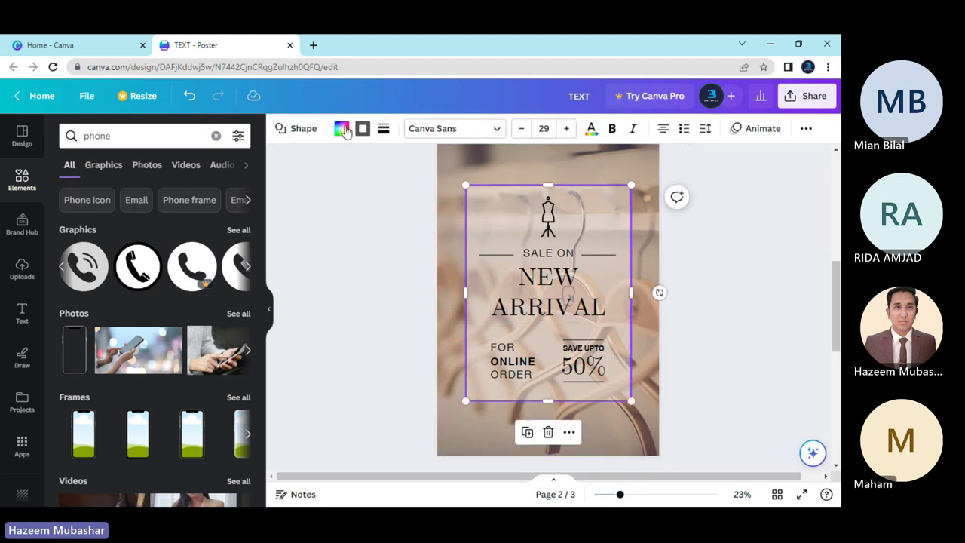
left_click(342, 131)
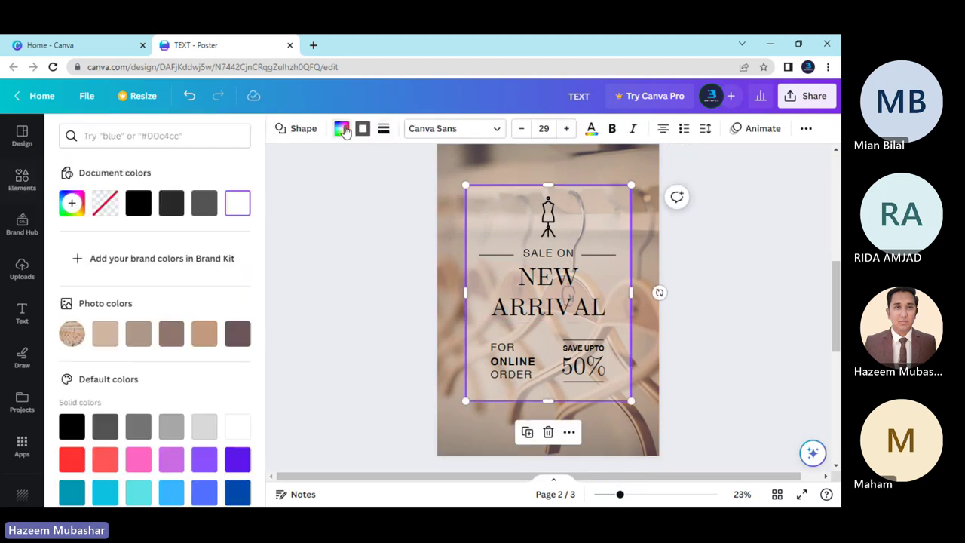
left_click(204, 202)
key("Escape")
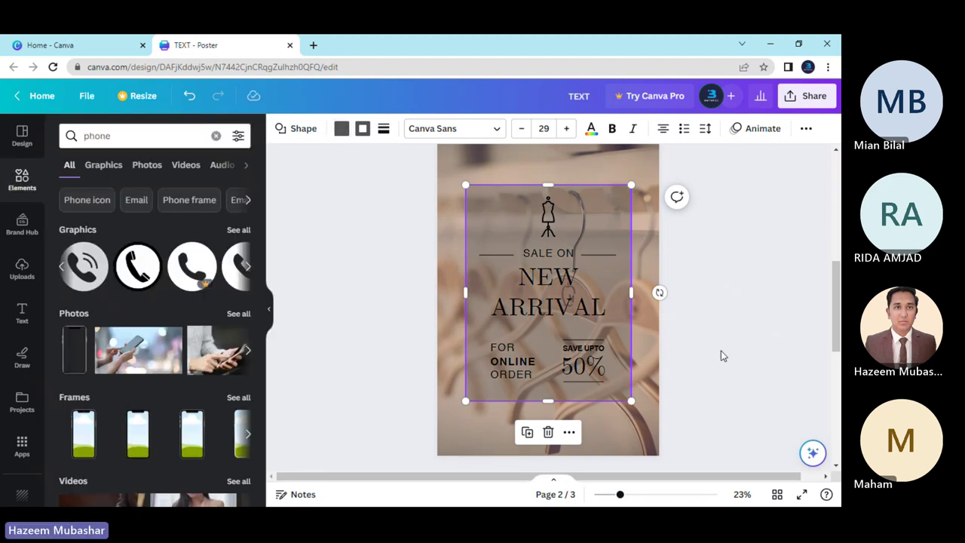
left_click(720, 356)
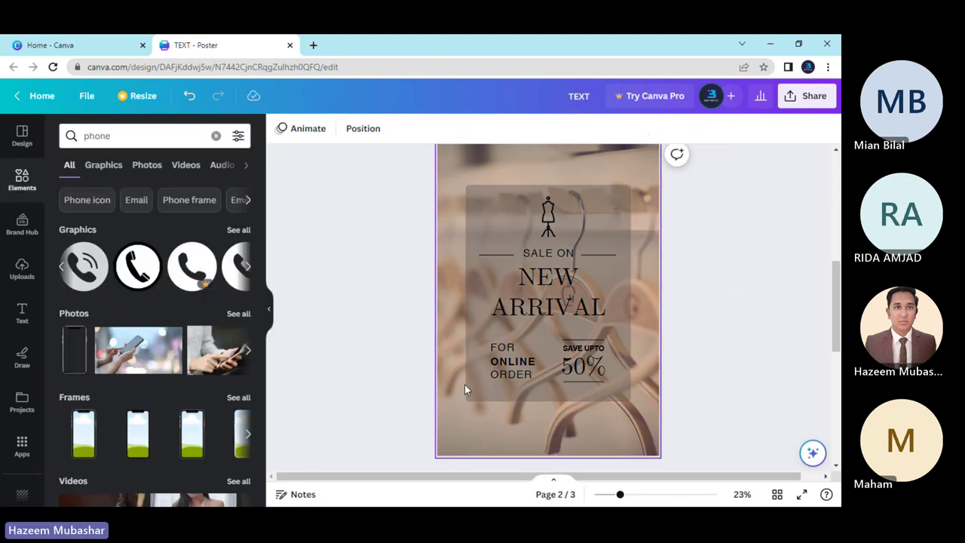
Select the sale texts, both decorative lines and the mannequin icon, and make the lines white.
left_click(534, 363)
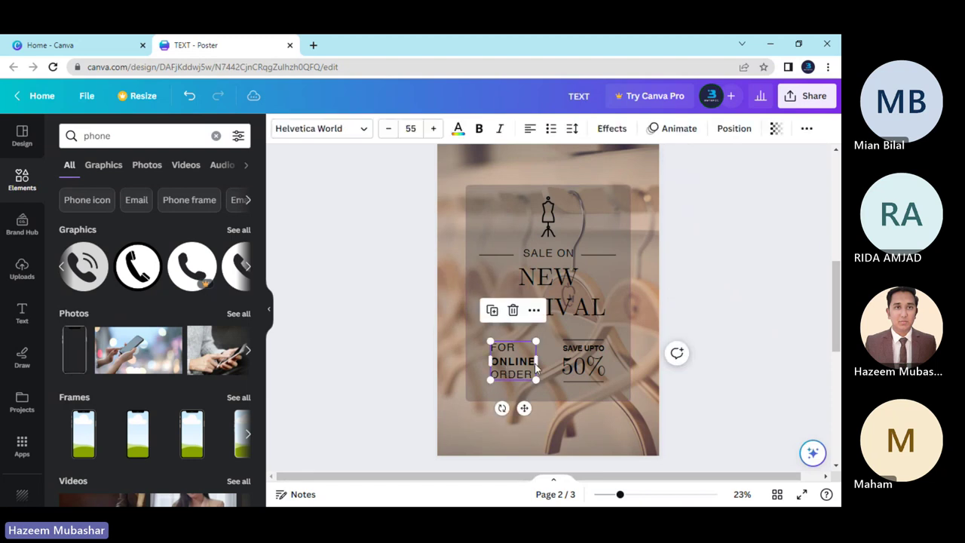
left_click(580, 360, "shift")
left_click(561, 279, "shift")
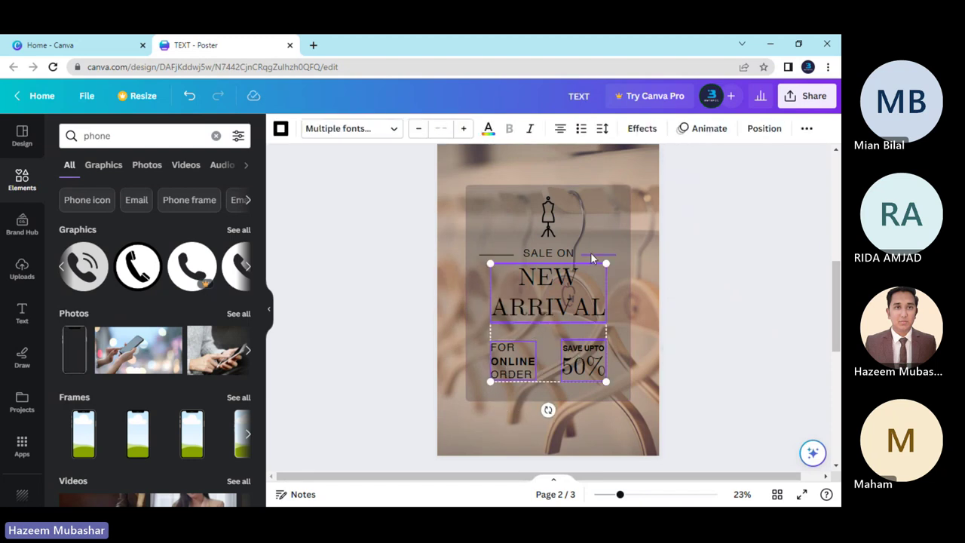
left_click(592, 258, "shift")
left_click(554, 255, "shift")
left_click(499, 253, "shift")
left_click(548, 222, "shift")
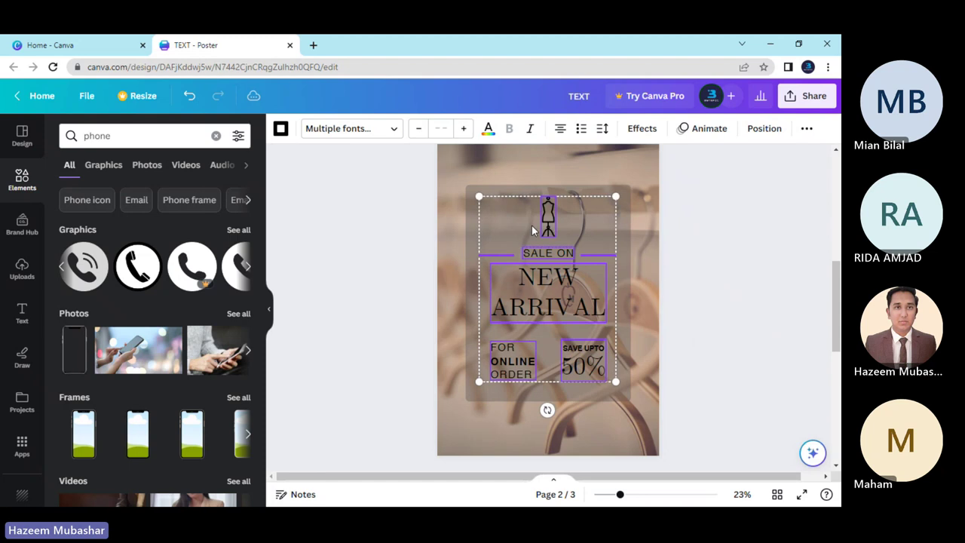
left_click(281, 129)
left_click(203, 207)
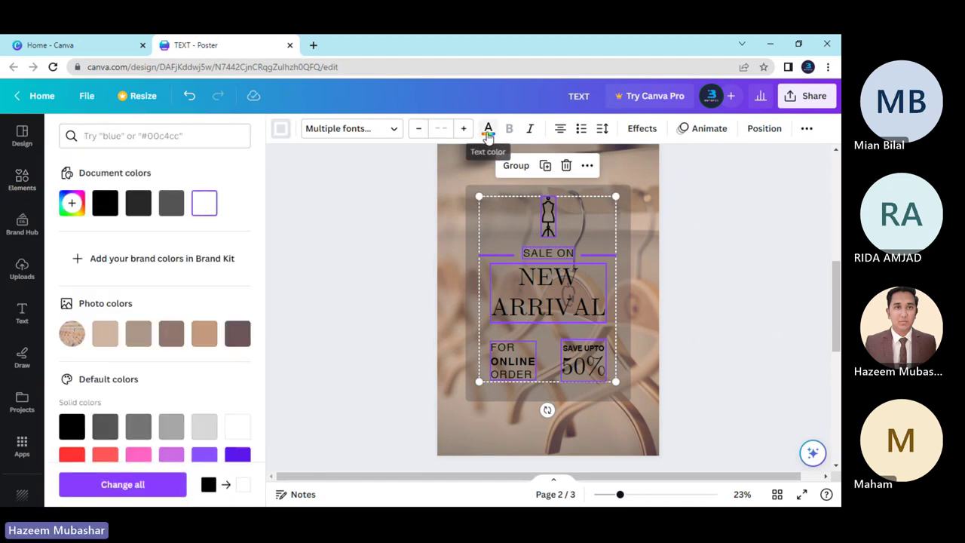
Make the selected FOR ONLINE ORDER, SAVE UPTO 50%, NEW ARRIVAL and SALE ON text white.
left_click(488, 132)
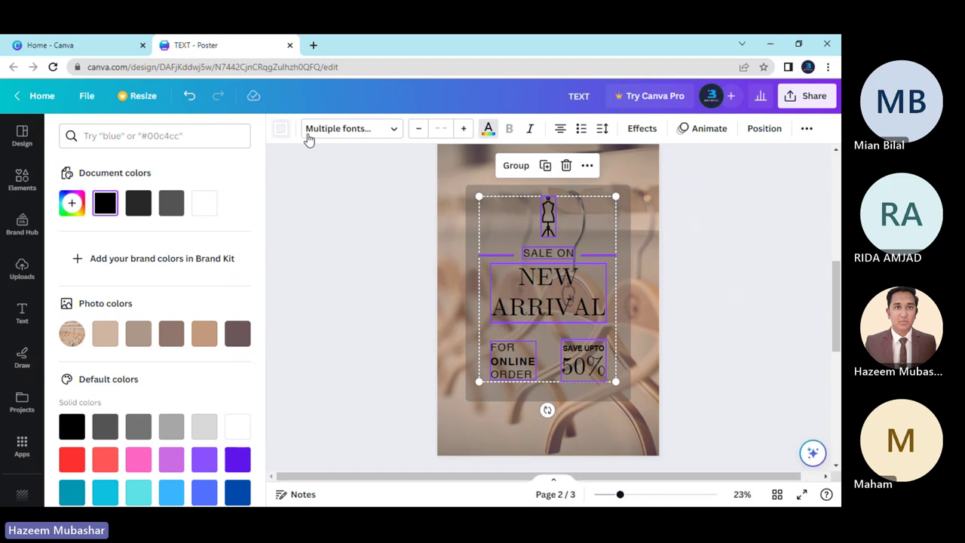
left_click(488, 132)
left_click(203, 203)
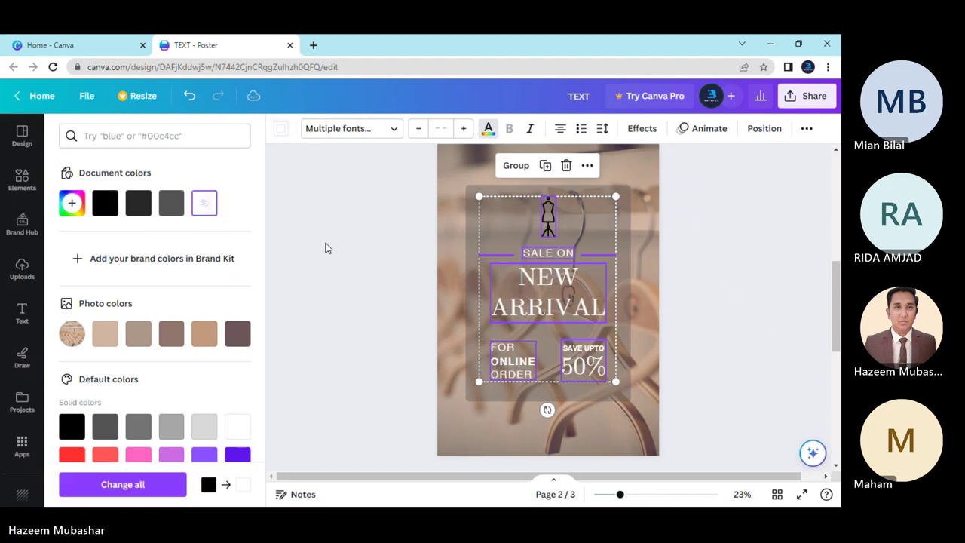
key("Escape")
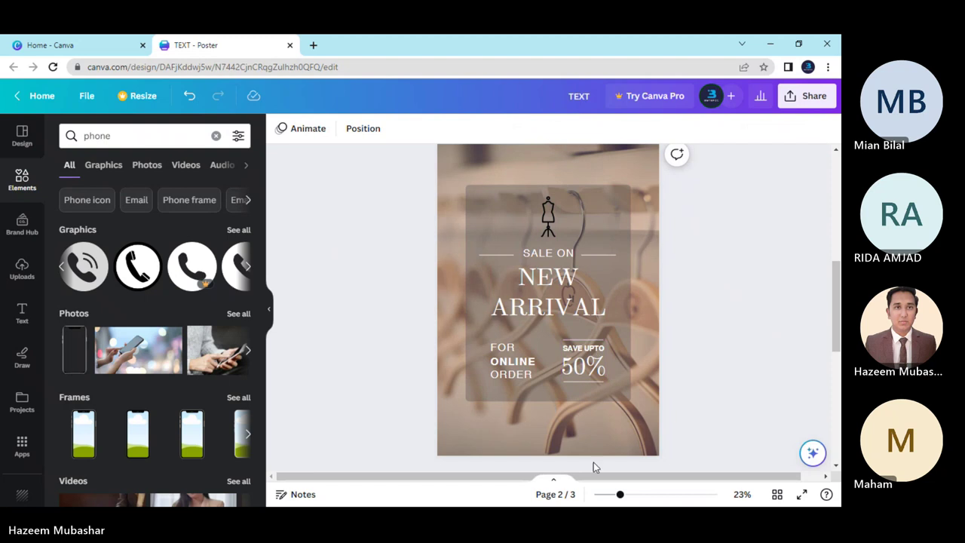
Turn the mannequin icon white.
left_click(547, 217)
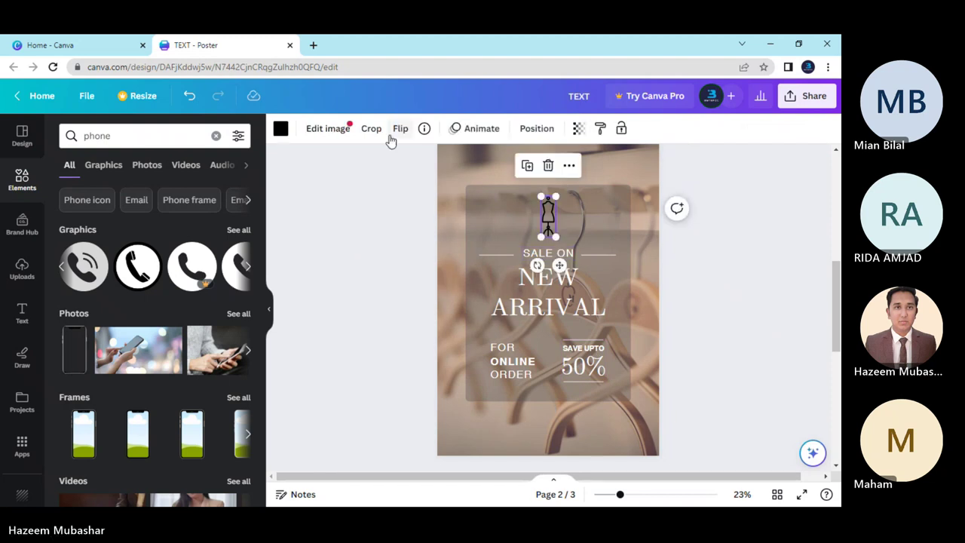
left_click(280, 128)
left_click(213, 205)
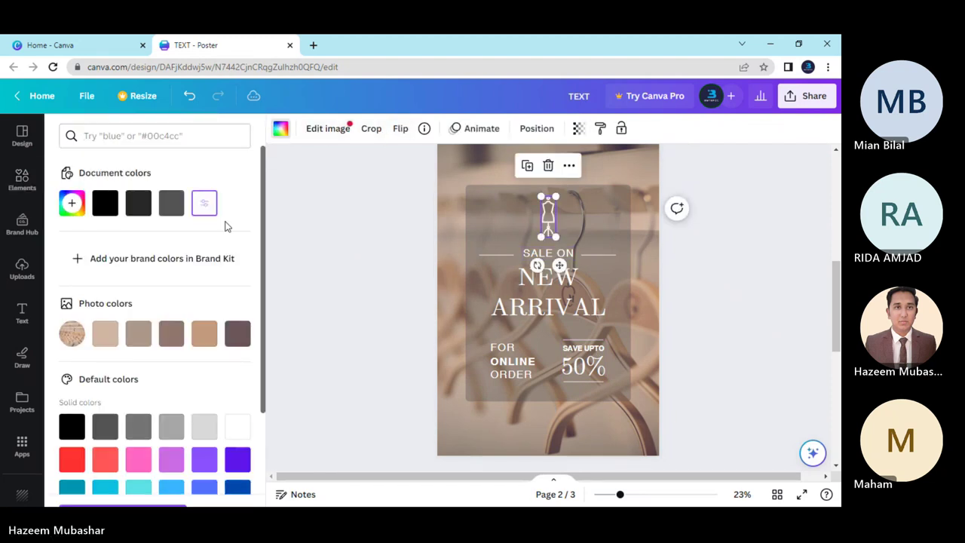
key("Escape")
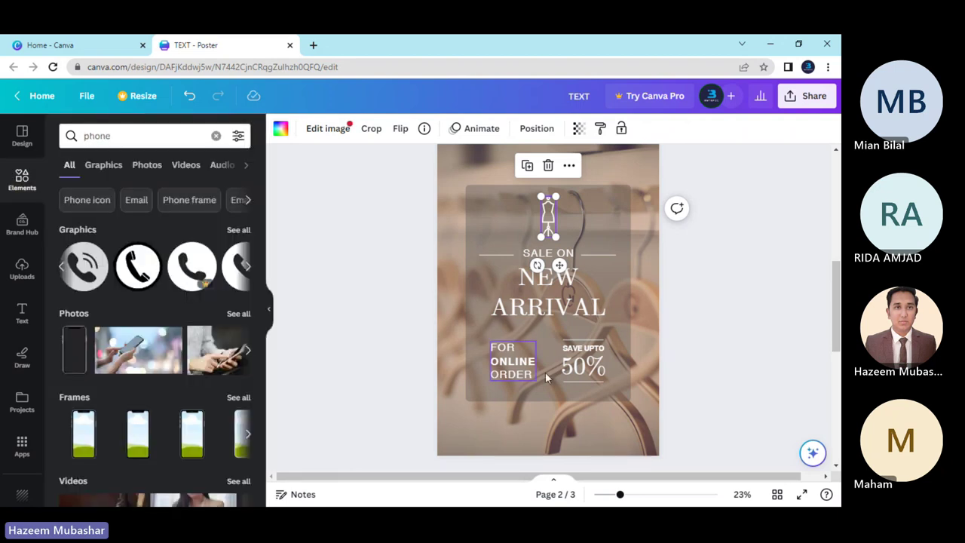
scroll(648, 407, "down", 3, "ctrl")
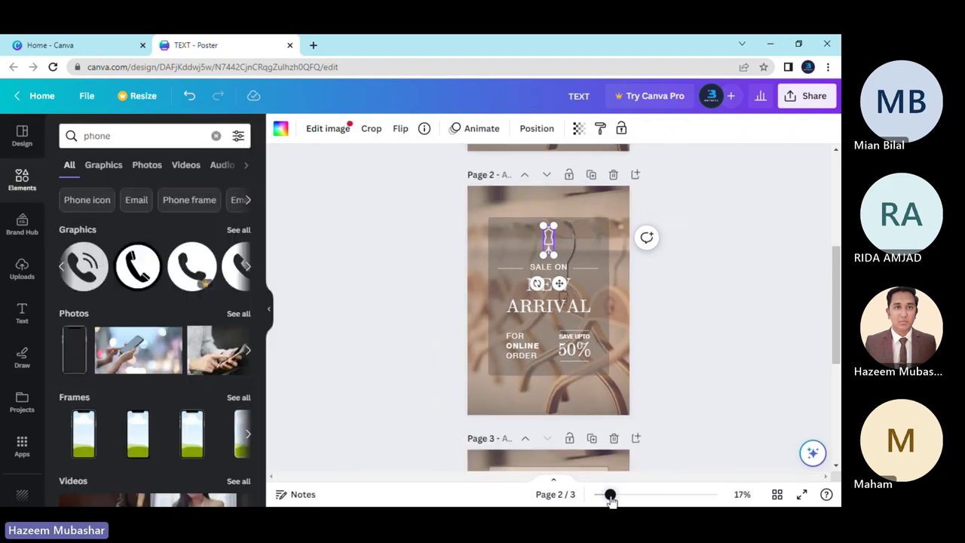
key("Escape")
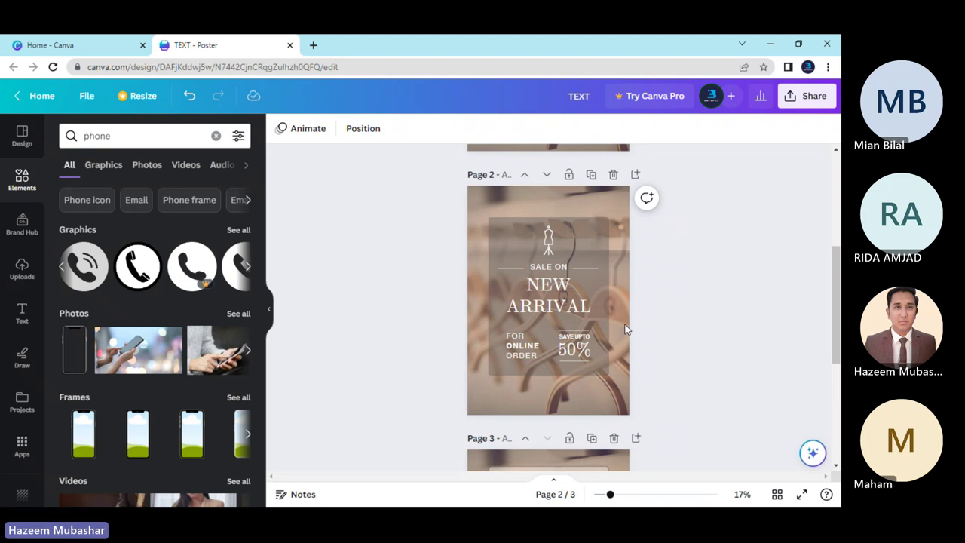
left_click(598, 325)
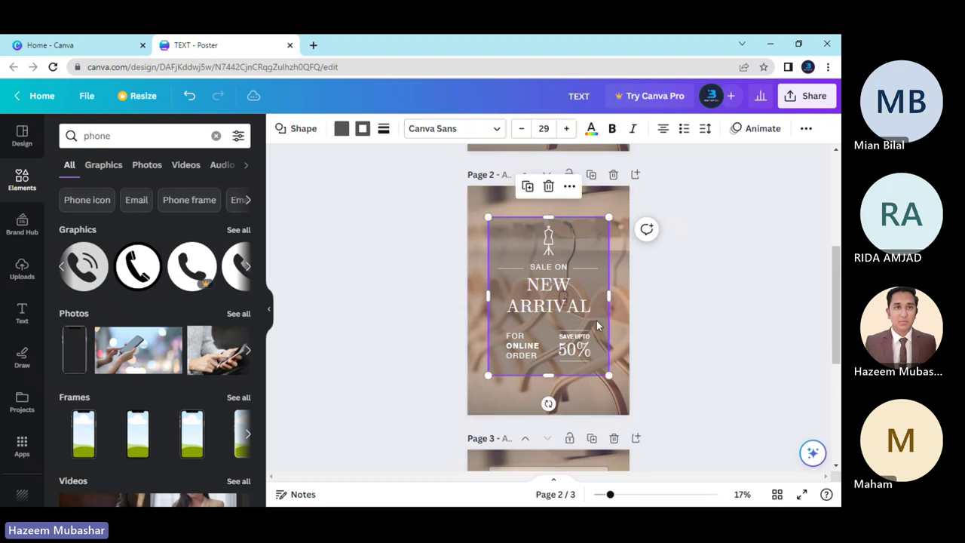
left_click(803, 132)
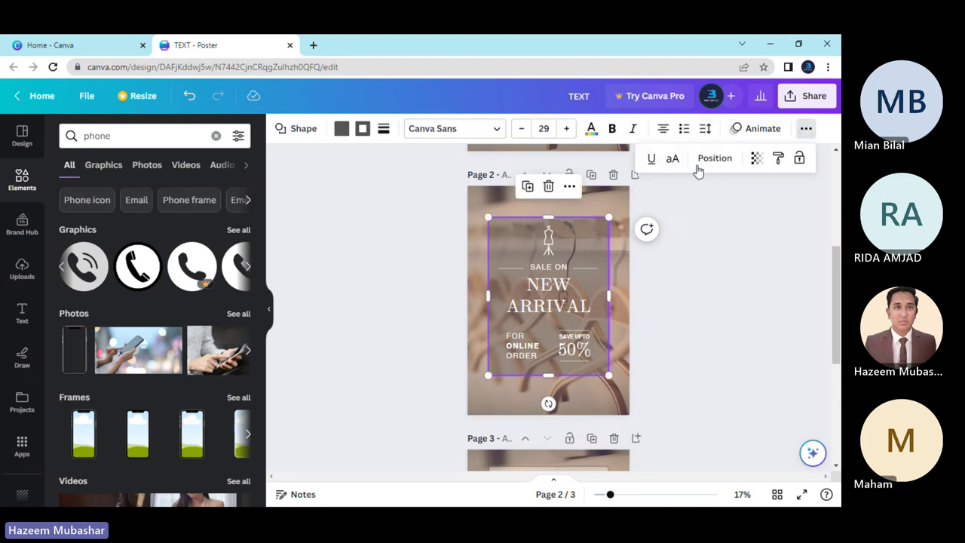
left_click(749, 161)
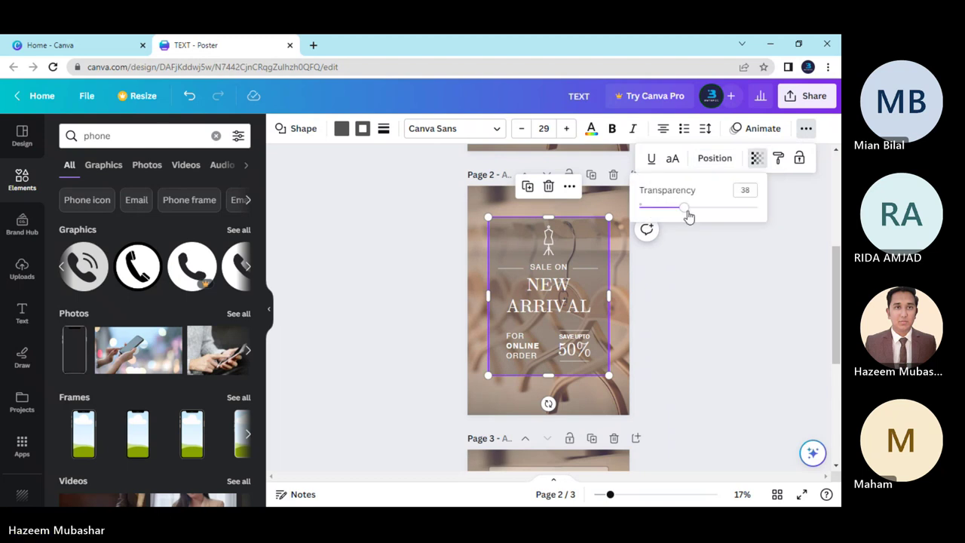
left_click_drag(689, 210, 696, 208)
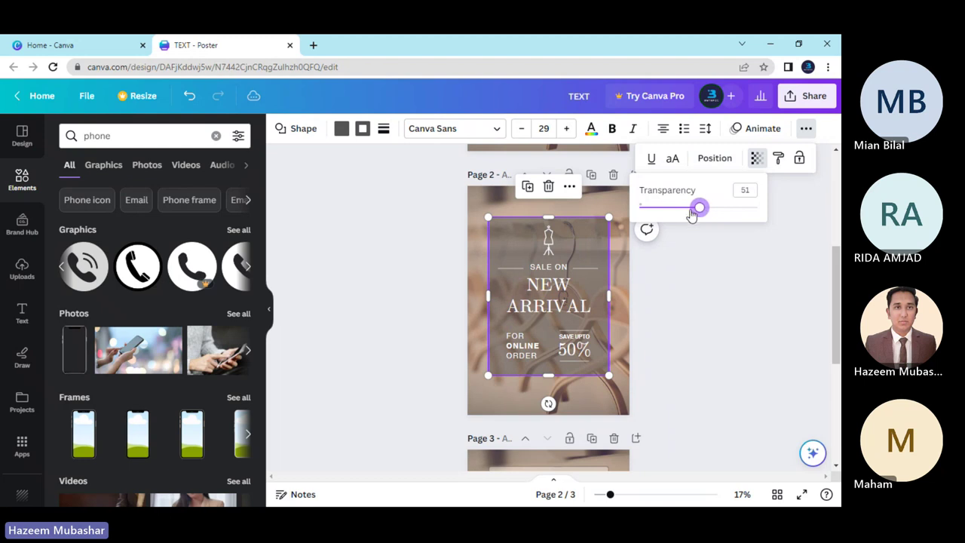
left_click(673, 279)
scroll(691, 358, "up", 5)
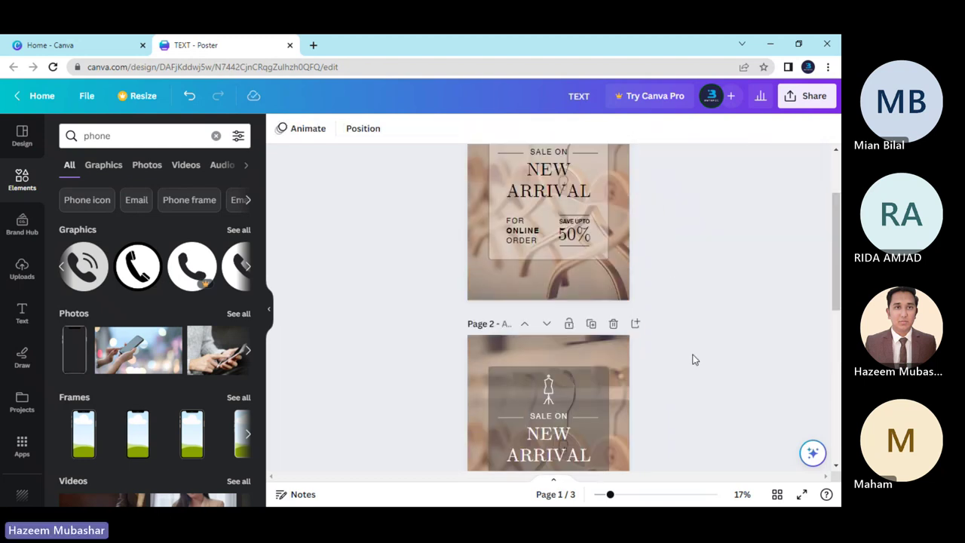
scroll(607, 279, "down", 5)
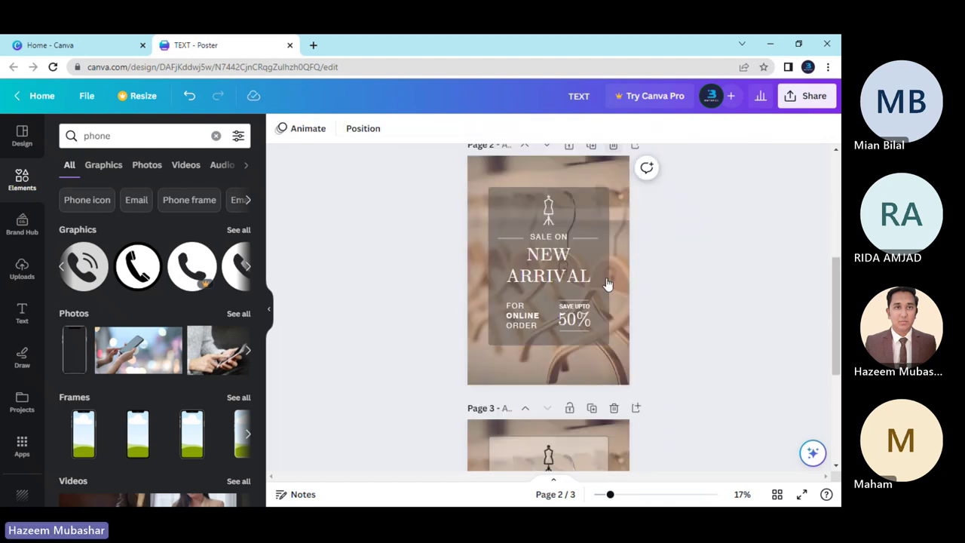
scroll(641, 309, "down", 2)
scroll(658, 326, "up", 5)
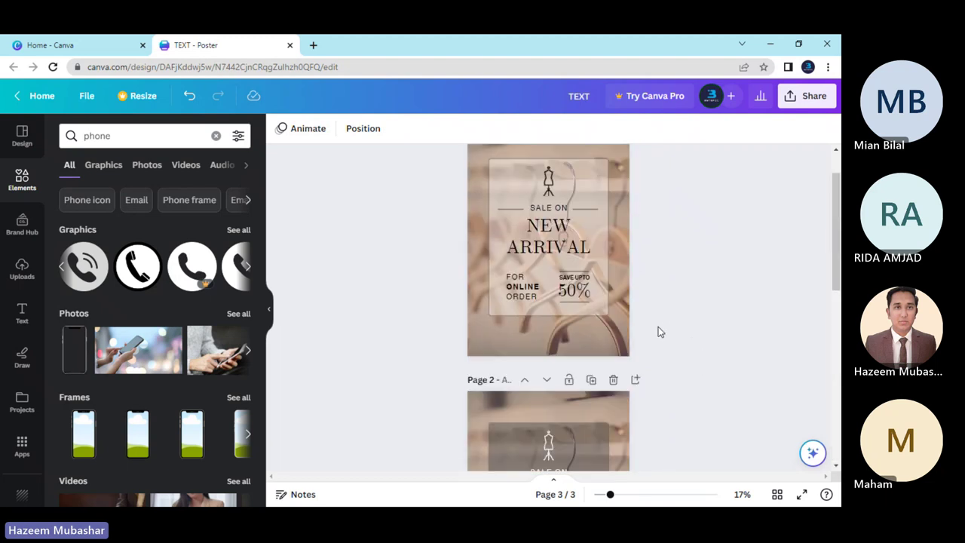
scroll(657, 326, "down", 5)
scroll(658, 326, "up", 5)
scroll(658, 326, "down", 5)
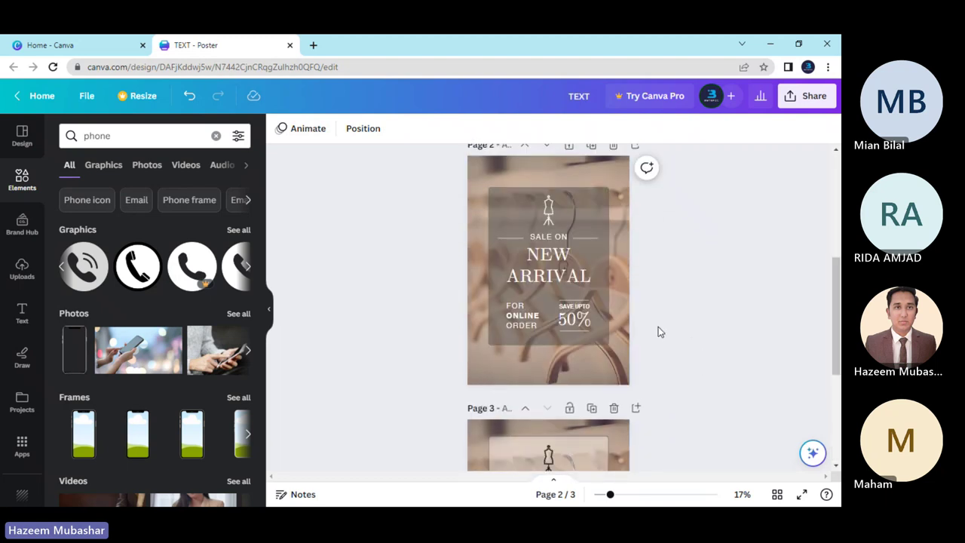
scroll(658, 326, "up", 5)
scroll(658, 327, "down", 5)
scroll(640, 305, "up", 3)
scroll(638, 303, "down", 3)
scroll(638, 303, "up", 5)
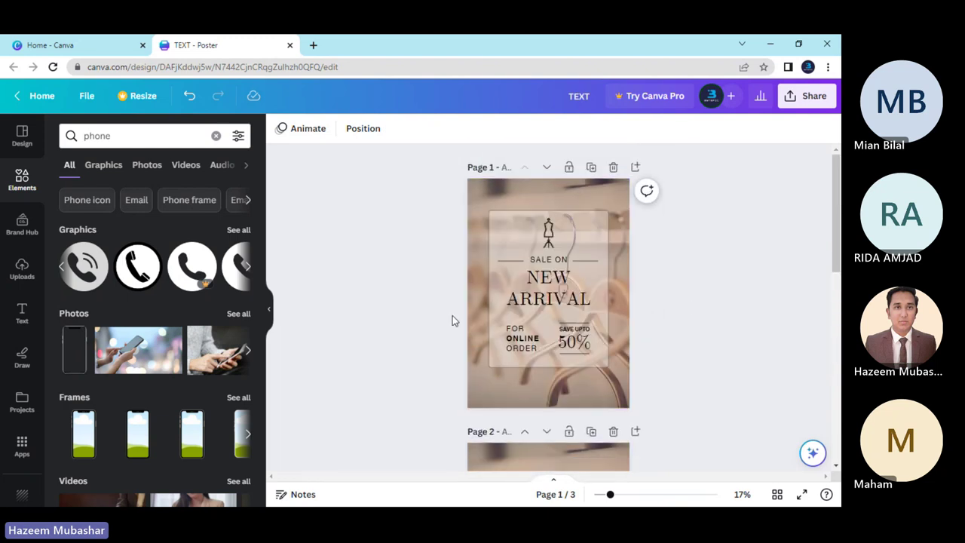
Raise the transparency of page 1's sale text panel to make it more see-through.
left_click(501, 303)
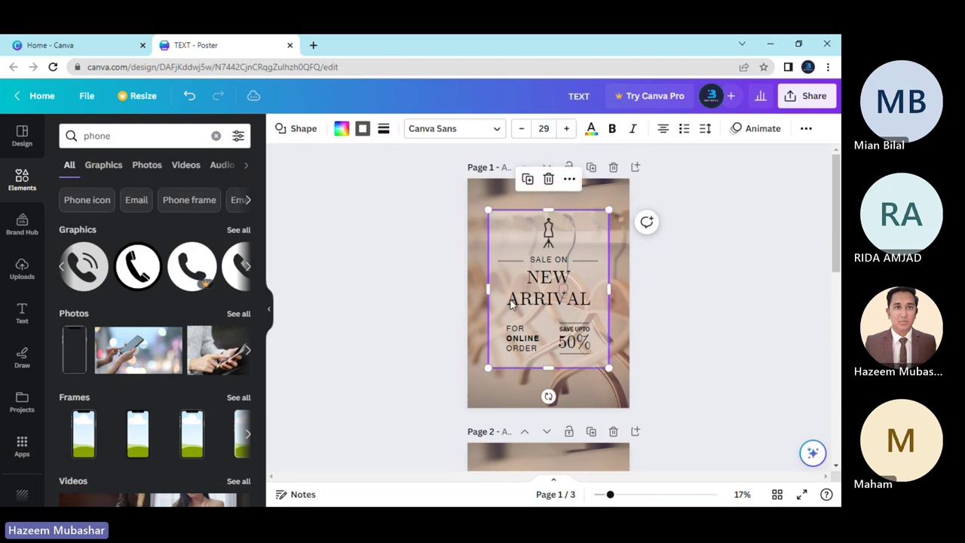
left_click(806, 128)
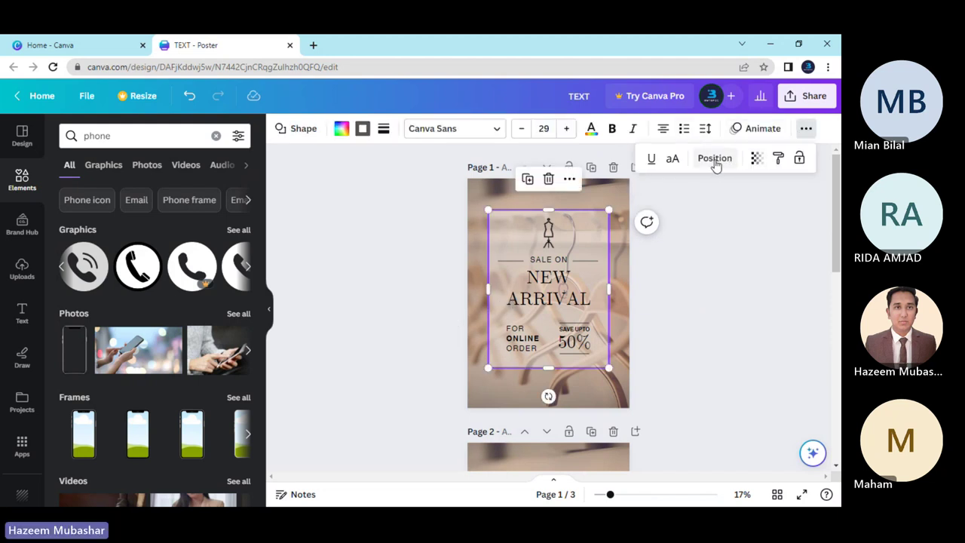
left_click(756, 159)
left_click_drag(685, 214, 691, 215)
left_click(641, 295)
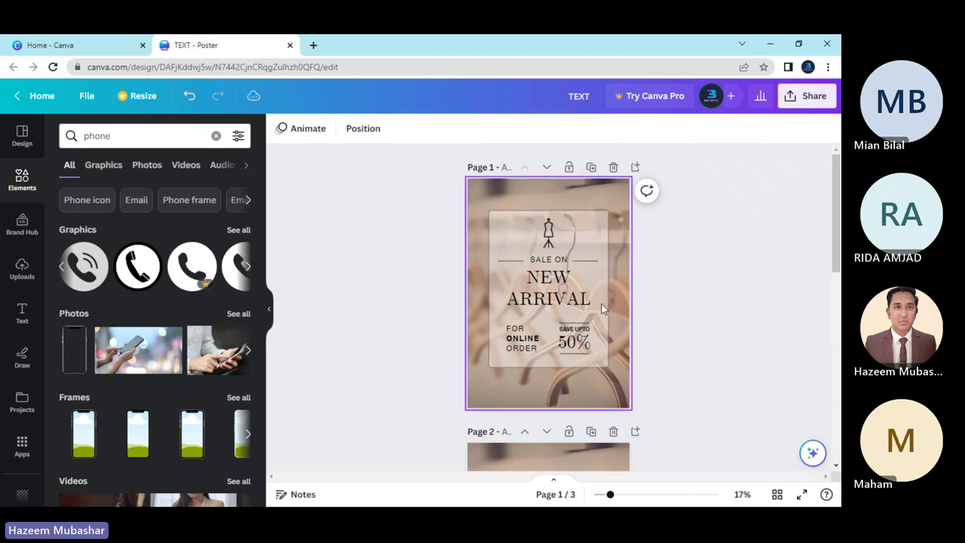
scroll(431, 311, "down", 2)
scroll(432, 310, "up", 1)
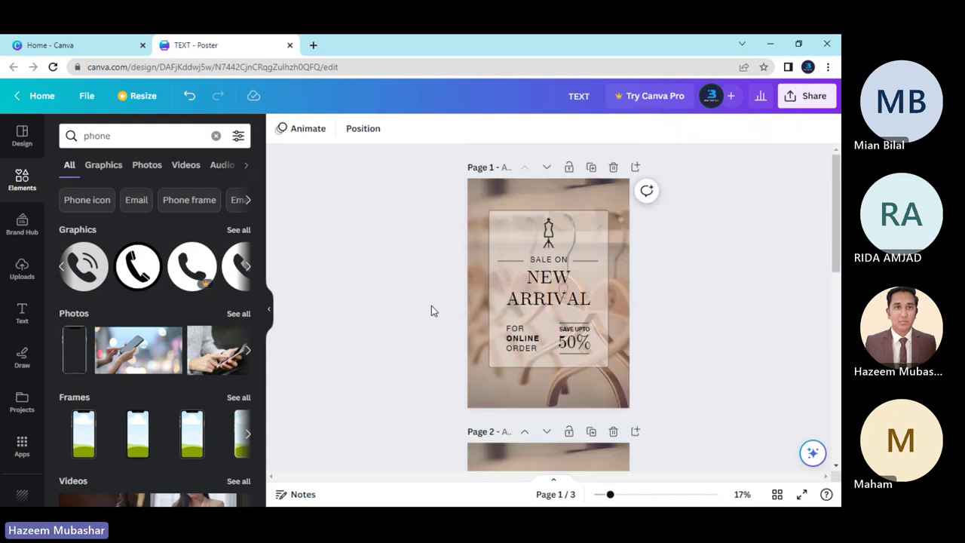
scroll(431, 306, "down", 8)
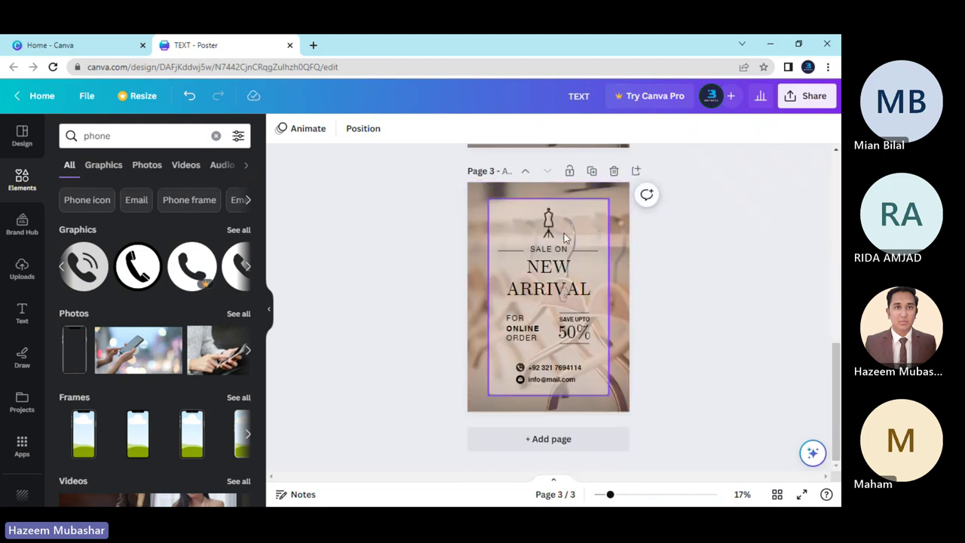
Raise the transparency of page 3's sale text panel the same way.
left_click(584, 225)
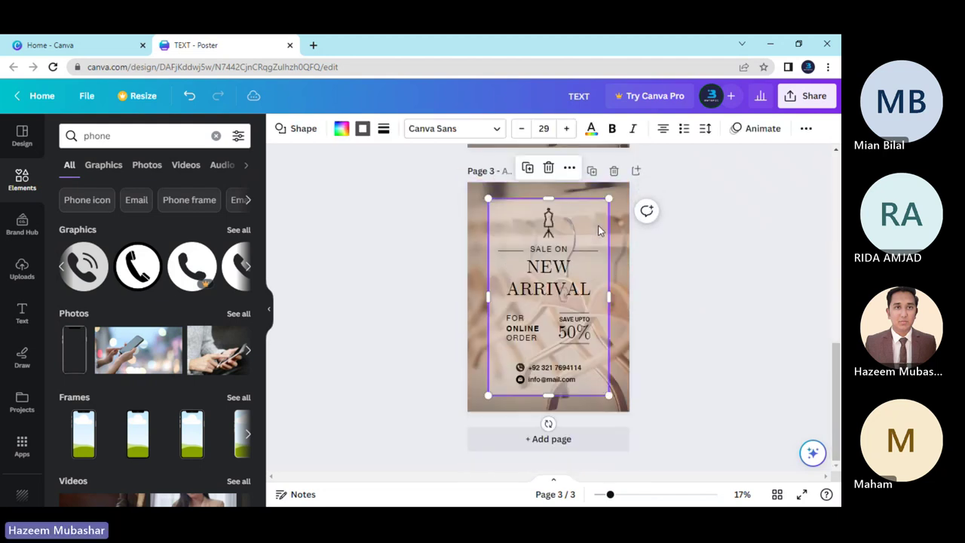
left_click(706, 130)
left_click(804, 129)
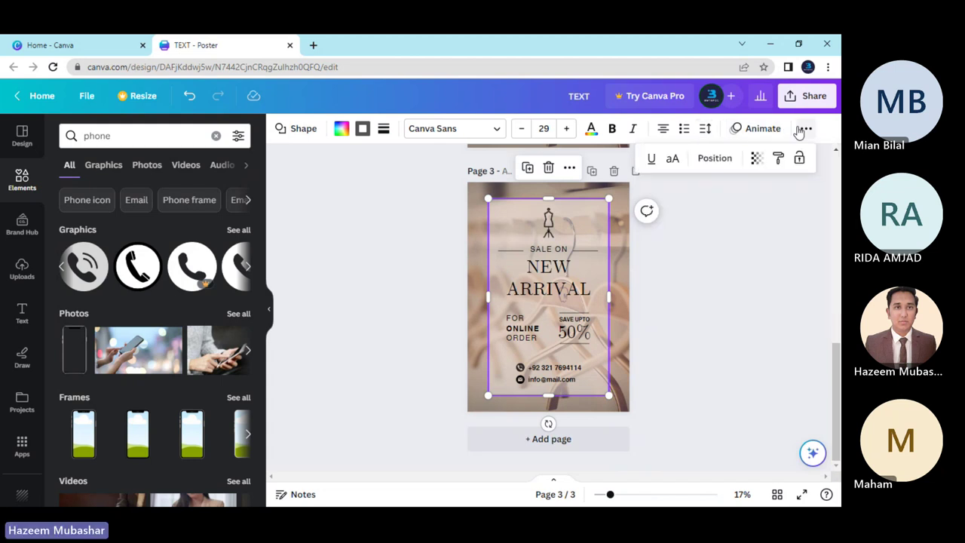
left_click(754, 157)
left_click_drag(683, 208, 694, 208)
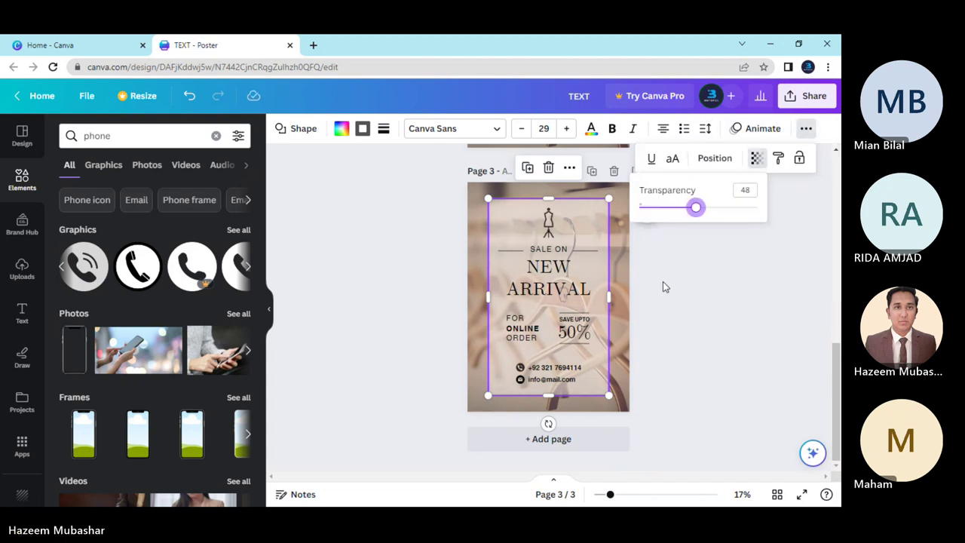
left_click(661, 284)
left_click(637, 296)
Delete page 2, the grey-box version of the poster.
scroll(437, 345, "up", 3)
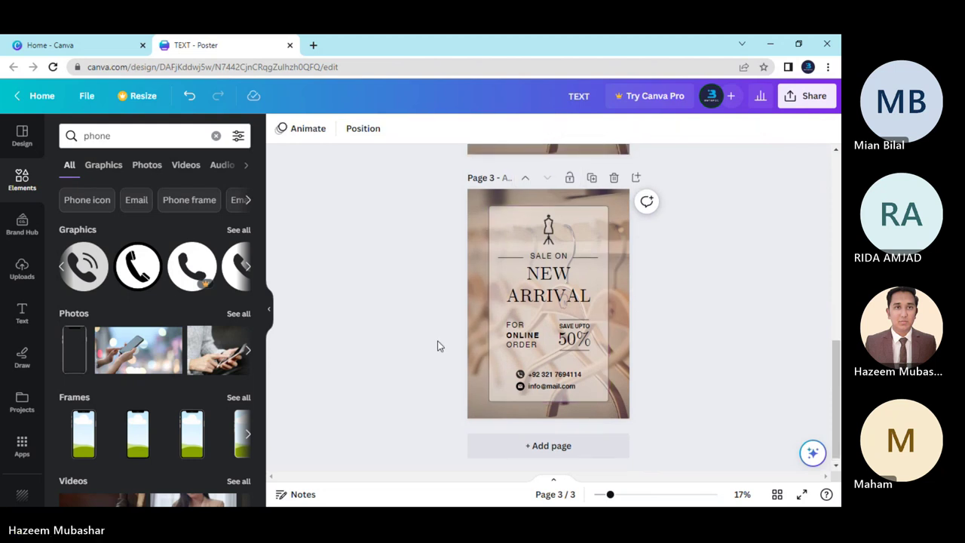
scroll(437, 345, "down", 2)
scroll(437, 345, "up", 5)
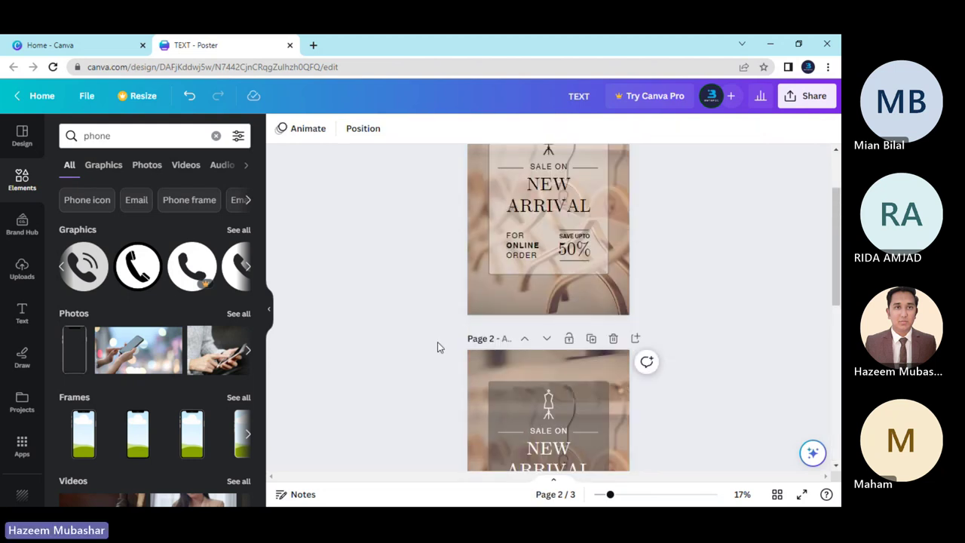
left_click(613, 338)
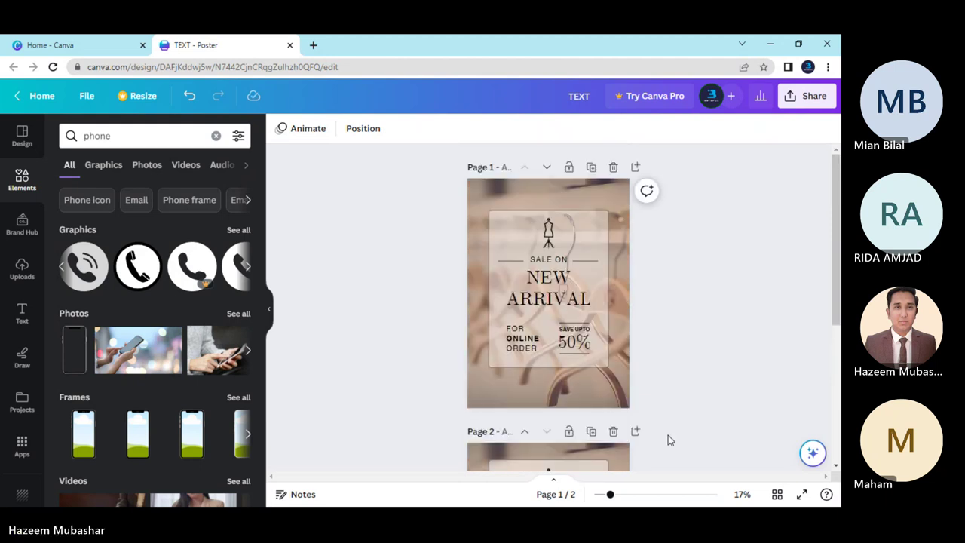
left_click_drag(611, 495, 613, 495)
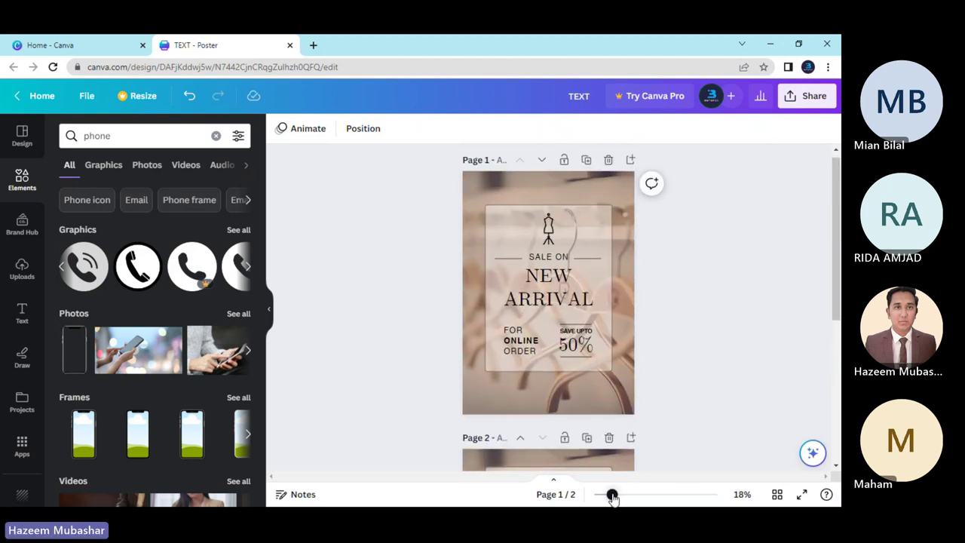
scroll(695, 379, "down", 2)
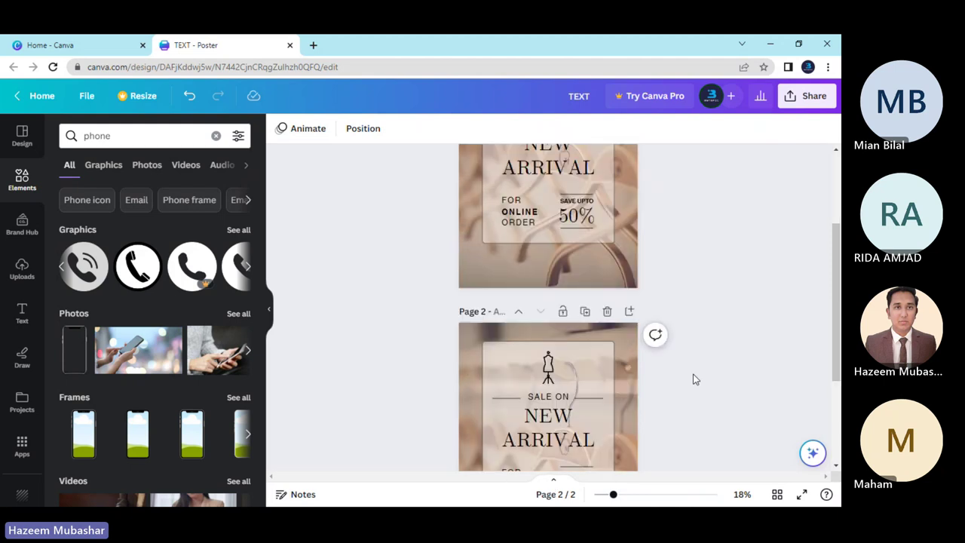
scroll(695, 379, "up", 2)
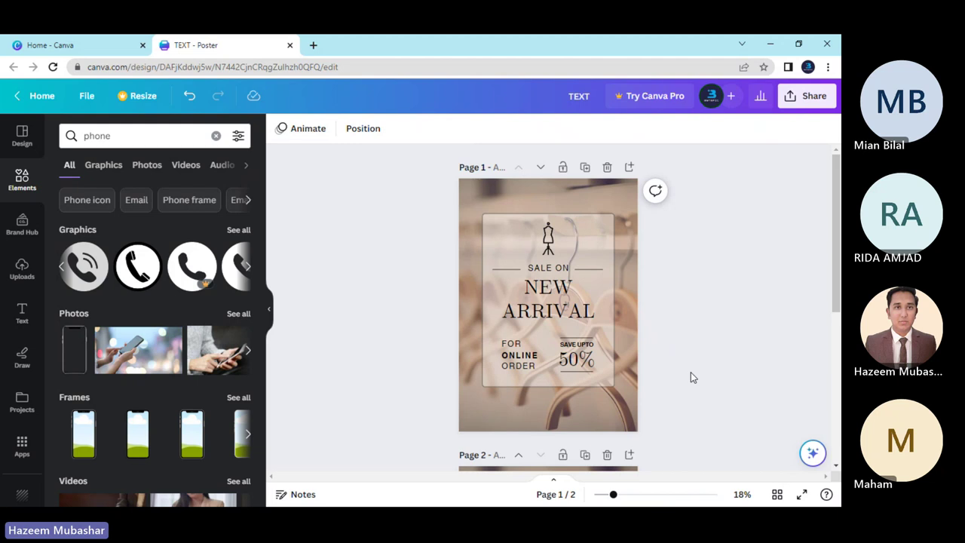
Add a new blank page at the end of the poster.
scroll(508, 279, "down", 2)
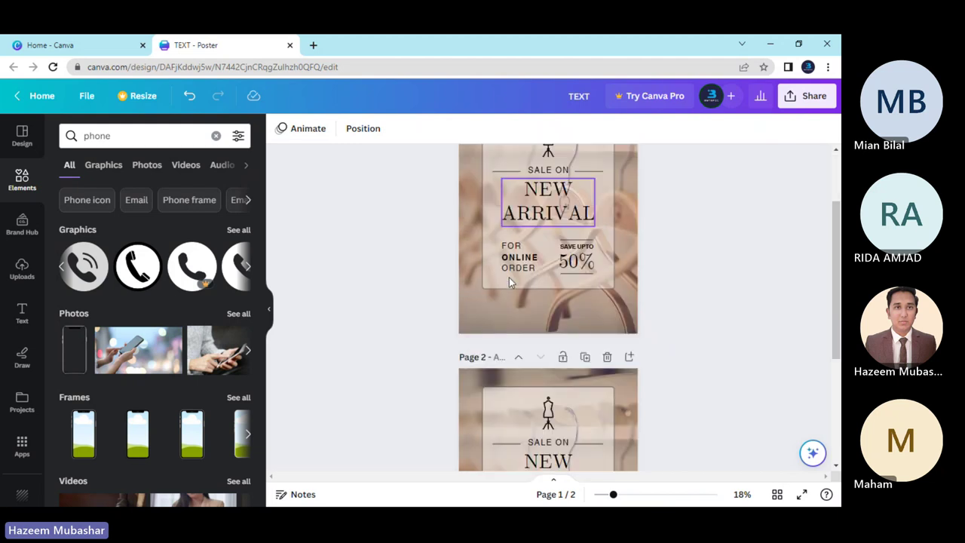
scroll(510, 281, "down", 4)
scroll(631, 332, "up", 3)
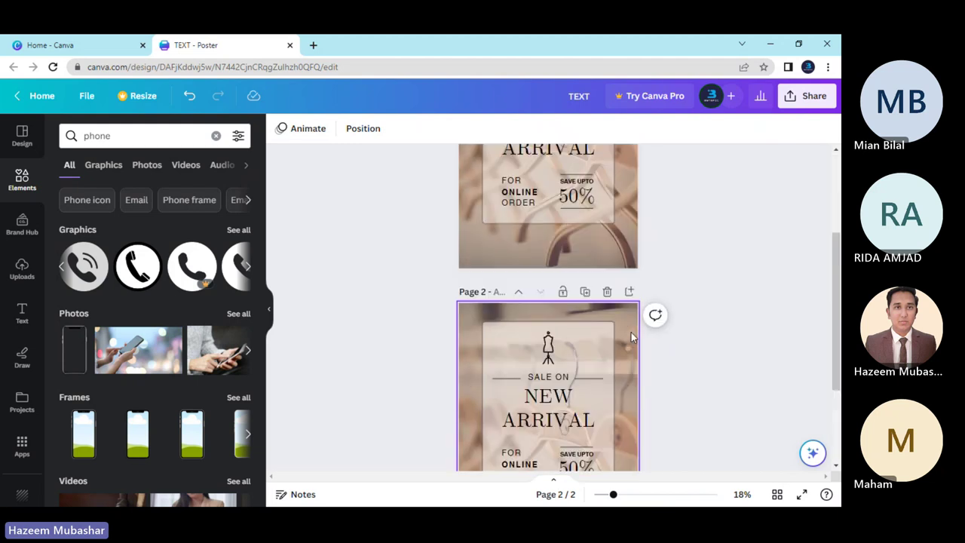
scroll(615, 373, "down", 3)
left_click(561, 442)
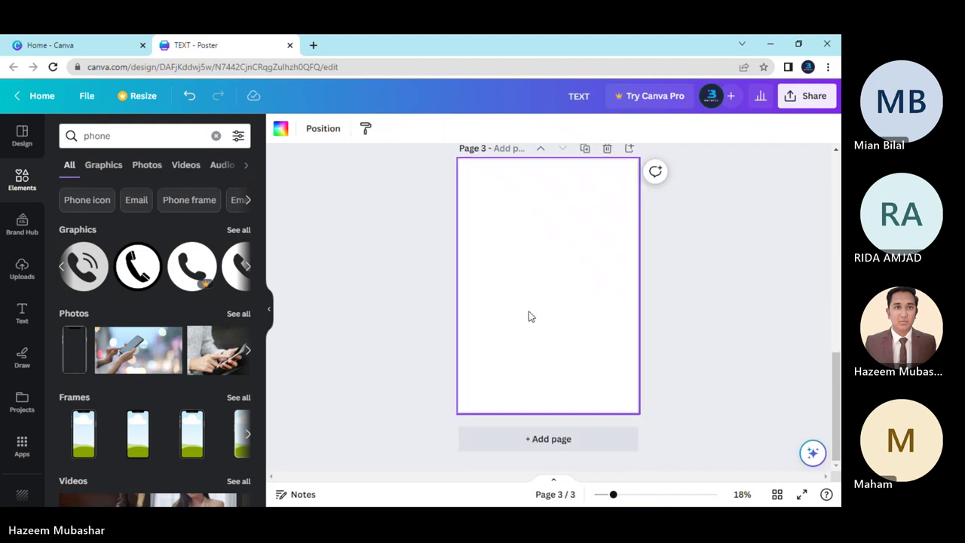
Replace the phone search with 'texture' and filter the results to Photos.
left_click(215, 136)
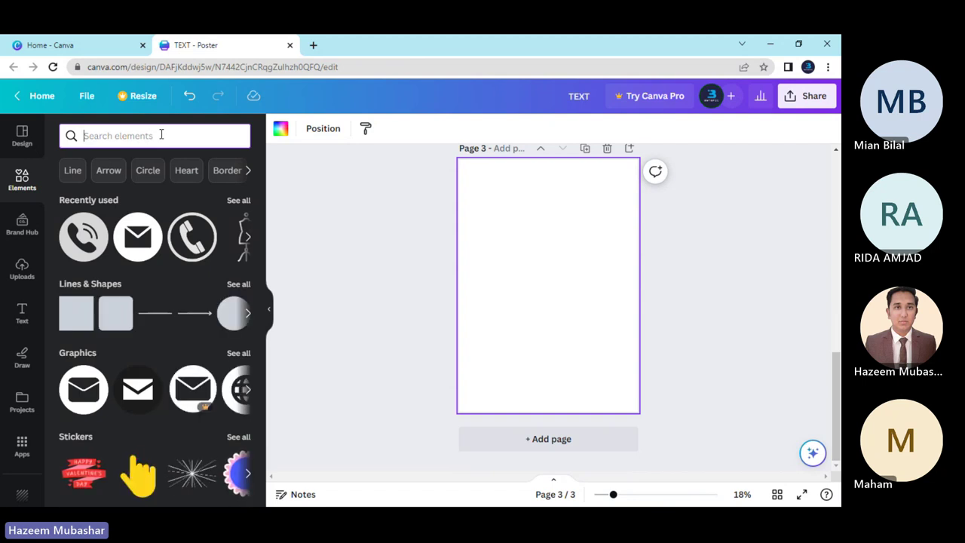
type("textur")
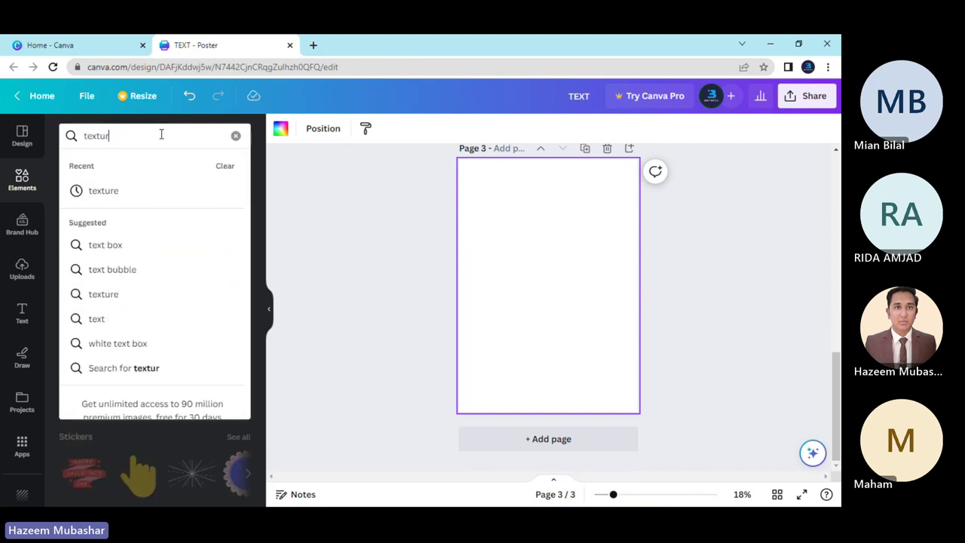
type("e")
key("Return")
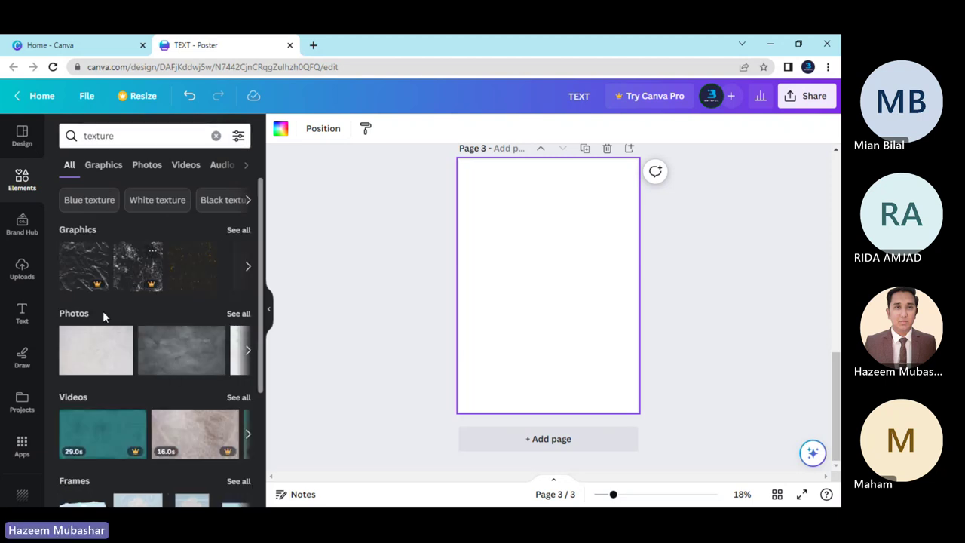
left_click(242, 316)
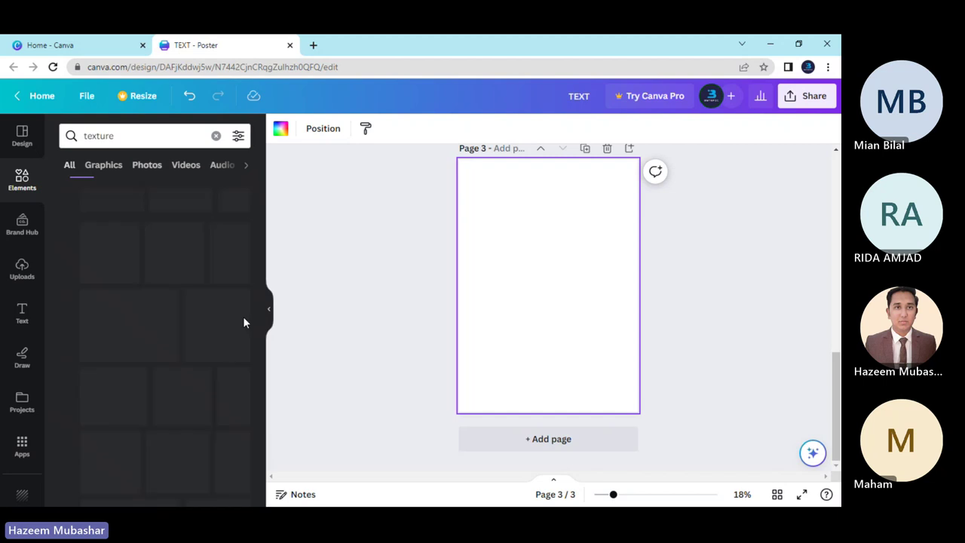
scroll(176, 349, "down", 1)
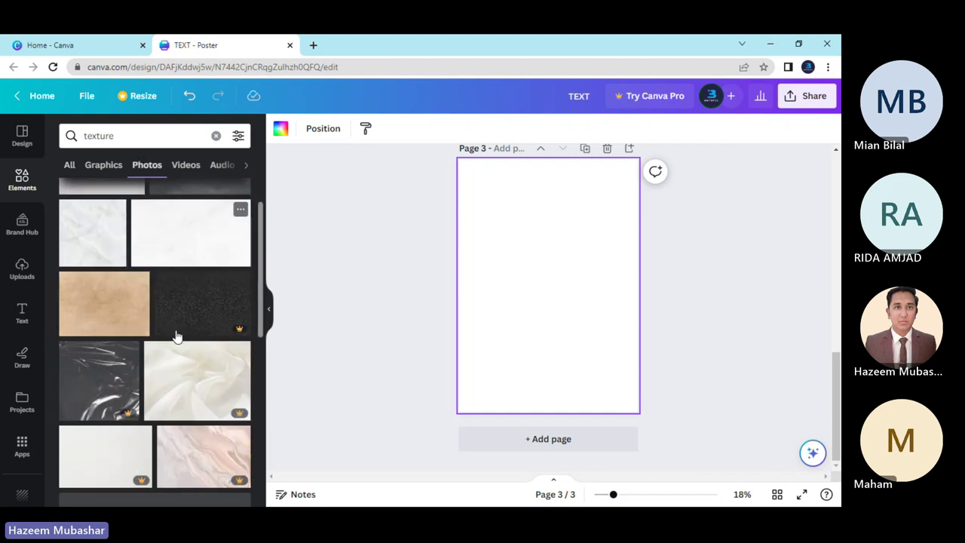
scroll(179, 362, "down", 1)
scroll(168, 338, "up", 2)
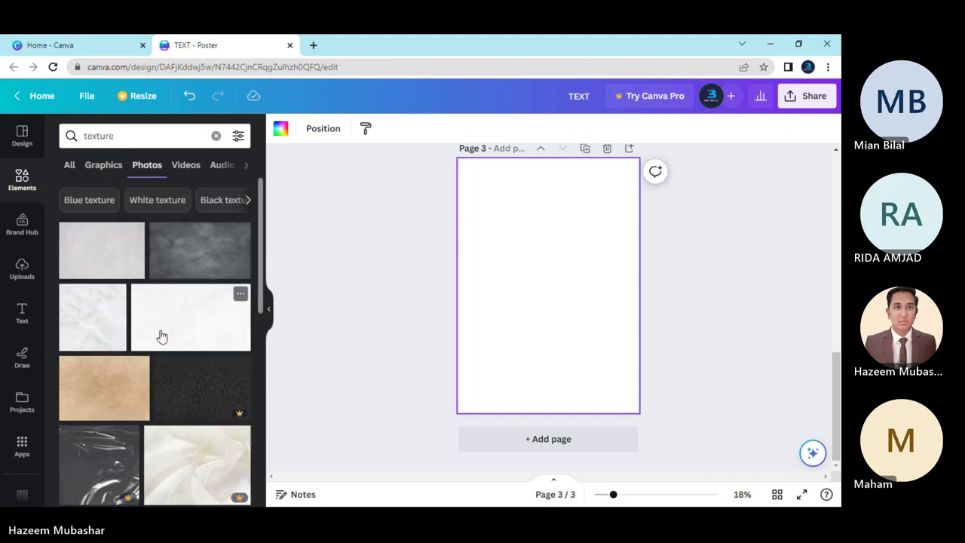
scroll(171, 335, "down", 4)
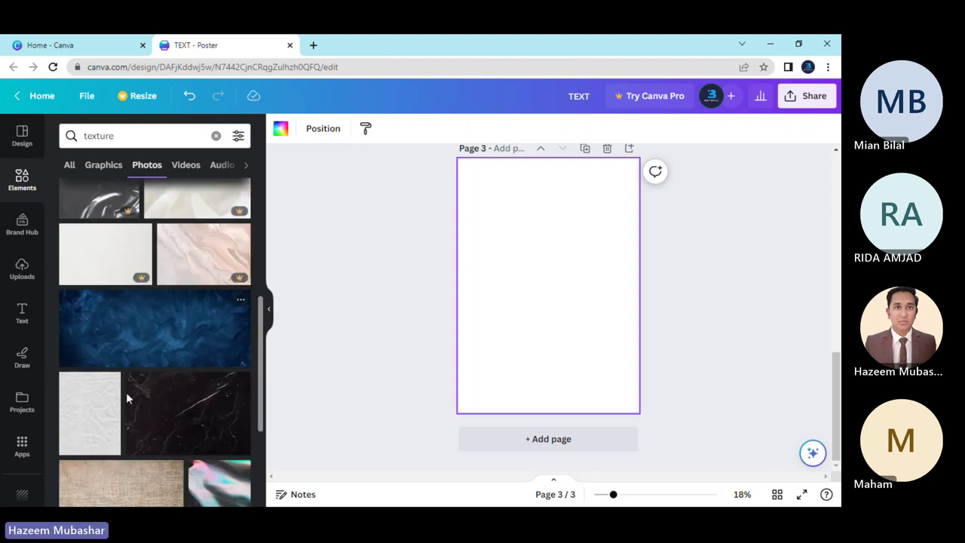
Set the blue texture photo as page 3's background.
left_click(156, 353)
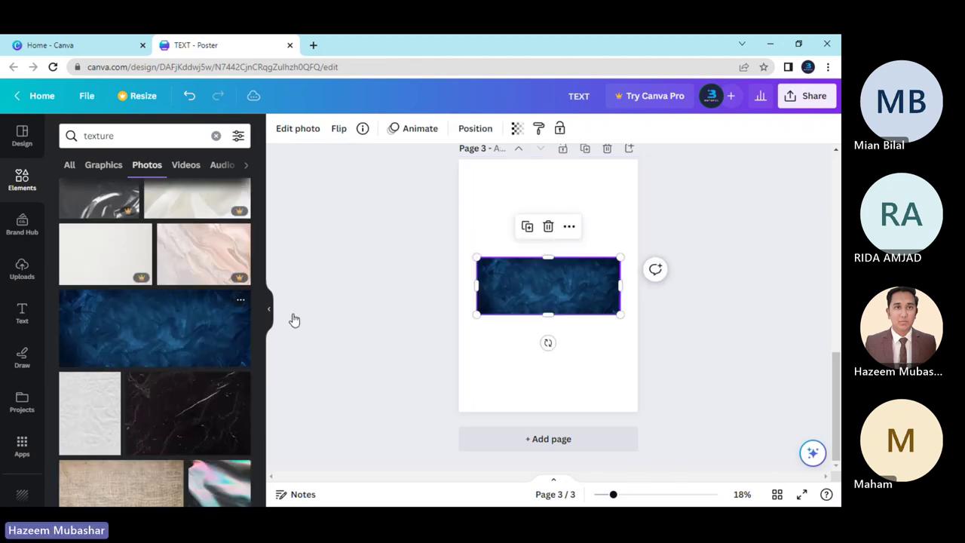
right_click(512, 284)
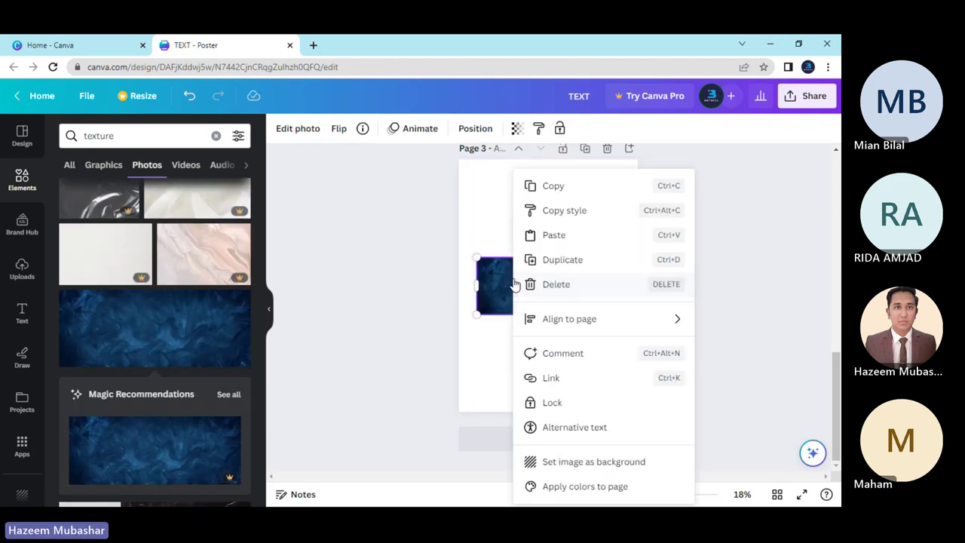
left_click(558, 461)
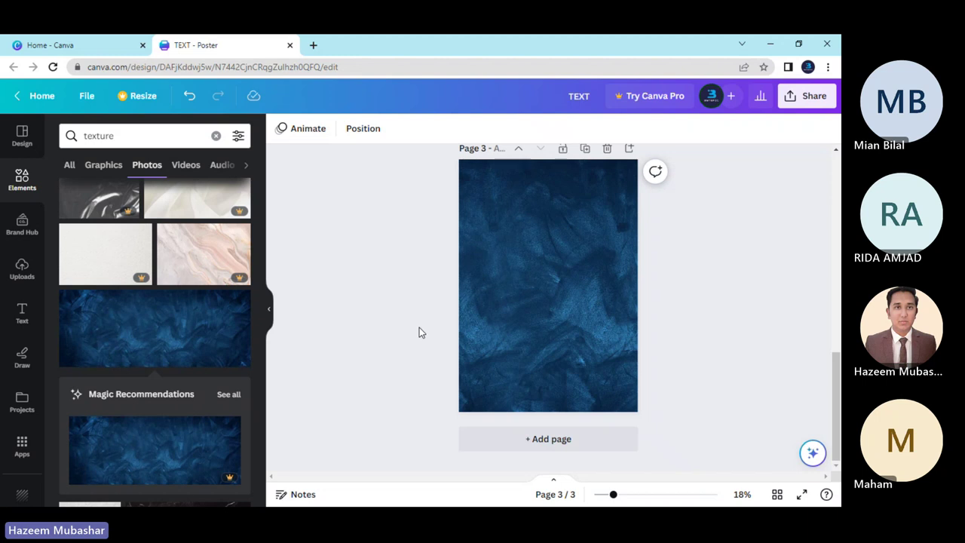
scroll(174, 347, "down", 2)
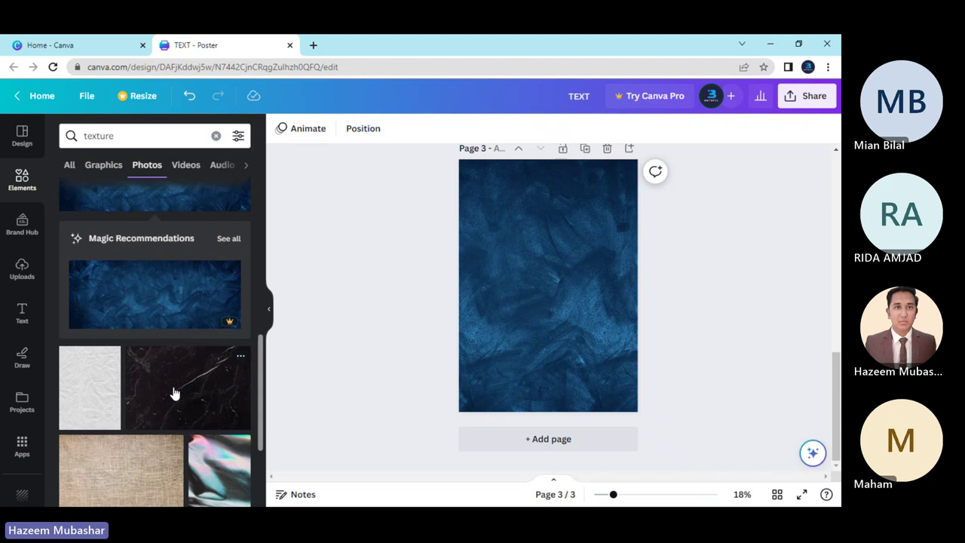
scroll(174, 394, "down", 2)
Delete the blue background and set the black marble photo as page 3's background instead.
left_click(476, 324)
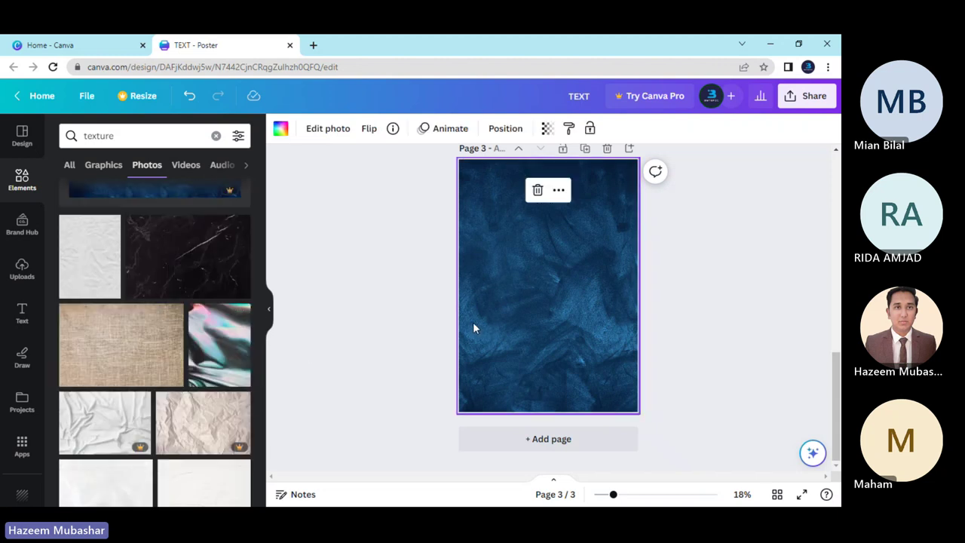
key("Delete")
left_click(213, 279)
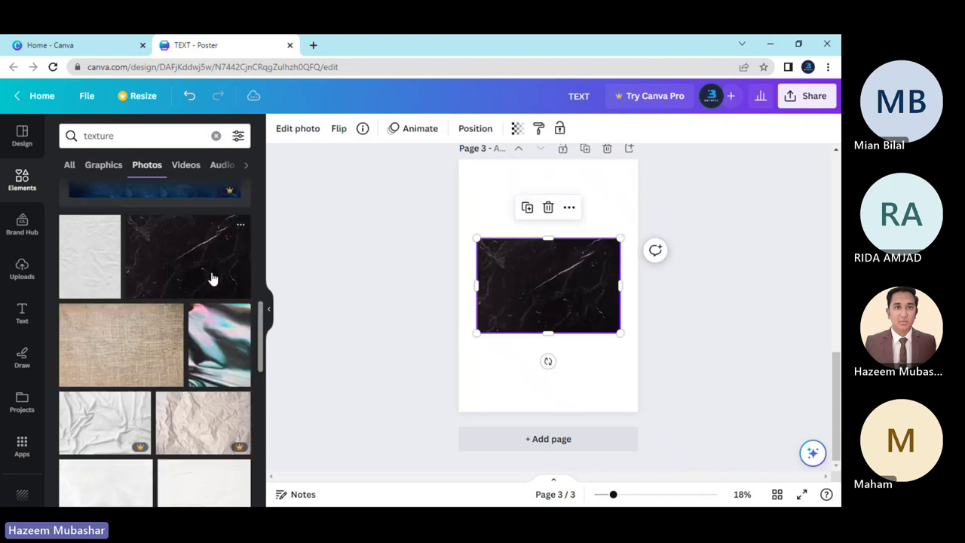
right_click(560, 286)
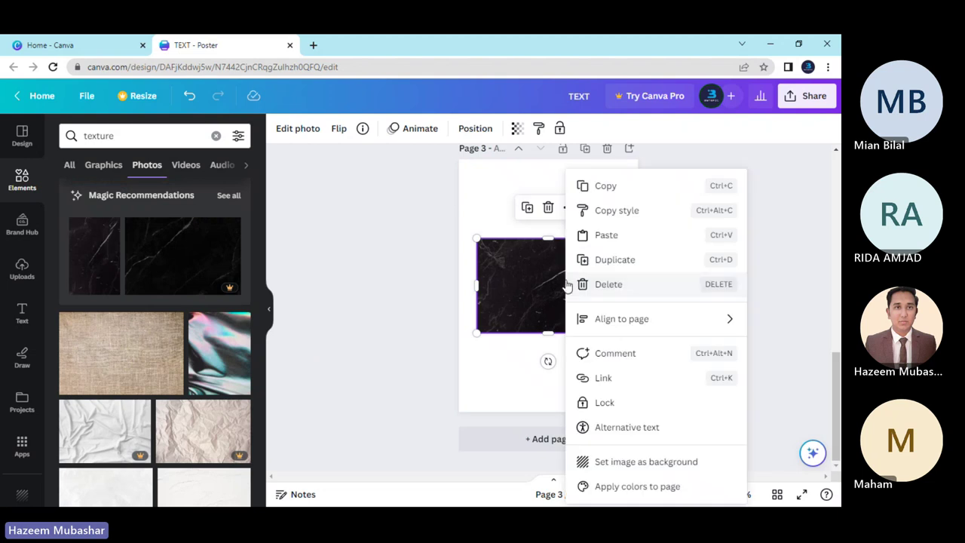
left_click(596, 461)
scroll(391, 357, "up", 2)
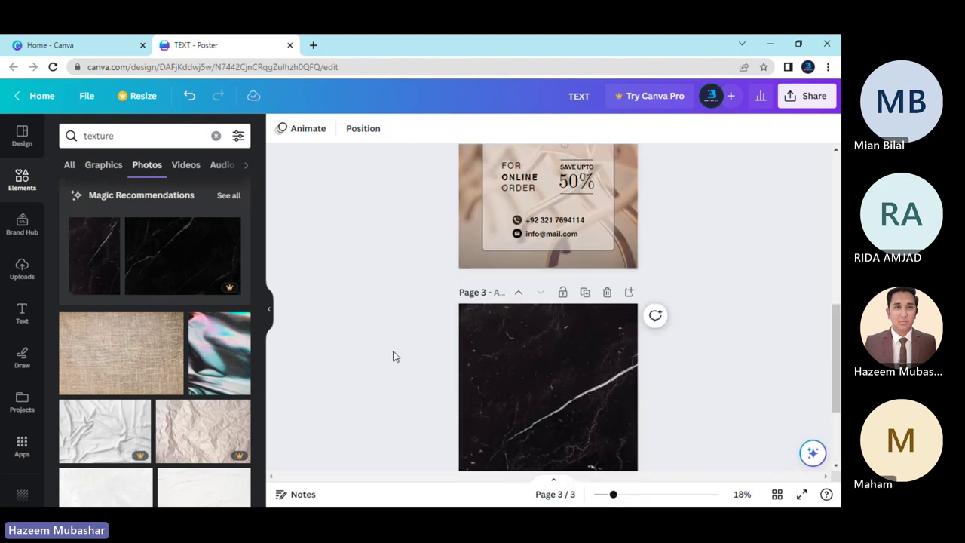
scroll(392, 357, "down", 2)
scroll(392, 356, "up", 2)
scroll(392, 356, "down", 2)
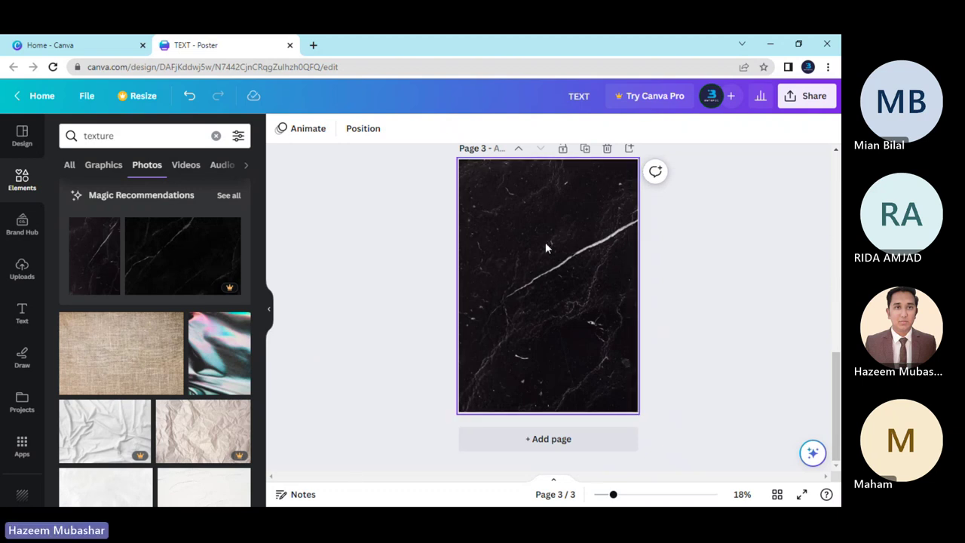
Add page 4, try the iridescent photo as its background, then remove it.
left_click(527, 443)
scroll(204, 369, "down", 2)
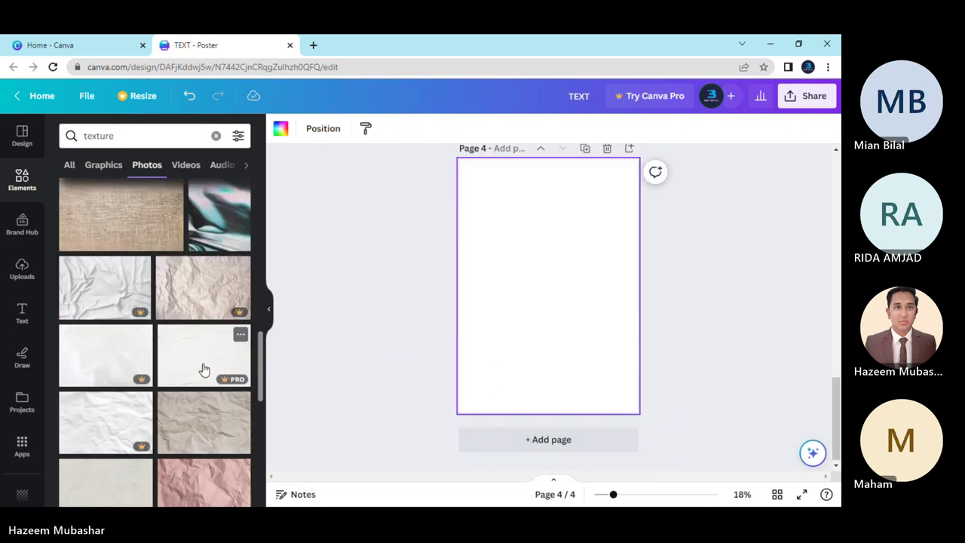
scroll(203, 370, "down", 8)
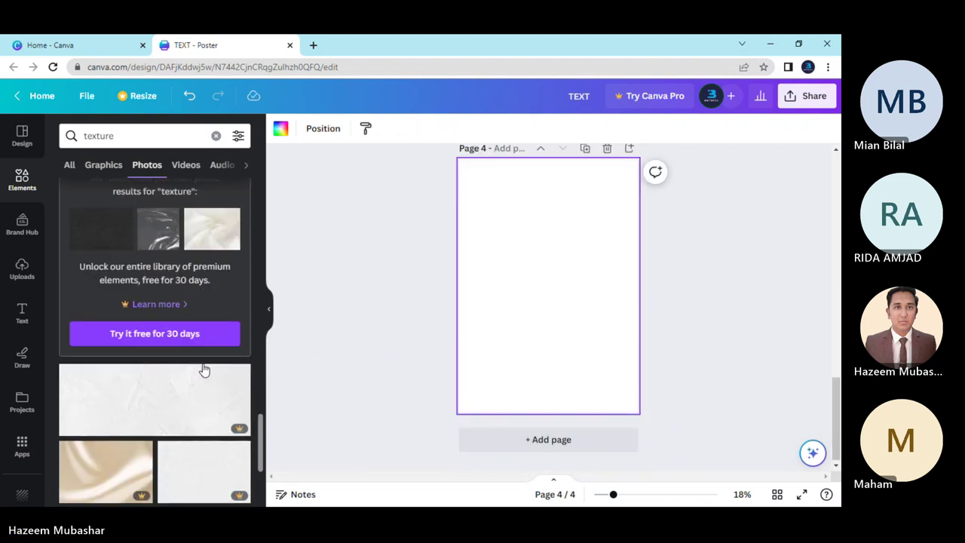
scroll(203, 369, "down", 4)
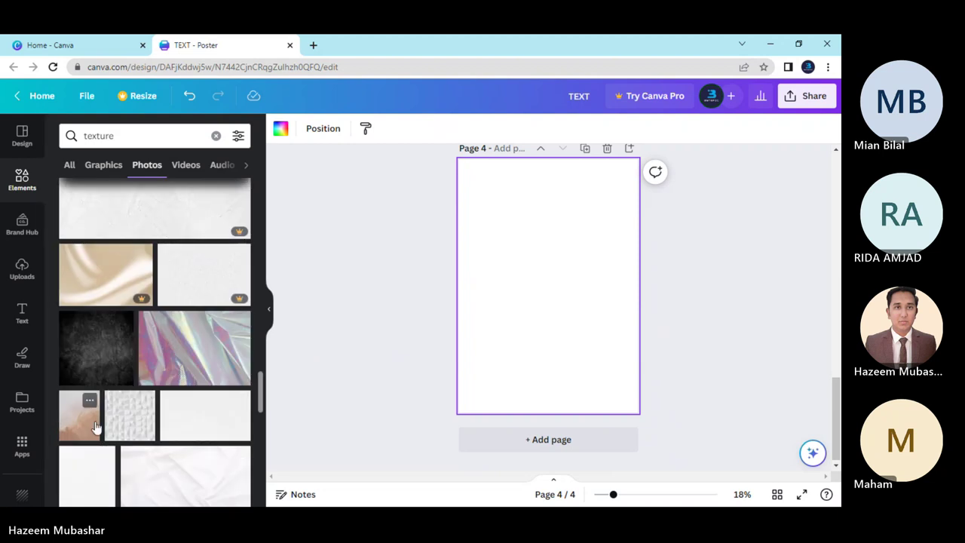
left_click(170, 362)
right_click(522, 281)
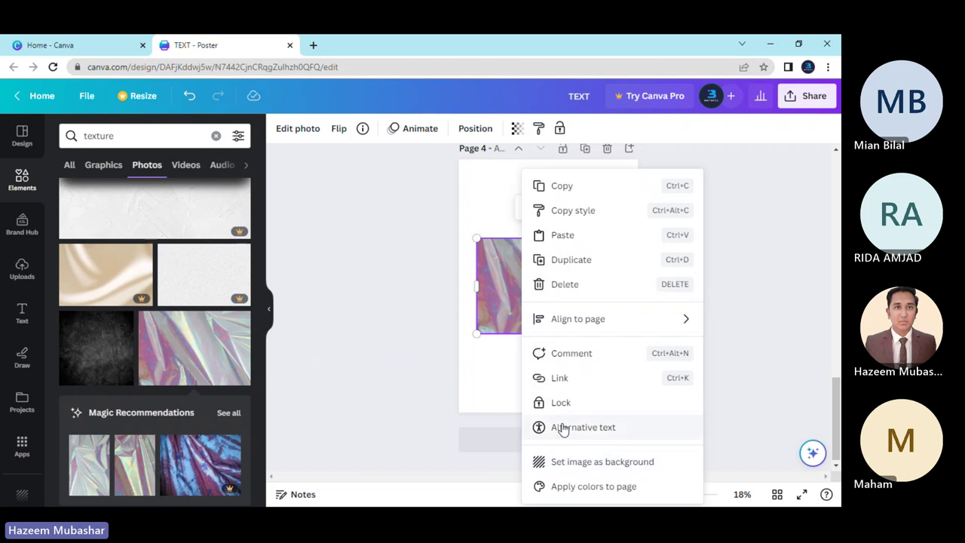
left_click(595, 461)
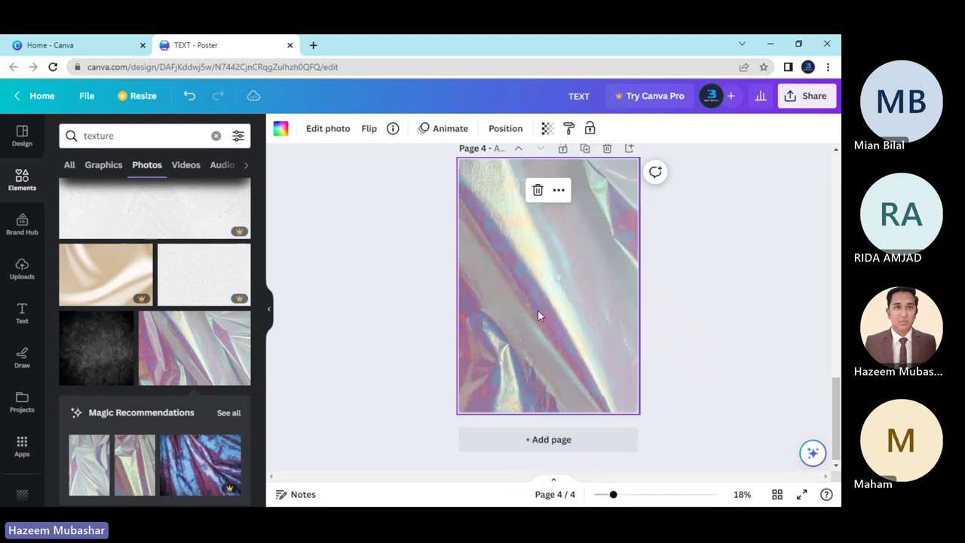
key("Delete")
Try the grey stucco texture as page 4's background, then delete it.
scroll(159, 370, "down", 5)
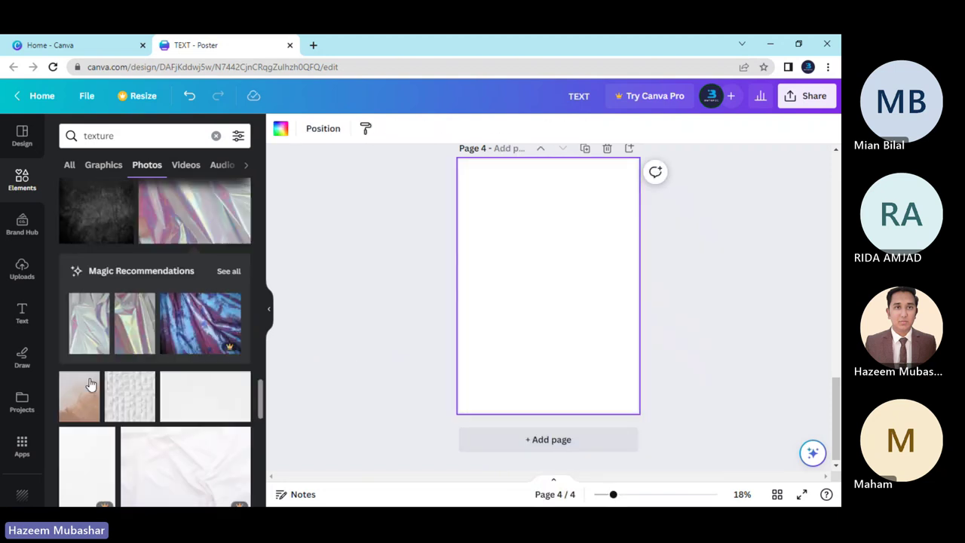
scroll(144, 351, "down", 2)
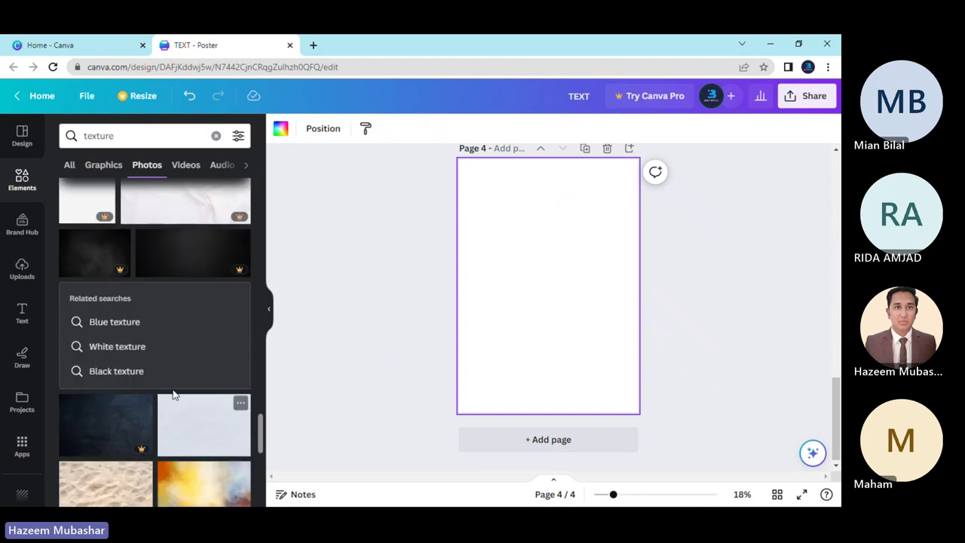
scroll(173, 394, "down", 2)
scroll(134, 397, "down", 2)
scroll(130, 394, "down", 2)
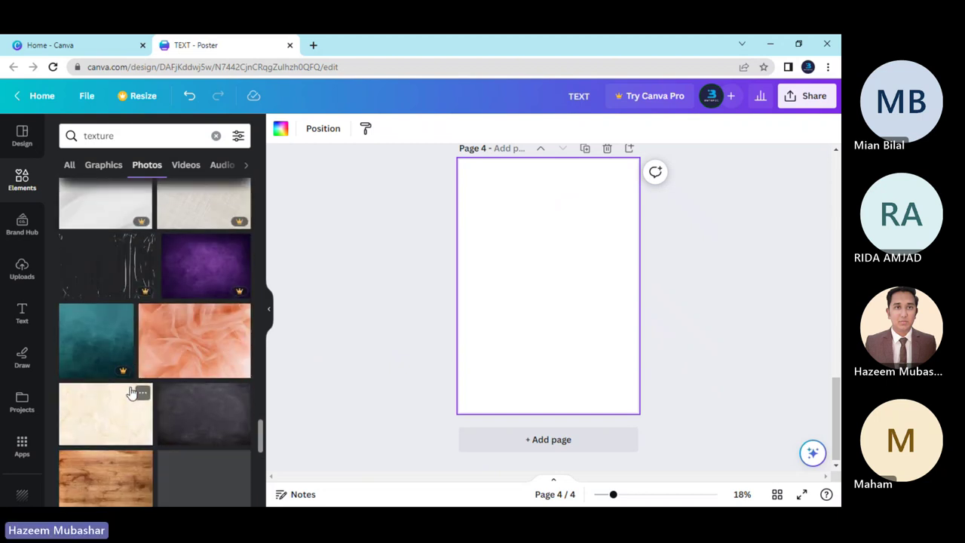
scroll(131, 393, "up", 2)
scroll(130, 392, "down", 3)
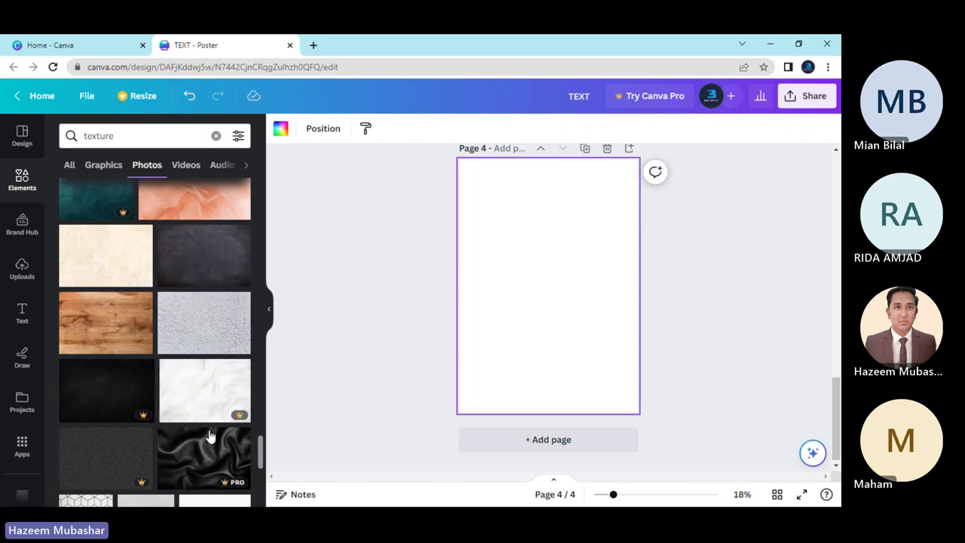
left_click(200, 348)
right_click(523, 285)
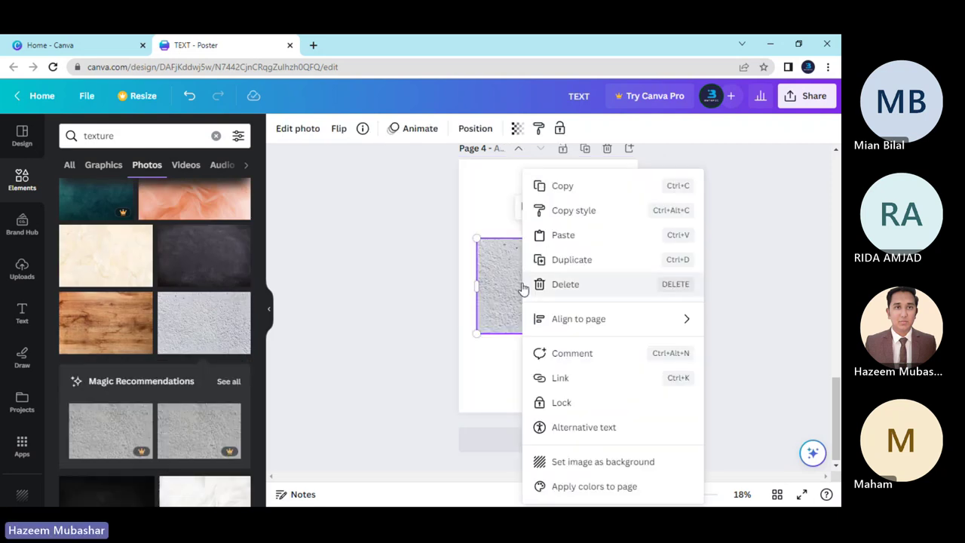
left_click(535, 461)
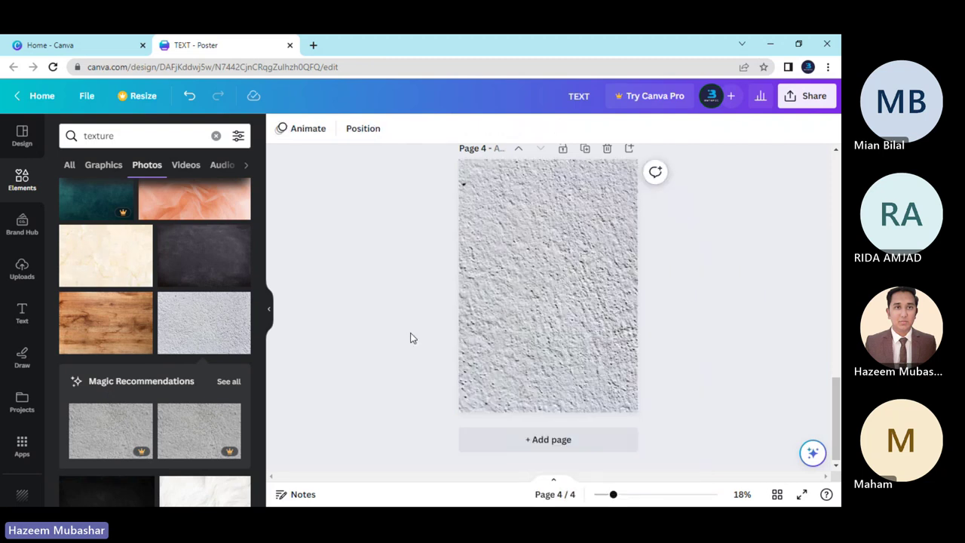
left_click(508, 309)
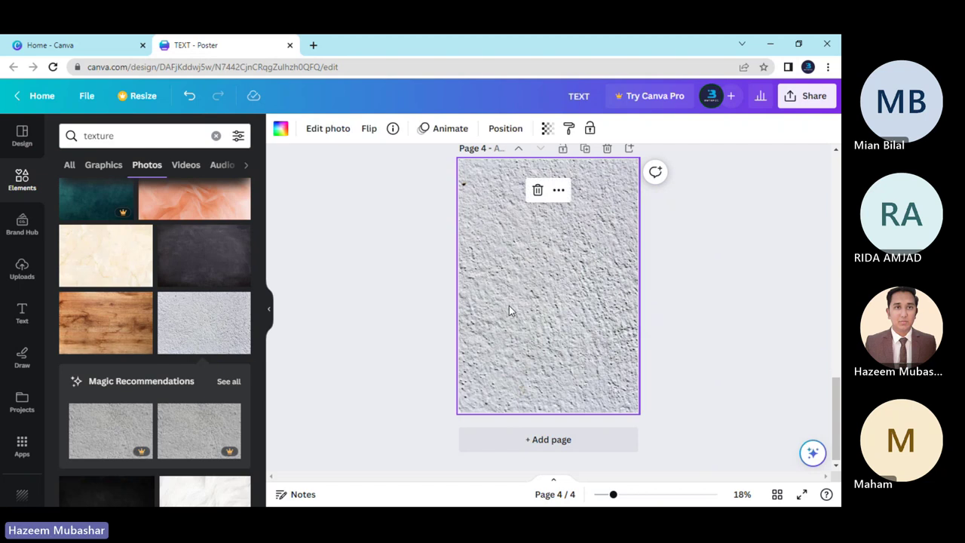
key("Delete")
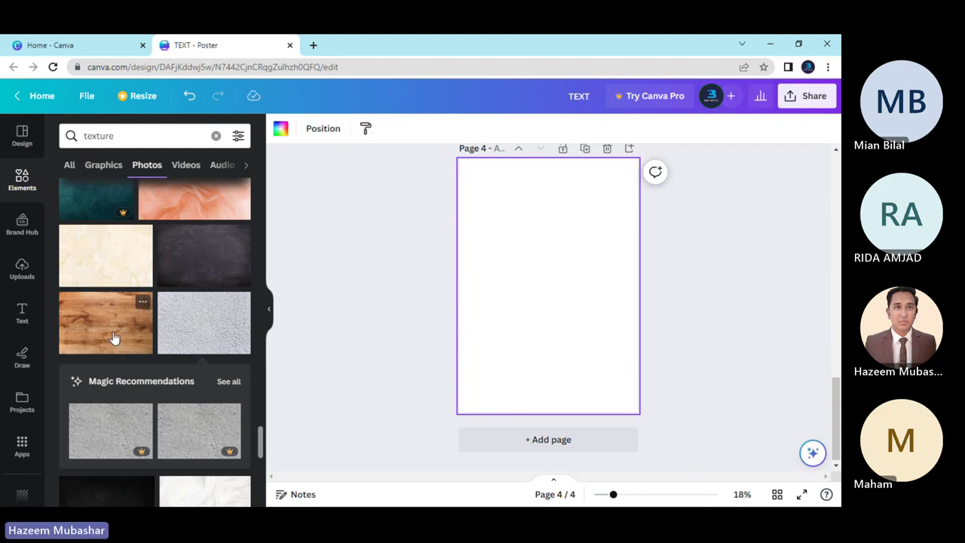
Try the wood texture as page 4's background, then delete it.
left_click(113, 337)
right_click(511, 276)
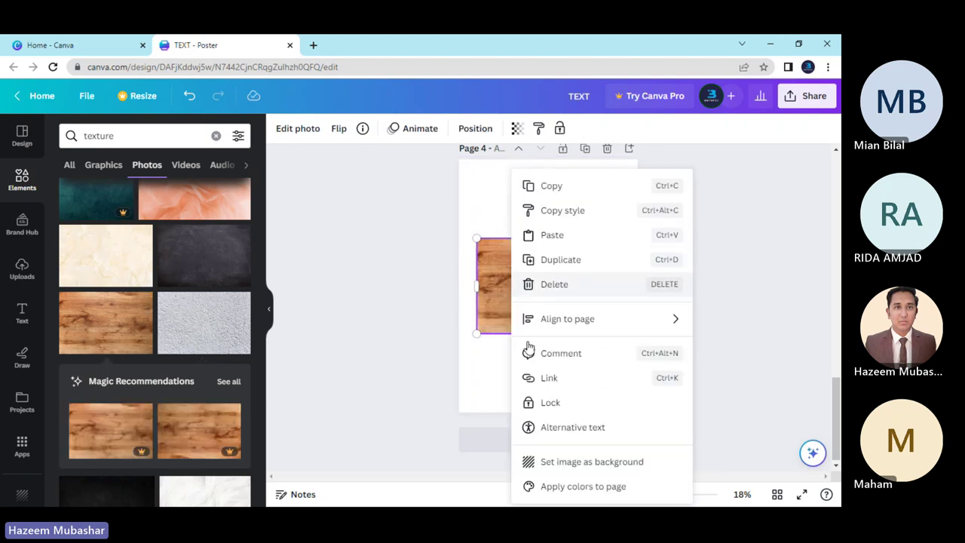
left_click(558, 460)
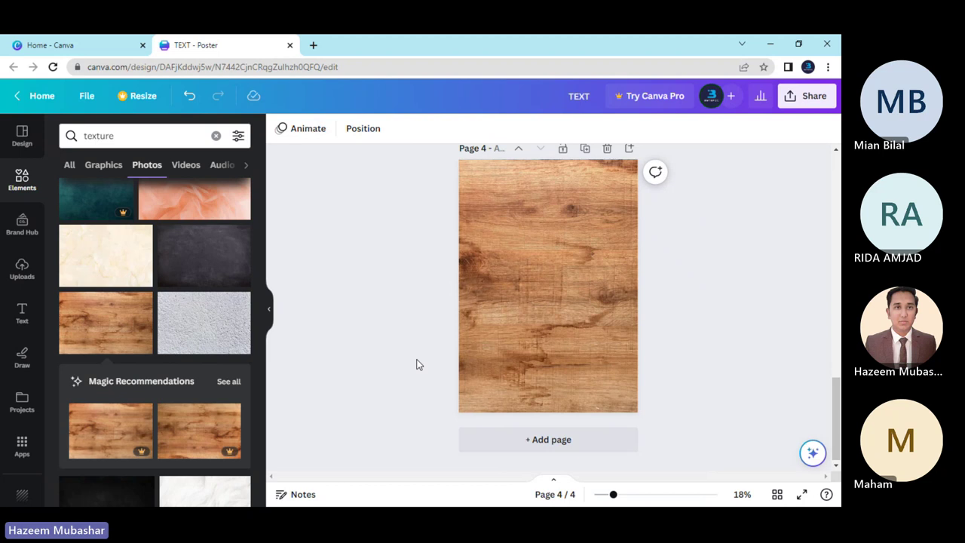
left_click(517, 332)
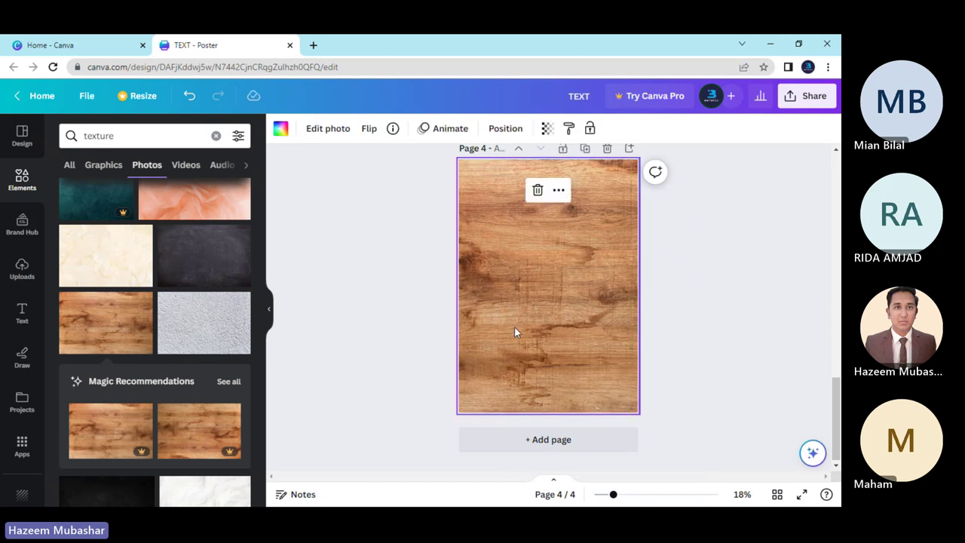
key("Delete")
Set the black leather texture photo as page 4's background.
scroll(181, 362, "down", 5)
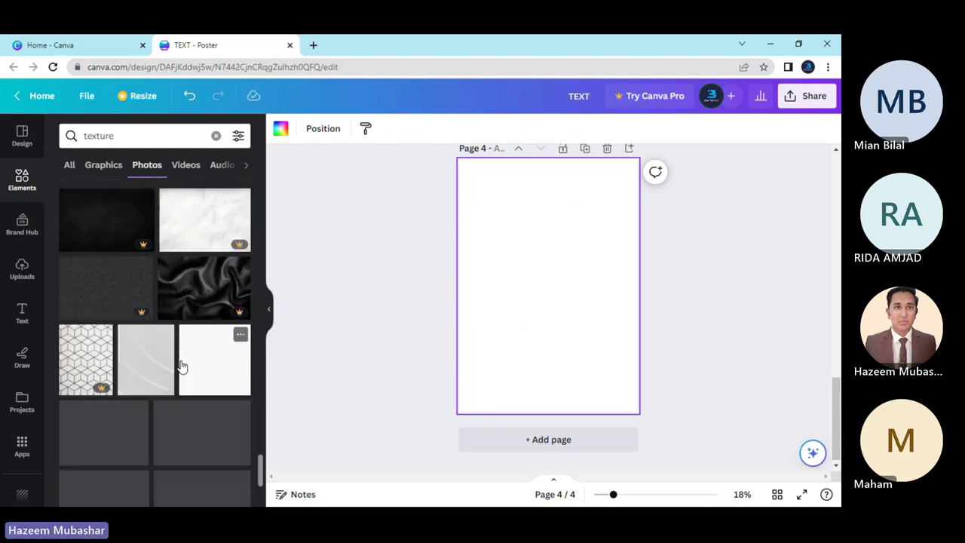
scroll(181, 366, "down", 2)
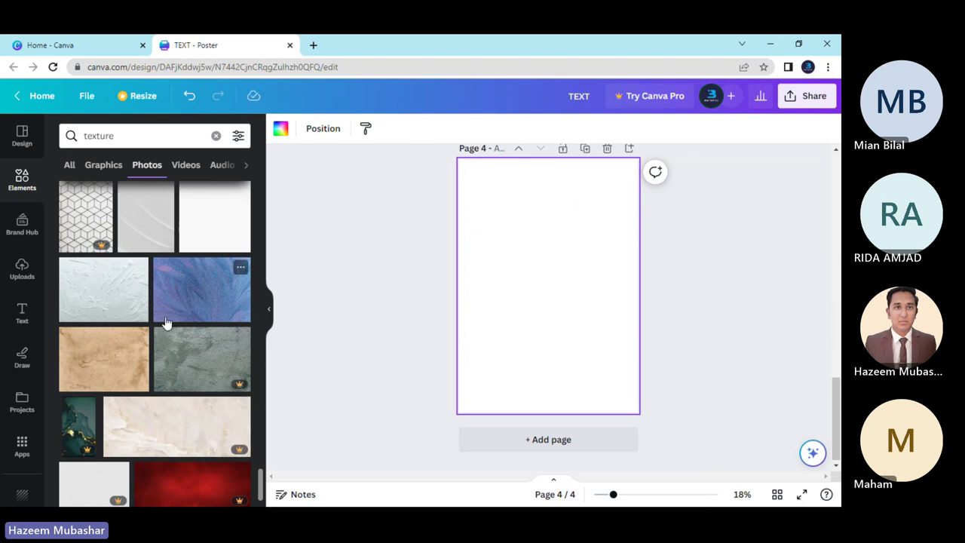
scroll(168, 325, "down", 5)
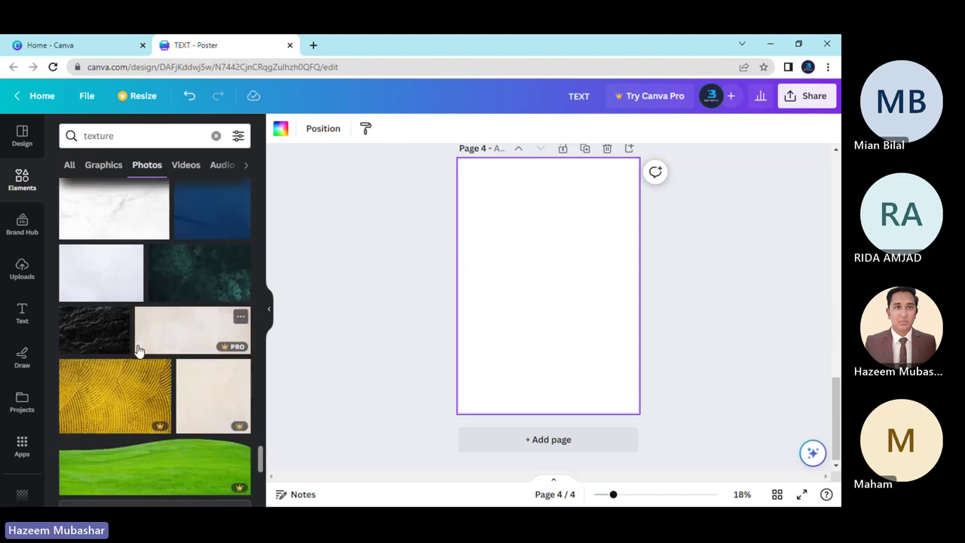
scroll(161, 398, "down", 2)
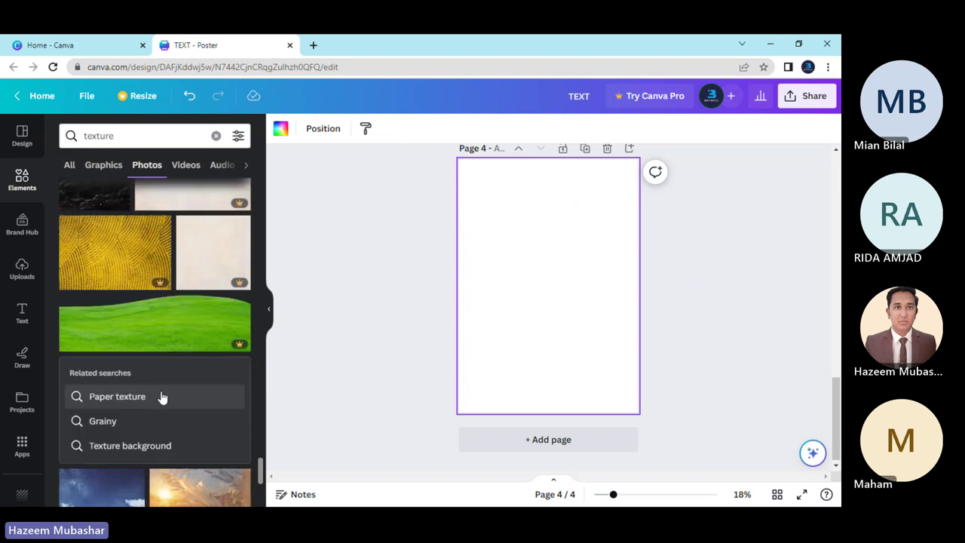
scroll(162, 397, "down", 4)
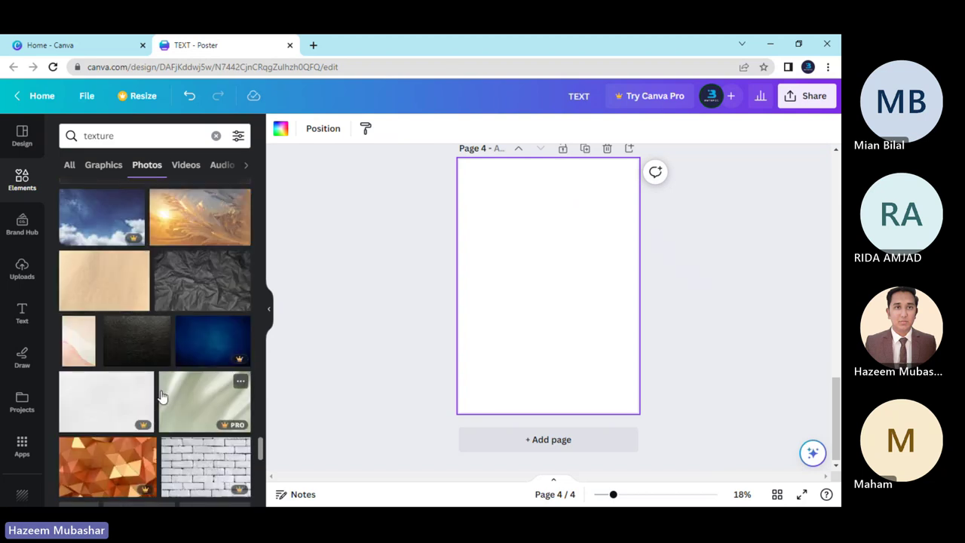
left_click(153, 352)
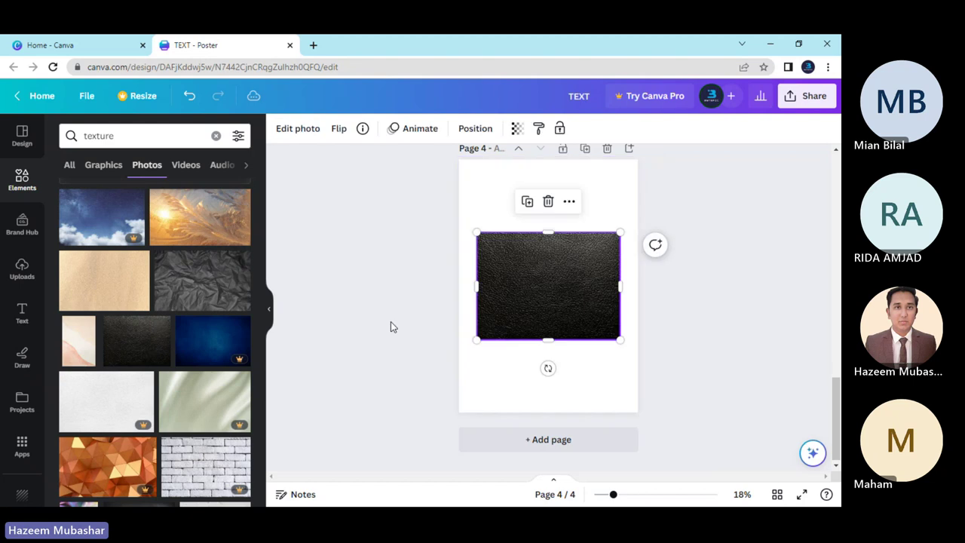
right_click(504, 257)
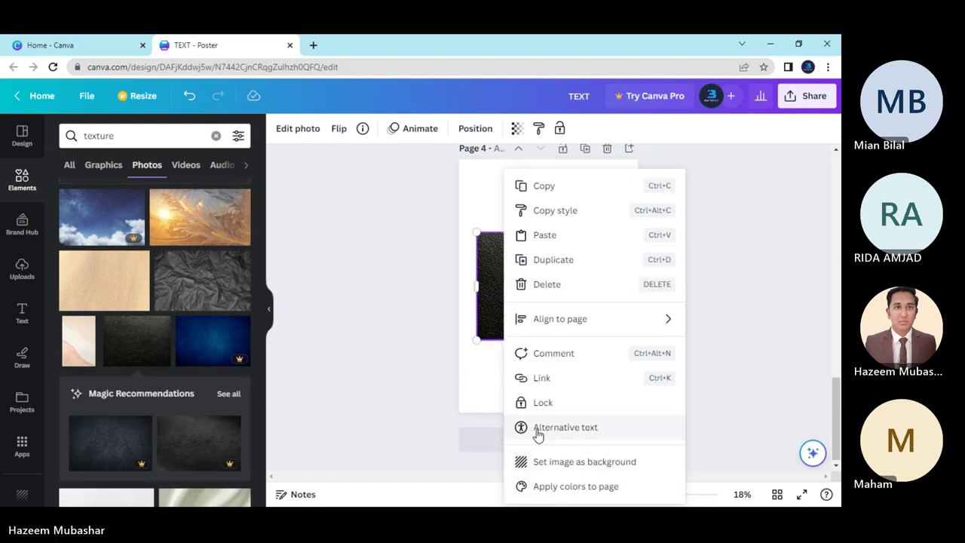
left_click(519, 461)
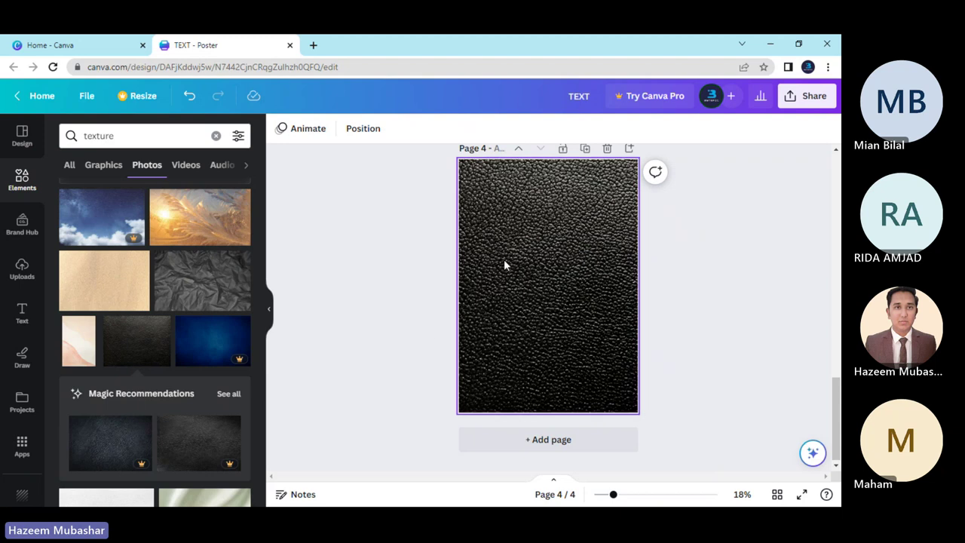
scroll(461, 288, "up", 2)
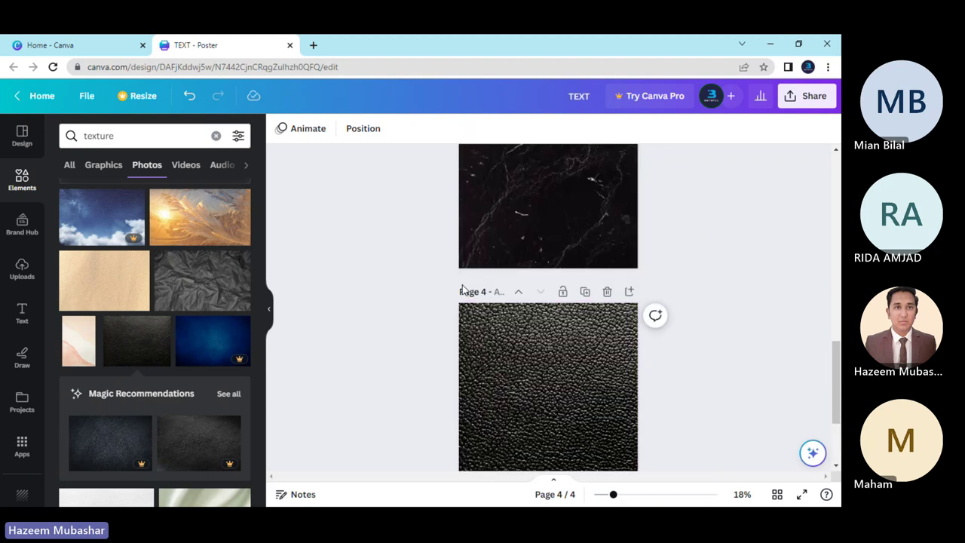
scroll(461, 285, "down", 2)
scroll(462, 284, "up", 2)
scroll(461, 285, "down", 3)
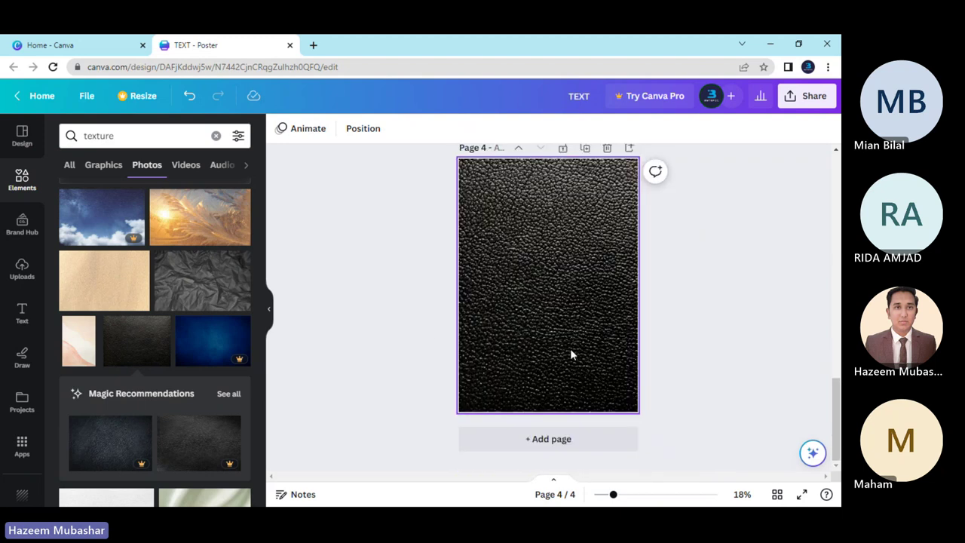
scroll(574, 301, "up", 2)
scroll(569, 346, "down", 2)
scroll(587, 354, "up", 2)
scroll(587, 359, "up", 2)
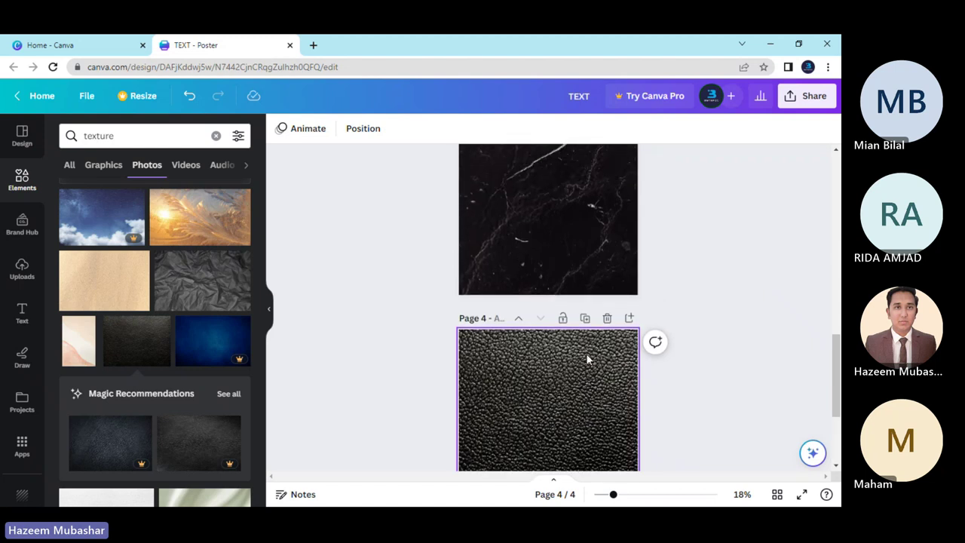
scroll(586, 361, "down", 4)
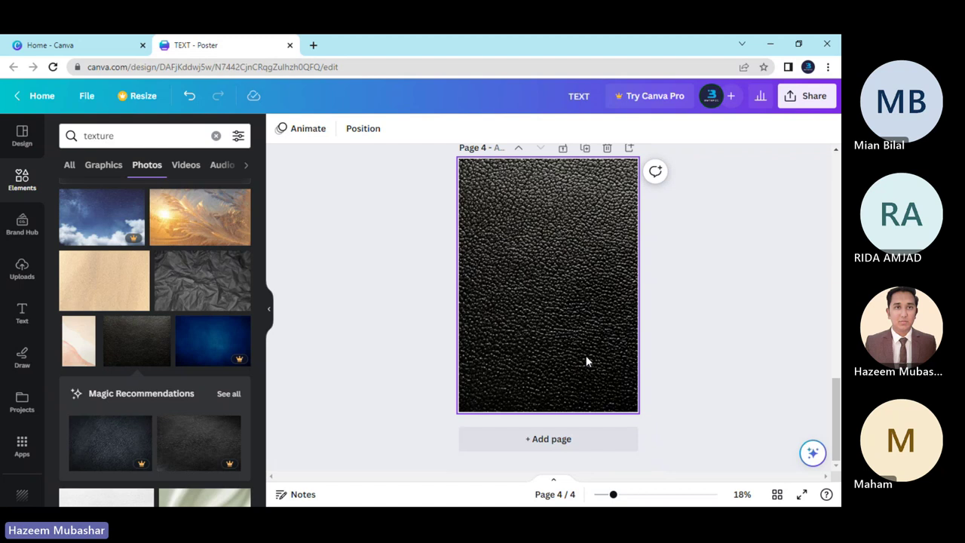
Delete the black marble page 3, then zoom to 22% to view the leather page.
scroll(586, 362, "up", 2)
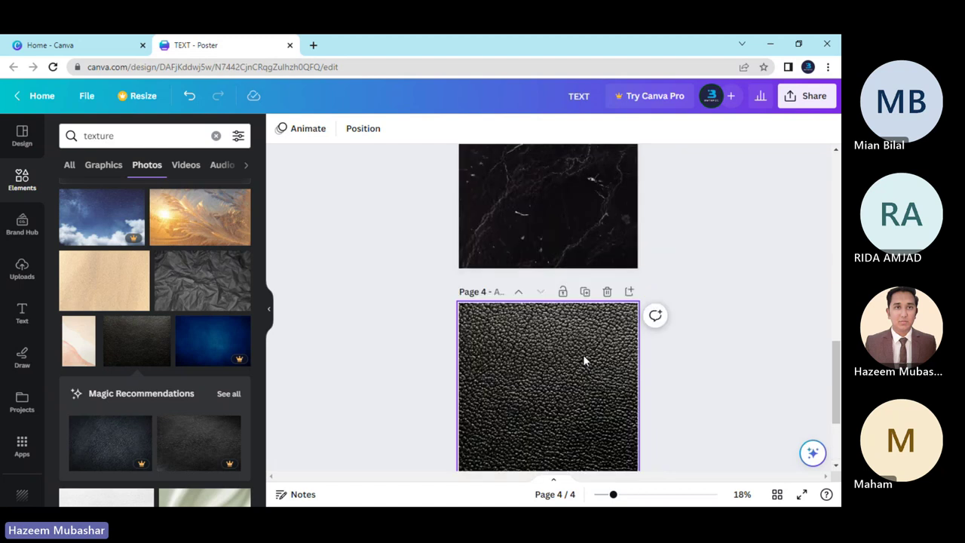
scroll(583, 361, "down", 2)
scroll(582, 360, "up", 5)
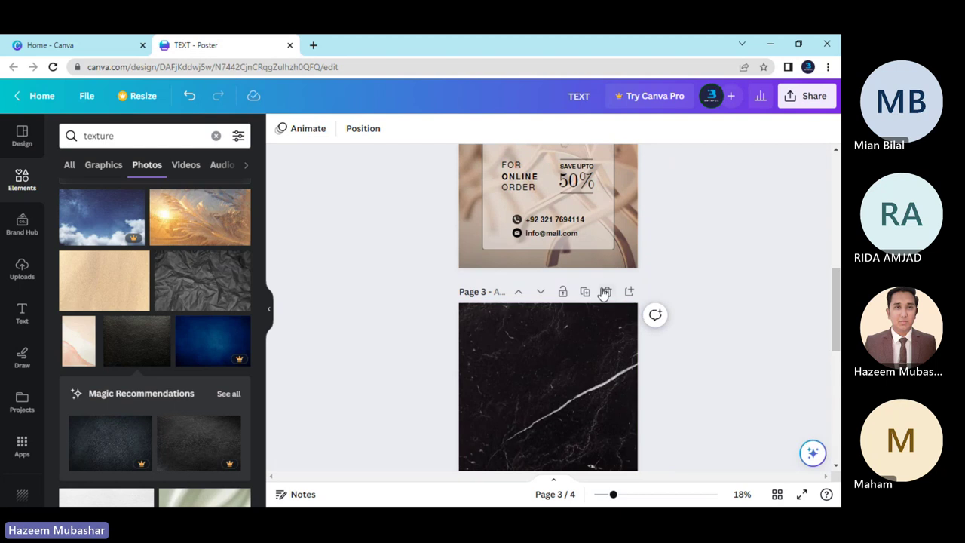
left_click(607, 291)
scroll(553, 305, "down", 2)
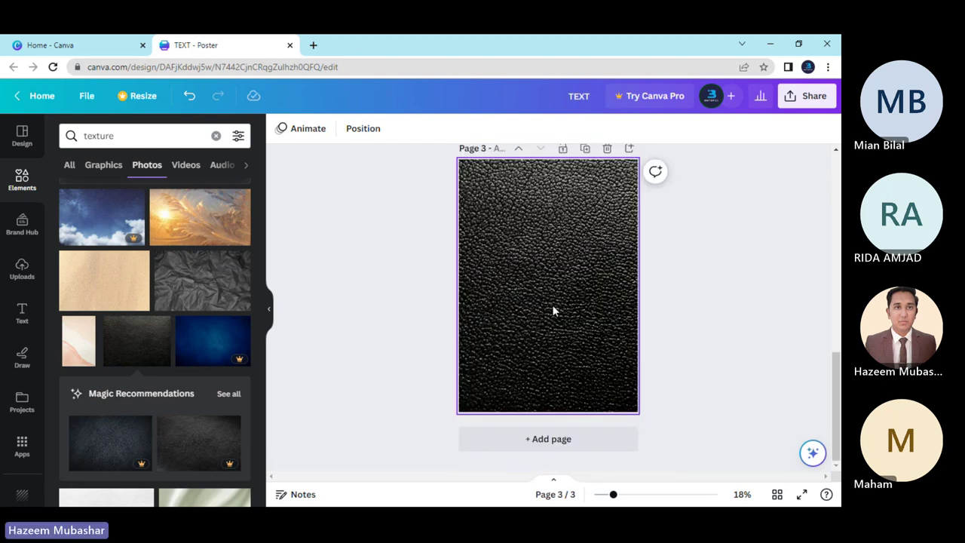
left_click_drag(614, 495, 619, 495)
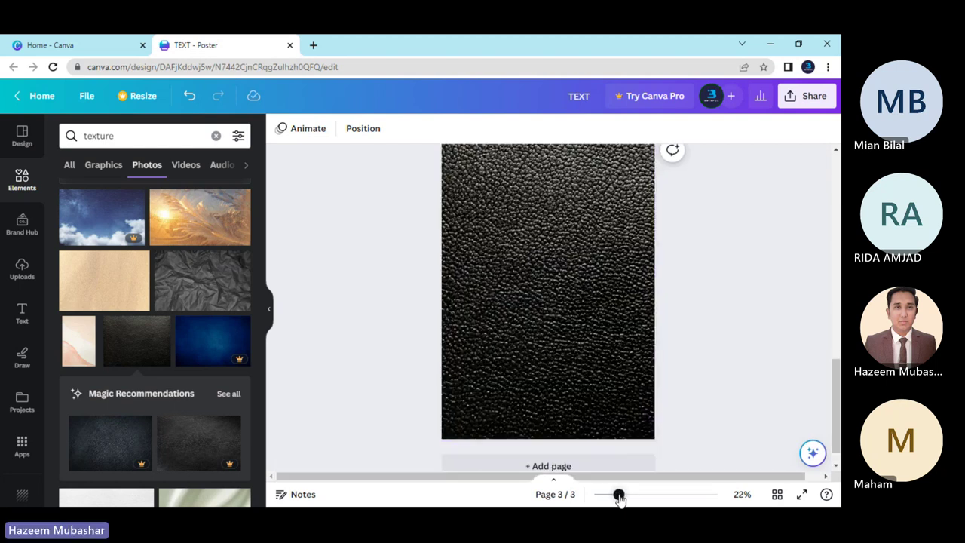
scroll(429, 384, "up", 2)
scroll(428, 385, "down", 2)
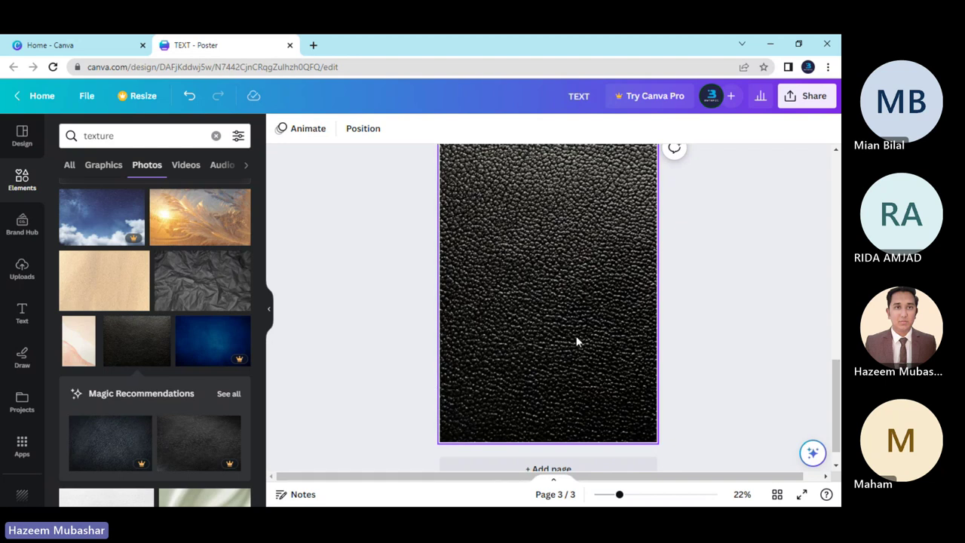
scroll(576, 341, "up", 2)
scroll(576, 342, "down", 2)
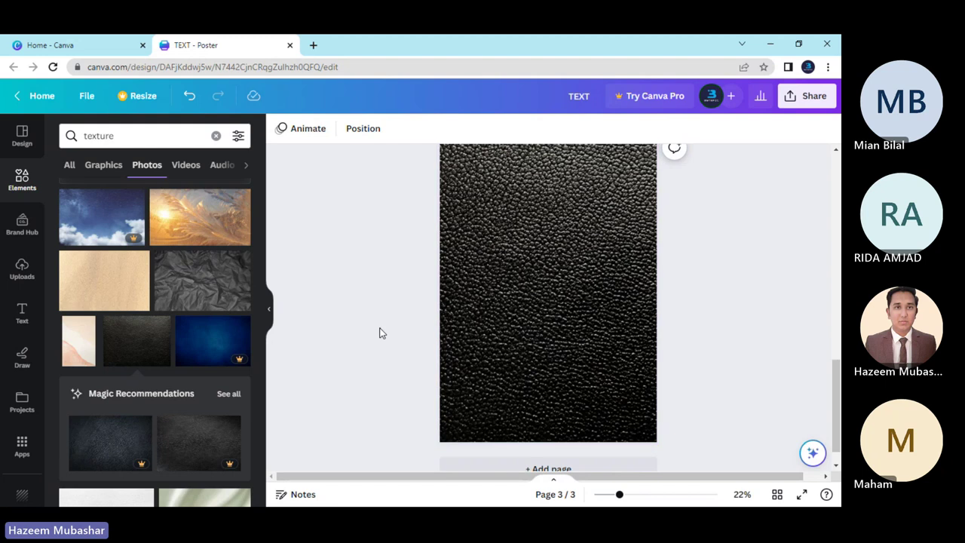
Search Elements for 'coca' and show all coca cola graphics for page 3.
left_click(575, 265)
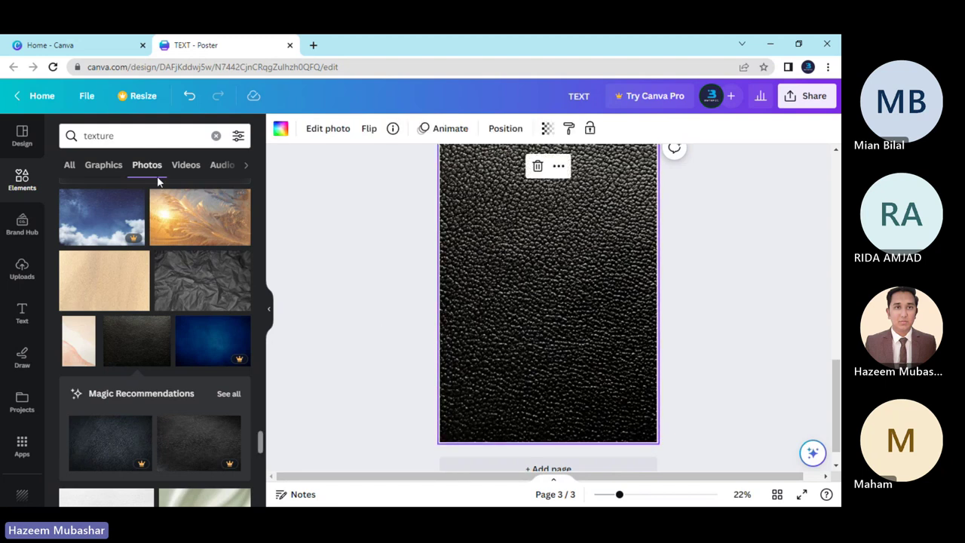
left_click(217, 136)
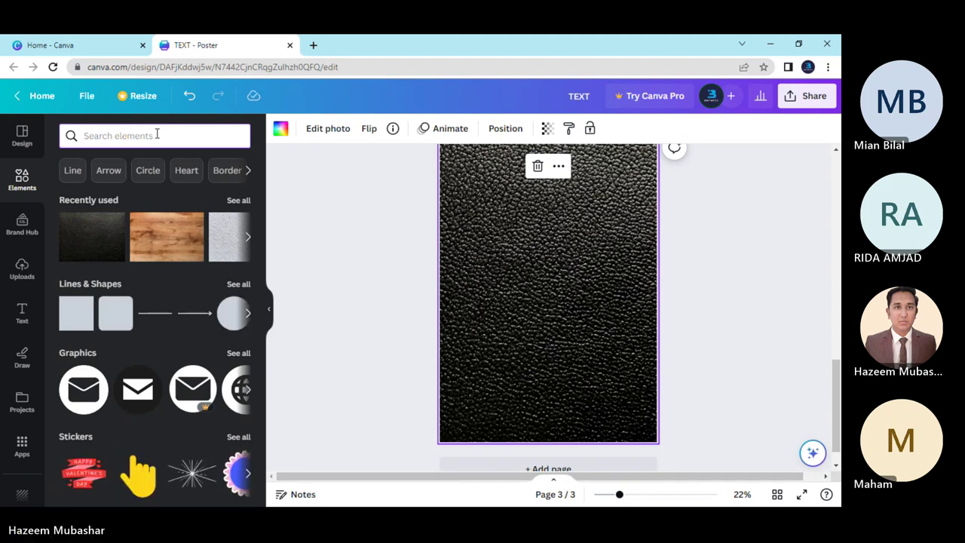
type("coca")
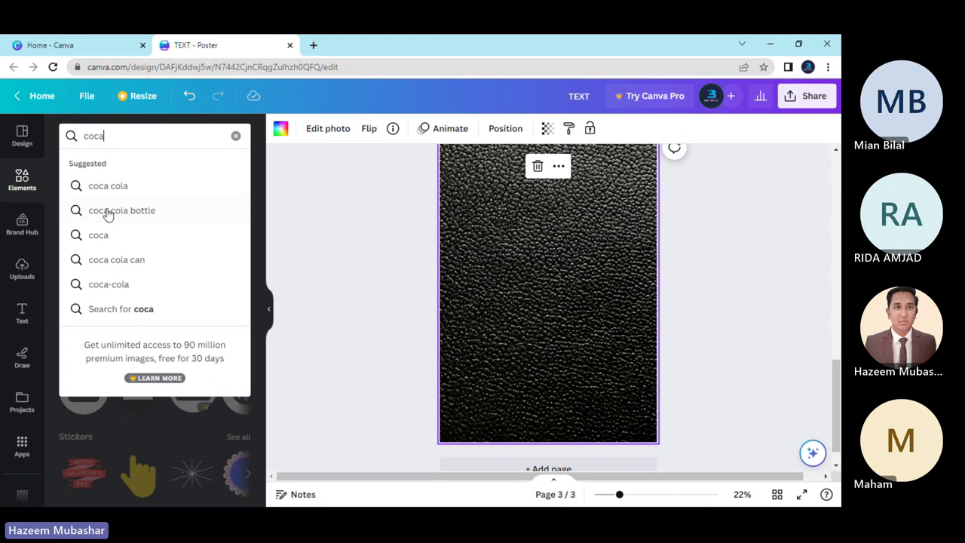
left_click(130, 195)
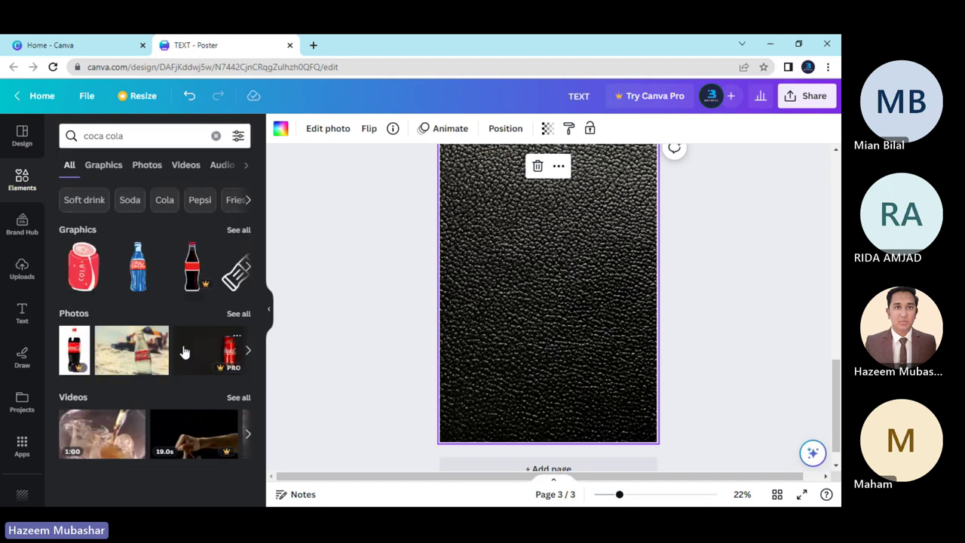
left_click(239, 229)
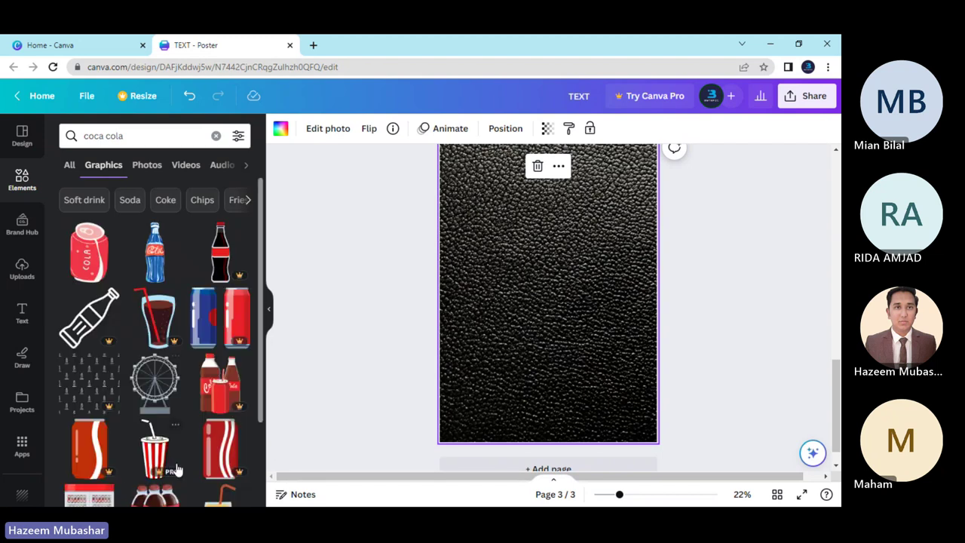
Try the dark red can and recommended red can graphics on page 3, then delete both.
scroll(172, 401, "down", 2)
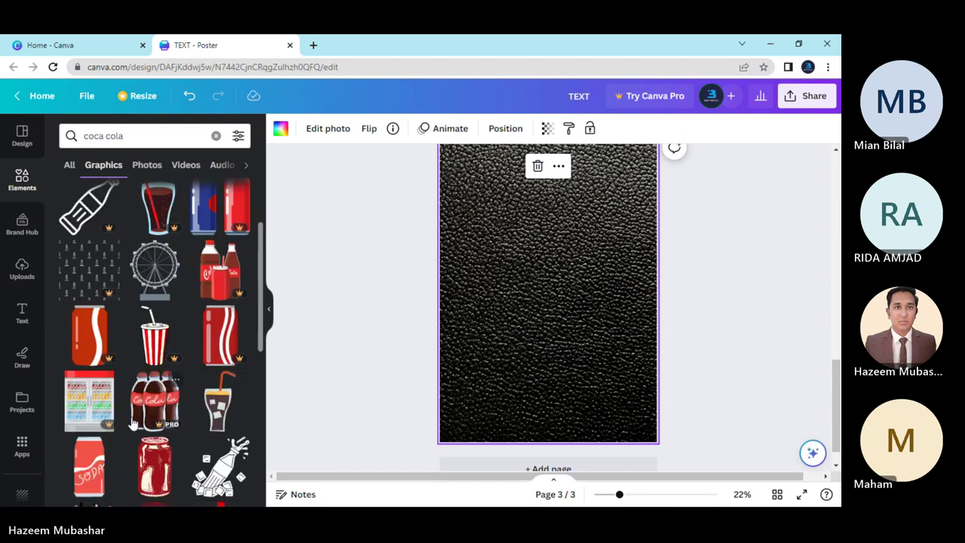
scroll(226, 426, "down", 2)
scroll(231, 430, "down", 2)
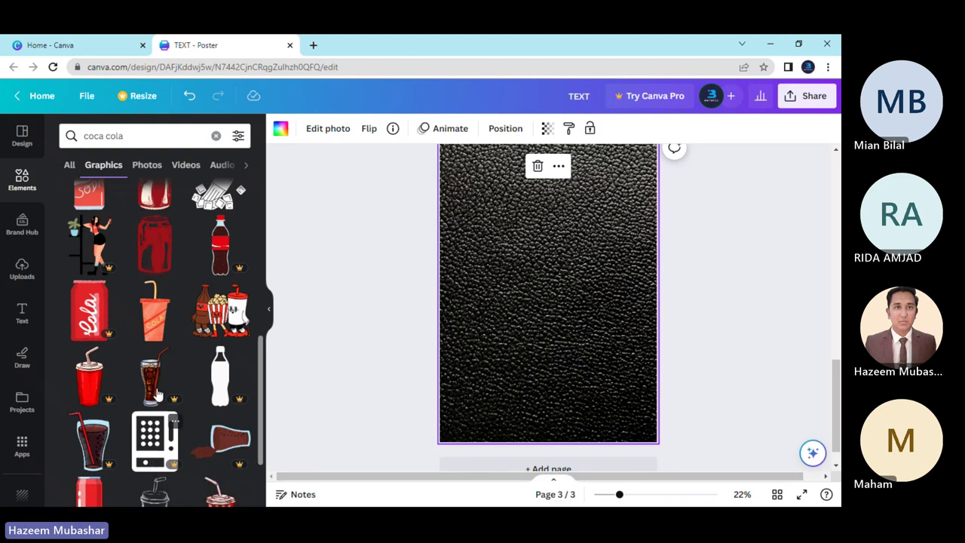
left_click(157, 261)
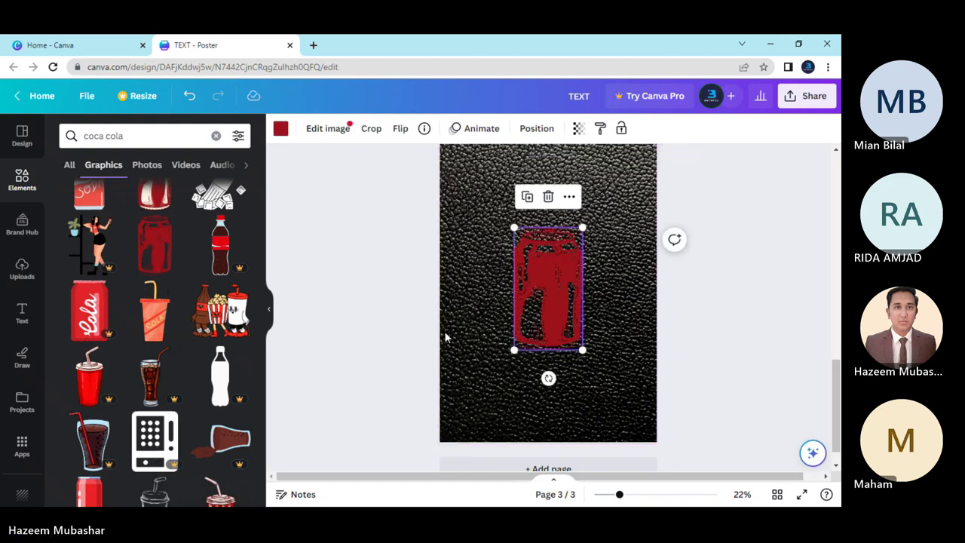
key("Delete")
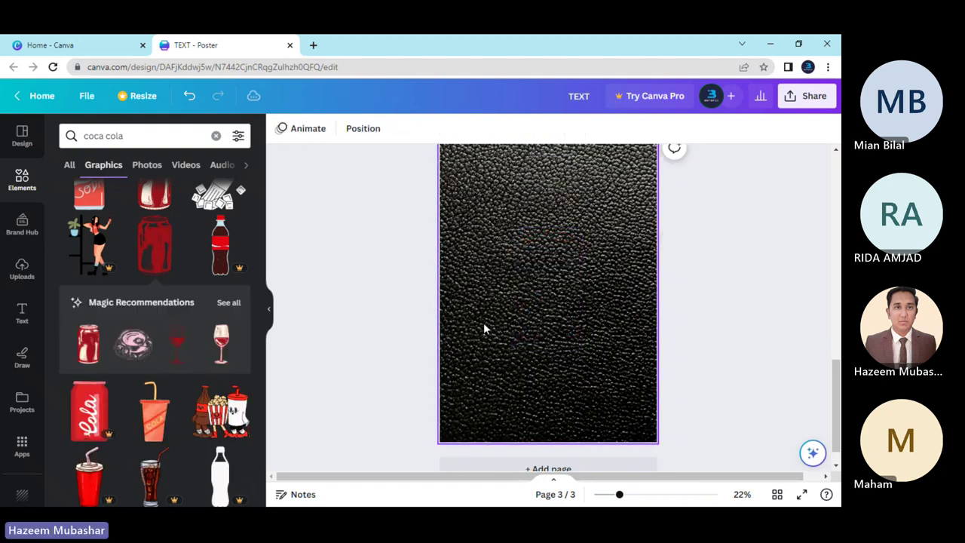
left_click(86, 356)
left_click(413, 346)
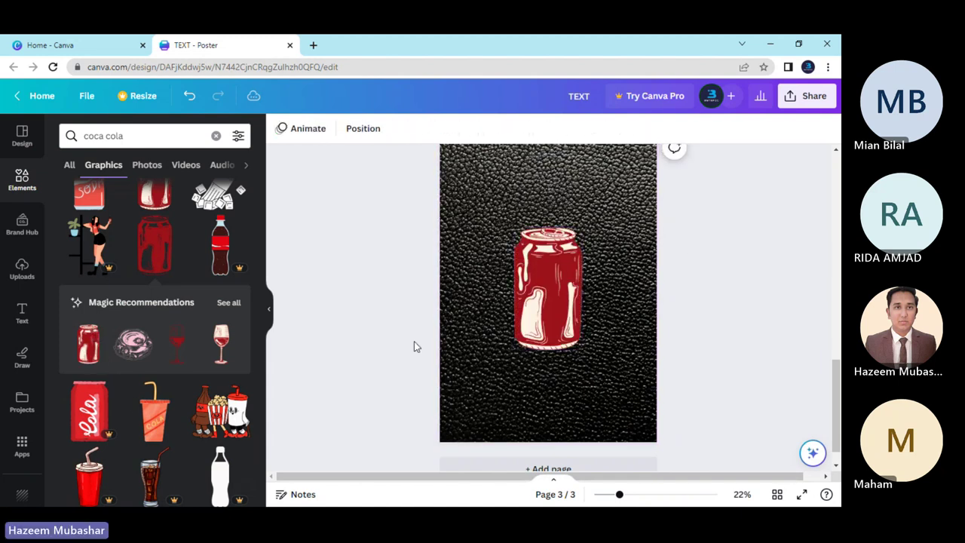
left_click(526, 315)
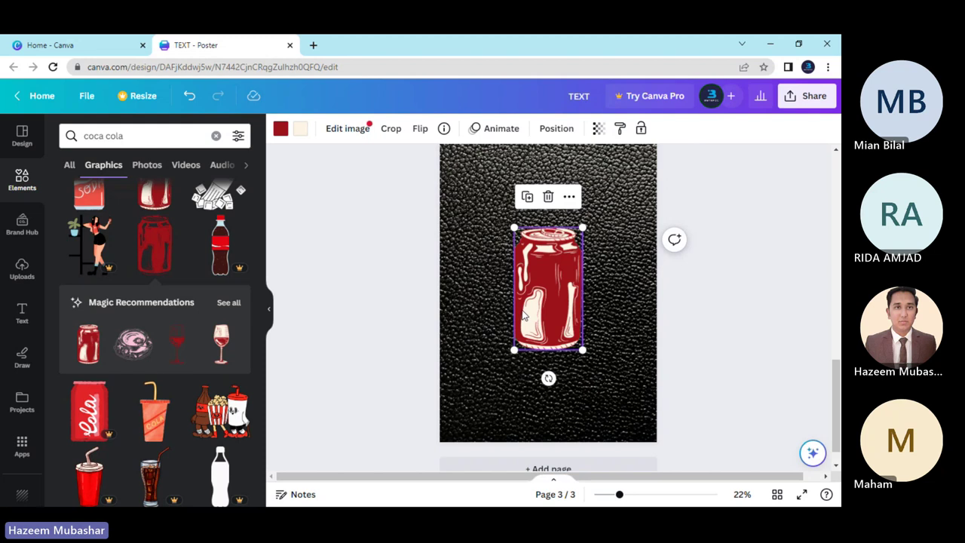
key("Delete")
Try the red COLA can graphic on the poster, then delete it.
scroll(151, 368, "down", 2)
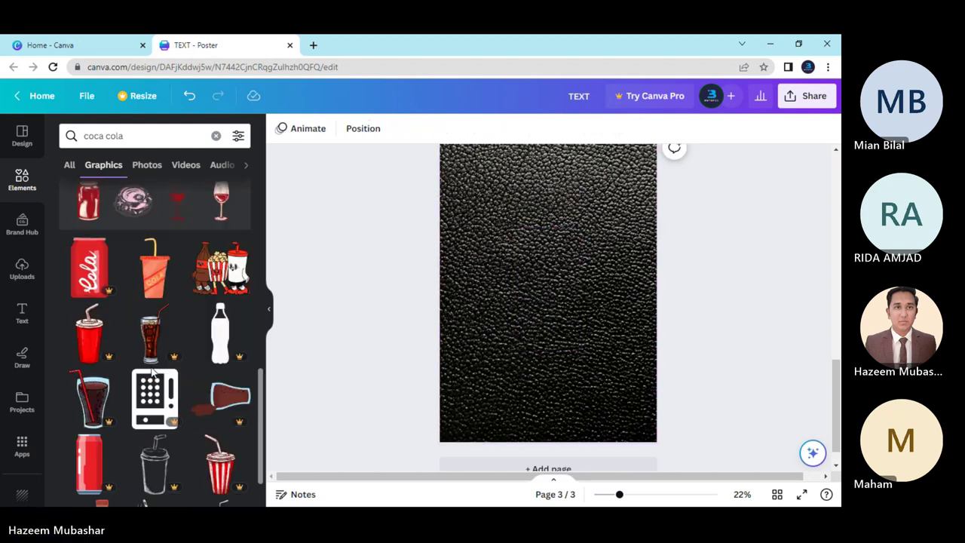
scroll(151, 369, "down", 3)
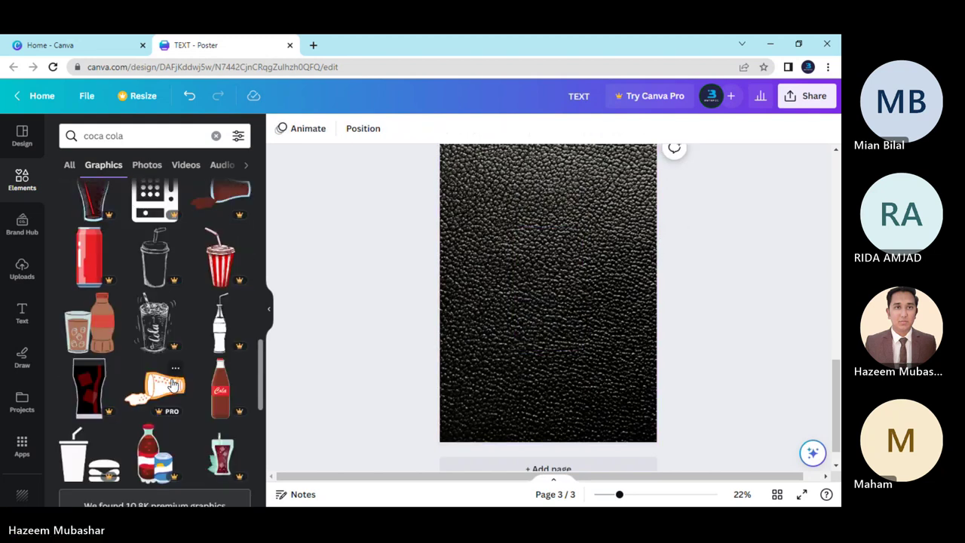
scroll(166, 392, "down", 5)
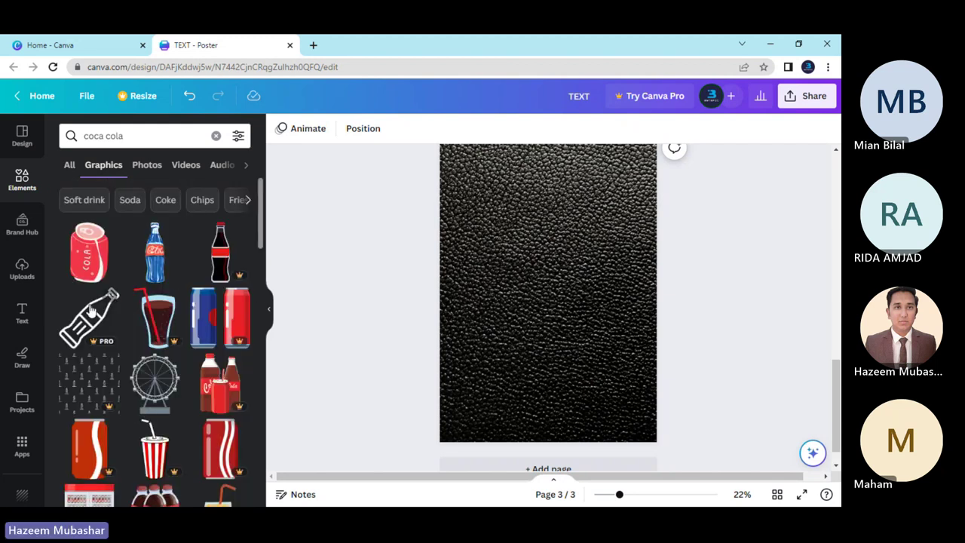
left_click(92, 269)
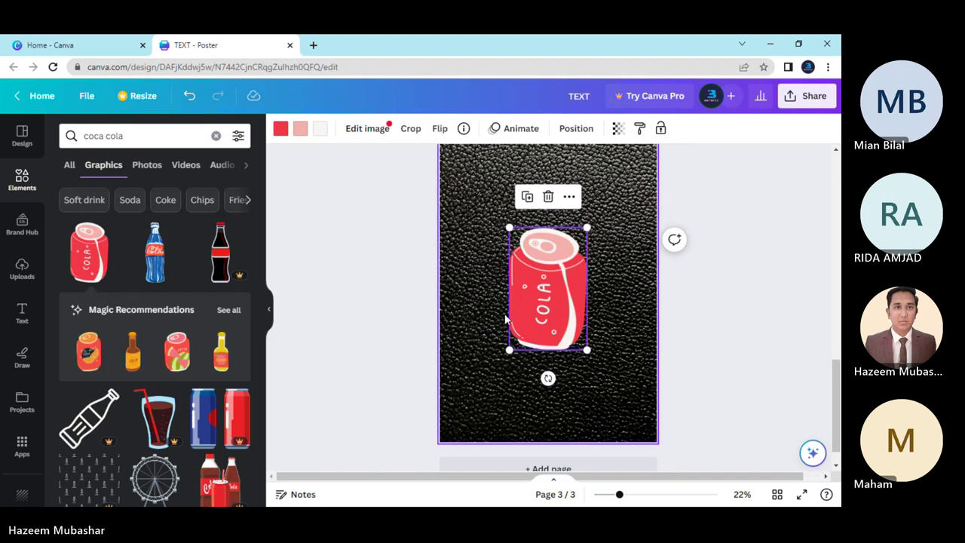
key("Delete")
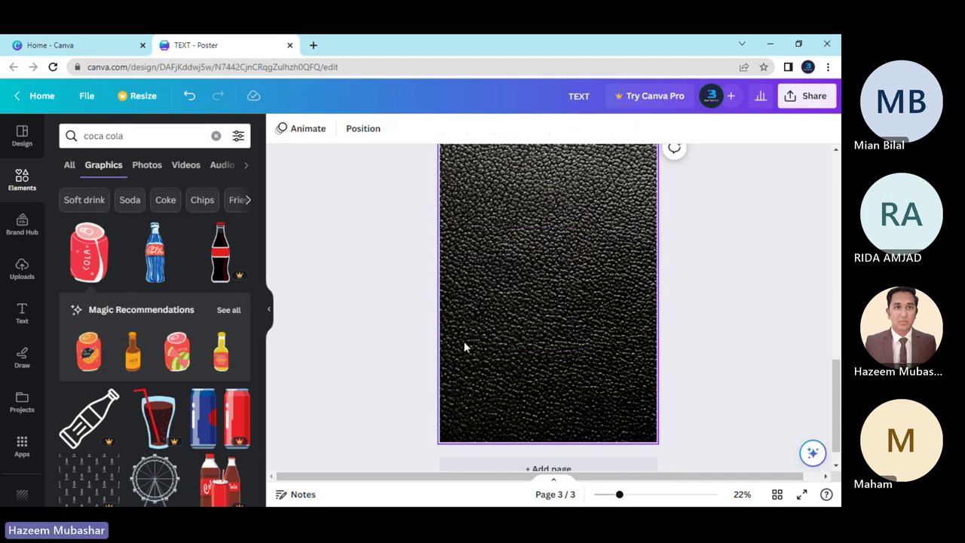
scroll(175, 381, "down", 2)
scroll(175, 373, "up", 3)
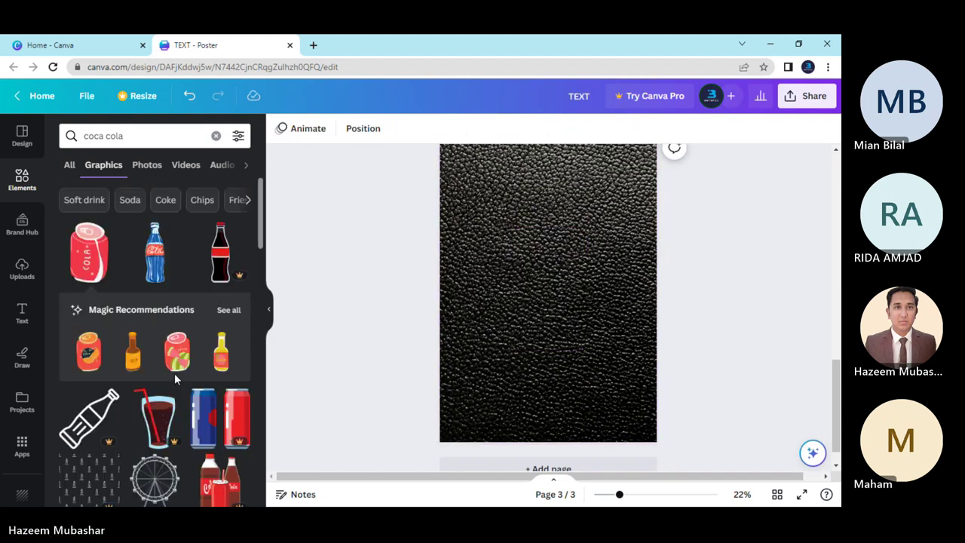
Switch to All coca cola results and page through the Photos carousel and back.
left_click(73, 165)
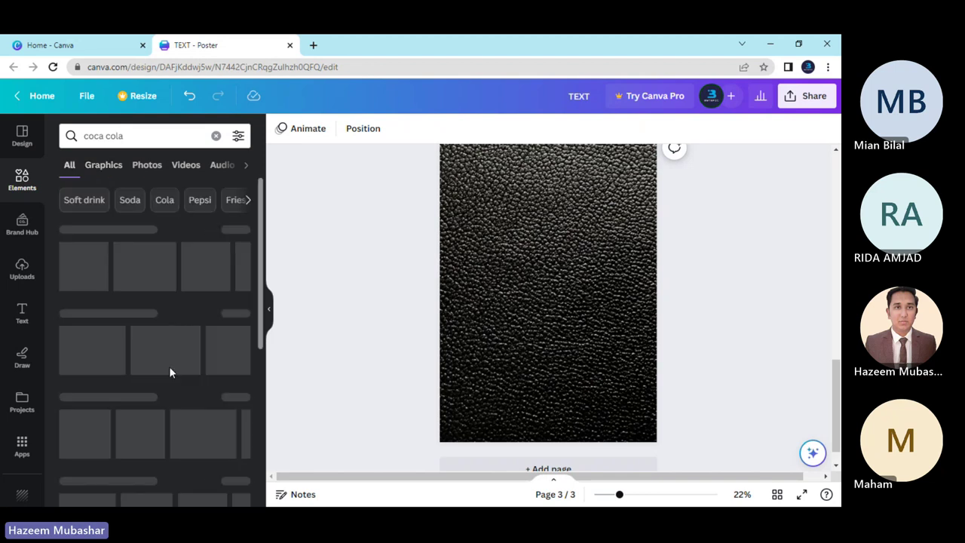
left_click(249, 351)
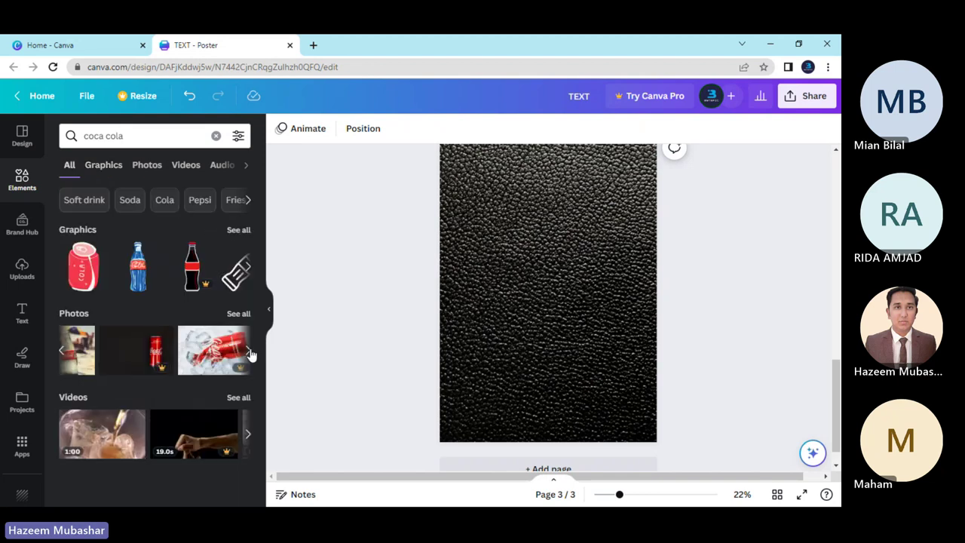
left_click(249, 351)
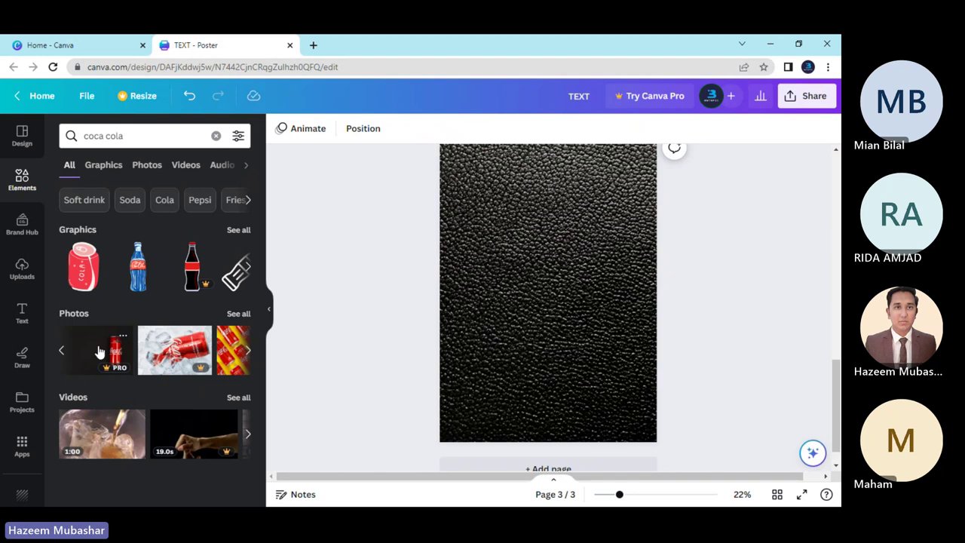
left_click(249, 351)
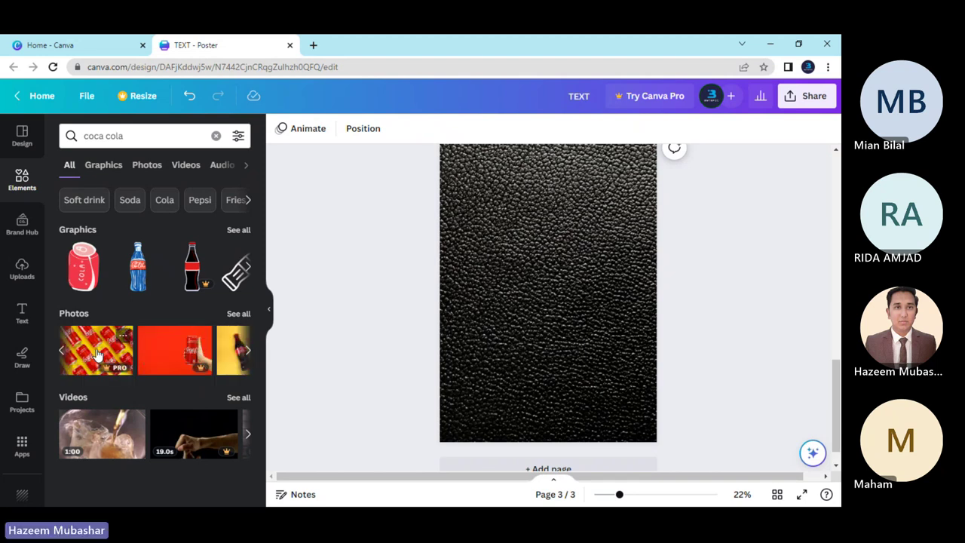
left_click(60, 351)
left_click(61, 352)
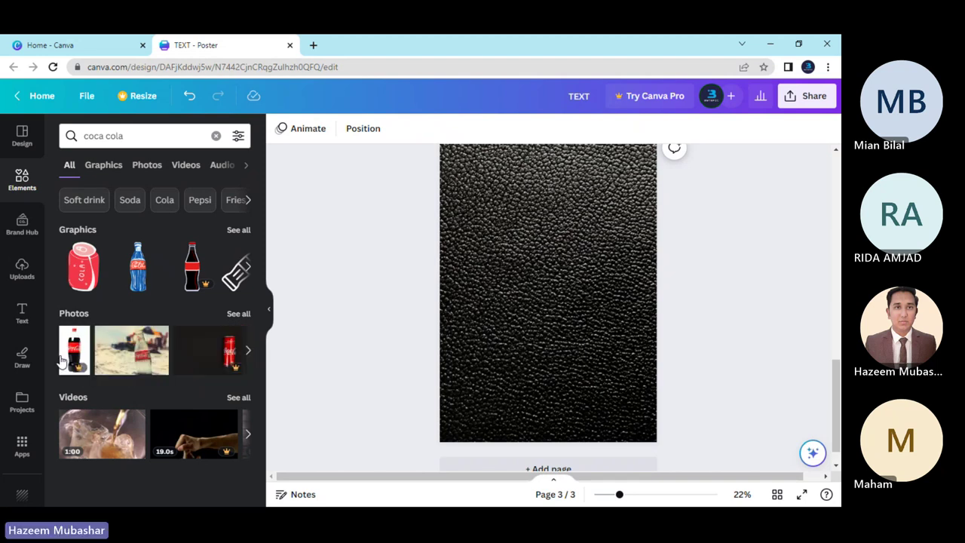
Open unsplash.com in a new tab and search for 'coca cola can'.
left_click(314, 45)
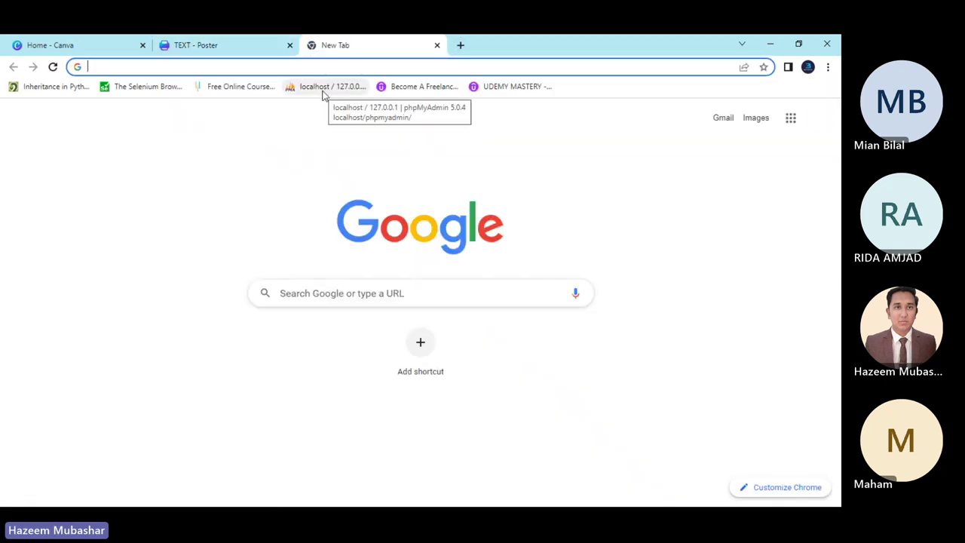
type("unsplash")
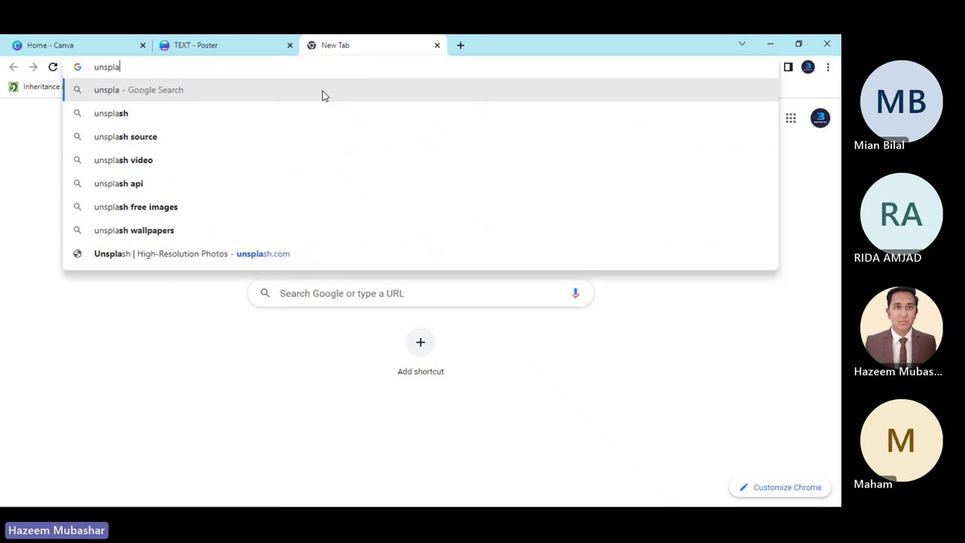
type(".com")
key("Return")
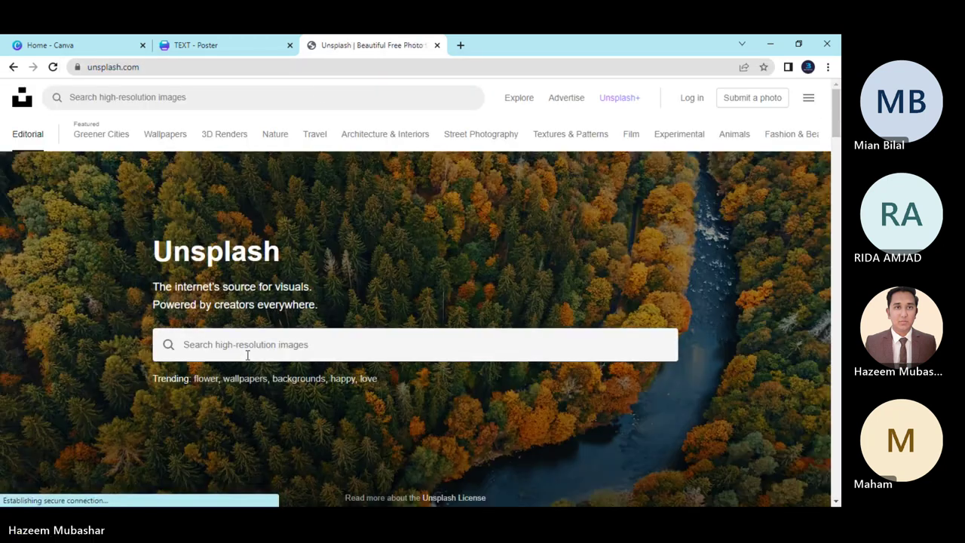
left_click(247, 354)
type("c")
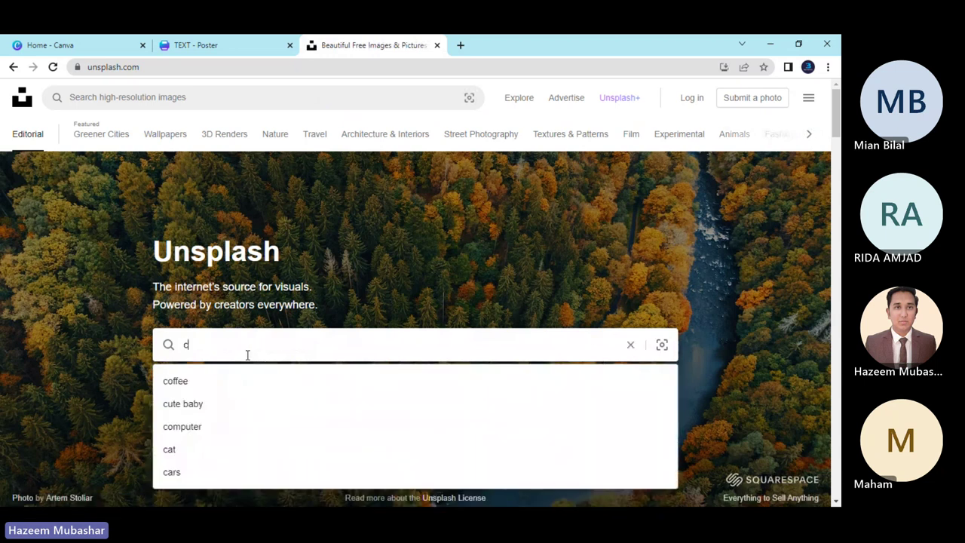
type("oca col")
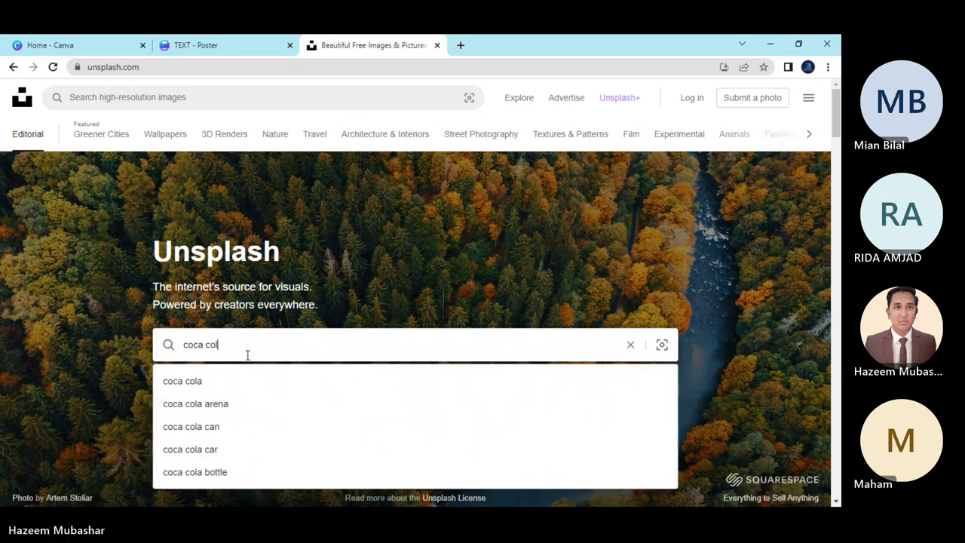
type("a can")
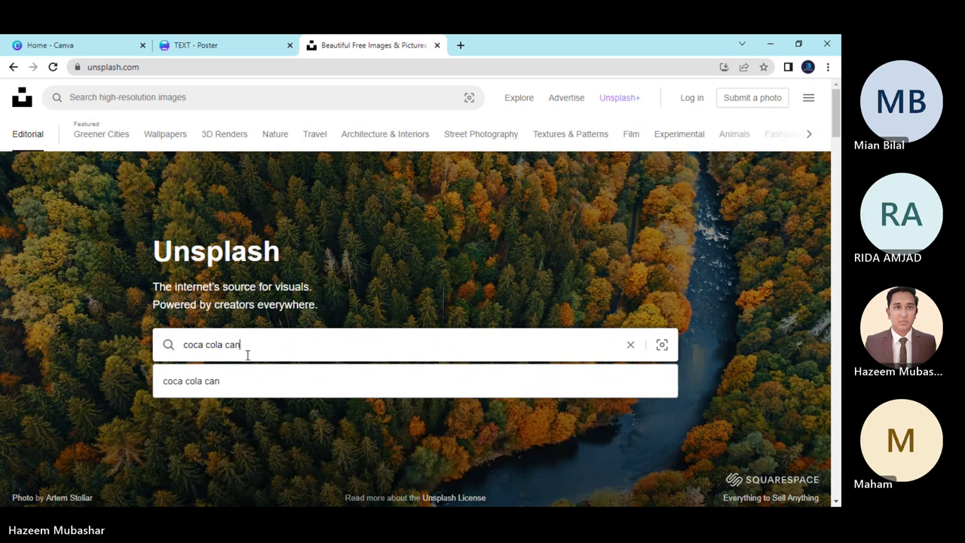
key("Return")
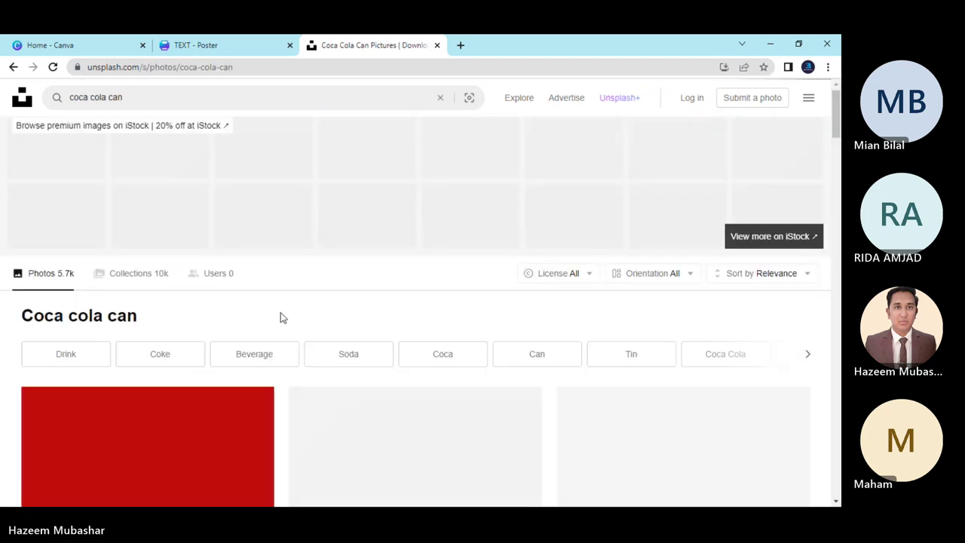
Download the tilted can photo on a black background.
scroll(281, 315, "down", 5)
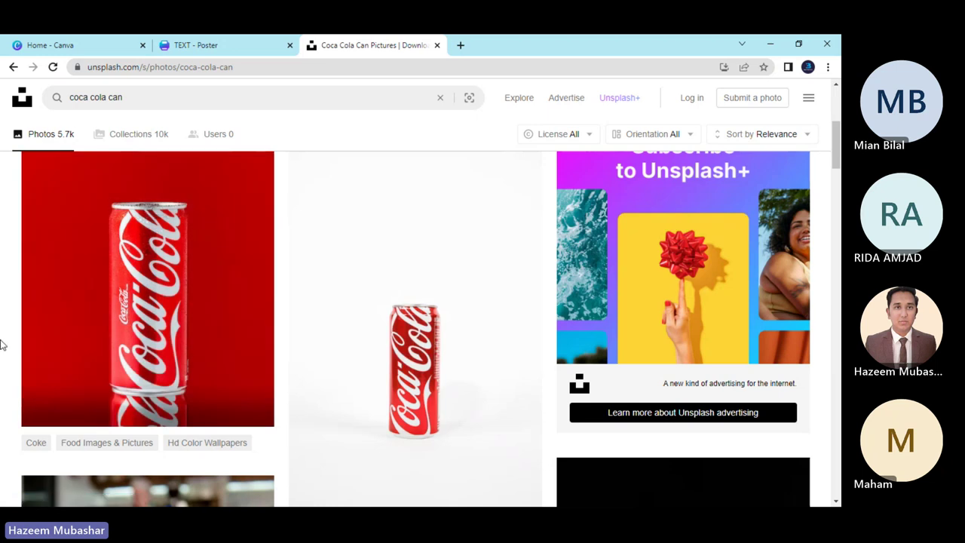
scroll(2, 344, "down", 4)
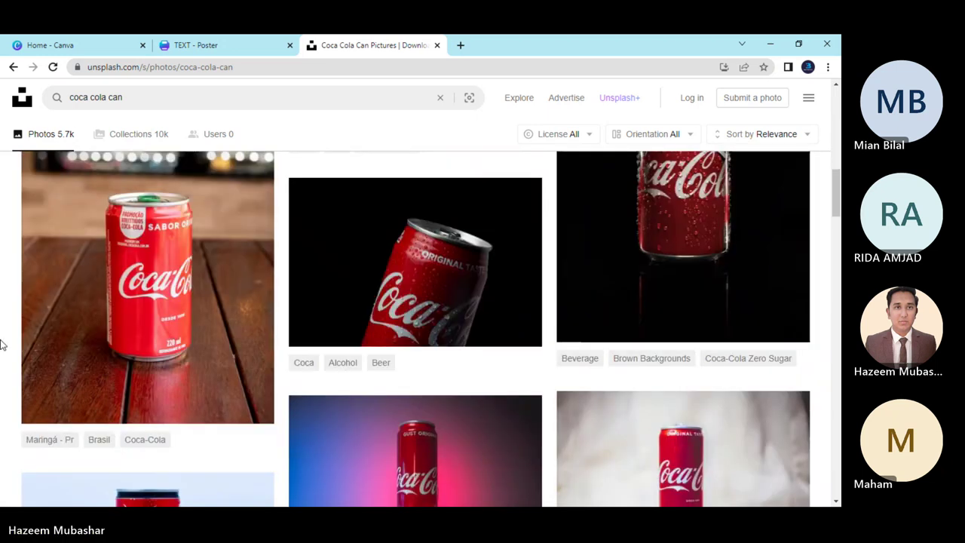
scroll(2, 343, "up", 2)
scroll(1, 343, "down", 2)
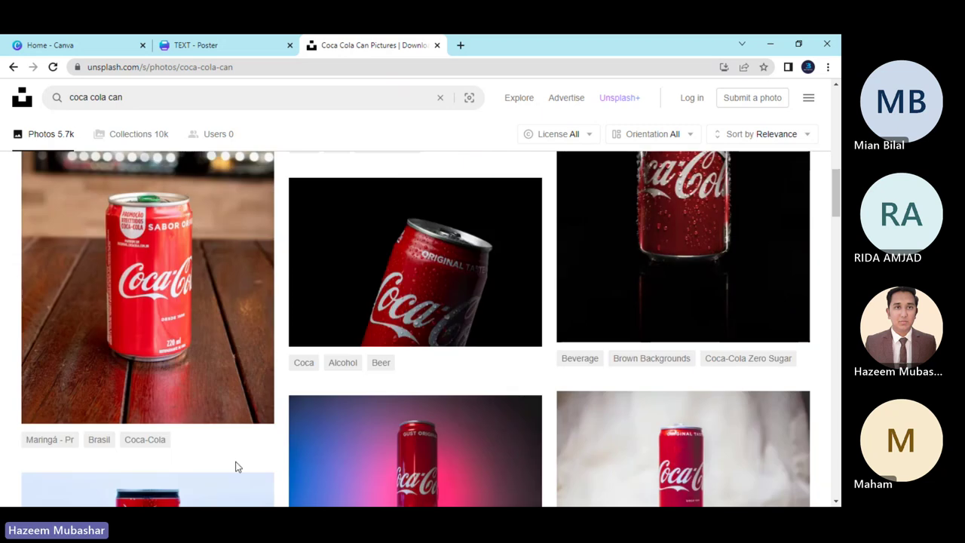
mouse_move(409, 291)
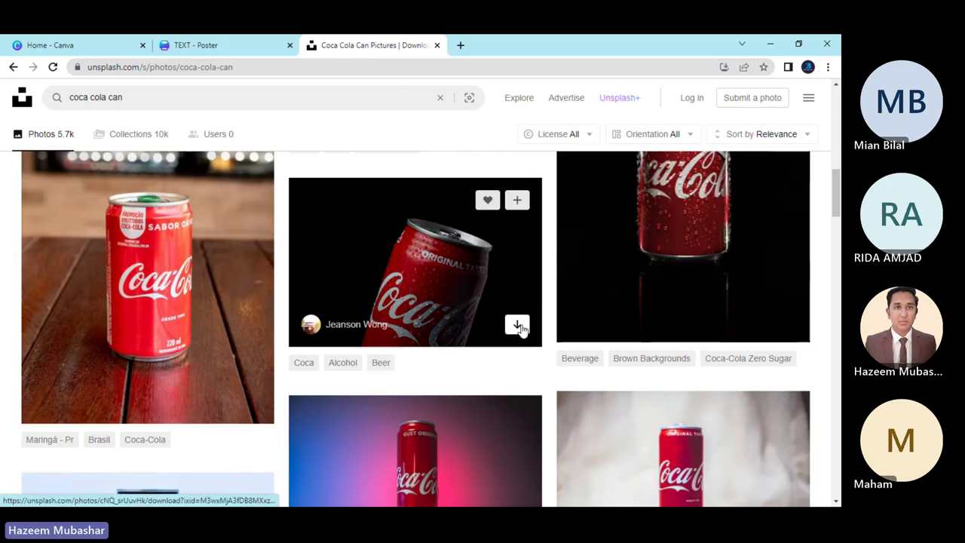
left_click(517, 326)
Download the can on red background photo.
scroll(230, 350, "down", 5)
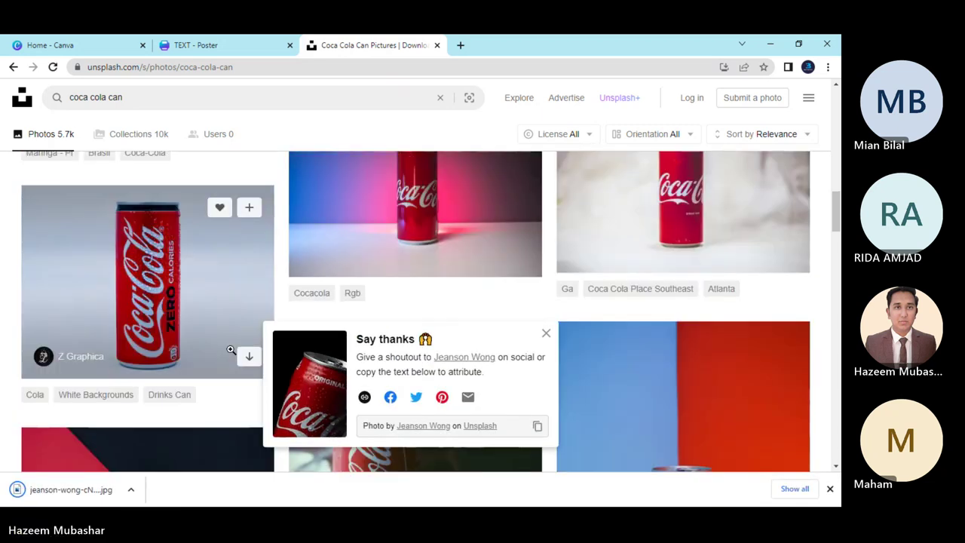
scroll(231, 350, "down", 4)
scroll(167, 340, "down", 2)
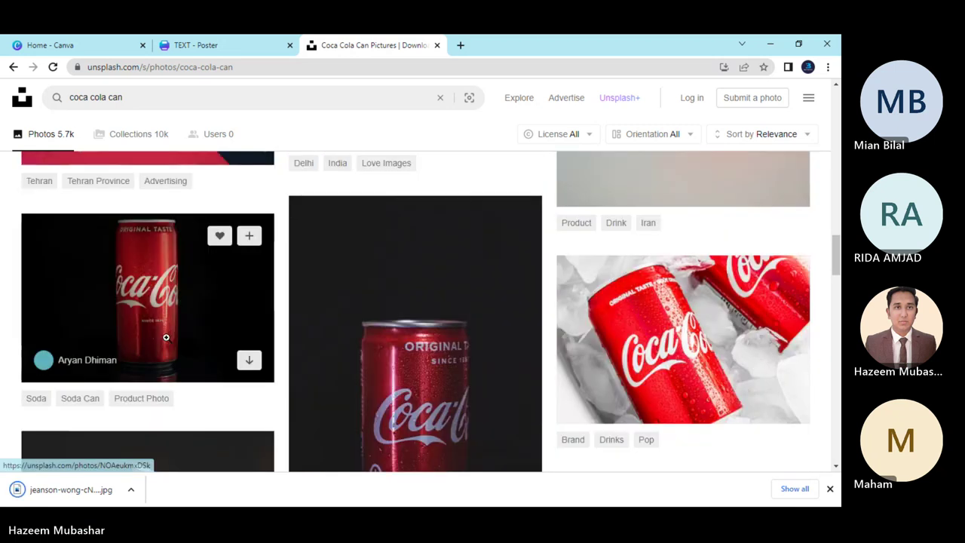
scroll(166, 337, "down", 6)
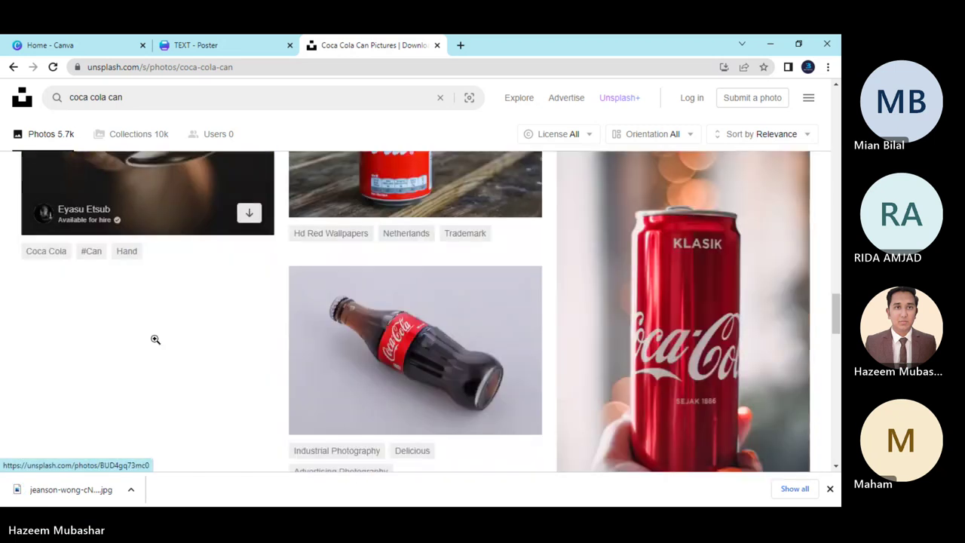
scroll(155, 339, "down", 2)
scroll(154, 339, "up", 10)
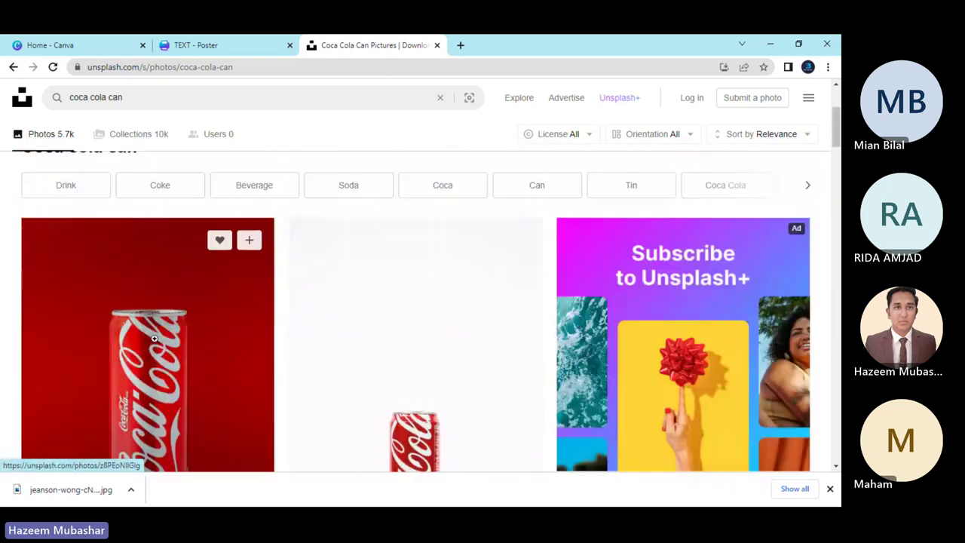
scroll(158, 331, "down", 2)
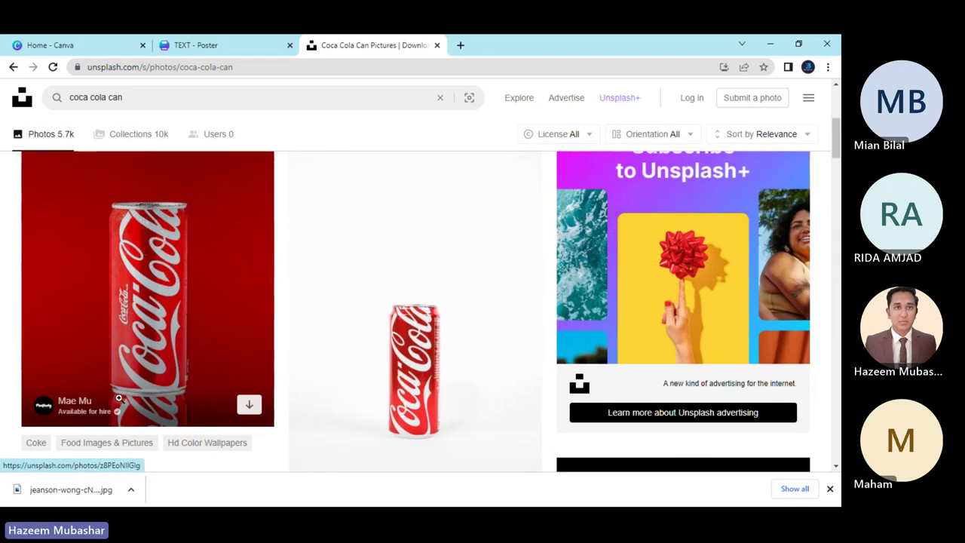
scroll(9, 361, "down", 2)
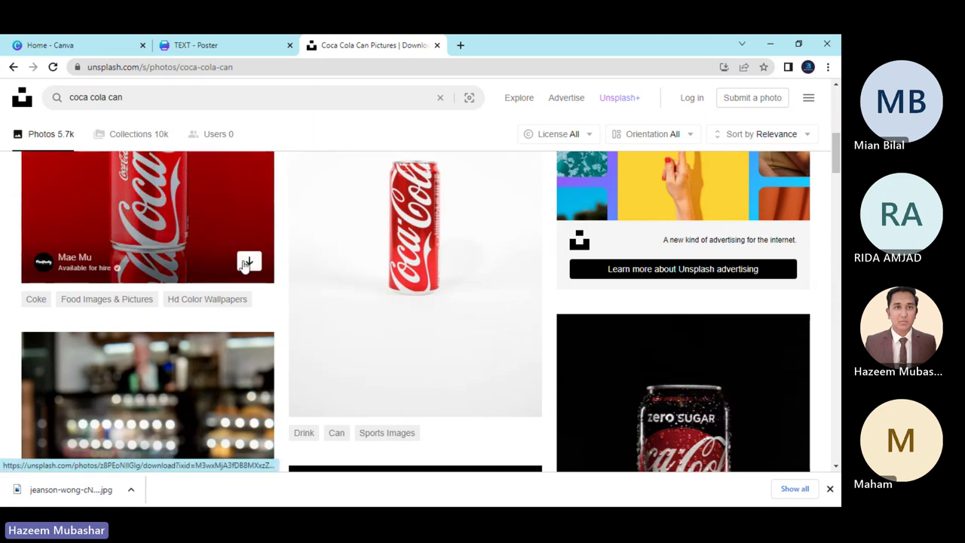
left_click(249, 262)
Download the dark can photo with droplets and swap the Unsplash tab for a new one.
scroll(487, 297, "down", 4)
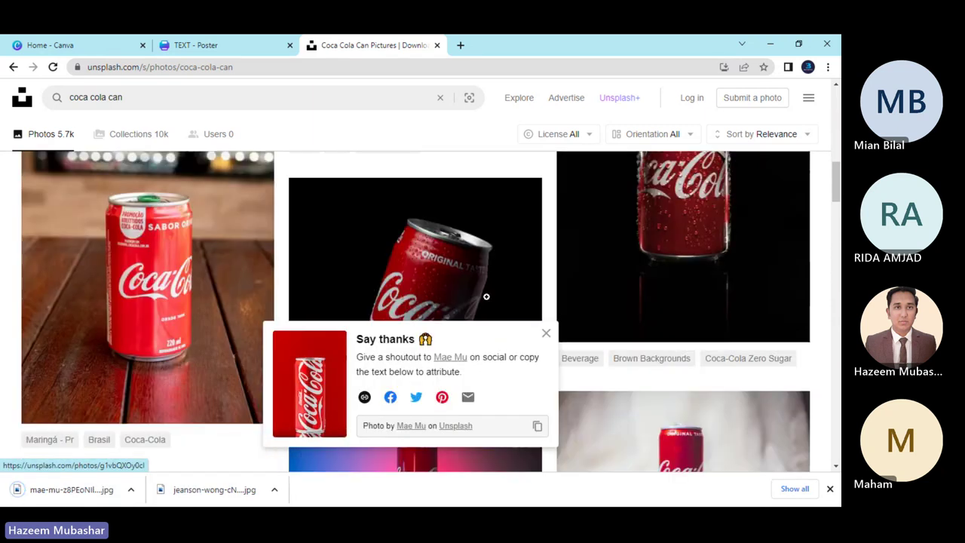
scroll(487, 296, "up", 2)
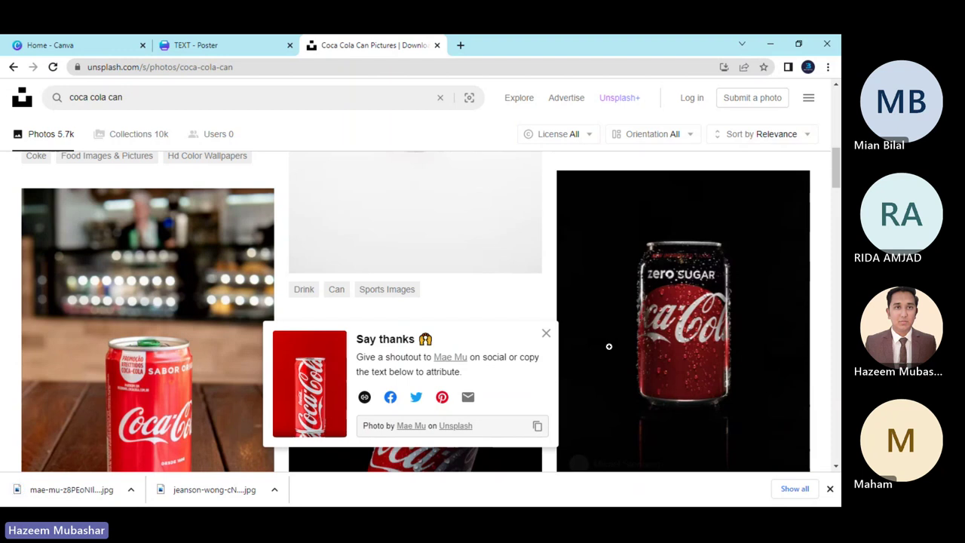
scroll(687, 304, "down", 2)
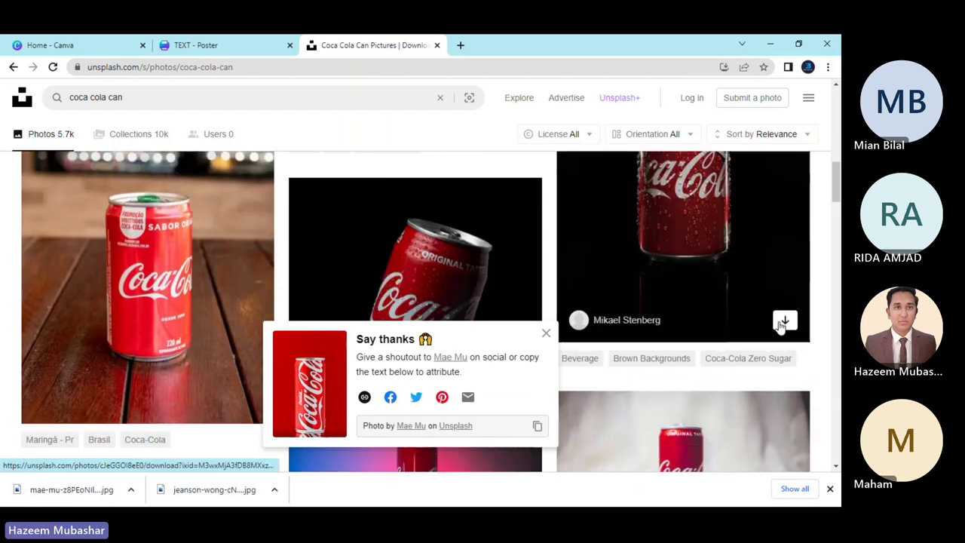
left_click(785, 320)
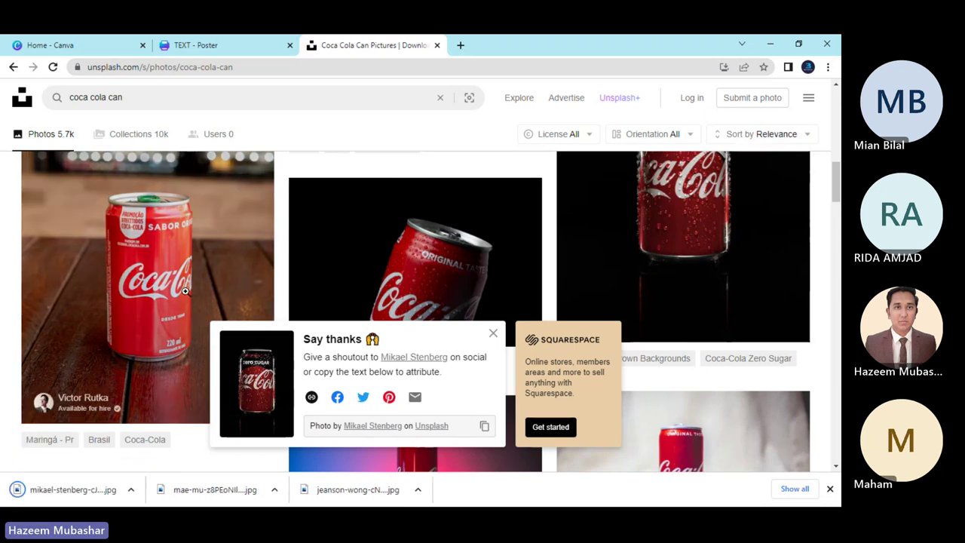
left_click(436, 45)
left_click(313, 47)
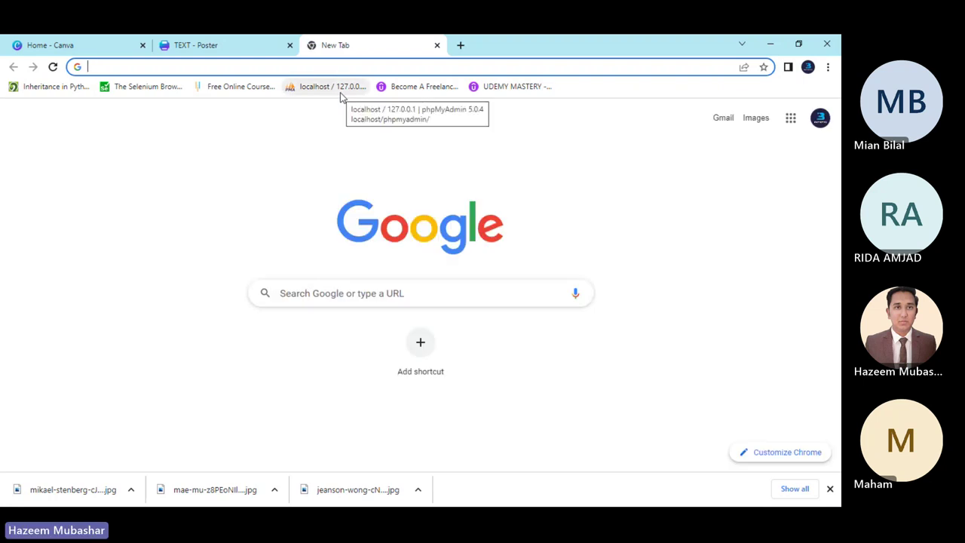
Go to remove.bg and upload the Zero Sugar can photo from Downloads.
type("remove.bg/upload")
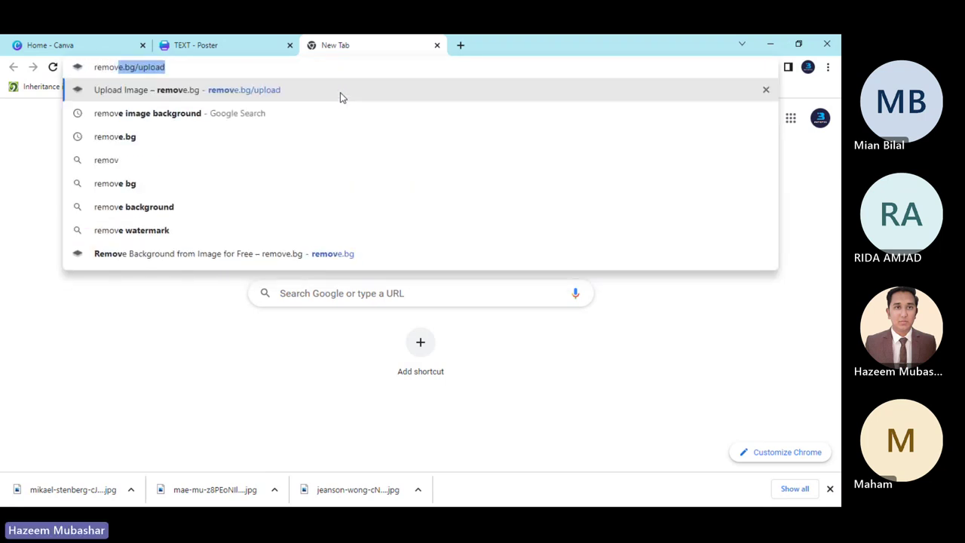
left_click(339, 92)
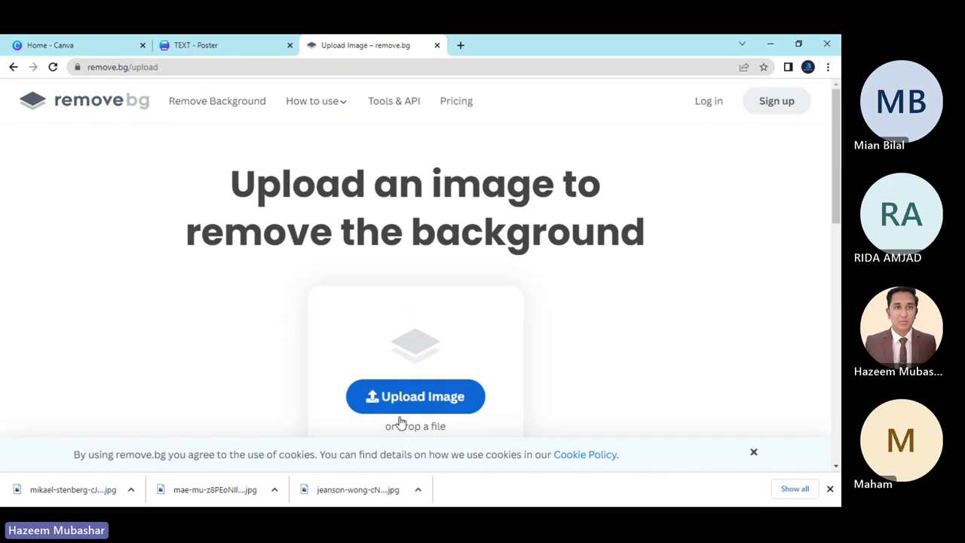
left_click(411, 398)
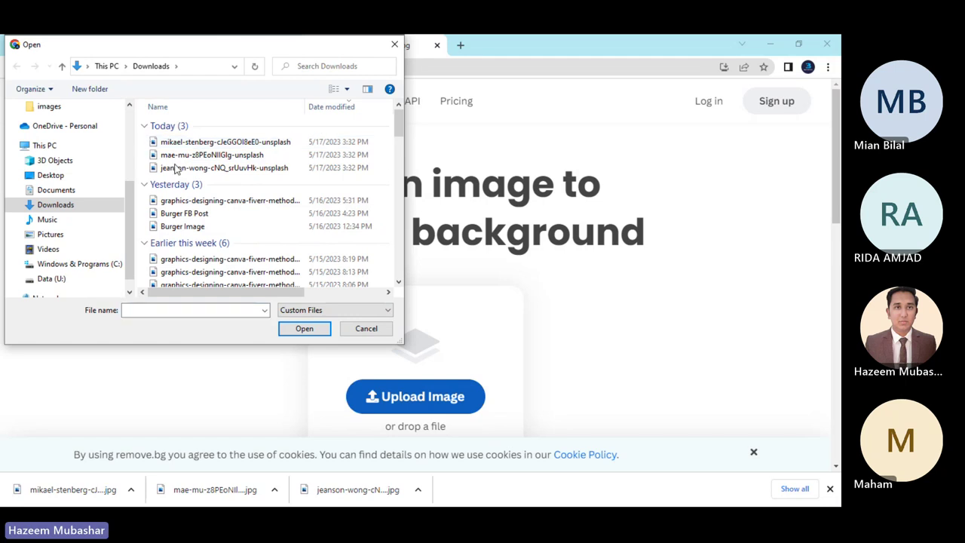
left_click_drag(151, 142, 158, 147)
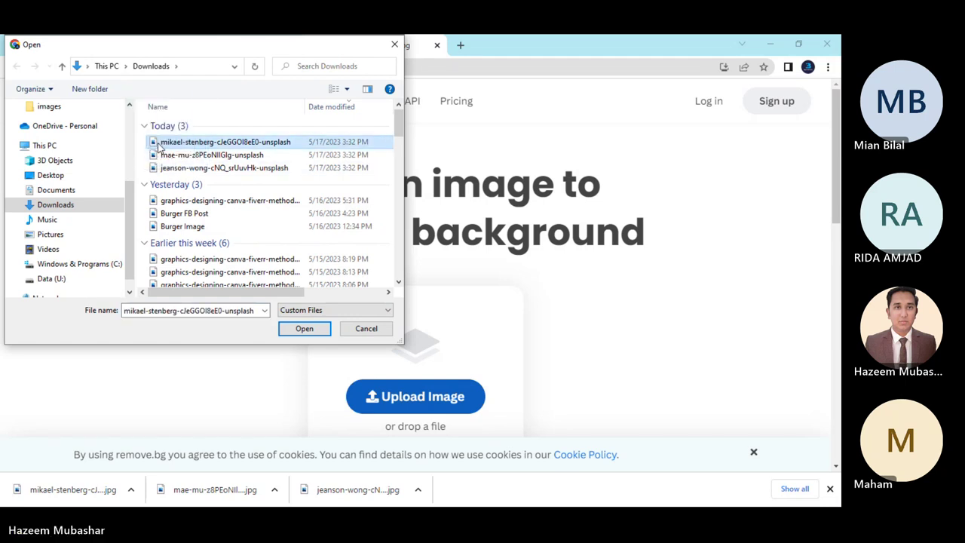
left_click(204, 155)
left_click(209, 168)
left_click(214, 143)
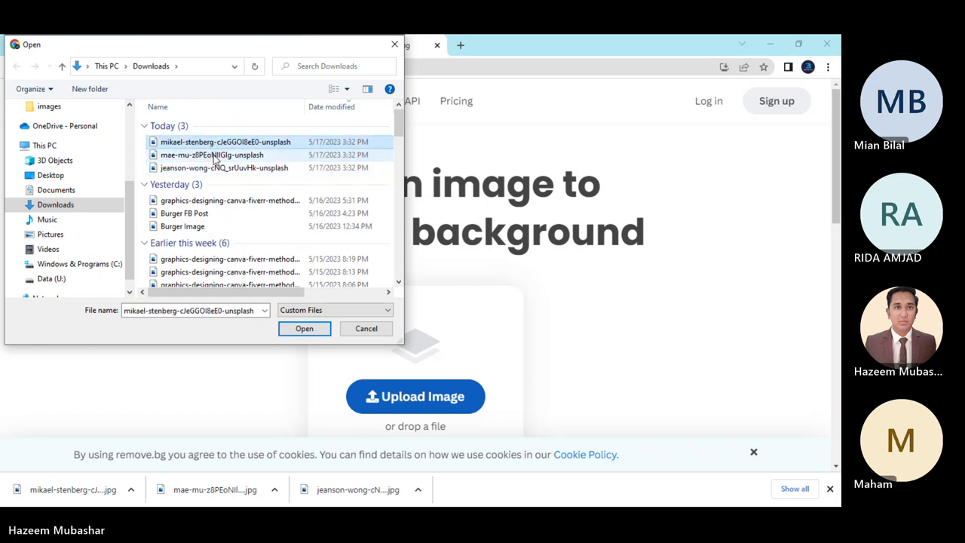
left_click(213, 155)
double_click(211, 168)
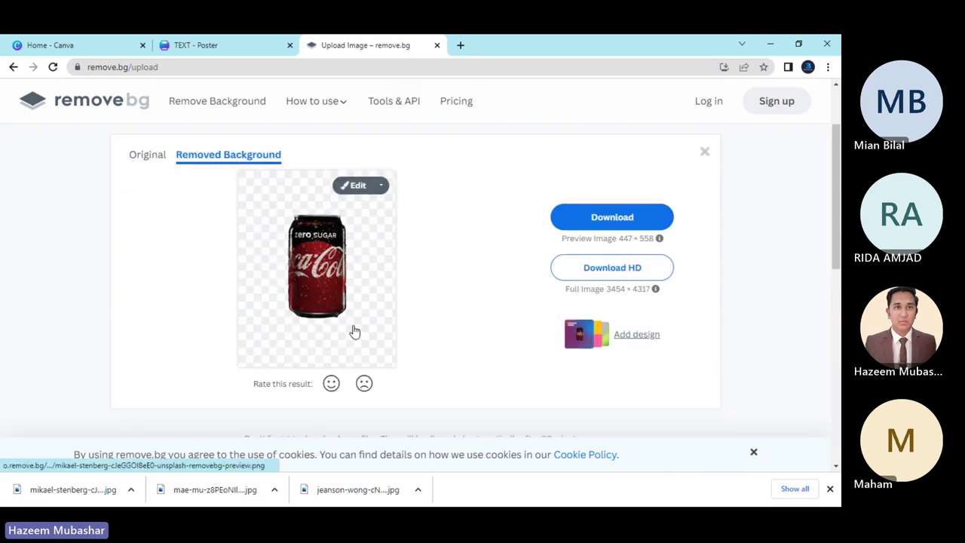
Download the background-free Zero Sugar can PNG.
left_click(591, 219)
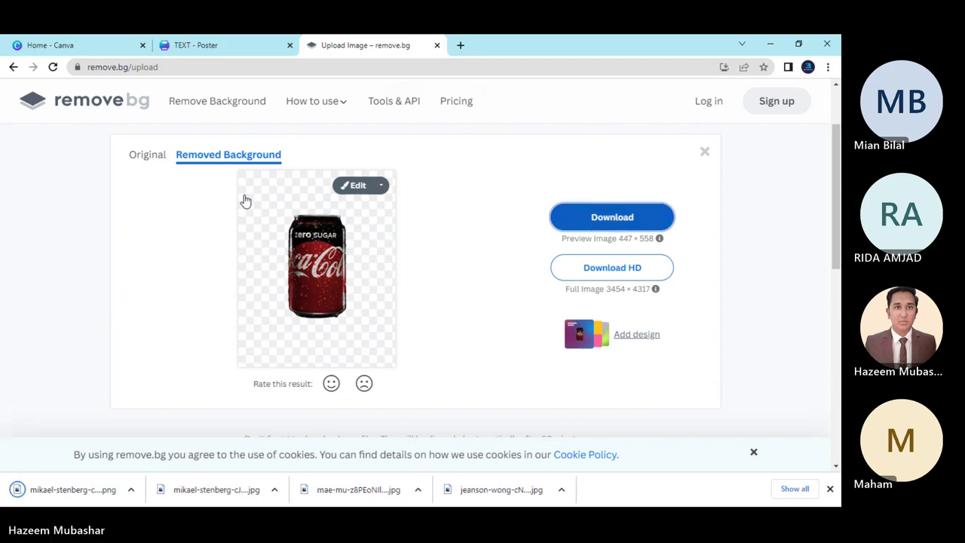
scroll(273, 269, "down", 5)
scroll(274, 272, "up", 5)
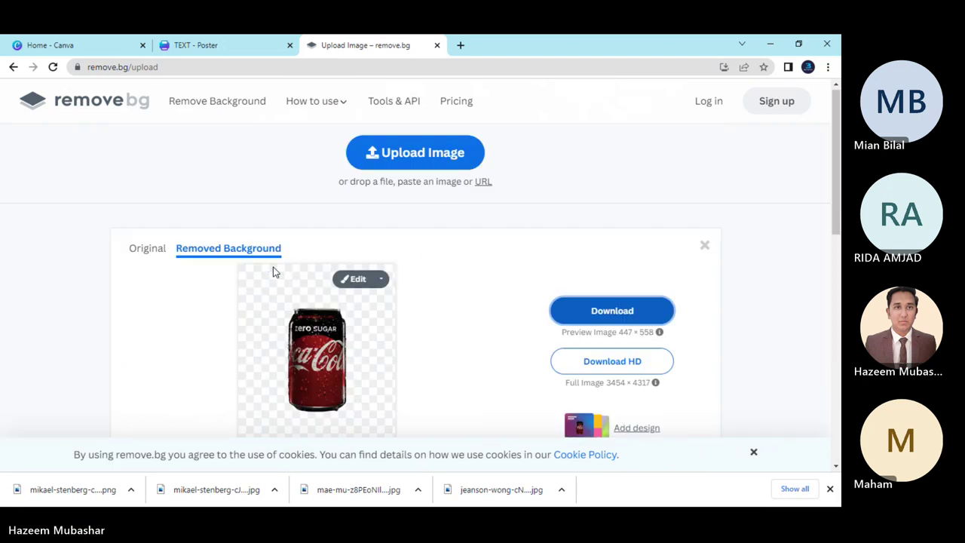
scroll(273, 271, "down", 2)
scroll(273, 271, "up", 2)
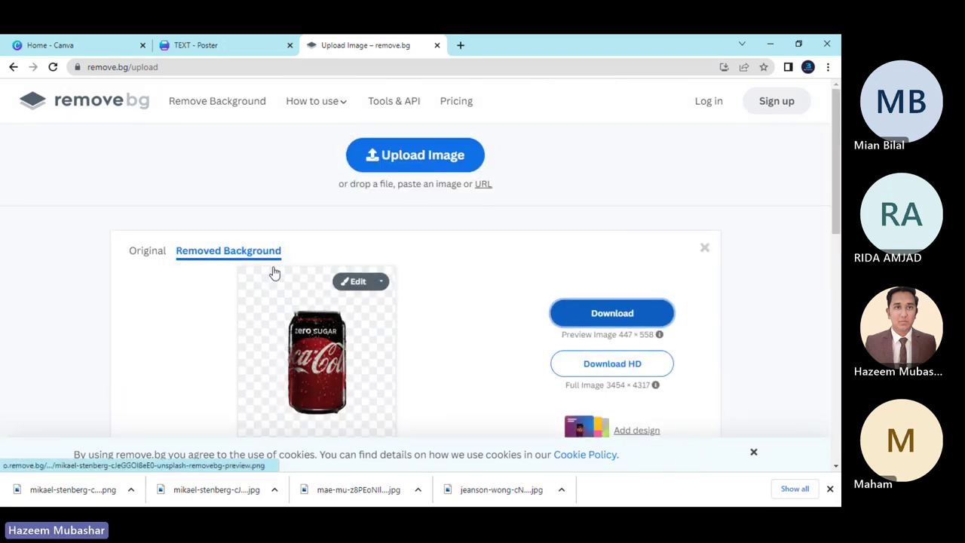
Cut out and download the slim red can and tilted can photos.
left_click(413, 155)
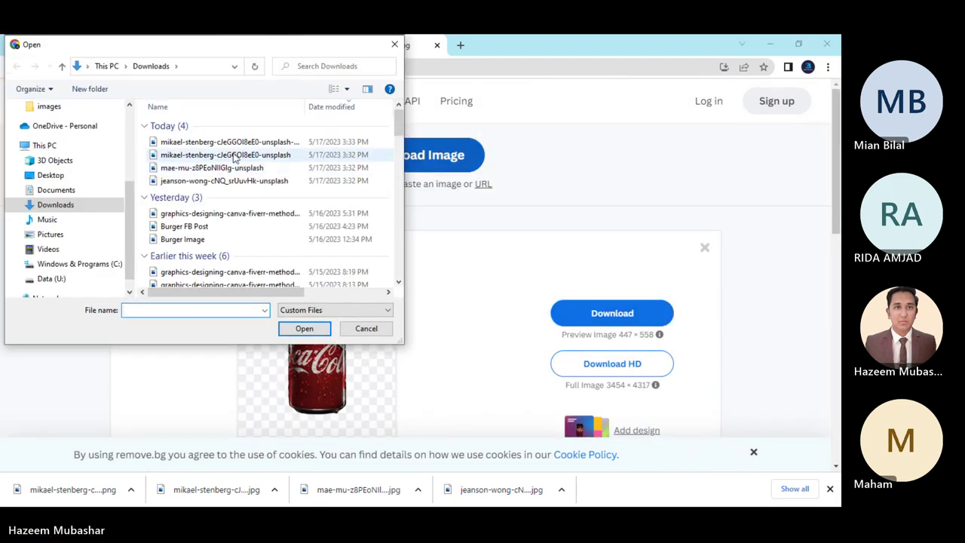
double_click(233, 172)
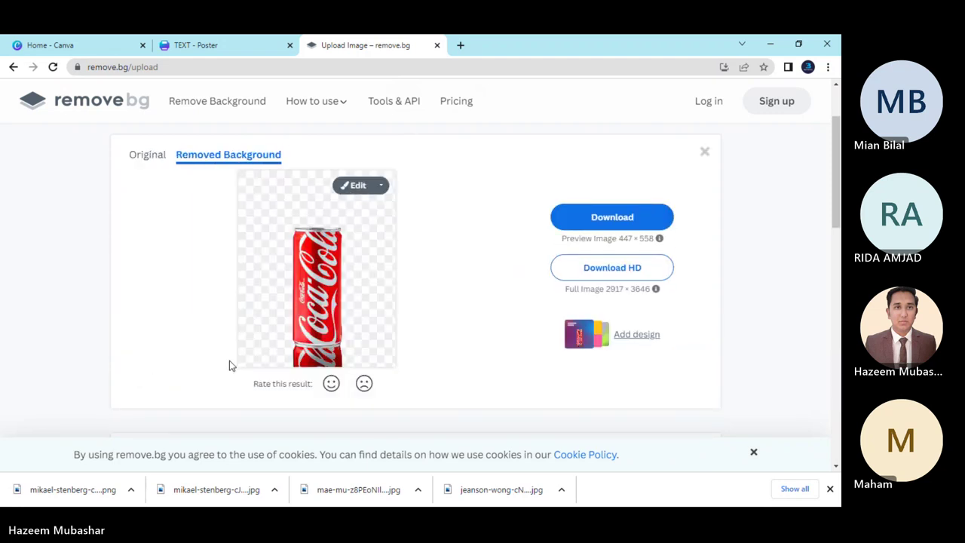
left_click(579, 217)
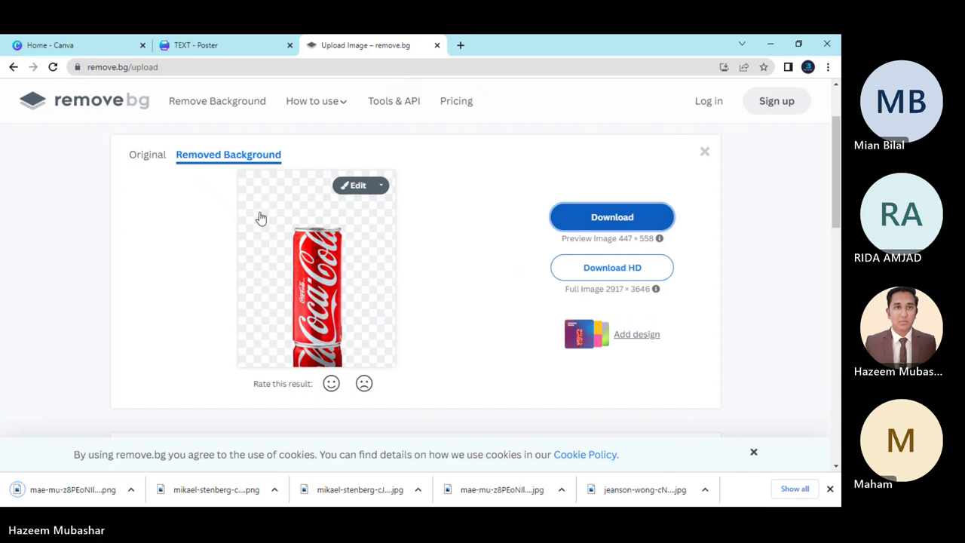
scroll(351, 225, "up", 2)
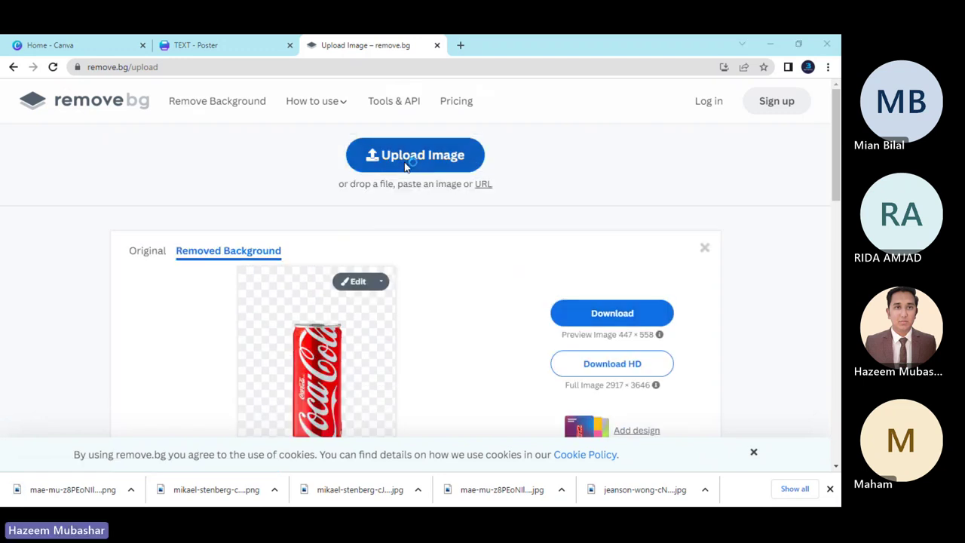
left_click(405, 166)
double_click(222, 192)
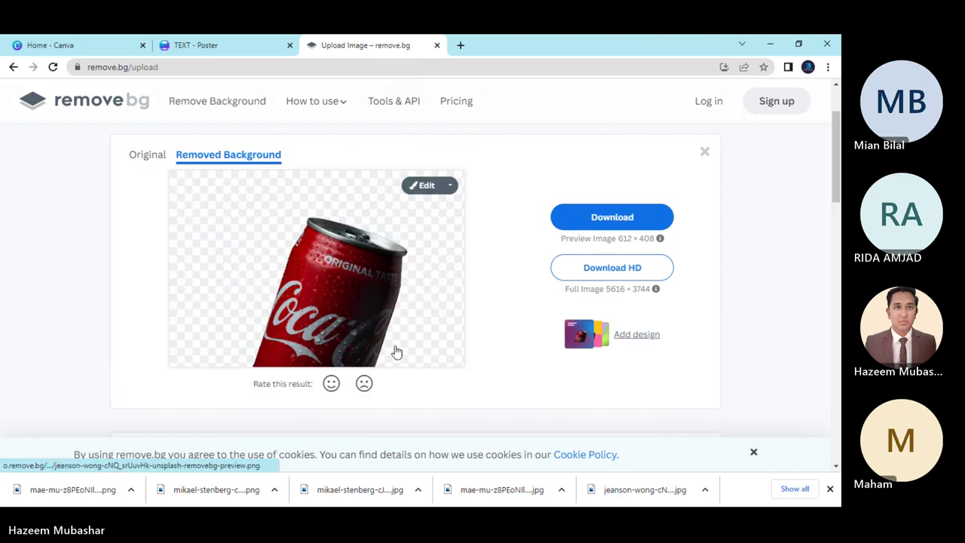
left_click(572, 215)
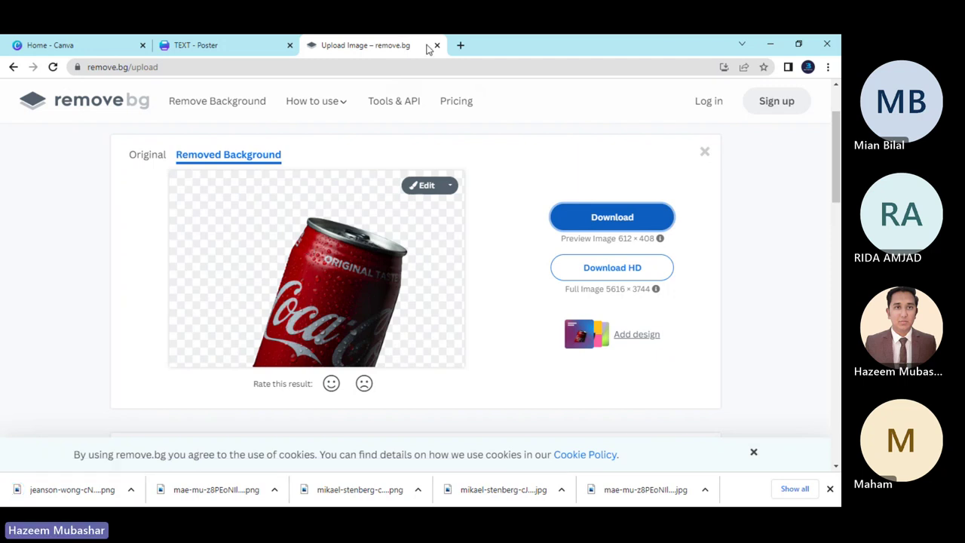
Remove three entries from the downloads list and close the Downloads and remove.bg tabs.
key("ctrl+j")
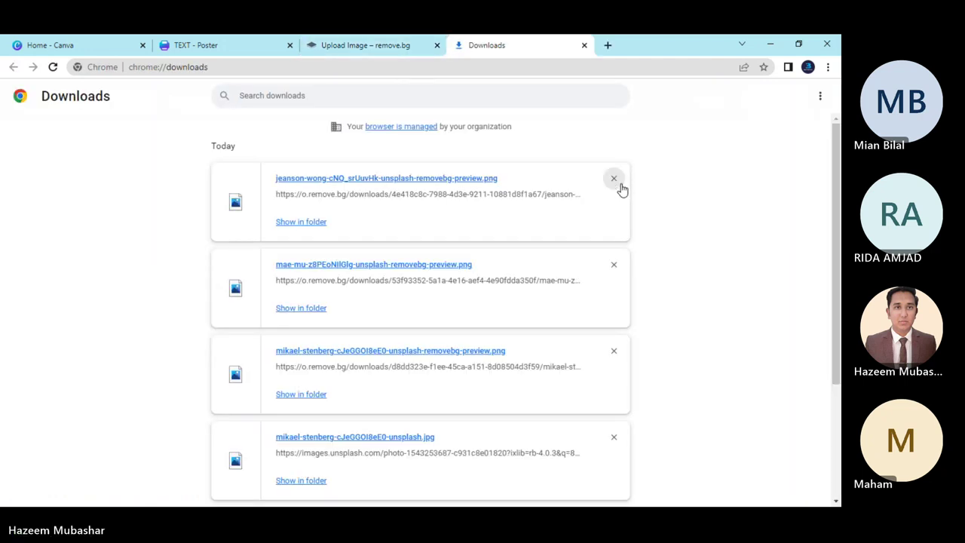
left_click(620, 184)
left_click(620, 185)
left_click(620, 185)
left_click(620, 184)
left_click(620, 185)
left_click(619, 184)
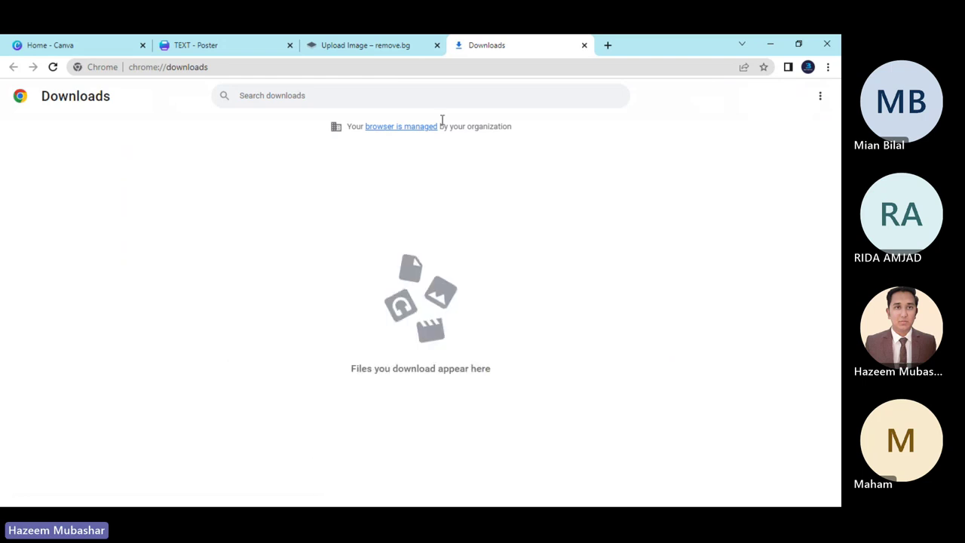
left_click(584, 46)
left_click(436, 45)
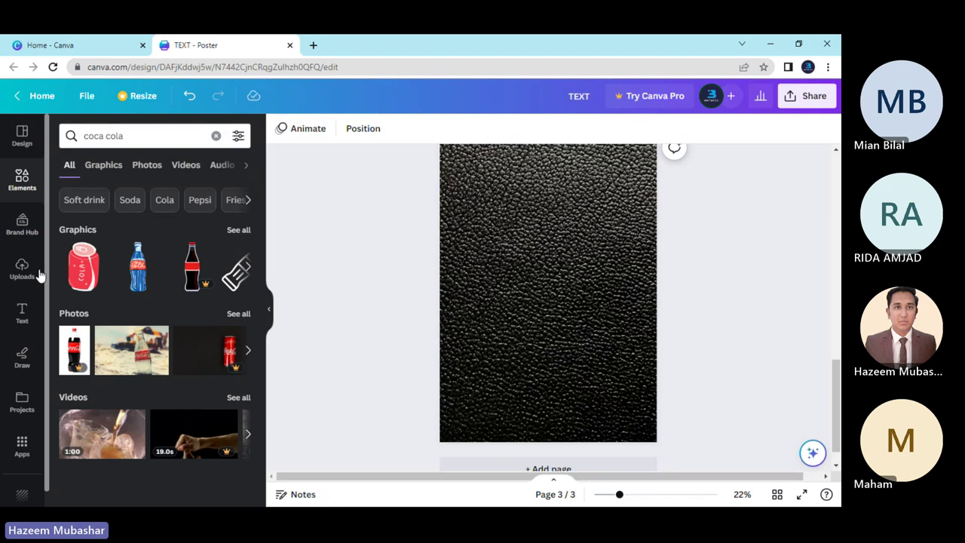
Upload the three can cut-out PNGs to Canva's Uploads.
left_click(22, 270)
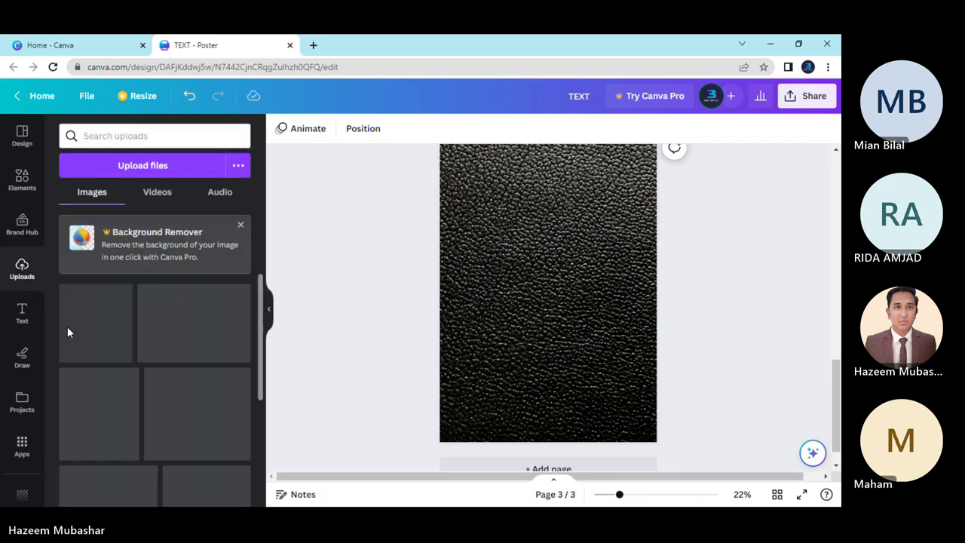
left_click(138, 174)
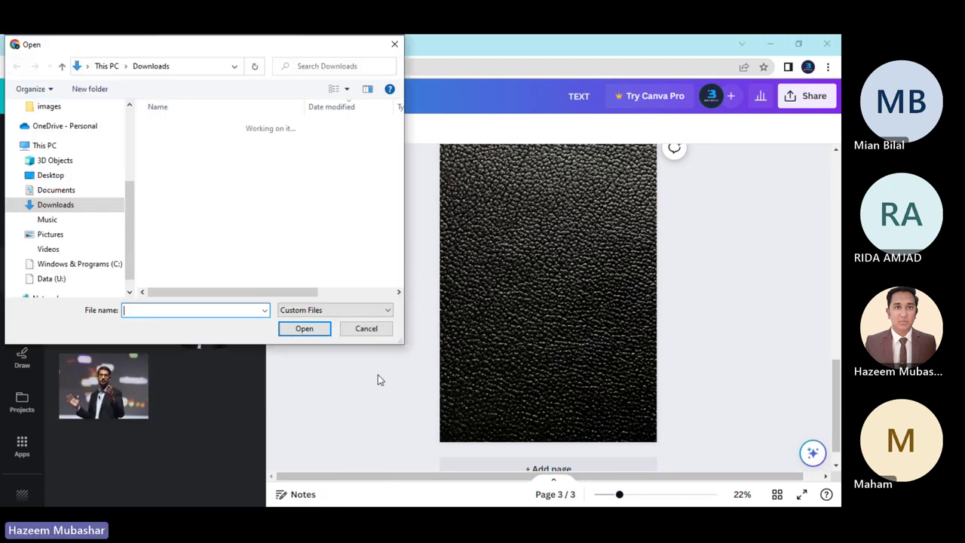
left_click_drag(143, 148, 184, 168)
key("Return")
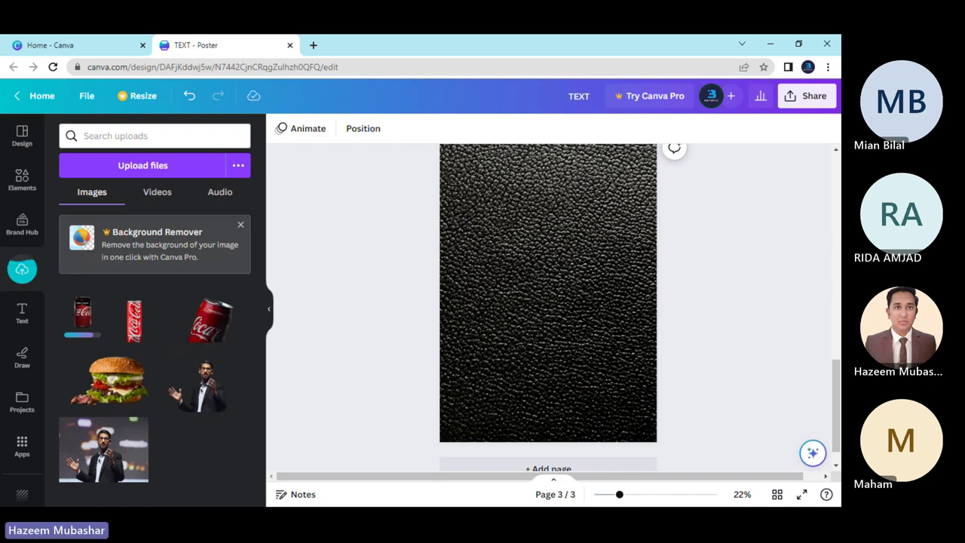
Place the tilted can on page 3, enlarged across the lower part of the page.
left_click(208, 330)
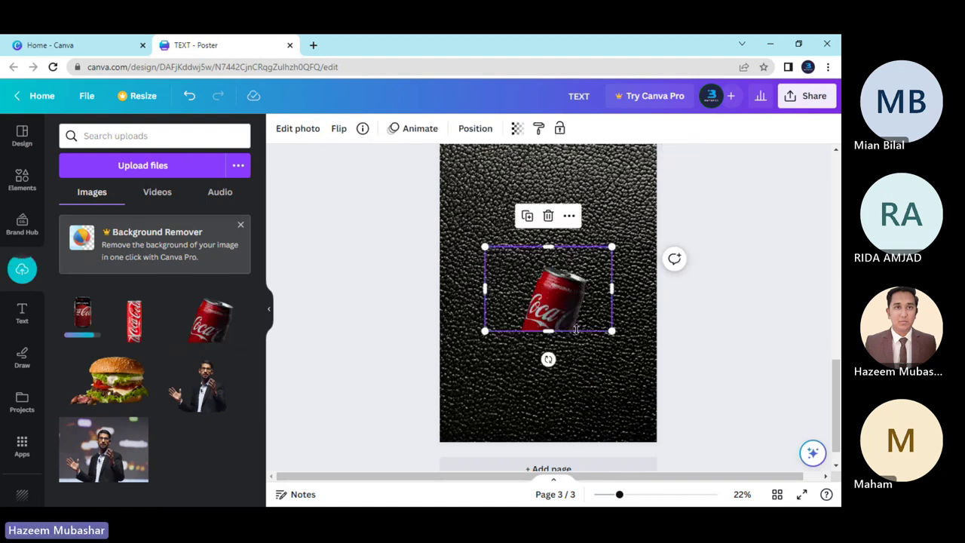
left_click_drag(612, 330, 732, 409)
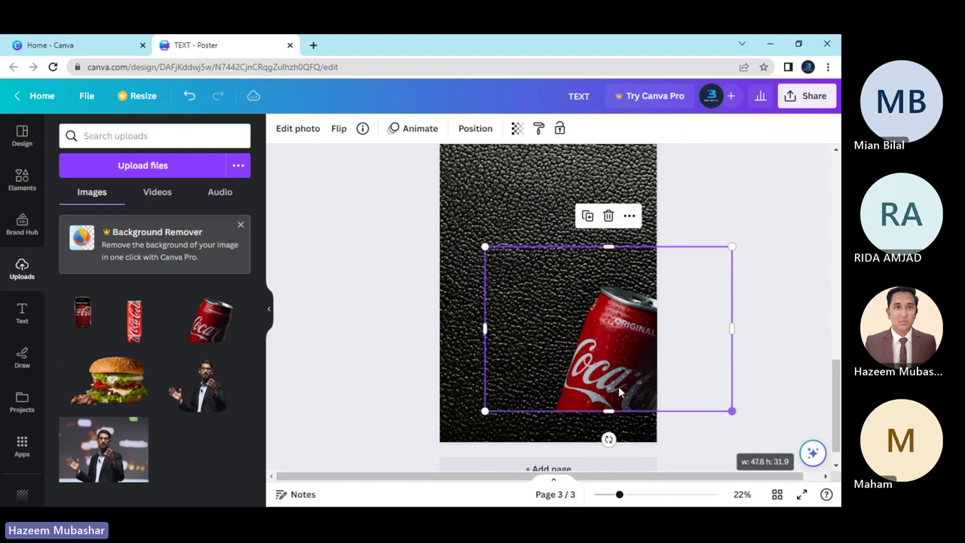
left_click_drag(594, 344, 534, 375)
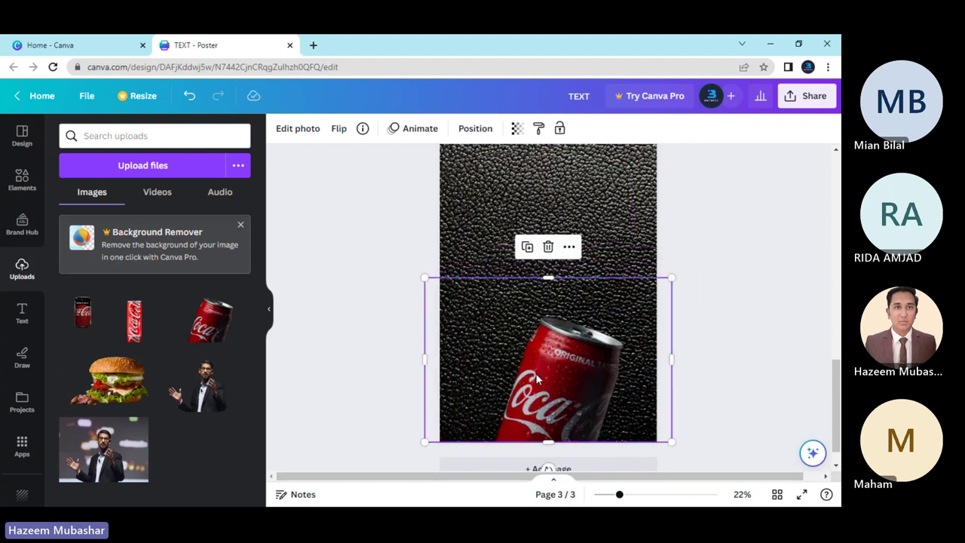
left_click_drag(675, 283, 782, 208)
left_click_drag(632, 296, 559, 300)
Duplicate page 3 and delete the tilted can from the new page 4.
left_click(421, 329)
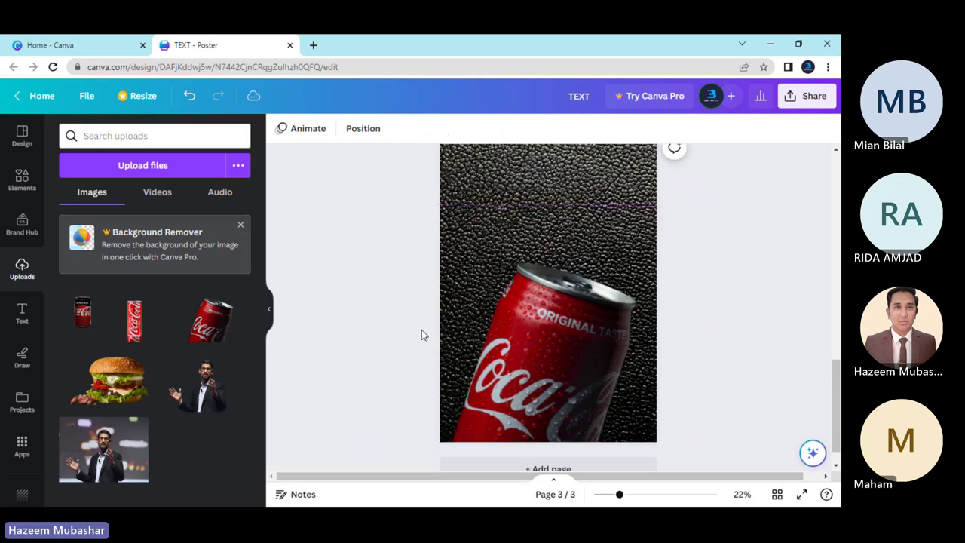
scroll(426, 331, "up", 2)
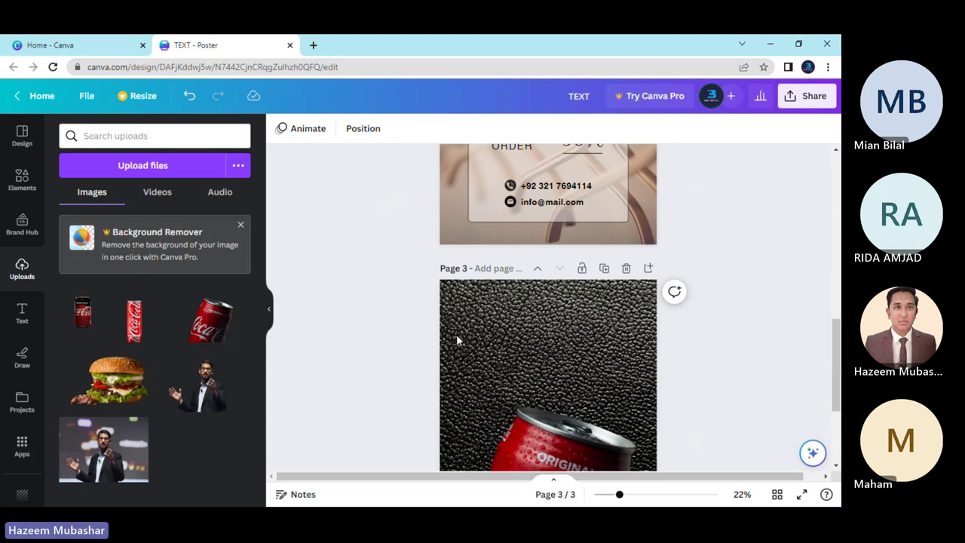
left_click(604, 269)
scroll(543, 338, "down", 3)
left_click(553, 292)
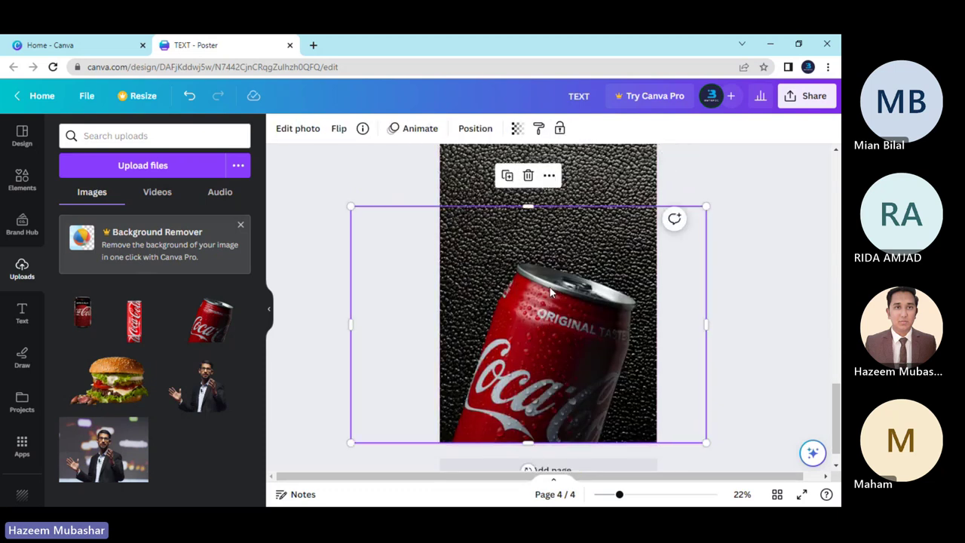
key("Delete")
Try the slim red can on page 4, resizing it, then remove it.
left_click(121, 324)
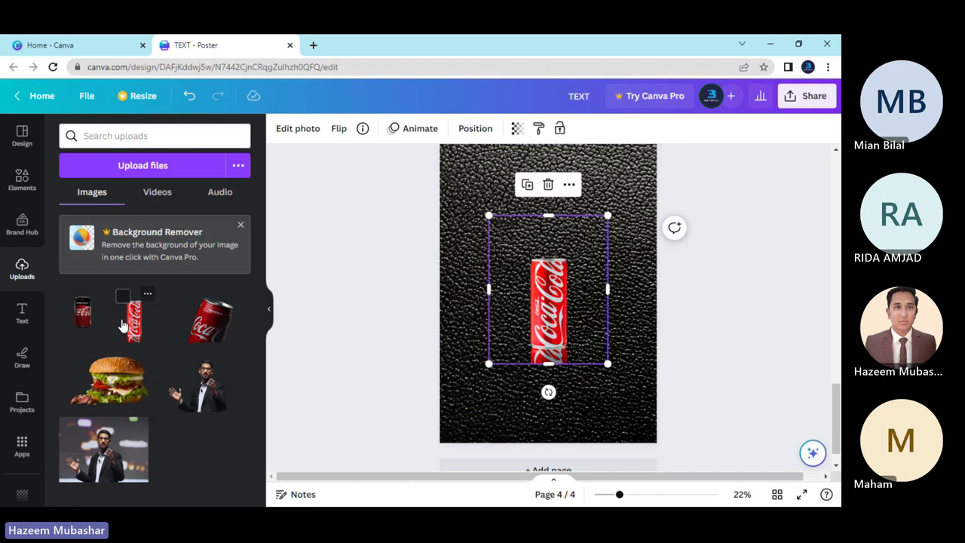
left_click_drag(608, 363, 708, 489)
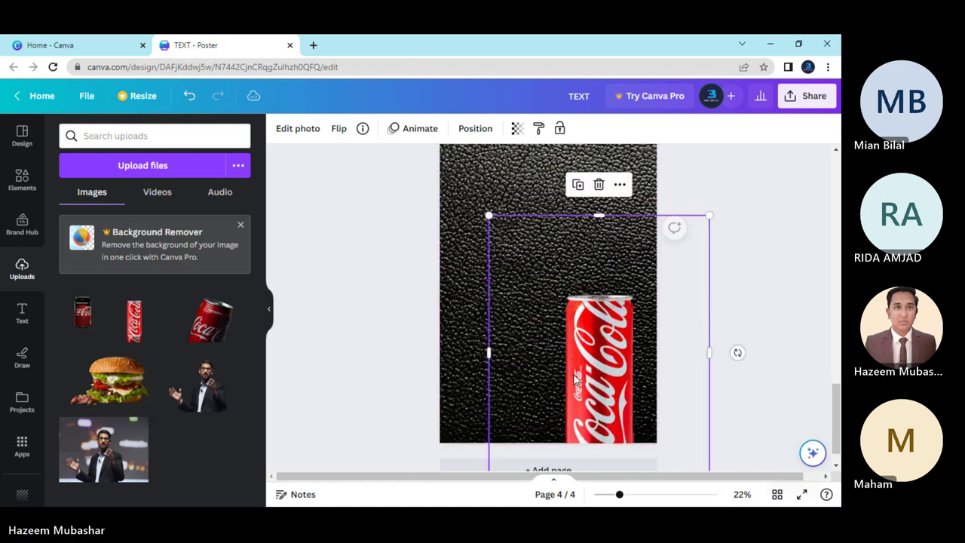
left_click_drag(569, 356, 493, 340)
scroll(493, 340, "up", 3)
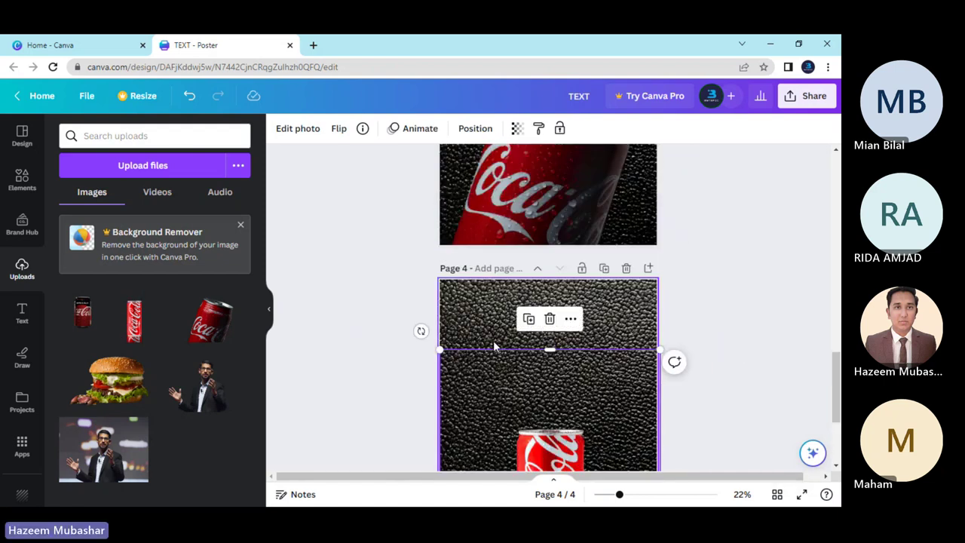
scroll(493, 340, "down", 3)
left_click_drag(439, 206, 346, 143)
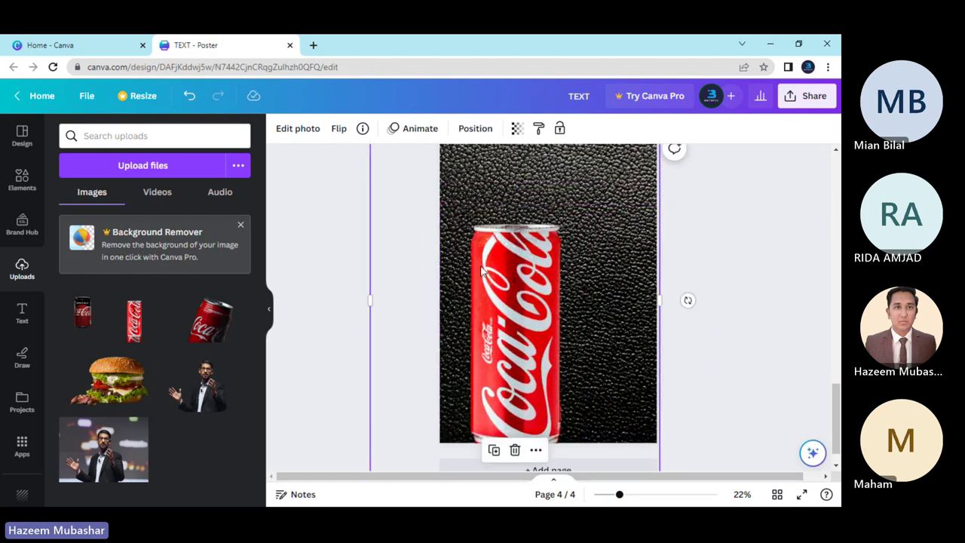
left_click_drag(685, 299, 715, 324)
scroll(507, 298, "up", 5)
scroll(507, 297, "up", 2)
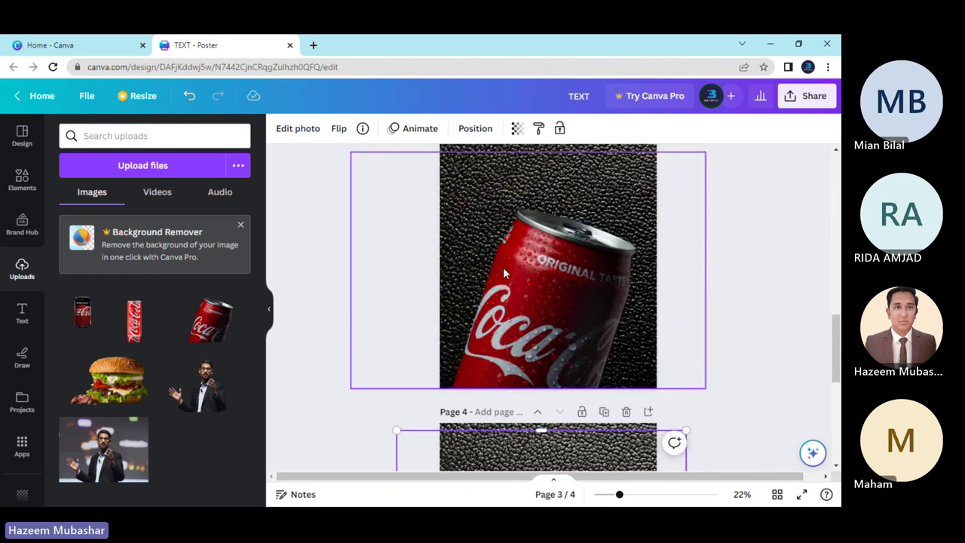
scroll(505, 332, "down", 5)
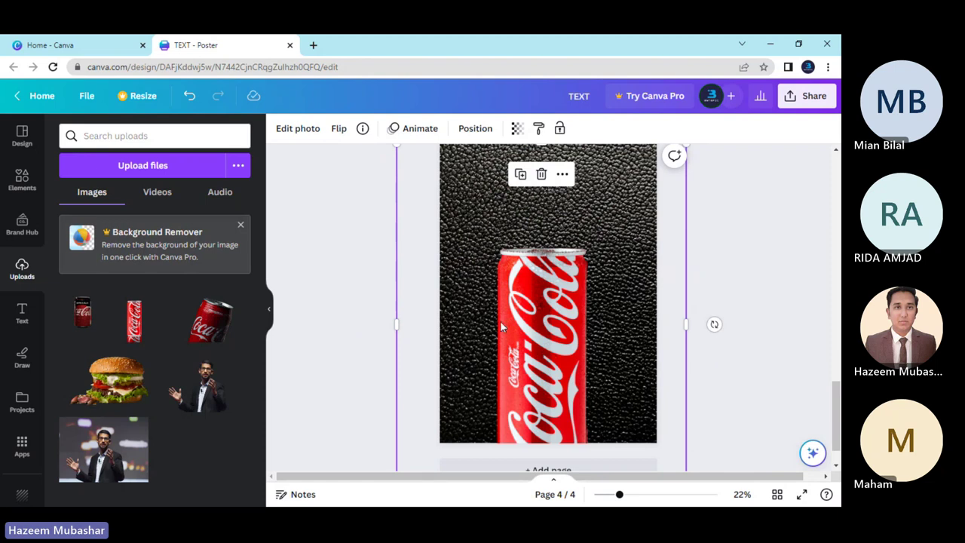
key("Delete")
Add the zero-sugar can to page 4, enlarged and centred at the bottom.
left_click(83, 313)
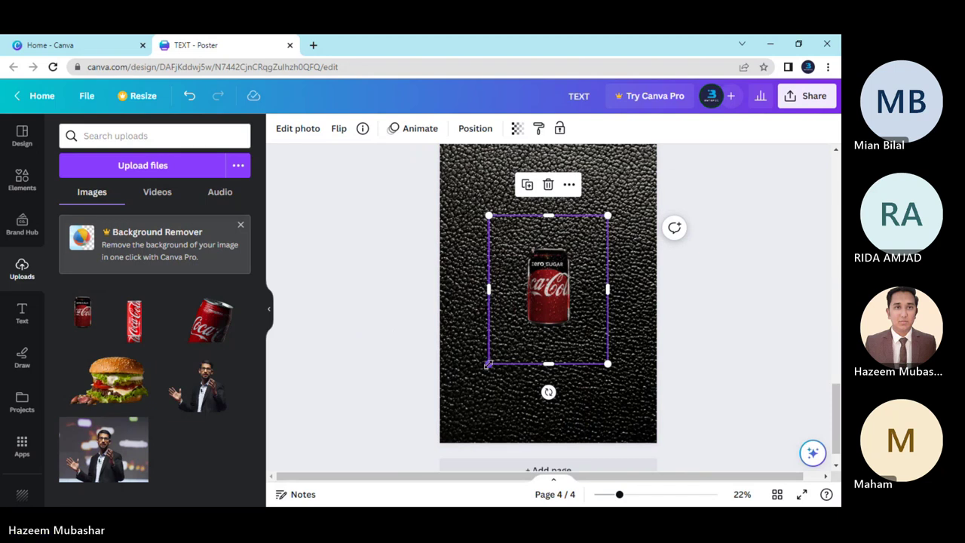
left_click_drag(485, 364, 351, 468)
left_click_drag(539, 346, 575, 362)
left_click_drag(645, 238, 750, 133)
left_click_drag(611, 306, 578, 346)
Nudge page 4's zero-sugar can slightly lower against the bottom edge.
left_click(743, 383)
scroll(644, 366, "up", 1)
scroll(644, 367, "up", 1)
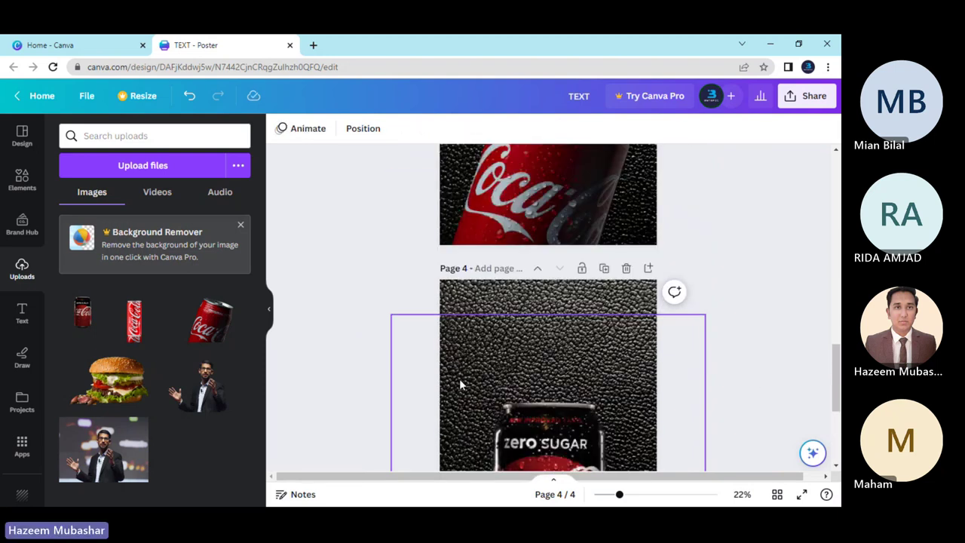
scroll(456, 382, "down", 3)
scroll(456, 376, "up", 4)
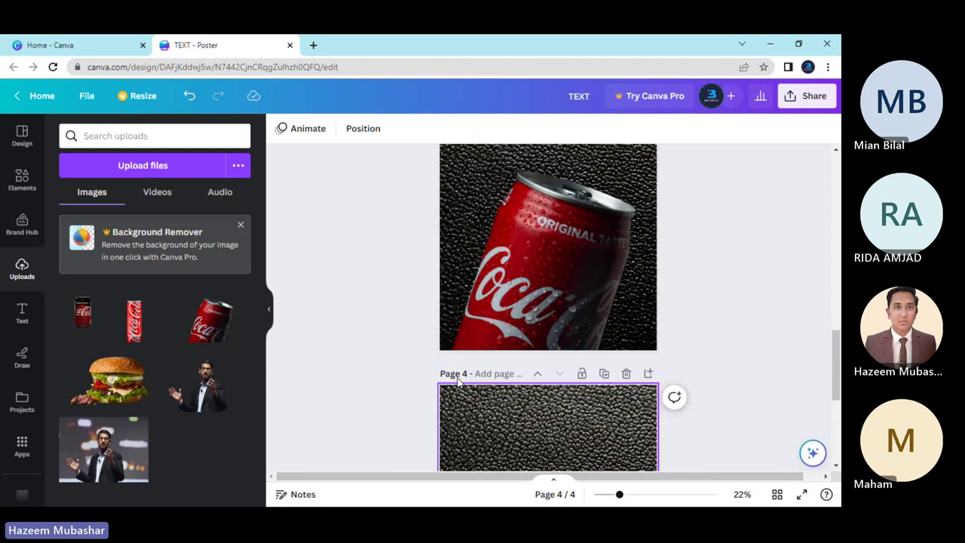
scroll(482, 378, "down", 2)
left_click_drag(511, 379, 512, 404)
left_click(401, 373)
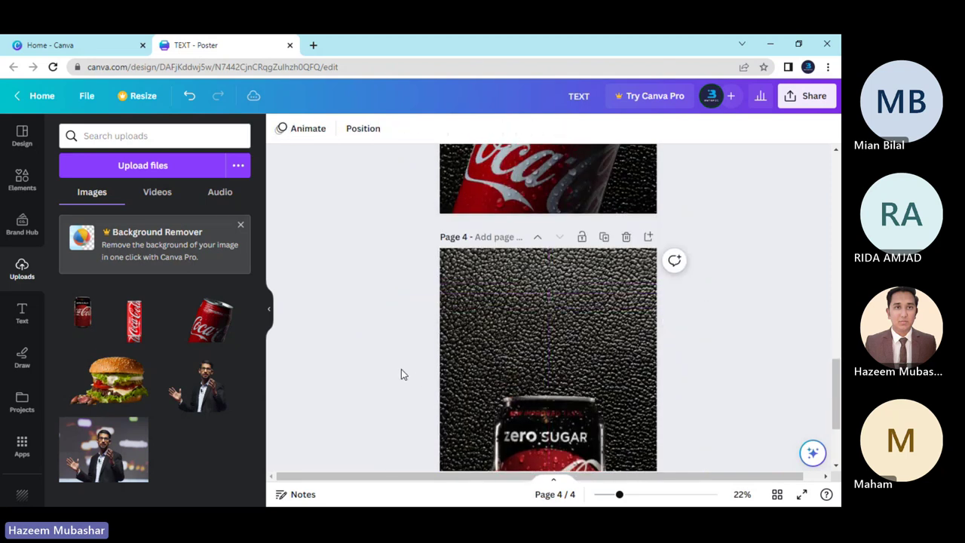
scroll(401, 372, "down", 1)
scroll(407, 369, "up", 4)
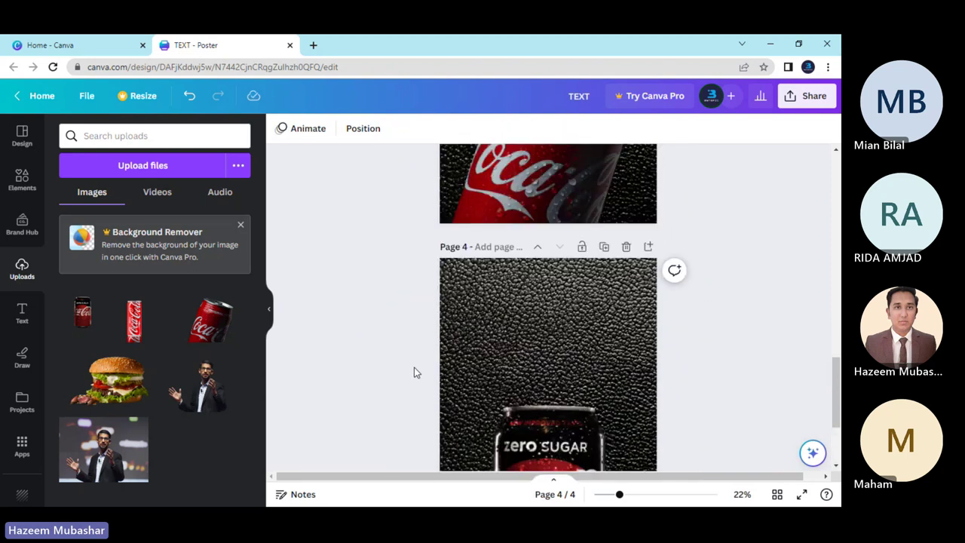
scroll(431, 336, "down", 2)
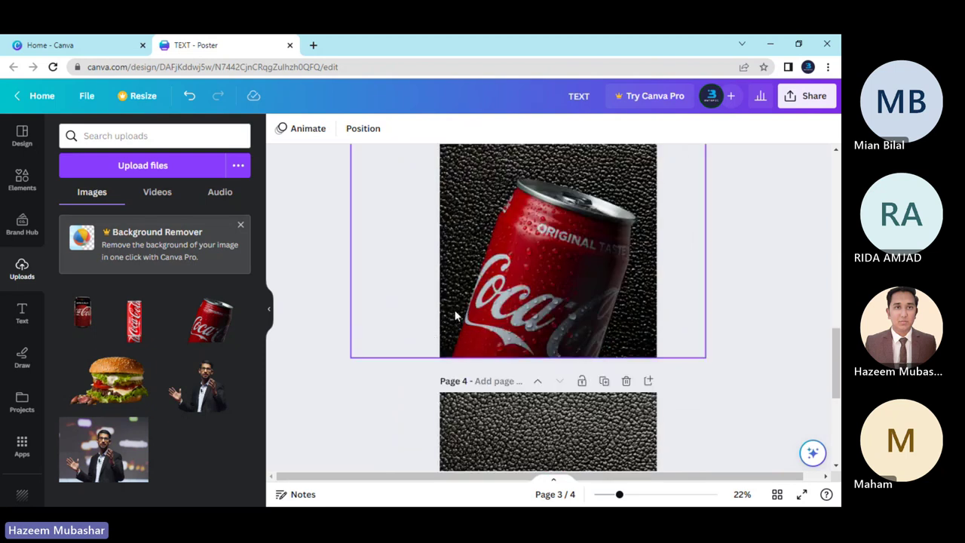
scroll(455, 316, "up", 2)
Shrink page 3's can slightly using its corner handle.
left_click(597, 315)
left_click_drag(702, 266, 680, 281)
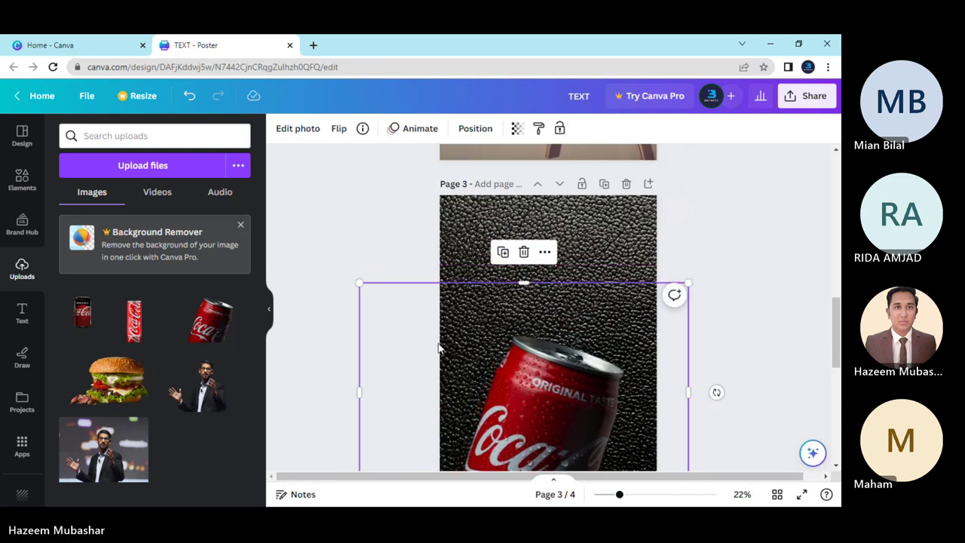
scroll(511, 355, "down", 2)
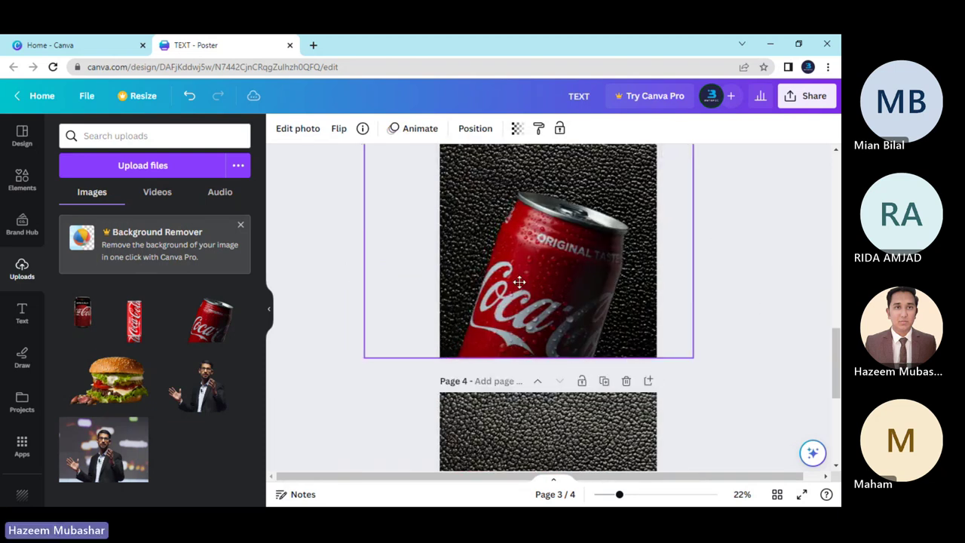
left_click(708, 373)
scroll(696, 400, "up", 2)
scroll(569, 378, "down", 2)
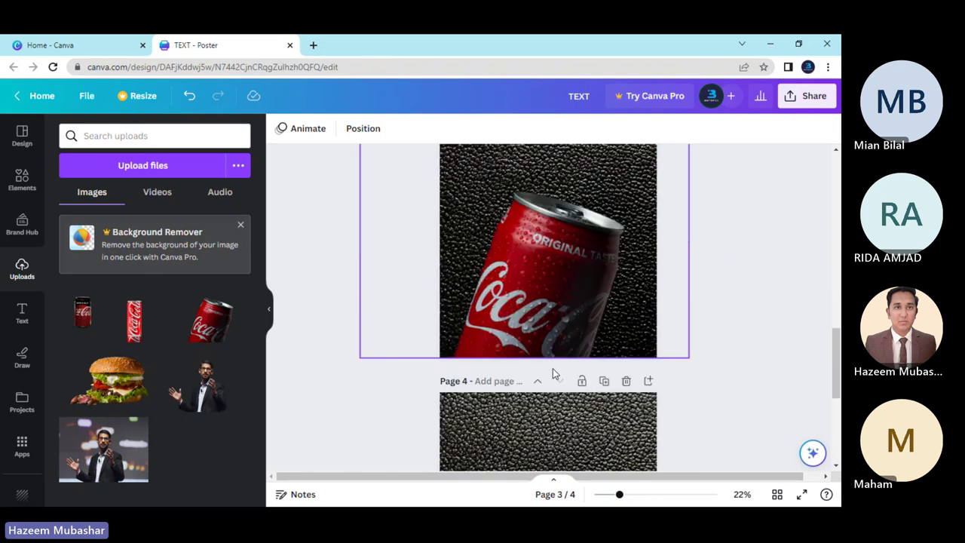
scroll(396, 365, "down", 2)
scroll(400, 361, "down", 2)
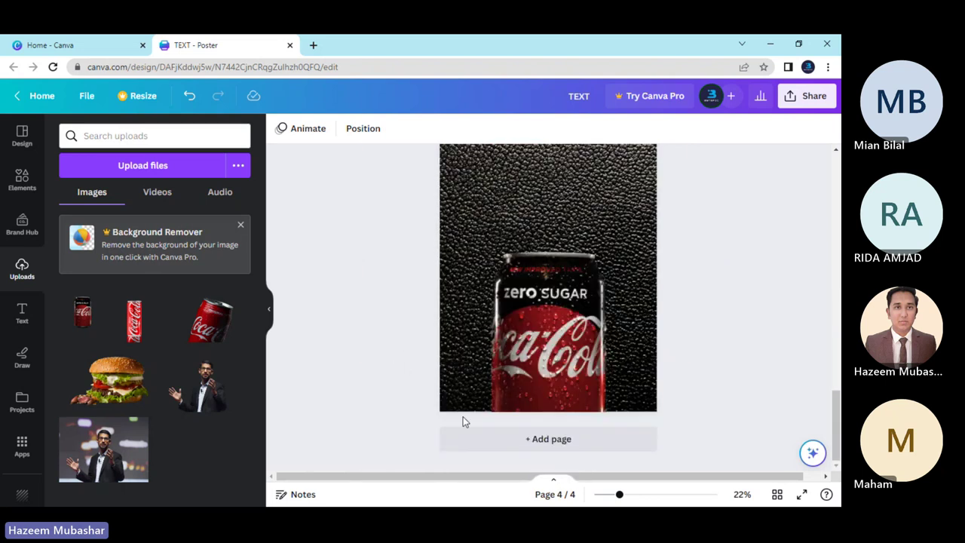
scroll(524, 385, "up", 3)
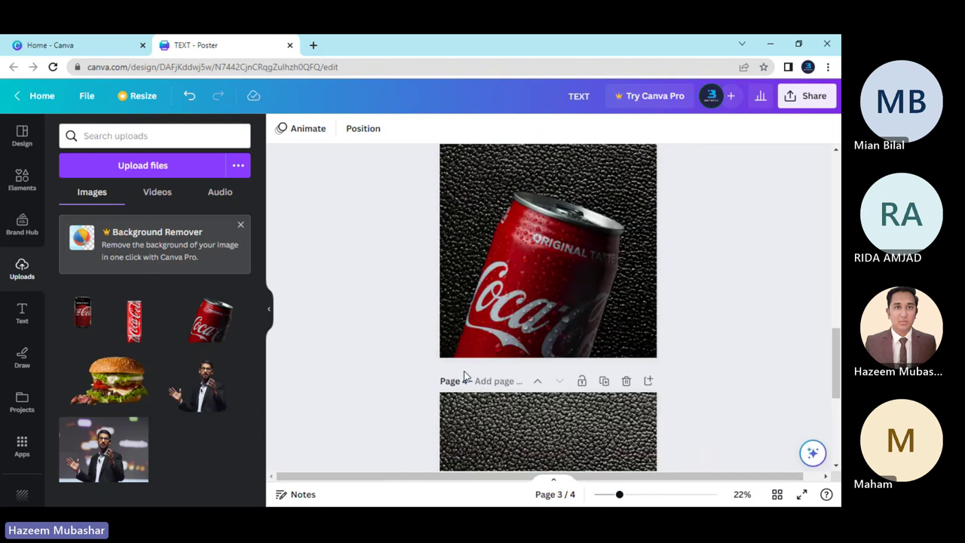
scroll(378, 334, "down", 3)
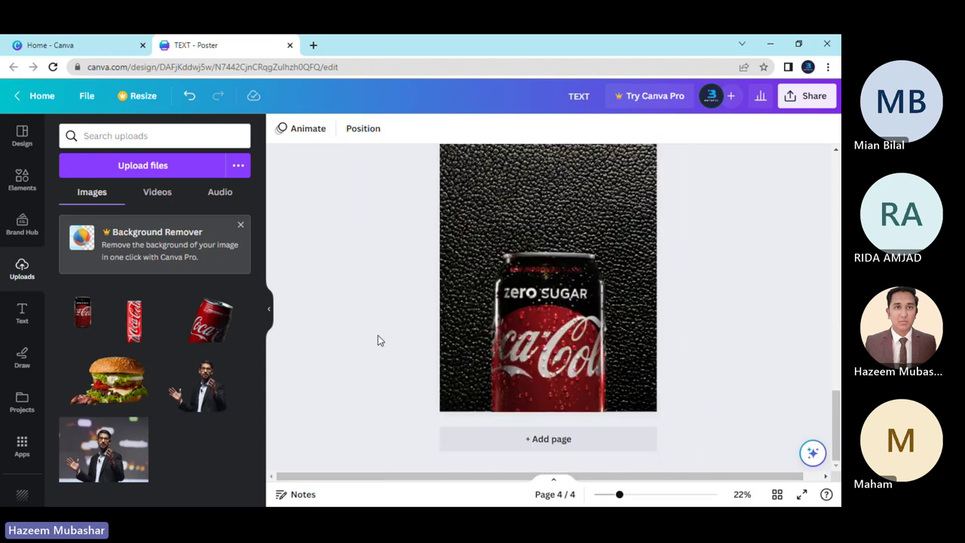
left_click(528, 439)
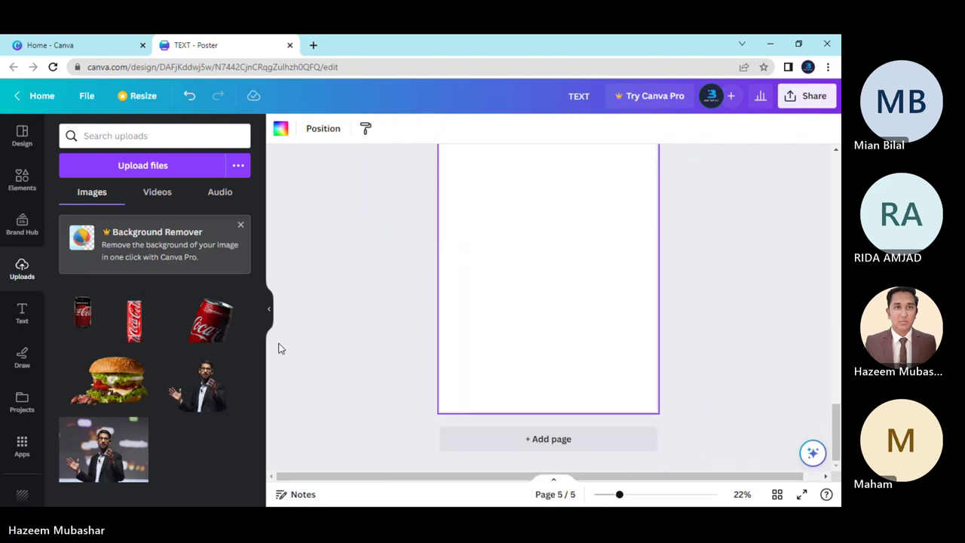
left_click(134, 320)
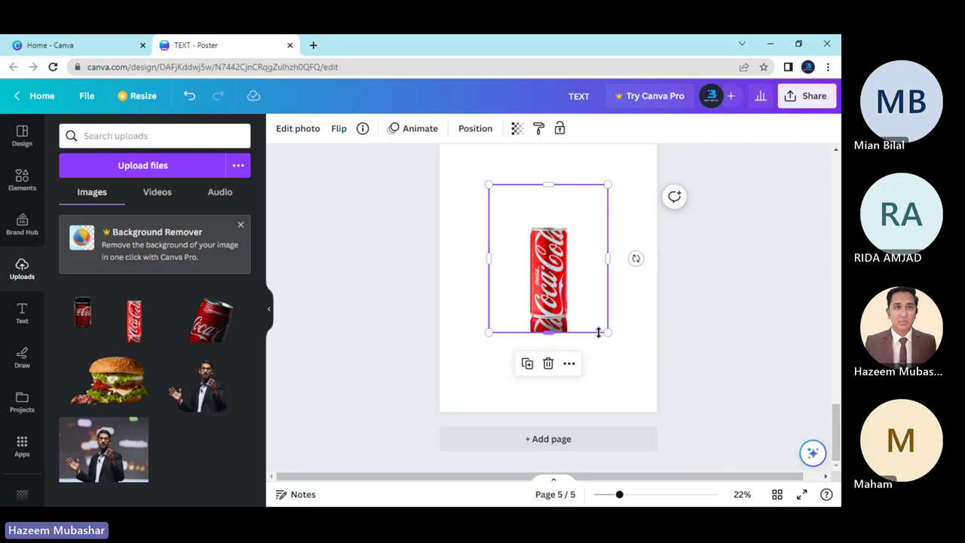
left_click_drag(607, 331, 735, 488)
left_click_drag(593, 365, 551, 335)
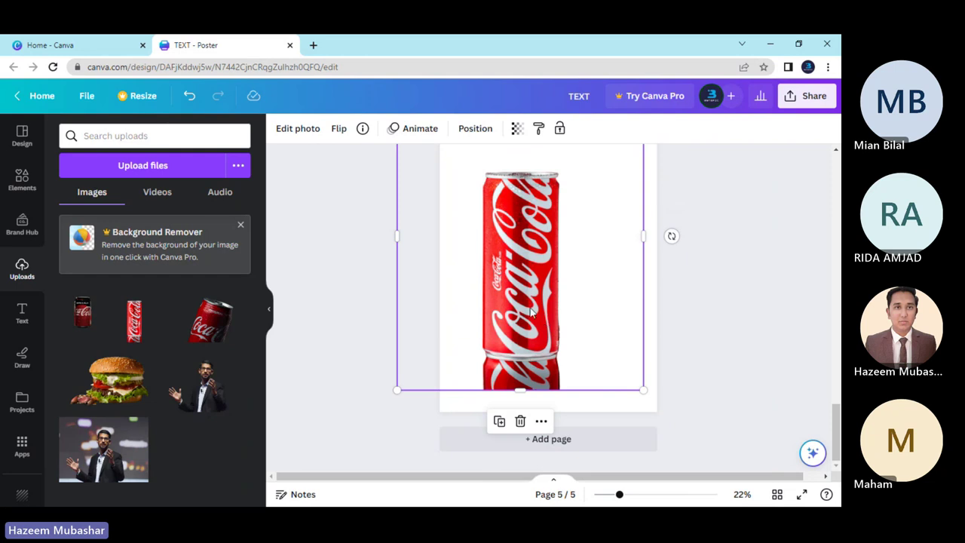
scroll(554, 352, "up", 2)
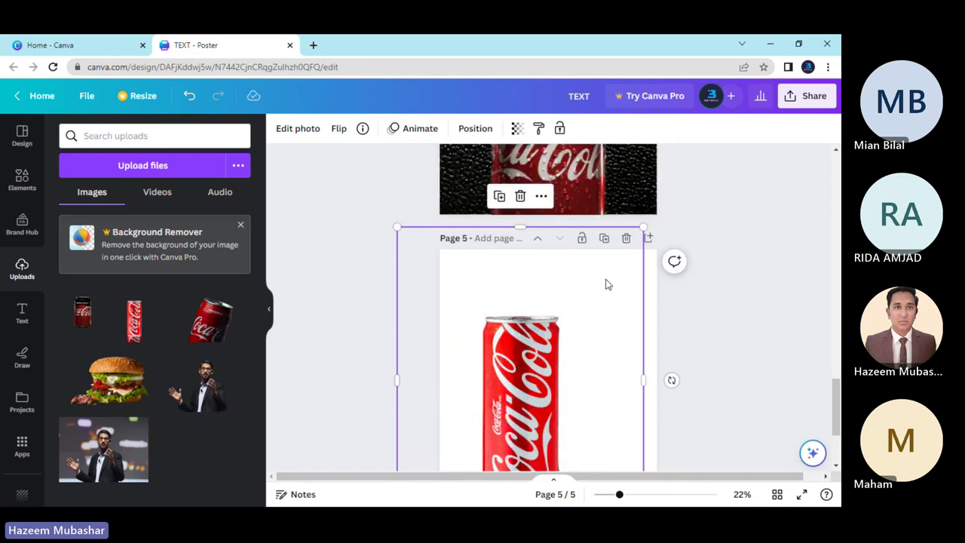
key("Delete")
left_click(625, 238)
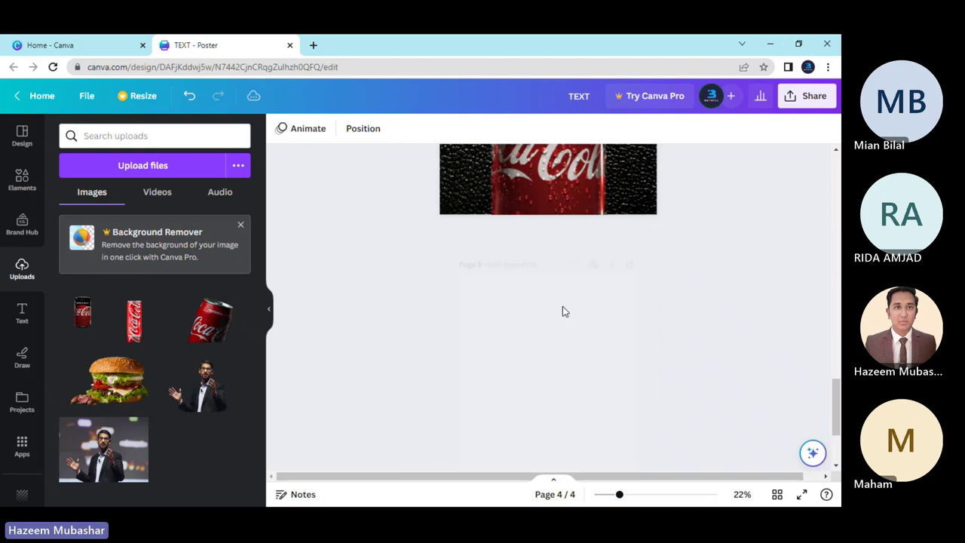
scroll(558, 309, "up", 5)
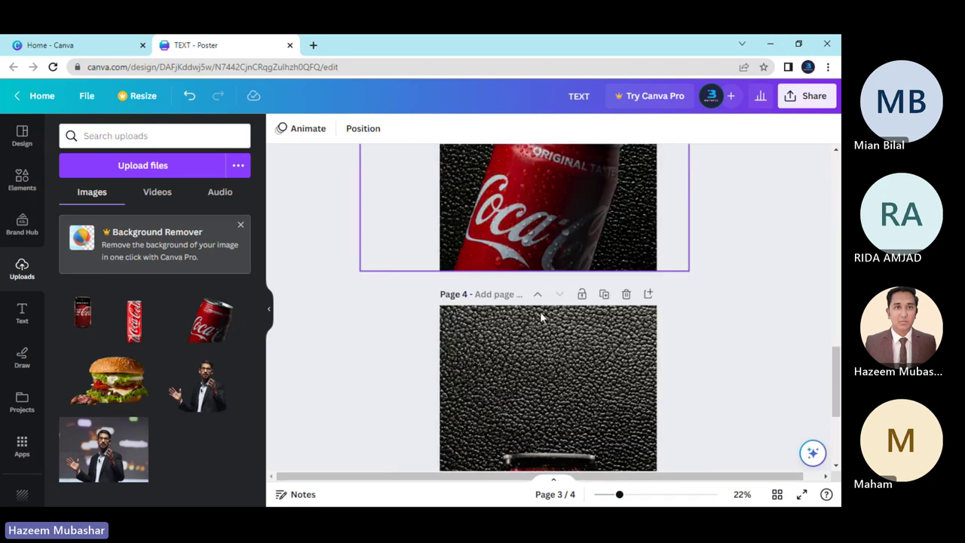
left_click(540, 312)
Replace the 'coca cola' search in Elements with a search for 'curve'.
left_click(21, 223)
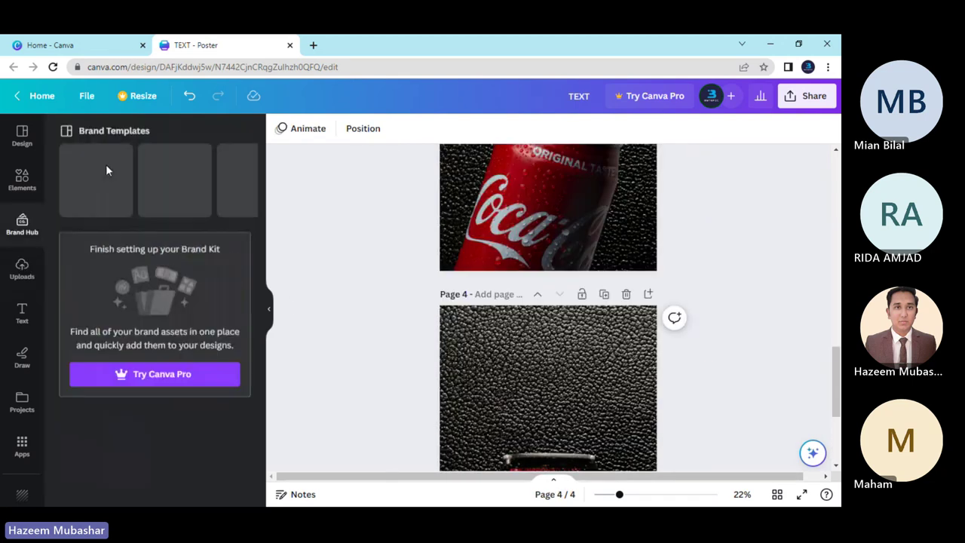
left_click(22, 179)
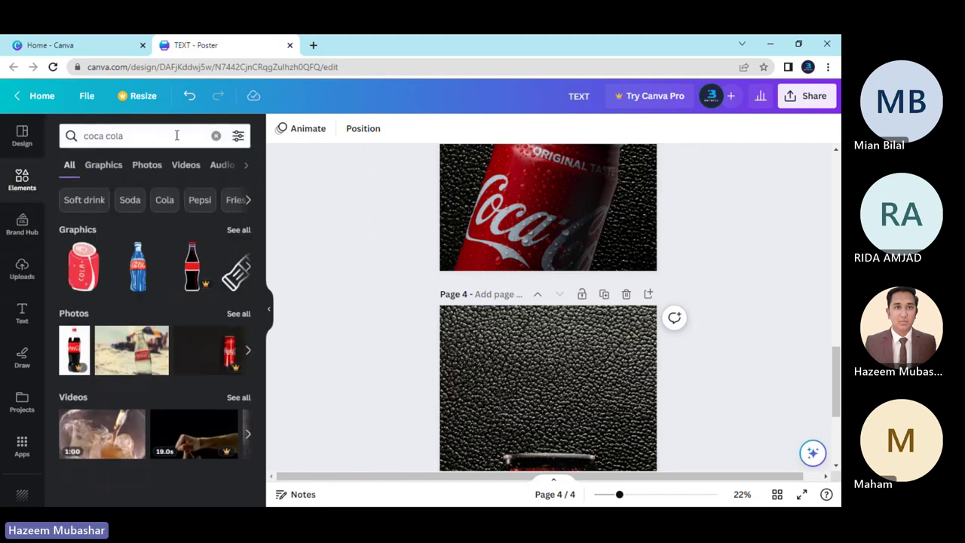
left_click(156, 136)
key("ctrl+a")
key("BackSpace")
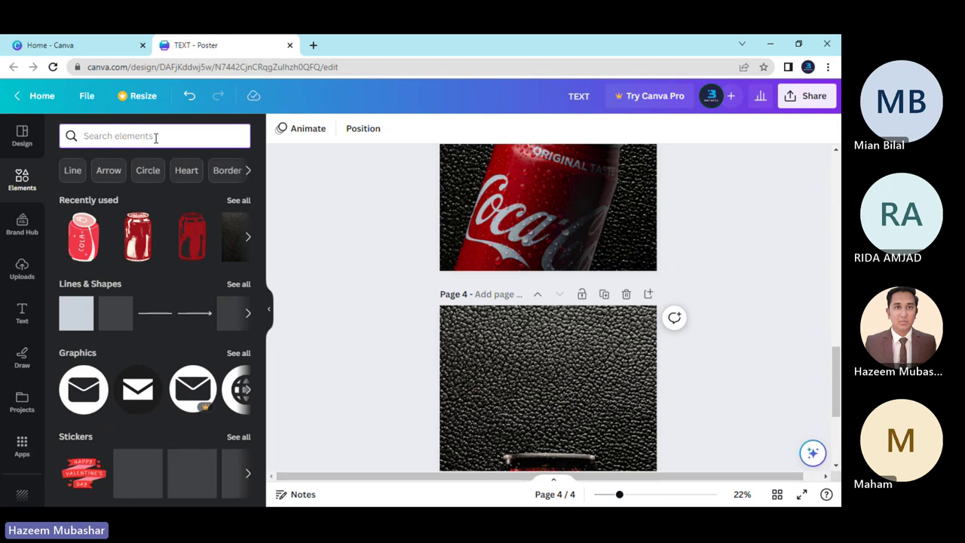
type("curve")
key("Return")
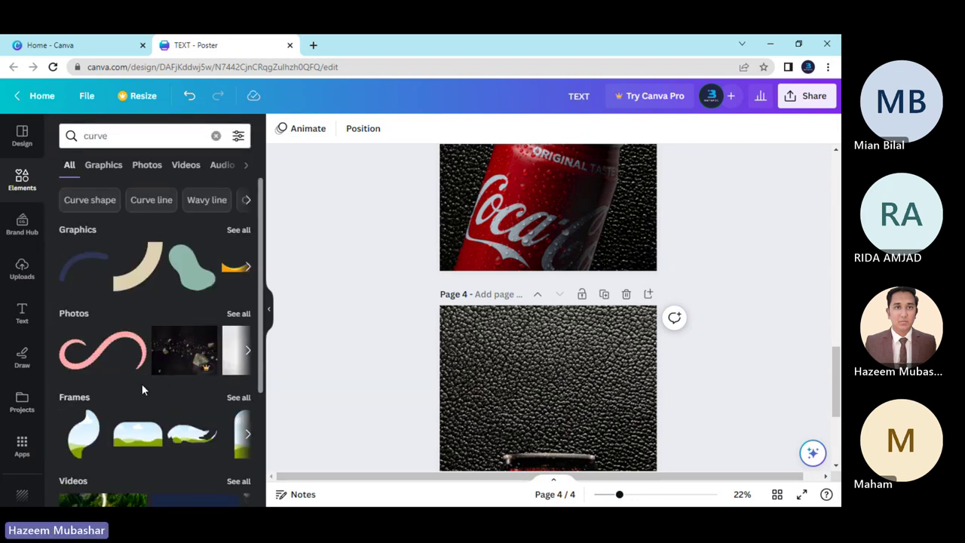
Add the pink curve photo onto page 3 with the can.
left_click(96, 365)
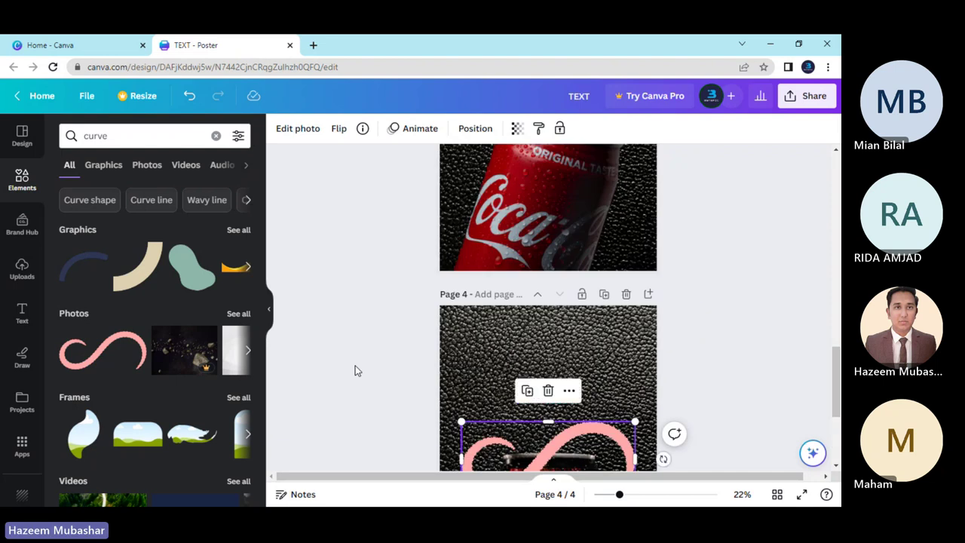
scroll(480, 317, "up", 5)
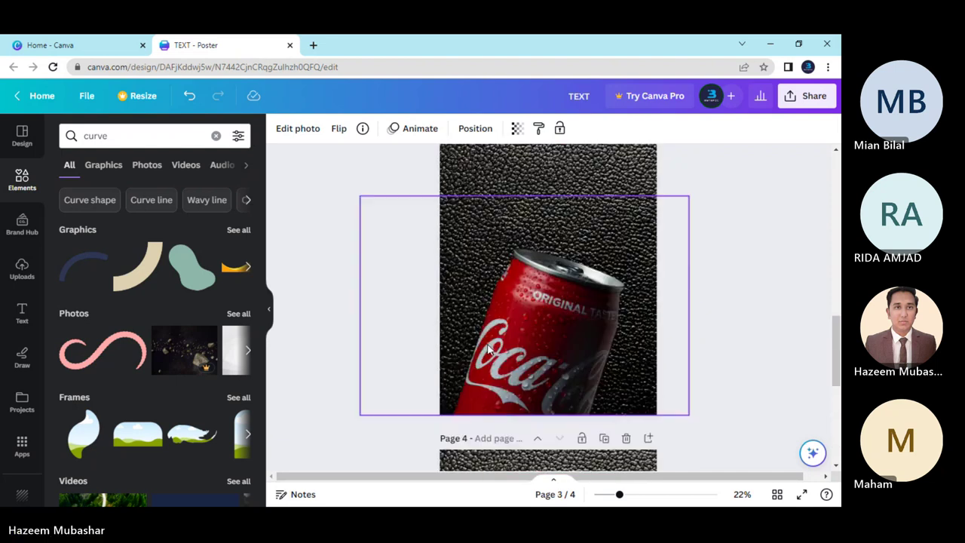
scroll(500, 342, "down", 2)
left_click(494, 199)
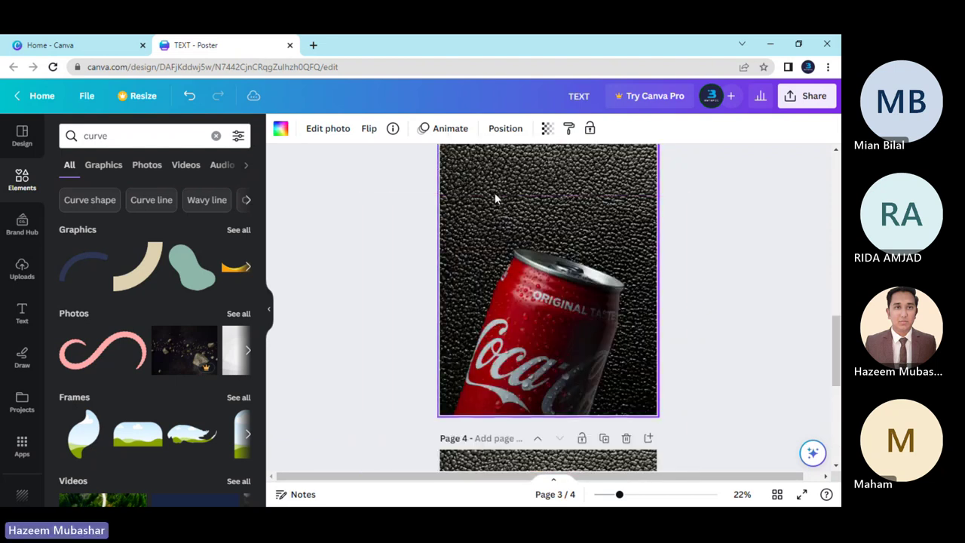
left_click(103, 353)
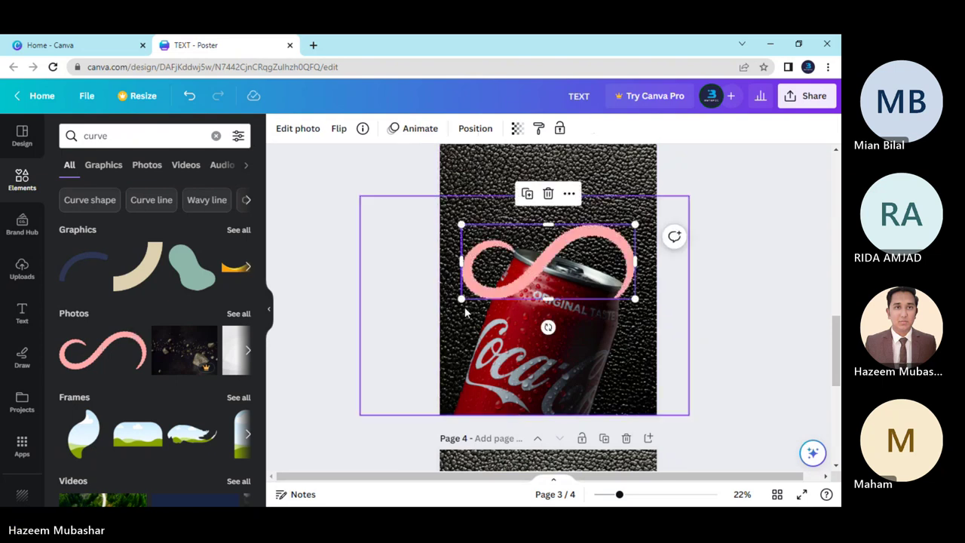
Enlarge the pink curve, move it across the can and rotate it about 22° clockwise.
left_click_drag(458, 302, 312, 416)
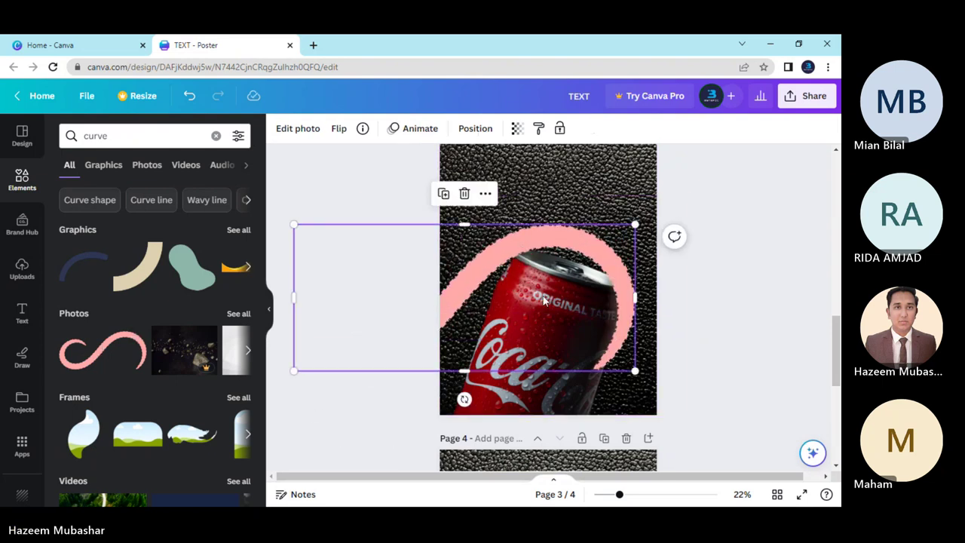
left_click_drag(550, 292, 665, 291)
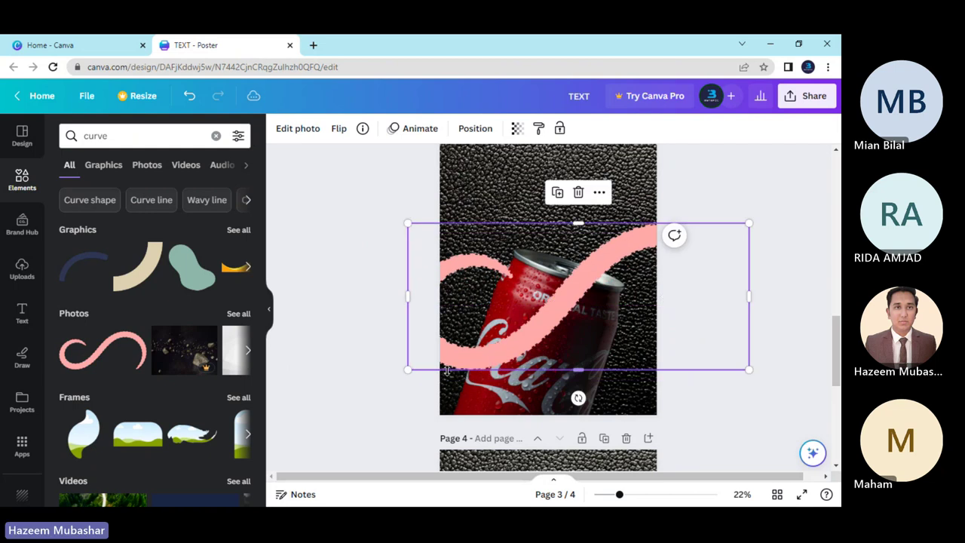
left_click_drag(409, 370, 341, 399)
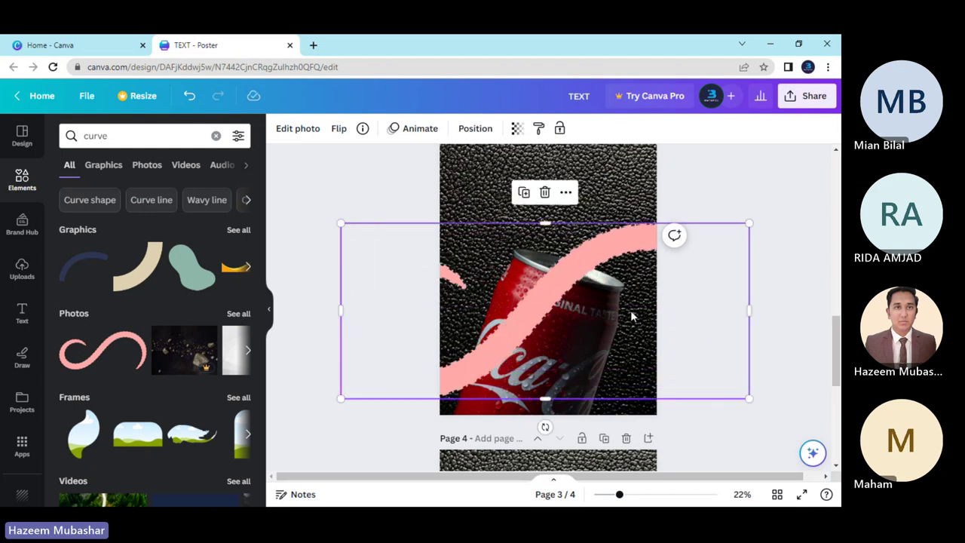
left_click_drag(631, 316, 618, 310)
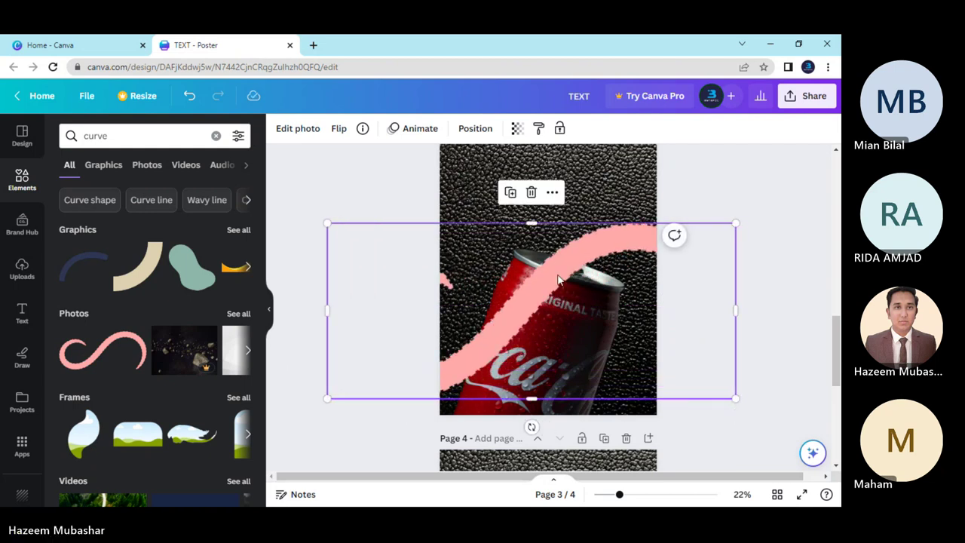
left_click_drag(531, 426, 489, 414)
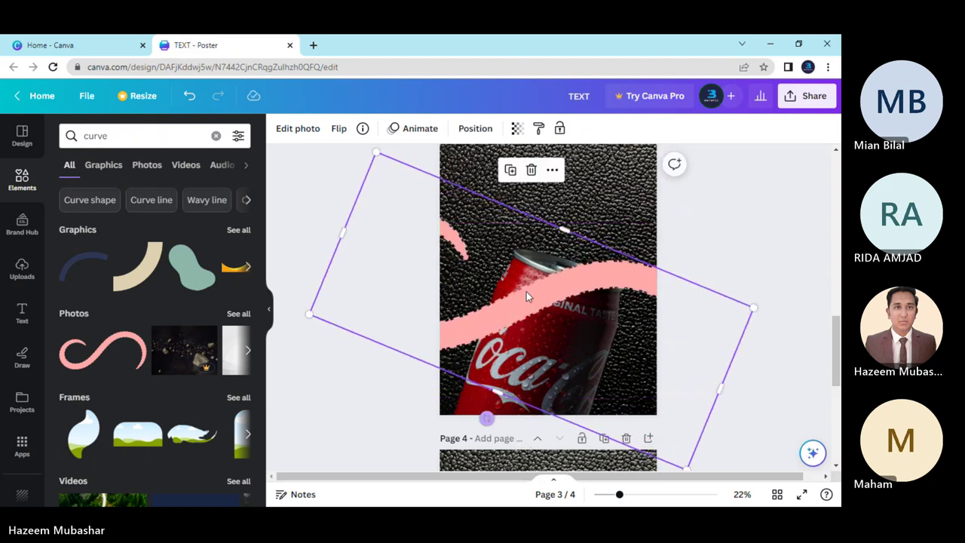
left_click_drag(545, 286, 552, 291)
left_click_drag(543, 304, 542, 309)
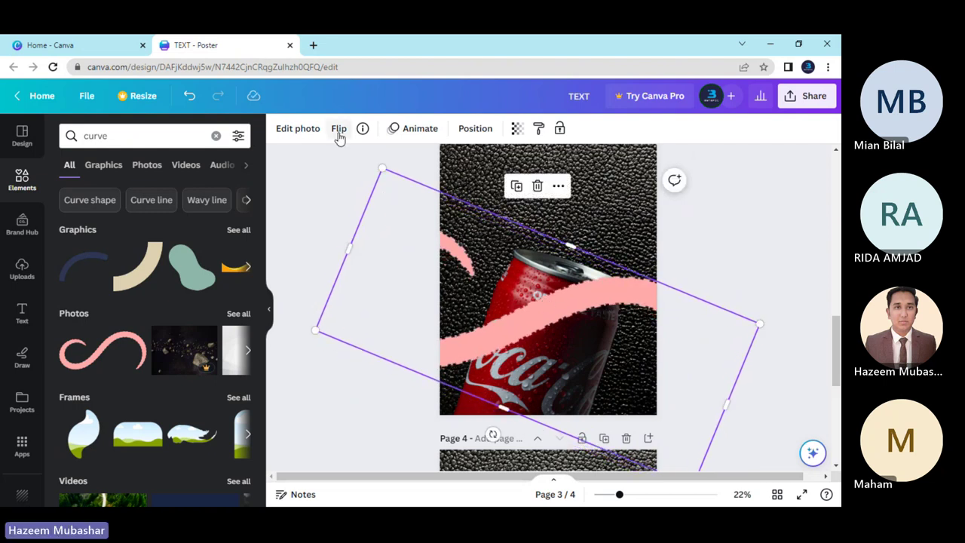
Delete the pink curve from page 3.
left_click(411, 286)
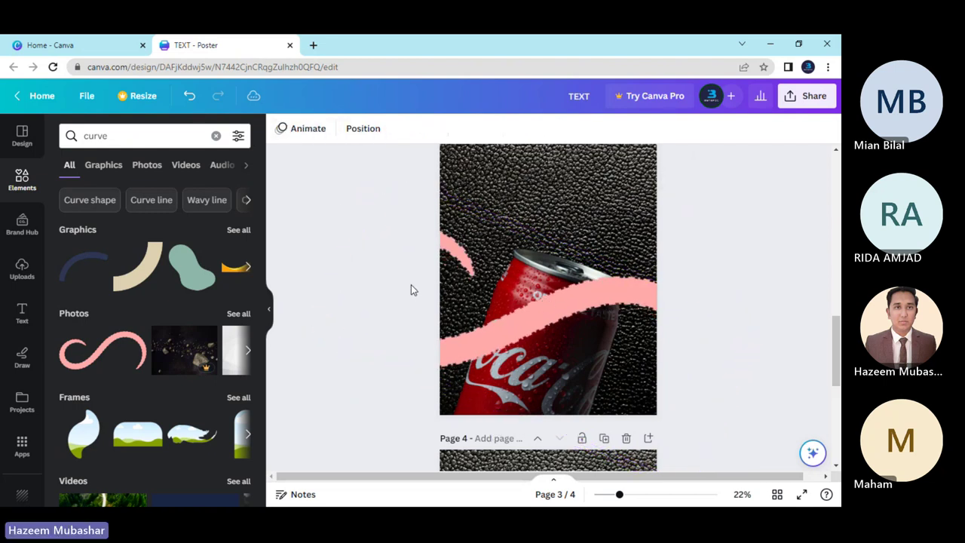
left_click(492, 305)
key("Delete")
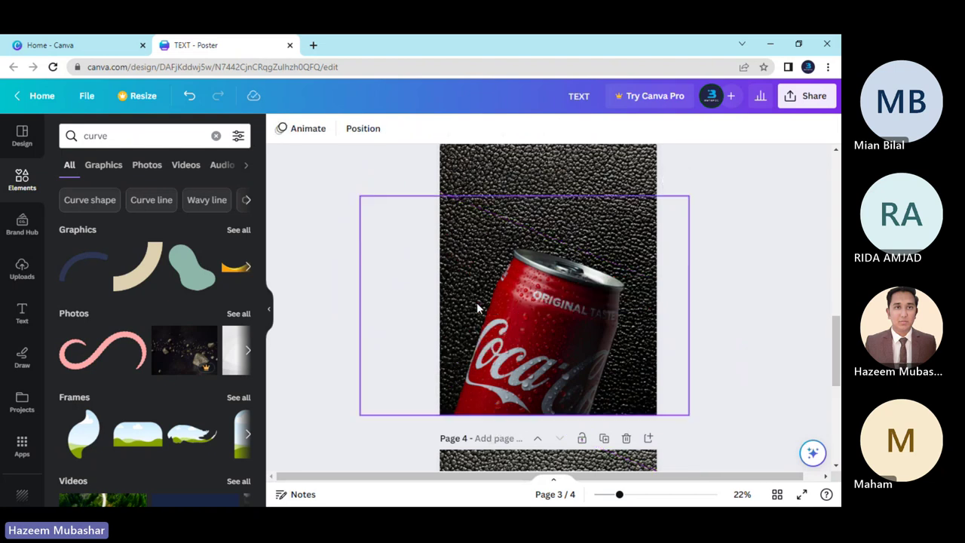
Delete the pink curve from page 4.
scroll(476, 302, "down", 4)
left_click(528, 319)
key("Delete")
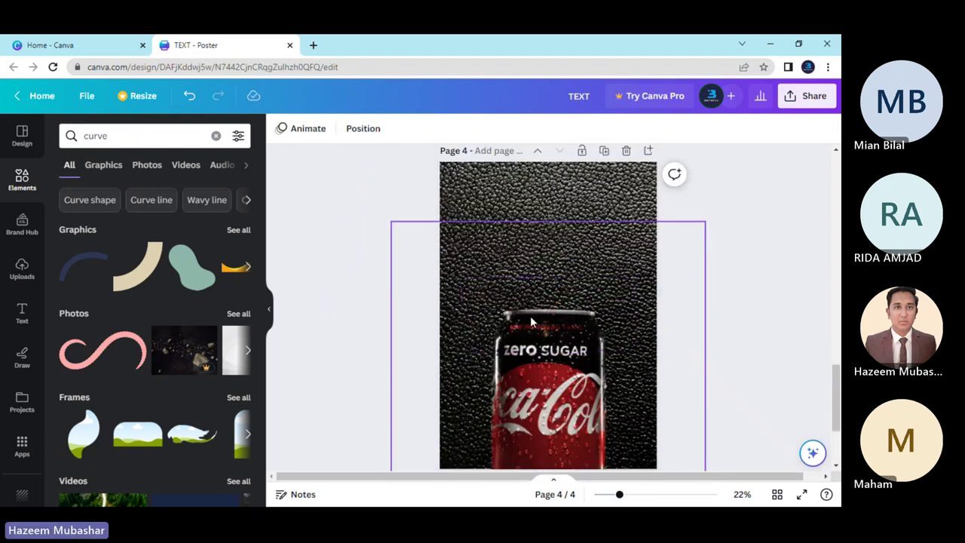
Add a curve graphic from the full curve results to page 4 and colour it dark red.
left_click(236, 230)
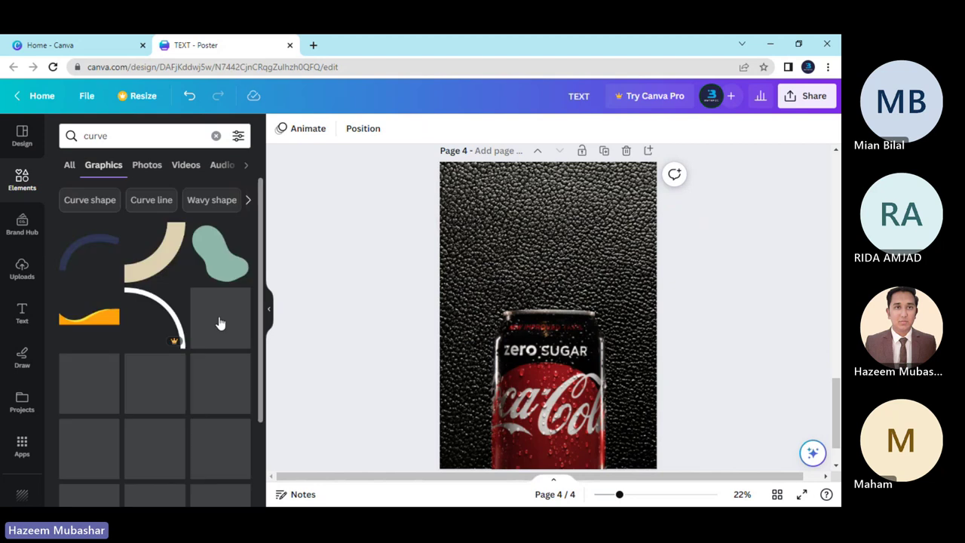
scroll(157, 469, "down", 3)
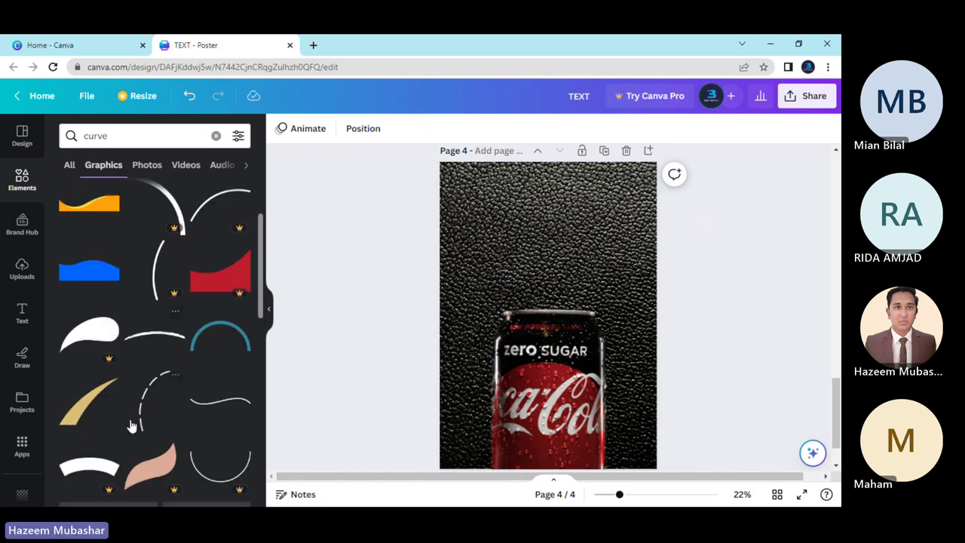
scroll(128, 422, "down", 10)
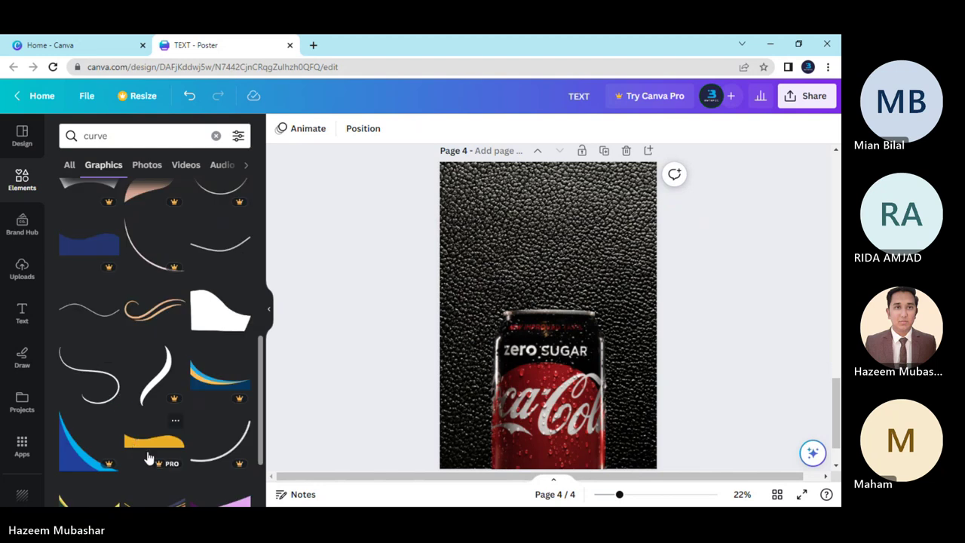
left_click(89, 386)
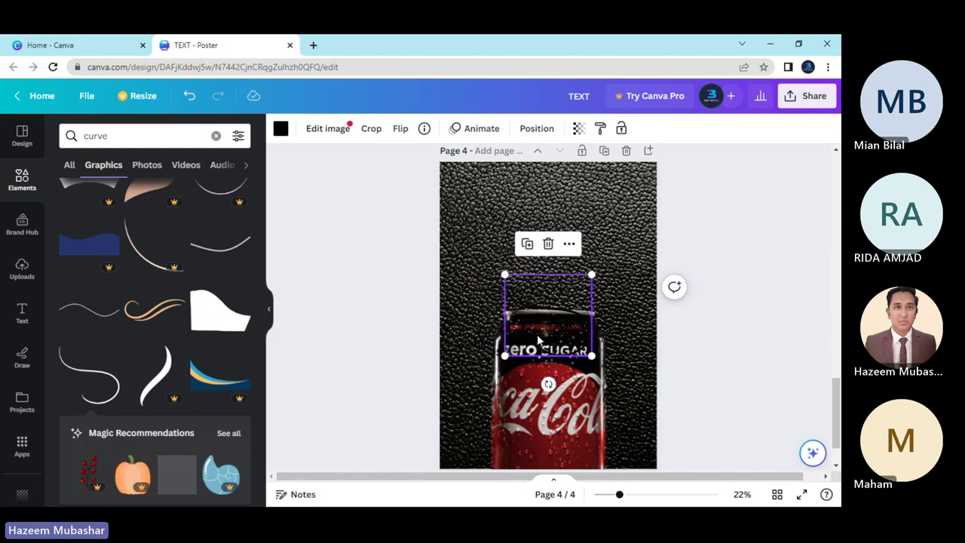
left_click(283, 129)
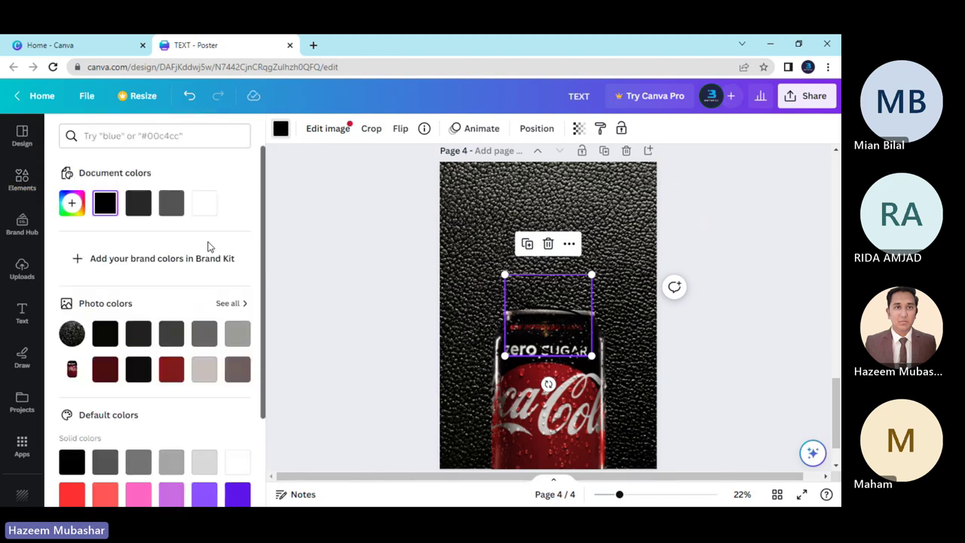
left_click(167, 374)
Add a thin curved line graphic to page 3 and make it white.
scroll(343, 377, "up", 5)
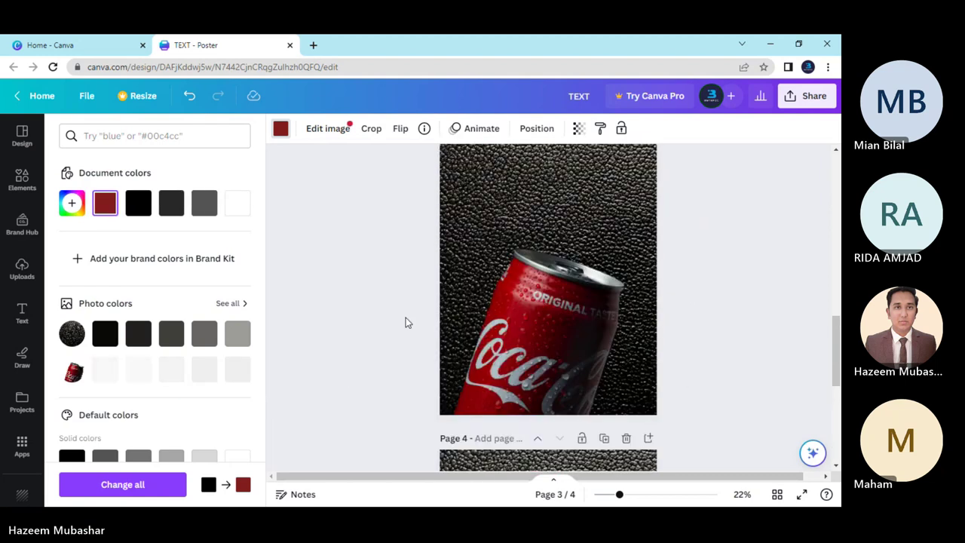
left_click(485, 212)
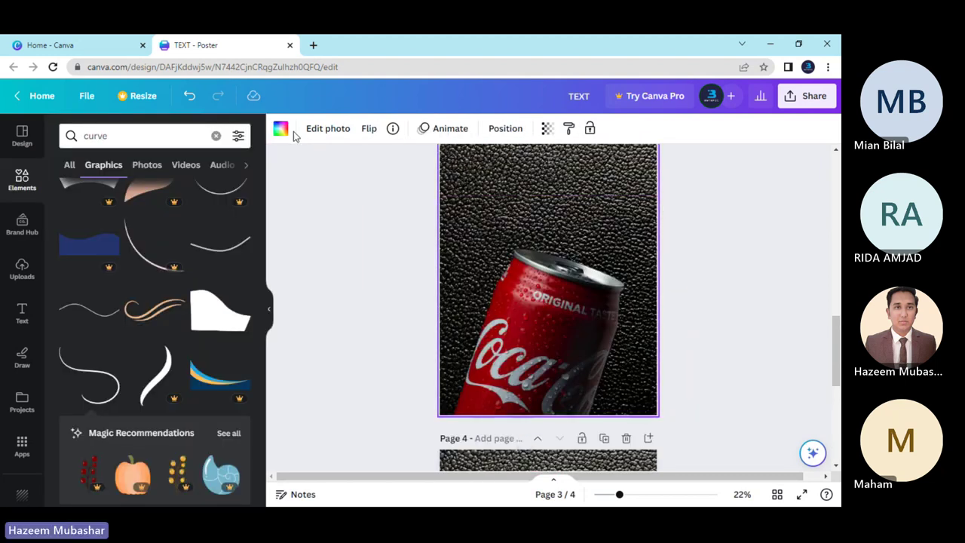
left_click(97, 366)
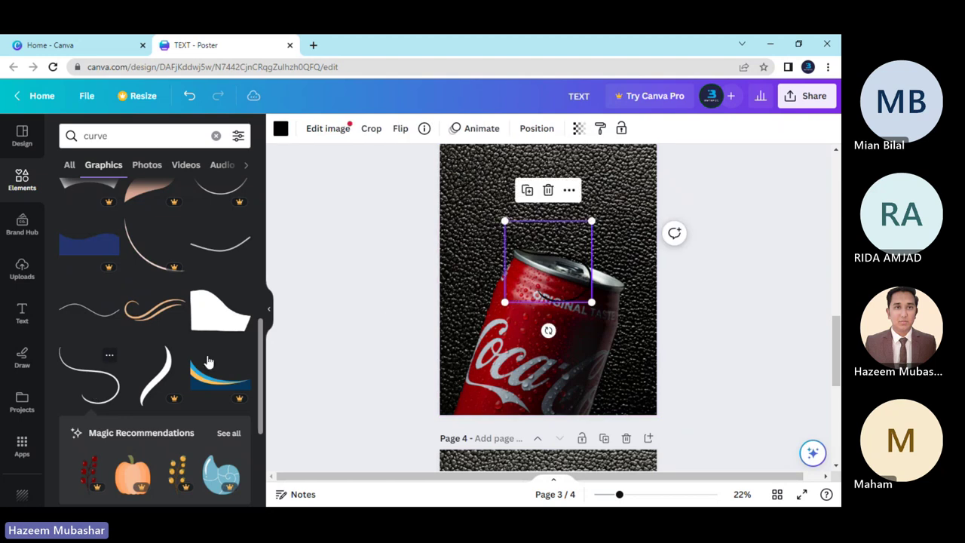
left_click(281, 130)
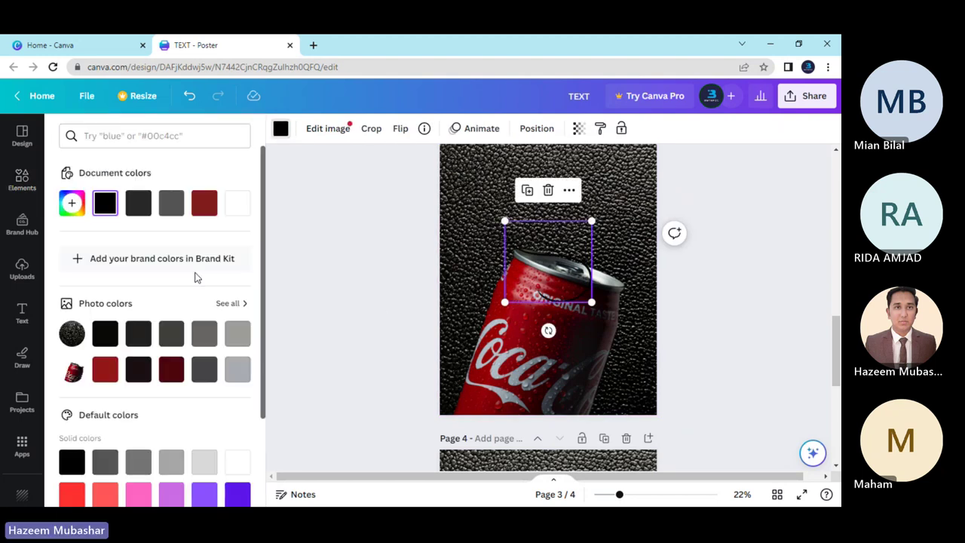
left_click(230, 209)
Enlarge and widen the white curve over the can, rotated to about 144°.
left_click(522, 286)
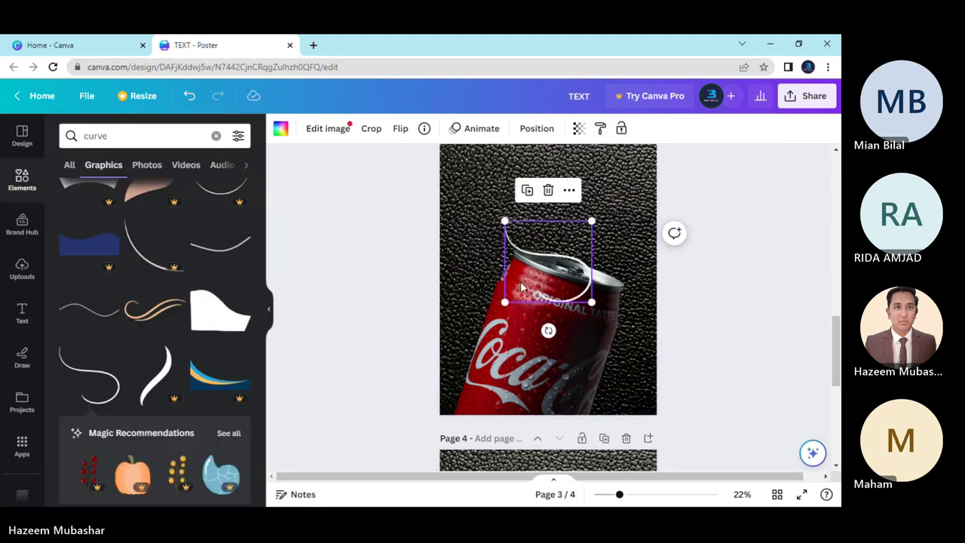
left_click_drag(502, 301, 321, 378)
left_click_drag(547, 341, 600, 302)
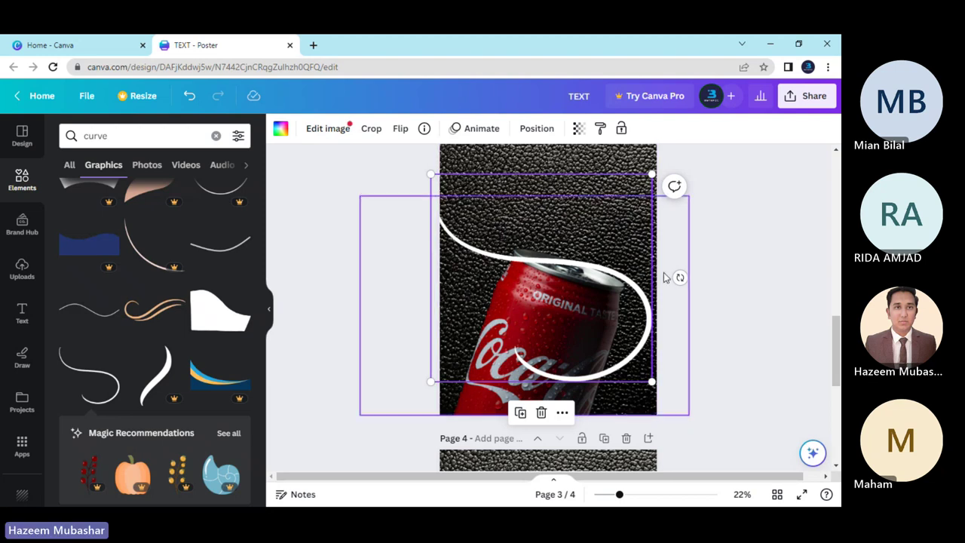
left_click_drag(679, 277, 474, 360)
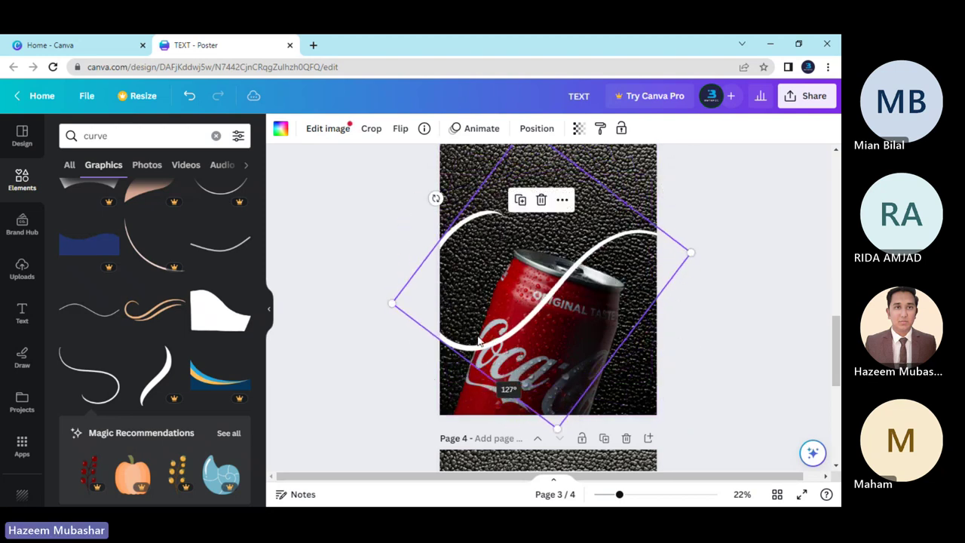
left_click_drag(480, 276, 476, 299)
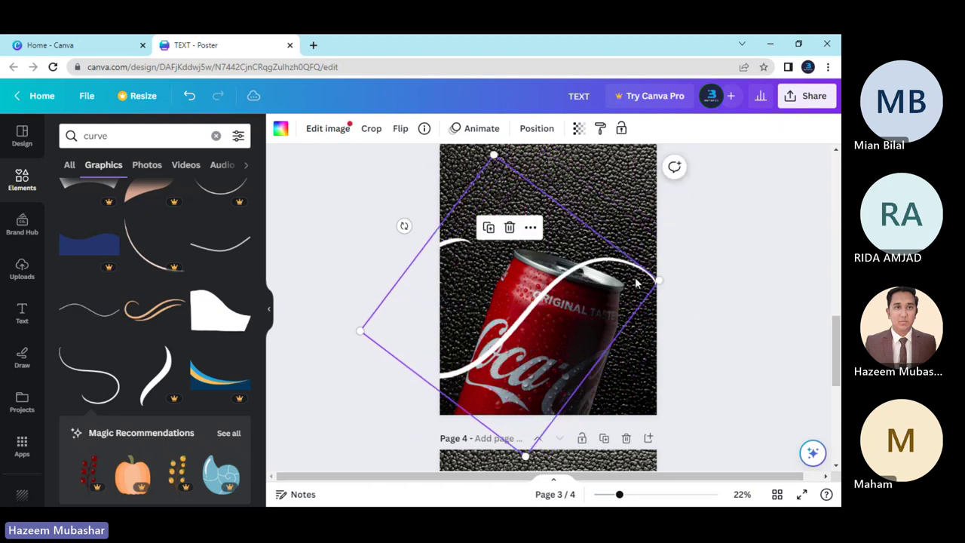
left_click_drag(662, 276, 715, 301)
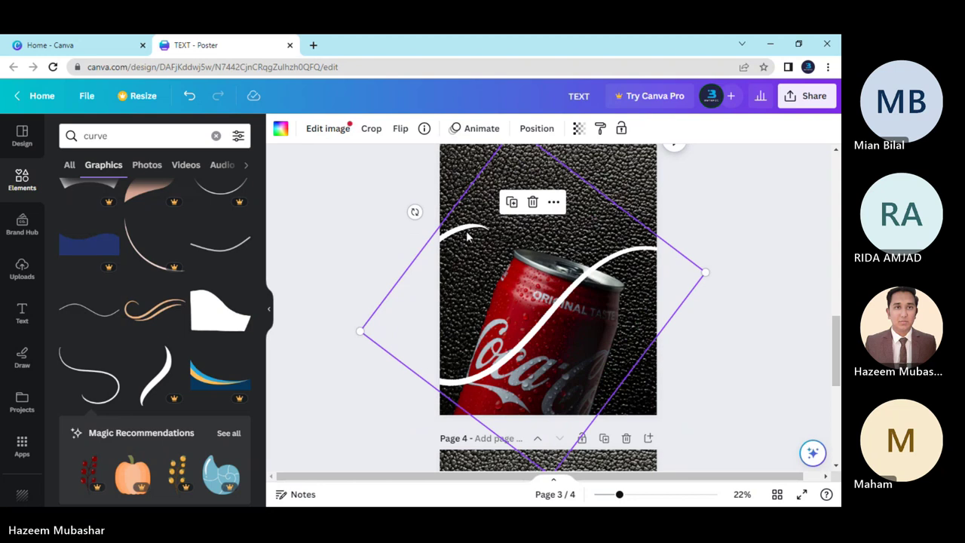
left_click_drag(414, 214, 445, 188)
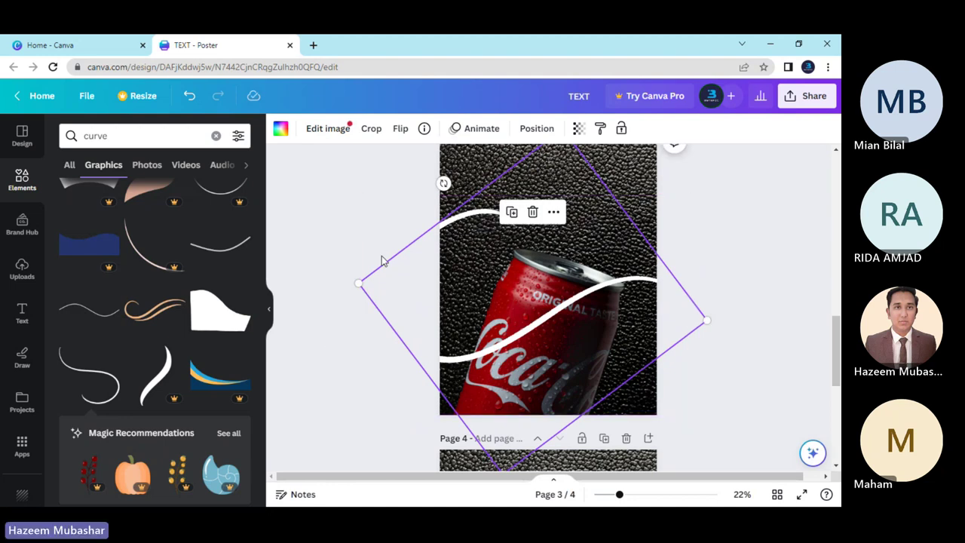
Send the white curve backward behind the can and deselect it.
right_click(467, 205)
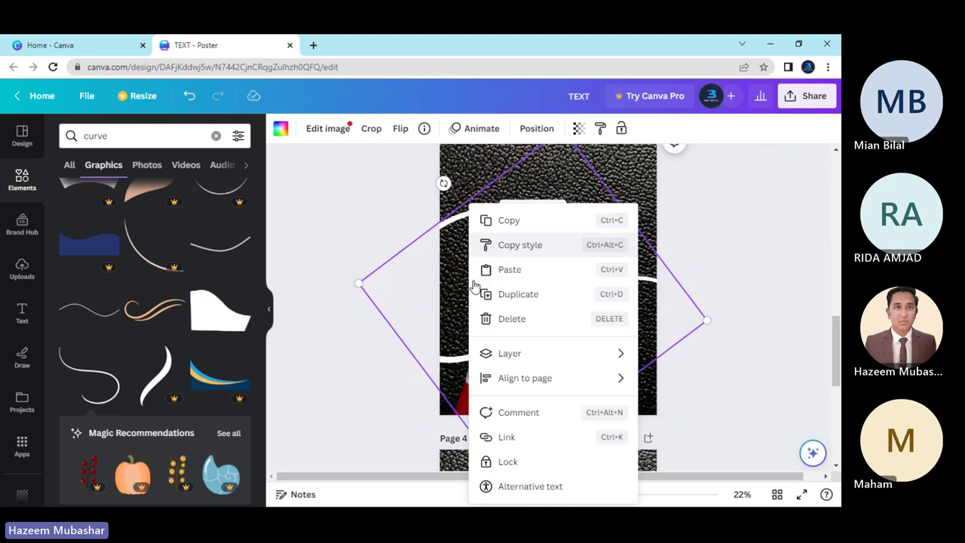
mouse_move(510, 356)
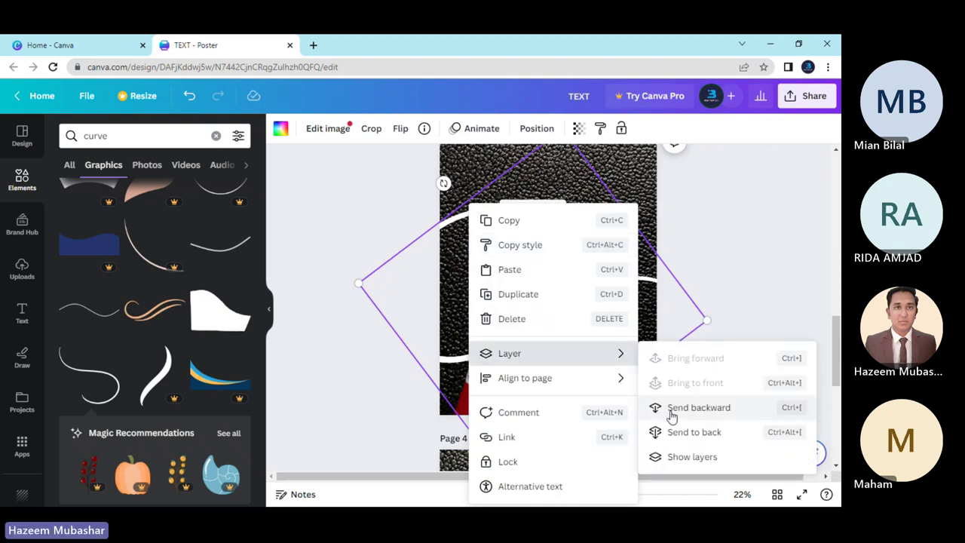
left_click(682, 431)
left_click(358, 350)
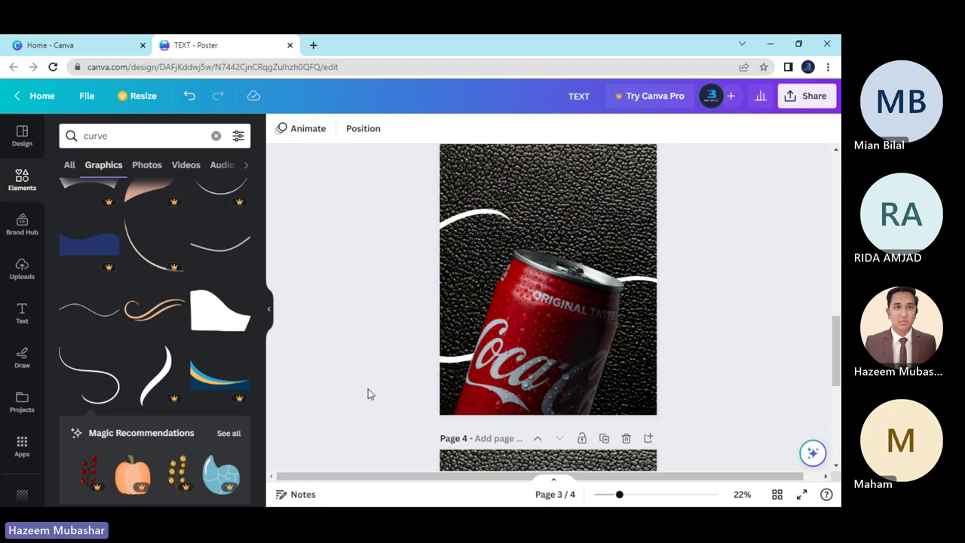
Try resizing the white curve from its top edge, then undo back to the larger rotated curve.
left_click(486, 221)
left_click_drag(522, 194, 526, 193)
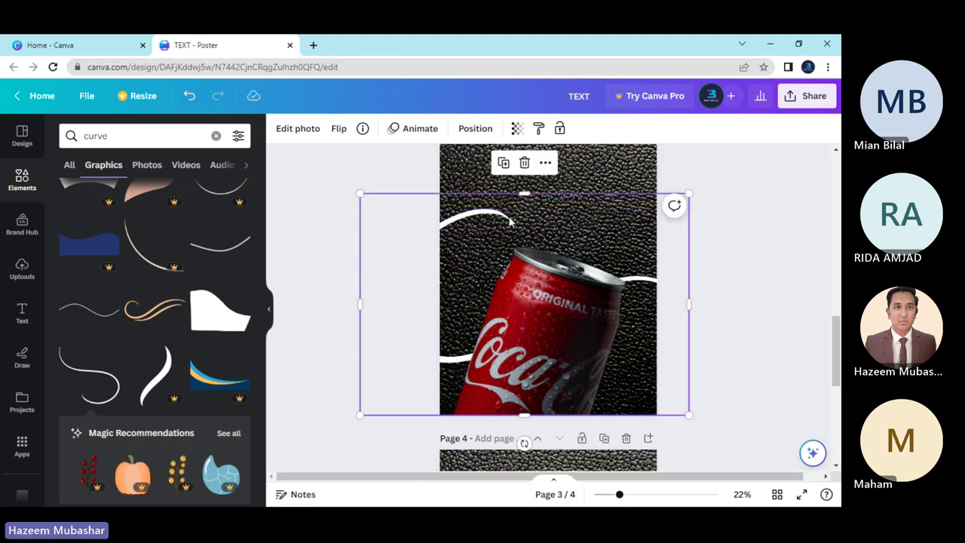
key("ctrl+z")
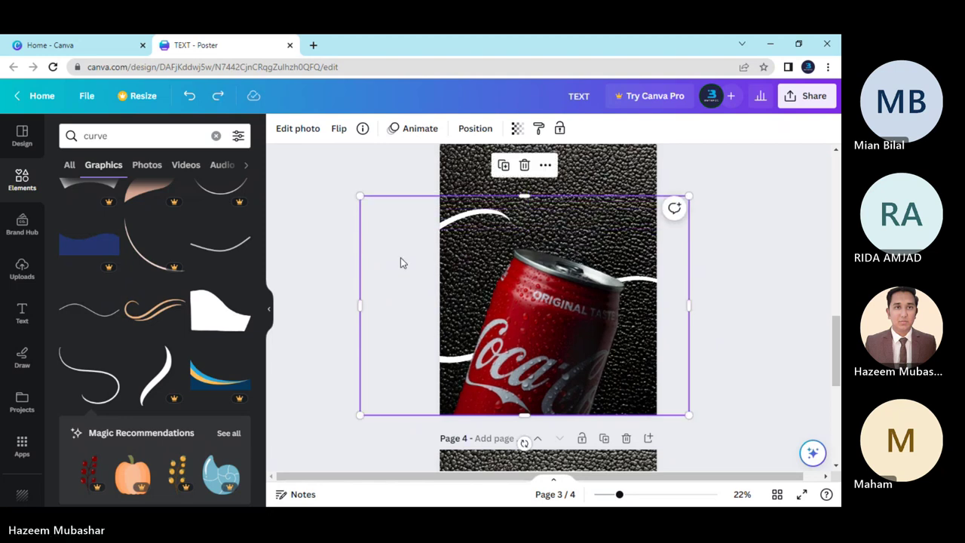
left_click(357, 293)
key("ctrl+z")
left_click(421, 278)
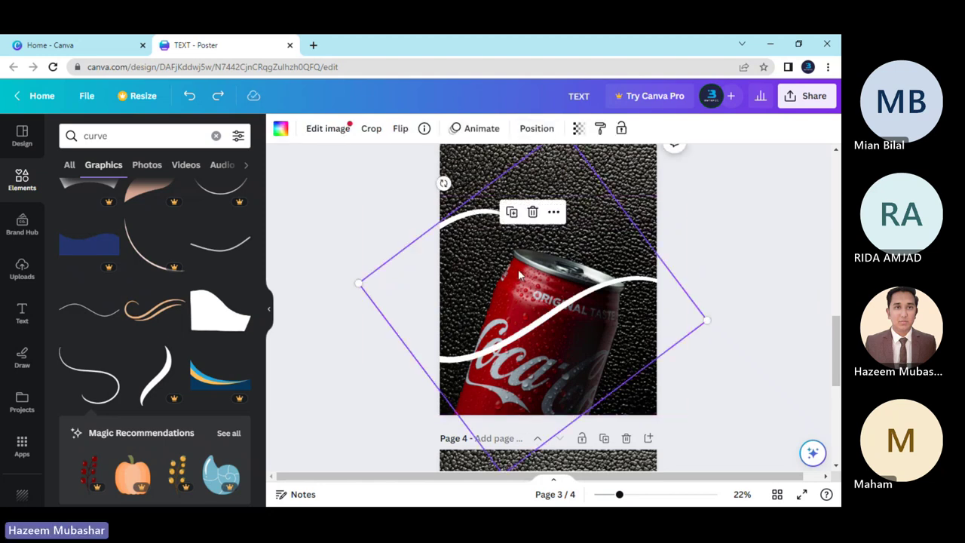
Enlarge the white curve over the Coca-Cola can and rotate it to about 152°.
left_click_drag(561, 289, 474, 303)
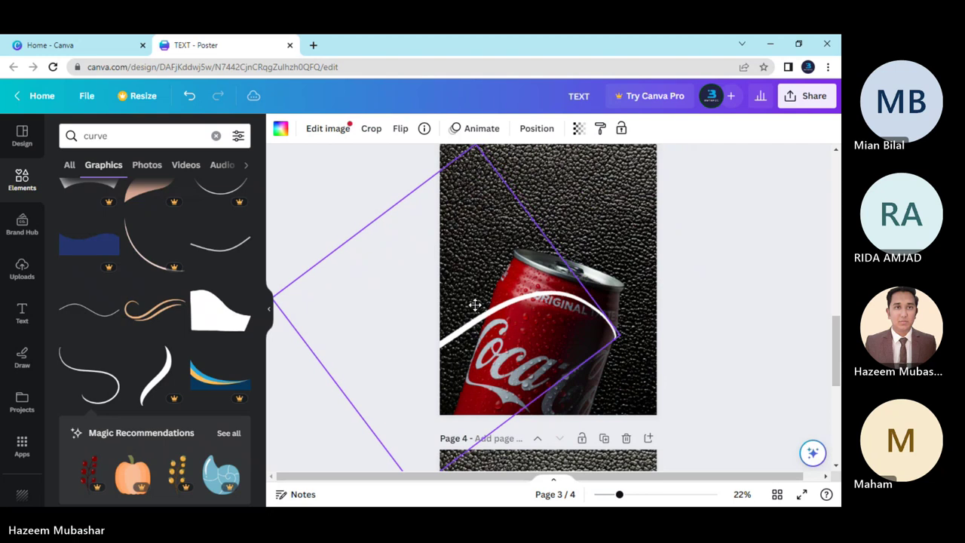
left_click_drag(616, 337, 735, 363)
left_click_drag(603, 321, 556, 323)
left_click_drag(688, 352, 726, 341)
left_click_drag(618, 312, 630, 308)
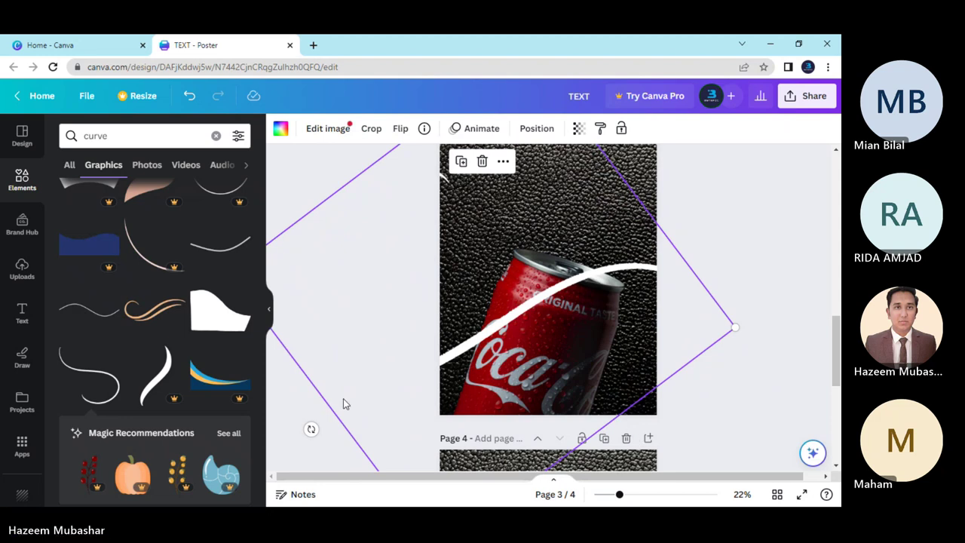
left_click_drag(311, 428, 288, 402)
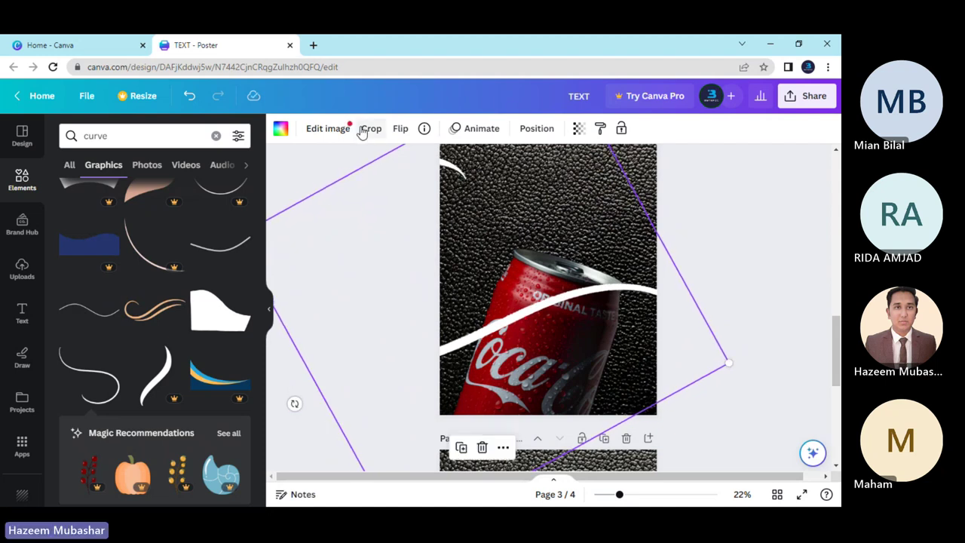
Flip the white curve vertically and horizontally, toggling each flip twice.
left_click(399, 128)
left_click(426, 184)
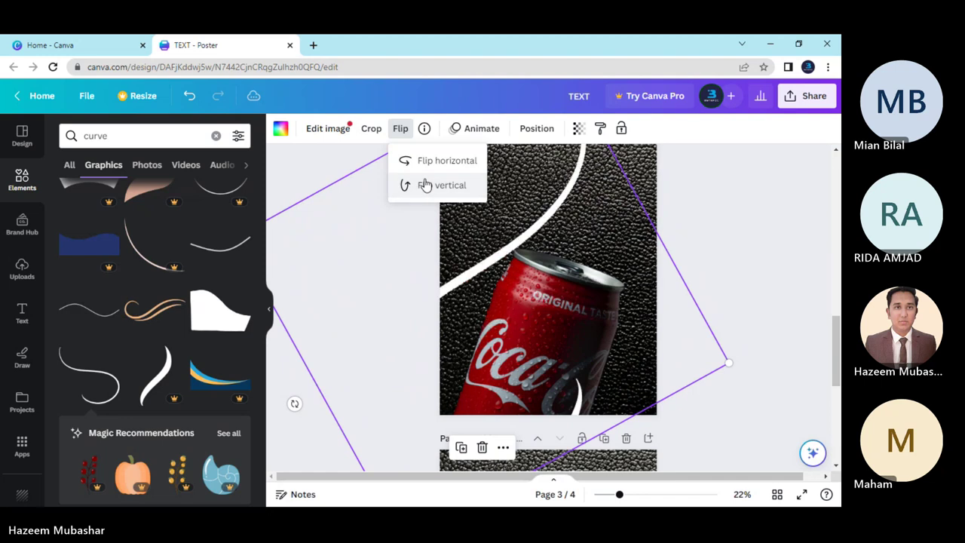
left_click(426, 185)
left_click(430, 158)
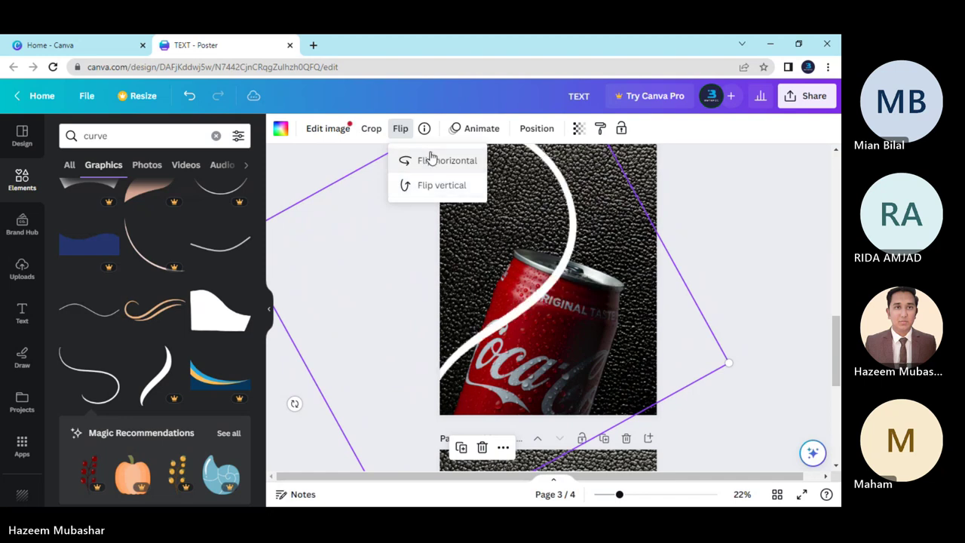
left_click(430, 158)
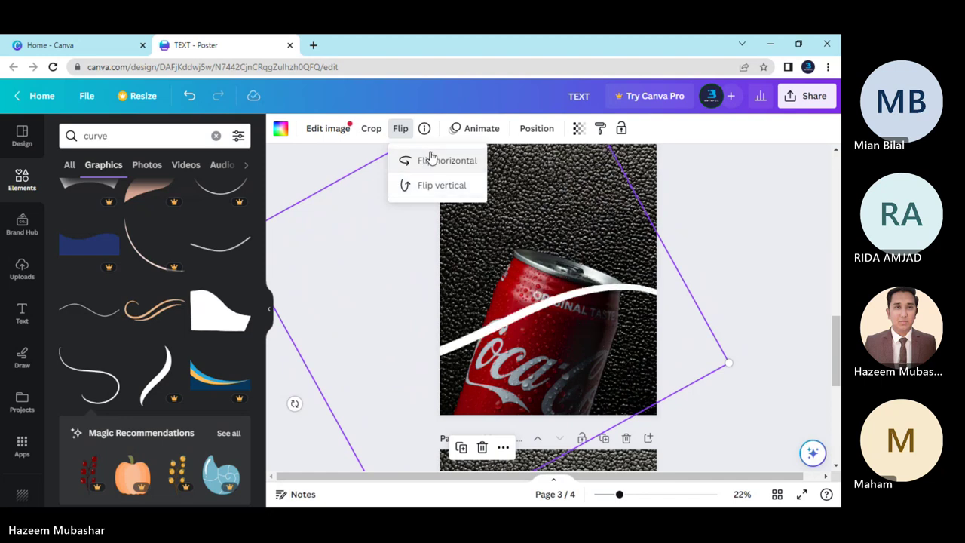
Send the white curve to back, then undo it and reselect the curve.
right_click(479, 329)
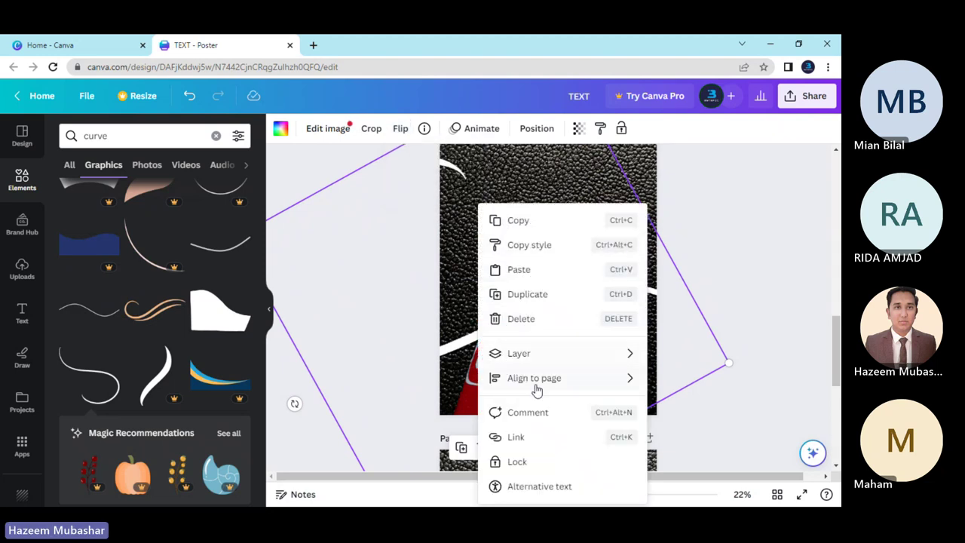
mouse_move(535, 353)
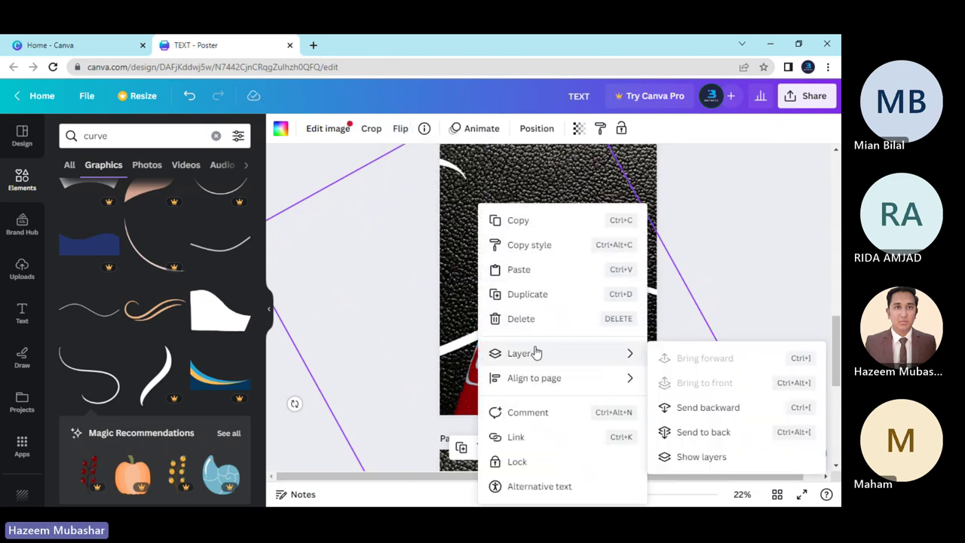
left_click(678, 433)
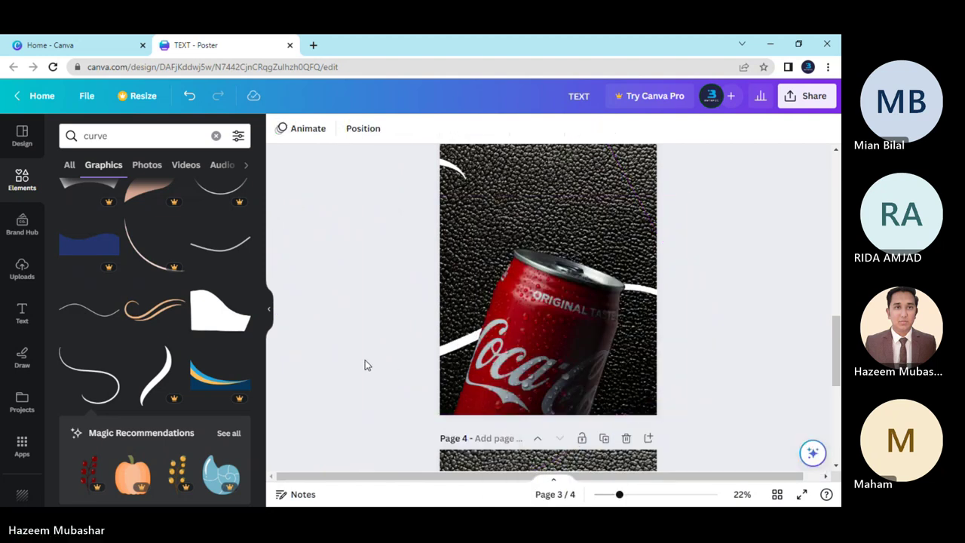
key("ctrl+z")
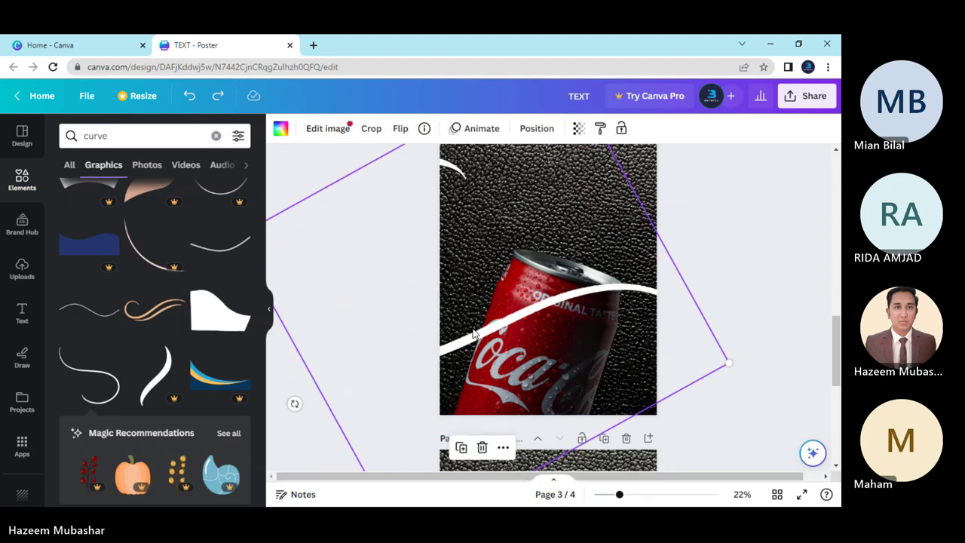
key("Escape")
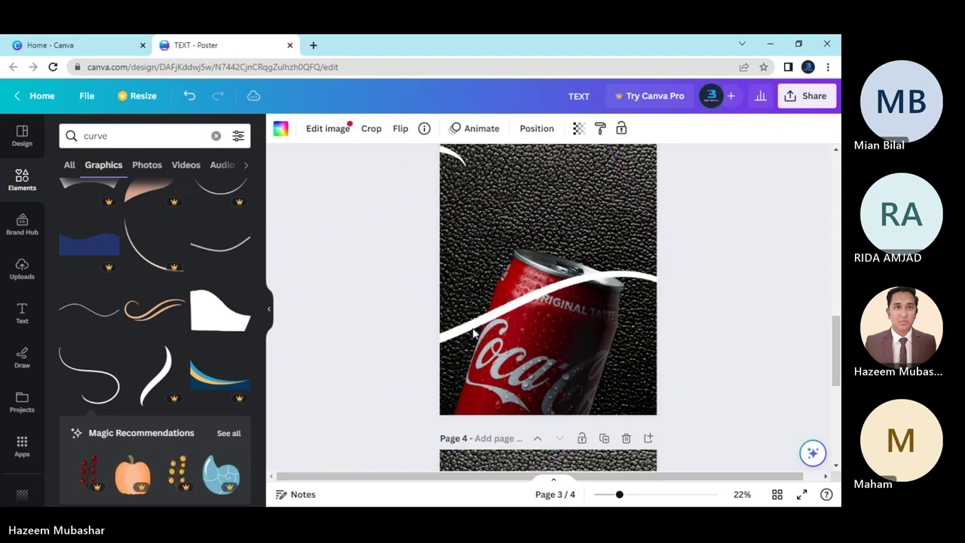
scroll(469, 323, "up", 2)
left_click(456, 285)
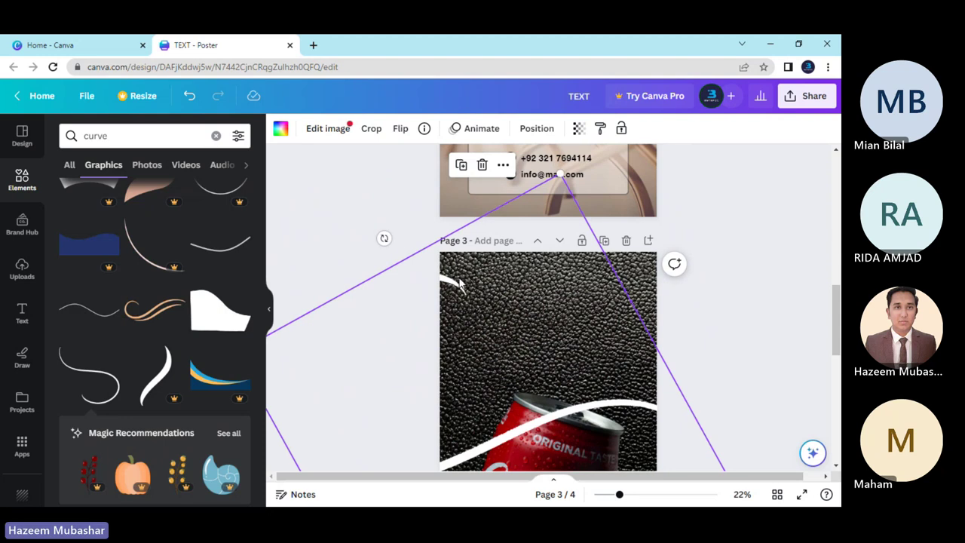
scroll(431, 329, "down", 2)
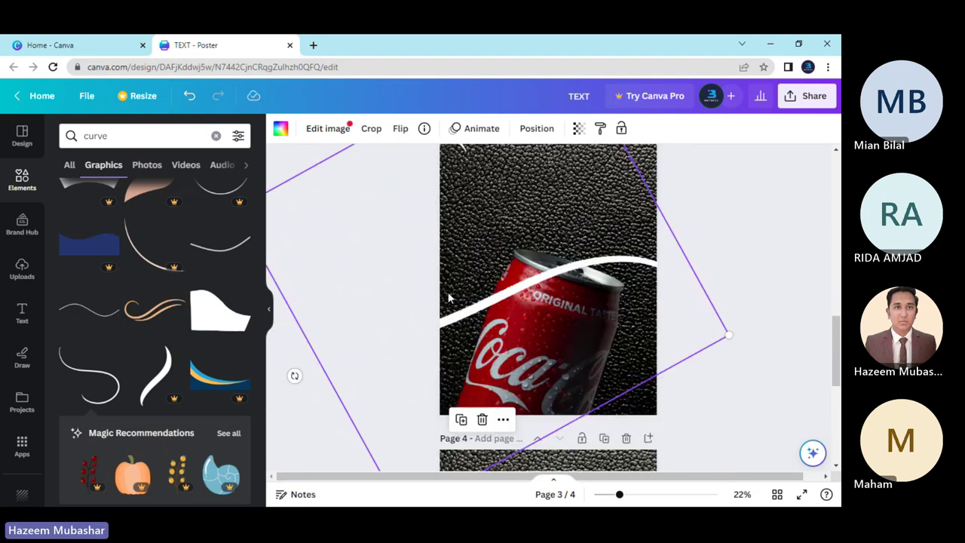
key("Escape")
Send the curve to back again, check the layering, and undo it.
left_click(449, 297)
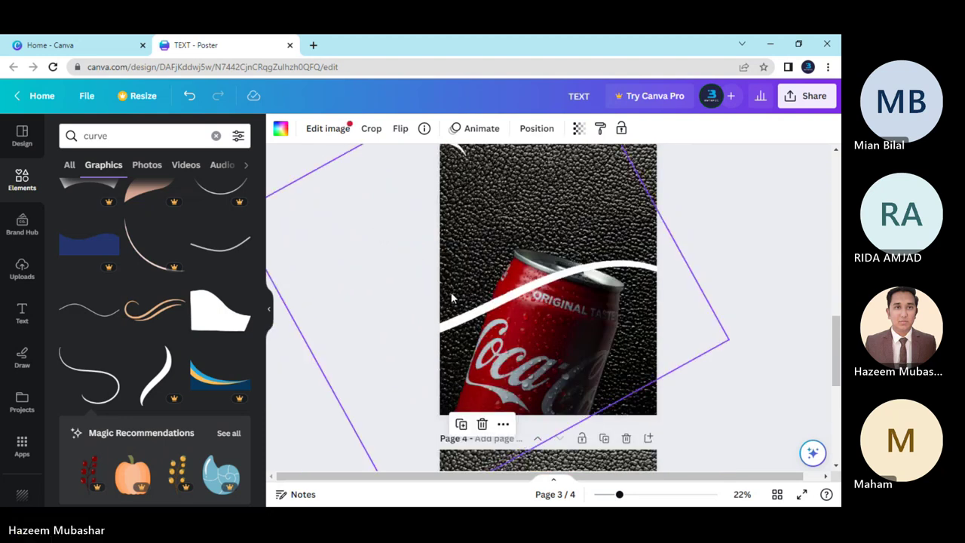
right_click(453, 299)
mouse_move(511, 353)
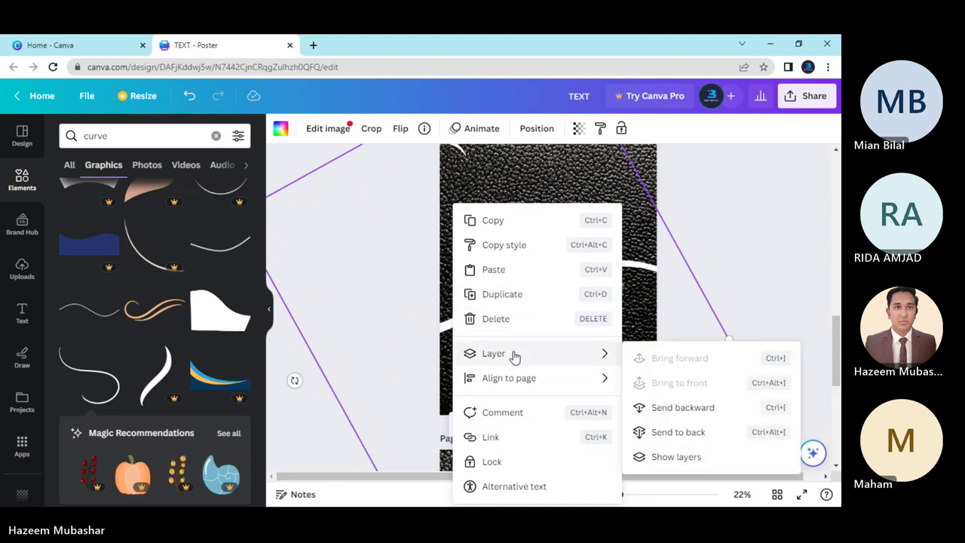
left_click(679, 432)
left_click(754, 315)
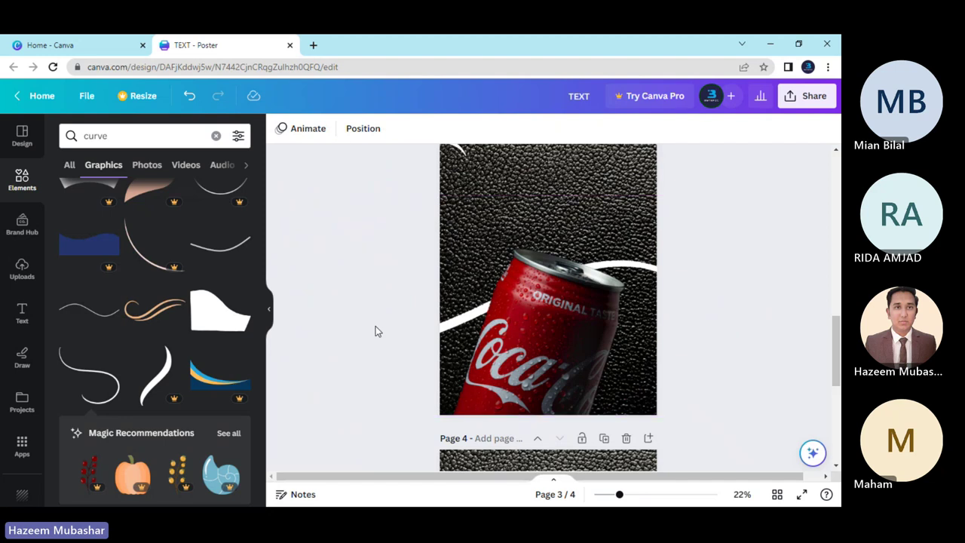
key("ctrl+z")
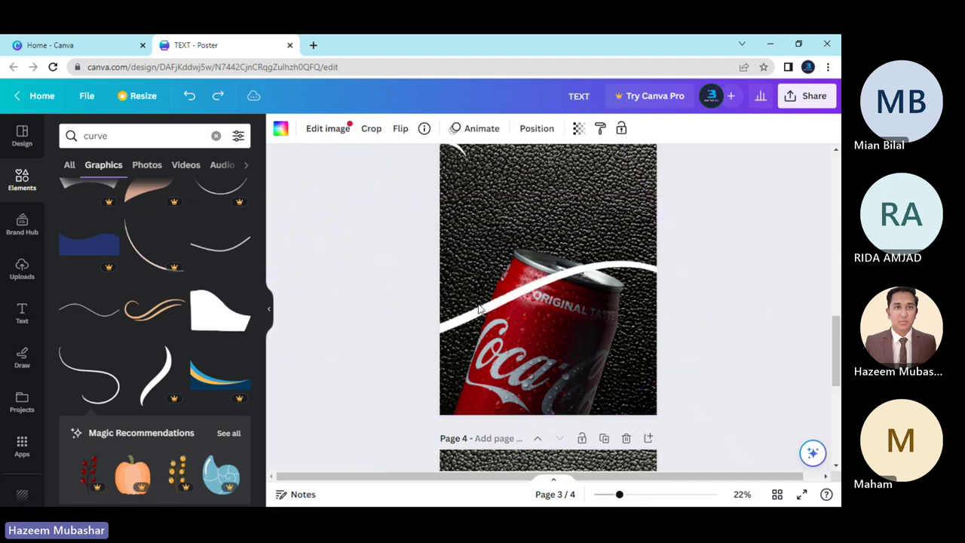
Nudge the curve down and send it behind the Coca-Cola can for good.
key("Down")
key("Down")
key("Down")
key("Down")
key("Down")
key("Down")
key("Down")
key("Down")
key("Down")
key("Down")
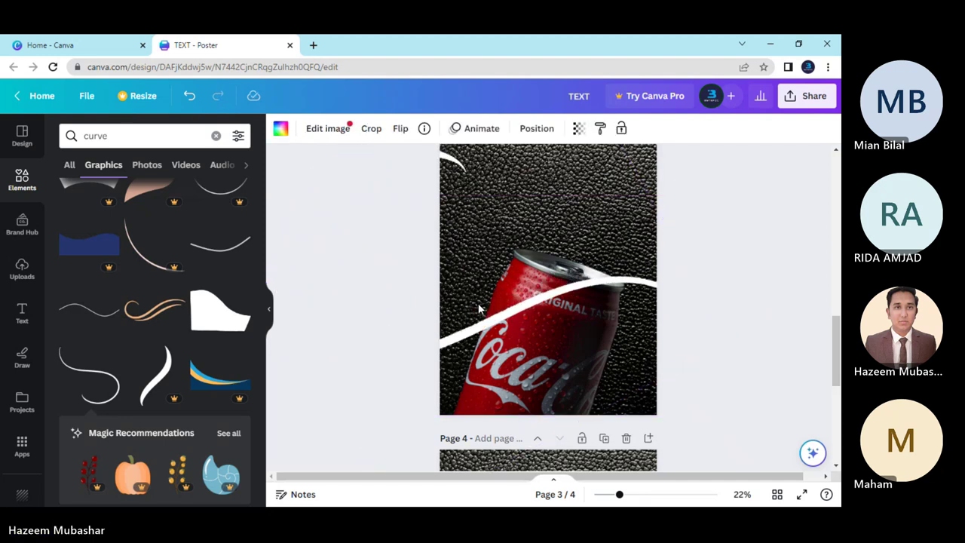
right_click(487, 312)
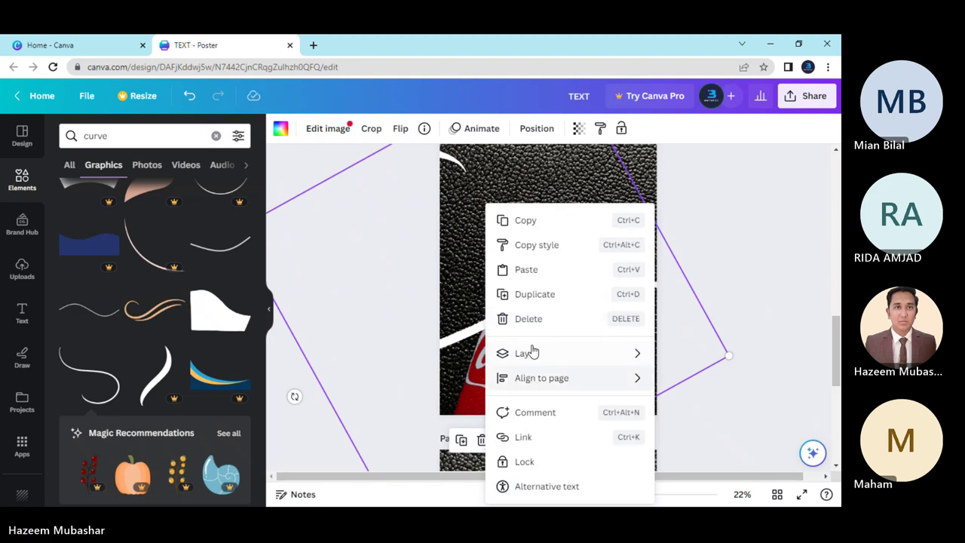
mouse_move(532, 351)
left_click(709, 432)
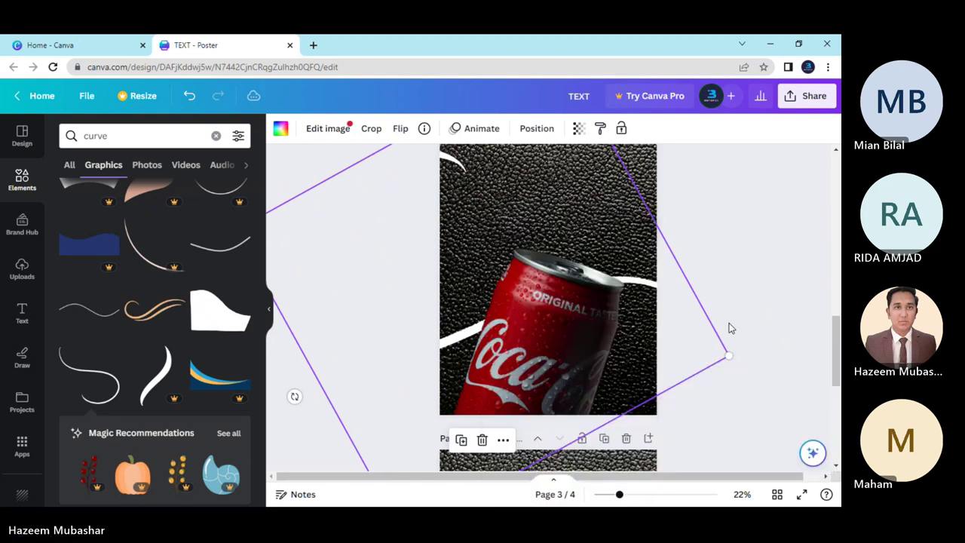
left_click(659, 333)
Move the can photo up slightly and enlarge it a little from its corner.
left_click_drag(529, 306, 532, 292)
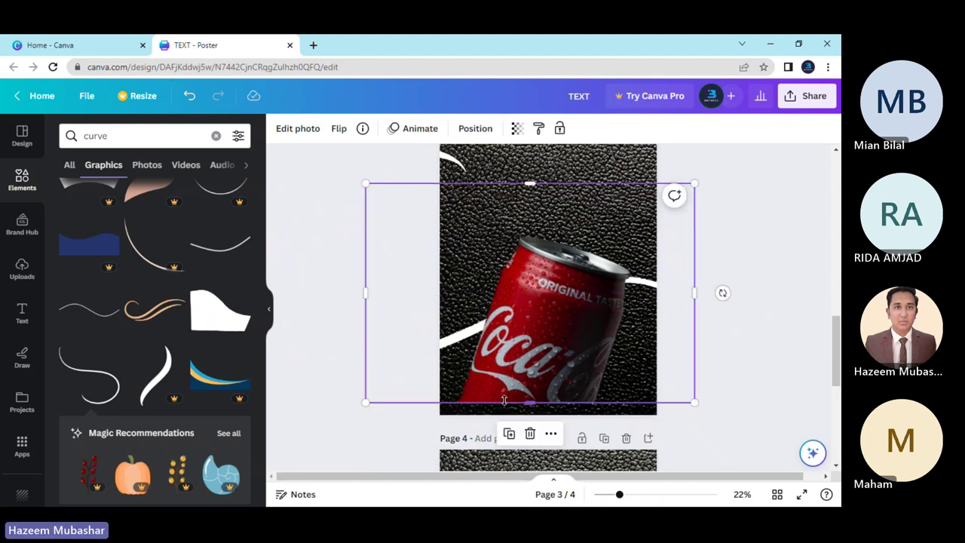
left_click_drag(364, 405, 362, 415)
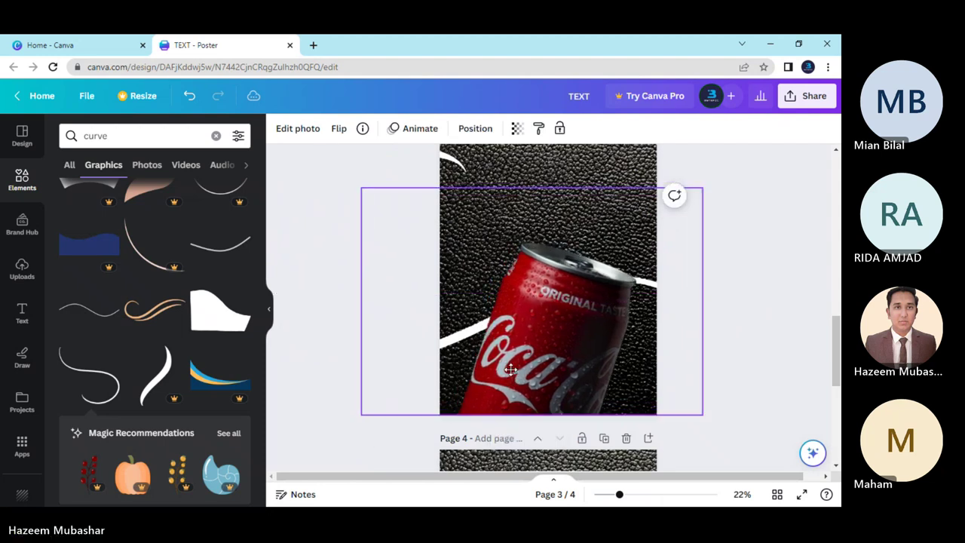
left_click_drag(511, 370, 509, 370)
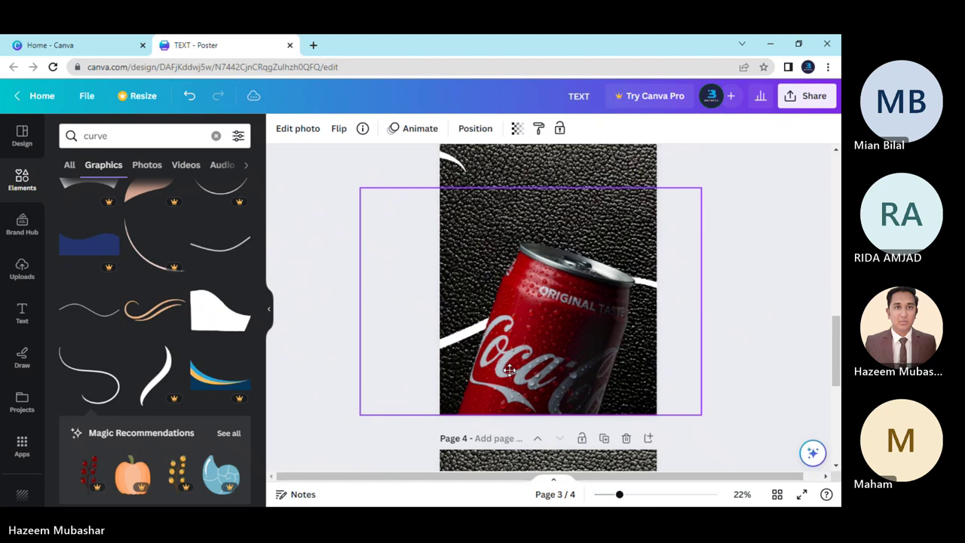
left_click(711, 402)
scroll(597, 355, "up", 3)
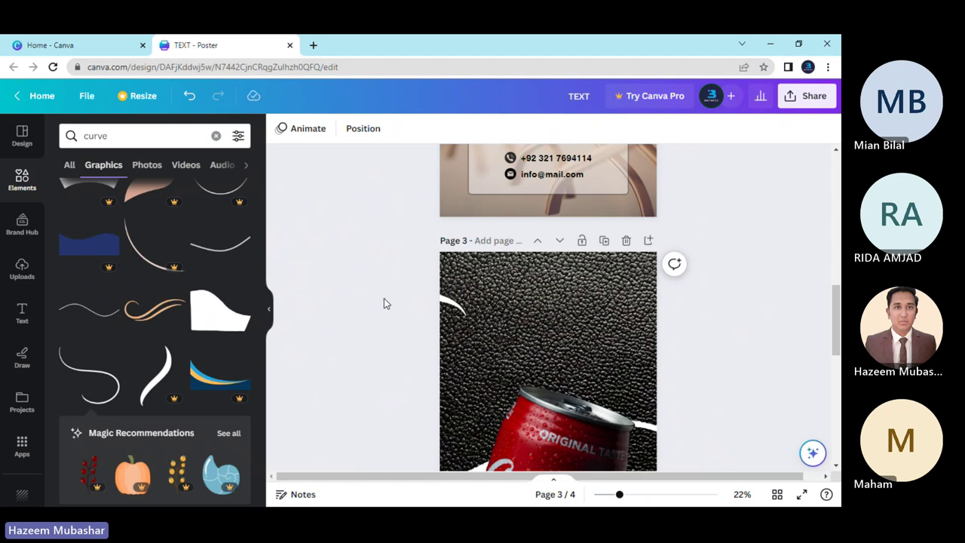
scroll(383, 309, "down", 3)
scroll(383, 324, "up", 2)
scroll(383, 324, "down", 2)
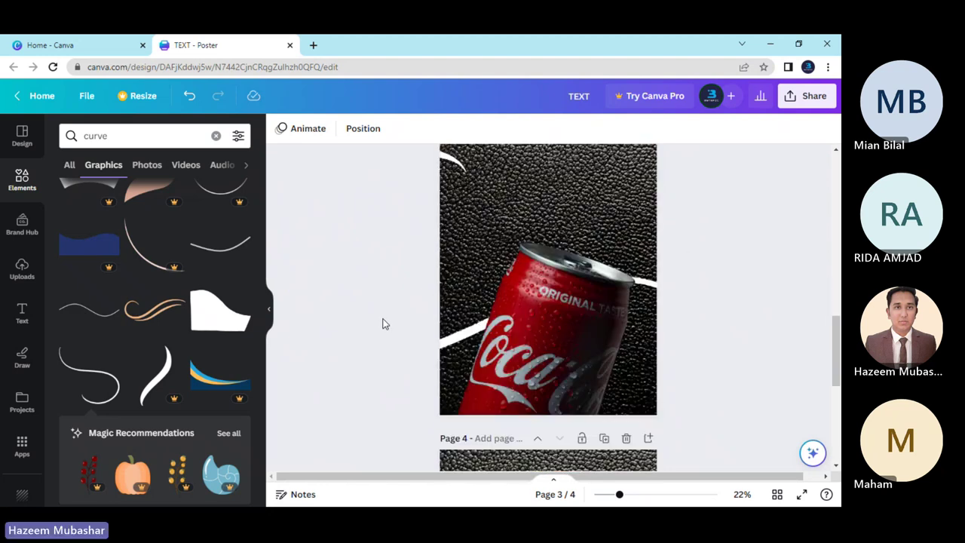
Shrink the can photo slightly, shift it right, then select and deselect the white curve.
left_click(382, 324)
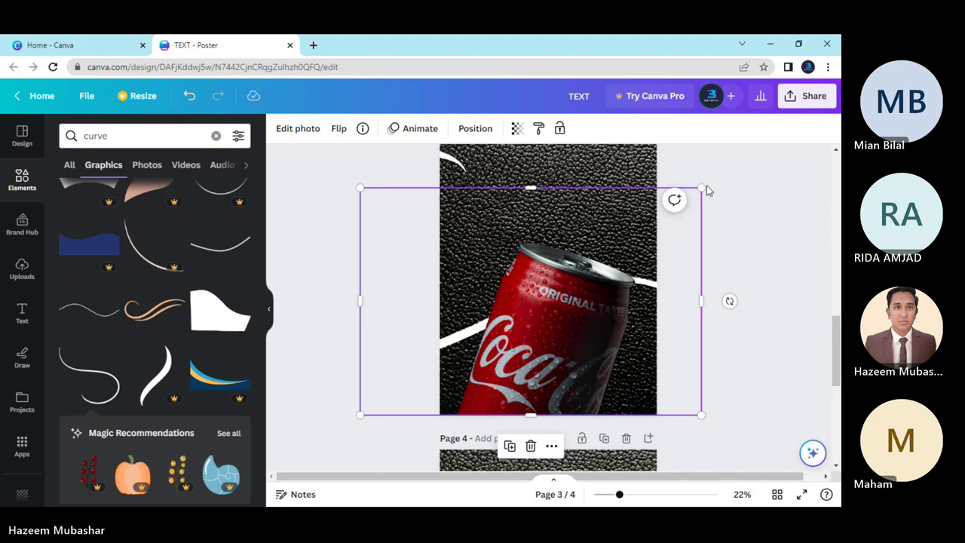
left_click_drag(706, 192, 683, 201)
left_click_drag(607, 295, 612, 296)
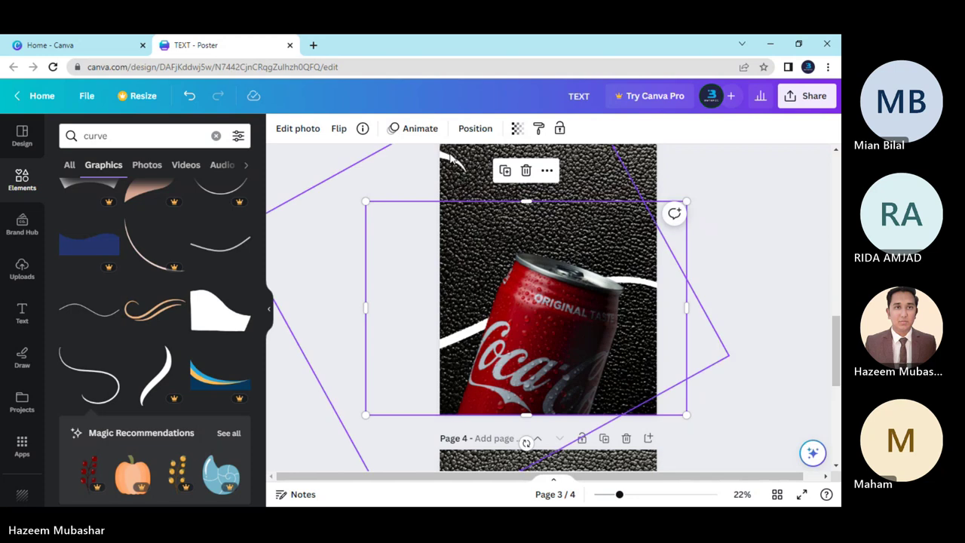
left_click(451, 158)
key("Down")
key("Down")
key("Down")
key("Down")
key("Down")
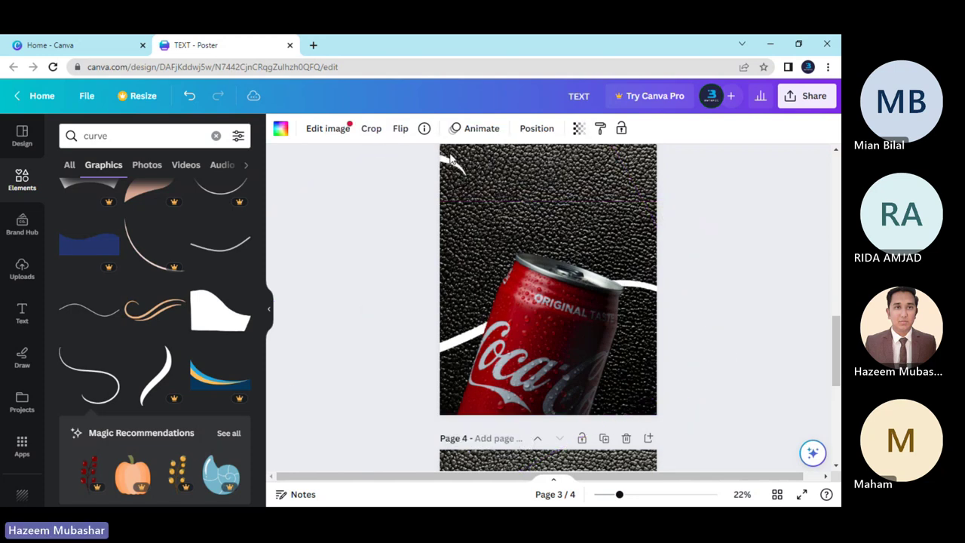
left_click(405, 183)
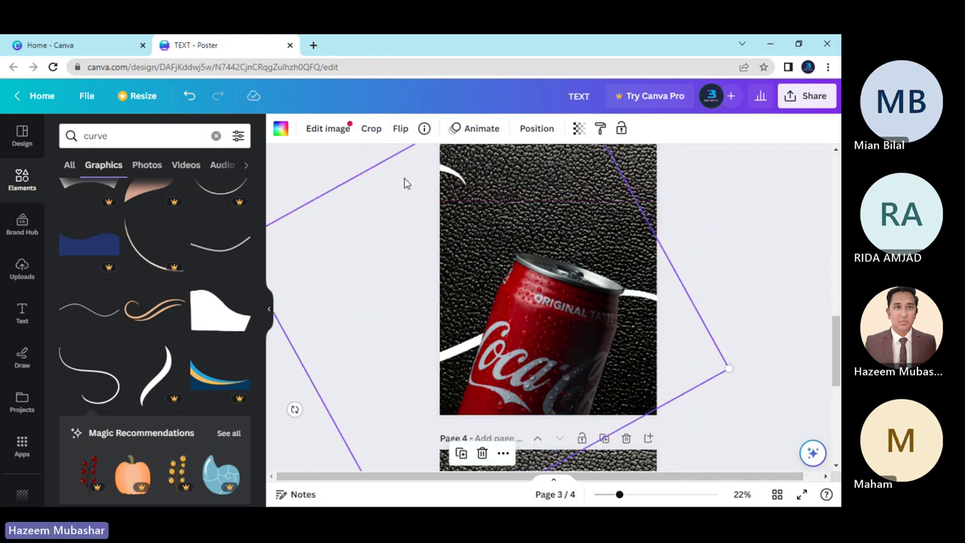
key("Escape")
Scroll the 'curve' element results and insert the thin gold curve onto page 3.
scroll(762, 314, "up", 3)
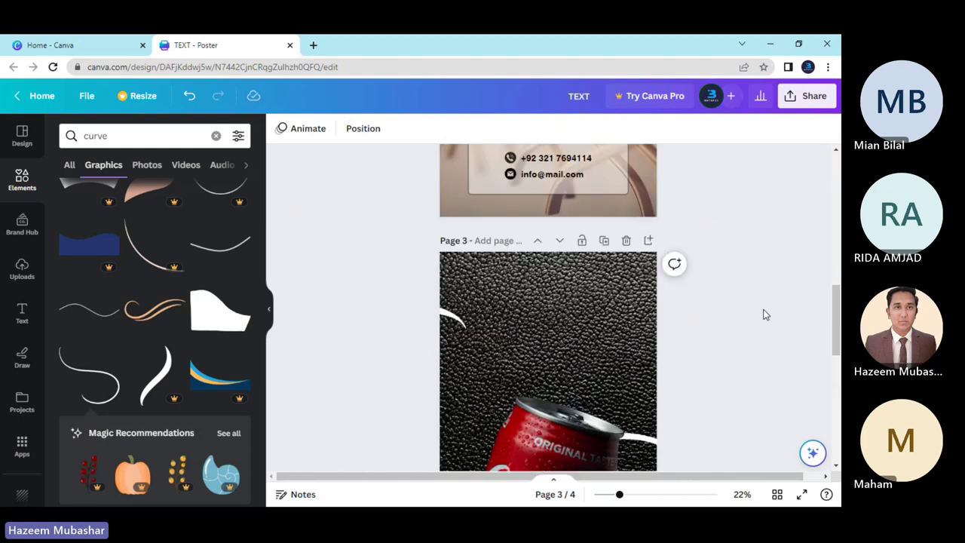
scroll(747, 317, "down", 3)
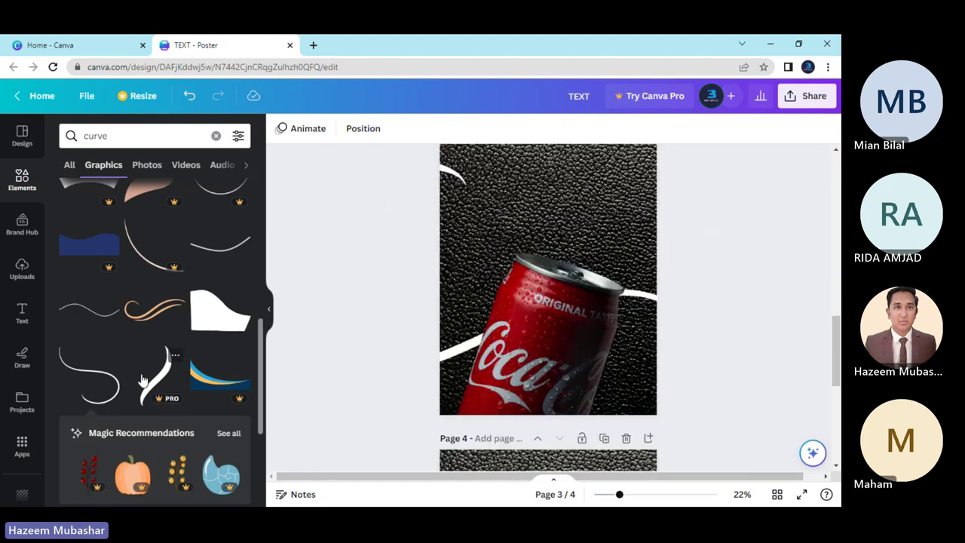
scroll(162, 399, "down", 2)
scroll(106, 383, "down", 1)
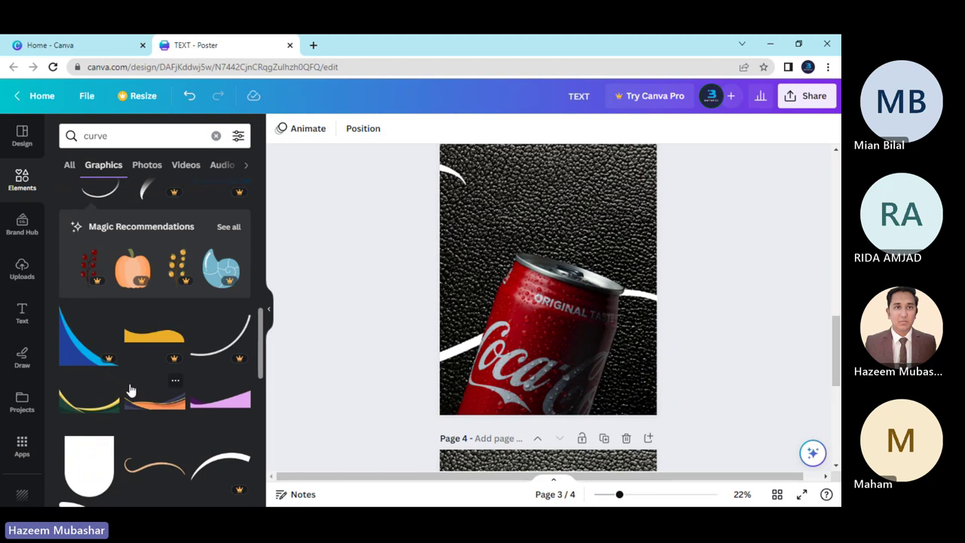
scroll(129, 390, "down", 2)
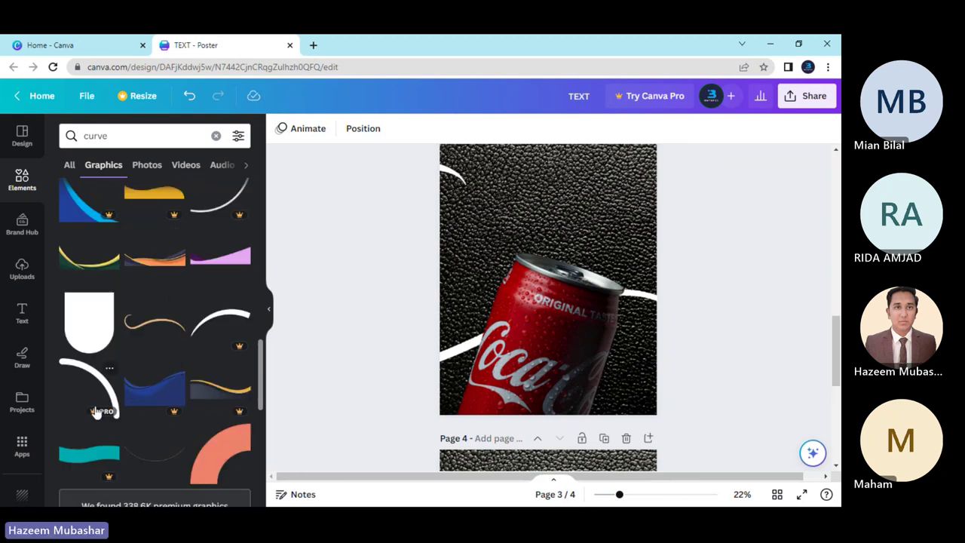
left_click(159, 328)
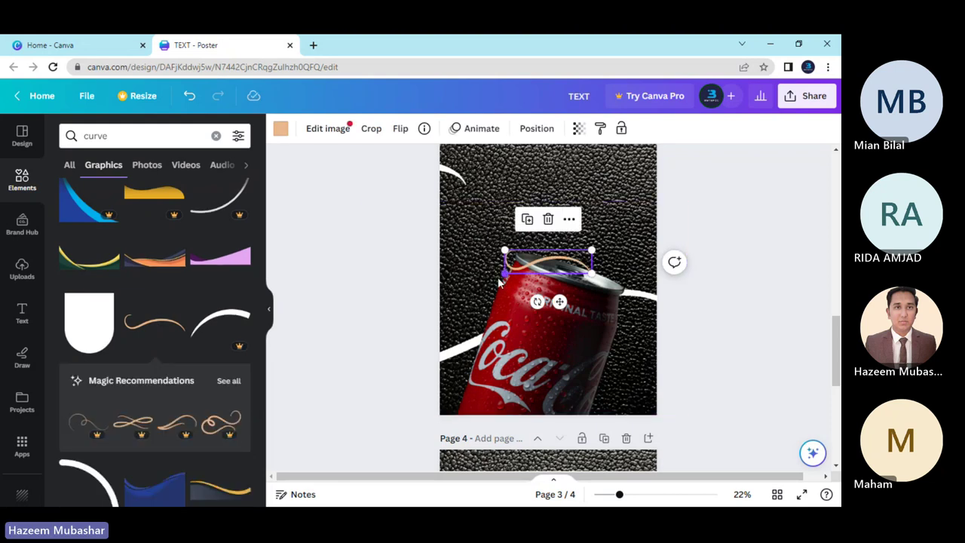
Widen the gold curve across the can's centre and tilt it to -12°.
left_click_drag(504, 281, 294, 329)
left_click_drag(493, 302, 615, 320)
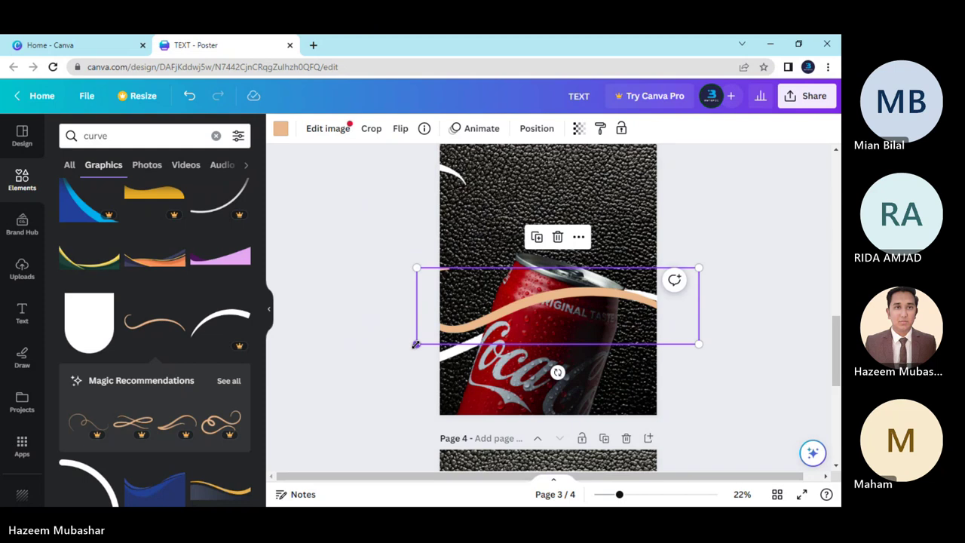
left_click_drag(416, 344, 371, 394)
left_click_drag(588, 325, 611, 325)
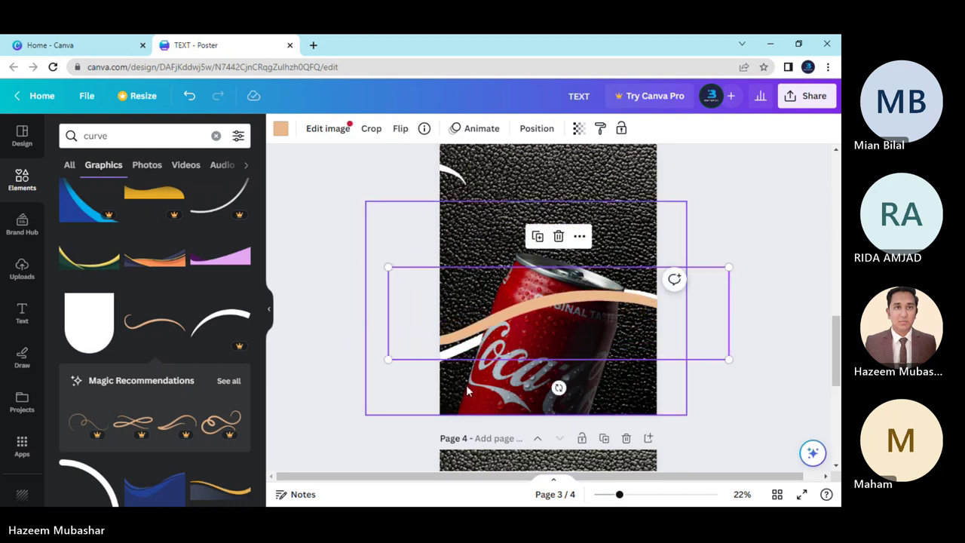
left_click_drag(559, 388, 577, 394)
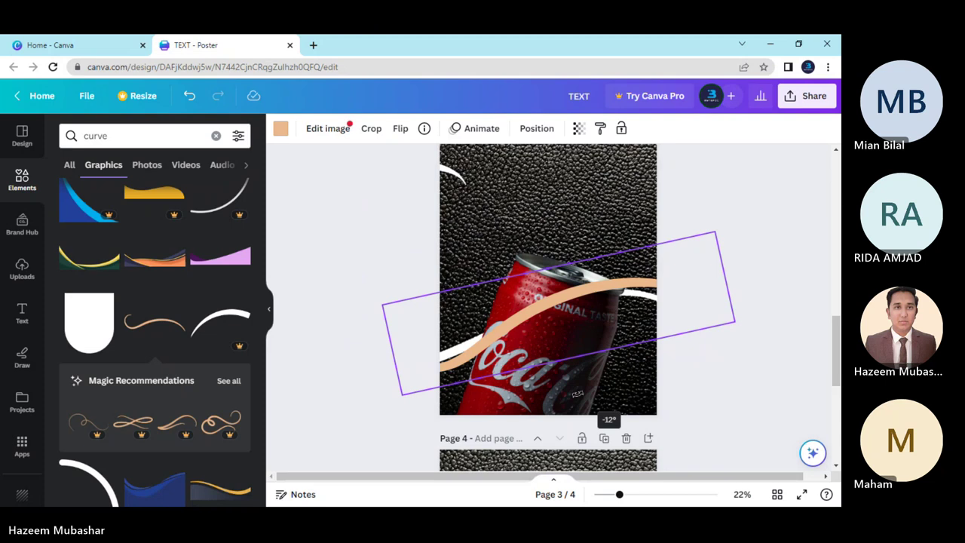
left_click_drag(578, 394, 577, 394)
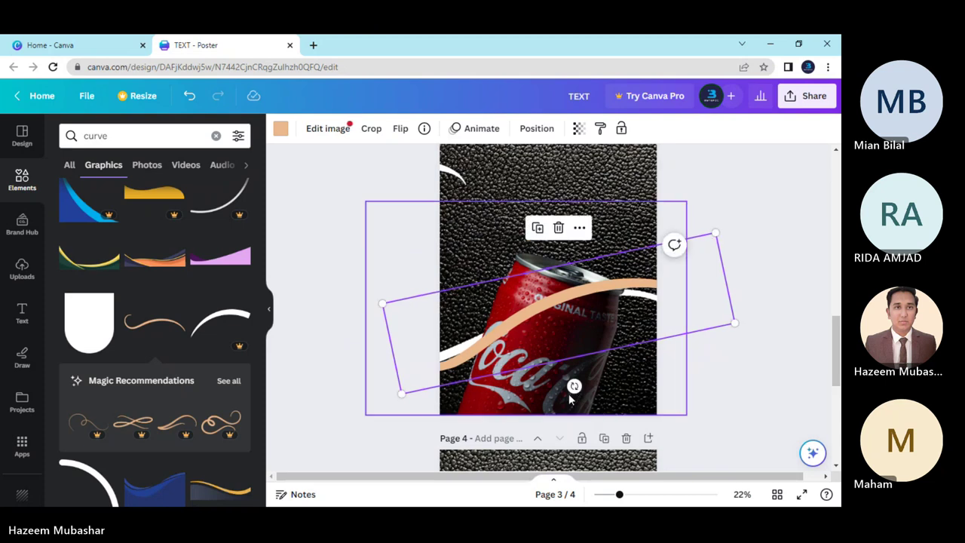
Send the gold curve behind the can, then undo it.
right_click(502, 317)
mouse_move(550, 356)
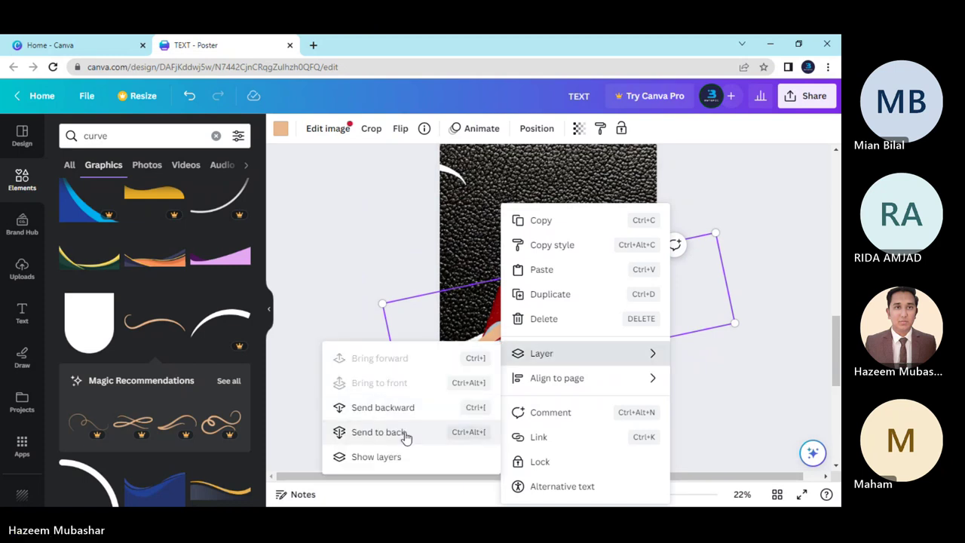
left_click(354, 432)
left_click(346, 373)
left_click(458, 365)
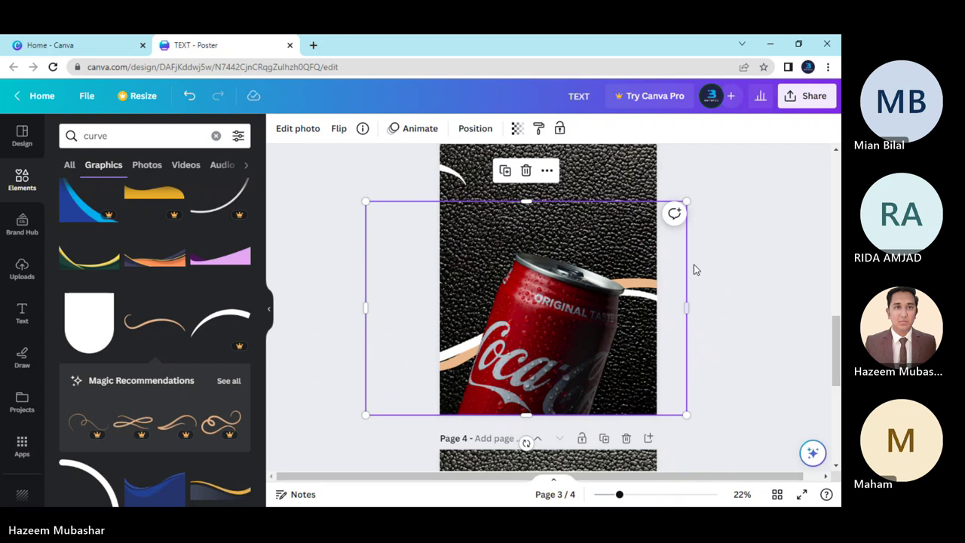
key("ctrl+z")
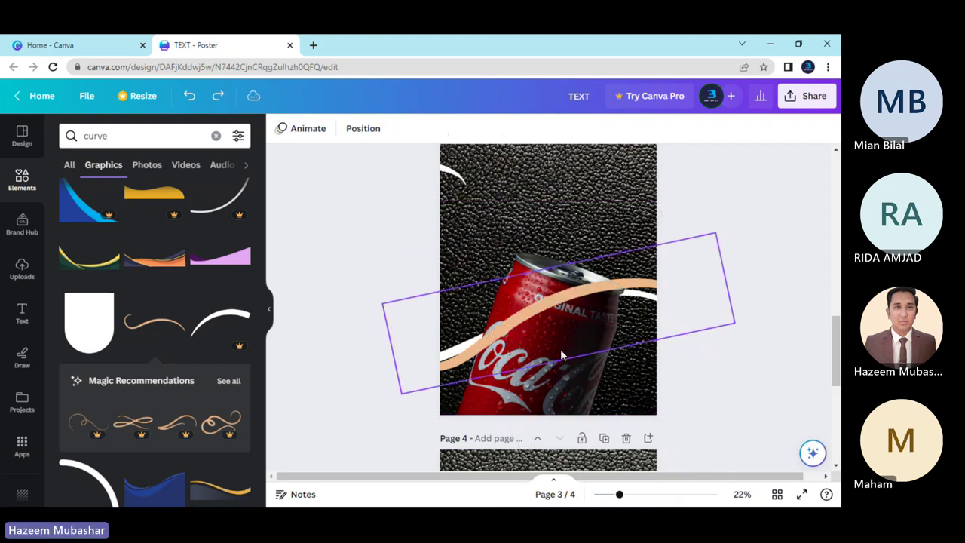
Recolour the curve to the can's red, try it behind the can, and undo.
left_click(496, 300)
left_click(280, 128)
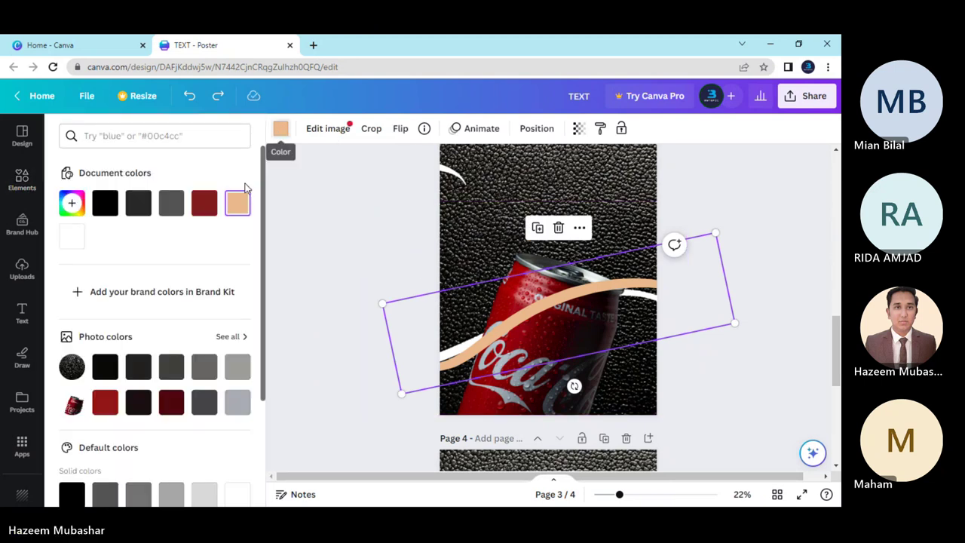
scroll(225, 290, "down", 3)
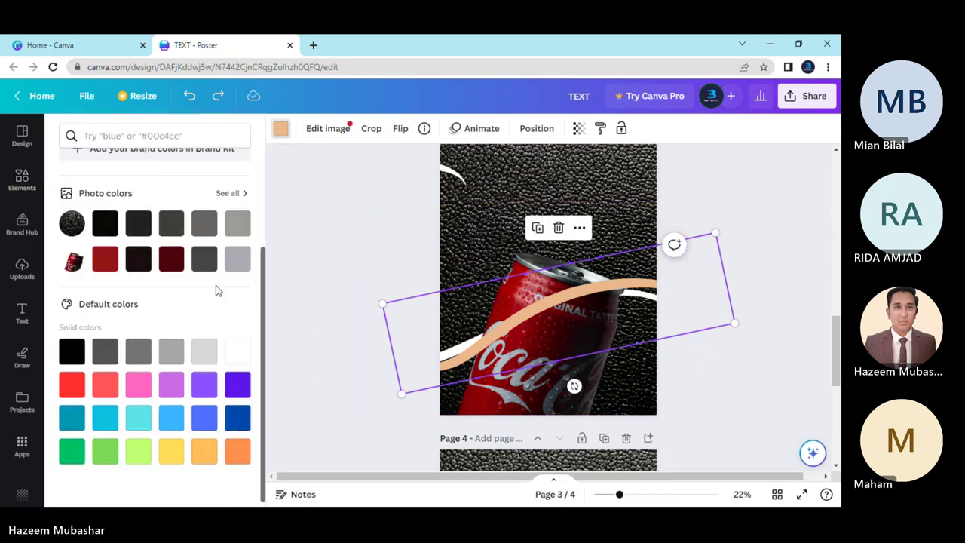
left_click(104, 265)
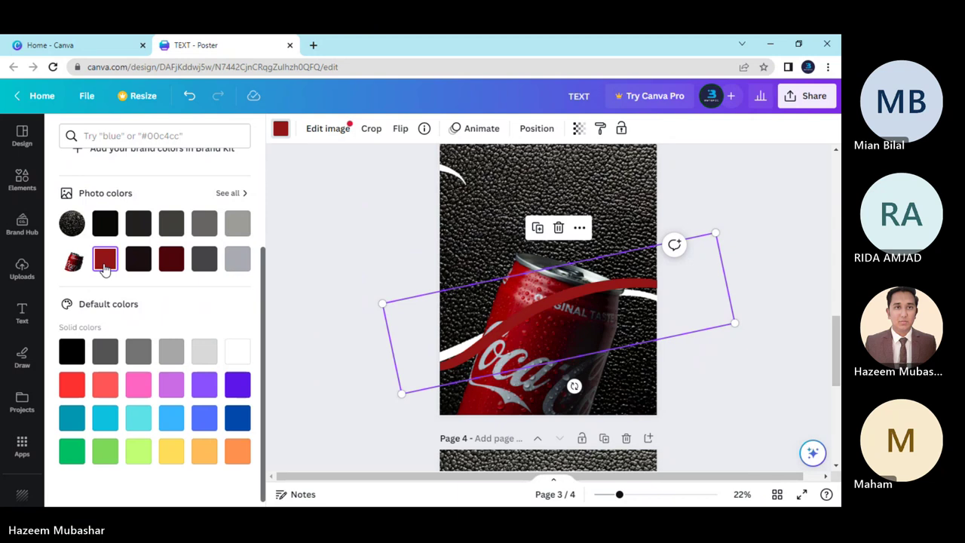
right_click(465, 308)
mouse_move(511, 350)
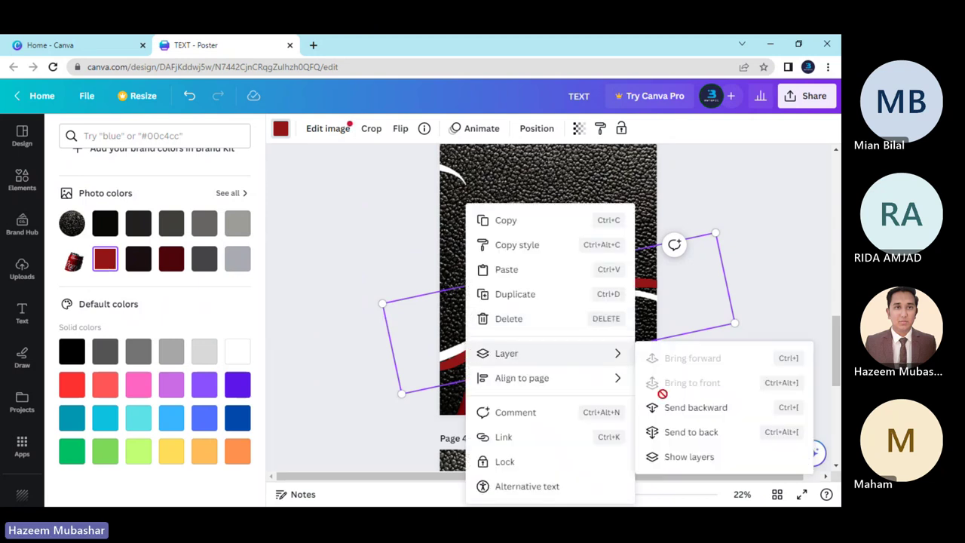
left_click(691, 431)
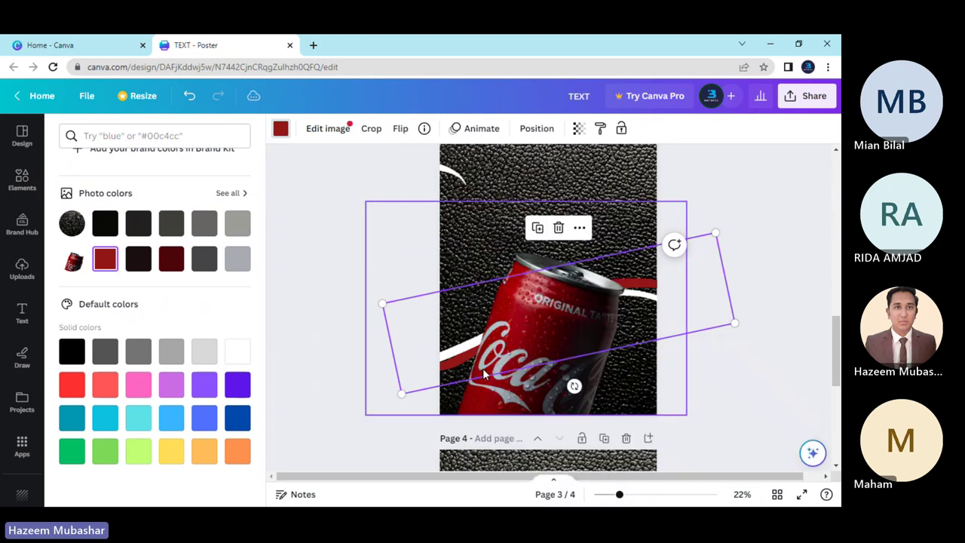
left_click(338, 337)
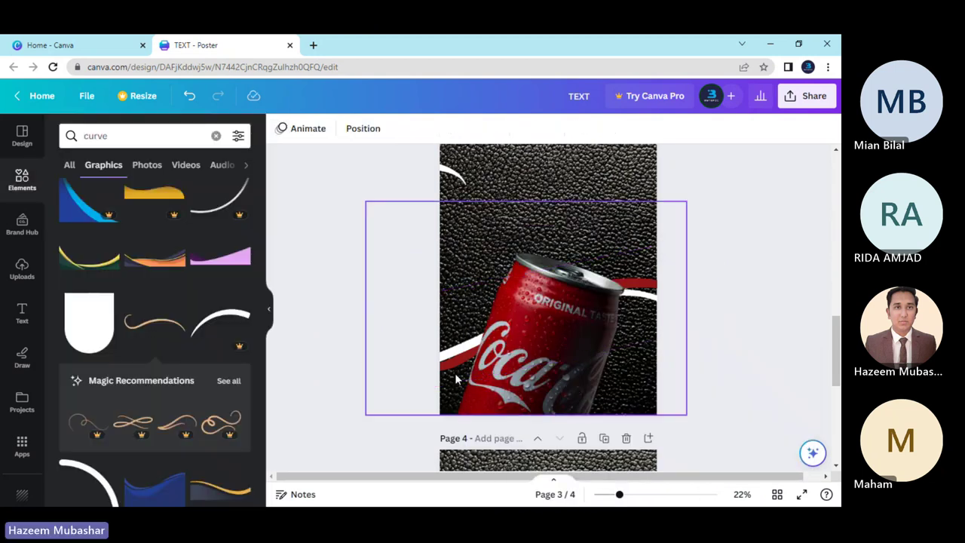
key("ctrl+z")
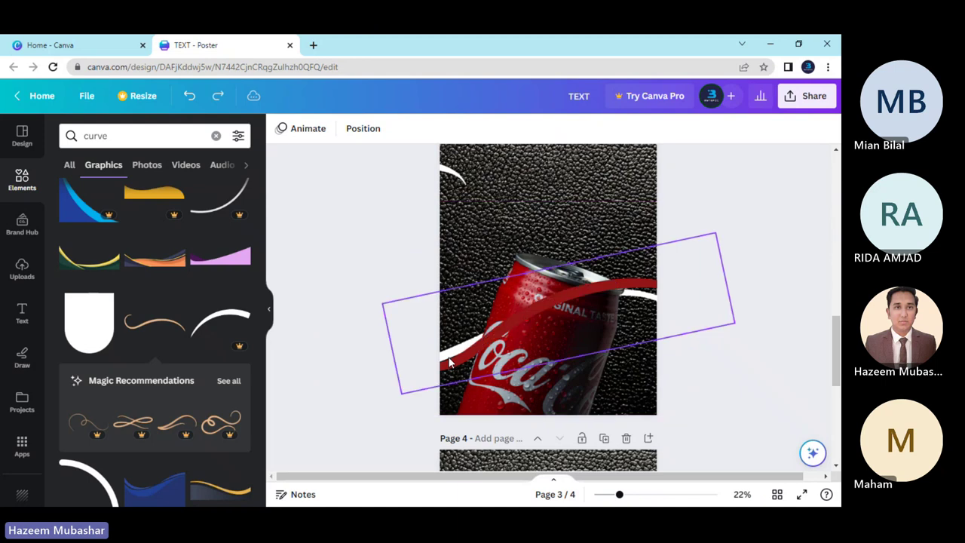
Delete the red curve so only the white curve remains.
left_click(593, 296)
key("Delete")
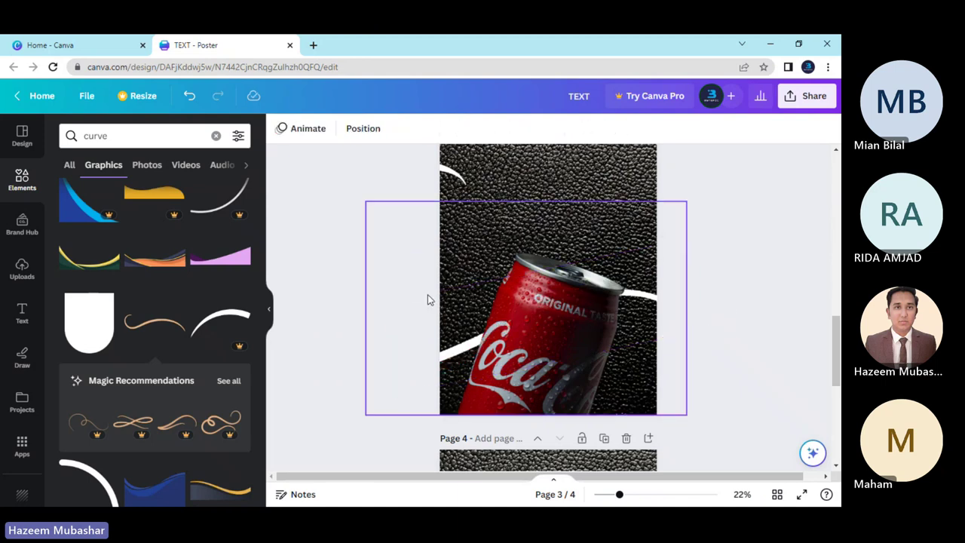
scroll(416, 322, "up", 3)
scroll(415, 323, "down", 3)
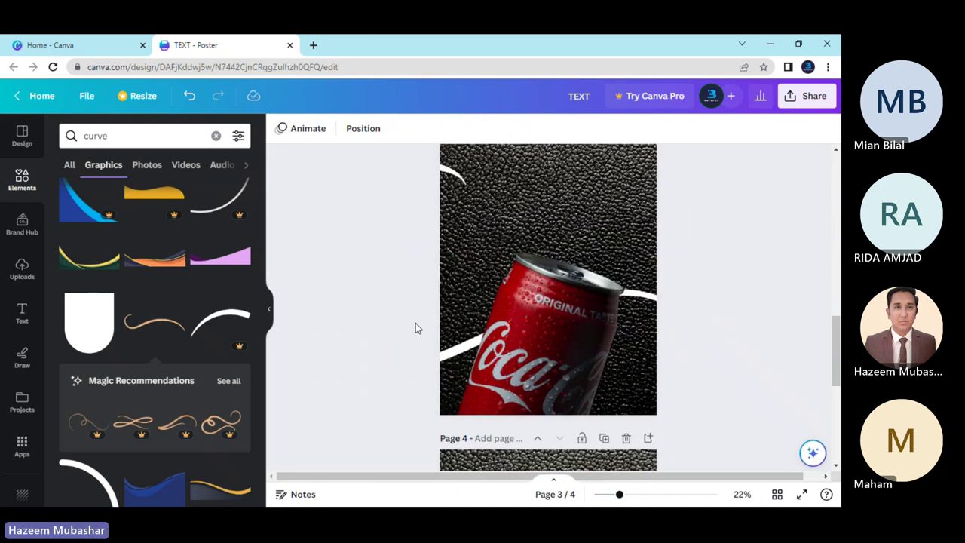
scroll(415, 322, "up", 3)
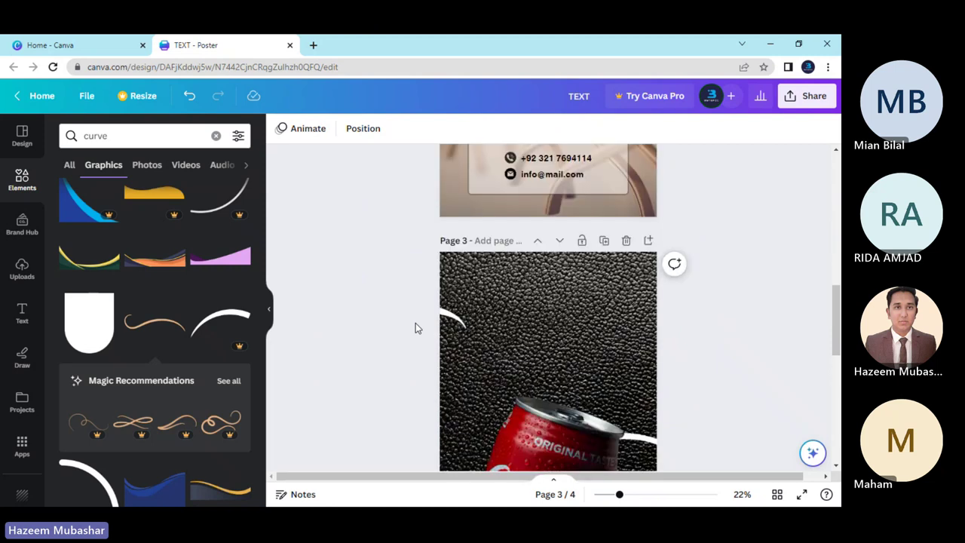
scroll(416, 323, "down", 3)
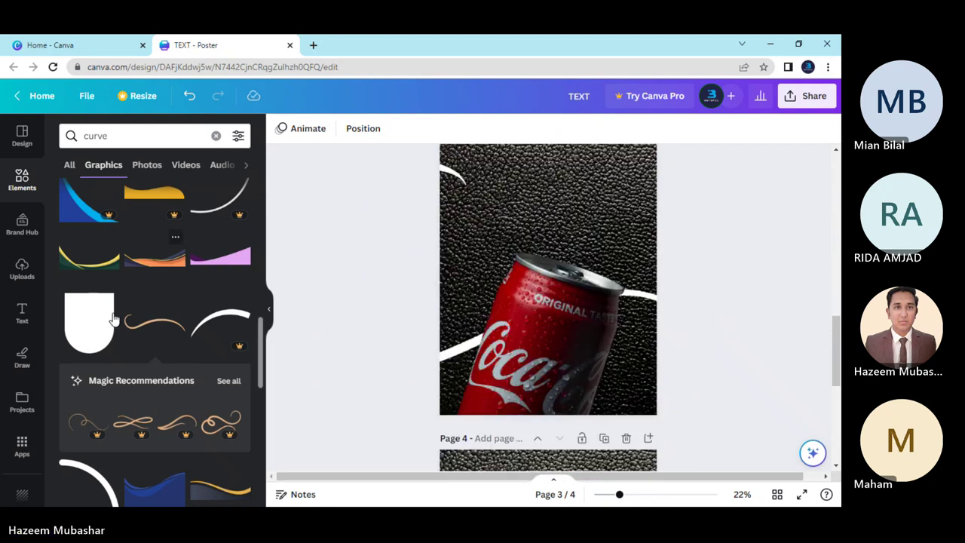
Add a heading text box and move it near the top of page 3.
left_click(22, 313)
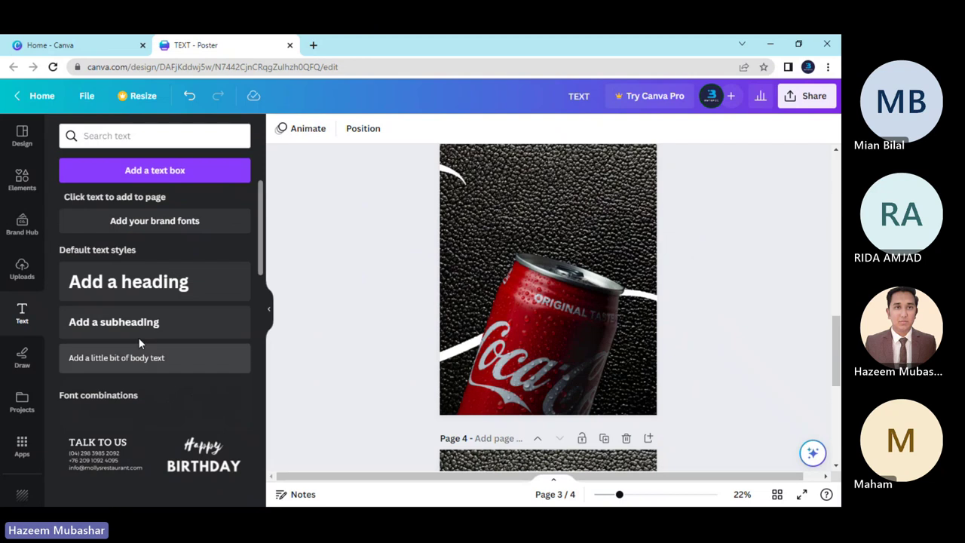
left_click(151, 283)
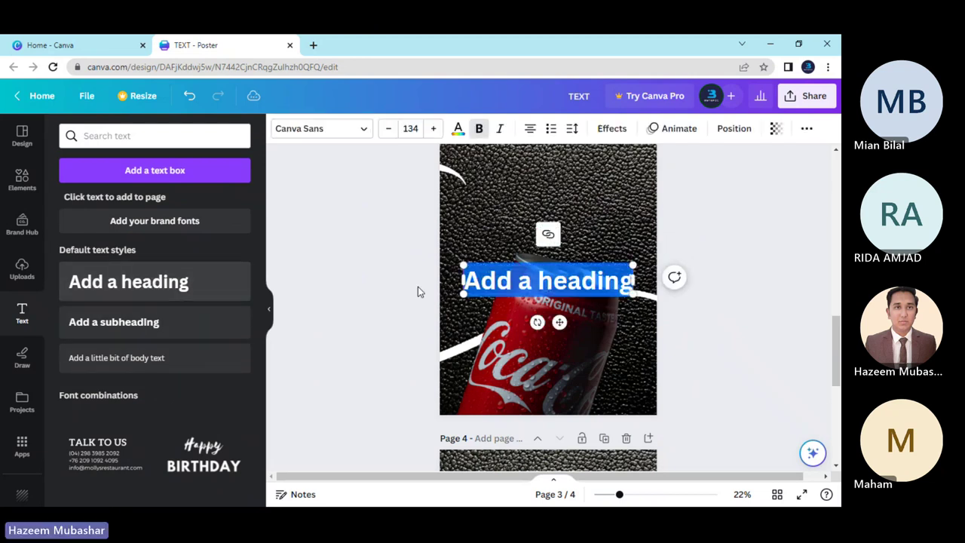
scroll(417, 286, "up", 2)
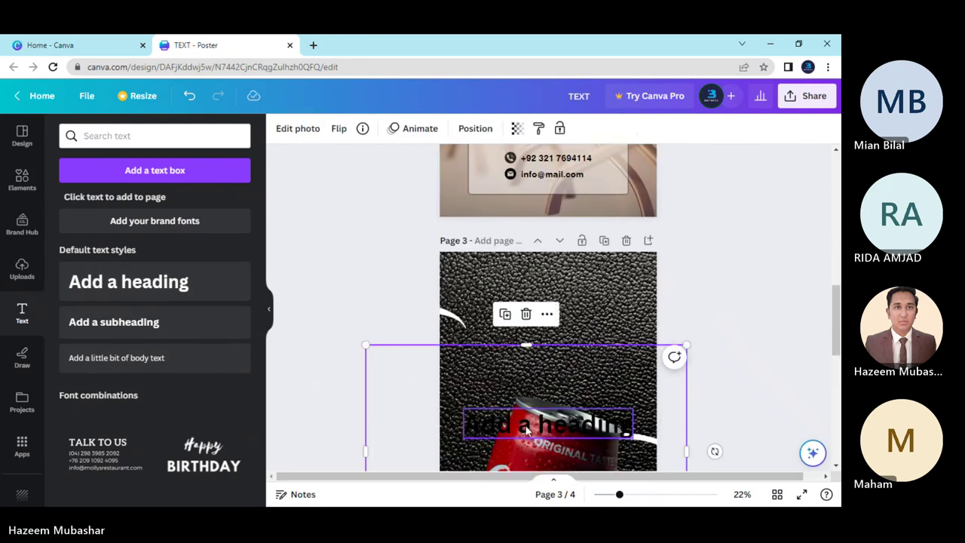
left_click_drag(517, 422, 527, 301)
Replace the placeholder with 'Best' and a second line 'COKE EVER'.
double_click(527, 301)
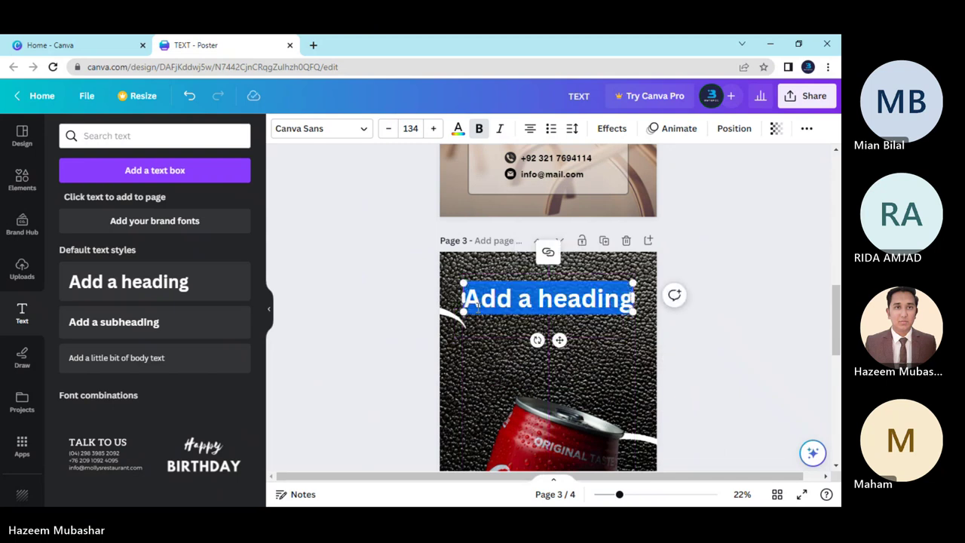
key("BackSpace")
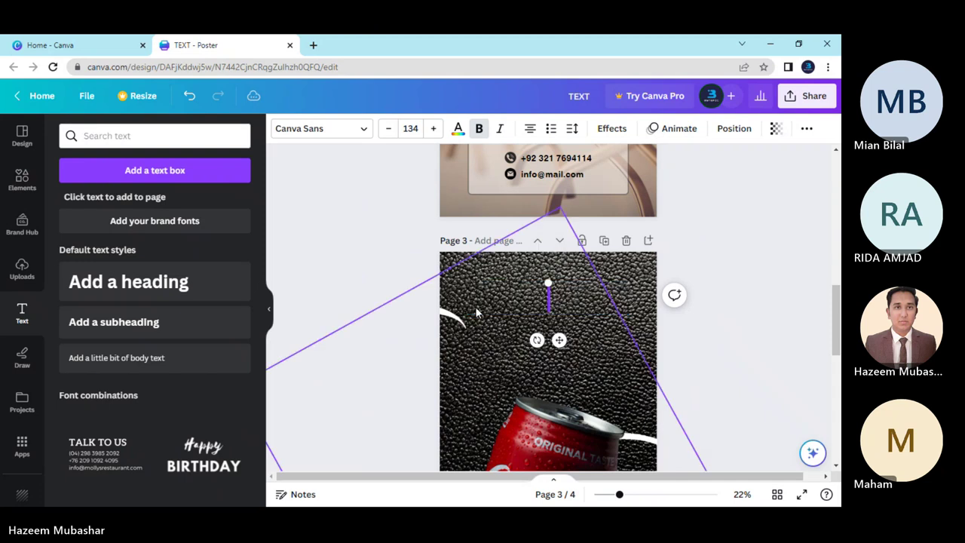
type("Best")
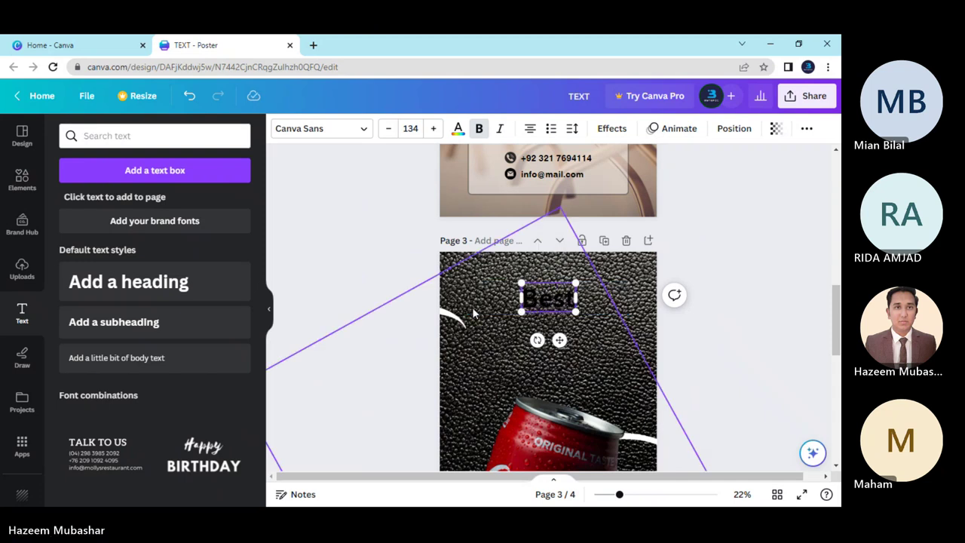
key("Return")
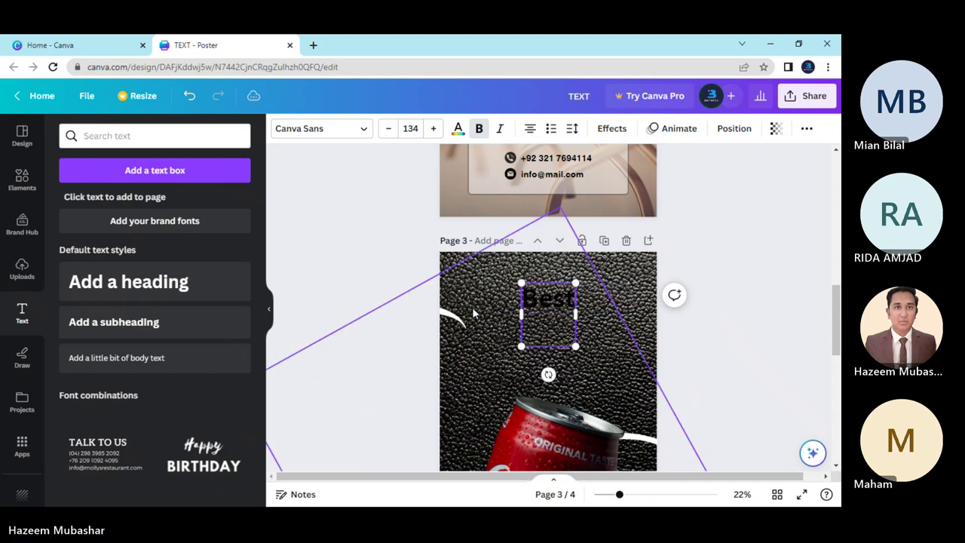
type("CO")
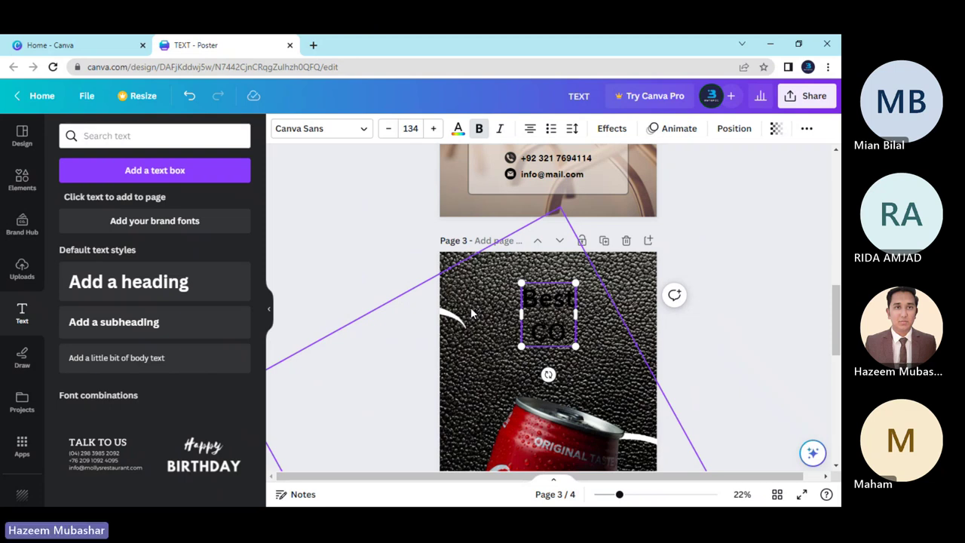
type("KE")
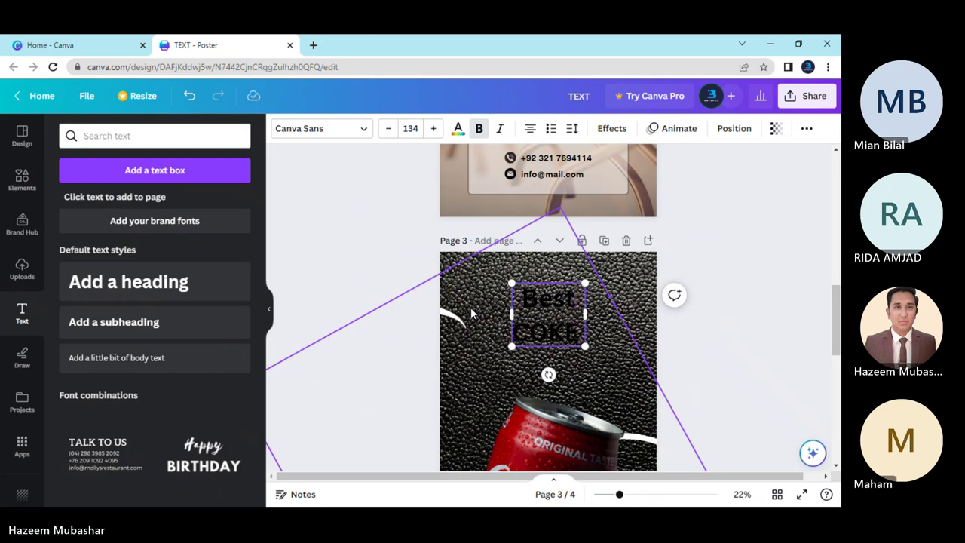
type(" Ever")
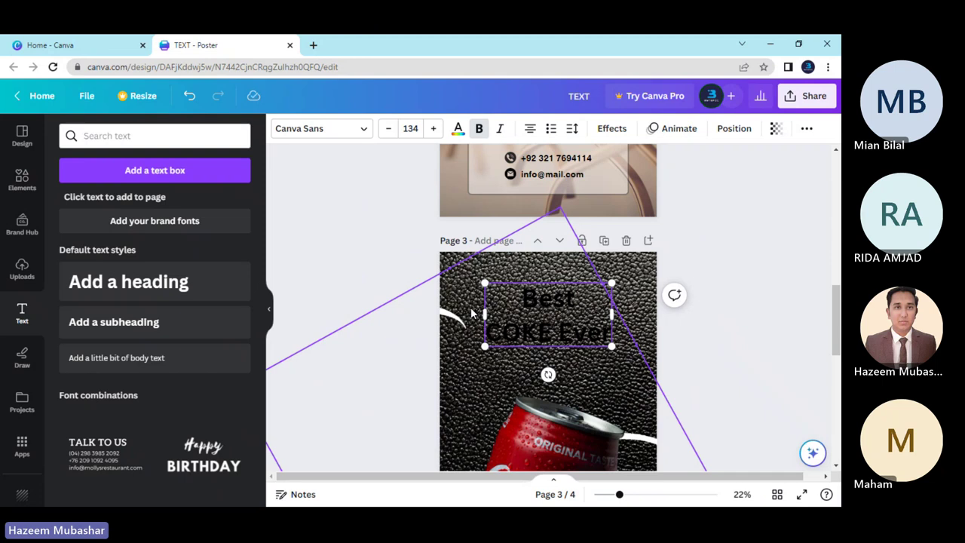
key("BackSpace")
key("BackSpace")
key("BackSpace")
key("BackSpace")
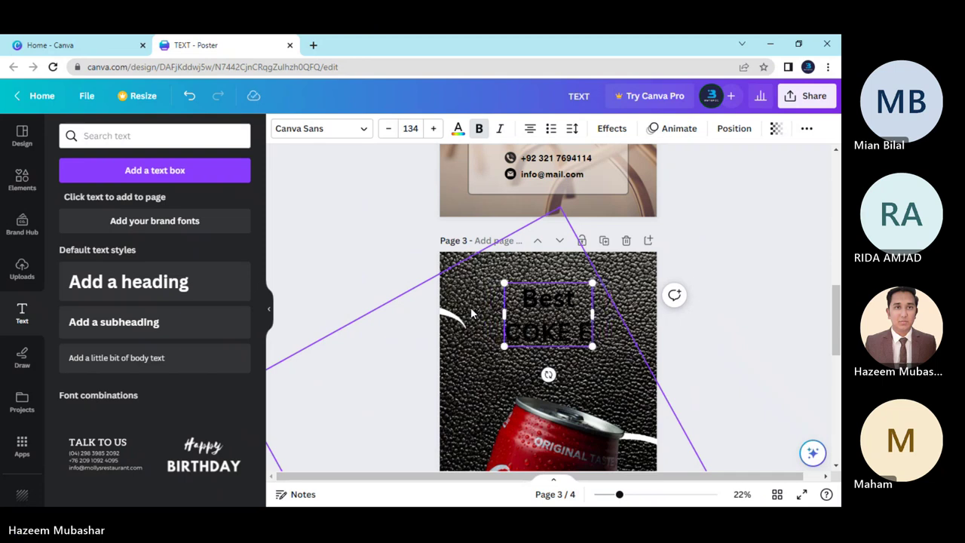
type("VER")
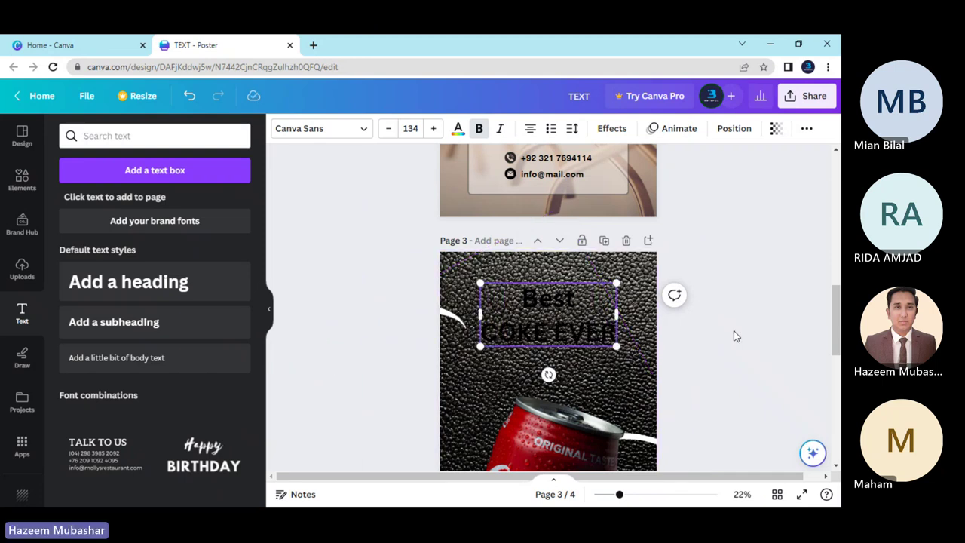
Set the 'Best COKE EVER' heading text colour to white.
left_click(457, 128)
left_click(236, 203)
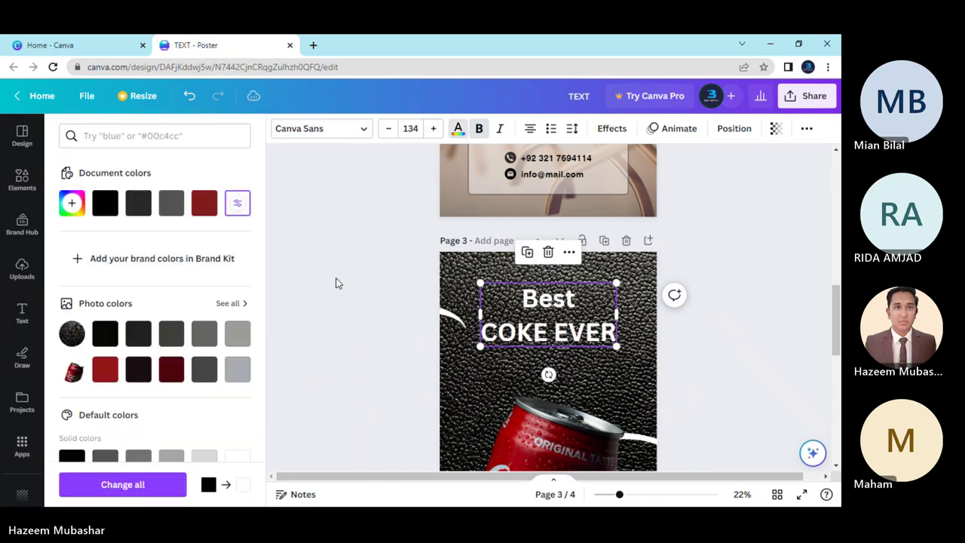
left_click(741, 363)
scroll(387, 318, "down", 2)
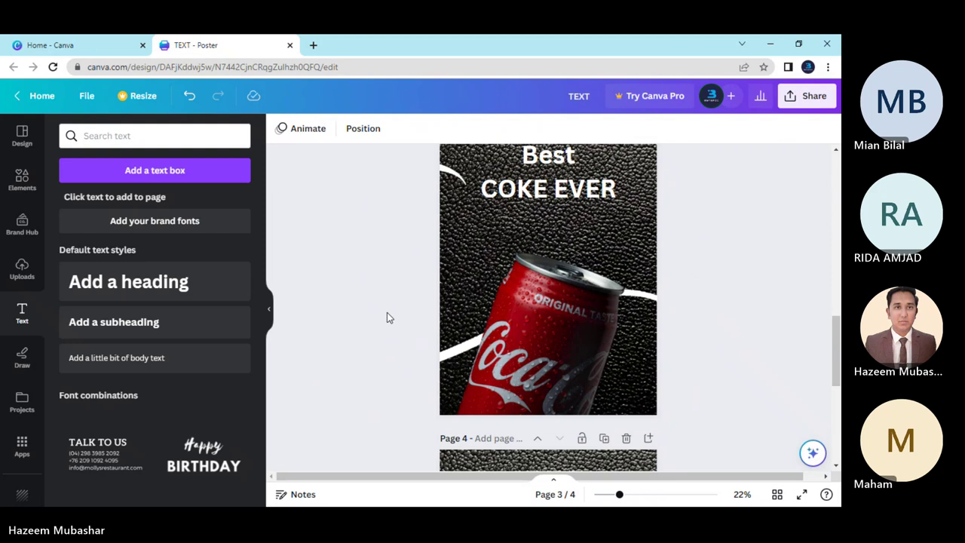
scroll(397, 316, "up", 2)
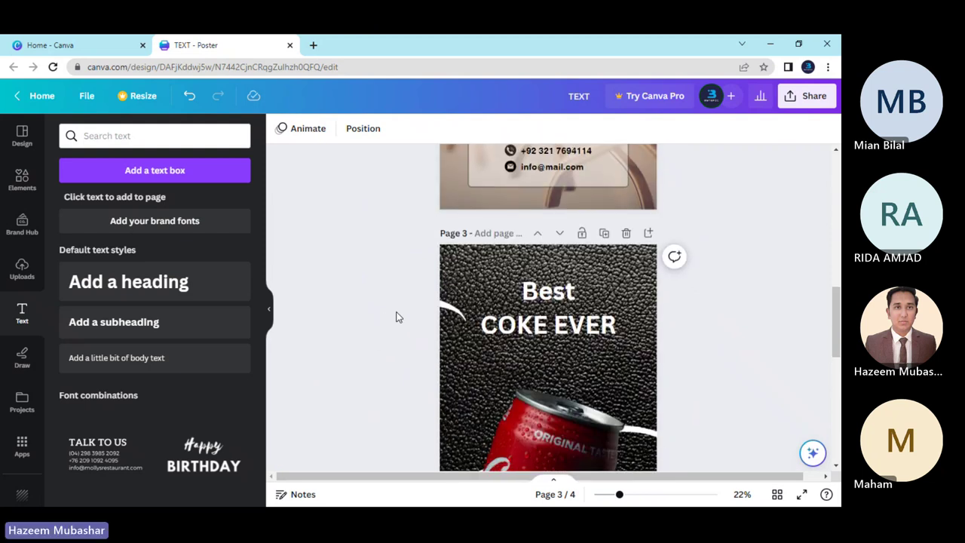
scroll(397, 317, "down", 2)
scroll(451, 278, "up", 2)
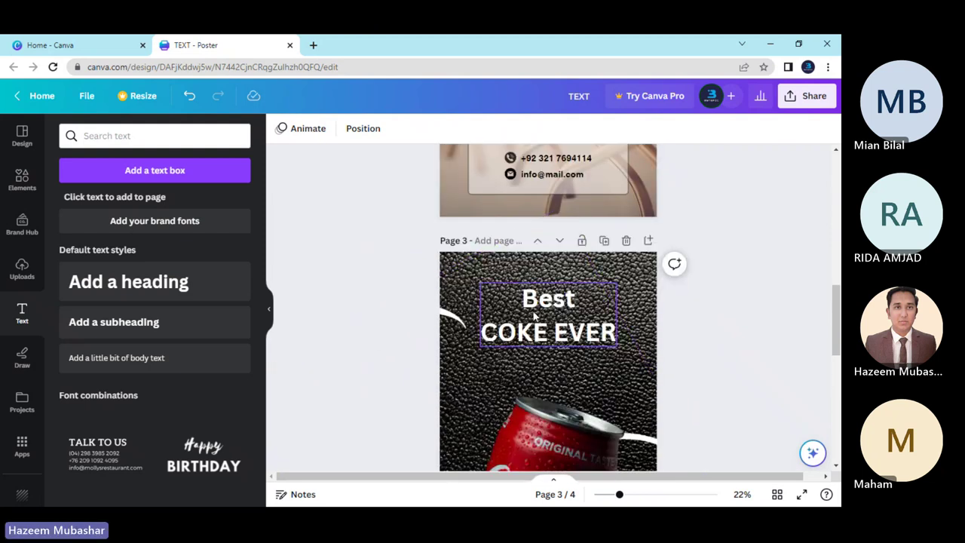
Open the heading's font list and close it without changing the font.
left_click(534, 317)
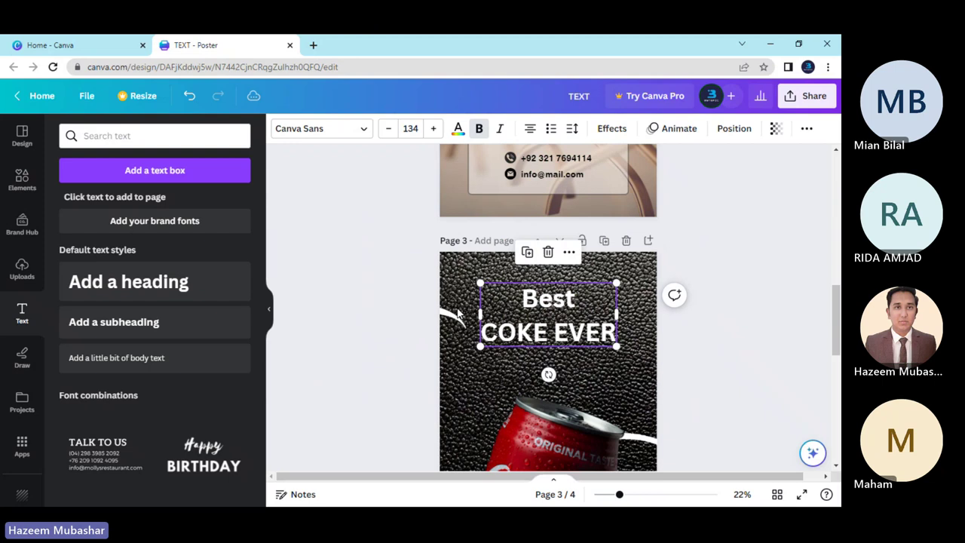
left_click(355, 129)
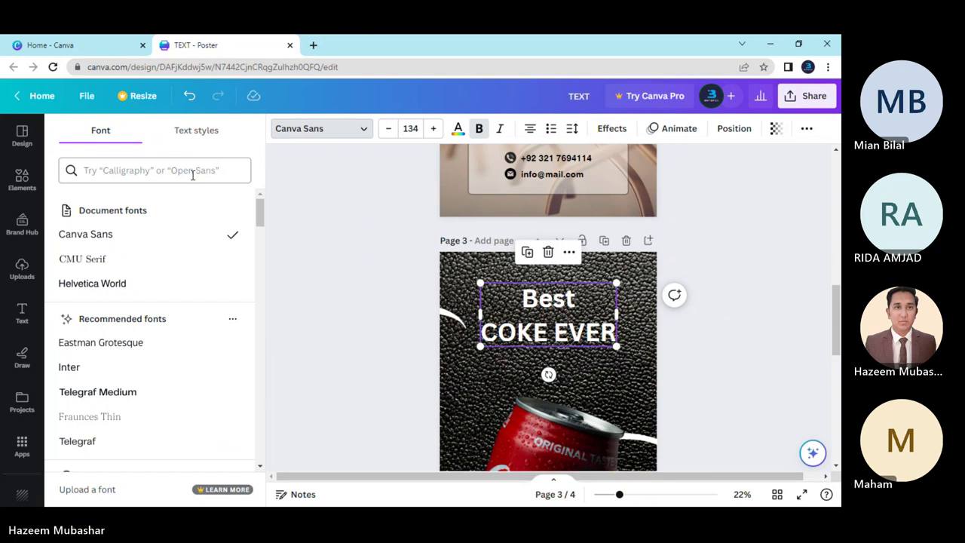
left_click(193, 174)
key("Escape")
key("Escape")
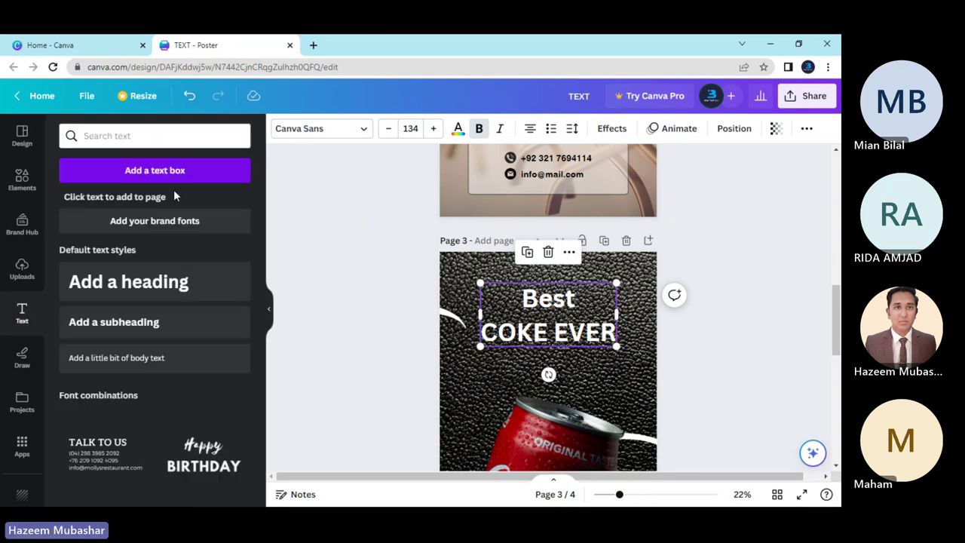
Search the elements for 'coke' and filter the results to Photos.
left_click(22, 181)
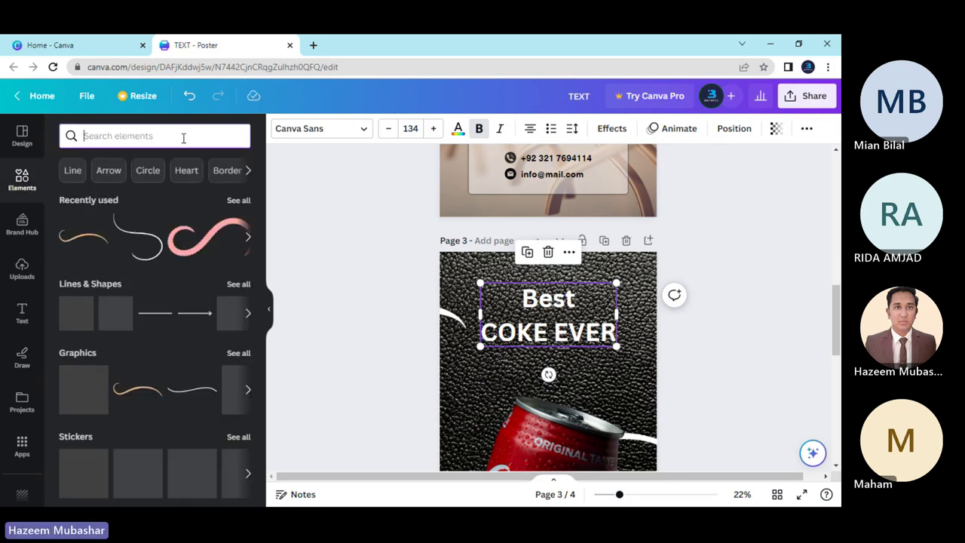
type("coke")
key("Return")
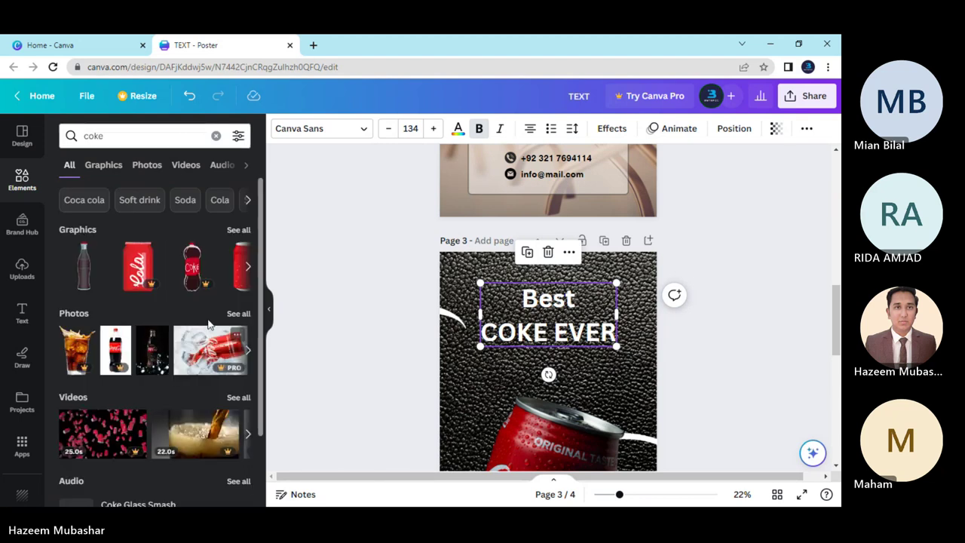
left_click(239, 312)
scroll(195, 358, "down", 10)
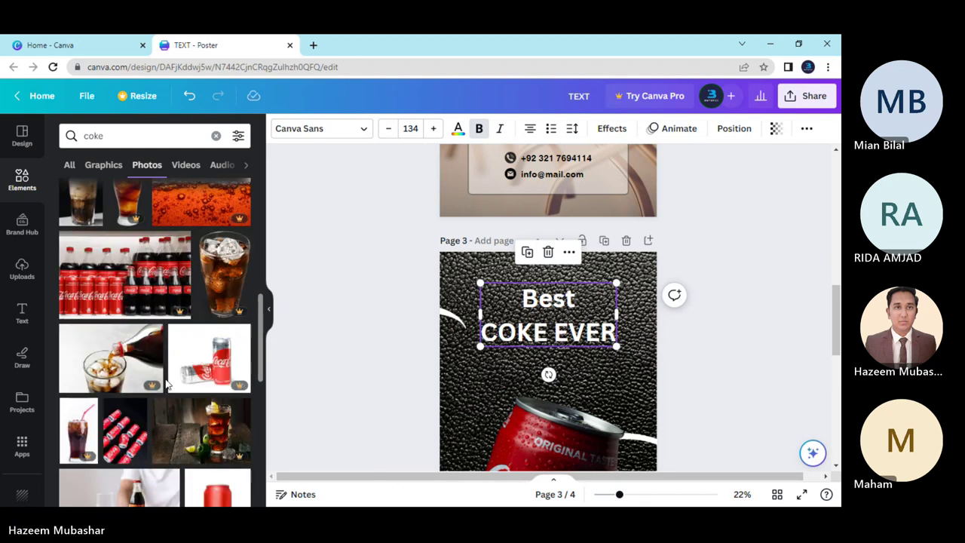
scroll(165, 377, "up", 10)
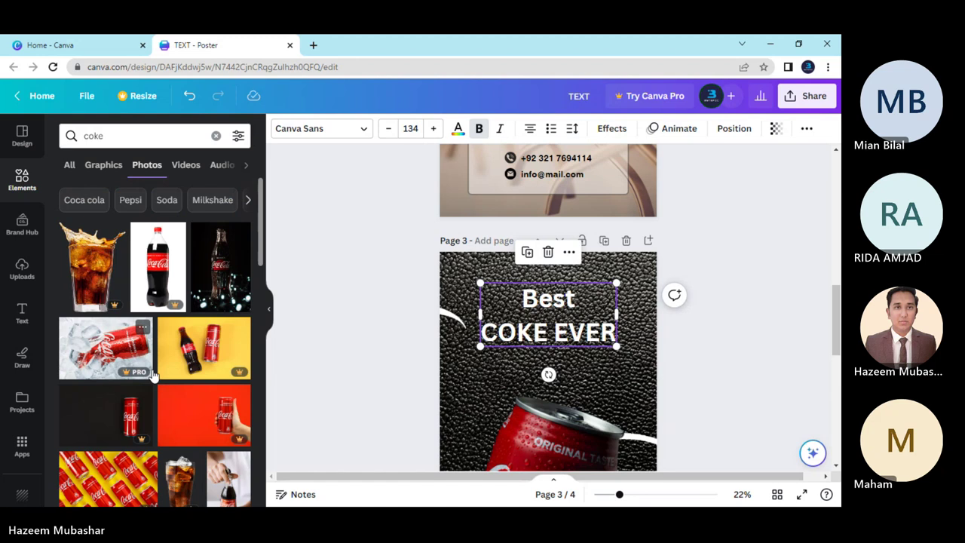
Open unsplash.com in a new Chrome tab.
left_click(314, 45)
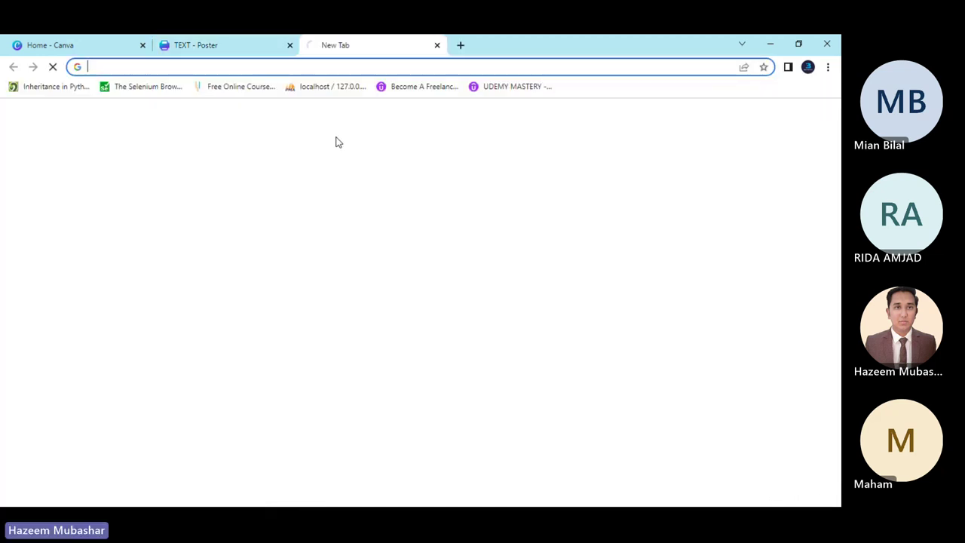
type("un")
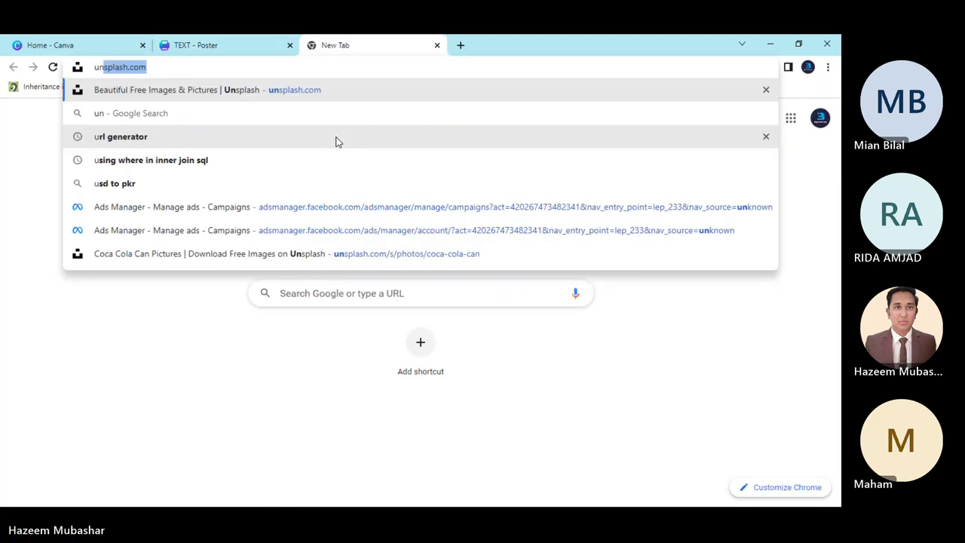
type("spla")
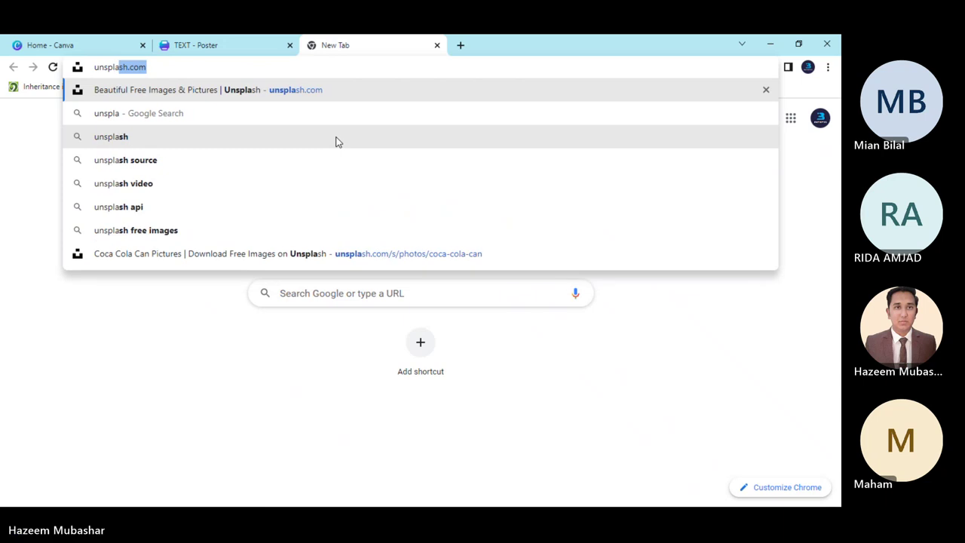
type("sh")
key("Return")
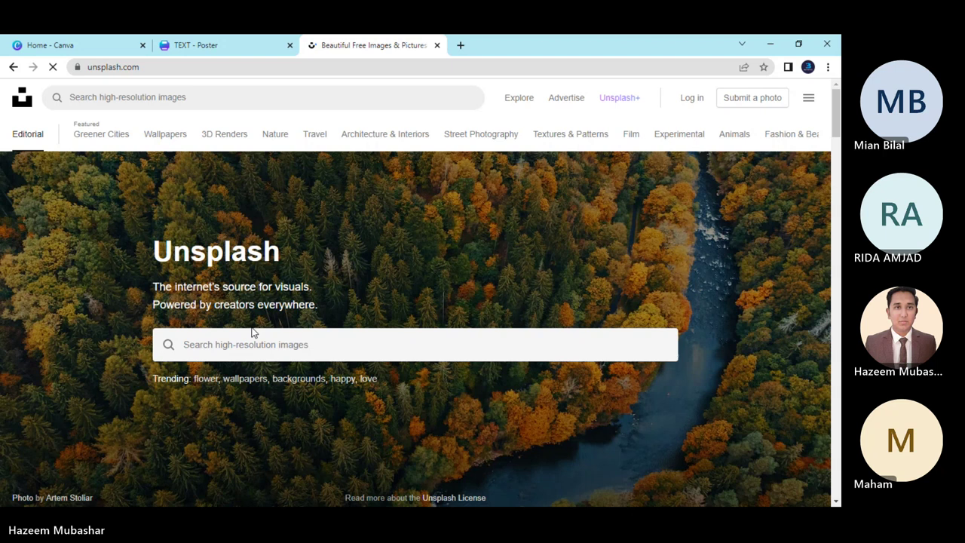
Search Unsplash for 'coke logo', browse the photo results, then open a fresh tab.
left_click(262, 338)
type("co")
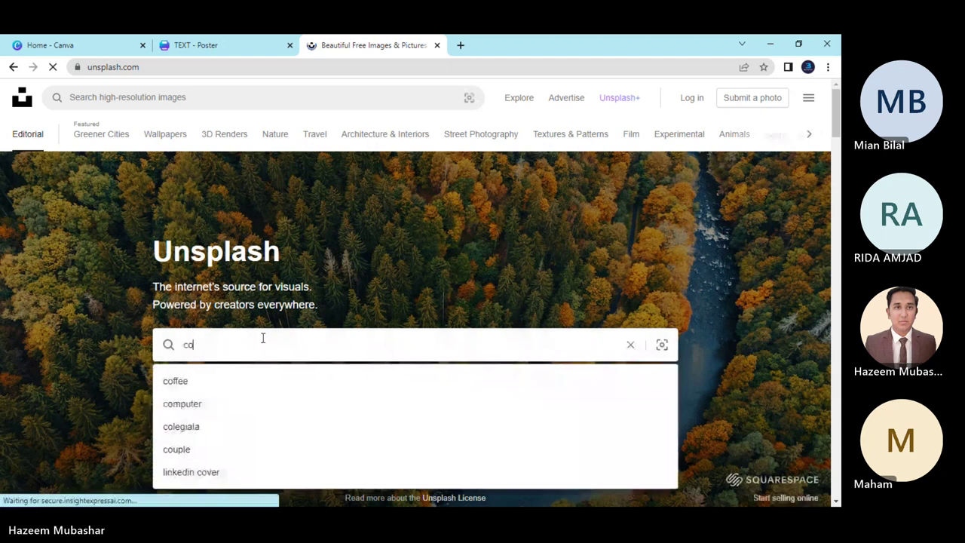
type("ke log")
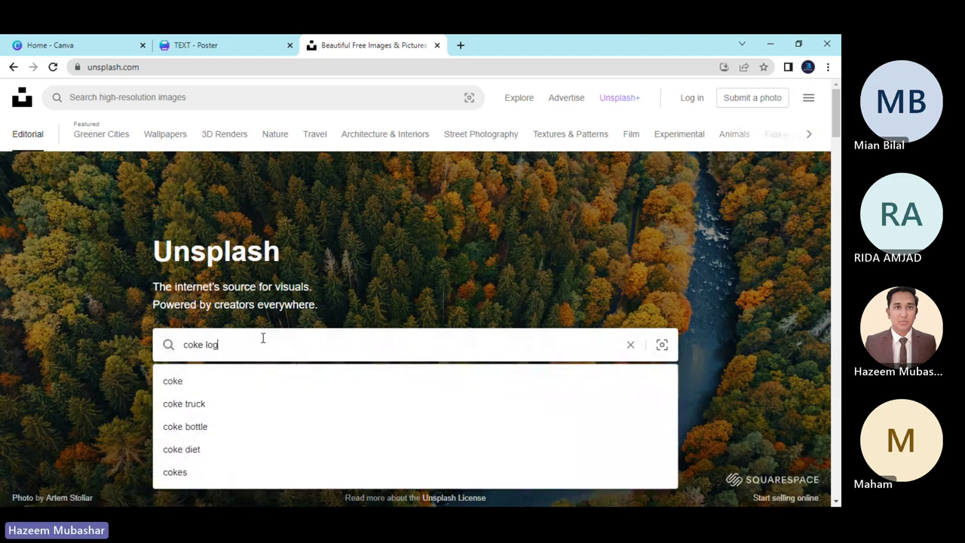
type("o")
key("Return")
scroll(261, 312, "down", 2)
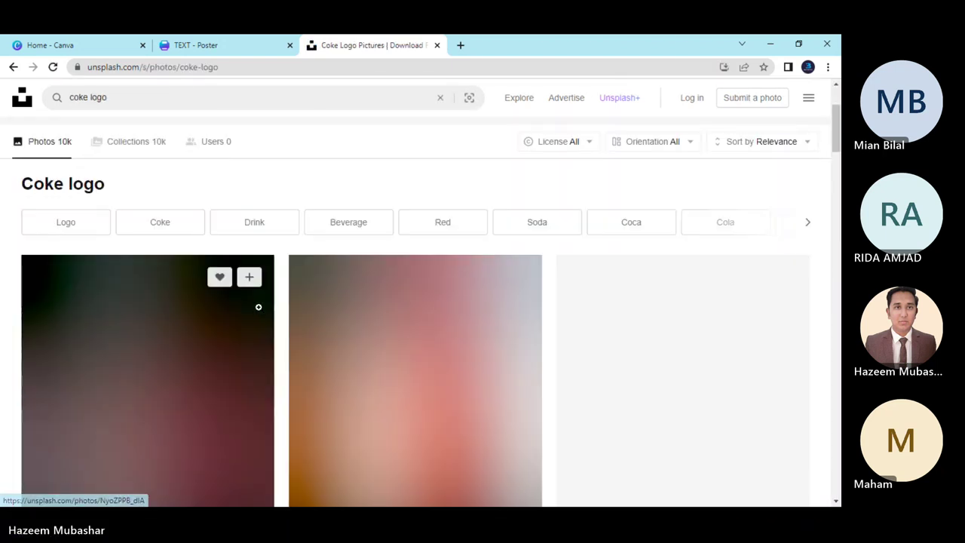
scroll(260, 324, "down", 8)
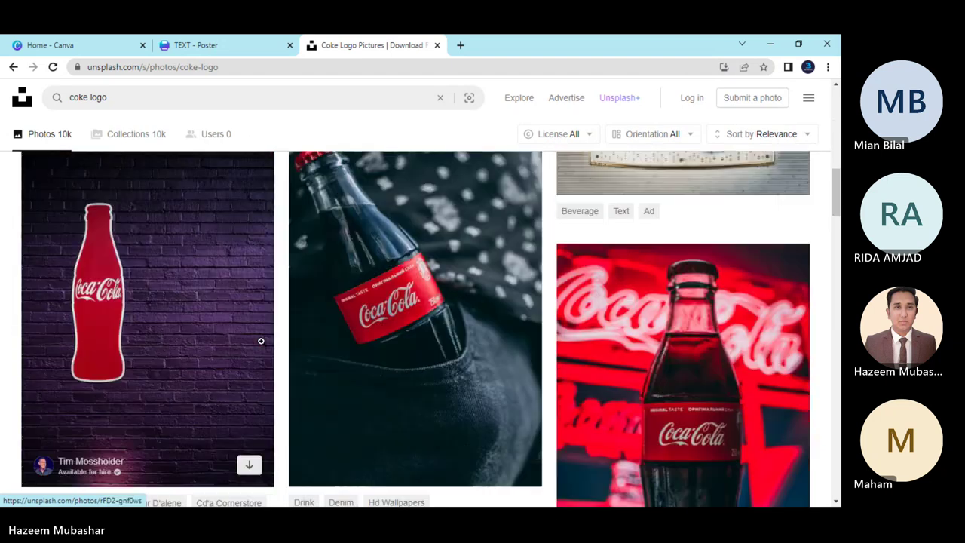
scroll(260, 341, "down", 12)
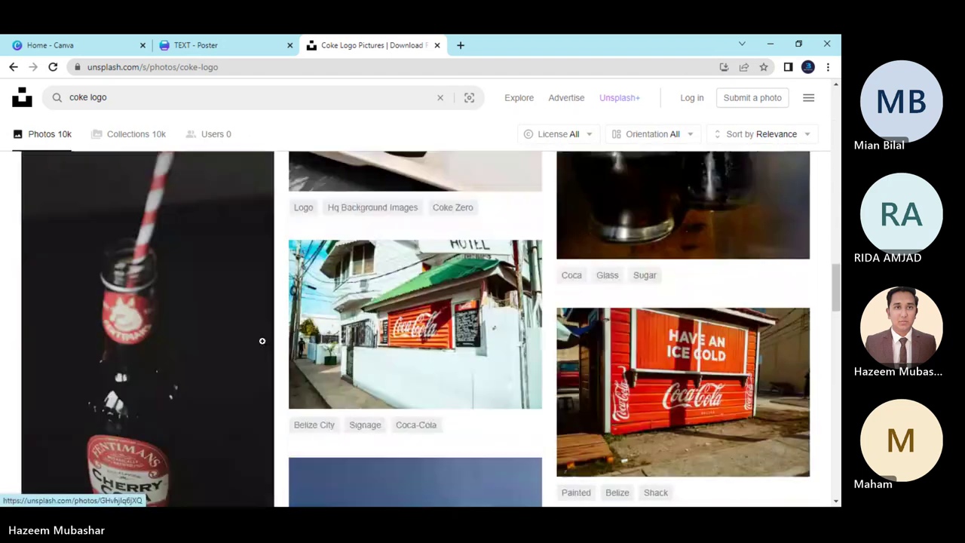
scroll(262, 341, "down", 10)
scroll(263, 340, "up", 10)
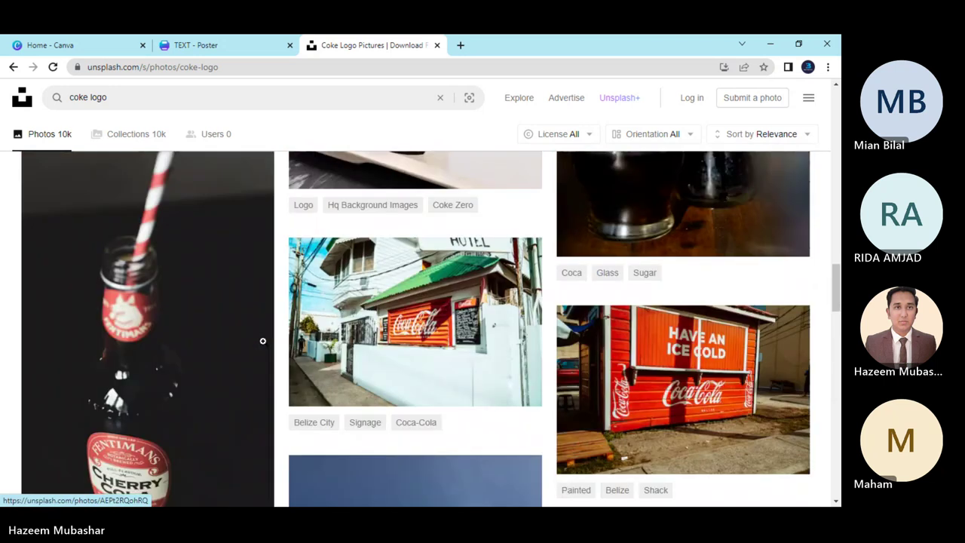
scroll(263, 341, "up", 20)
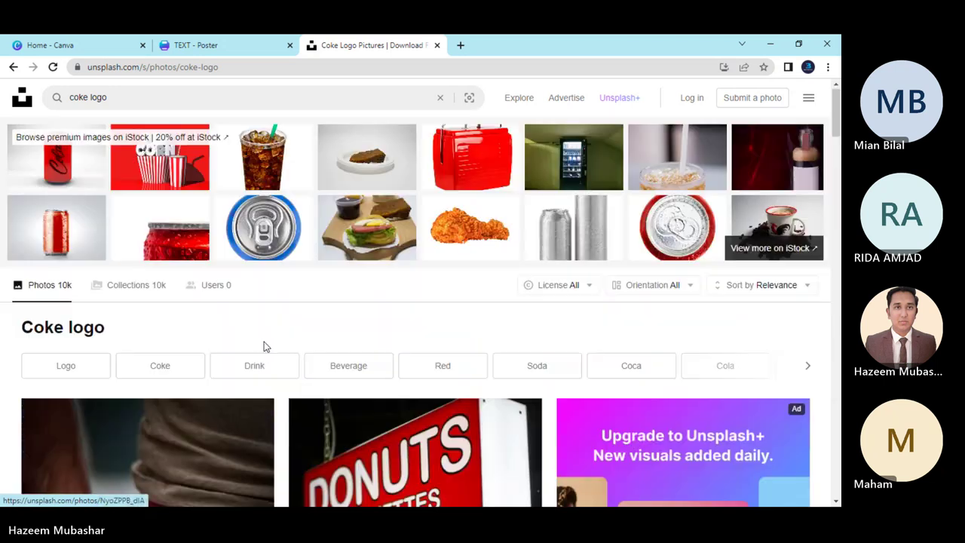
left_click(460, 46)
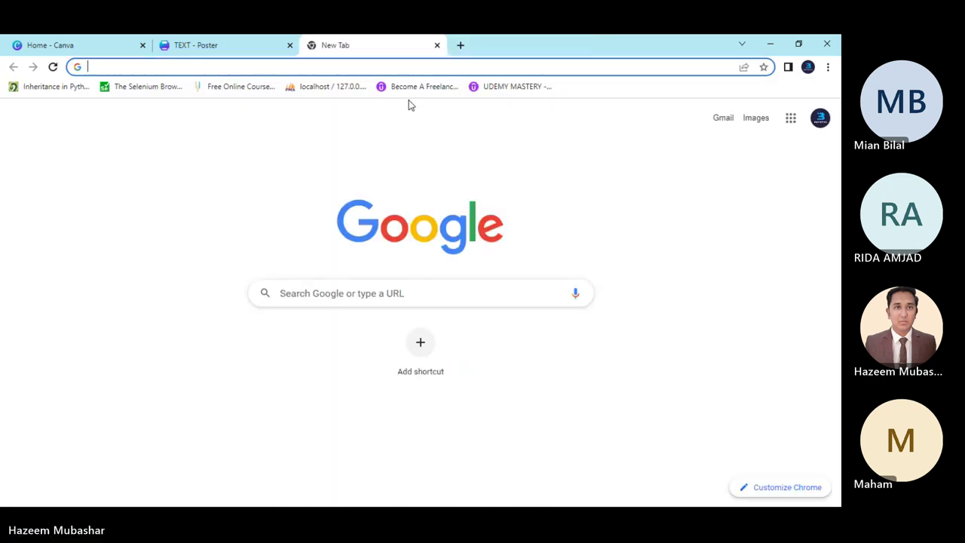
Google 'coke logo' and open PNGWing's 'Coca Cola logo png images' result.
type("coke logo")
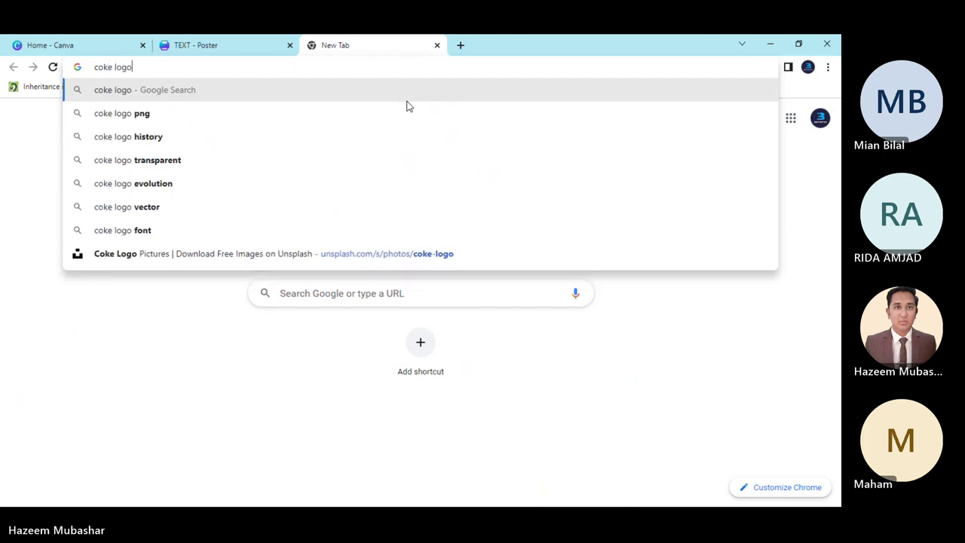
key("Return")
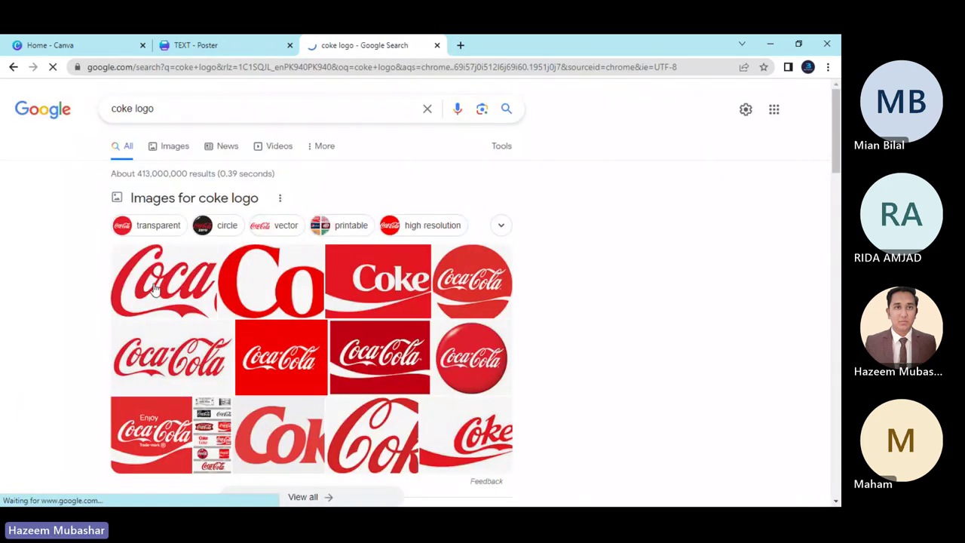
scroll(158, 287, "down", 3)
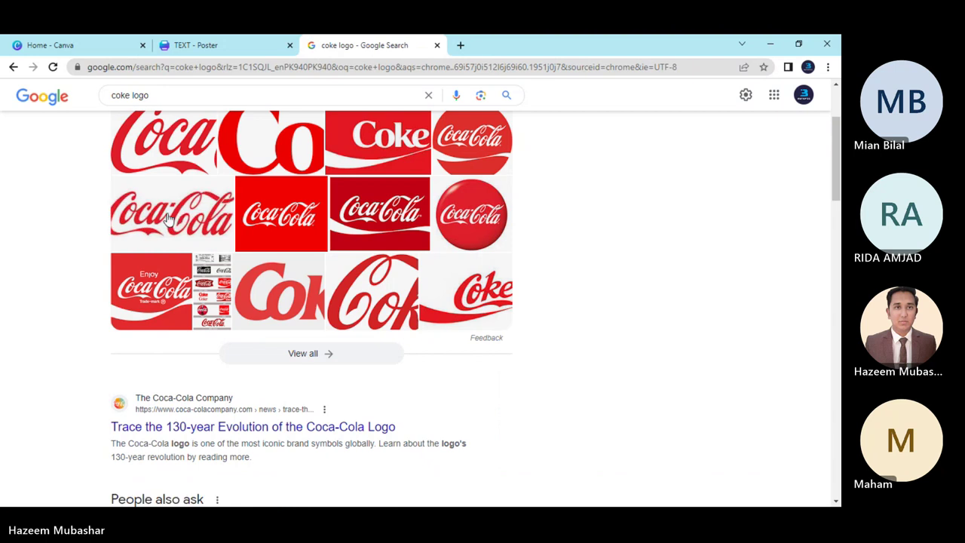
left_click(154, 316)
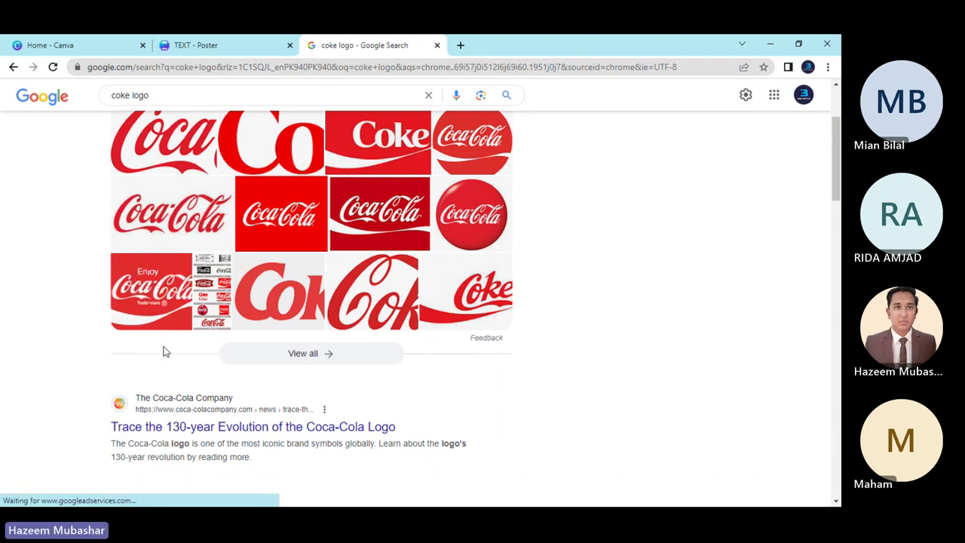
scroll(301, 298, "down", 3)
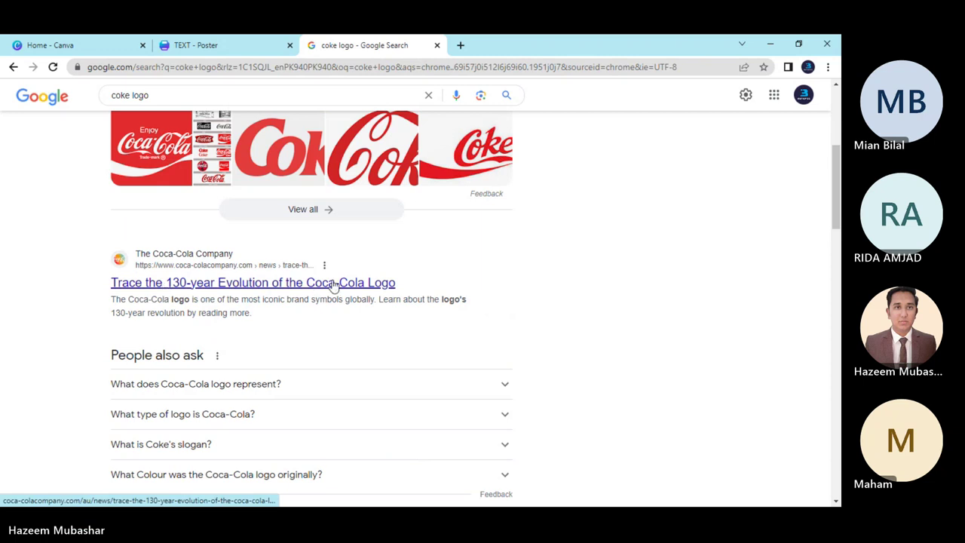
scroll(254, 286, "up", 4)
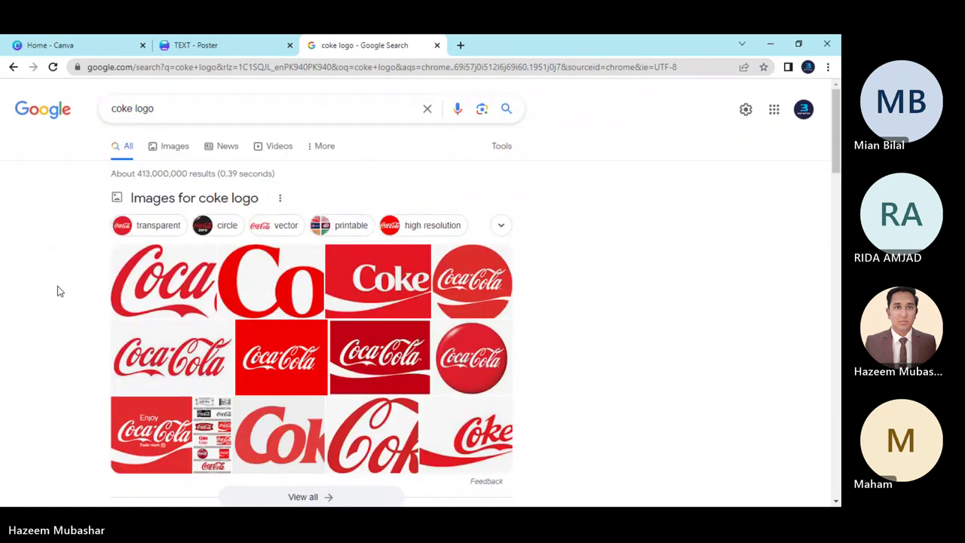
scroll(58, 286, "down", 6)
scroll(156, 327, "down", 2)
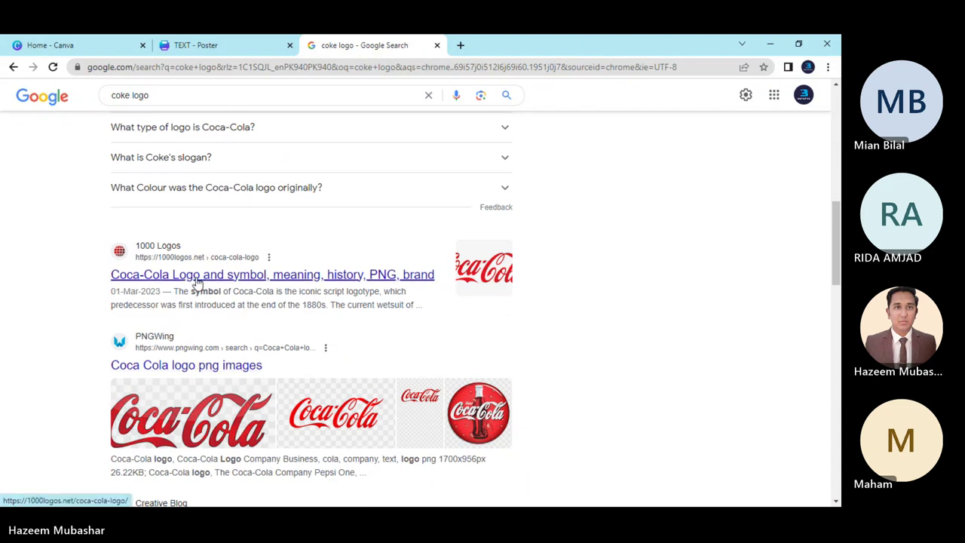
left_click(172, 368)
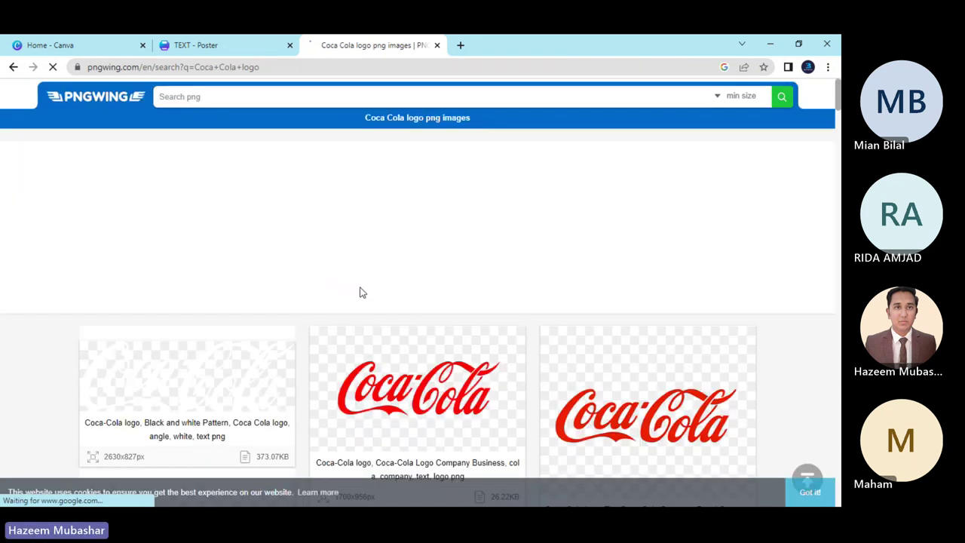
Open the first red Coca-Cola logo on PNGWing and request its PNG download.
scroll(359, 292, "down", 2)
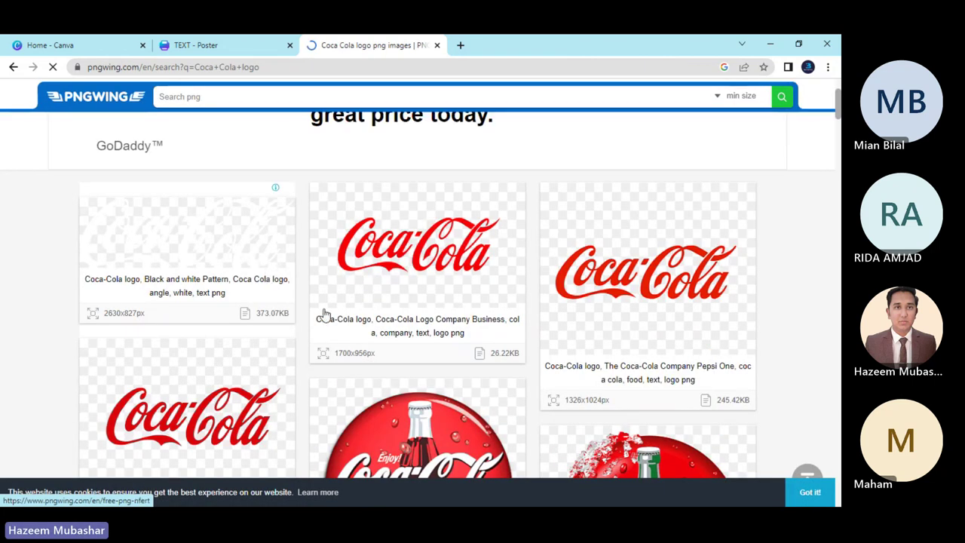
scroll(324, 312, "down", 5)
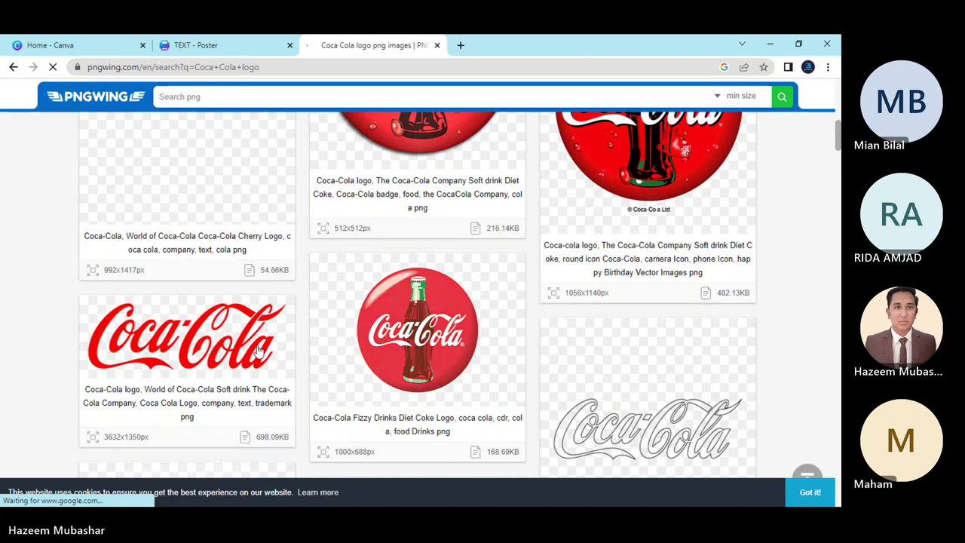
scroll(257, 349, "down", 5)
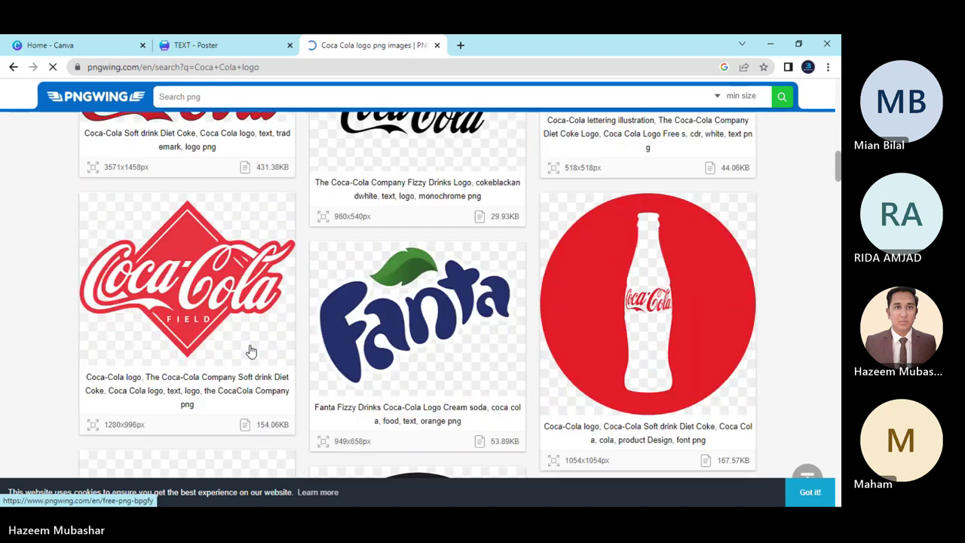
scroll(251, 350, "up", 12)
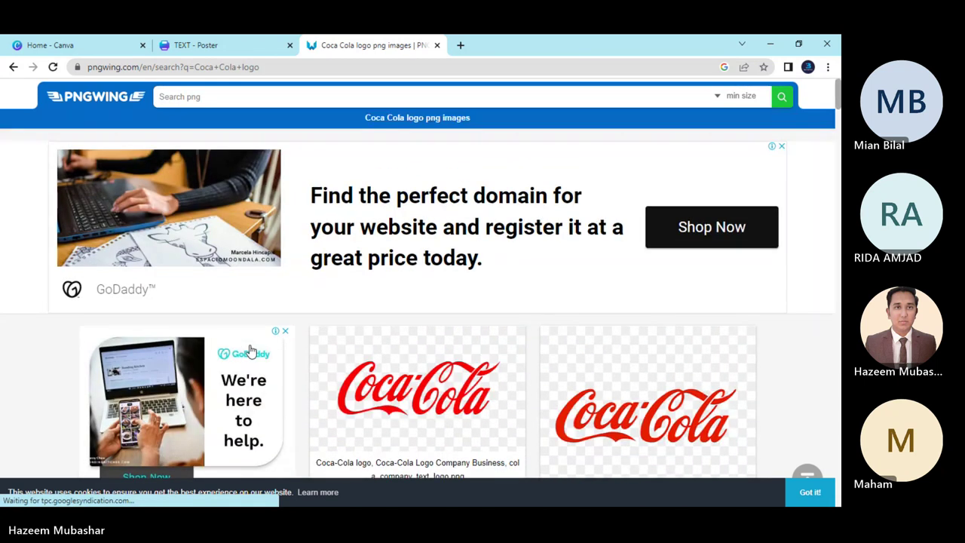
scroll(250, 352, "down", 2)
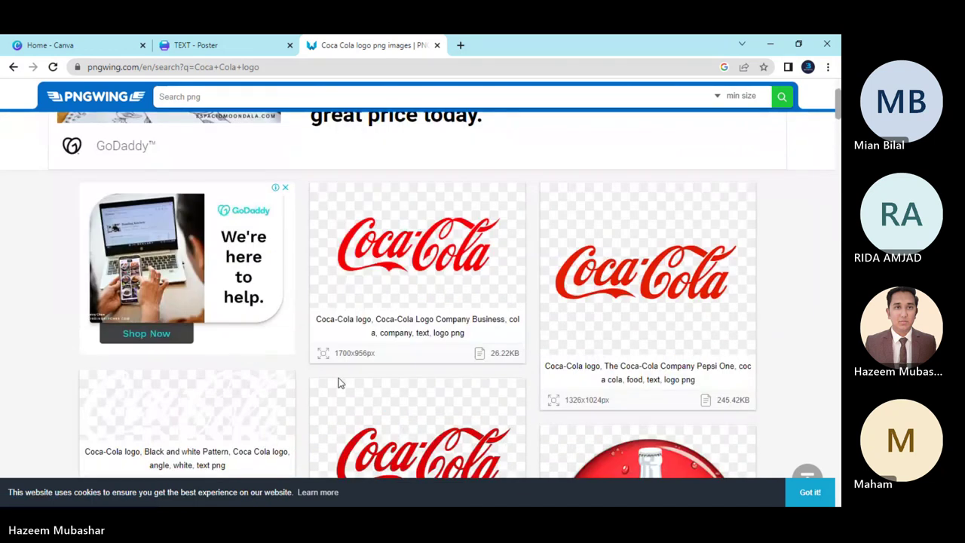
left_click(457, 254)
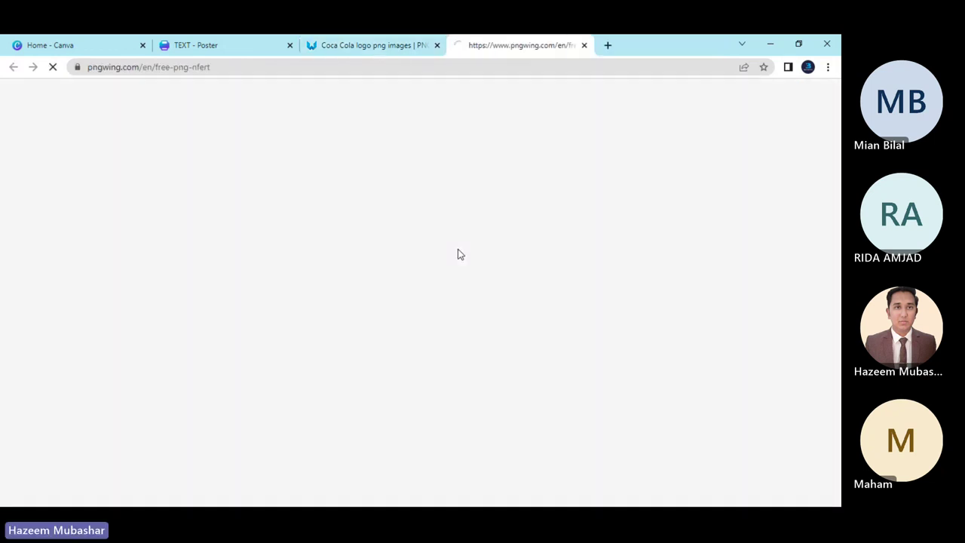
scroll(384, 358, "down", 4)
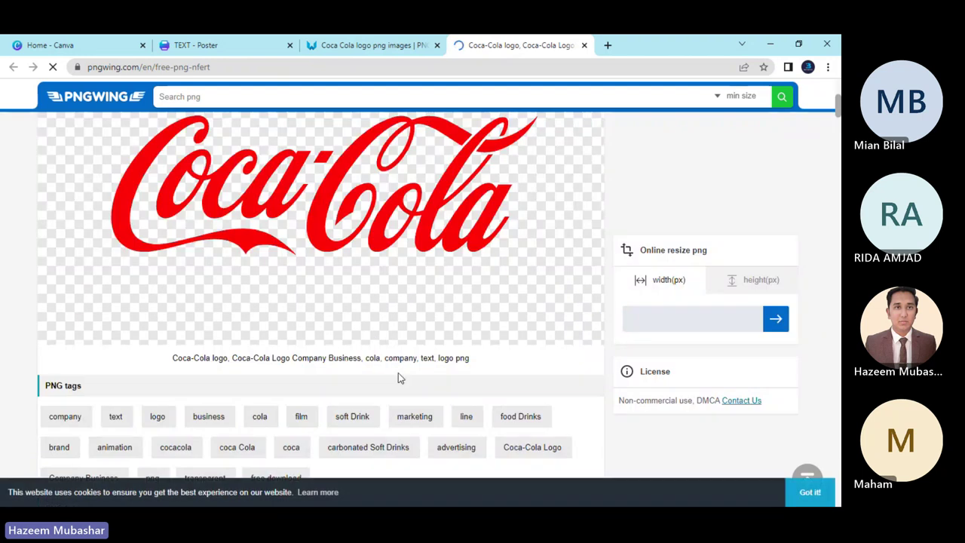
scroll(425, 316, "down", 5)
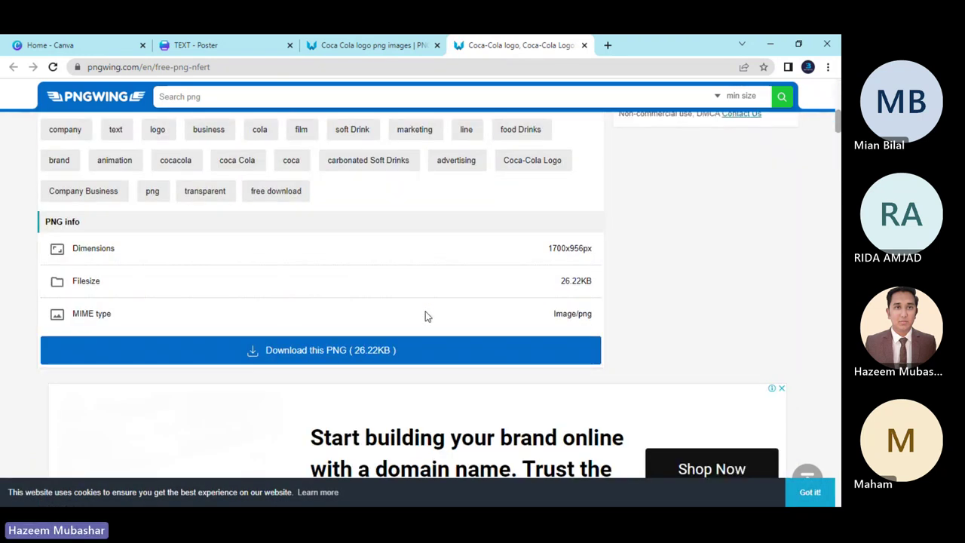
scroll(424, 316, "down", 2)
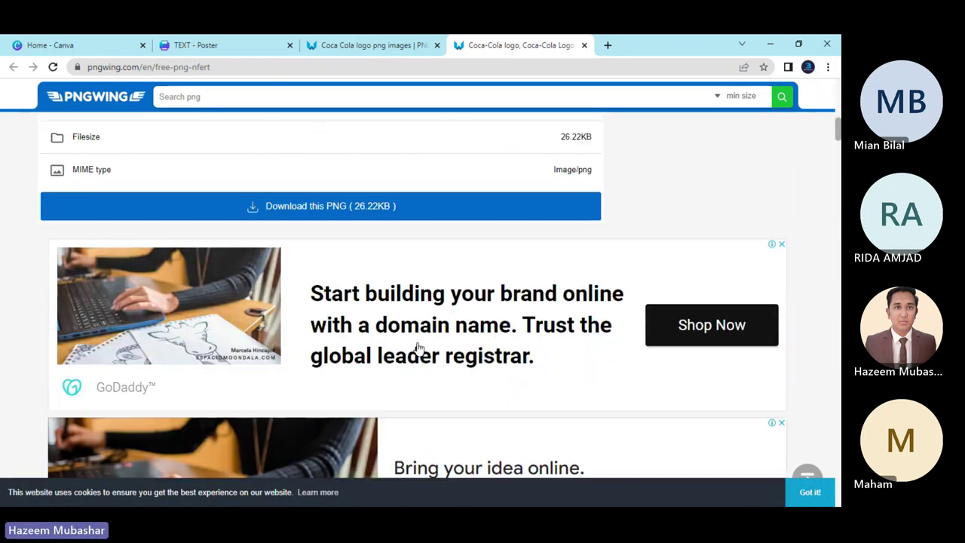
left_click(337, 208)
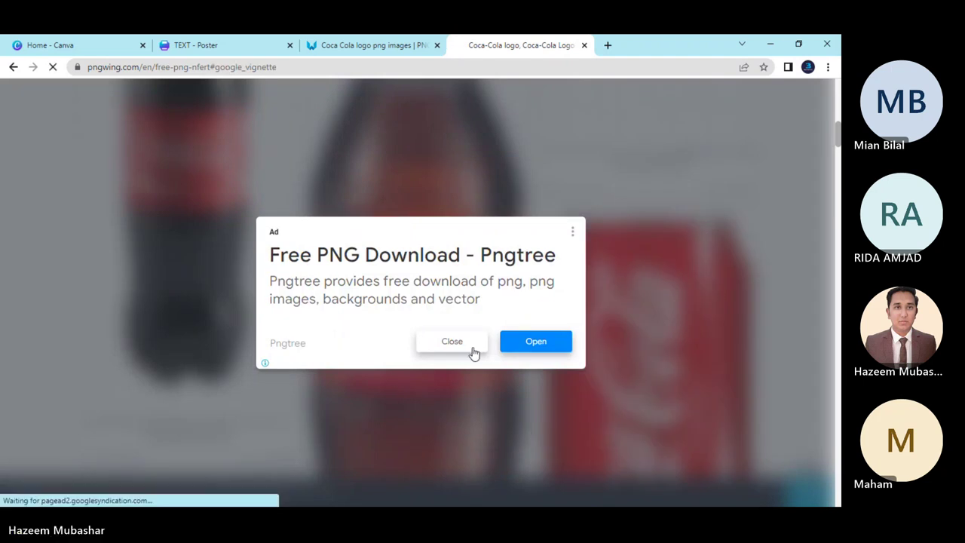
Dismiss the advert, solve the download verification puzzle, and close both PNGWing tabs.
left_click(452, 343)
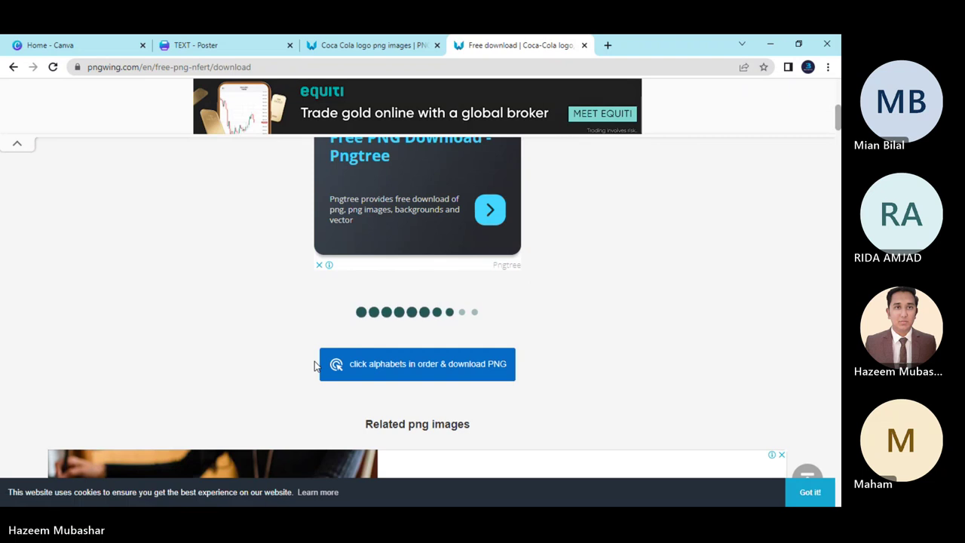
left_click(416, 375)
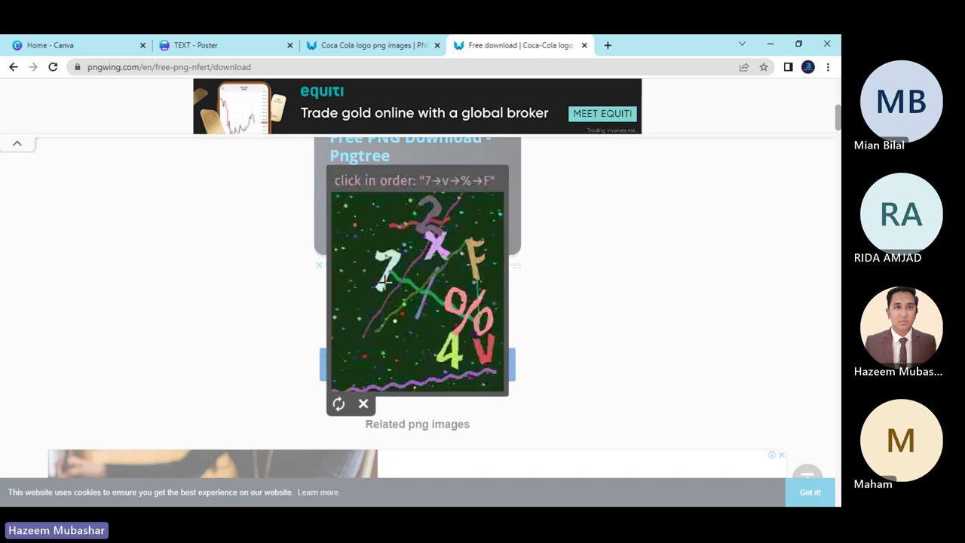
left_click(482, 355)
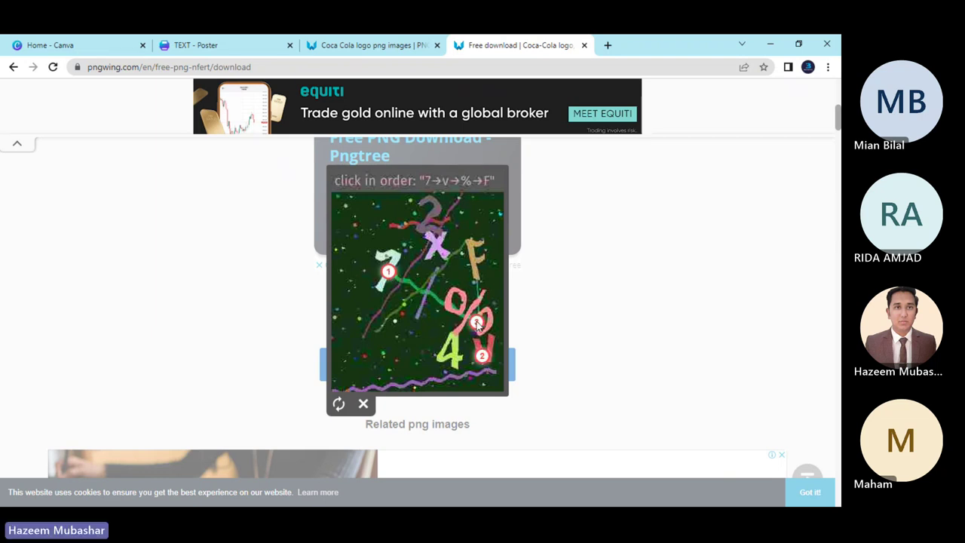
left_click(475, 261)
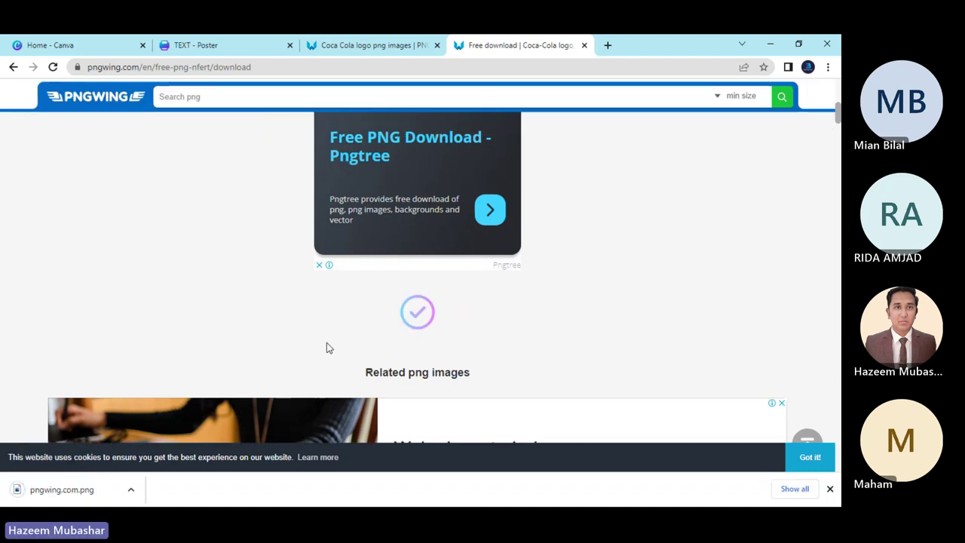
left_click(585, 45)
left_click(437, 45)
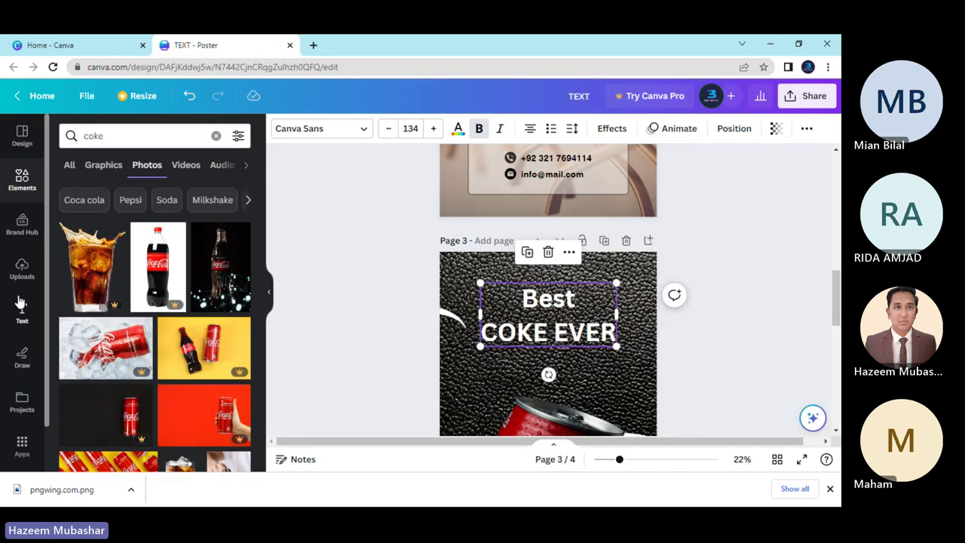
Upload pngwing.com.png from the Downloads folder into Canva's Uploads.
left_click(21, 270)
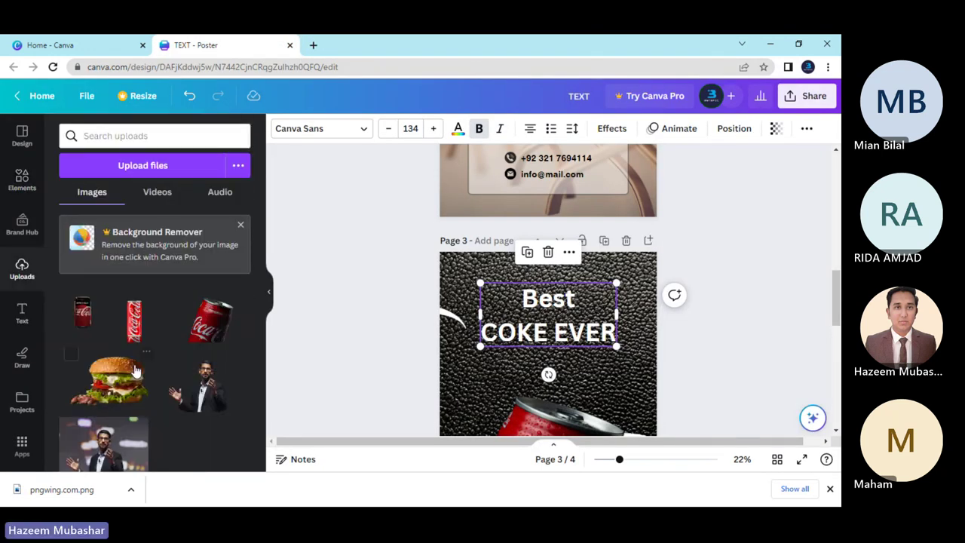
left_click(147, 167)
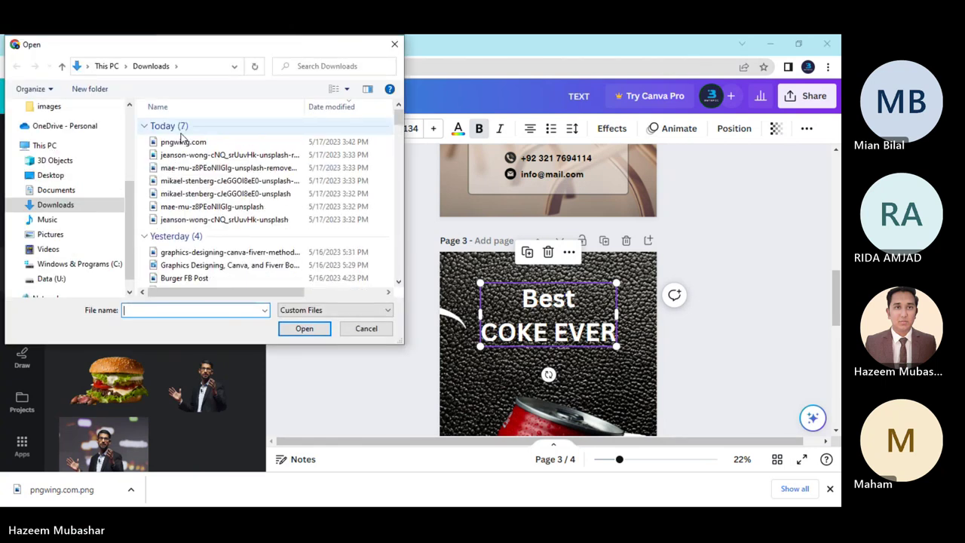
double_click(183, 143)
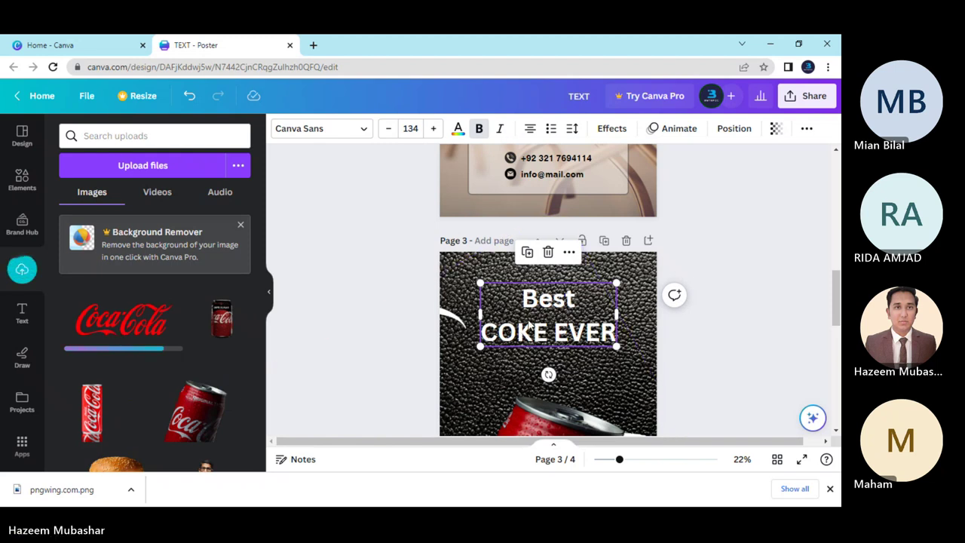
left_click_drag(480, 331, 552, 332)
Delete the 'COKE EVER' line from the page 3 heading.
left_click_drag(482, 331, 615, 331)
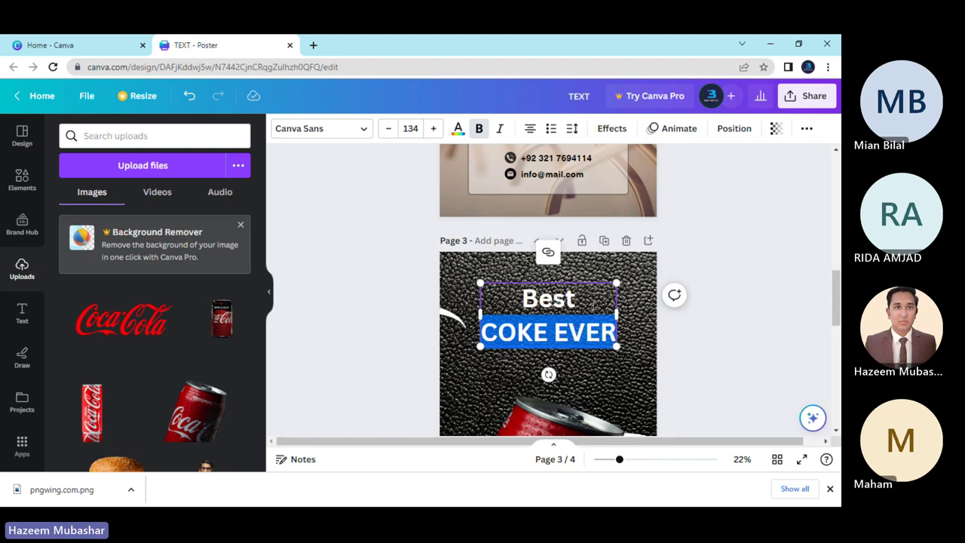
key("BackSpace")
key("BackSpace")
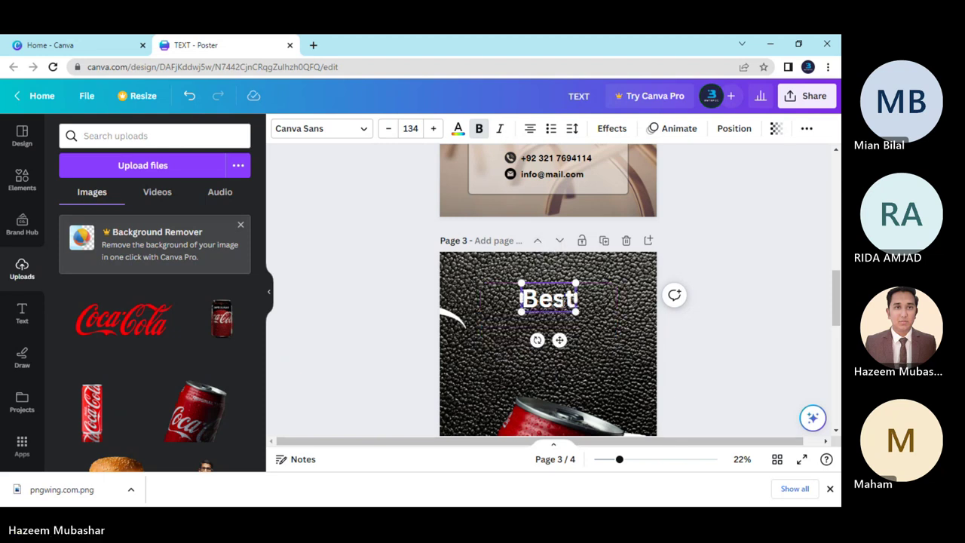
left_click(433, 335)
Add the uploaded Coca-Cola logo, shrink it, and place it just below 'Best'.
left_click(150, 320)
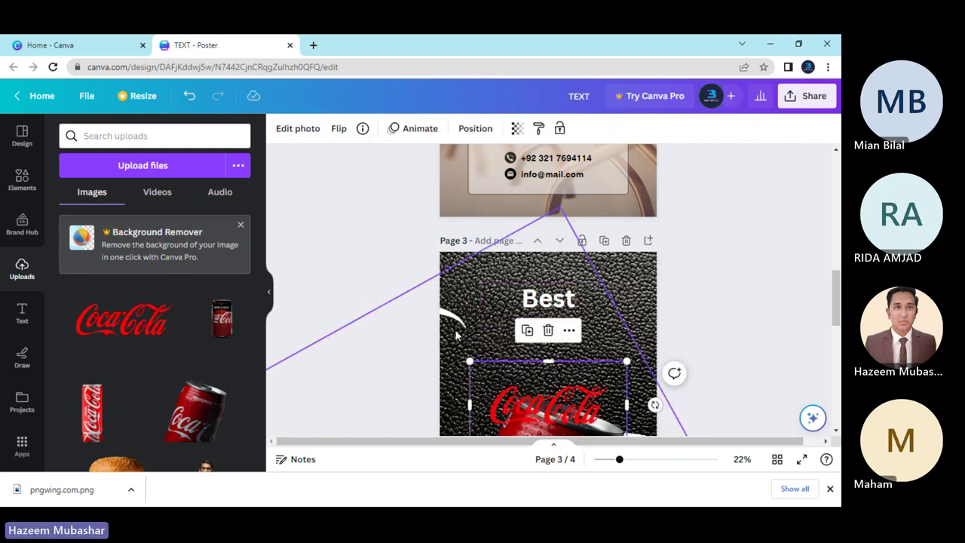
scroll(456, 335, "down", 3)
left_click_drag(595, 294, 596, 205)
scroll(603, 226, "up", 3)
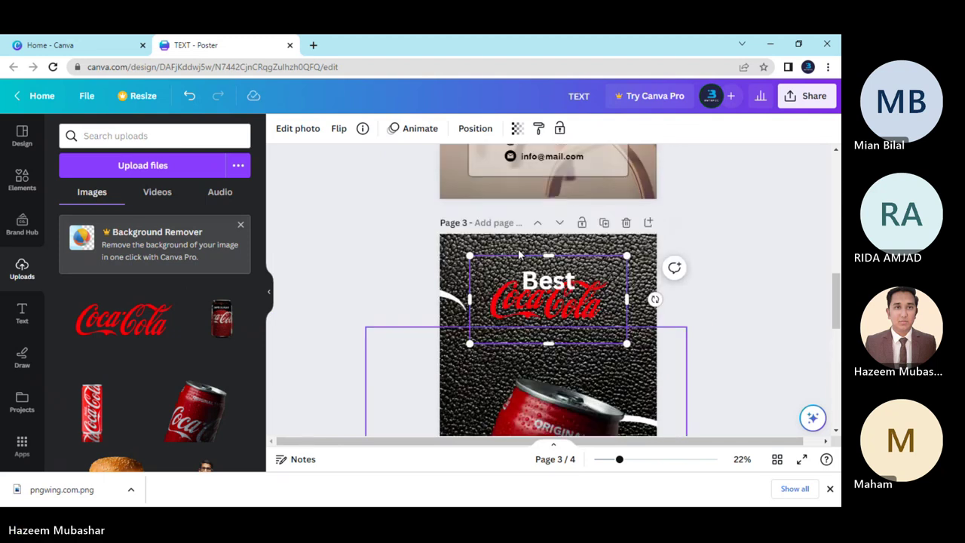
left_click_drag(625, 363, 567, 328)
left_click_drag(504, 303, 499, 324)
left_click(422, 352)
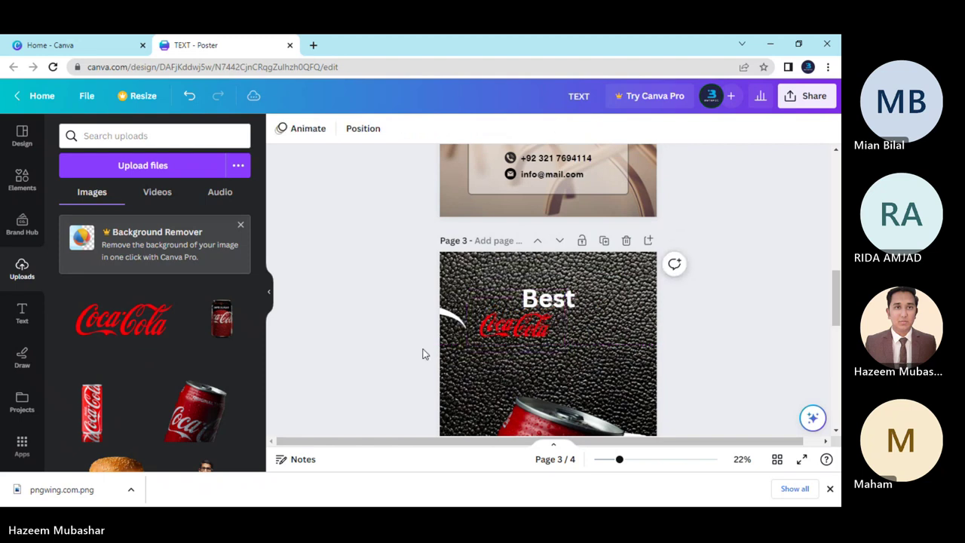
scroll(425, 354, "down", 3)
scroll(422, 354, "up", 2)
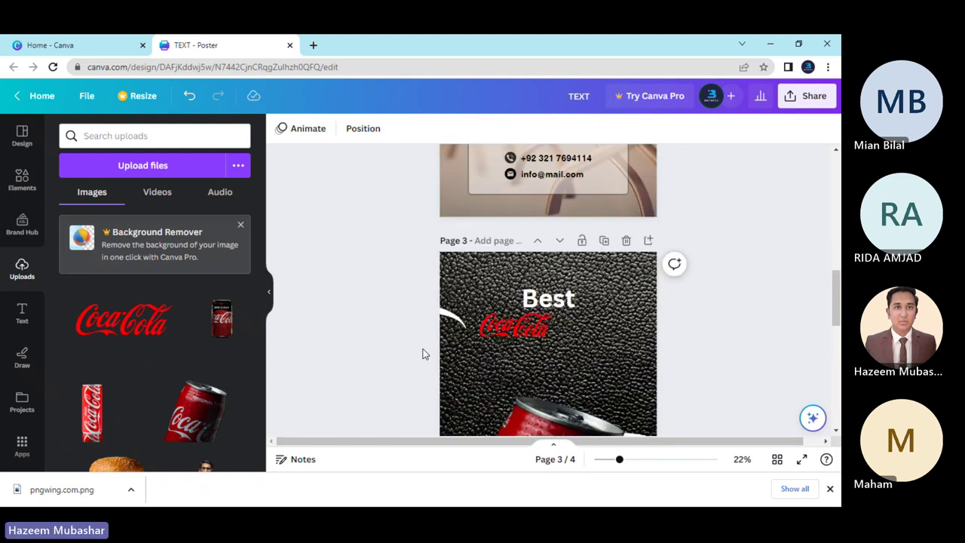
scroll(423, 363, "down", 2)
Delete the Coca-Cola logo from page 3 and undo twice to restore 'COKE EVER'.
scroll(423, 363, "up", 2)
scroll(424, 363, "down", 2)
scroll(423, 363, "up", 2)
left_click(512, 329)
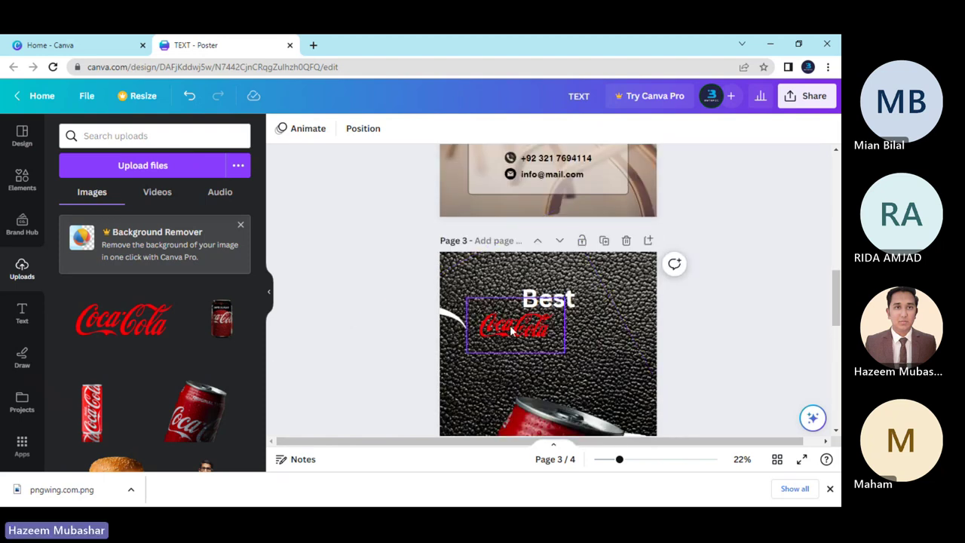
key("Delete")
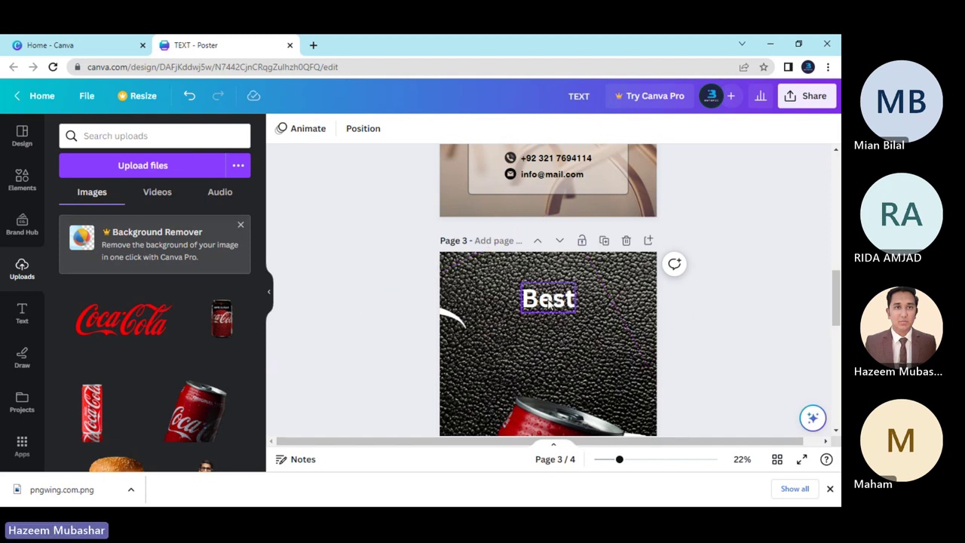
key("ctrl+z")
key("ctrl+z")
key("ctrl+z")
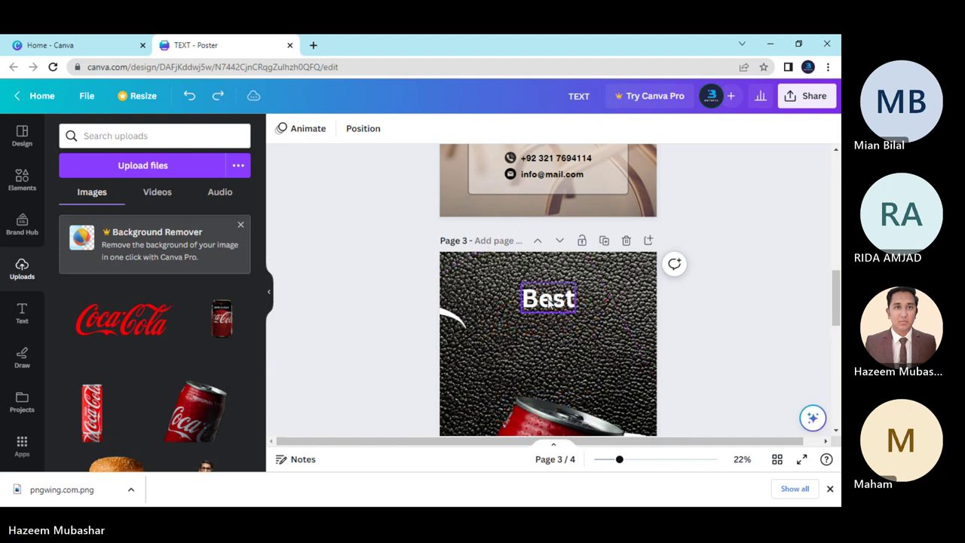
key("ctrl+z")
Try the Bukhari Script font on the 'Best COKE EVER' heading.
left_click(541, 332)
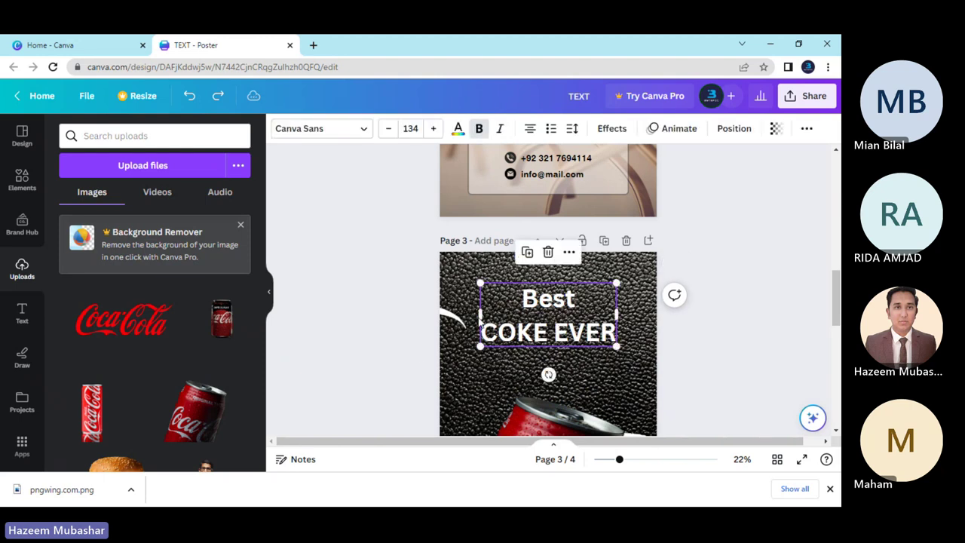
left_click(360, 132)
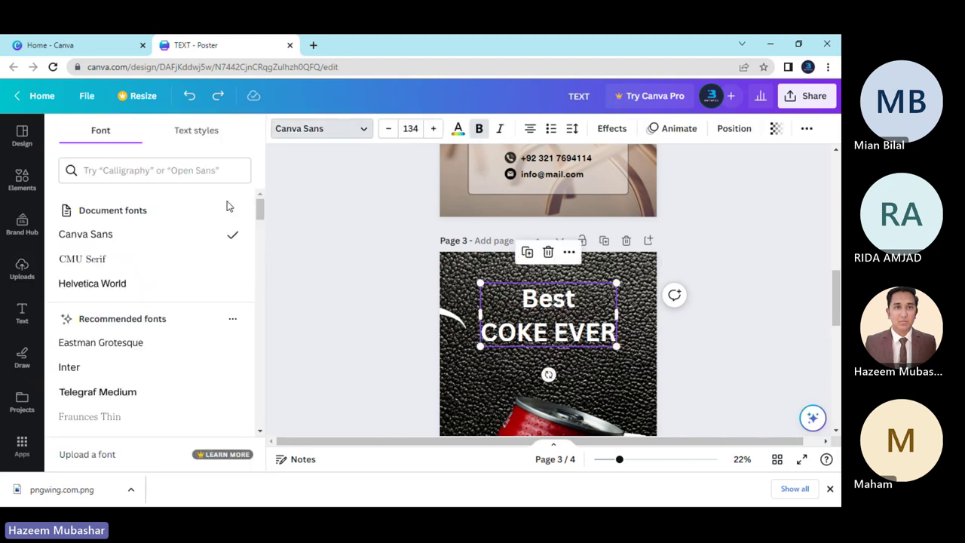
scroll(181, 263, "down", 6)
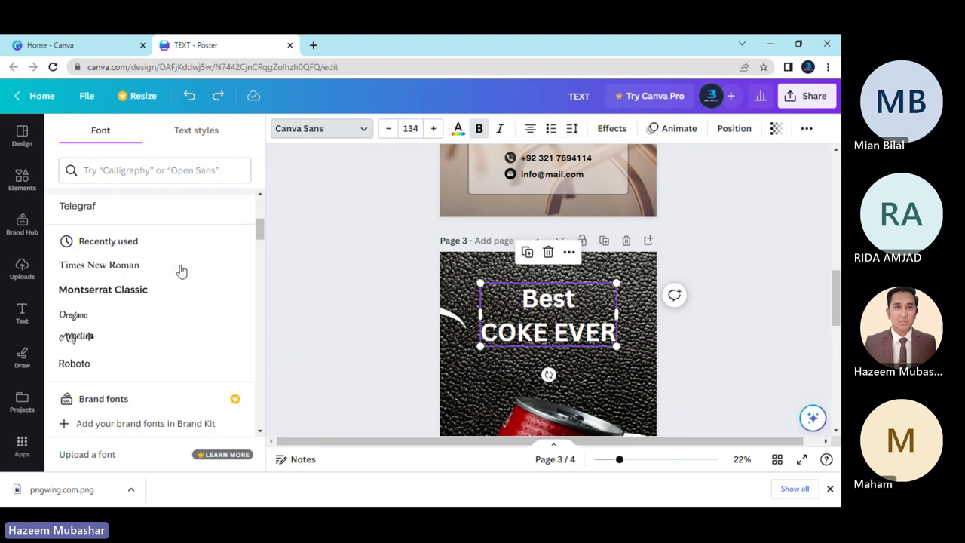
scroll(200, 335, "down", 2)
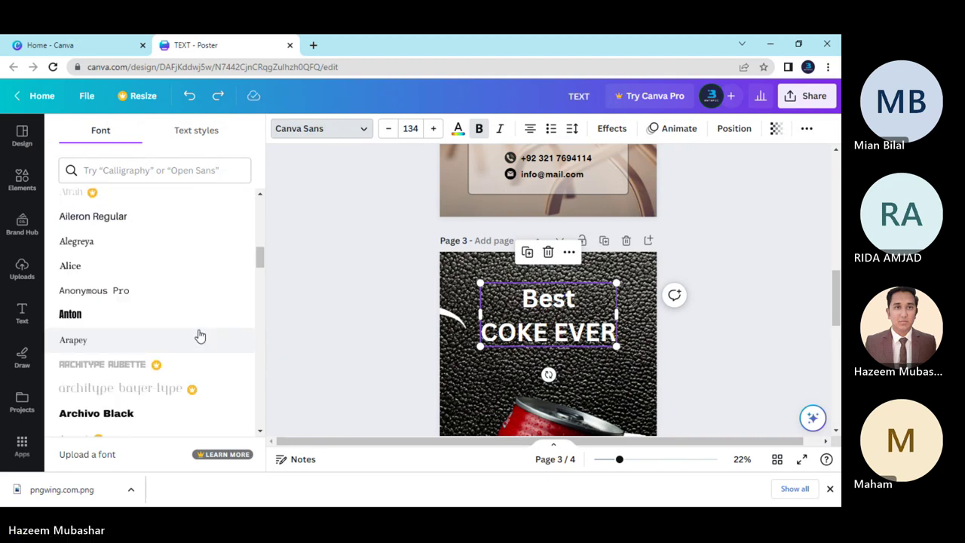
scroll(199, 335, "down", 2)
scroll(200, 335, "down", 6)
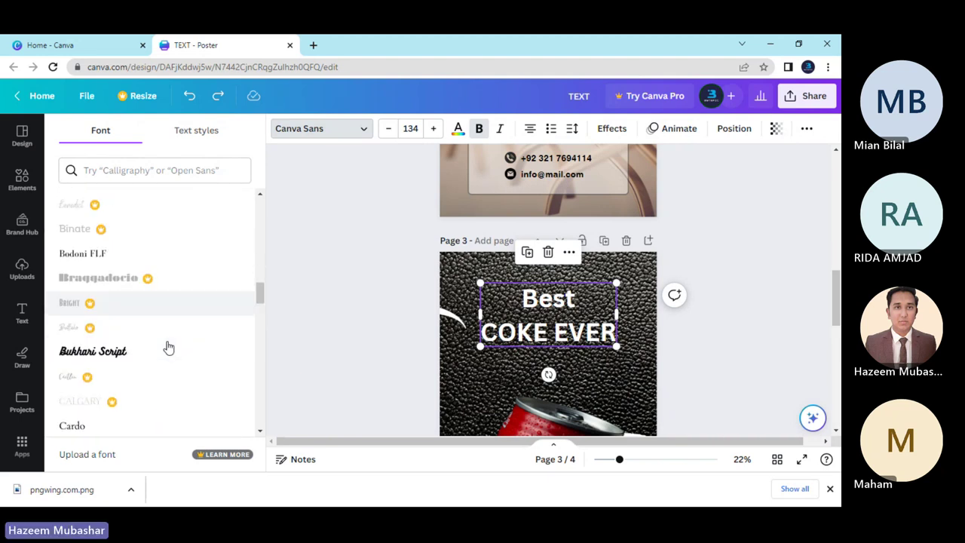
scroll(168, 346, "up", 2)
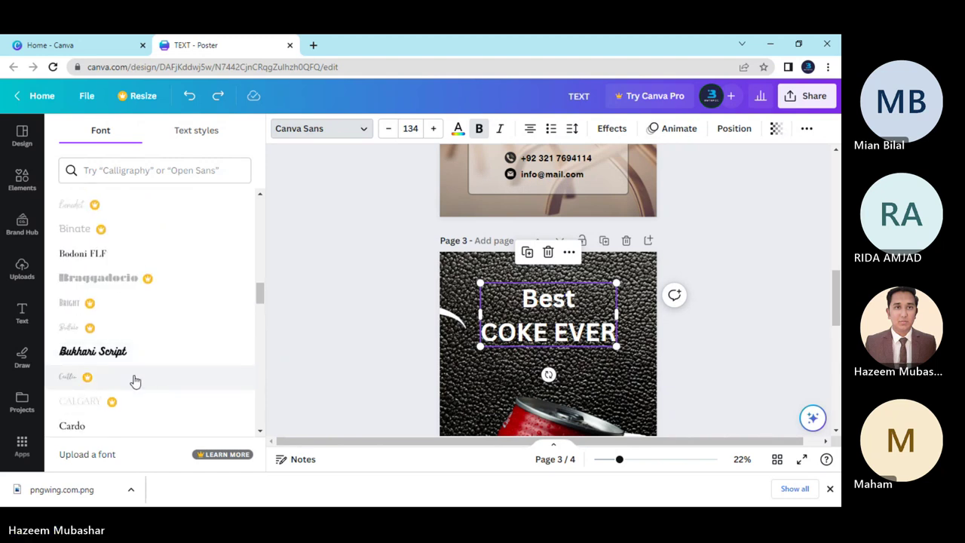
left_click(129, 352)
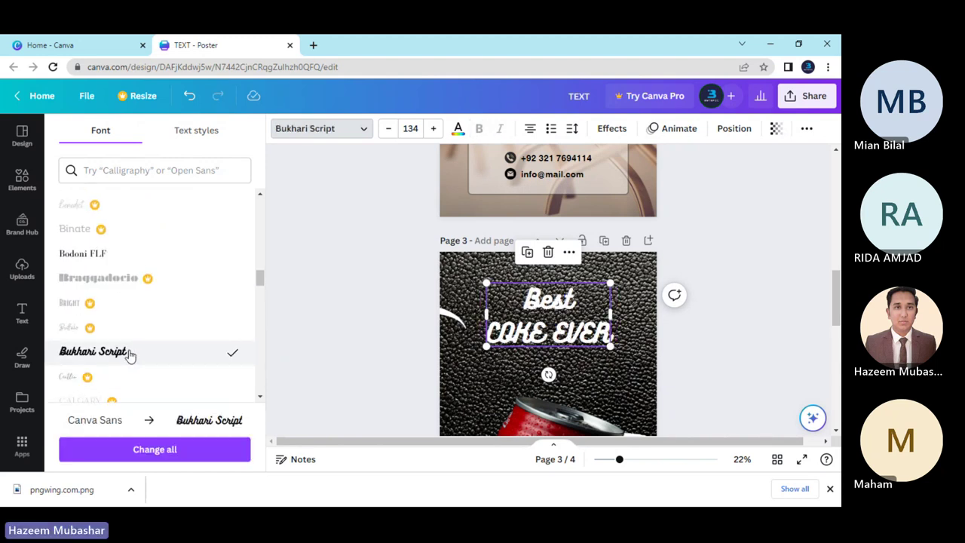
Switch the heading font to Josefin Sans Regular.
scroll(151, 362, "down", 5)
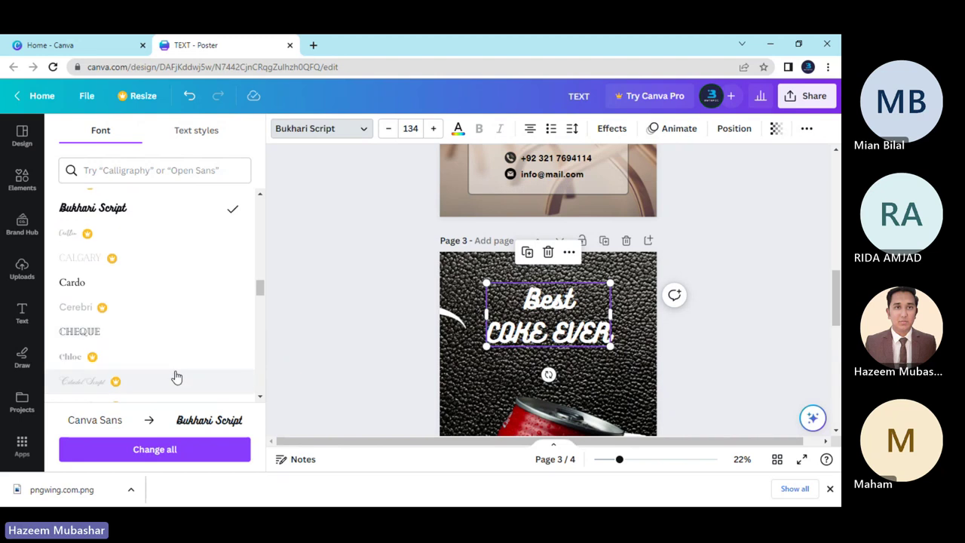
scroll(172, 361, "down", 6)
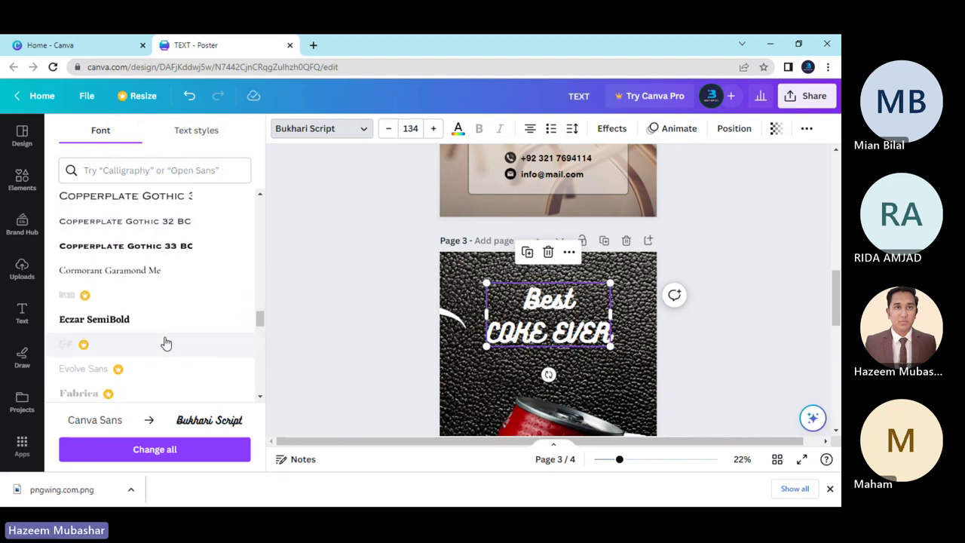
scroll(166, 343, "down", 3)
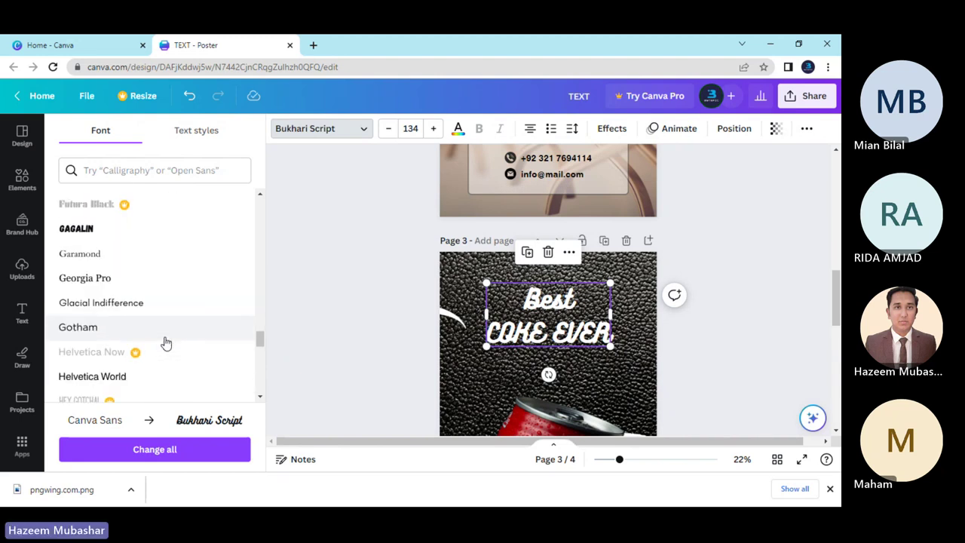
scroll(166, 343, "down", 8)
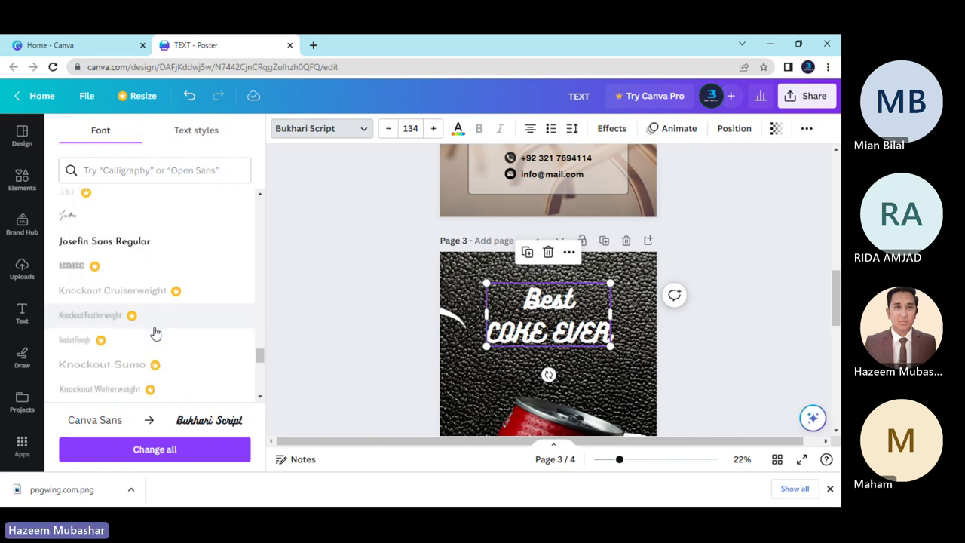
left_click(145, 255)
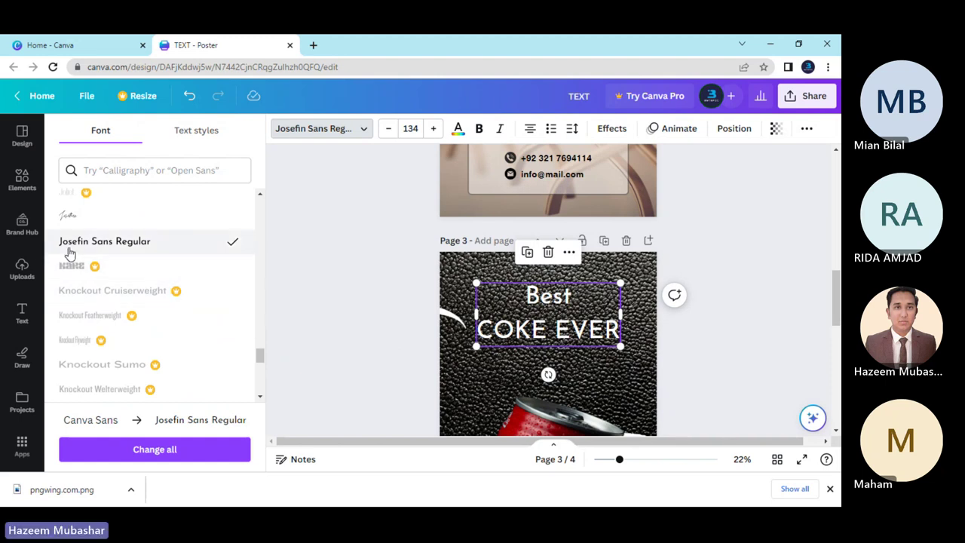
left_click(392, 356)
Retype 'Best' as 'BEST' in the page 3 heading and reselect the heading.
scroll(393, 356, "down", 2)
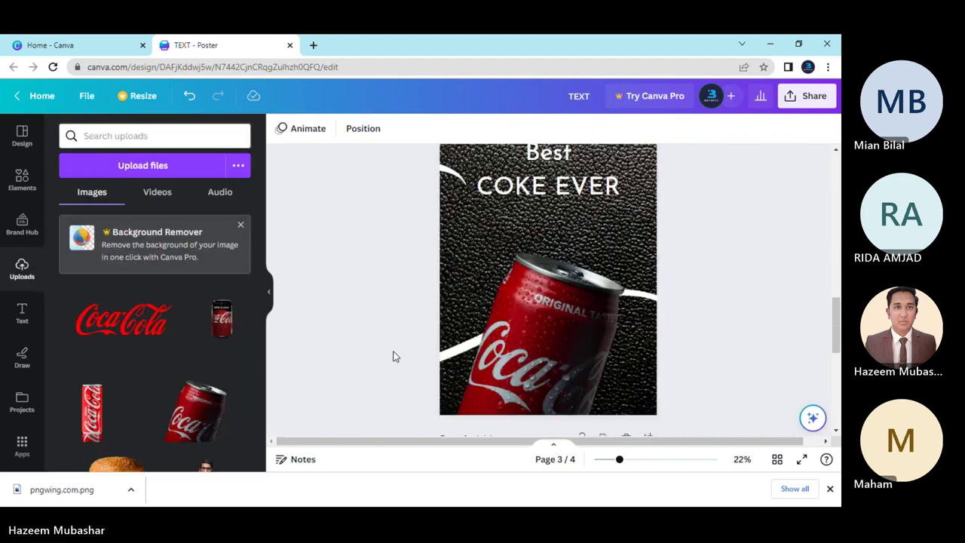
scroll(393, 355, "up", 2)
scroll(393, 356, "down", 2)
scroll(392, 356, "up", 3)
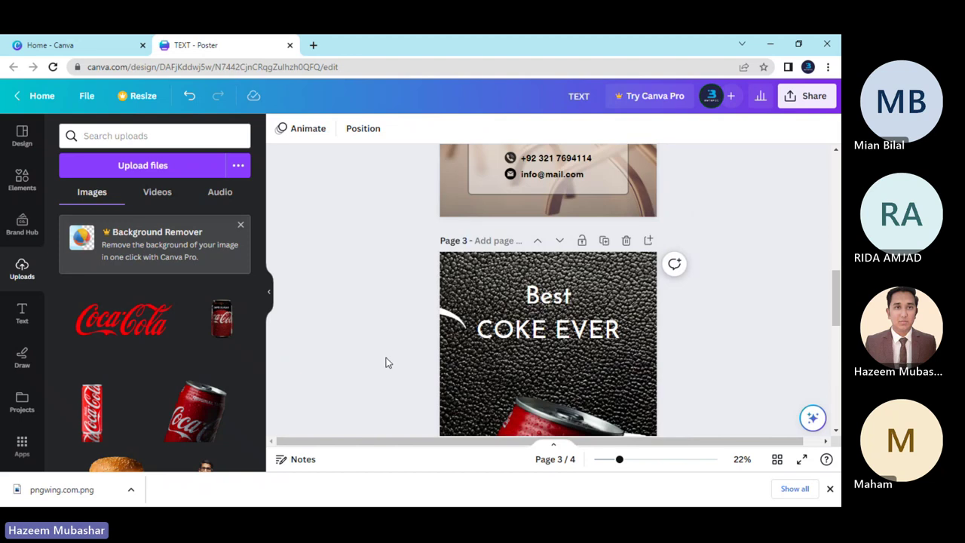
left_click(531, 296)
double_click(532, 295)
left_click(578, 299)
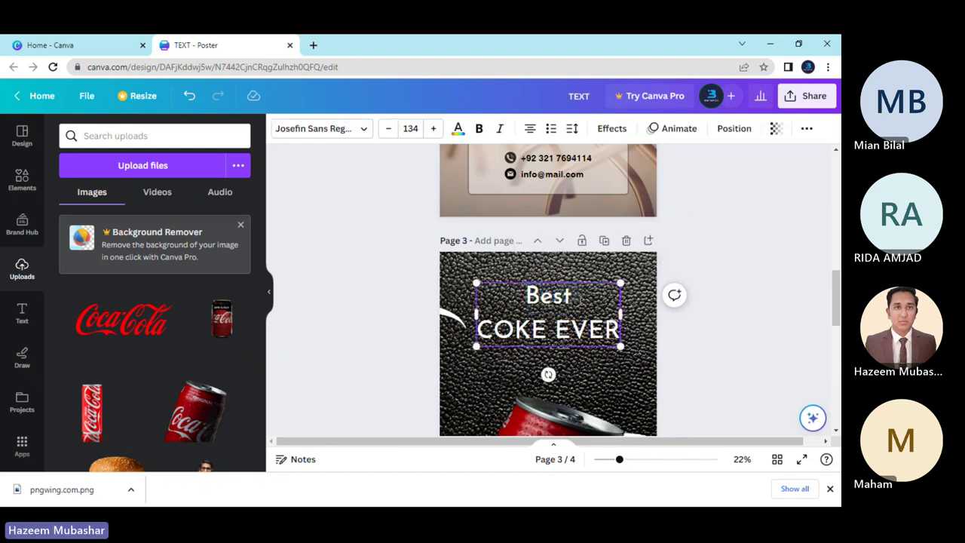
key("BackSpace")
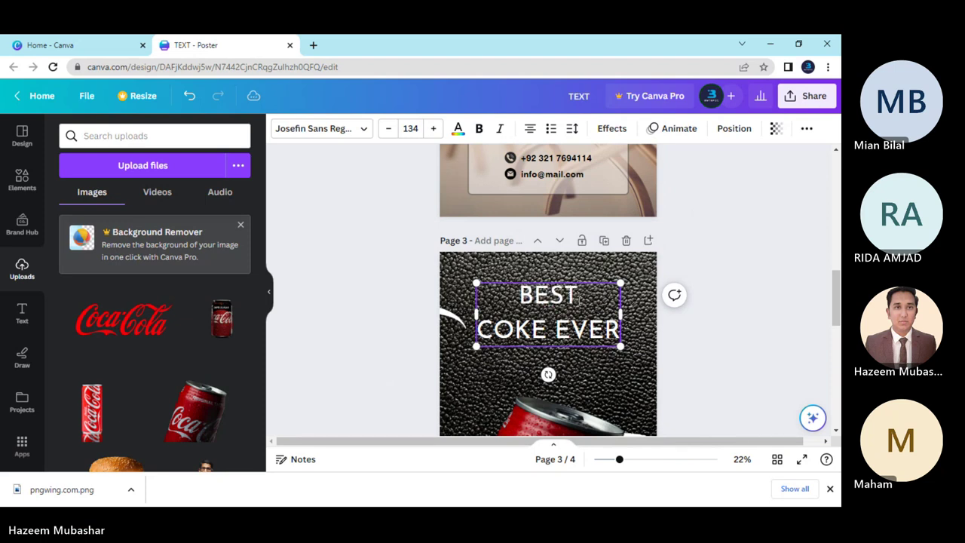
left_click(405, 319)
left_click(504, 318)
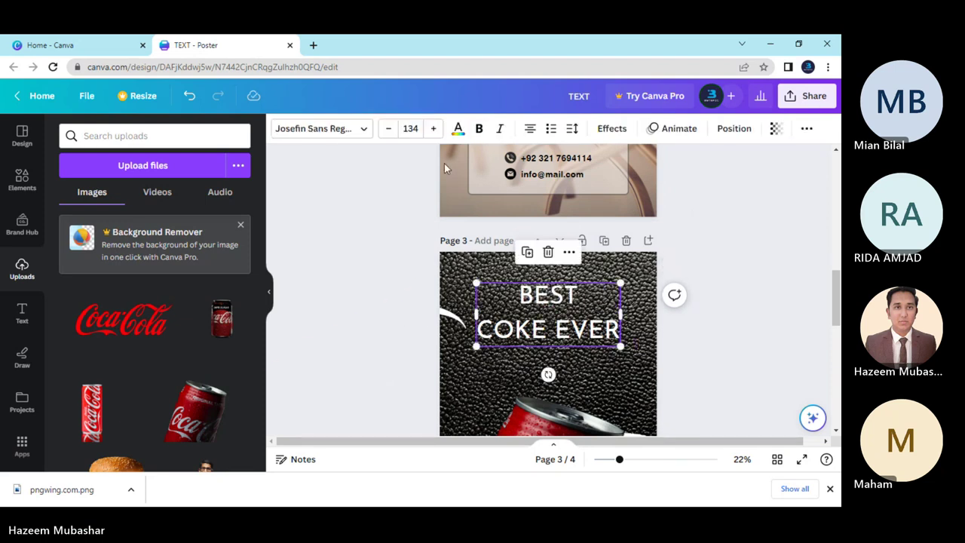
left_click(383, 338)
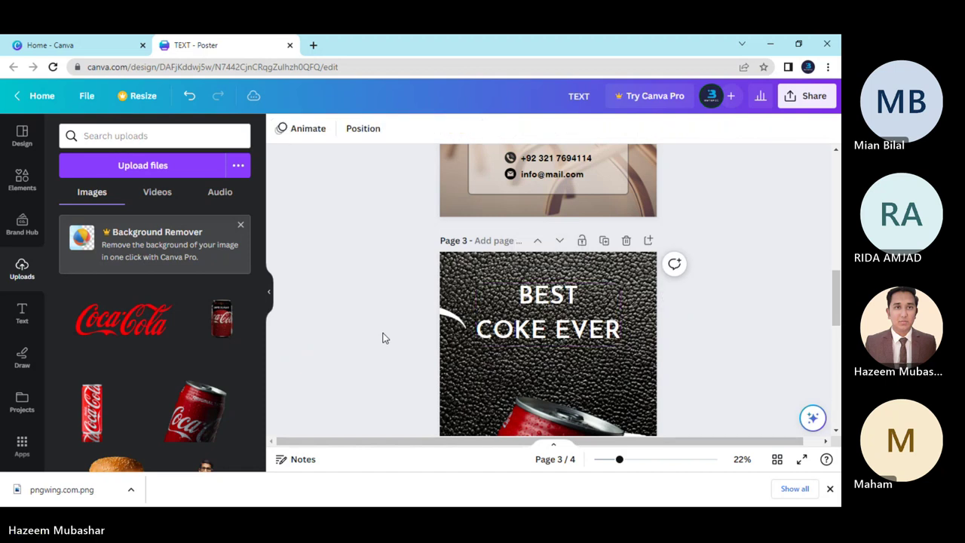
left_click(503, 328)
Set the heading's line spacing to 1.05, keeping letter spacing at 0.
left_click(572, 129)
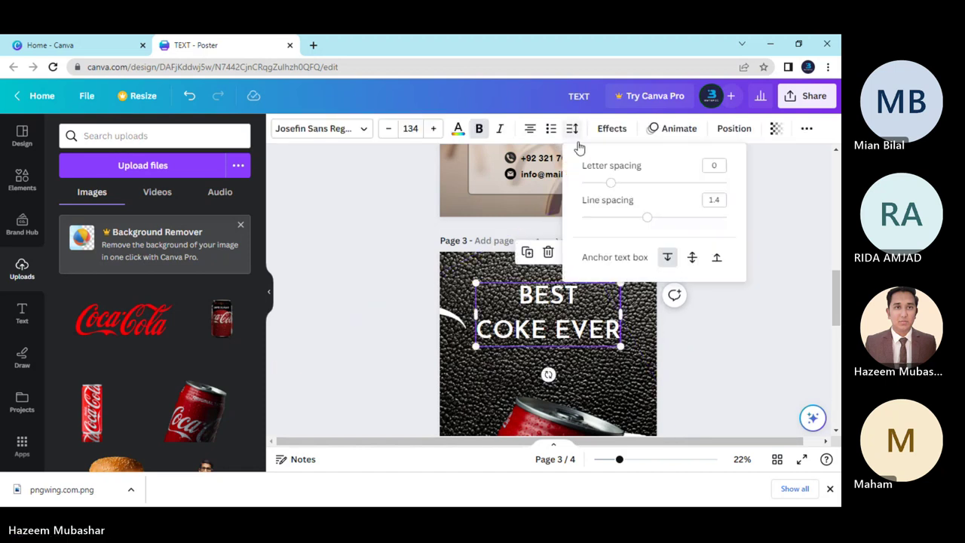
left_click_drag(610, 183, 611, 182)
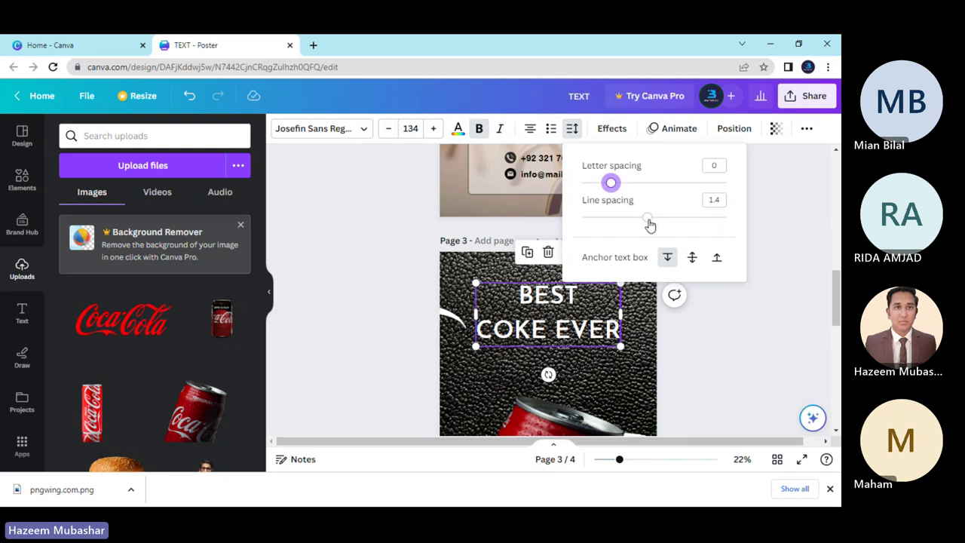
left_click_drag(649, 225, 622, 224)
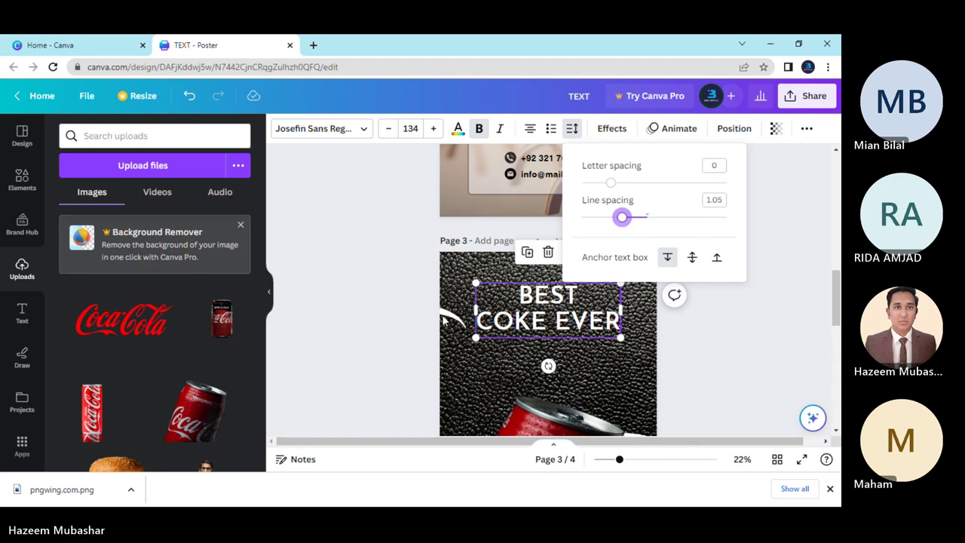
left_click(411, 321)
Nudge the BEST COKE EVER heading slightly lower on page 3.
scroll(408, 318, "down", 2)
scroll(409, 319, "up", 2)
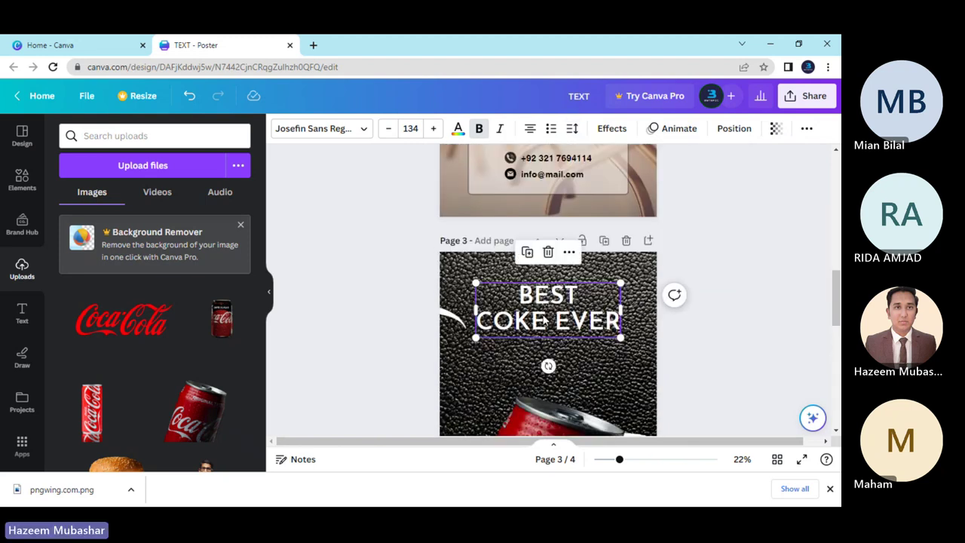
left_click_drag(545, 319, 544, 354)
Add the uploaded red Coca-Cola logo, shrink it, and place it just above BEST.
left_click(384, 345)
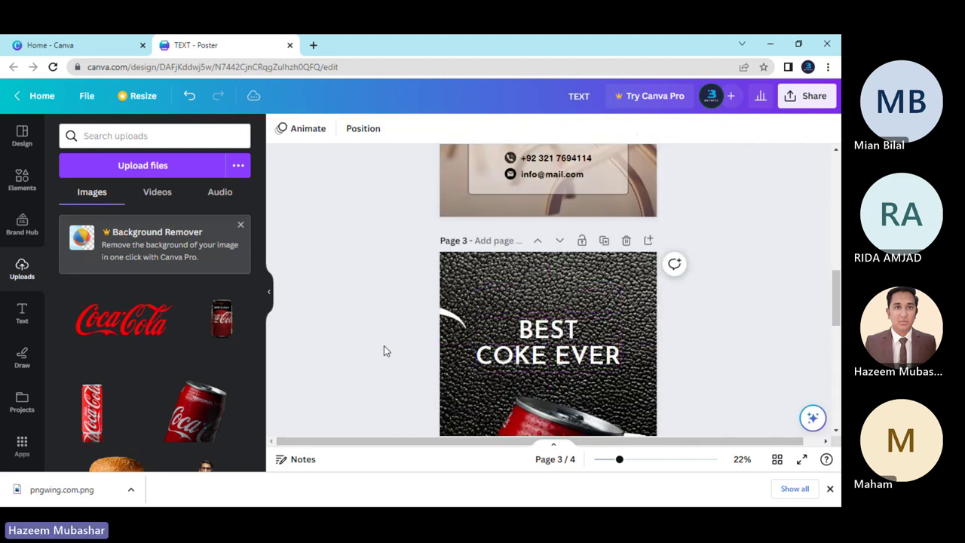
scroll(383, 349, "down", 2)
scroll(384, 348, "up", 2)
scroll(384, 349, "down", 2)
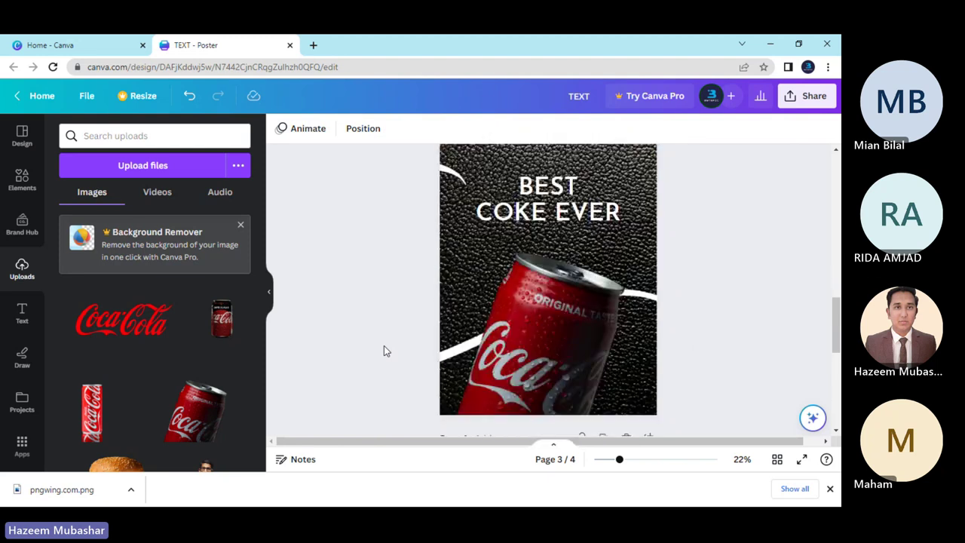
scroll(383, 347, "down", 2)
scroll(384, 347, "up", 4)
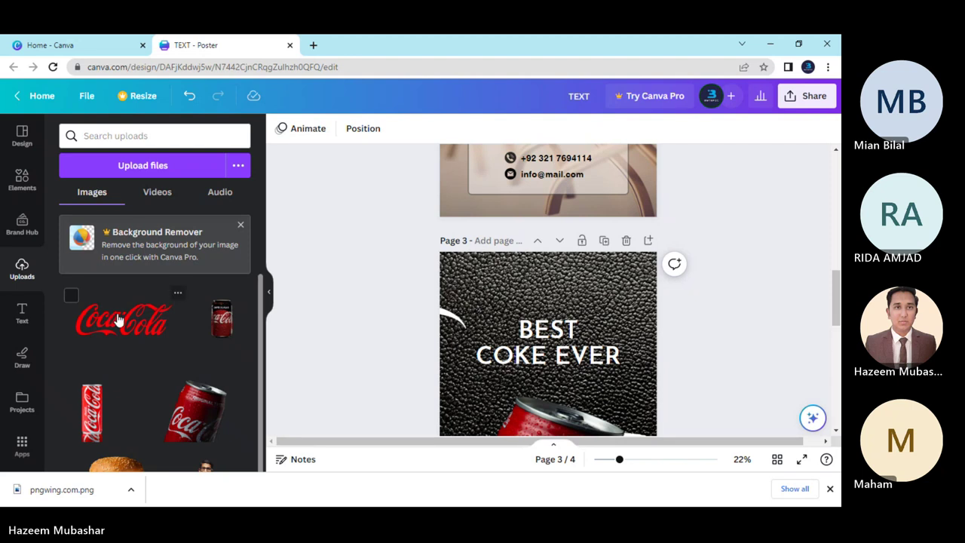
left_click(141, 323)
left_click_drag(541, 415, 533, 298)
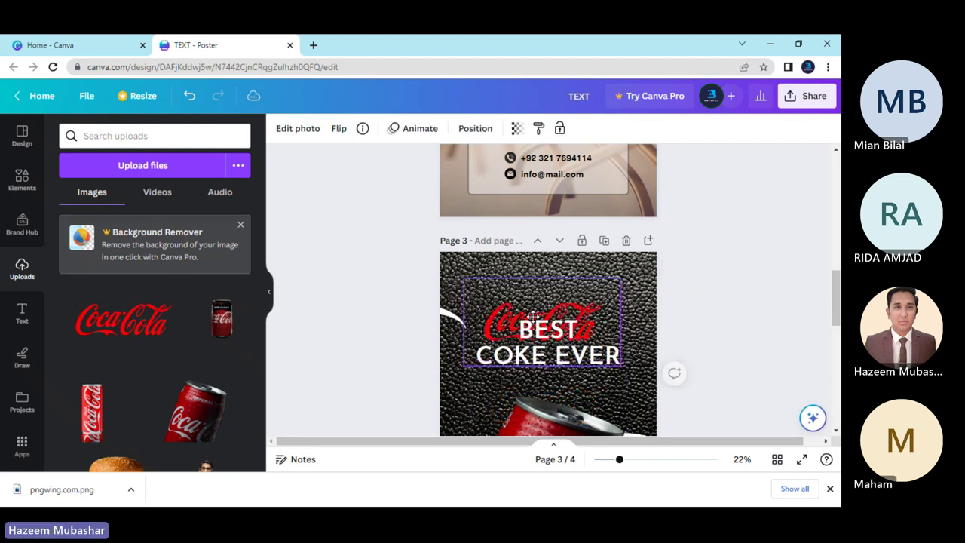
left_click_drag(619, 335, 555, 319)
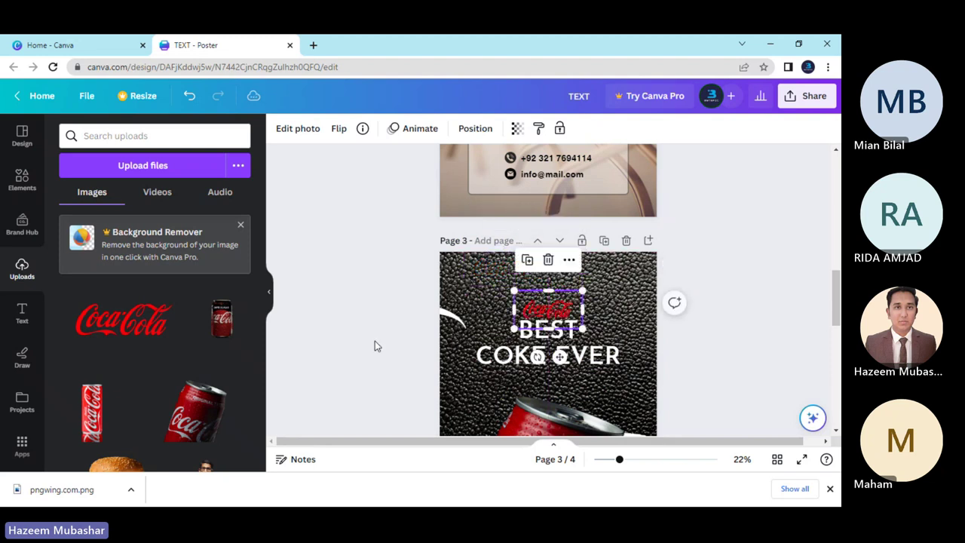
left_click(374, 341)
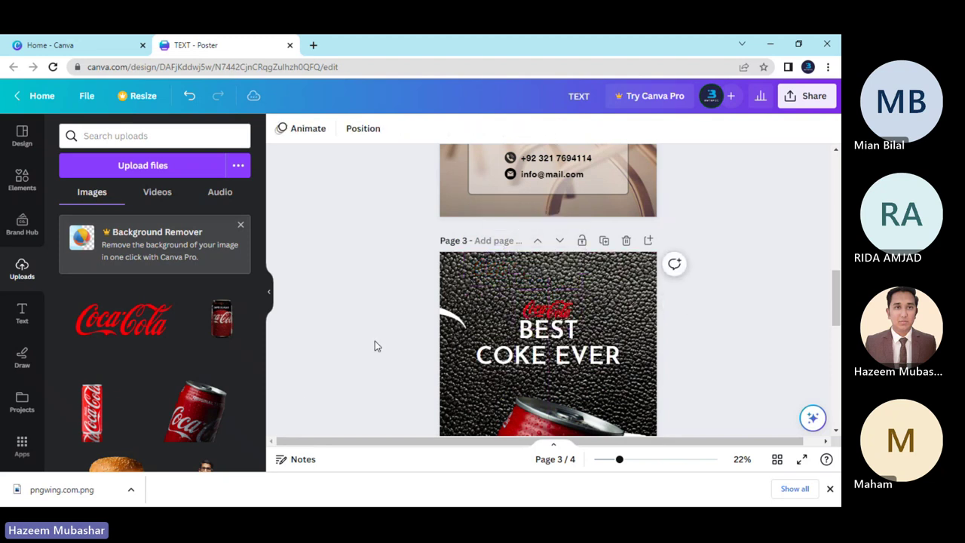
Add a square from Elements and flatten it into a bar above the BEST heading.
left_click(22, 181)
left_click(215, 134)
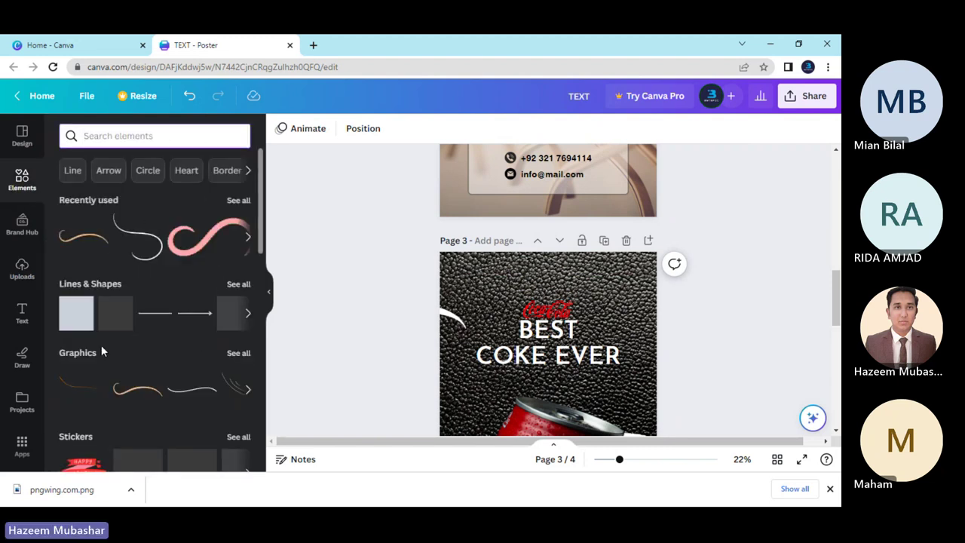
left_click(72, 322)
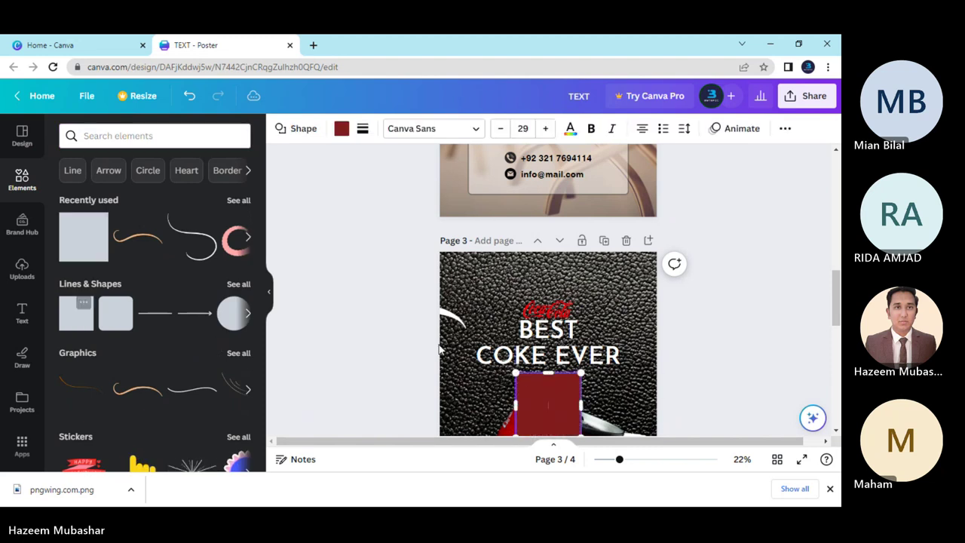
left_click_drag(548, 403, 542, 269)
left_click_drag(548, 309, 542, 270)
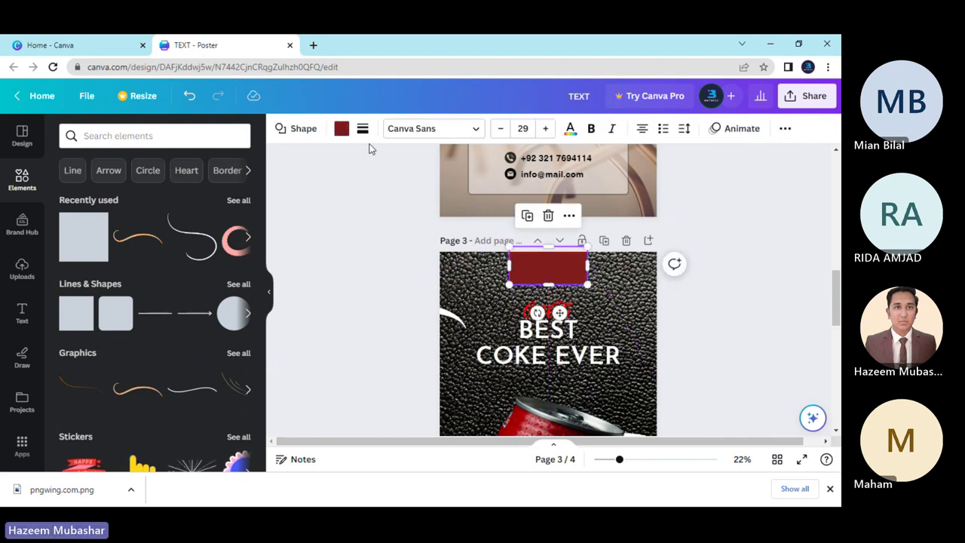
Recolour the bar white and move the Coca-Cola logo up beneath it.
left_click(343, 129)
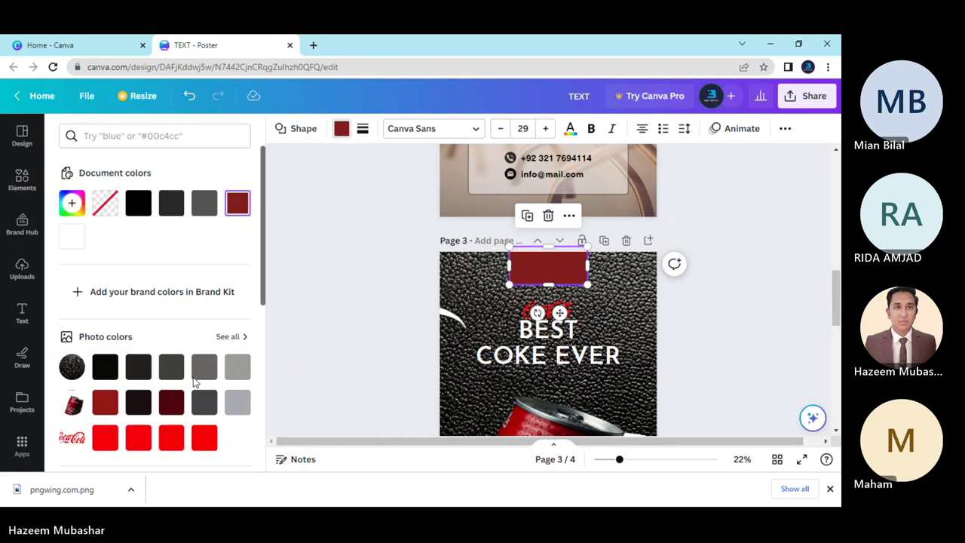
scroll(191, 259, "down", 2)
left_click(236, 386)
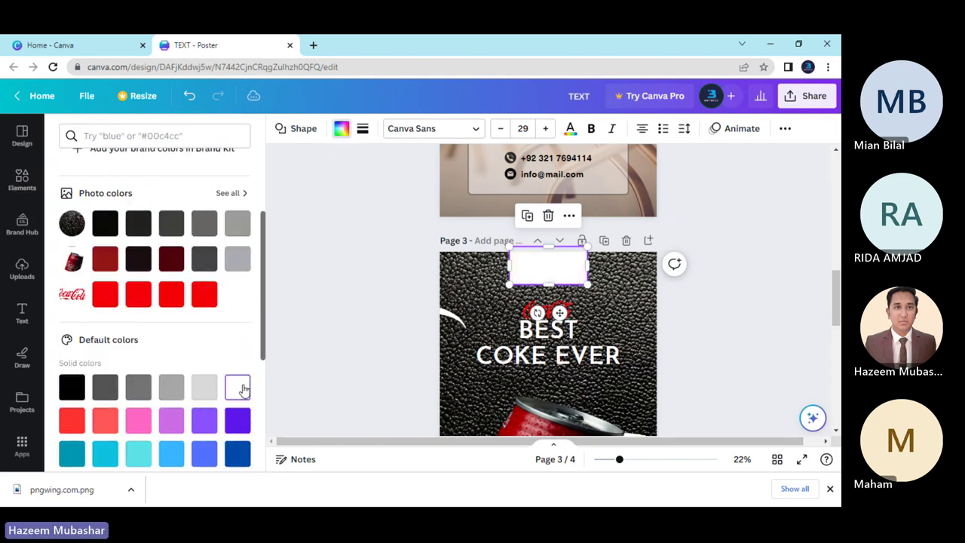
left_click(395, 345)
left_click(394, 345)
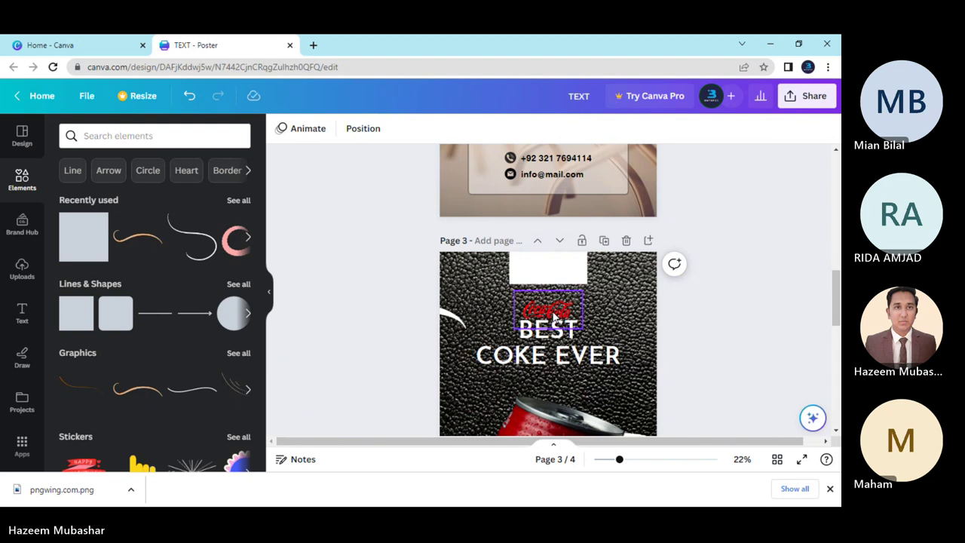
left_click_drag(554, 309, 553, 265)
Send the white bar back, then all the way behind the other elements.
right_click(553, 268)
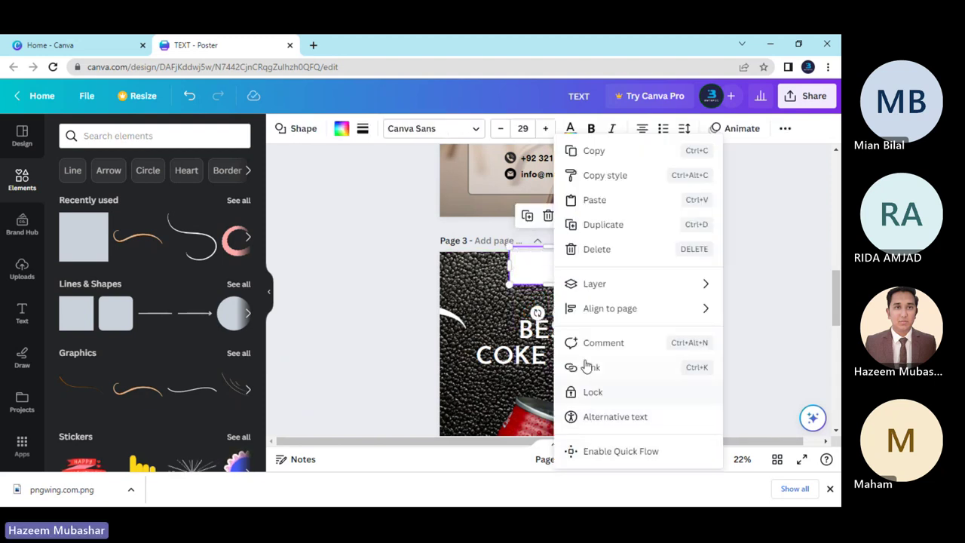
mouse_move(596, 284)
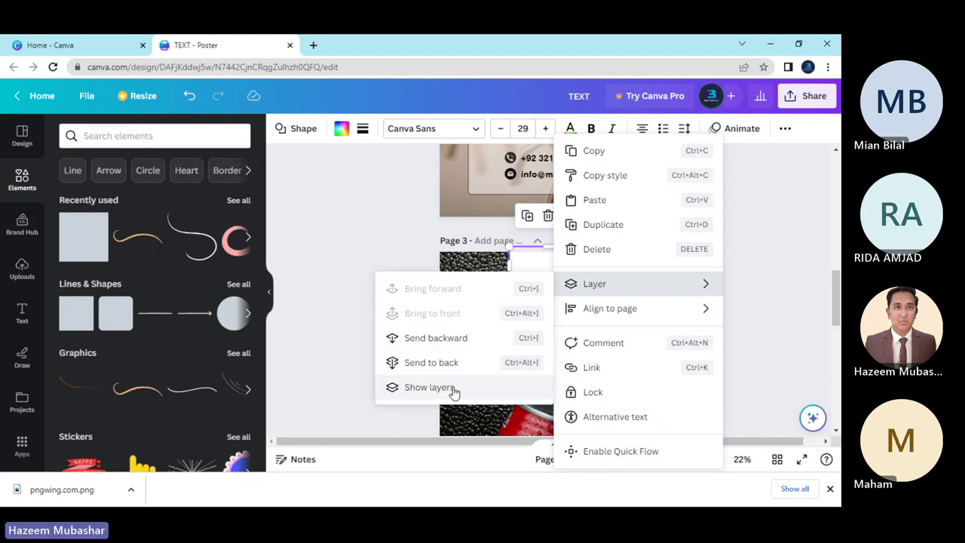
left_click(449, 339)
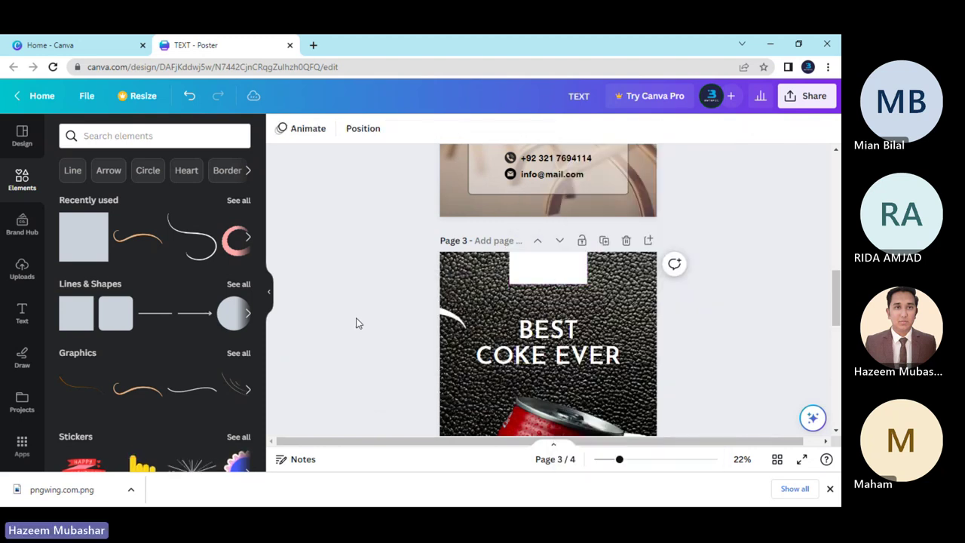
left_click(537, 278)
right_click(537, 279)
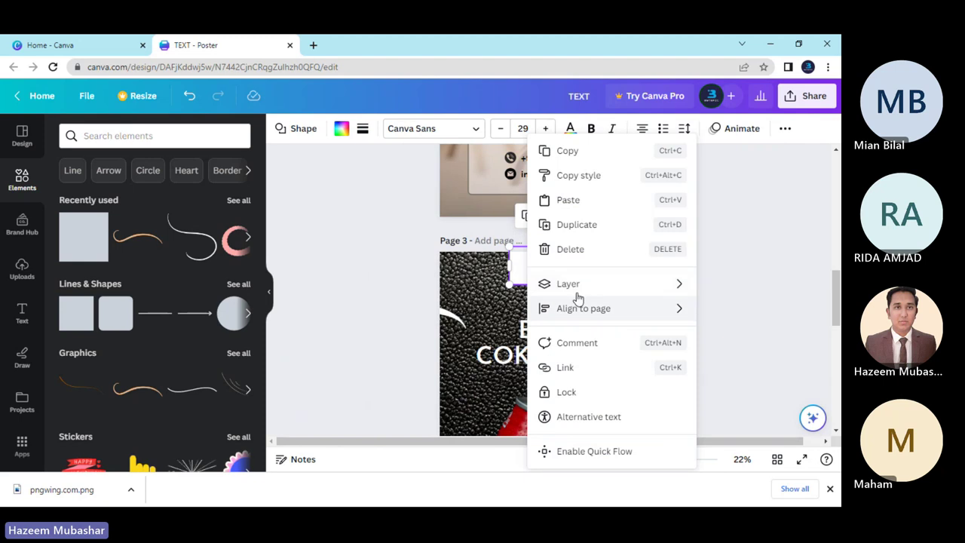
mouse_move(578, 291)
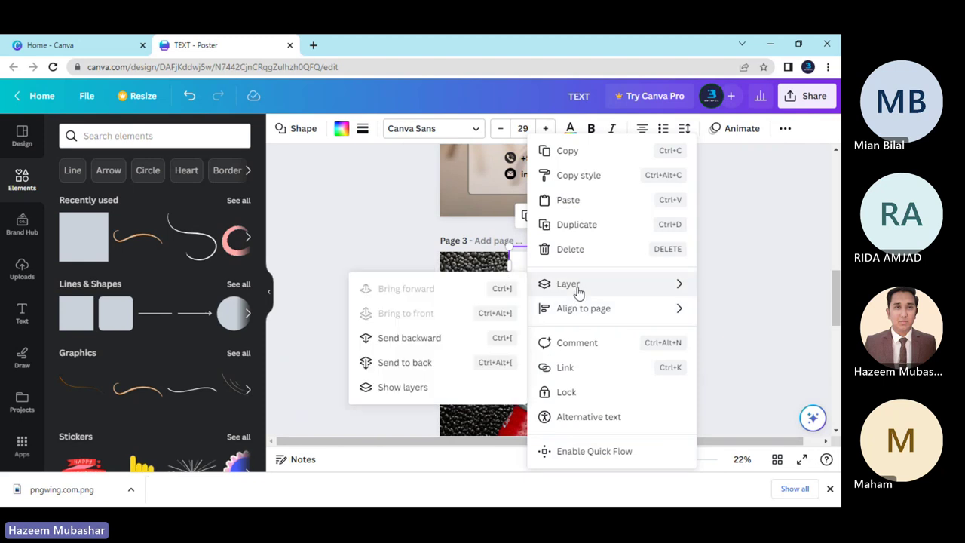
left_click(443, 364)
Nudge the Coca-Cola logo onto the white bar and select the logo.
left_click_drag(557, 269, 557, 273)
left_click(405, 316)
scroll(406, 316, "down", 3)
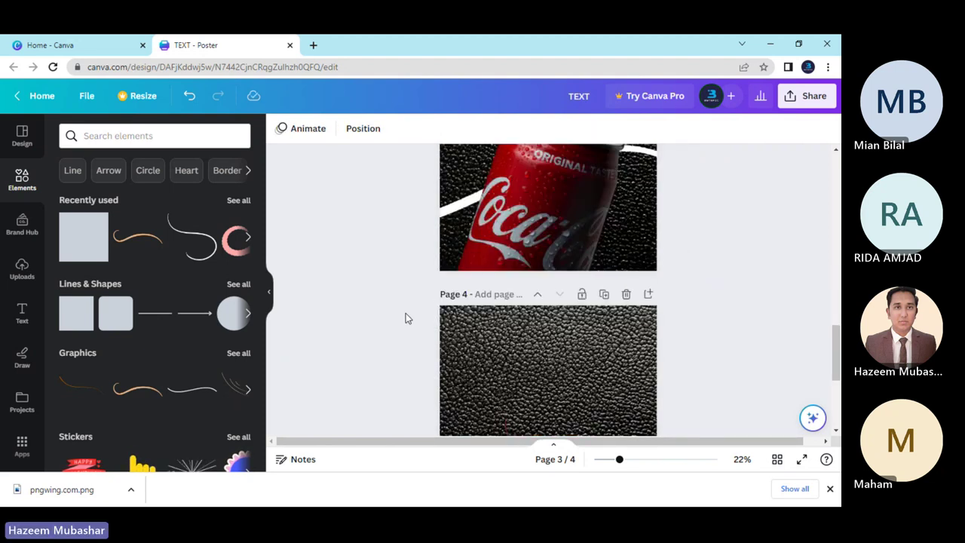
scroll(405, 317, "up", 2)
scroll(405, 318, "up", 3)
scroll(404, 316, "down", 2)
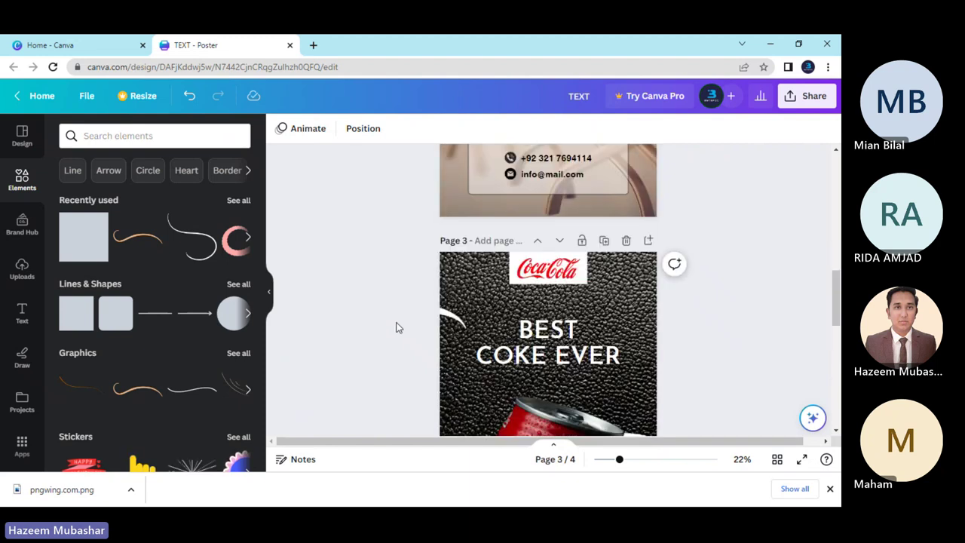
left_click(561, 279)
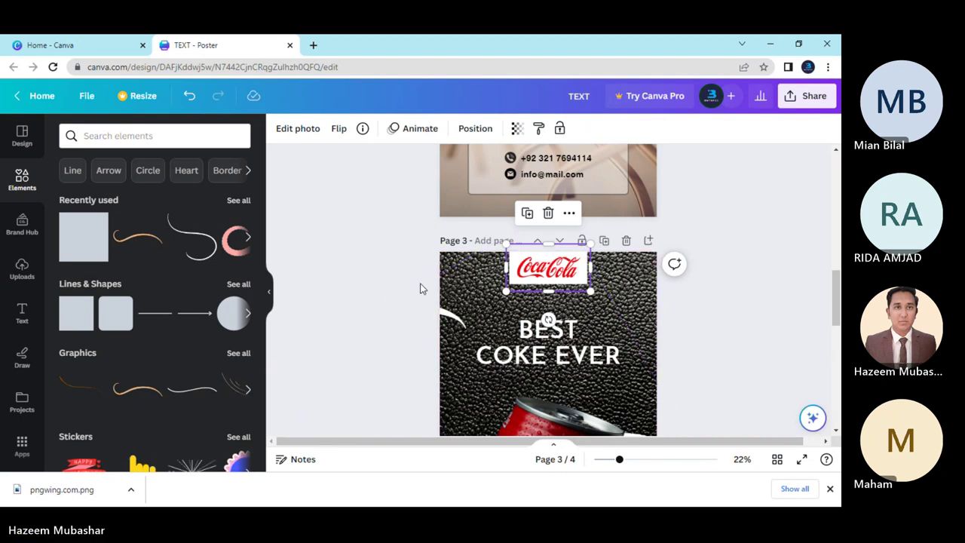
right_click(525, 281)
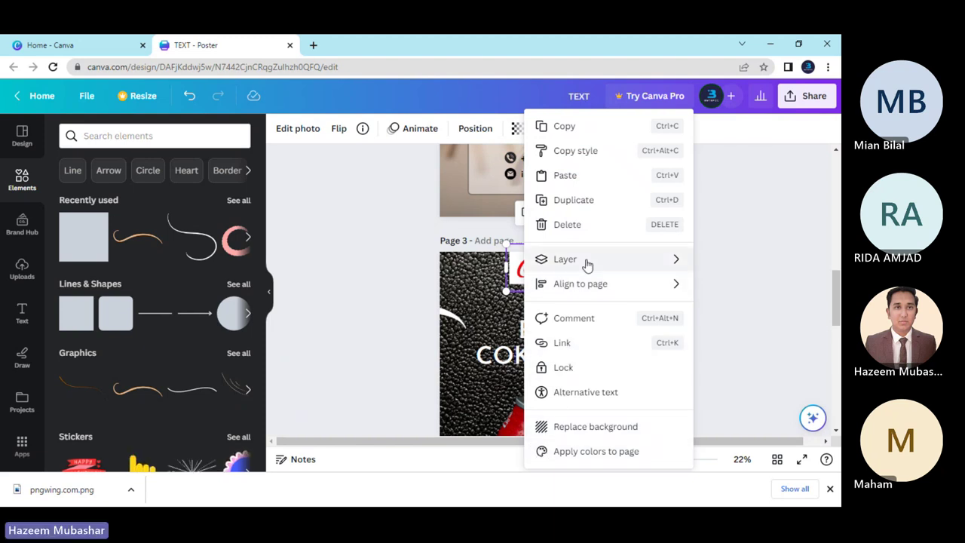
mouse_move(587, 263)
left_click(461, 364)
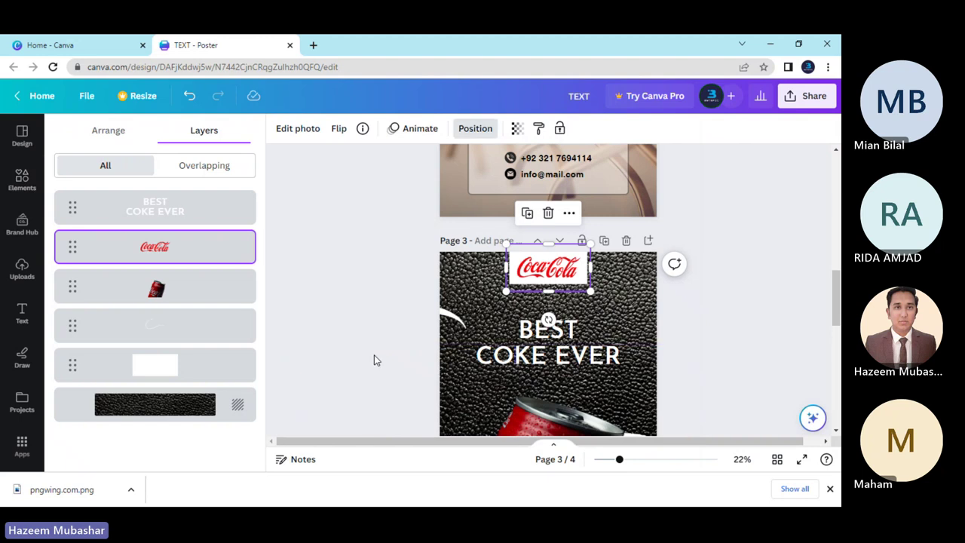
left_click(188, 376)
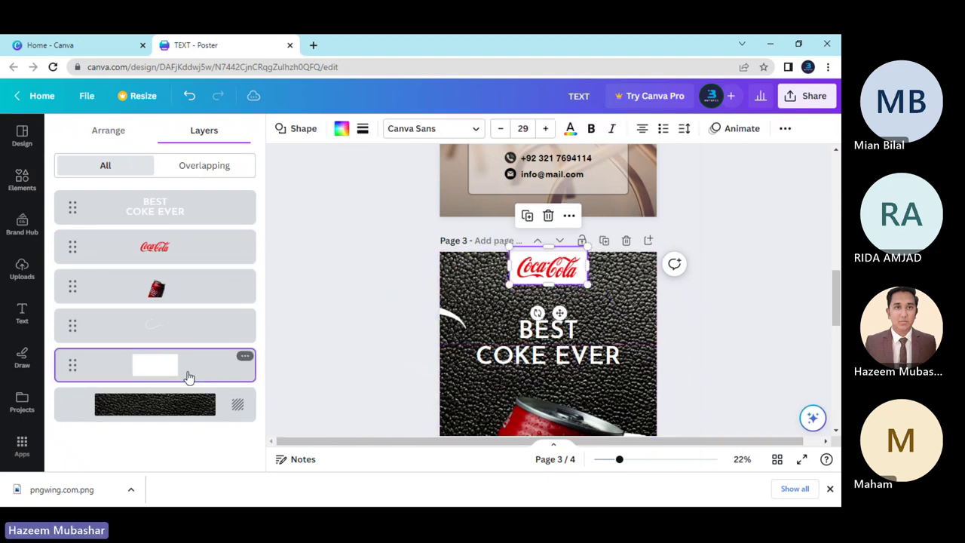
left_click(341, 131)
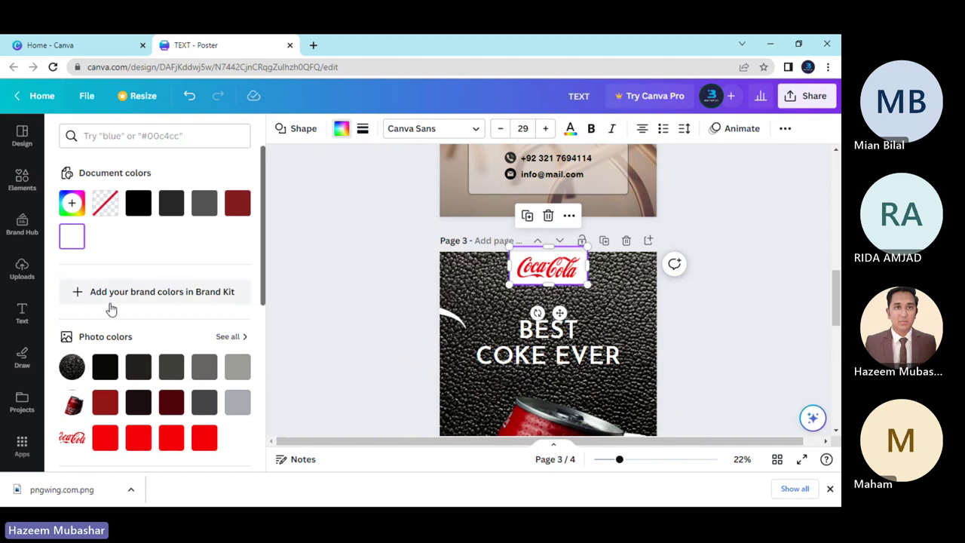
scroll(192, 296, "down", 2)
scroll(188, 305, "up", 2)
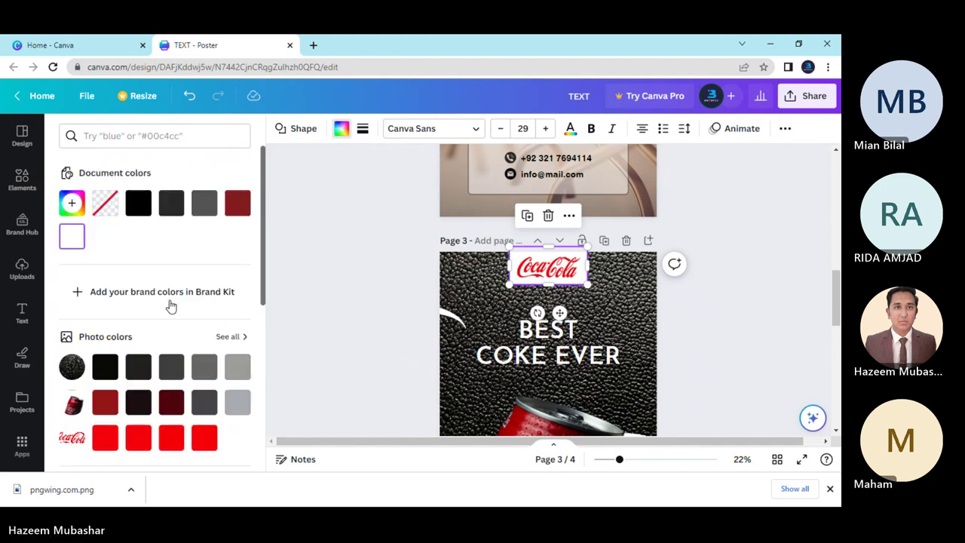
left_click(71, 215)
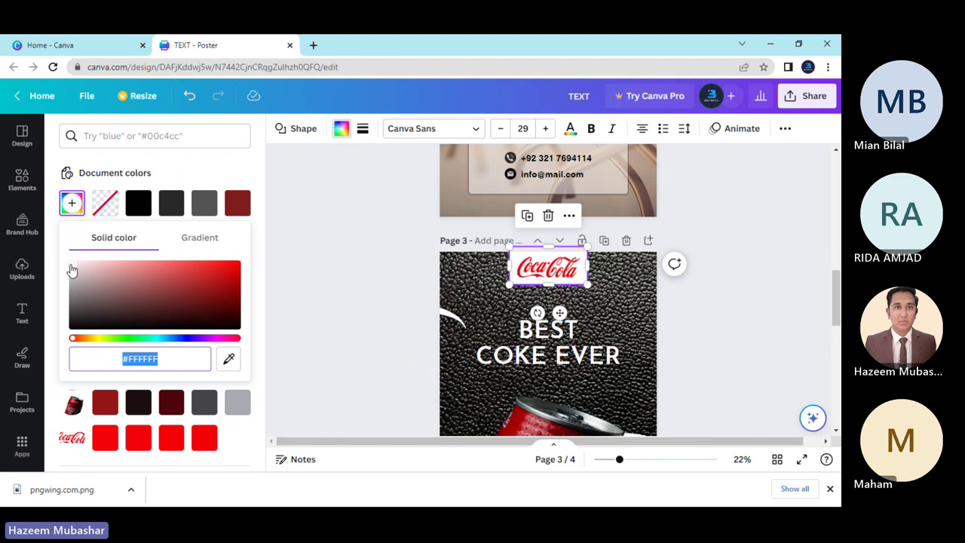
left_click_drag(71, 269, 60, 257)
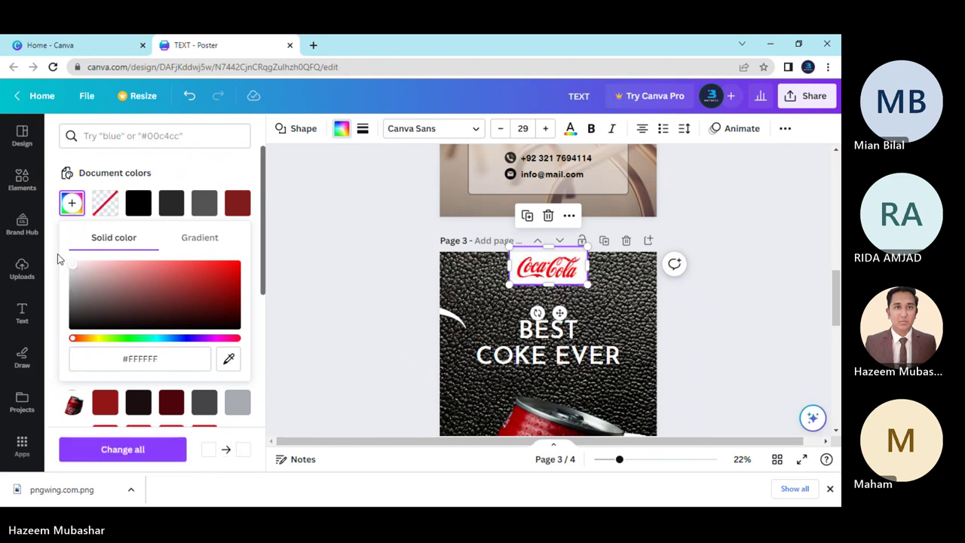
left_click(784, 129)
left_click(732, 160)
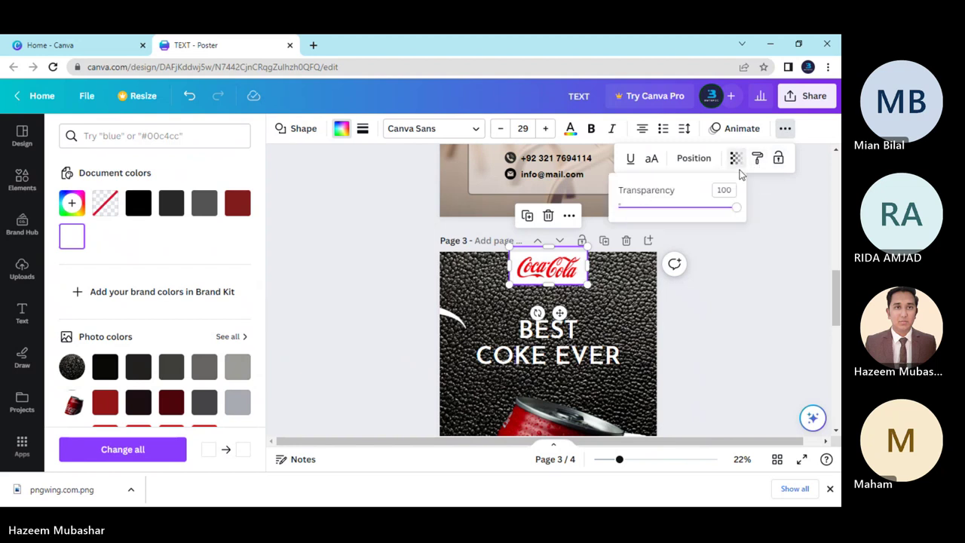
left_click_drag(731, 214, 673, 220)
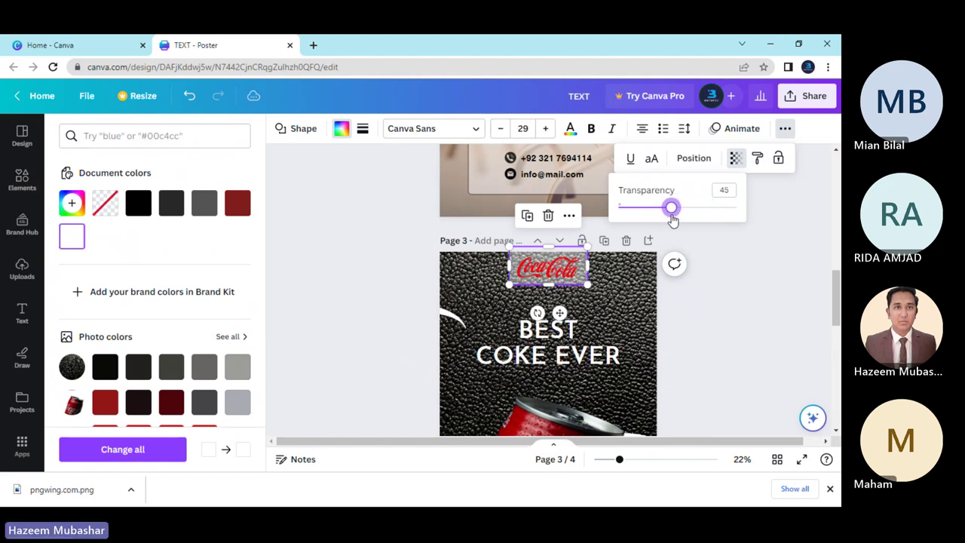
left_click(686, 332)
left_click(688, 332)
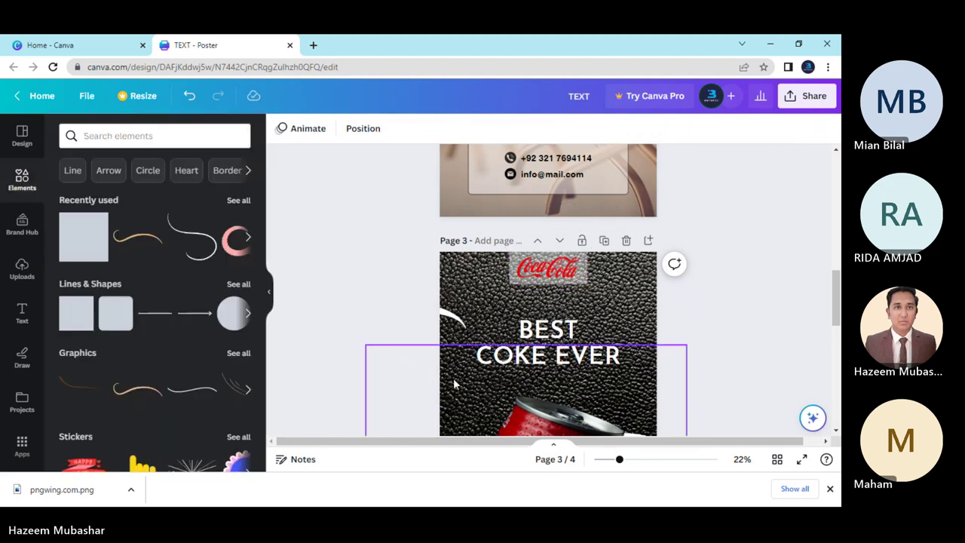
left_click(573, 278)
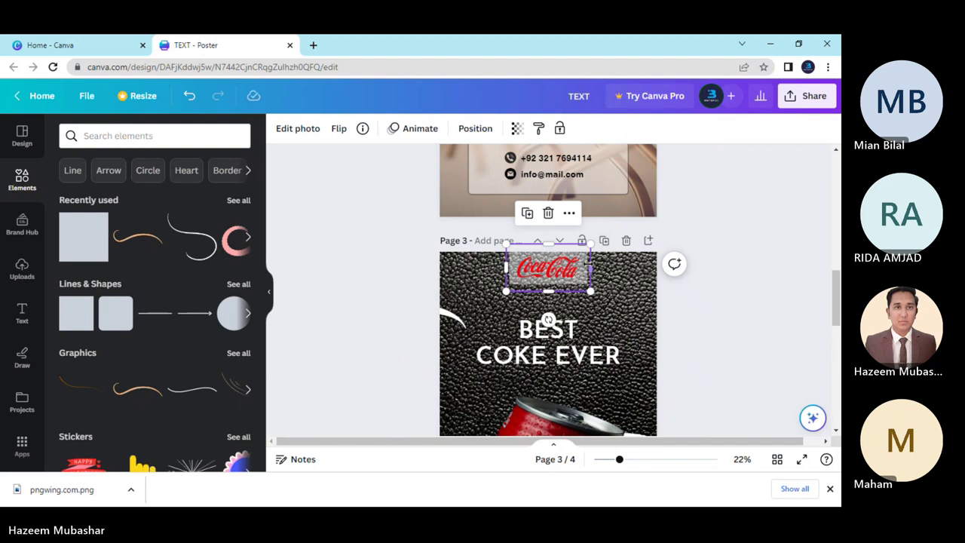
key("ctrl+z")
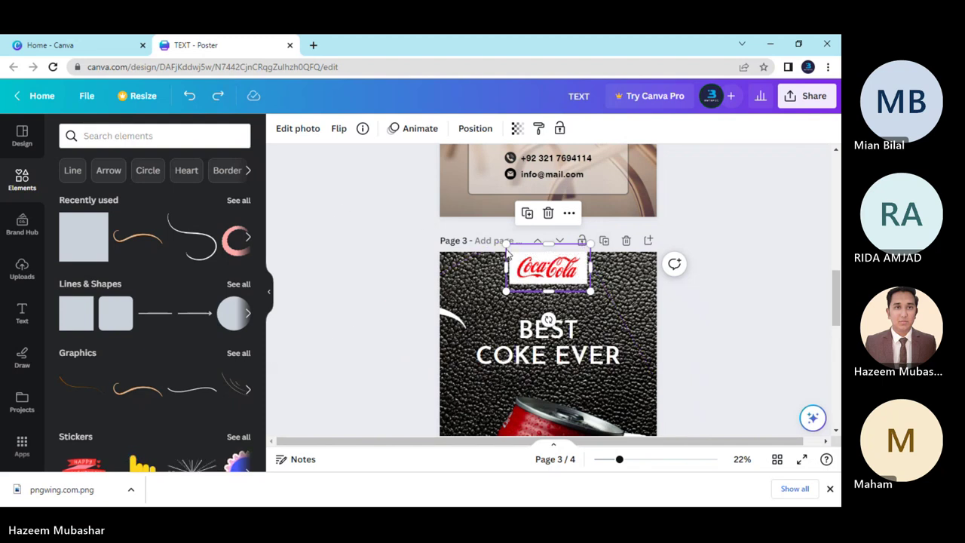
Select the white bar's layer from page 3's layer list.
right_click(536, 254)
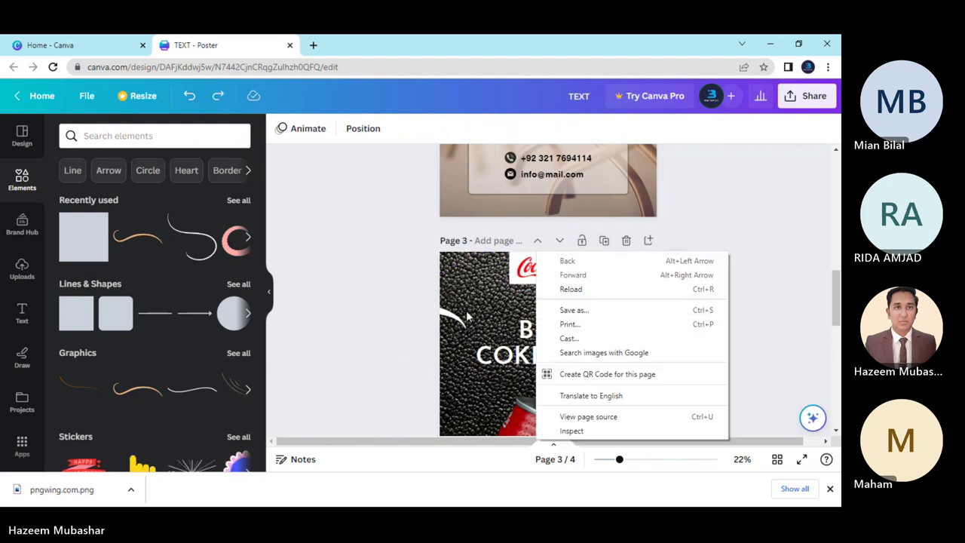
left_click(394, 302)
left_click(527, 268)
right_click(527, 270)
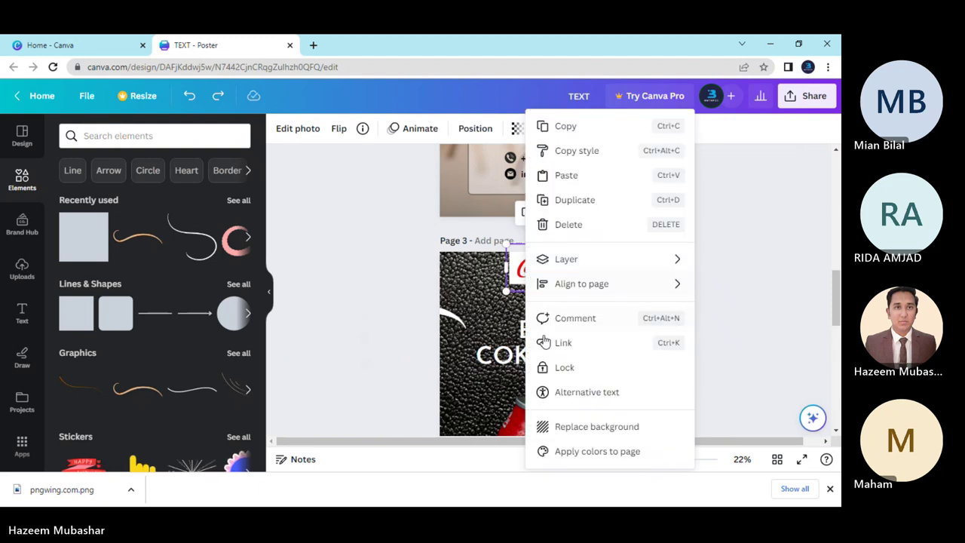
mouse_move(564, 262)
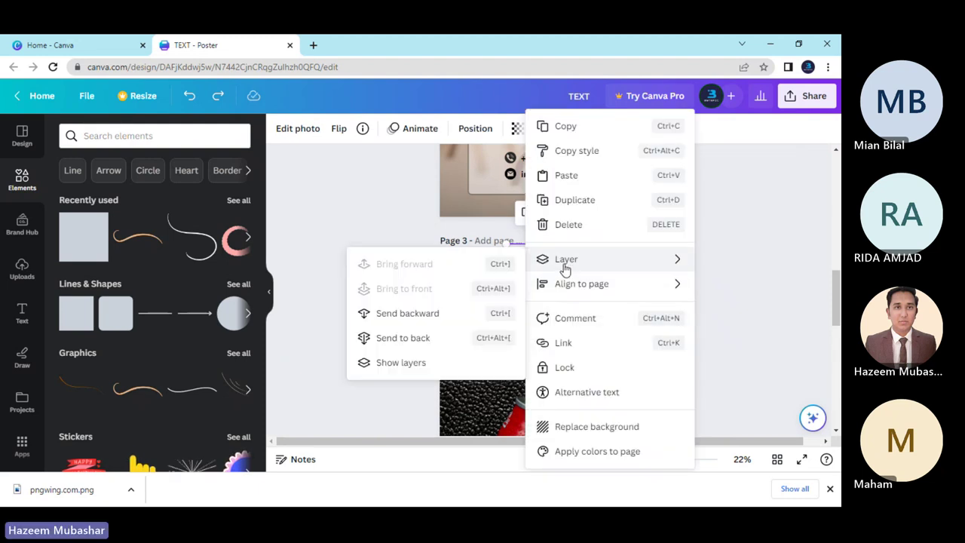
left_click(427, 365)
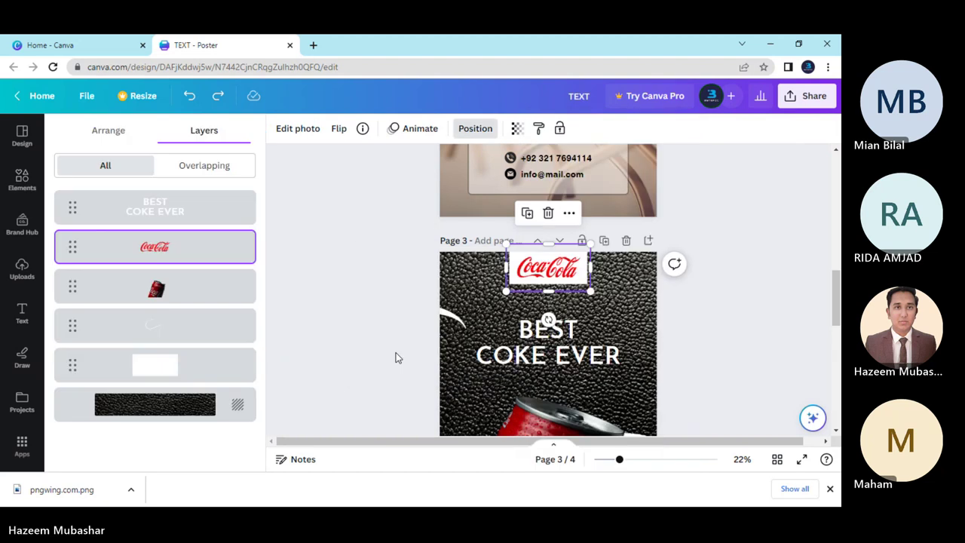
left_click(189, 364)
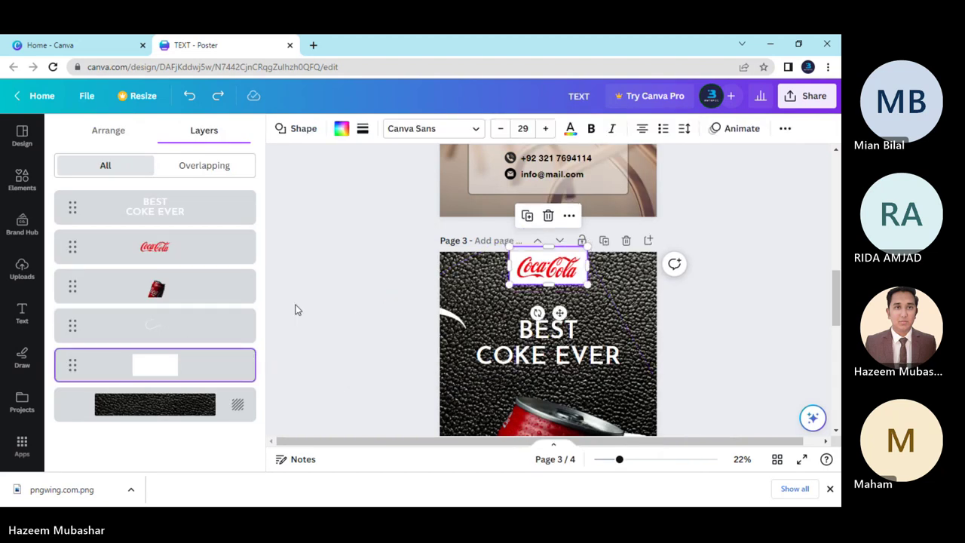
Set the white box behind the logo to 68 transparency.
left_click(784, 128)
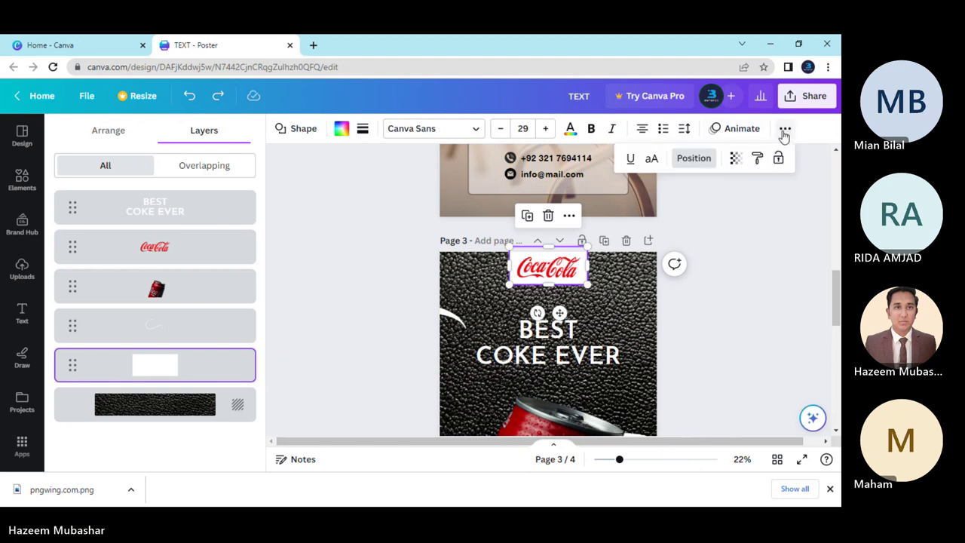
left_click(736, 160)
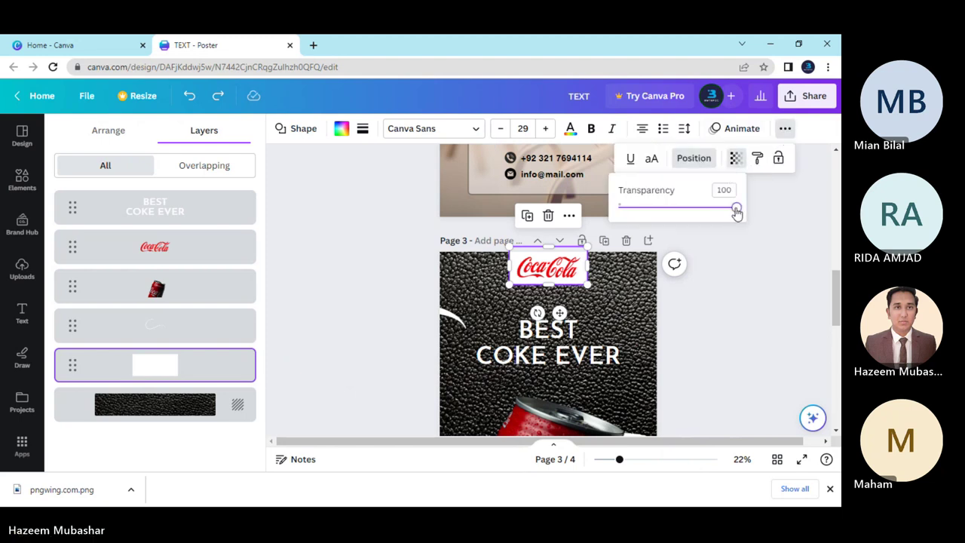
left_click_drag(731, 208, 699, 215)
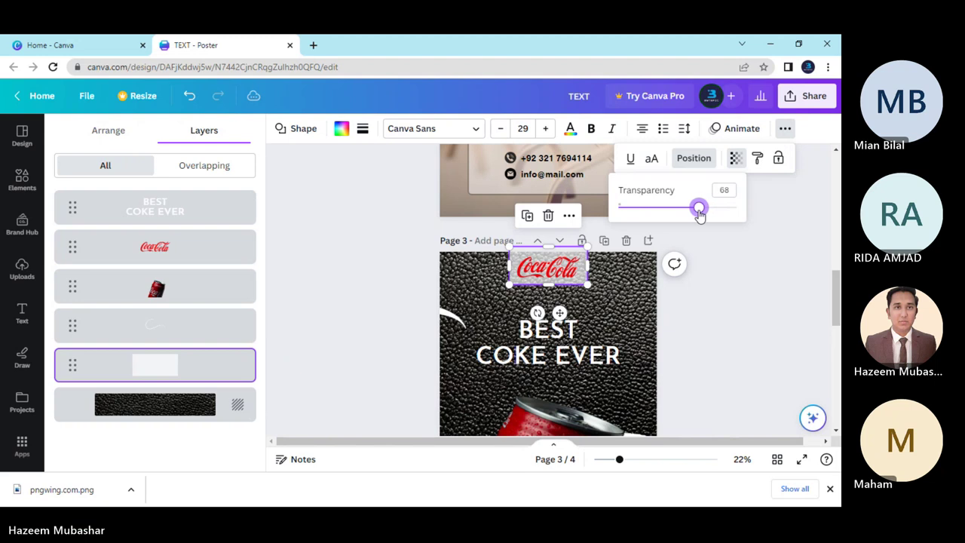
left_click(570, 274)
left_click(690, 320)
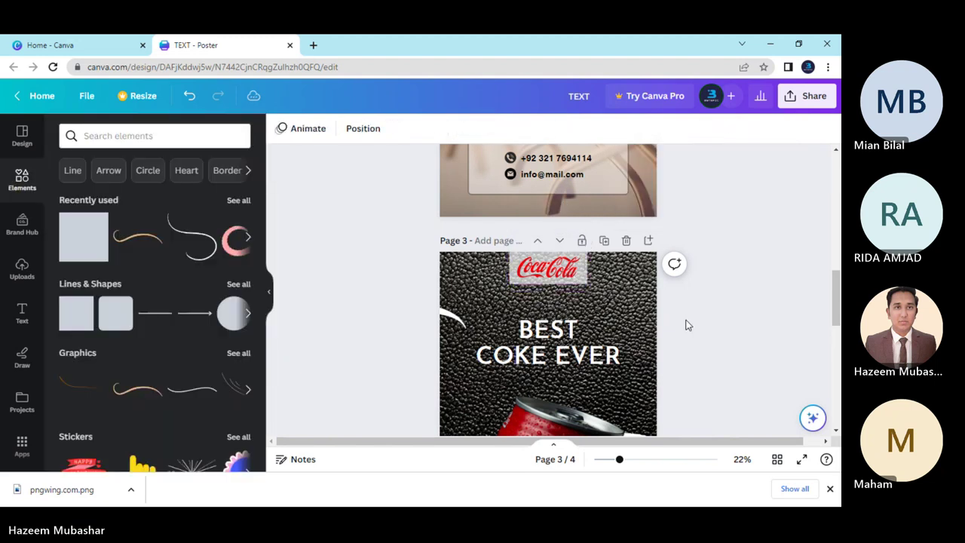
Scroll back to page 3 and select the BEST COKE EVER text box.
scroll(406, 335, "down", 2)
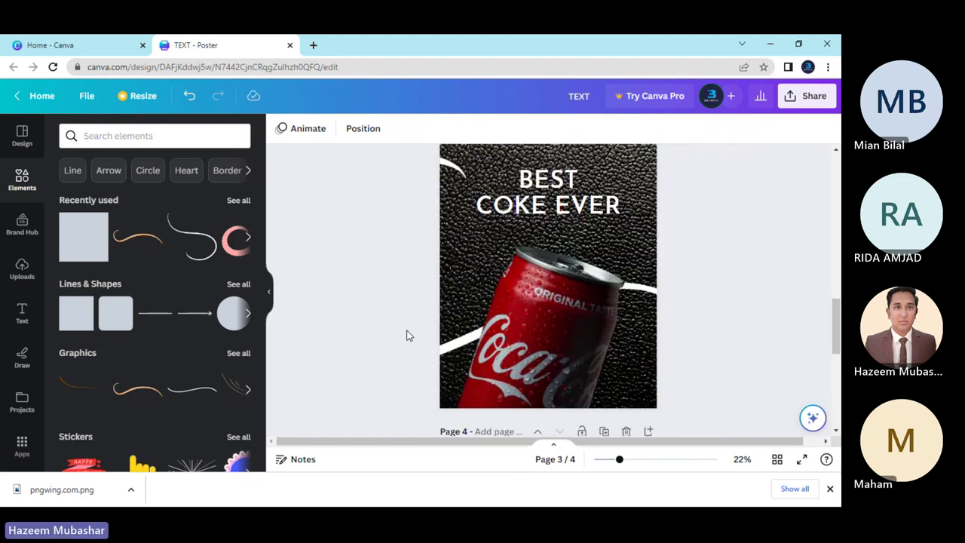
scroll(406, 335, "down", 2)
scroll(406, 334, "up", 6)
scroll(406, 334, "down", 2)
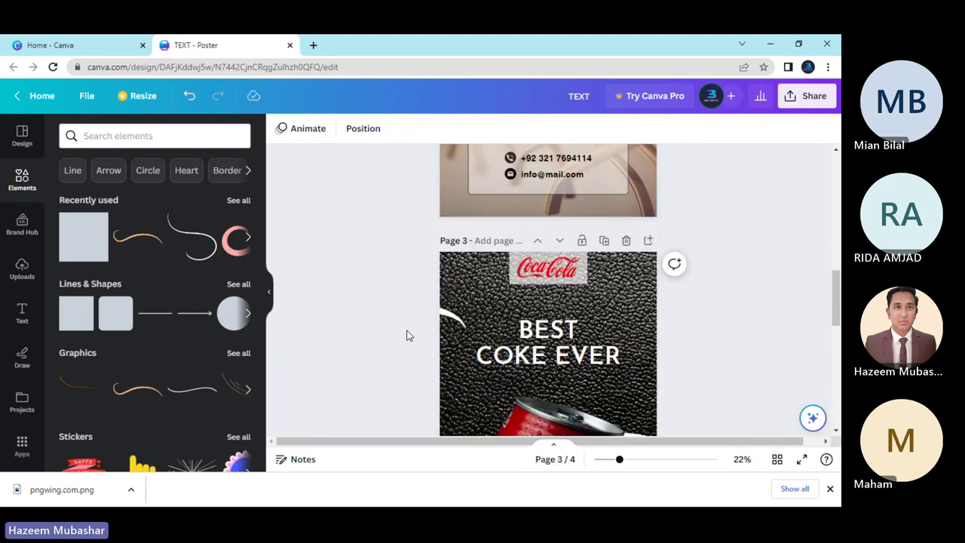
scroll(399, 347, "down", 2)
scroll(396, 349, "up", 2)
left_click(546, 353)
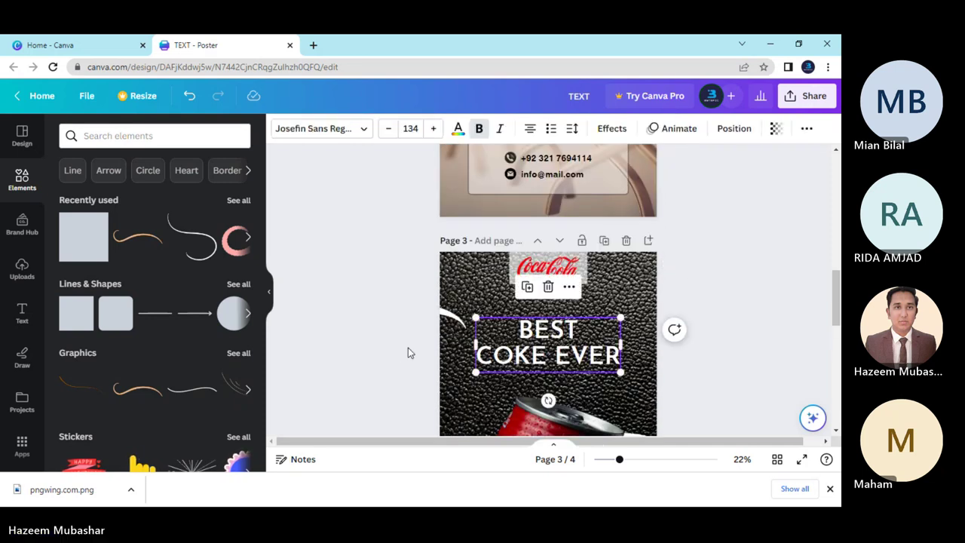
scroll(408, 349, "down", 2)
scroll(408, 350, "up", 2)
scroll(411, 351, "down", 2)
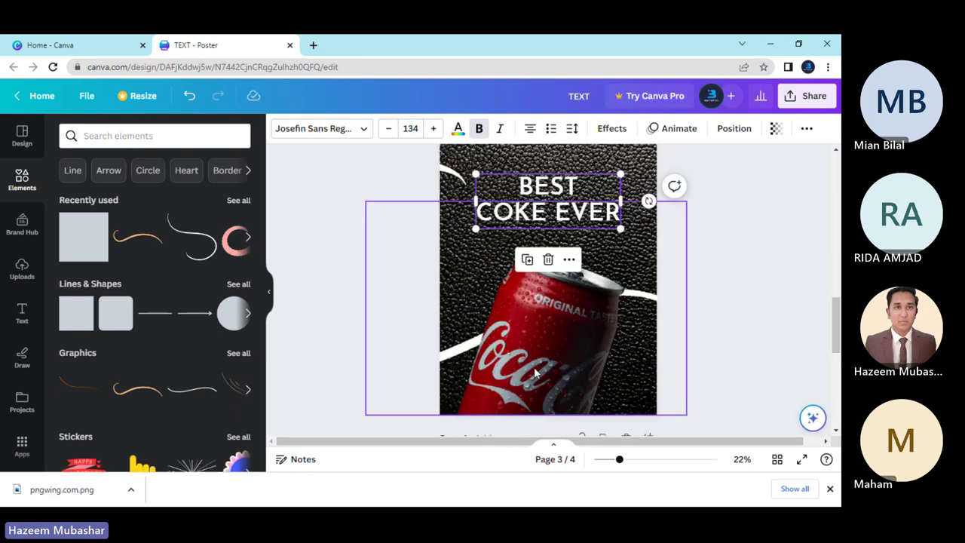
scroll(390, 334, "up", 2)
scroll(389, 334, "down", 2)
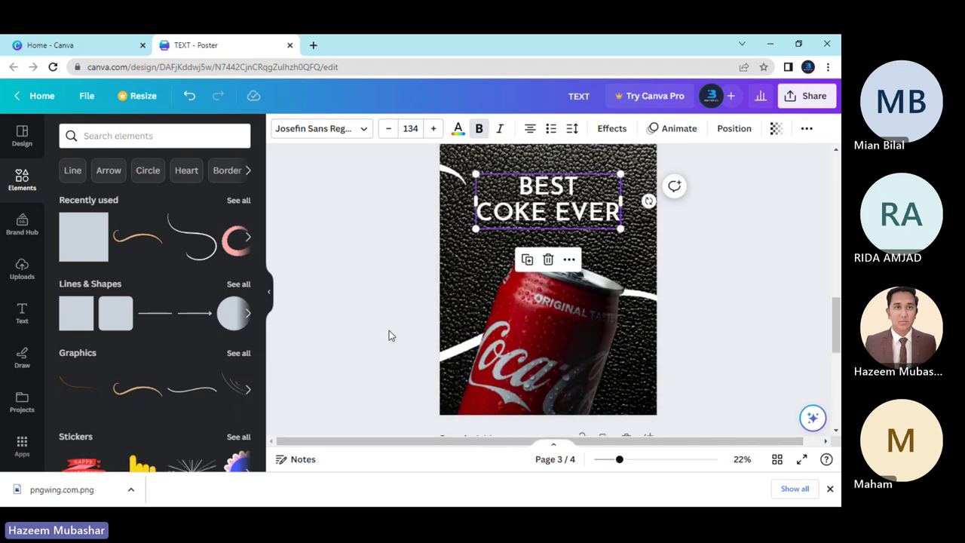
scroll(389, 335, "up", 2)
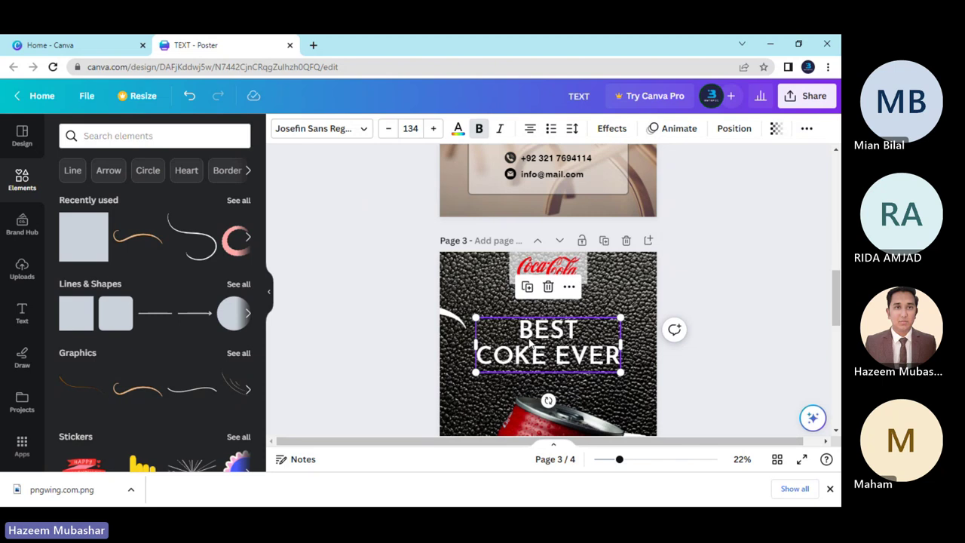
left_click(389, 286)
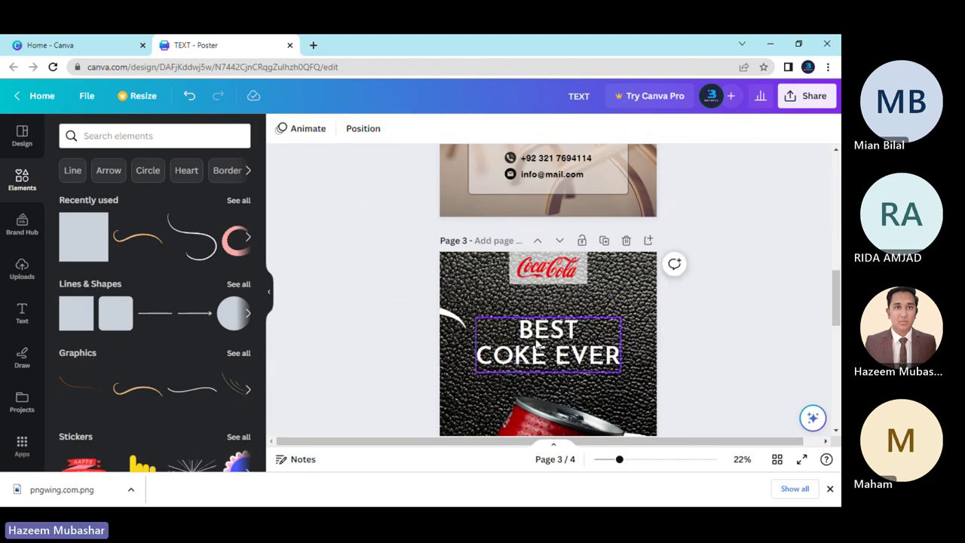
left_click(537, 344)
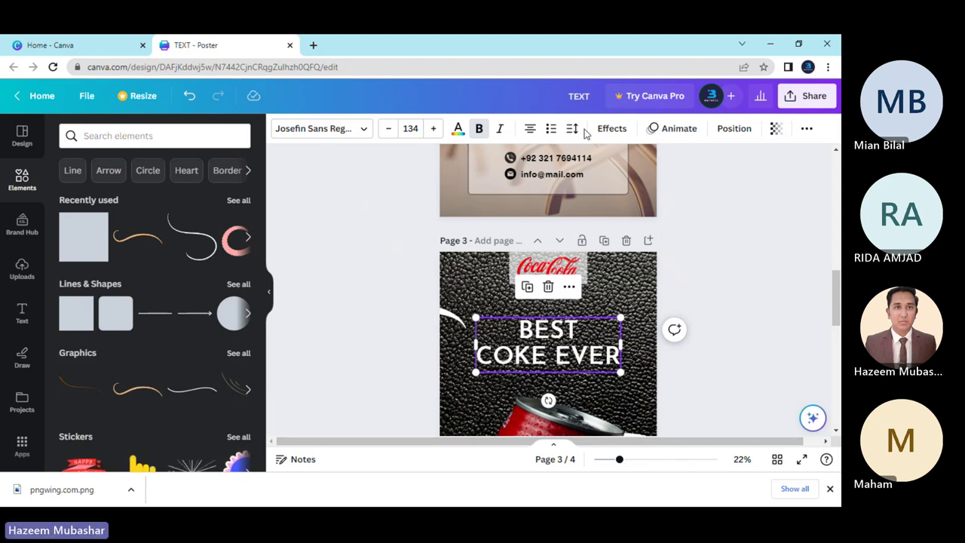
Give the BEST COKE EVER heading a dark red outline effect.
left_click(626, 129)
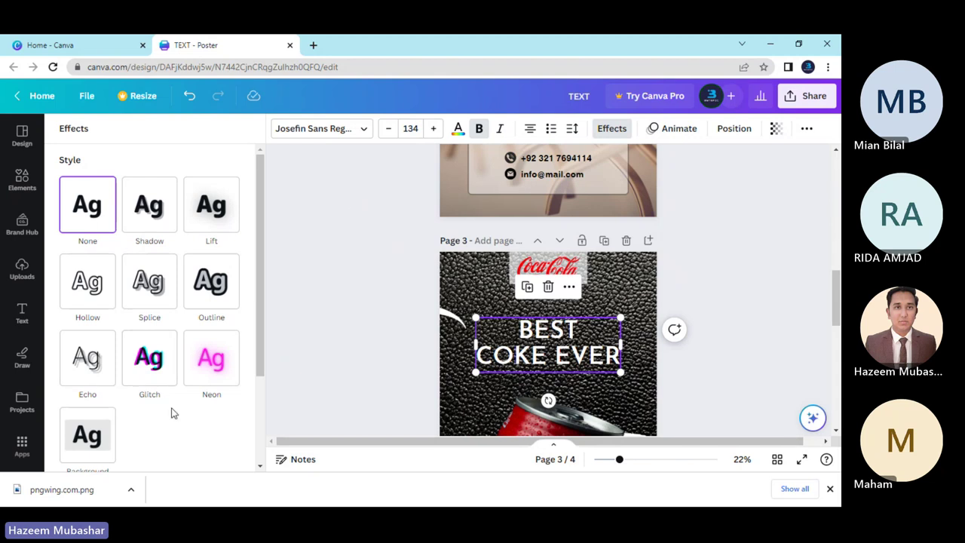
left_click(195, 282)
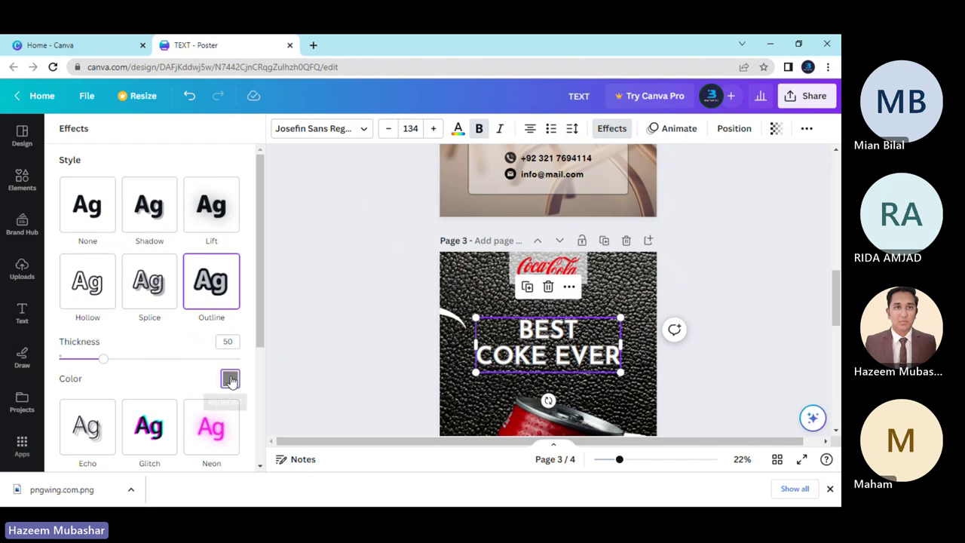
left_click(230, 379)
left_click(189, 258)
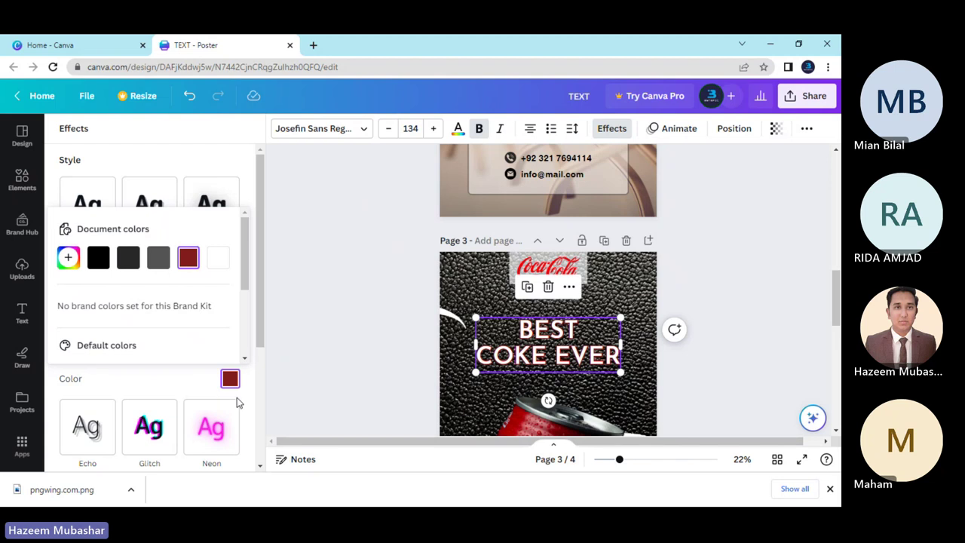
scroll(169, 358, "down", 3)
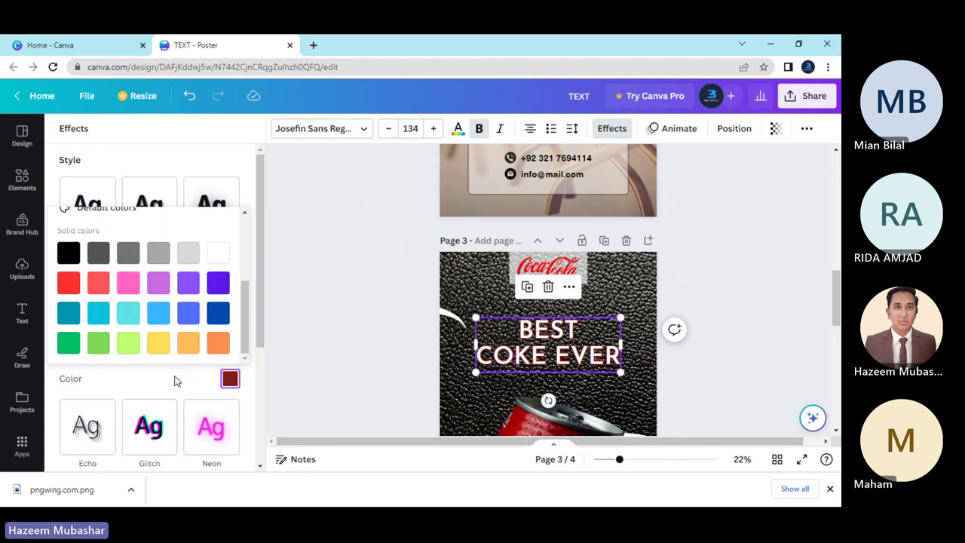
scroll(163, 304, "up", 2)
scroll(163, 304, "down", 1)
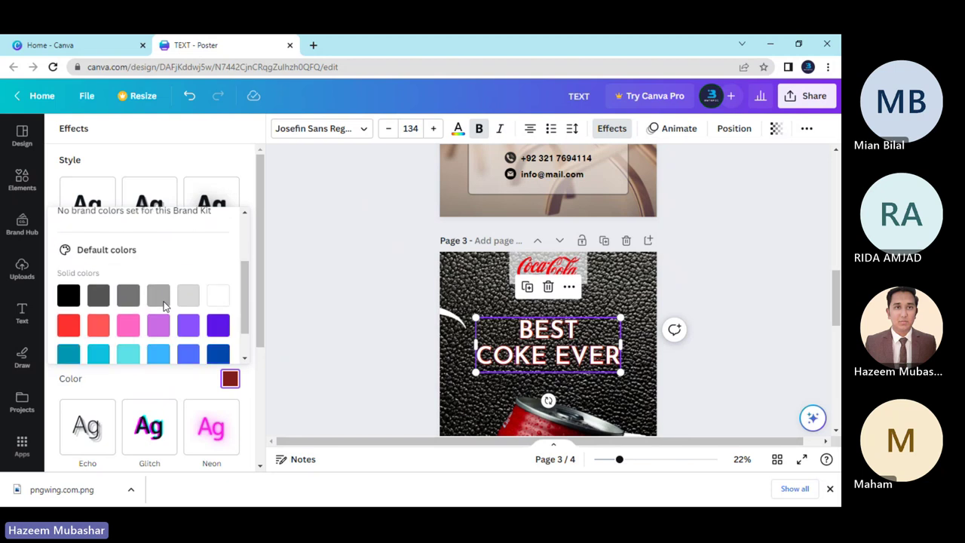
scroll(164, 305, "up", 2)
left_click(247, 194)
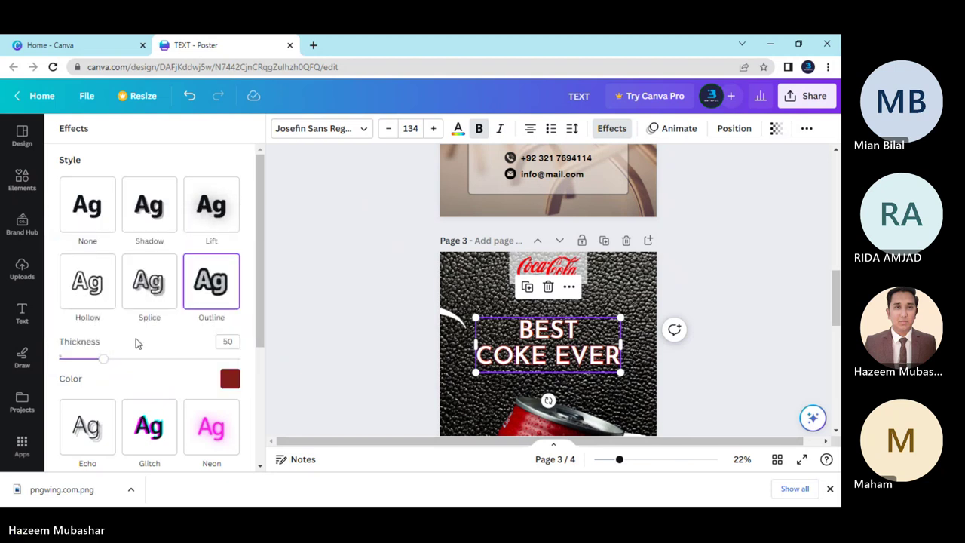
Adjust the heading outline thickness, first thicker, then much thinner.
scroll(136, 343, "down", 2)
left_click_drag(100, 219, 86, 219)
left_click(666, 370)
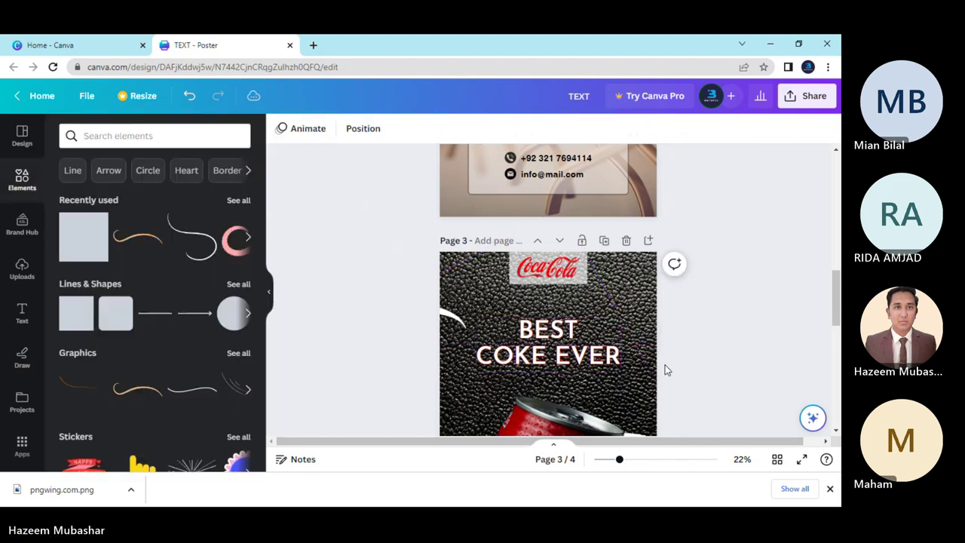
scroll(664, 370, "down", 3)
scroll(665, 365, "up", 2)
left_click(548, 343)
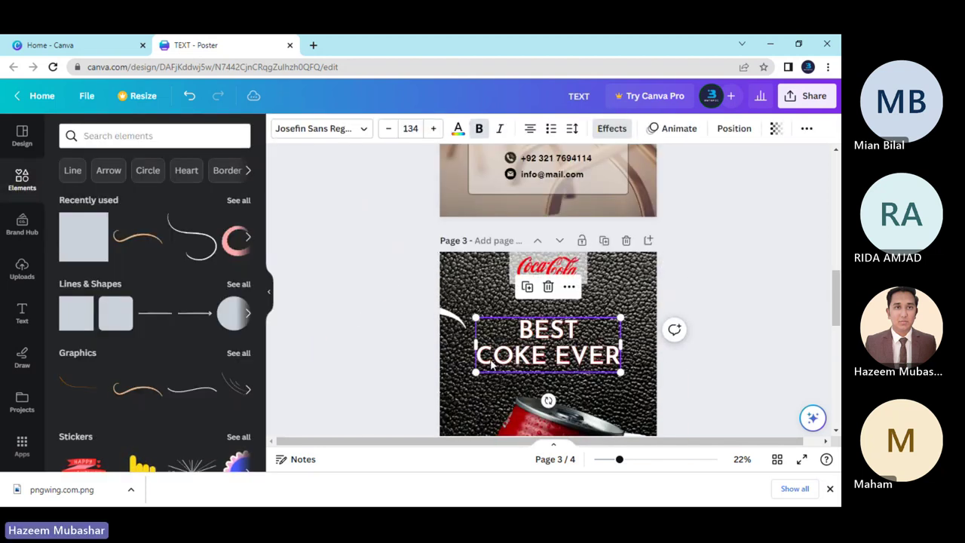
left_click(601, 133)
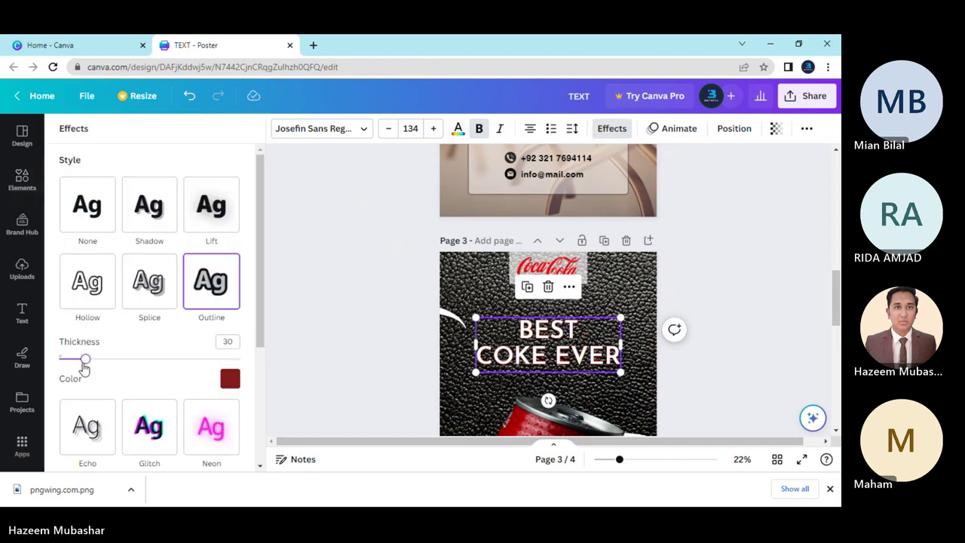
left_click_drag(84, 365, 70, 367)
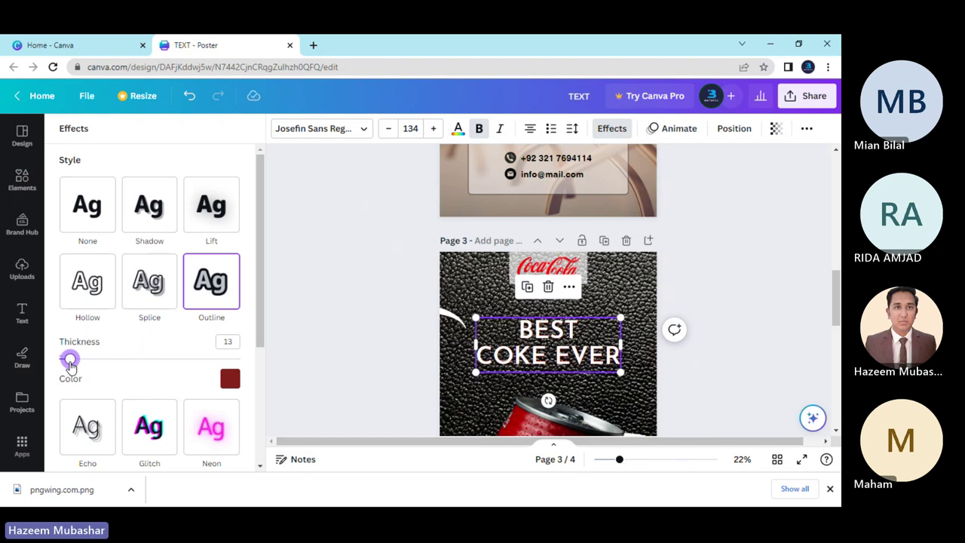
left_click(701, 365)
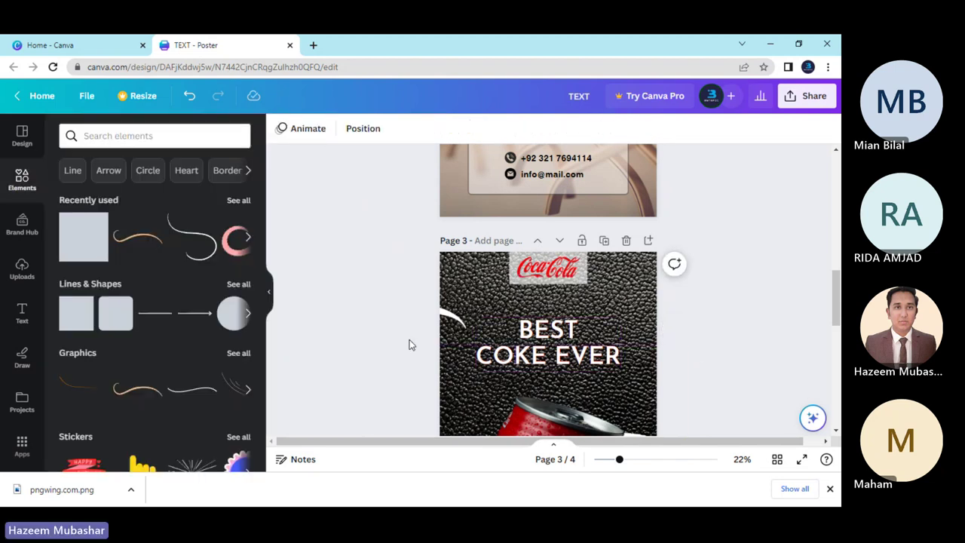
scroll(412, 344, "down", 2)
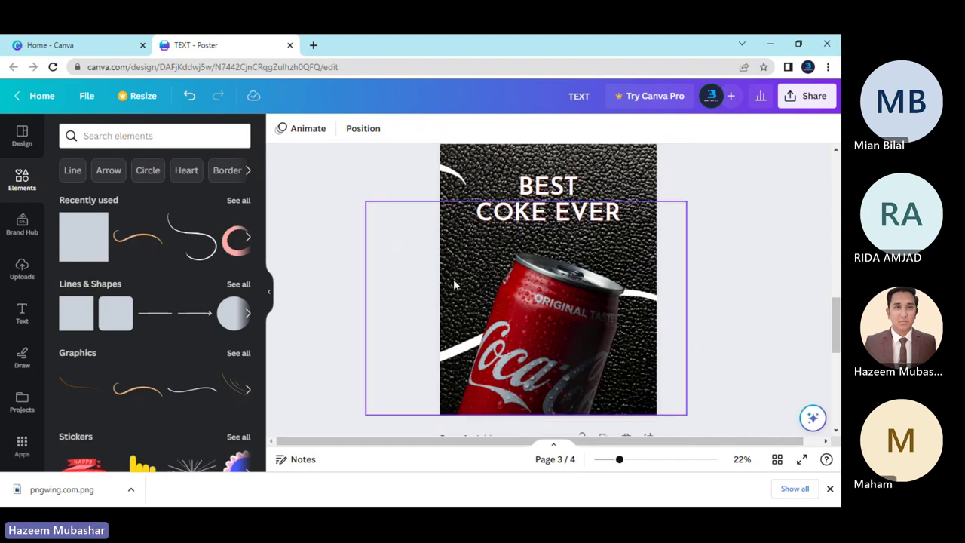
Fine-tune the heading outline thickness to 10 and preview the poster.
left_click(513, 217)
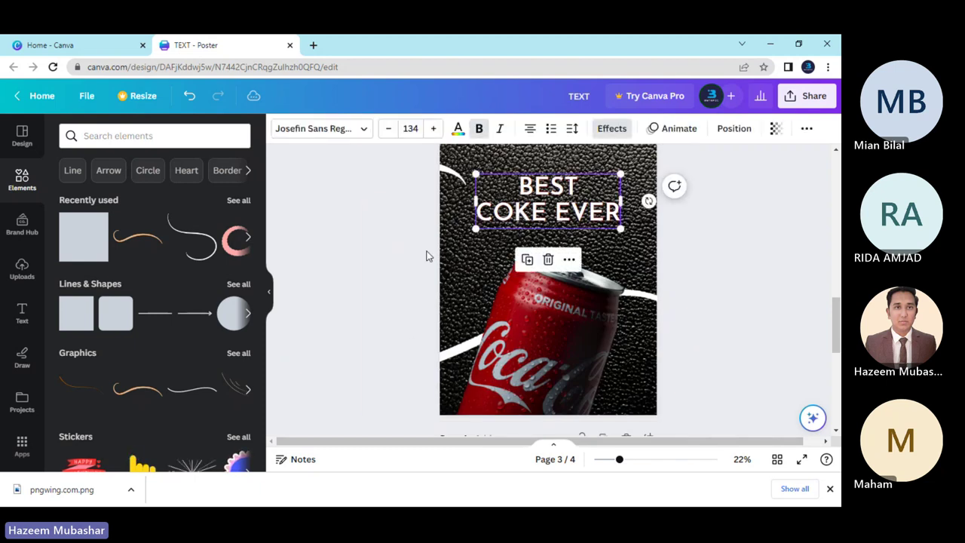
scroll(427, 253, "up", 2)
scroll(427, 253, "down", 2)
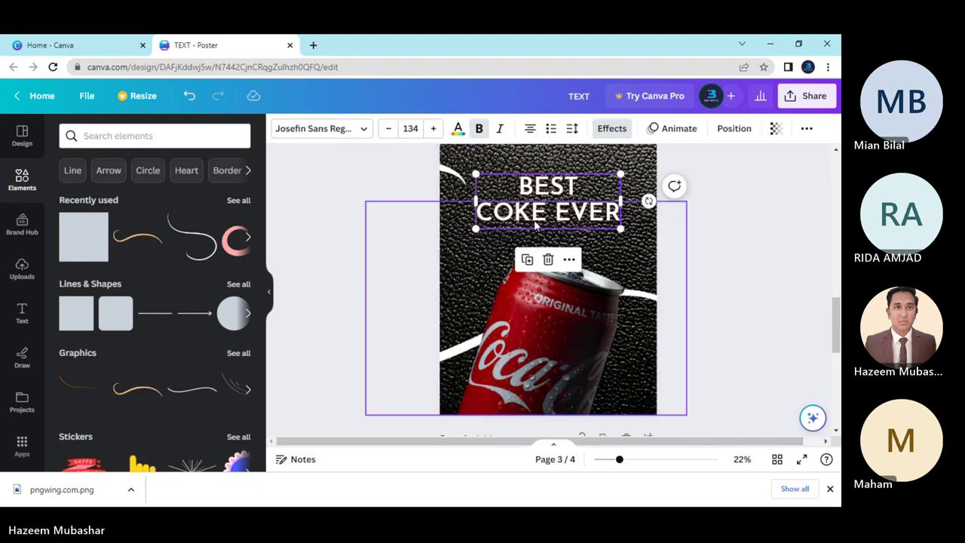
left_click(611, 128)
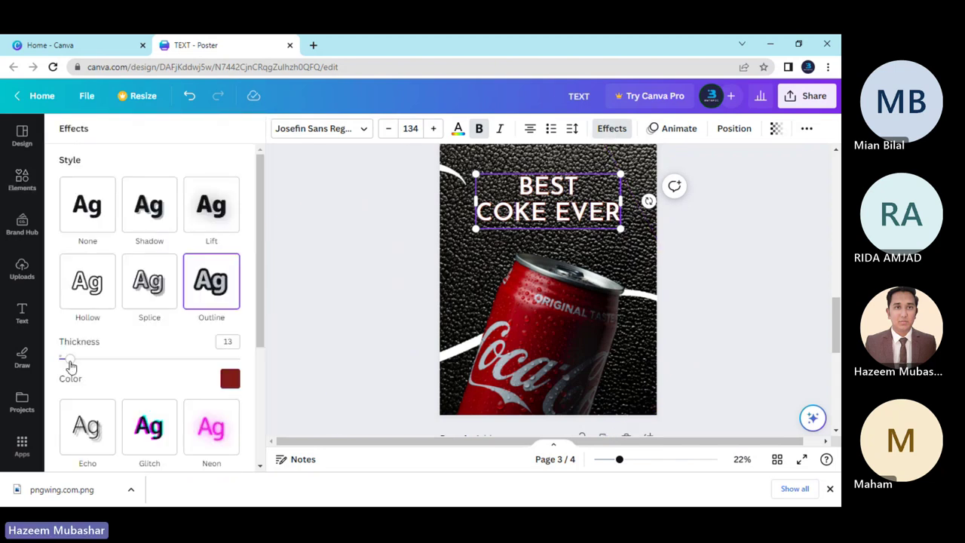
left_click_drag(70, 366, 68, 363)
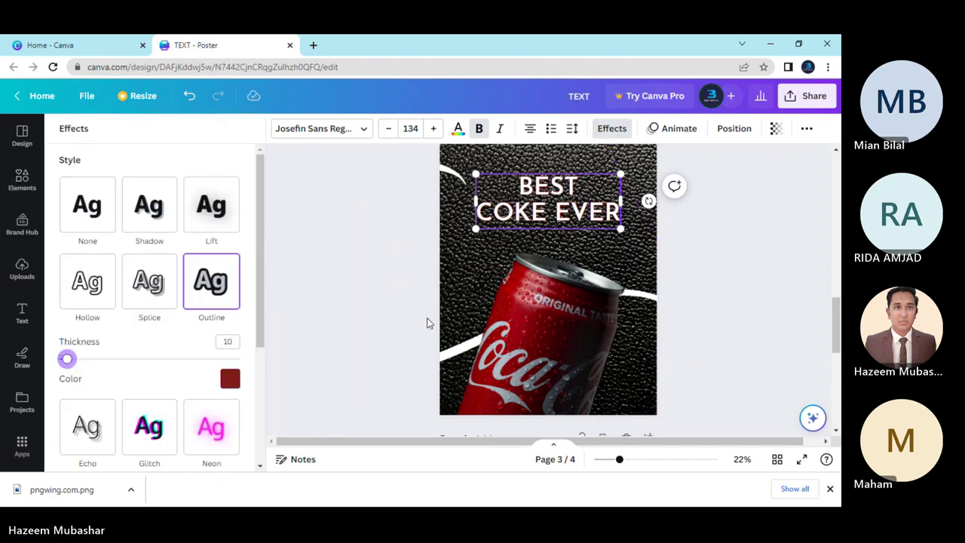
left_click(397, 287)
scroll(624, 332, "up", 2)
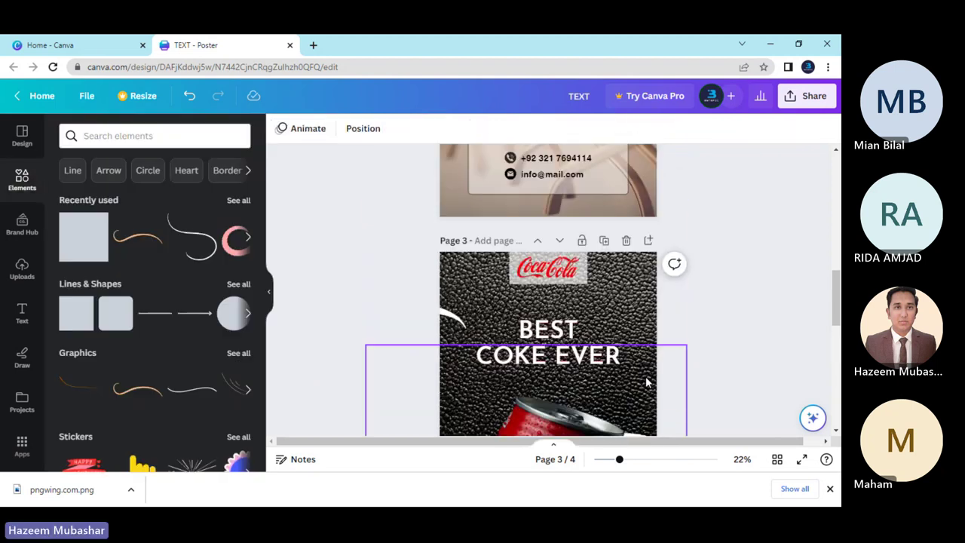
left_click(743, 363)
Nudge the BEST COKE EVER heading slightly higher on the poster.
scroll(743, 362, "down", 2)
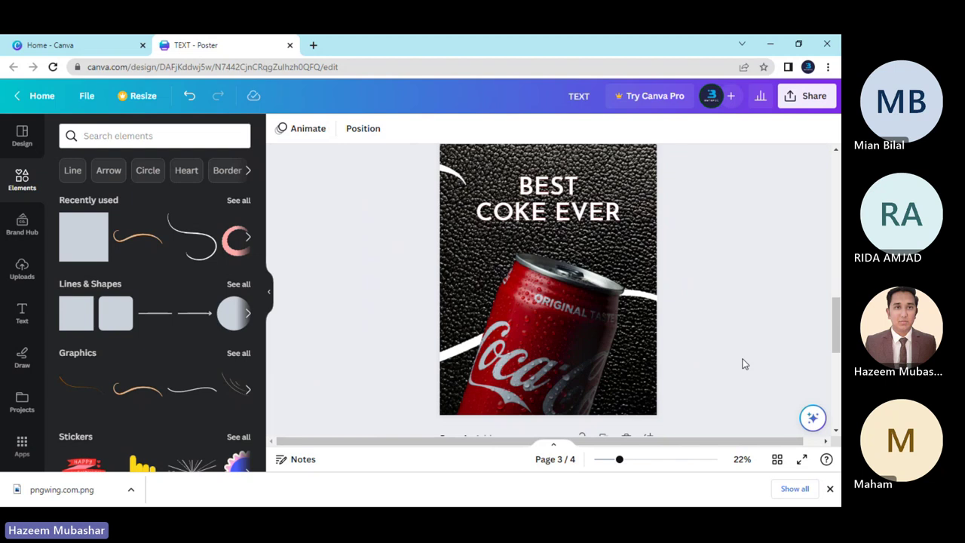
scroll(743, 362, "up", 2)
scroll(743, 363, "down", 2)
scroll(743, 364, "up", 2)
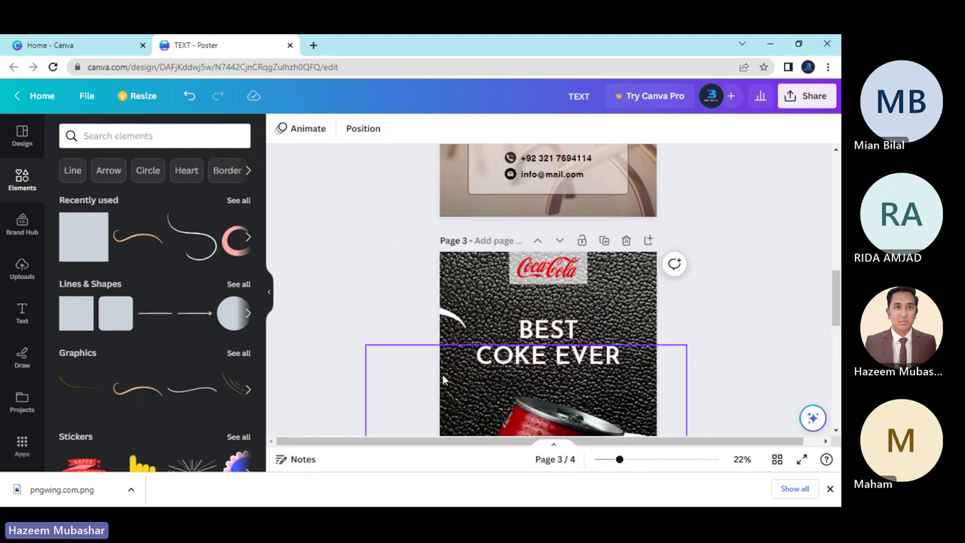
left_click(539, 352)
left_click_drag(539, 351, 540, 342)
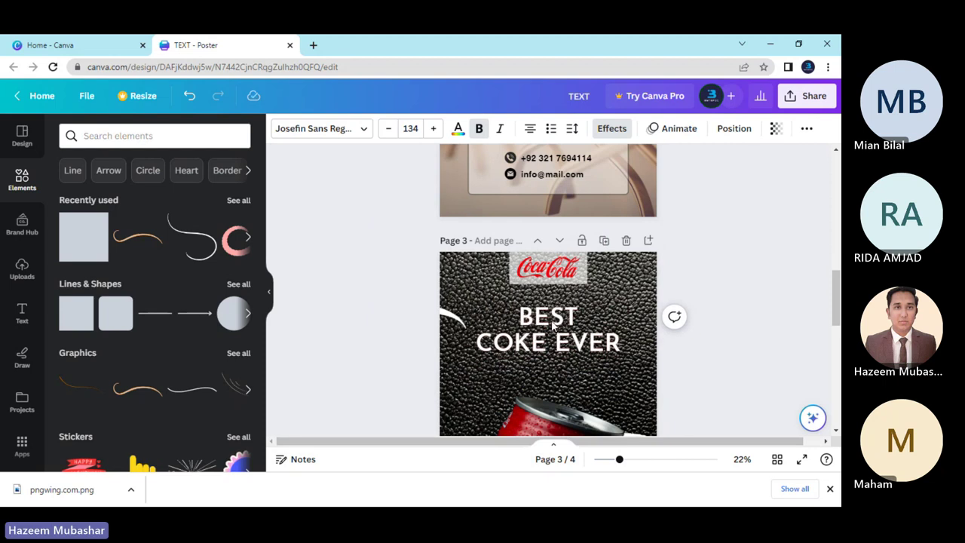
Duplicate the BEST COKE EVER heading with Ctrl+D.
scroll(381, 319, "down", 3)
left_click(469, 249)
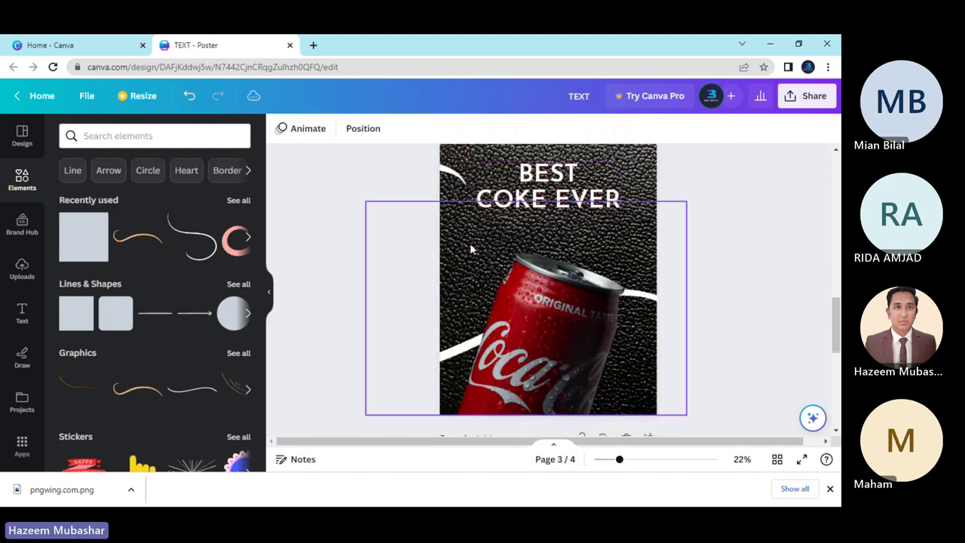
left_click(527, 197)
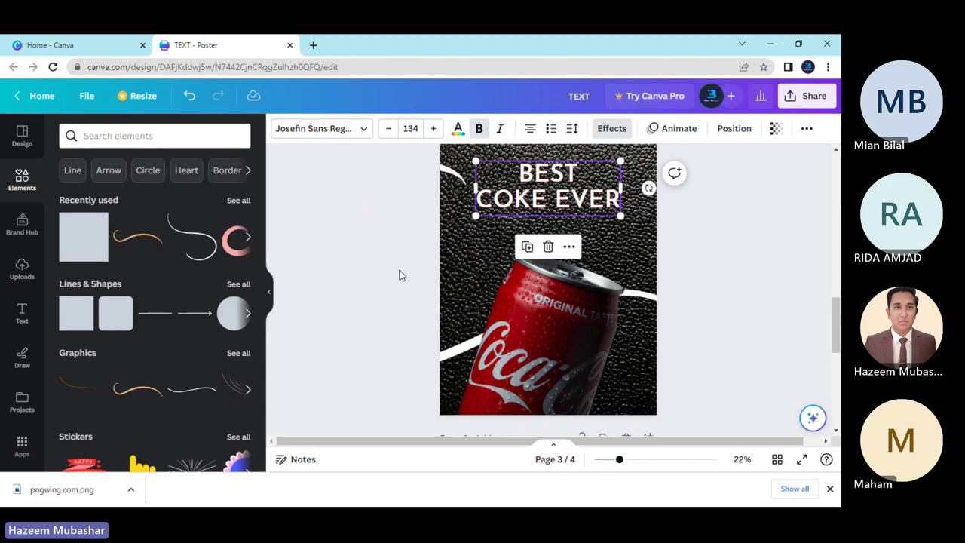
key("ctrl+d")
Move the heading copy below the original and retype it as 'Try it Now!'.
left_click_drag(554, 192, 558, 240)
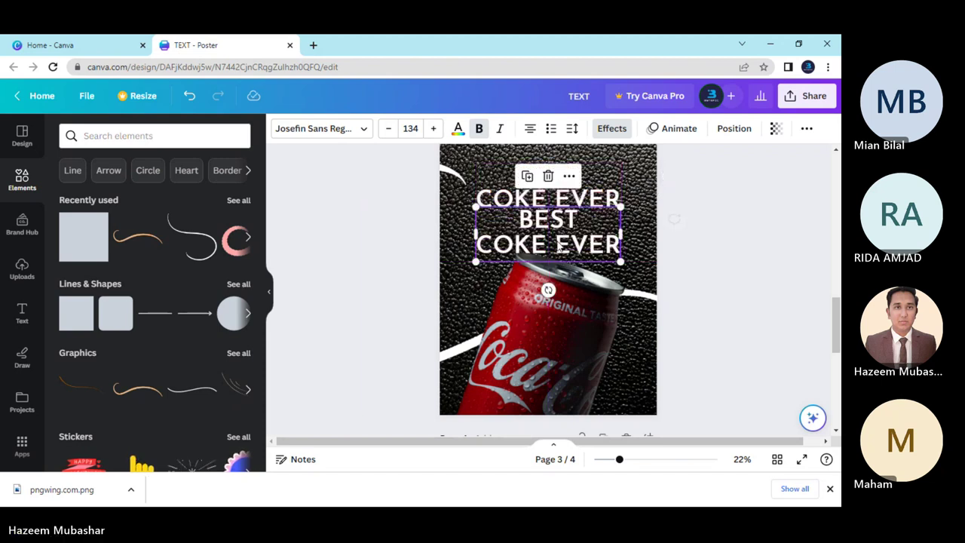
double_click(558, 241)
key("BackSpace")
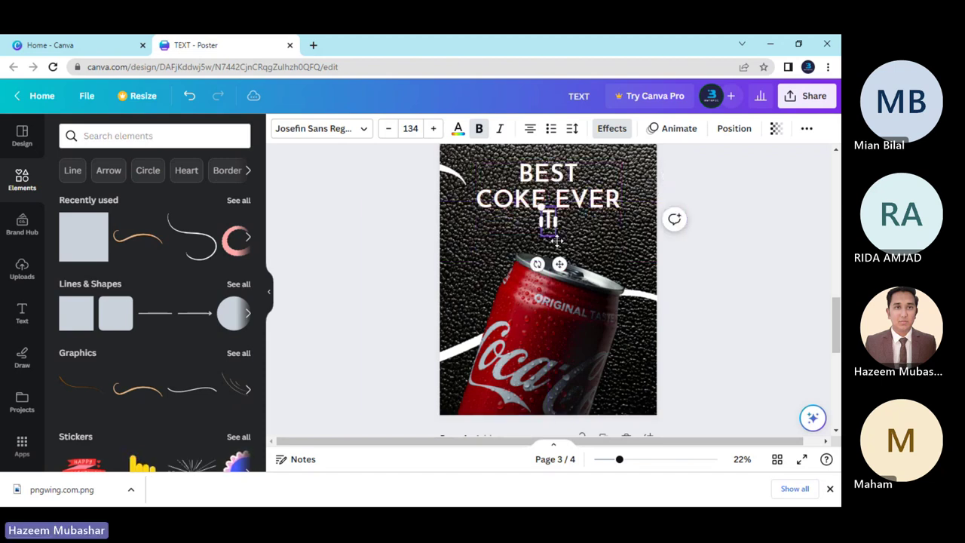
type("TR")
key("BackSpace")
key("BackSpace")
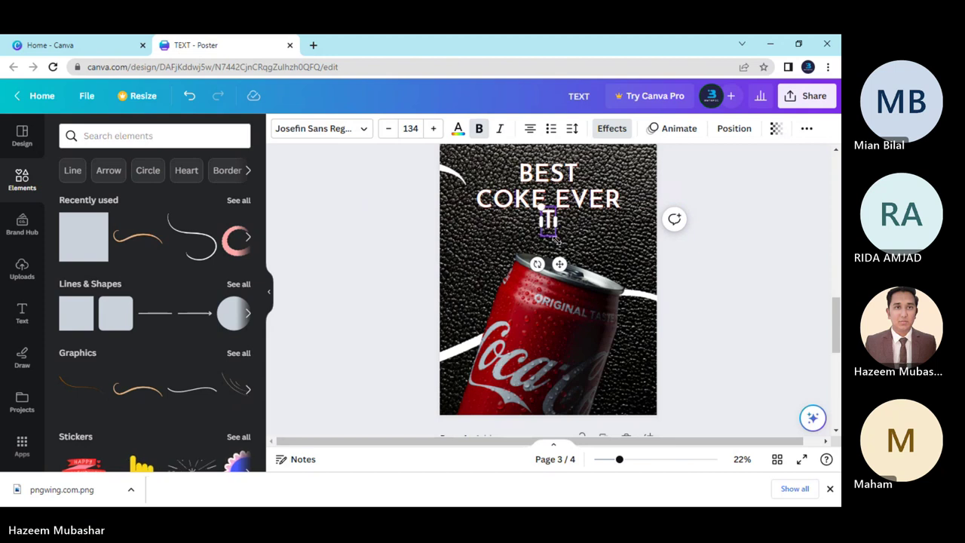
type("Try it N")
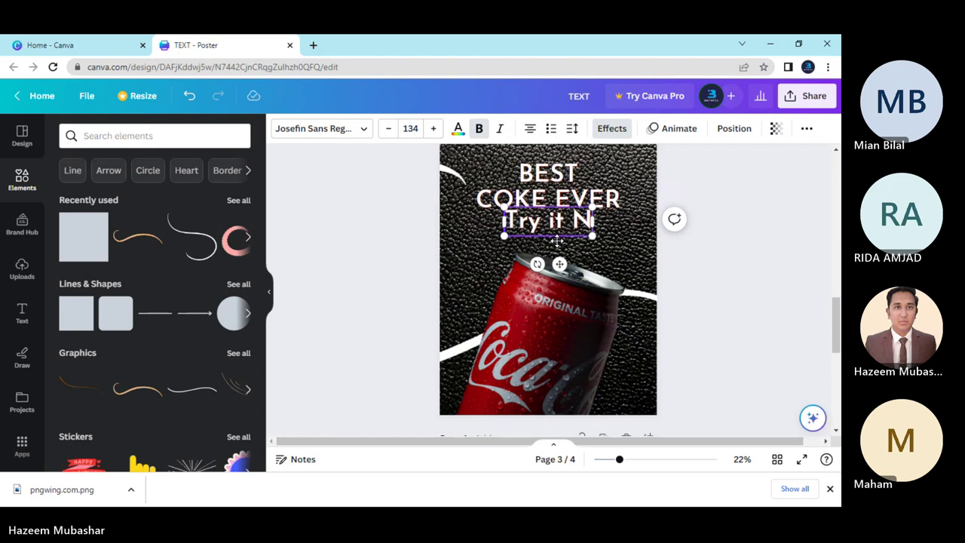
type("ow")
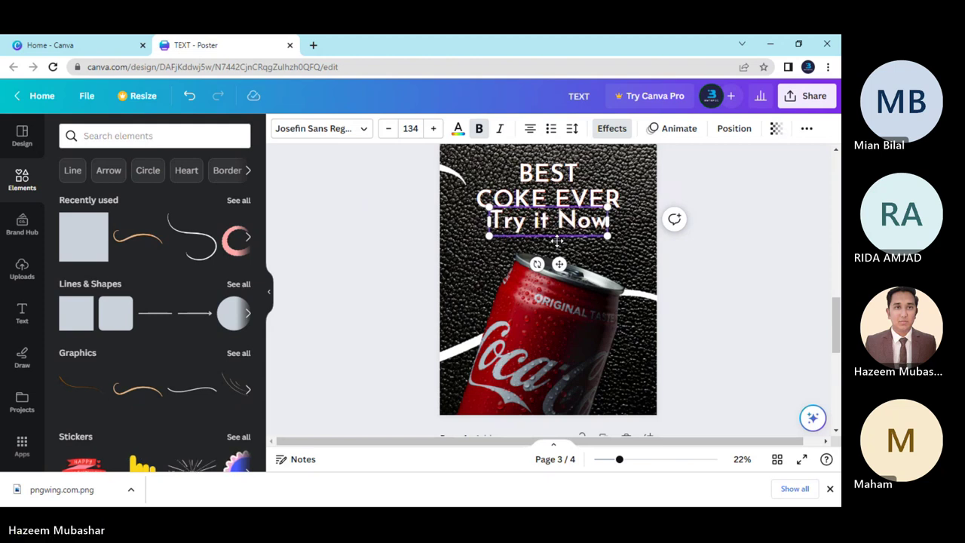
type("!")
left_click(398, 280)
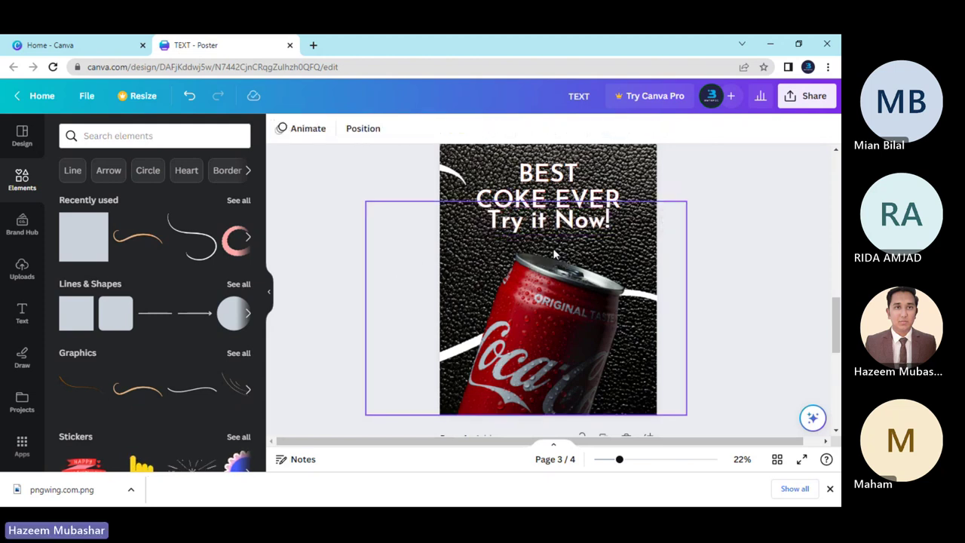
left_click_drag(562, 226, 559, 235)
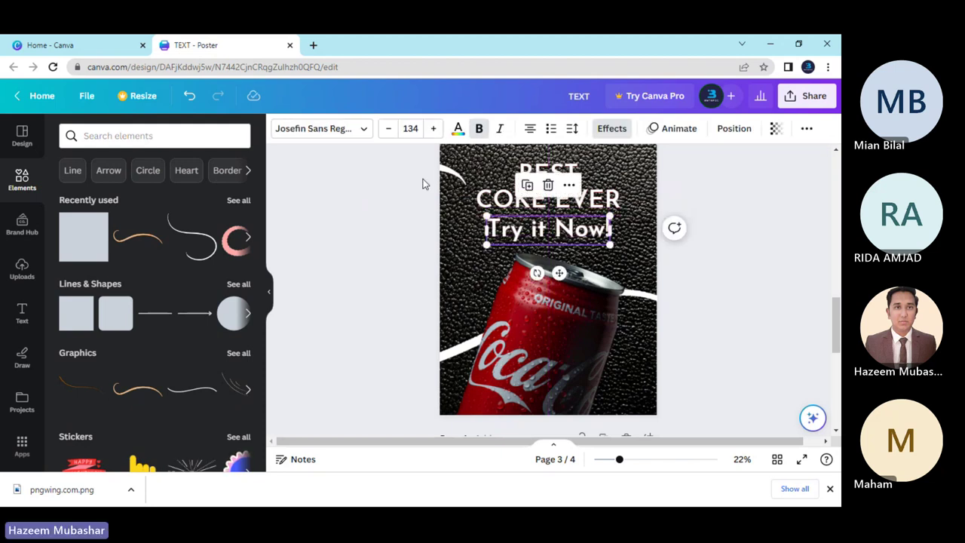
Reduce the Try it Now! font size to about 89.
left_click(386, 128)
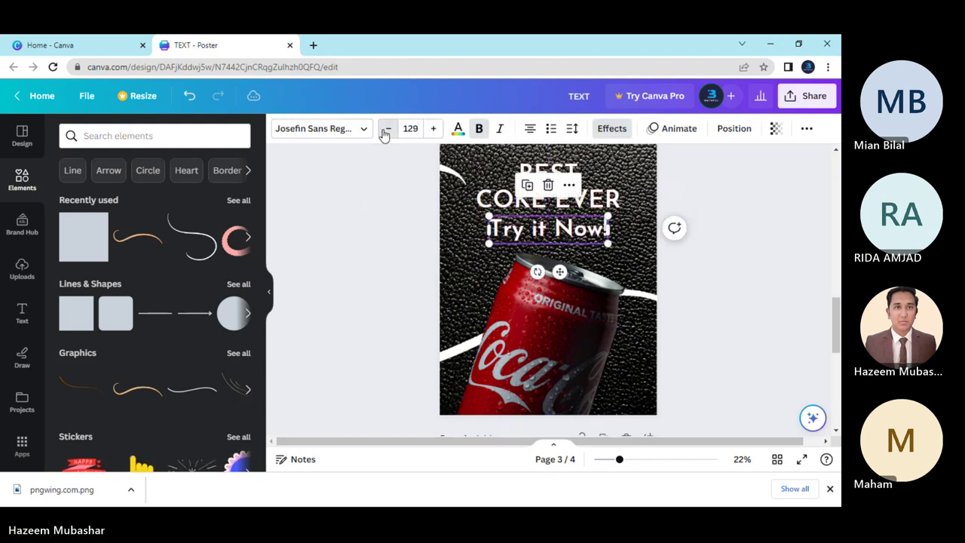
left_click(386, 128)
left_click(386, 129)
left_click(386, 128)
left_click(386, 128)
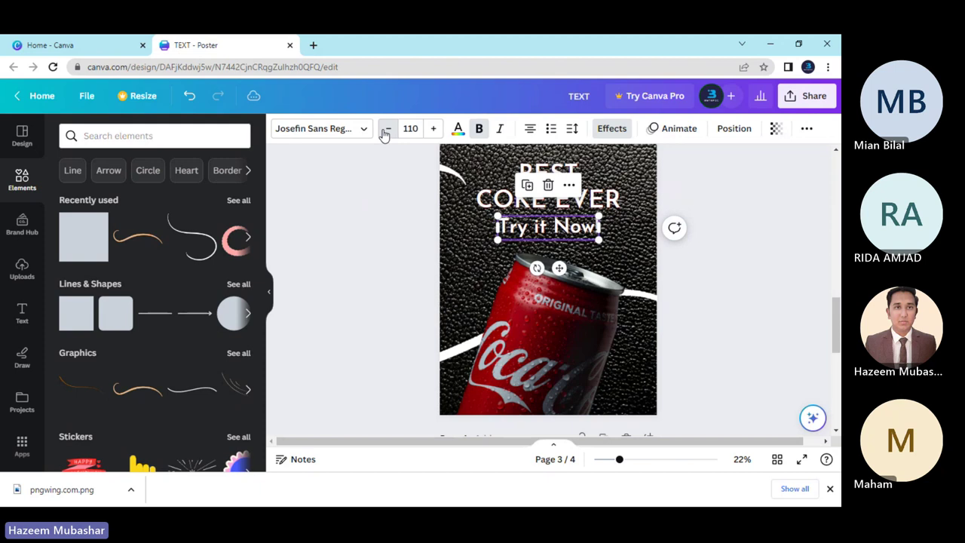
left_click(386, 128)
left_click(386, 128)
left_click(386, 128)
left_click(386, 128)
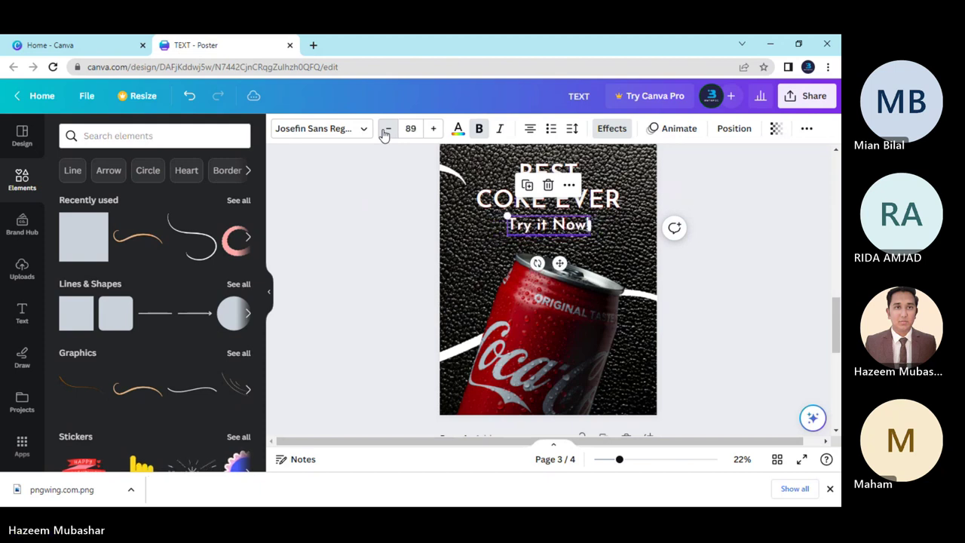
left_click(386, 128)
Move the Try it Now! text to the page's left edge.
left_click(425, 283)
scroll(418, 284, "up", 3)
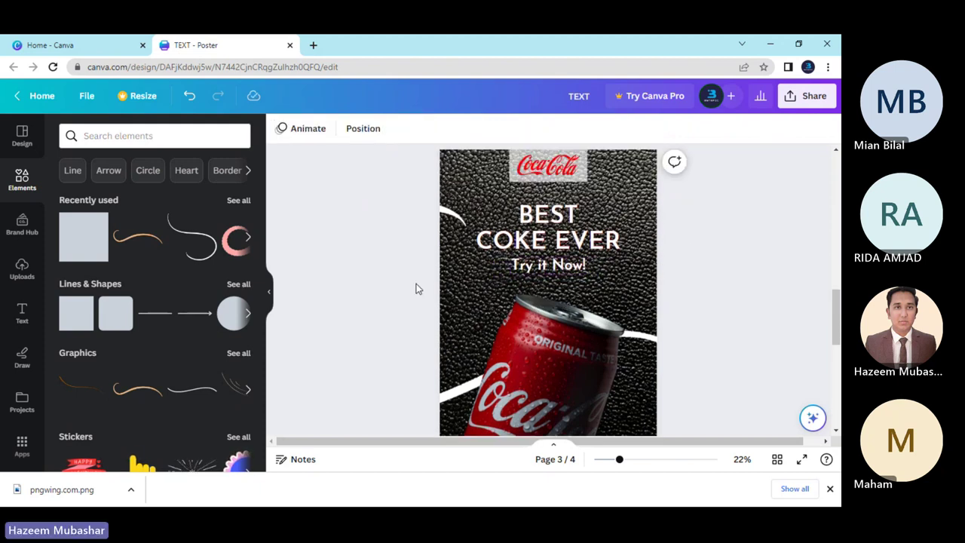
scroll(416, 284, "down", 3)
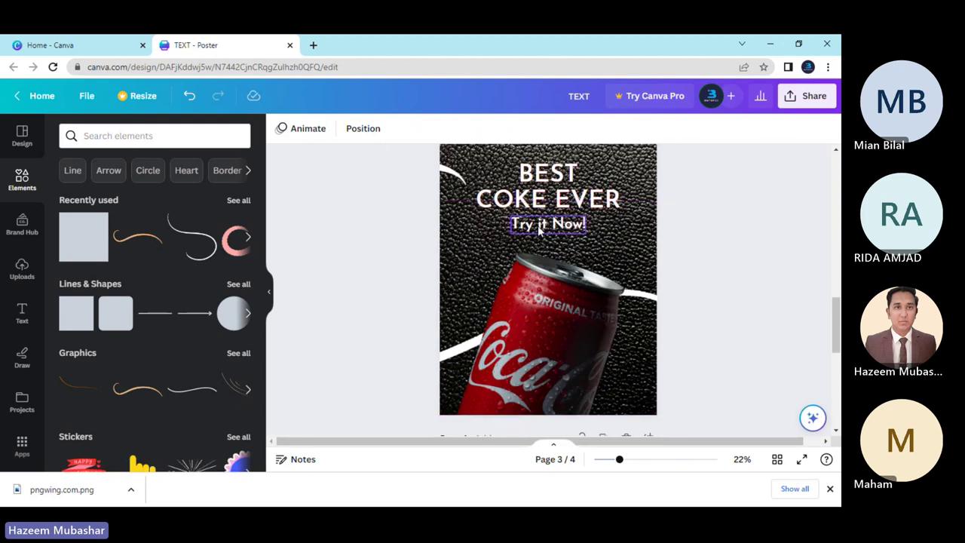
left_click_drag(539, 230, 419, 271)
left_click(379, 305)
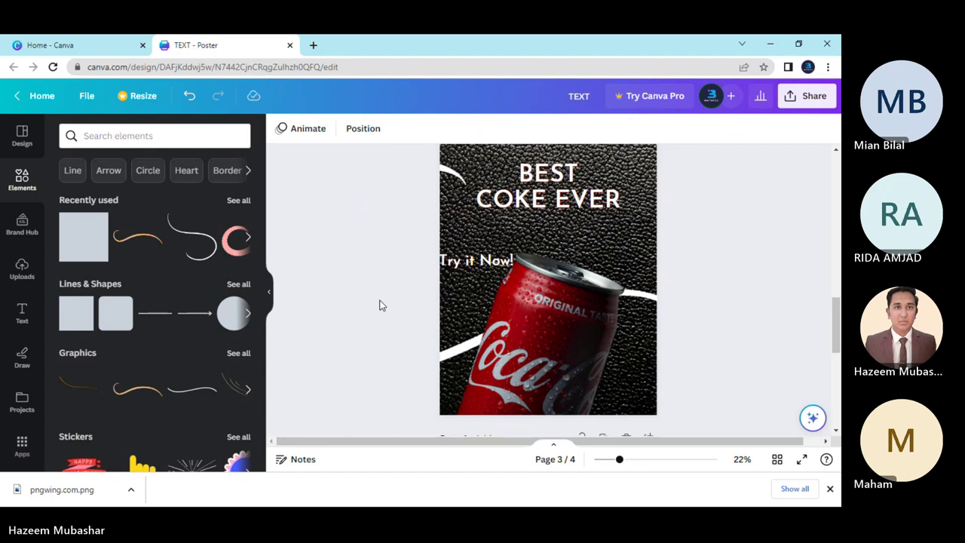
Add a rounded square and reshape it into a thin, wide bar centred below COKE EVER.
left_click(121, 321)
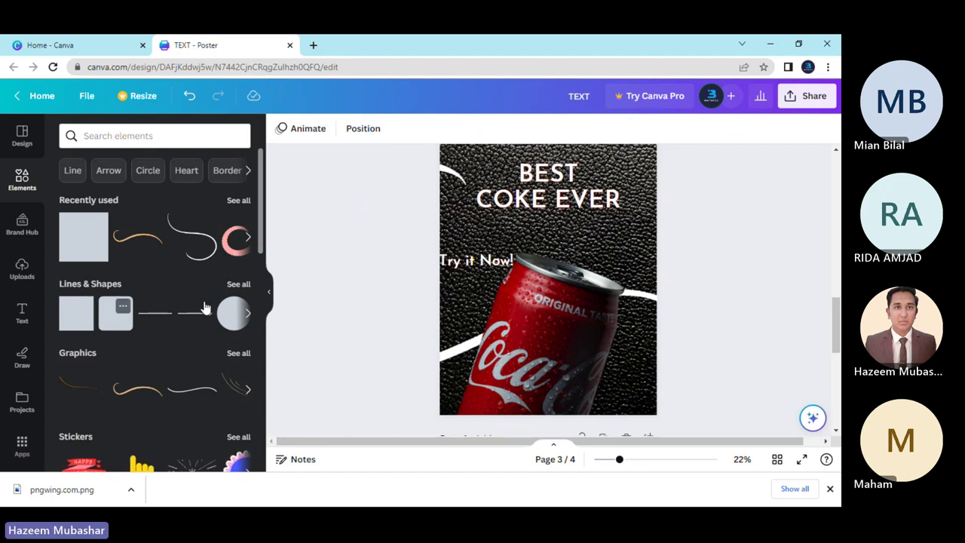
left_click(537, 272)
left_click(538, 279)
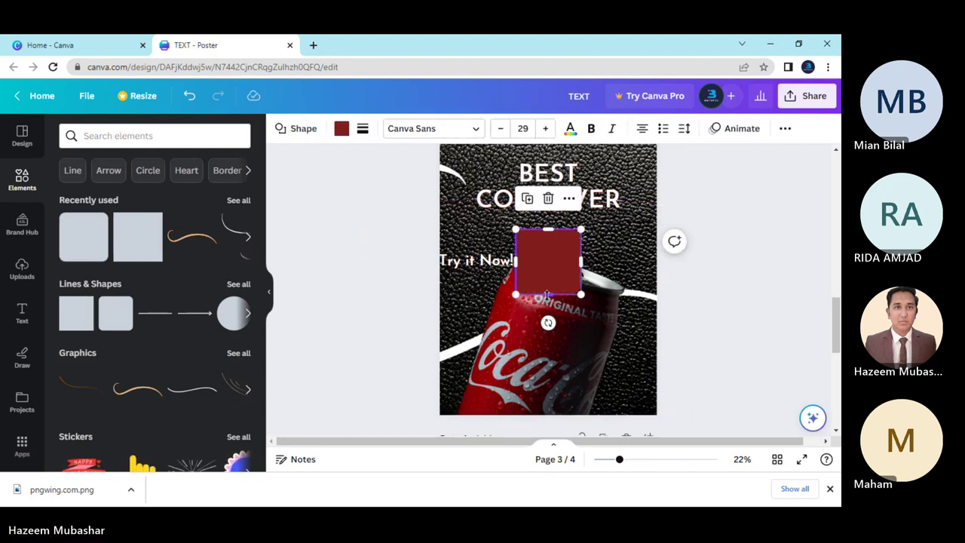
left_click_drag(548, 294, 487, 223)
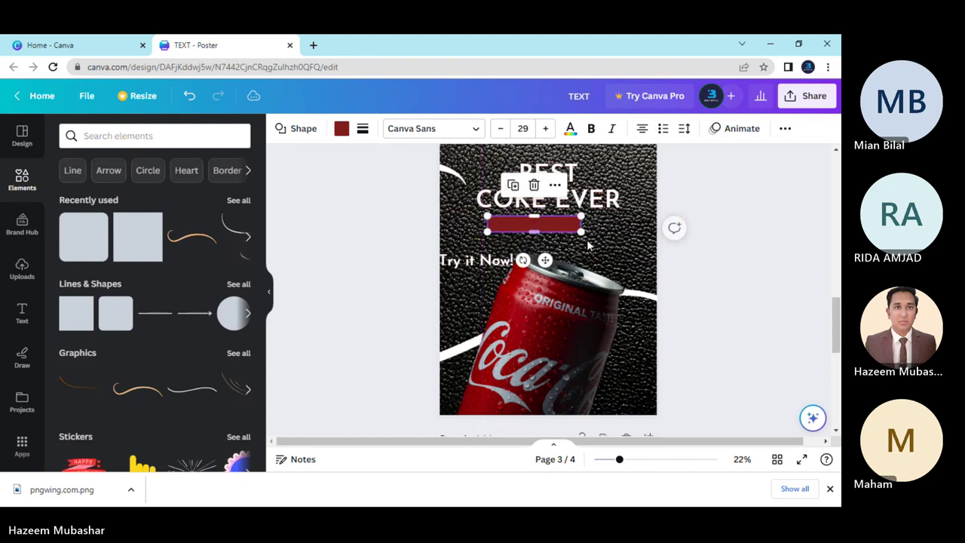
left_click_drag(581, 224, 561, 220)
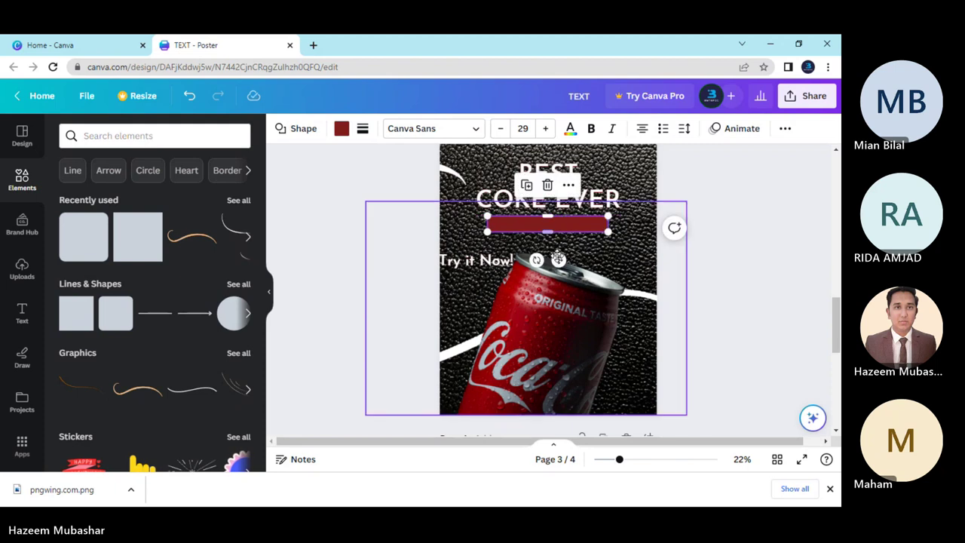
left_click_drag(561, 261, 558, 260)
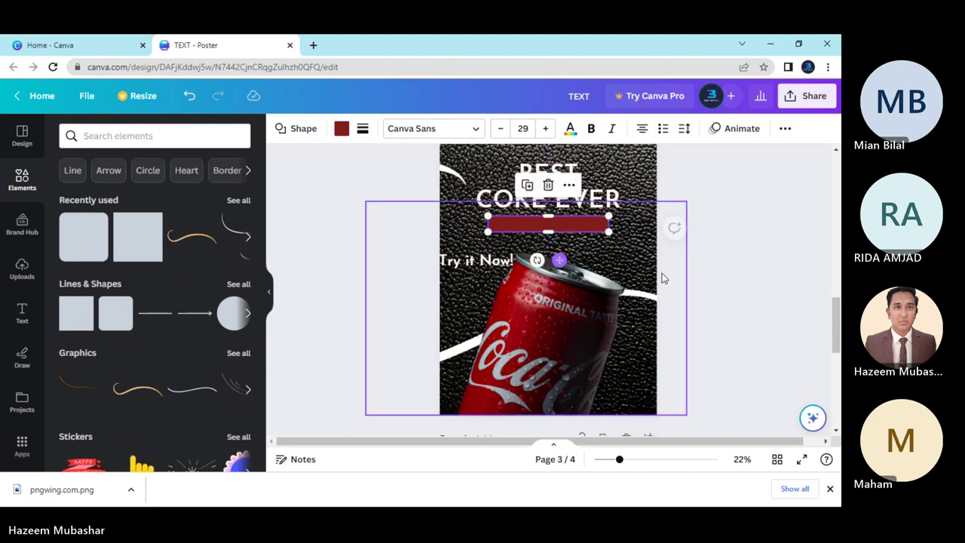
Colour the bar grey using the photo's colour palette.
left_click(563, 228)
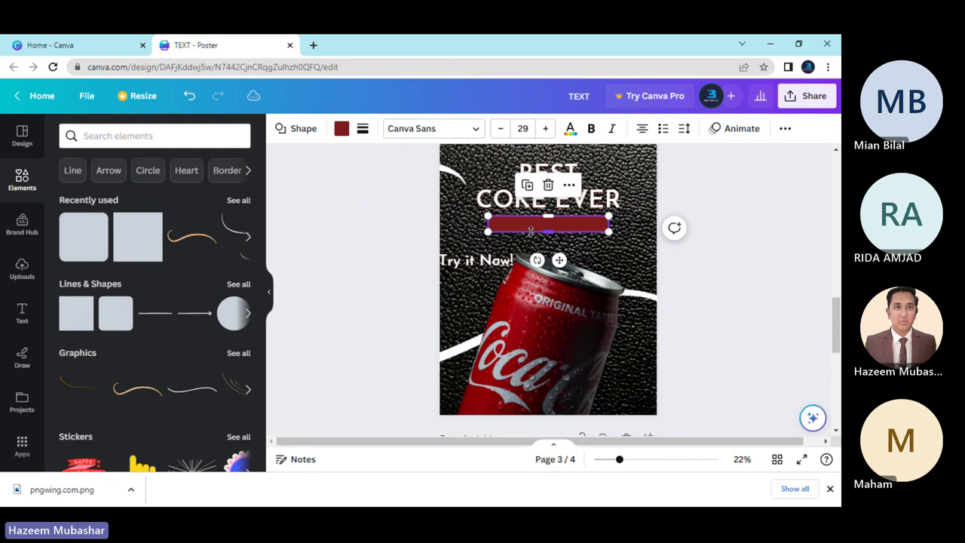
left_click(342, 128)
scroll(217, 381, "down", 4)
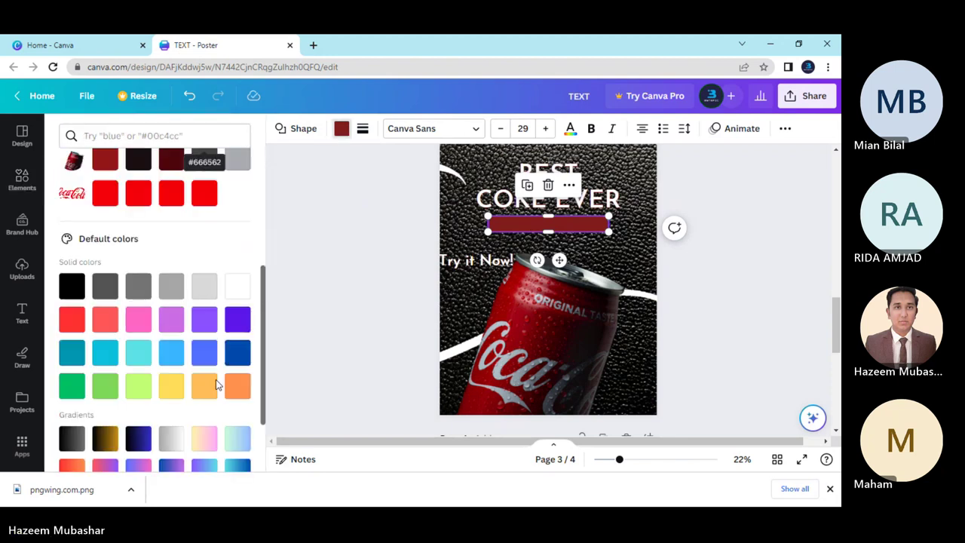
left_click(240, 248)
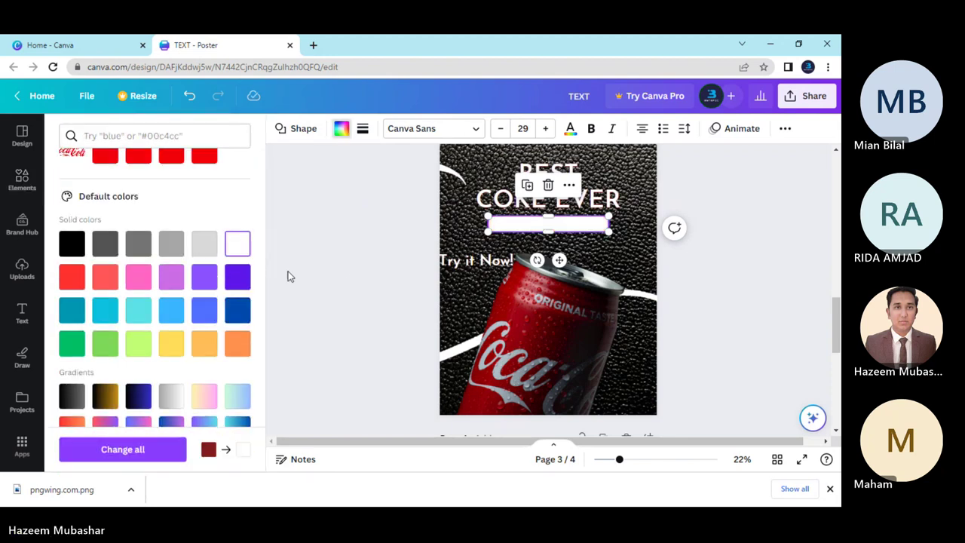
left_click(205, 245)
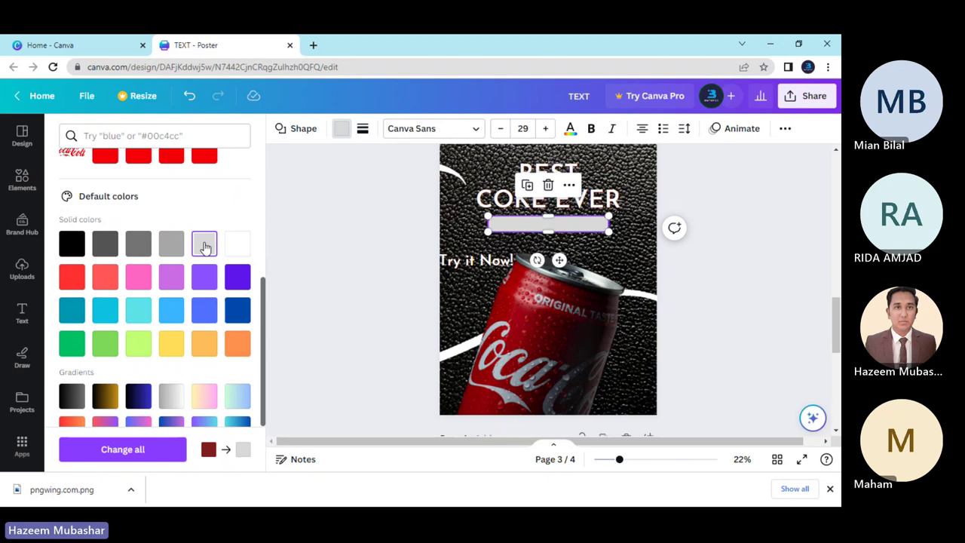
left_click(342, 130)
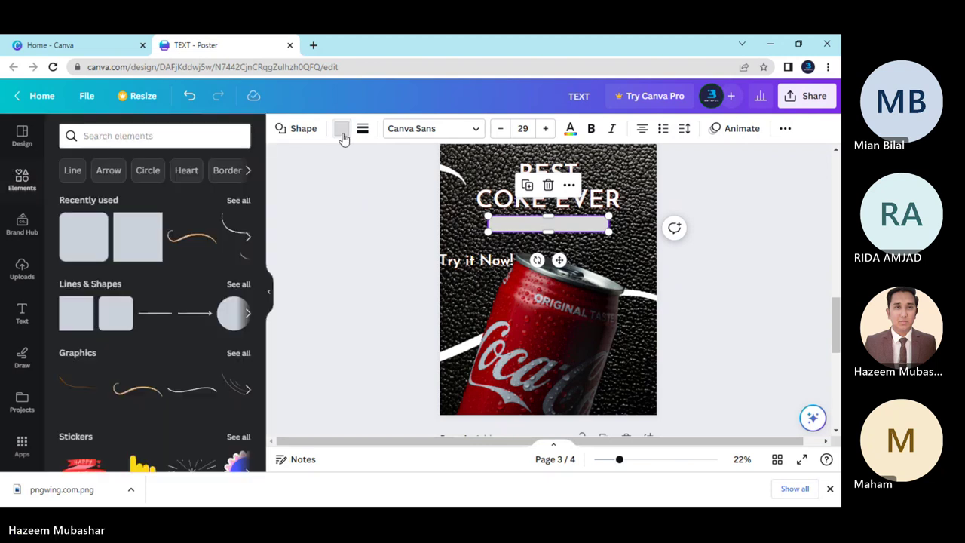
left_click(341, 130)
scroll(188, 241, "down", 2)
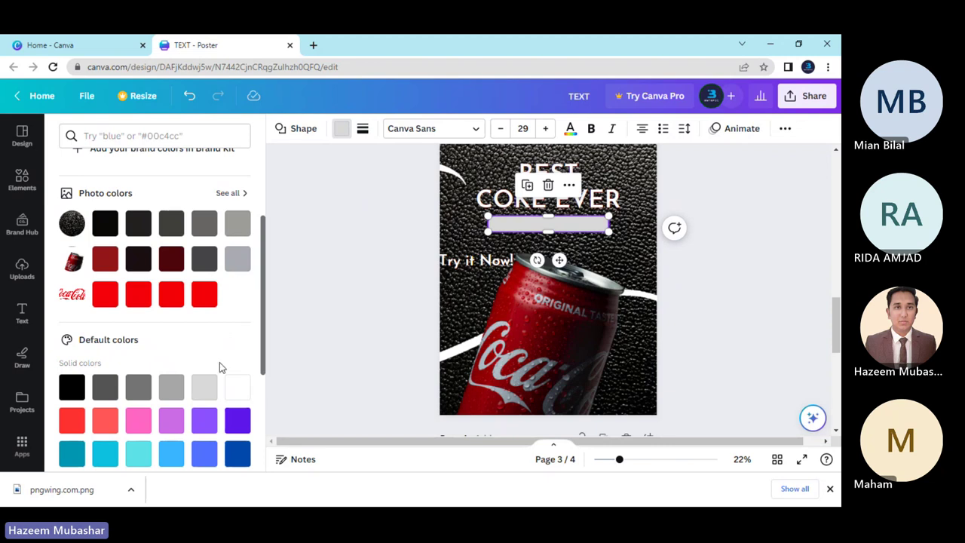
left_click(236, 261)
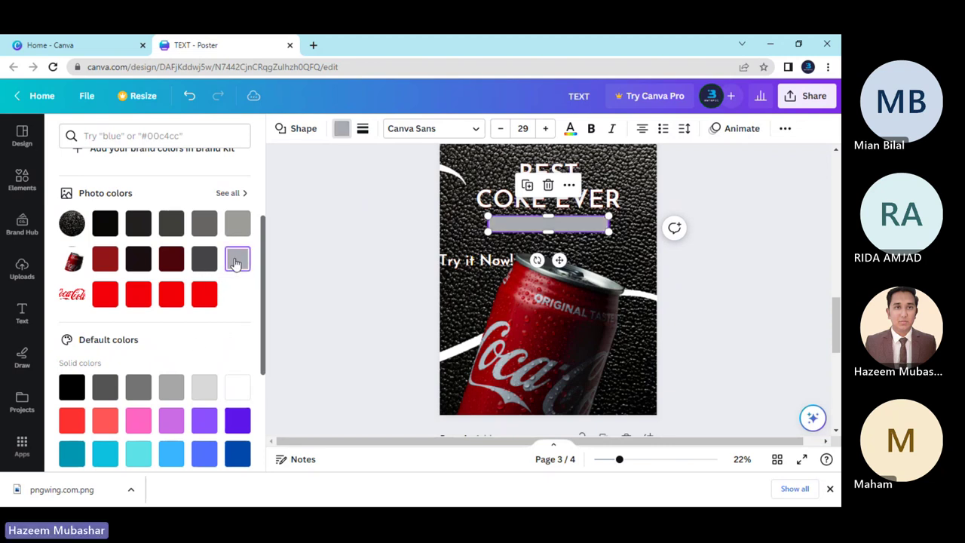
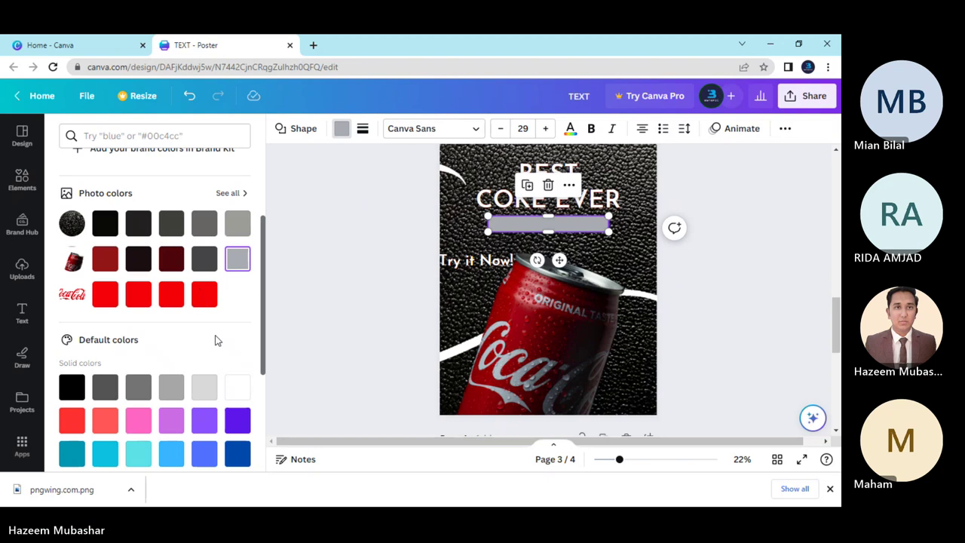
Fill the bar beneath COKE EVER with near-white #F1F1F1 and nudge Try it Now! slightly right.
scroll(215, 341, "up", 2)
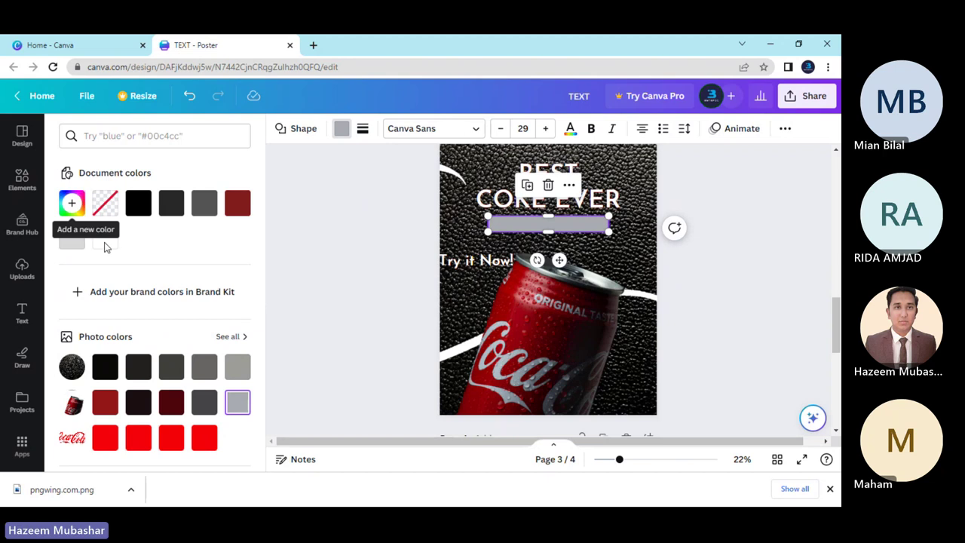
left_click(71, 202)
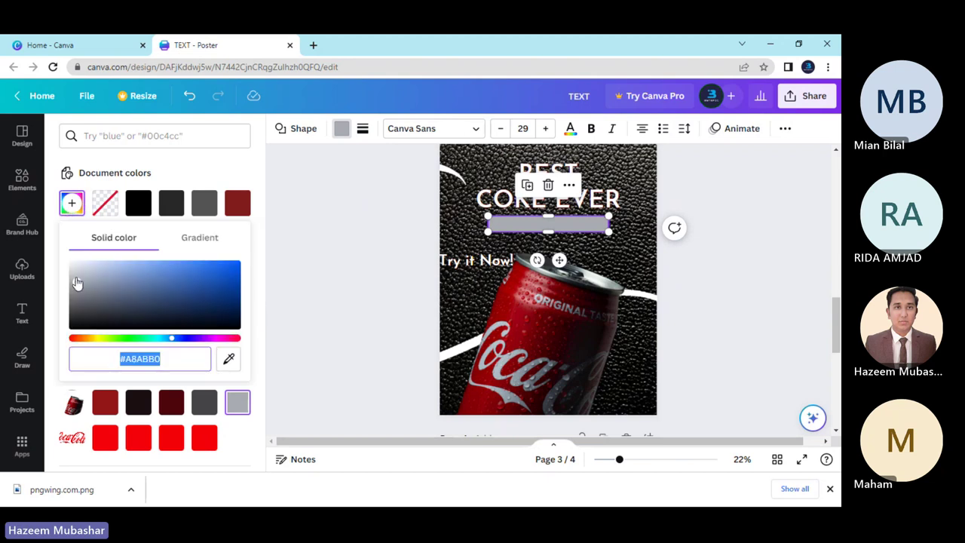
left_click_drag(77, 283, 46, 269)
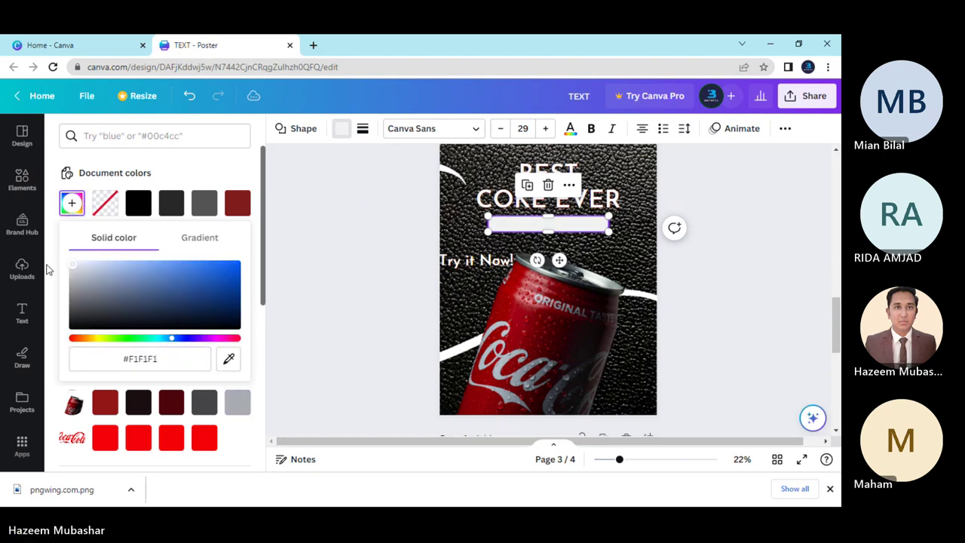
left_click(323, 274)
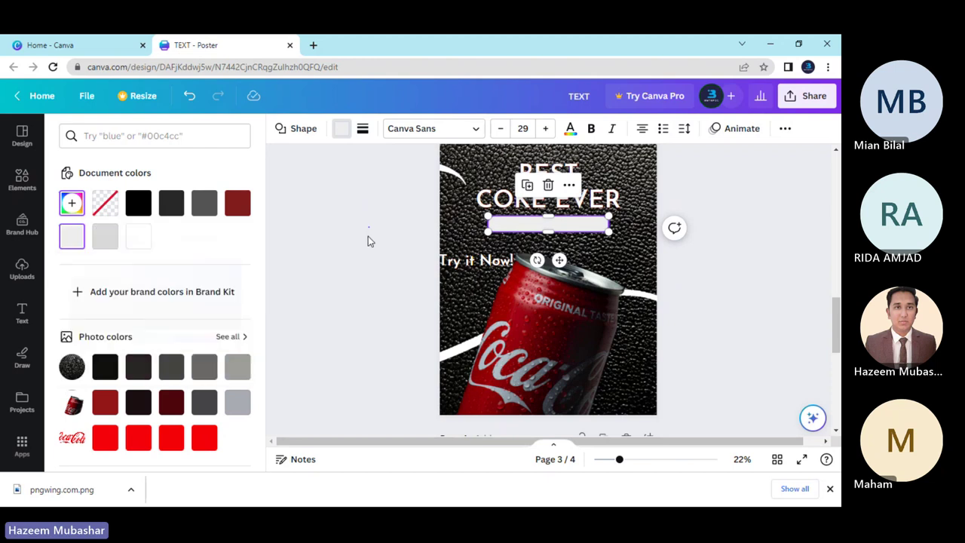
left_click(368, 236)
left_click_drag(451, 265, 472, 265)
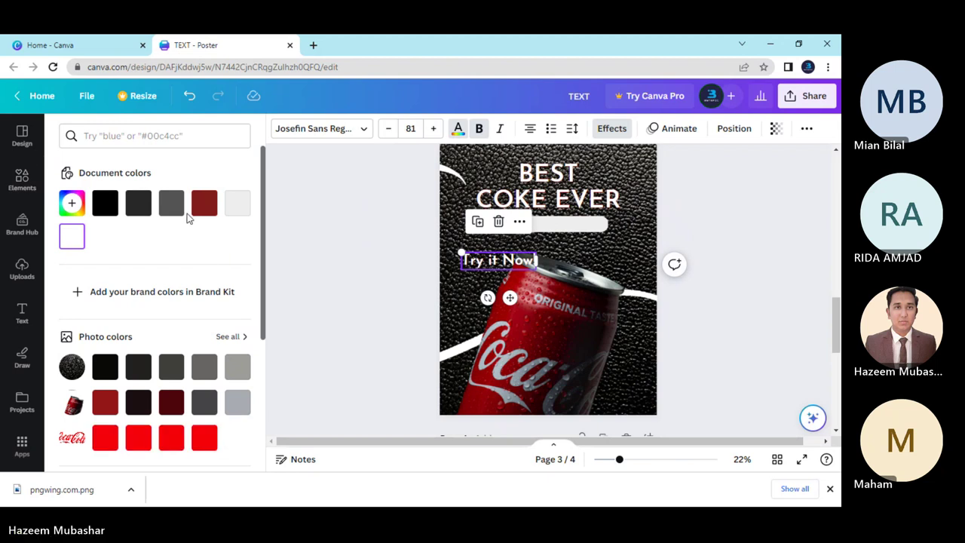
Make Try it Now! dark red and move it onto the white pill below COKE EVER.
left_click(202, 204)
left_click(360, 260)
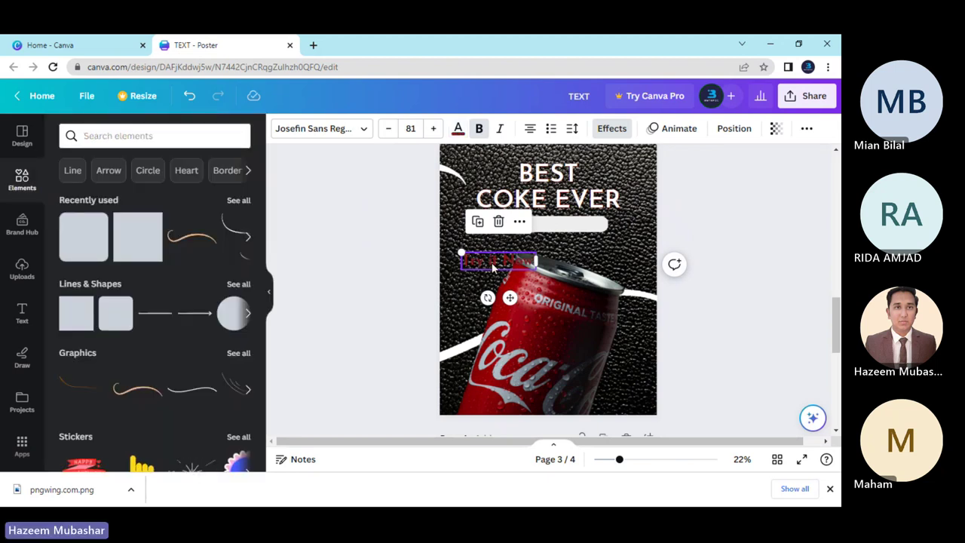
left_click_drag(490, 266, 540, 228)
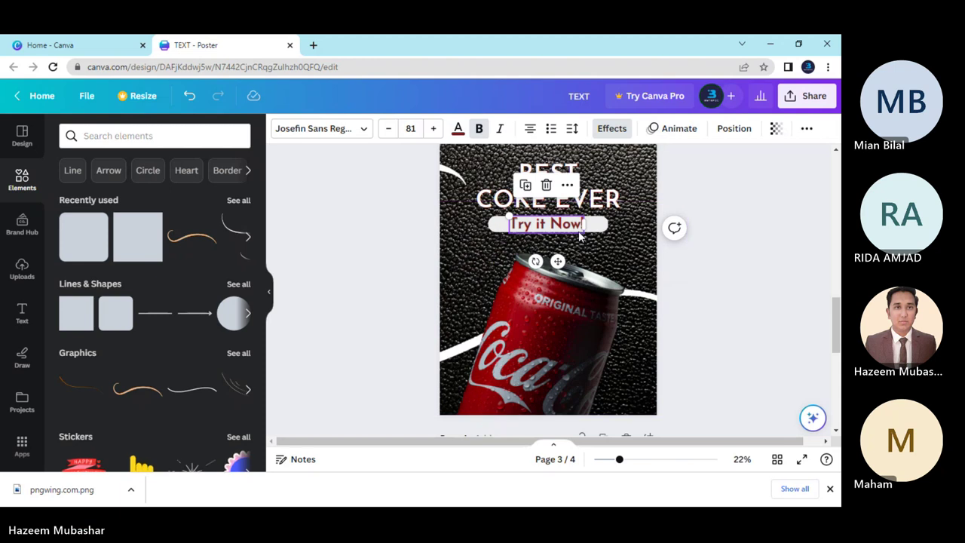
left_click_drag(580, 230, 550, 223)
left_click(686, 287)
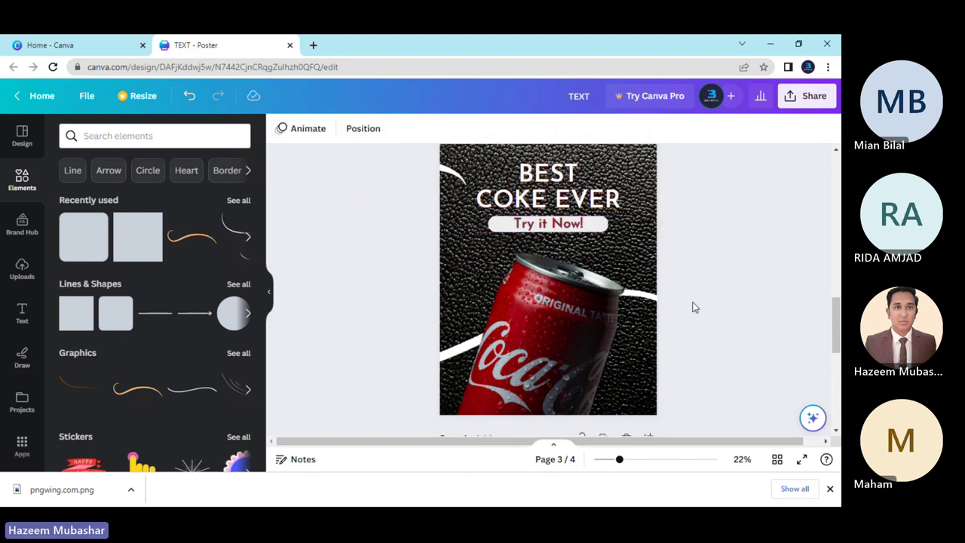
scroll(691, 307, "up", 2)
scroll(688, 308, "down", 2)
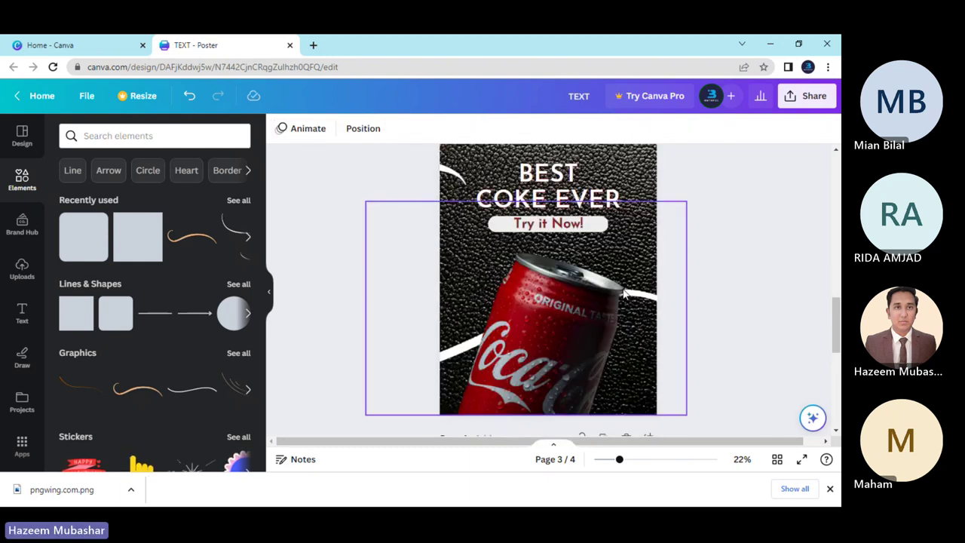
Reduce the Try it Now! font size to 67.5.
left_click(547, 230)
left_click(389, 130)
left_click(389, 129)
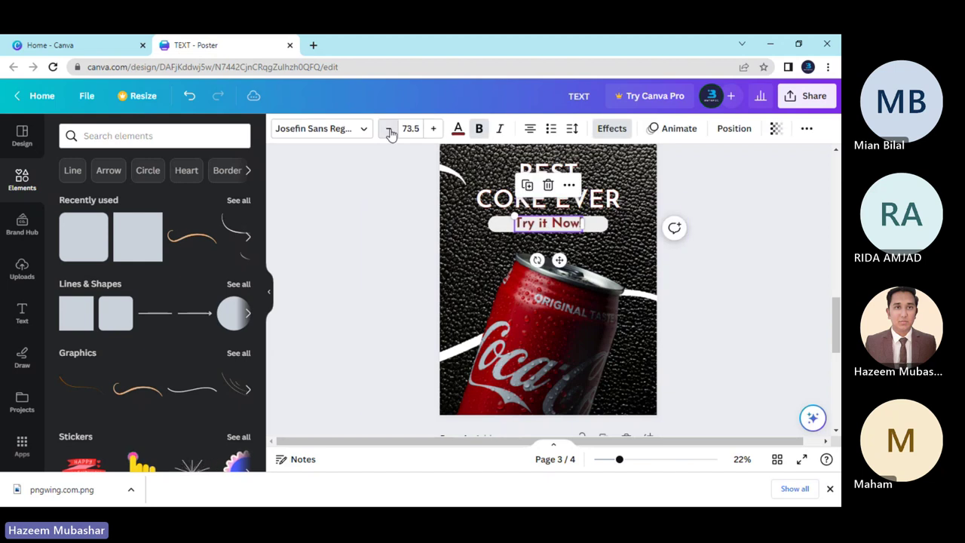
left_click(389, 129)
left_click(389, 130)
left_click(389, 130)
left_click(389, 129)
left_click(389, 130)
left_click(389, 130)
left_click(385, 248)
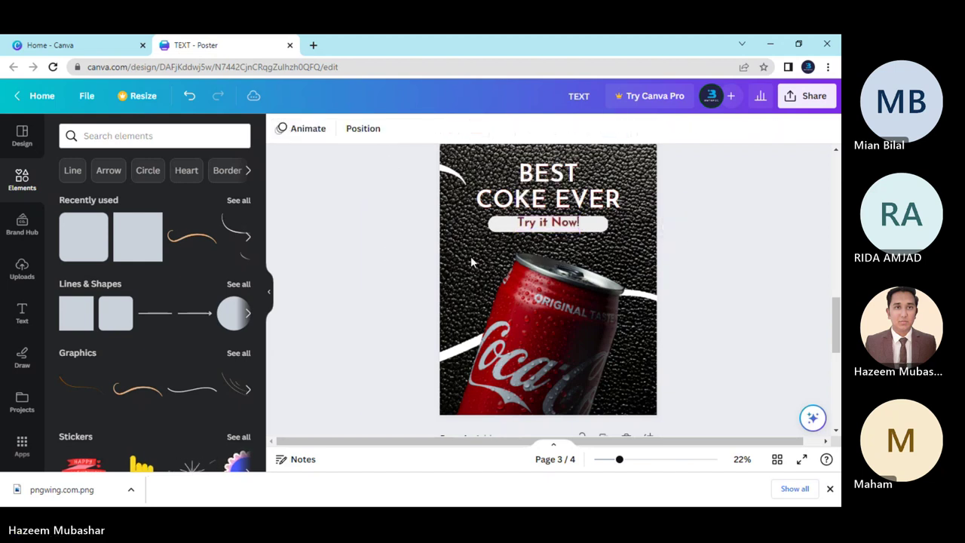
left_click(551, 222)
left_click(551, 222)
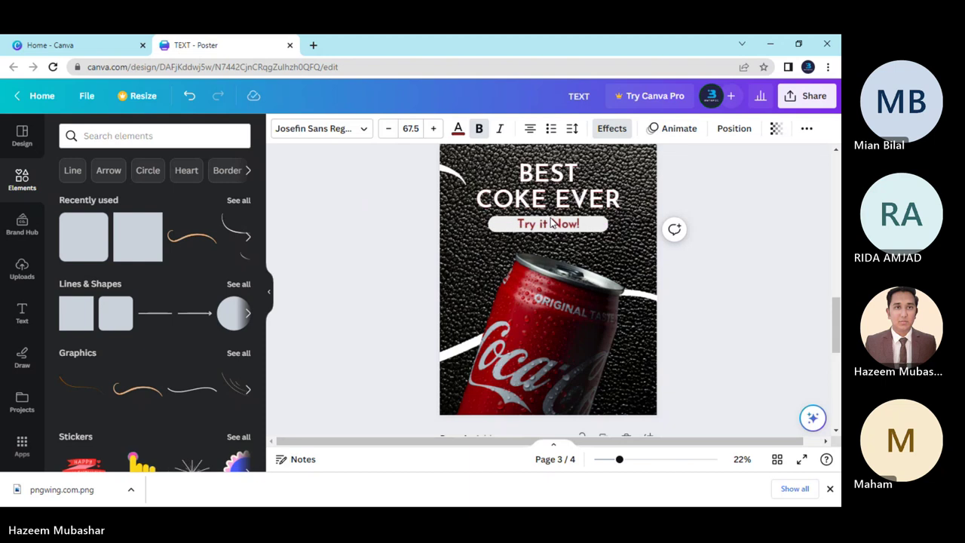
Narrow the pill to fit the label and centre Try it Now! on it.
left_click(603, 223)
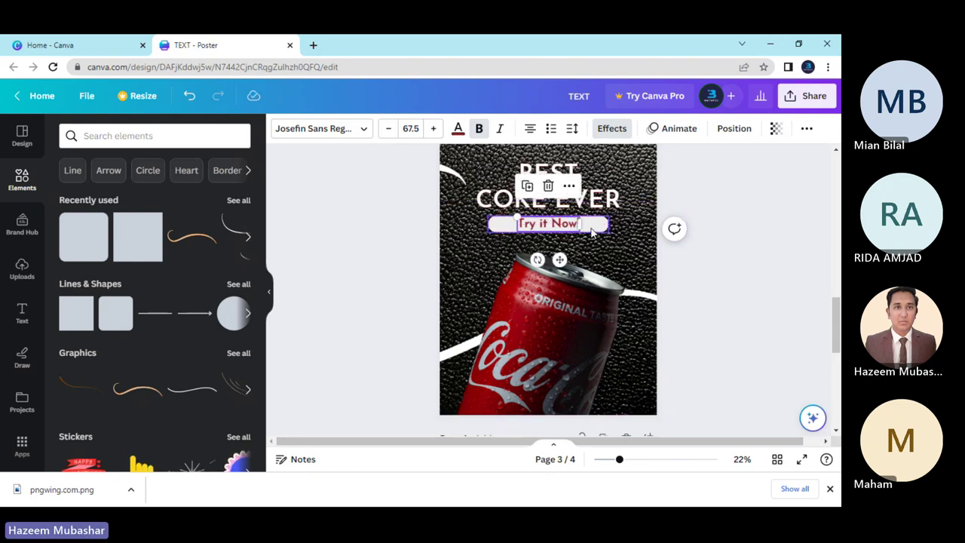
left_click_drag(607, 223, 592, 224)
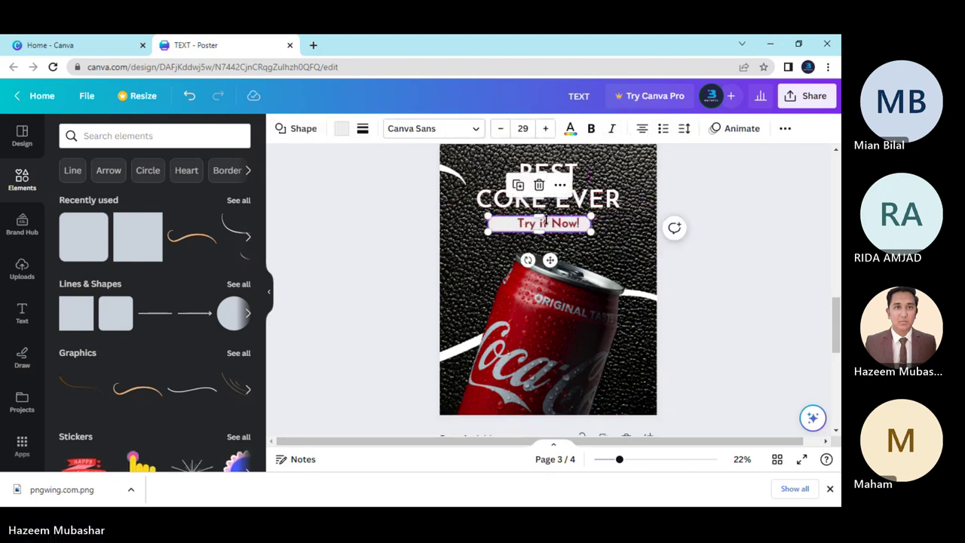
key("Escape")
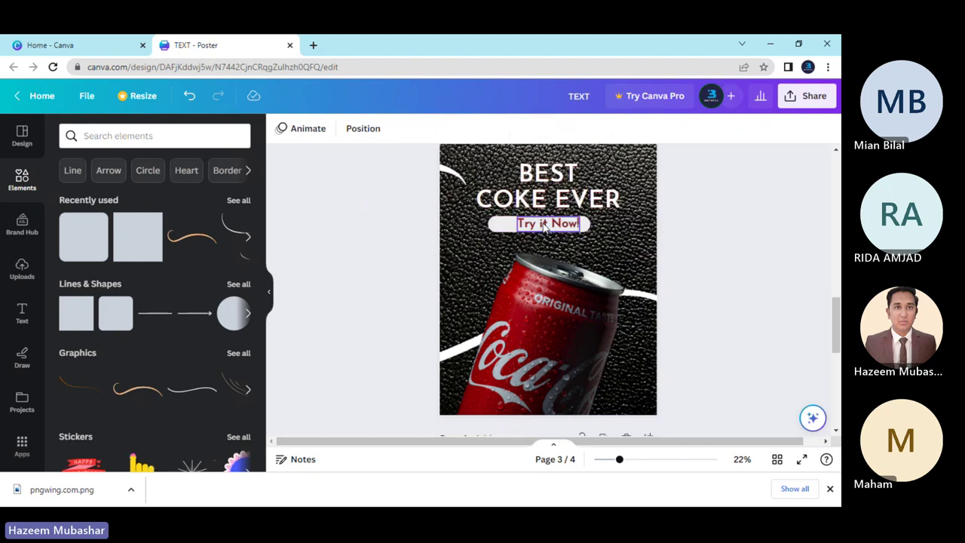
left_click_drag(551, 226, 532, 223)
left_click(580, 226)
left_click(530, 224)
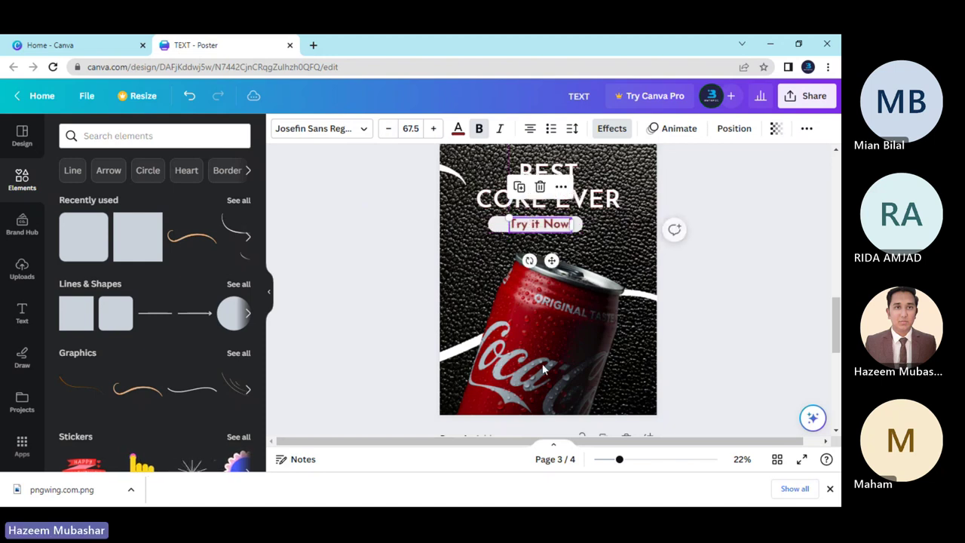
Set the Try it Now! label's line spacing to 0.5 and tighten its letter spacing to about -55.
left_click_drag(622, 462, 642, 462)
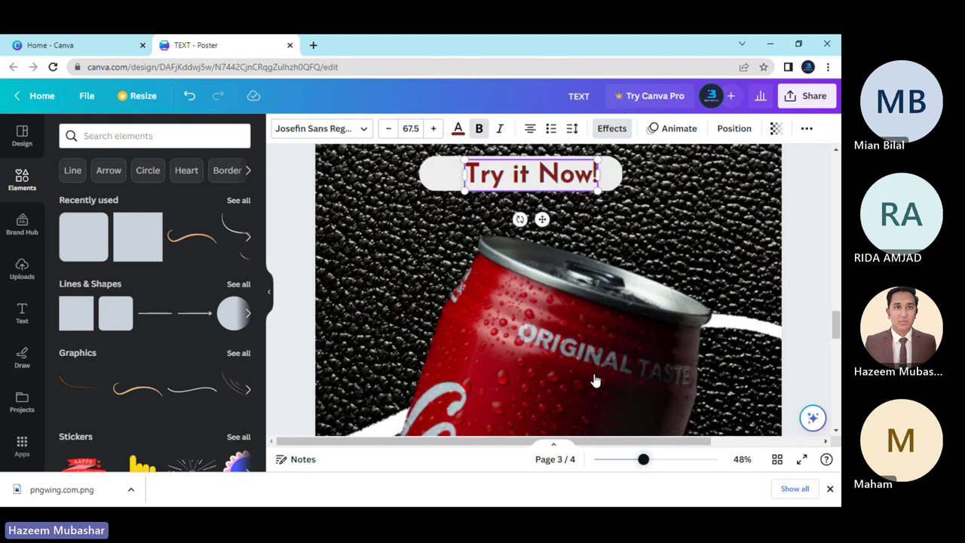
scroll(813, 355, "up", 1)
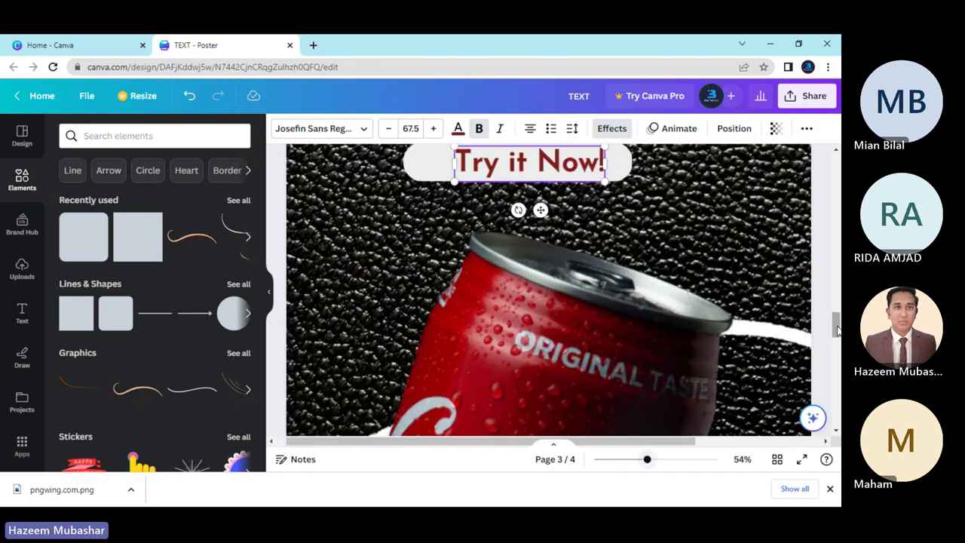
scroll(837, 329, "up", 3)
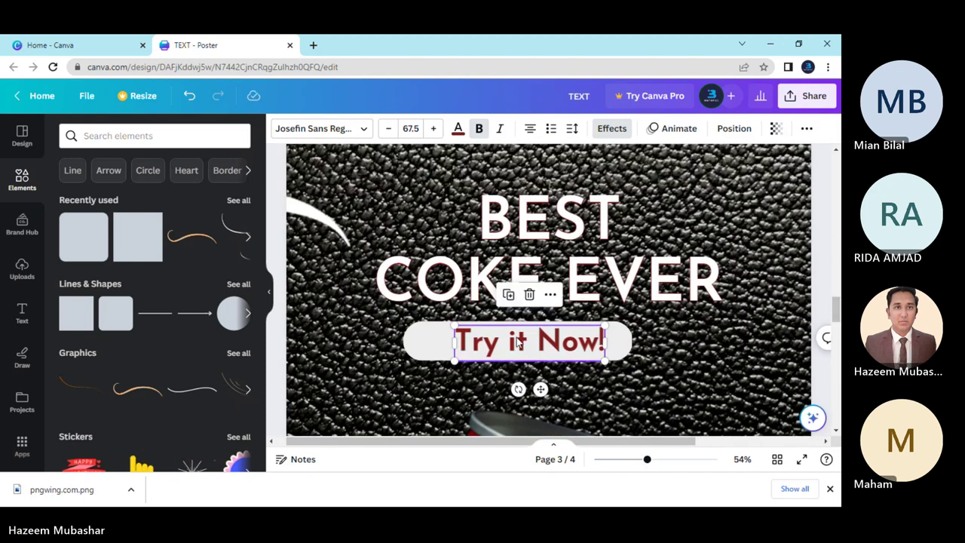
left_click_drag(519, 347, 504, 335)
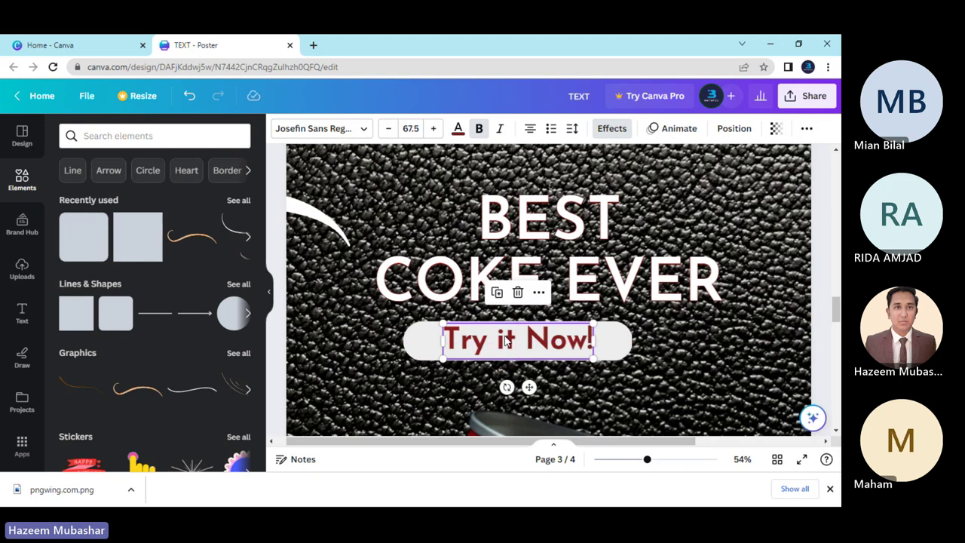
left_click(636, 379)
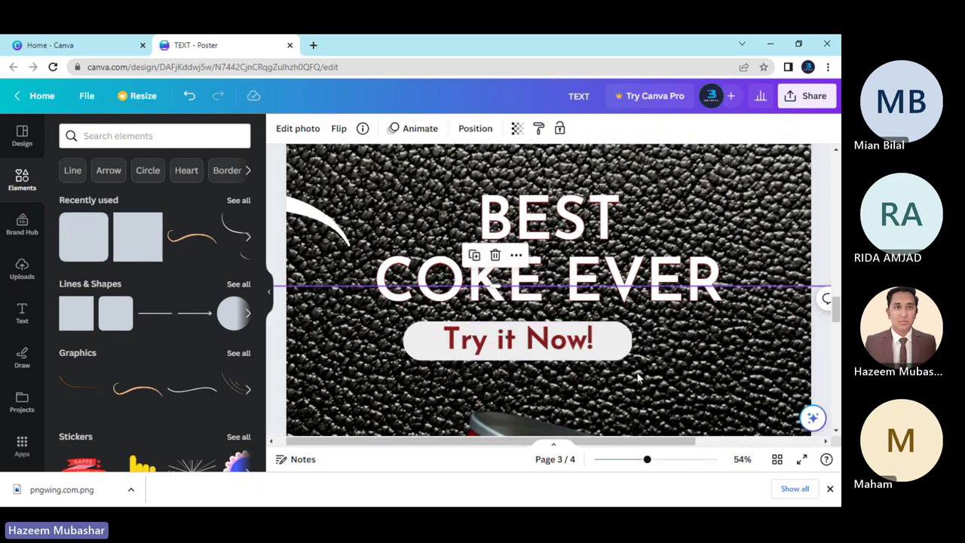
left_click(499, 353)
left_click(571, 129)
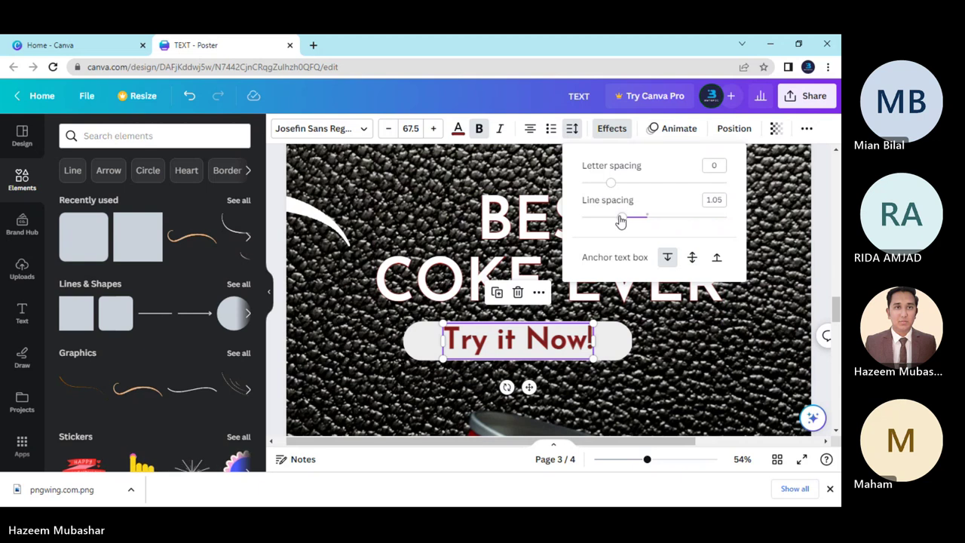
left_click_drag(620, 220, 649, 224)
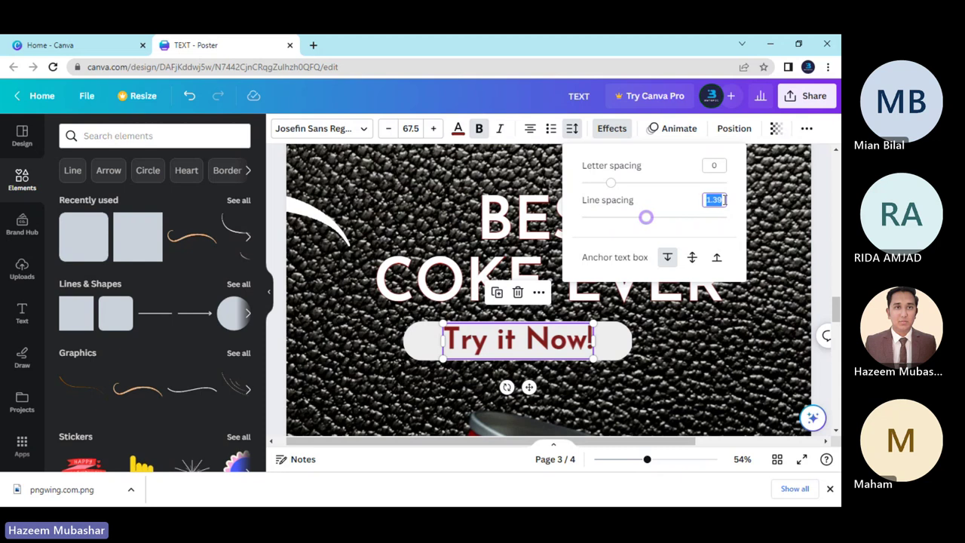
type("0.5")
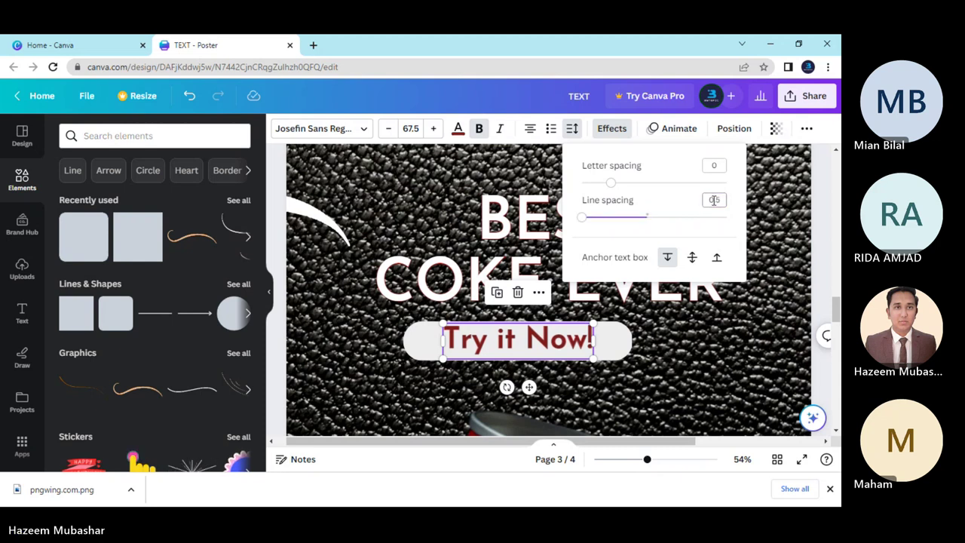
key("Return")
left_click_drag(611, 184, 602, 183)
Replace the button text with 'TRY IT NOW'.
double_click(517, 341)
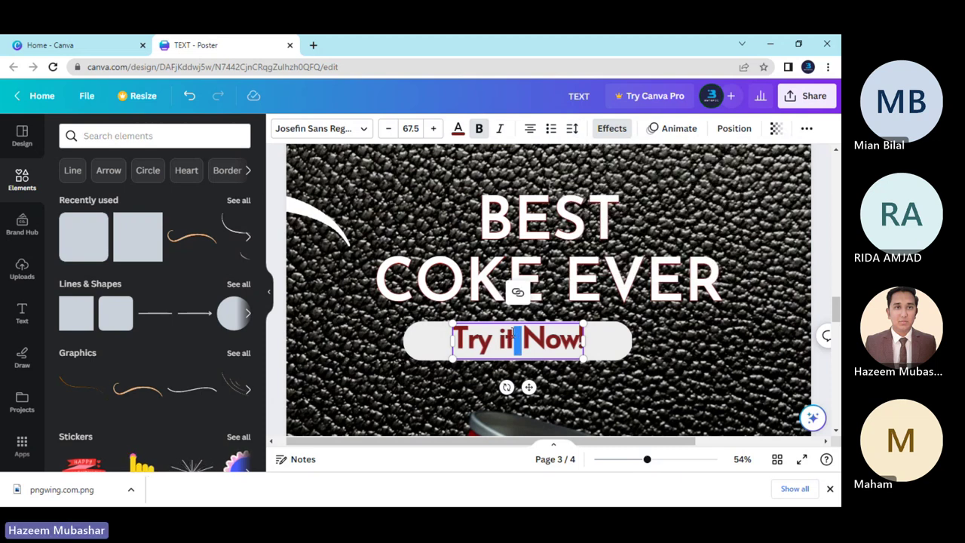
key("ctrl+a")
key("BackSpace")
type("TRY IT N")
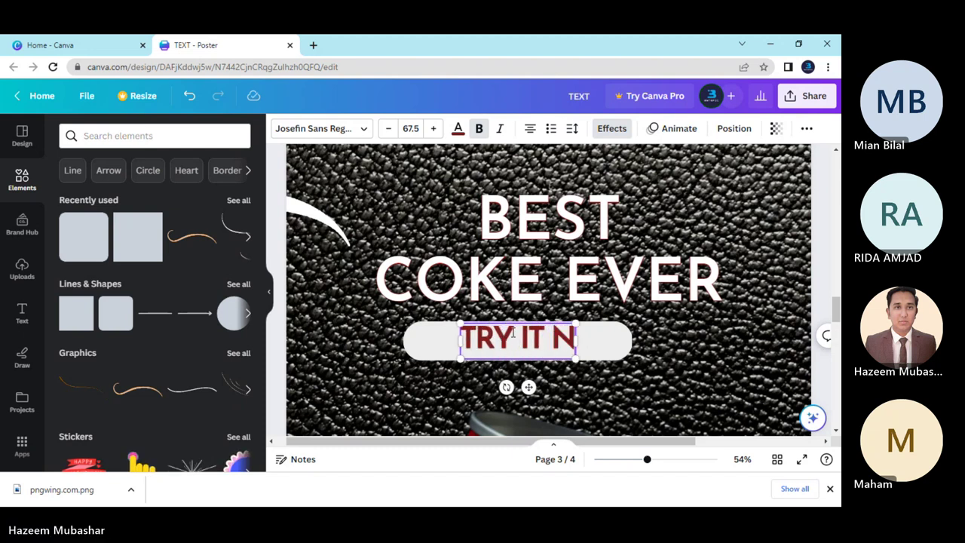
type("OW")
left_click(587, 378)
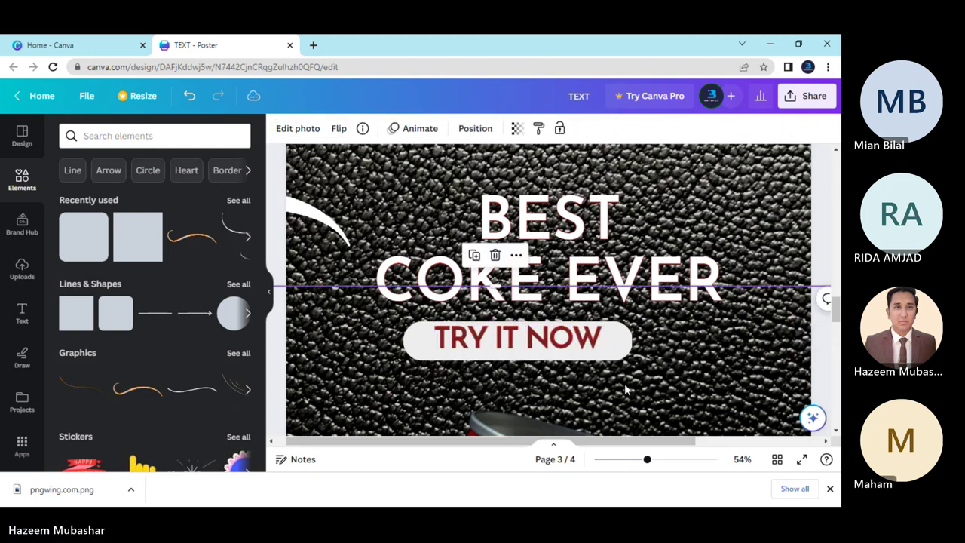
Centre TRY IT NOW on the button and shrink it to font size 61.5.
left_click(532, 341)
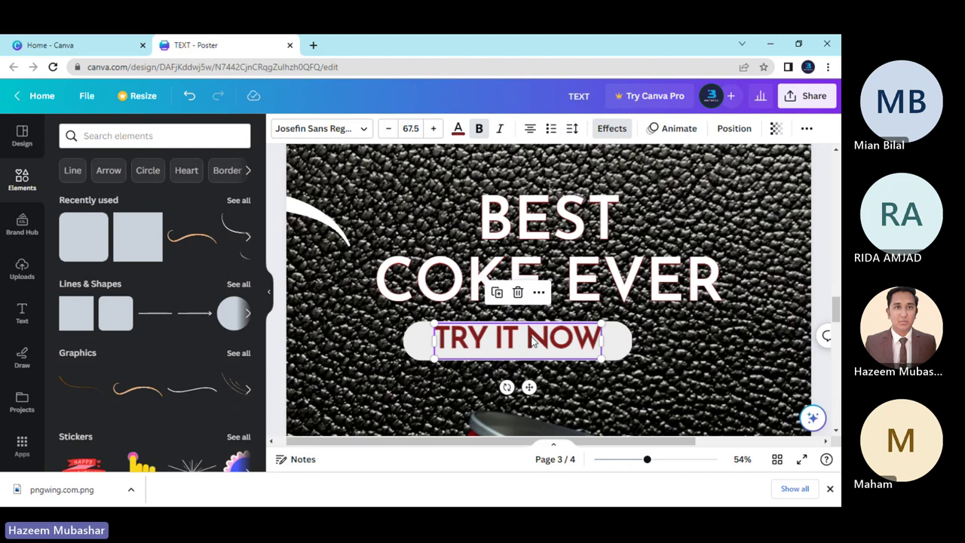
left_click_drag(533, 342, 532, 340)
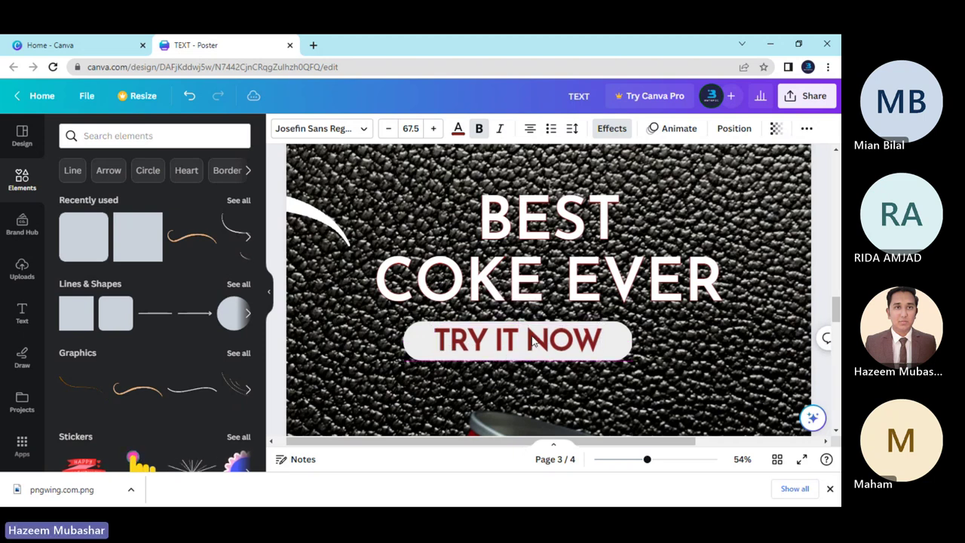
left_click(531, 340)
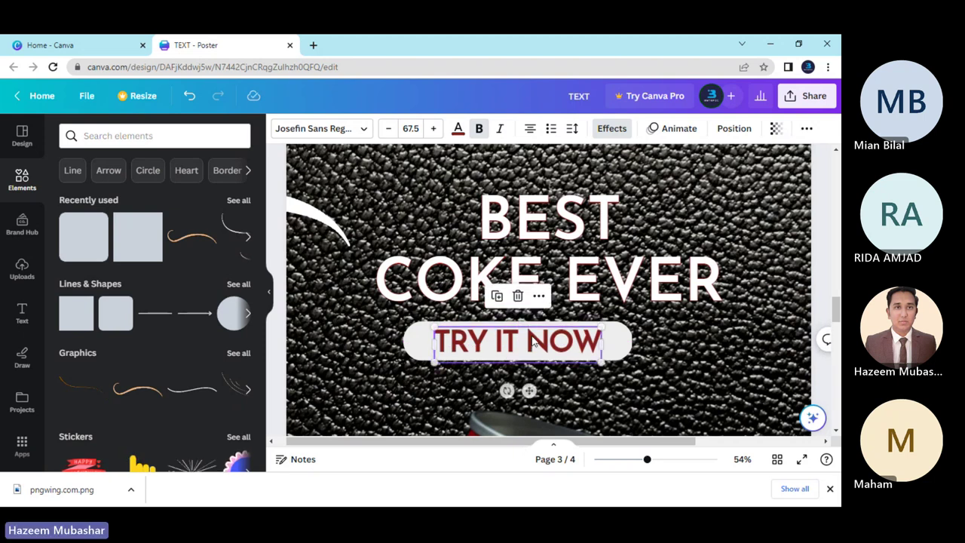
left_click(388, 129)
left_click(388, 128)
left_click(388, 128)
left_click(388, 128)
left_click(388, 129)
left_click(388, 128)
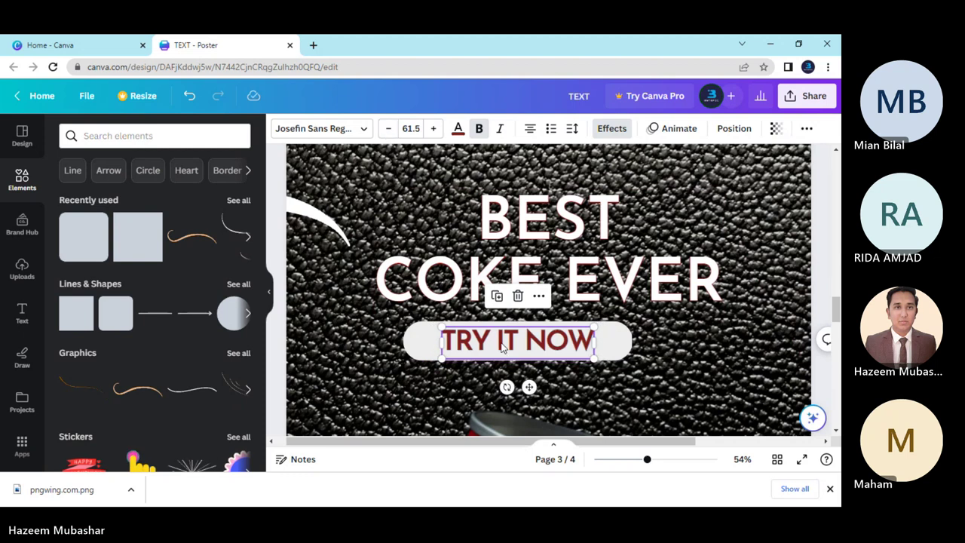
left_click(534, 350)
left_click(535, 351)
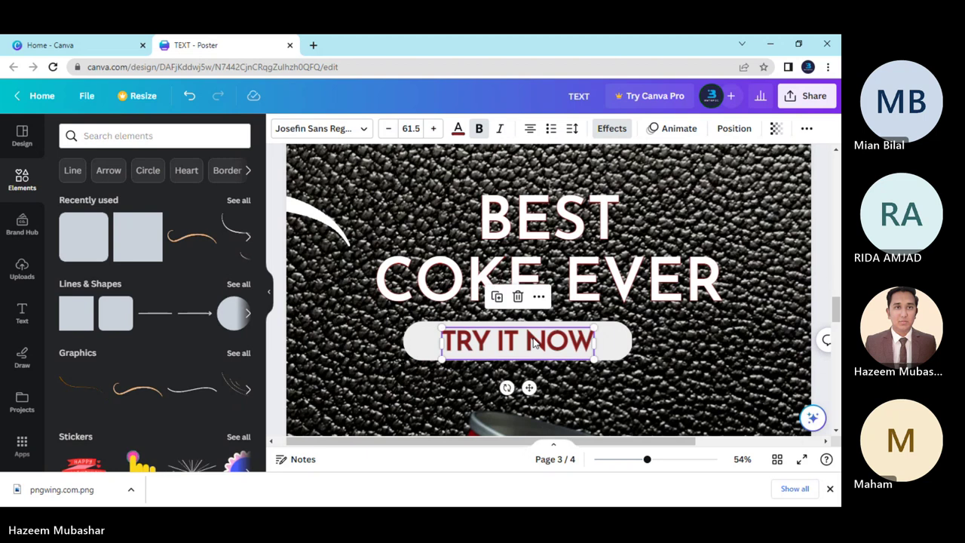
Select the Coke can photo, undoing an accidental move, and bring up its options.
left_click(562, 343)
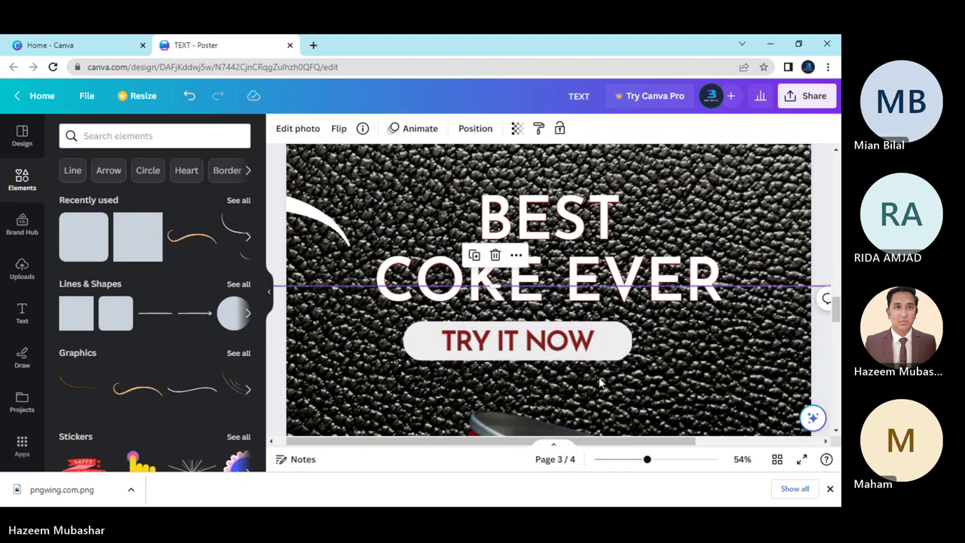
left_click_drag(582, 364, 527, 340)
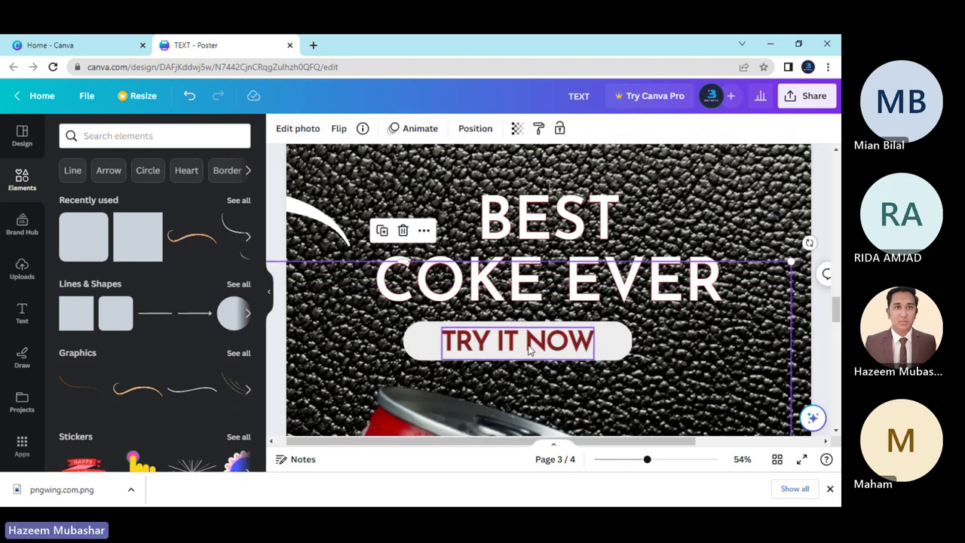
key("ctrl+z")
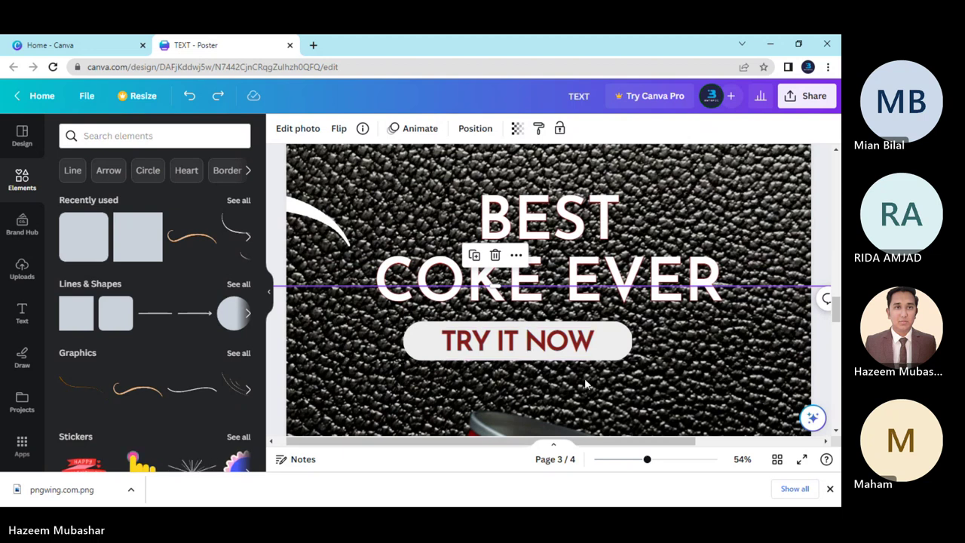
right_click(579, 384)
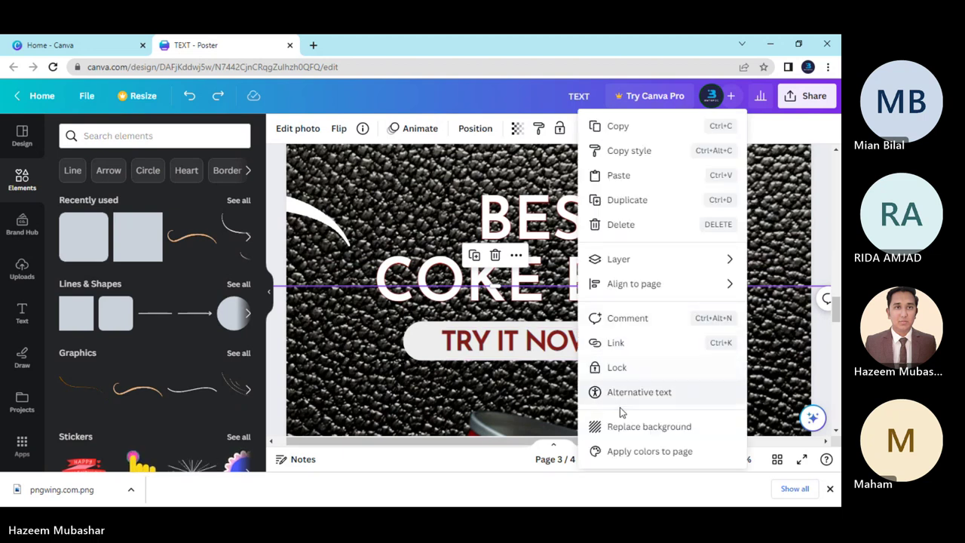
Send the Coke can photo to back and shift the TRY IT NOW button slightly right.
mouse_move(635, 270)
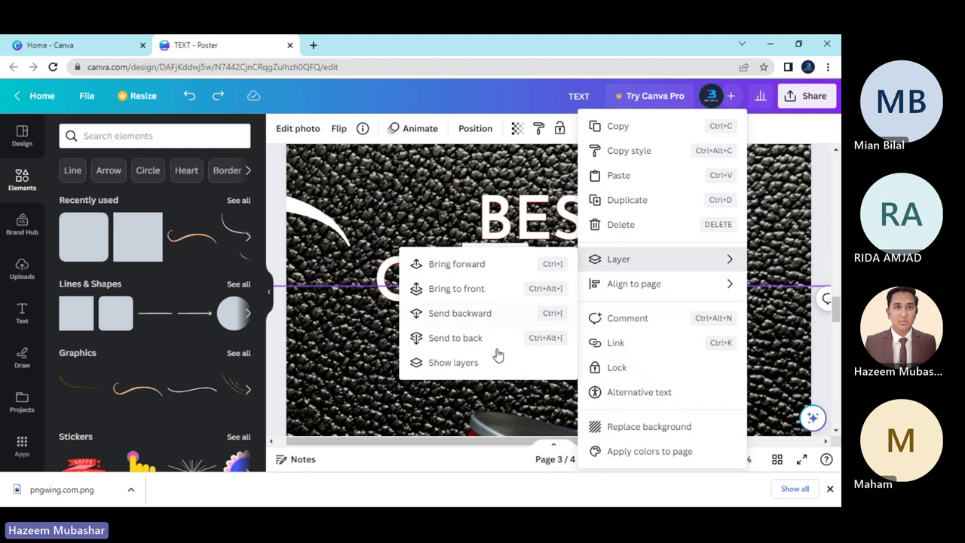
left_click(491, 337)
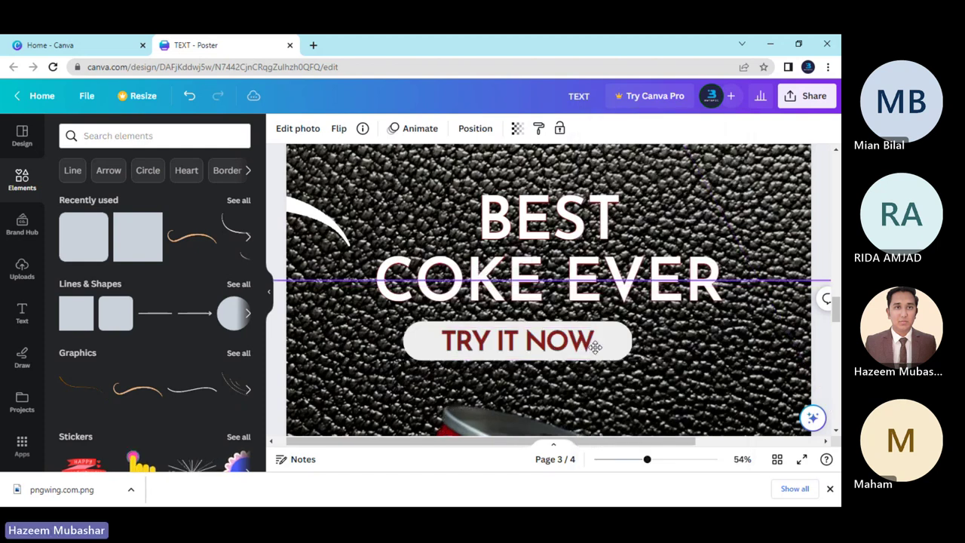
left_click(651, 319)
left_click(626, 355)
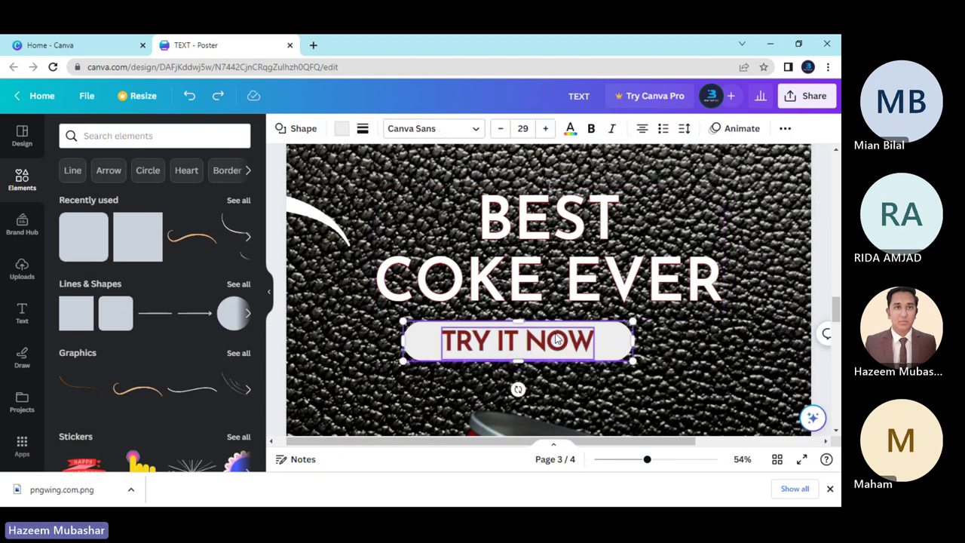
left_click_drag(547, 340, 585, 338)
Zoom out to 18% and lower the TRY IT NOW button slightly beneath BEST COKE EVER.
left_click_drag(649, 461, 612, 459)
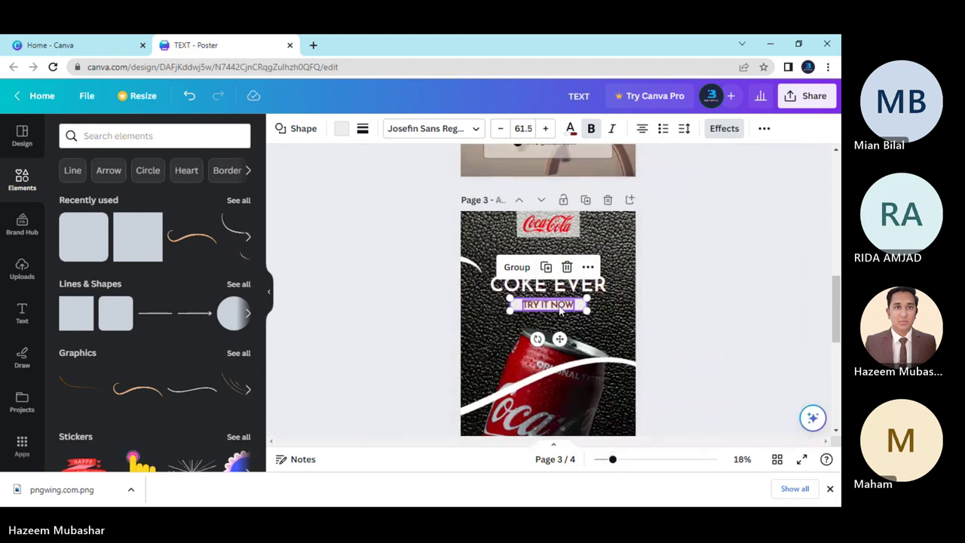
left_click_drag(559, 304, 559, 304)
left_click(656, 343)
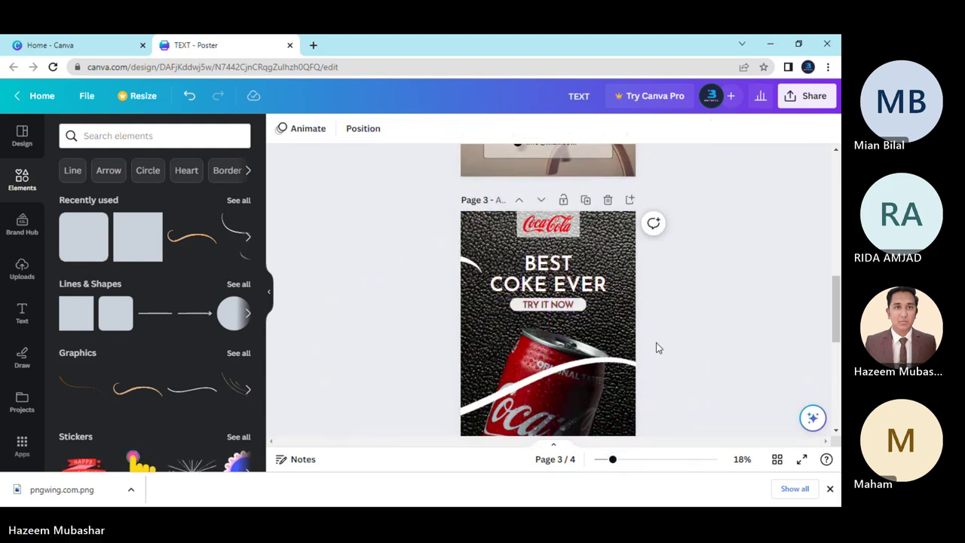
left_click(587, 309)
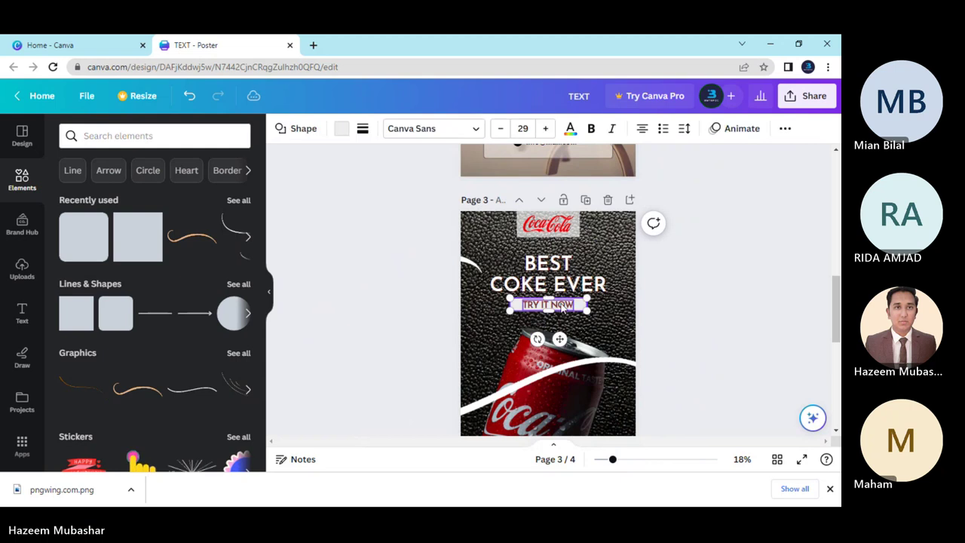
left_click(548, 273, "shift")
left_click_drag(562, 307, 562, 309)
left_click(711, 310)
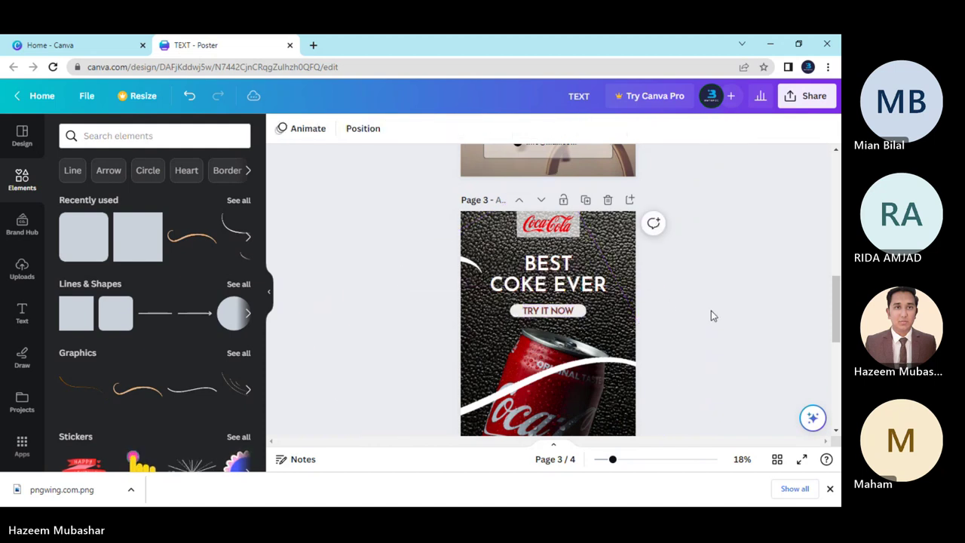
Delete the red squiggle from the can.
scroll(666, 357, "down", 5)
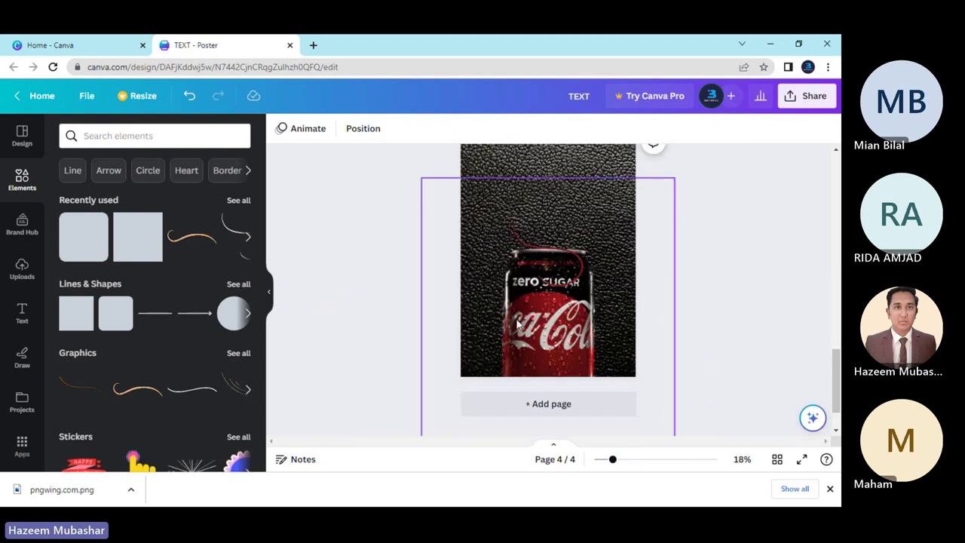
scroll(553, 351, "up", 3)
scroll(554, 379, "down", 3)
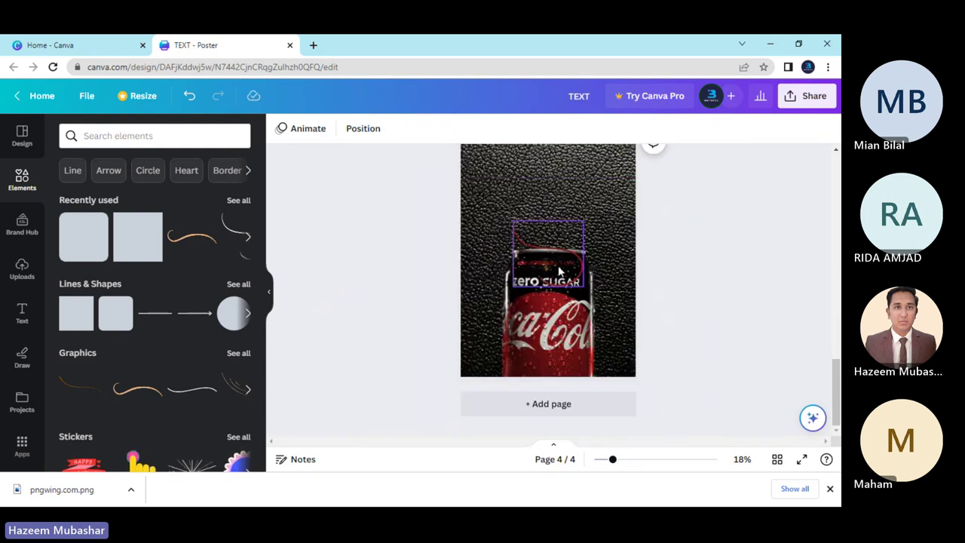
left_click(557, 265)
key("Delete")
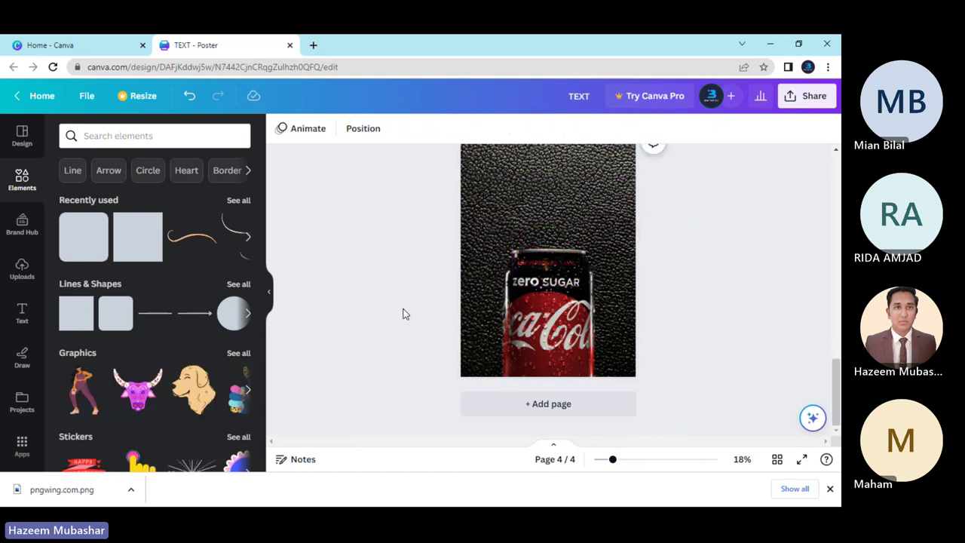
Send the white swoosh on page 3 behind the other artwork.
scroll(408, 329, "up", 1)
scroll(408, 329, "up", 3)
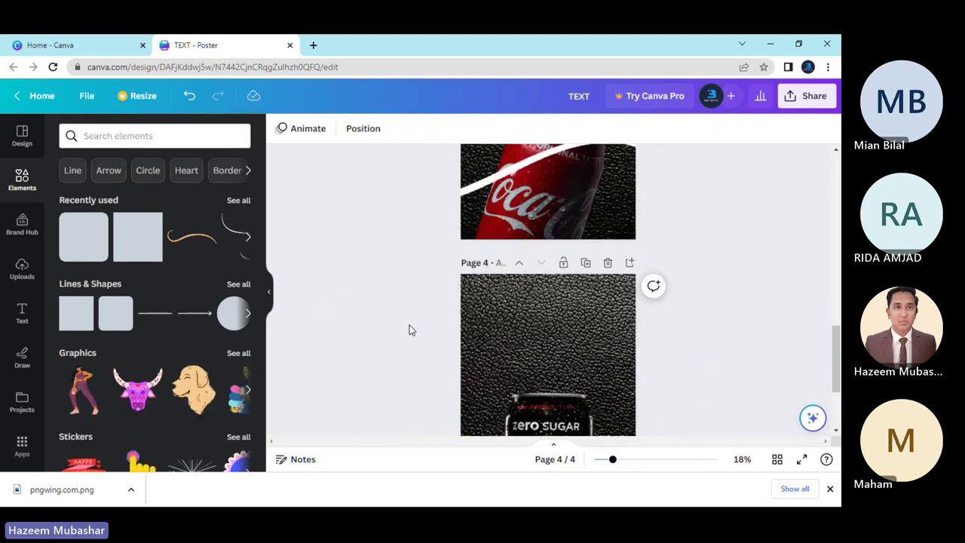
scroll(408, 330, "down", 1)
scroll(409, 330, "up", 5)
scroll(408, 330, "down", 5)
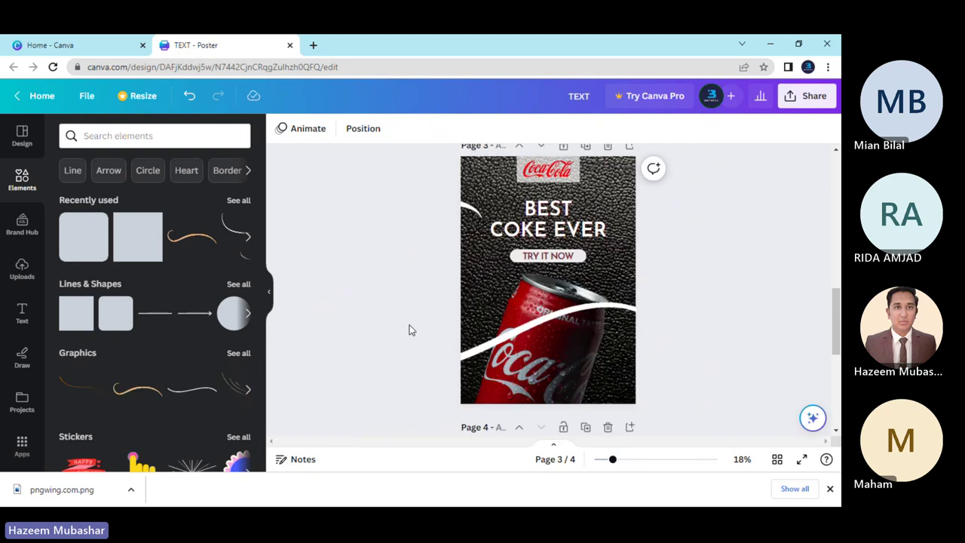
scroll(409, 329, "up", 3)
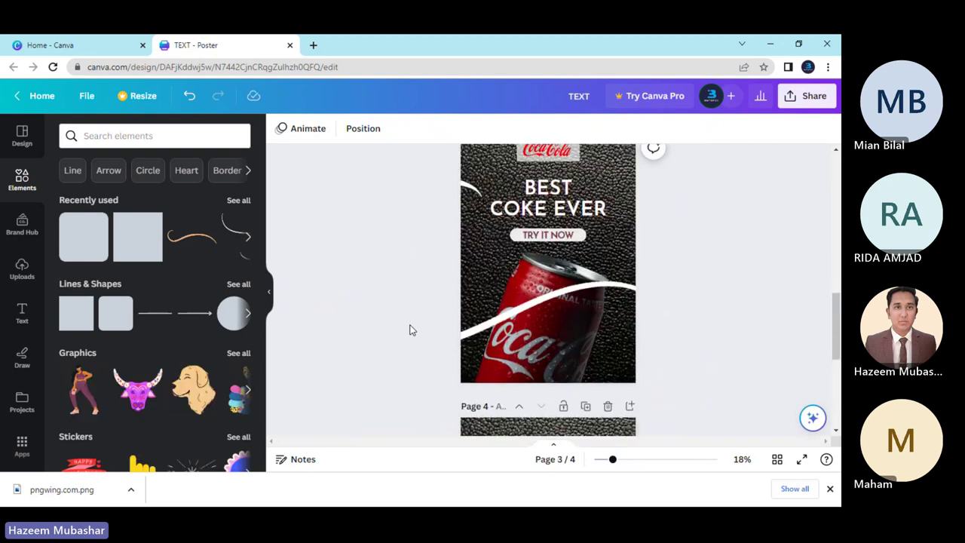
left_click(541, 324)
right_click(542, 324)
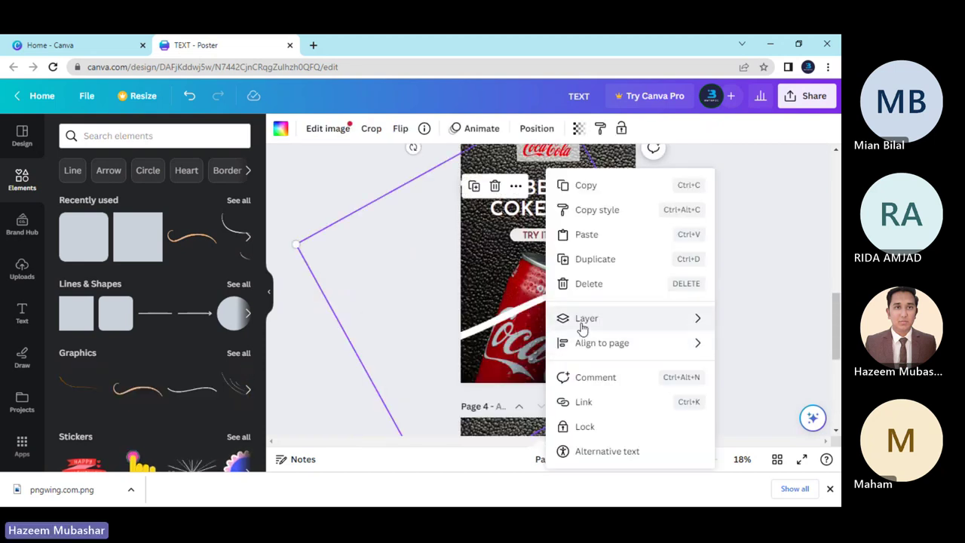
mouse_move(577, 327)
left_click(433, 400)
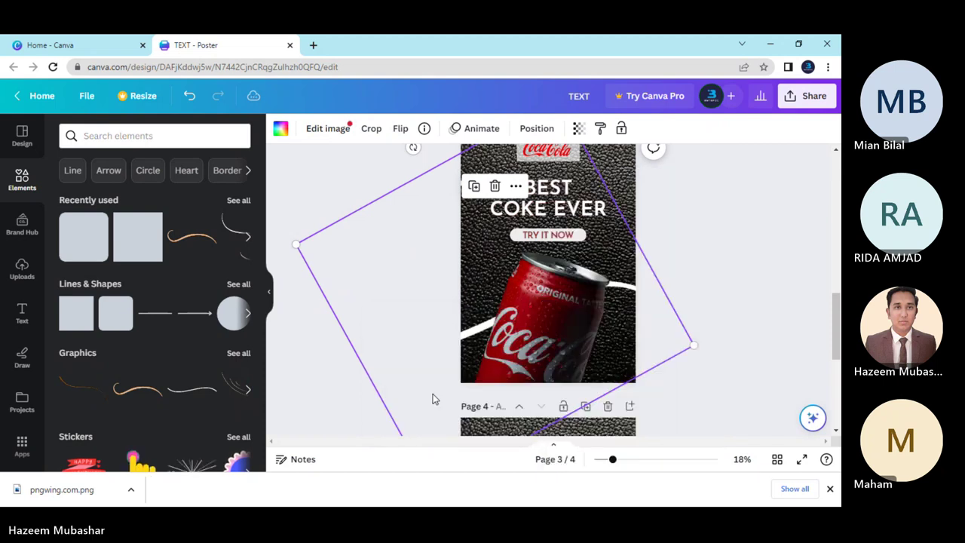
left_click(402, 320)
Delete the fourth page and return to page 3.
scroll(691, 389, "up", 2)
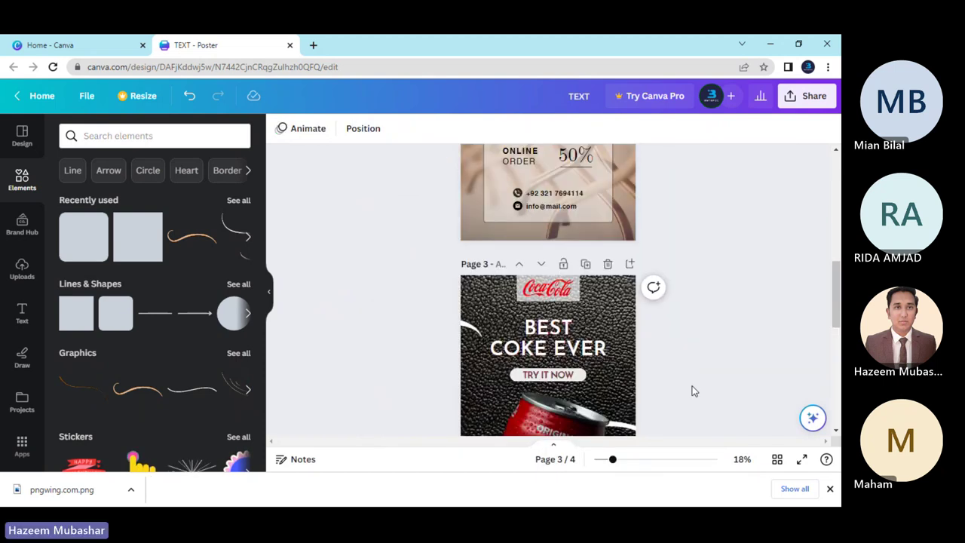
scroll(694, 390, "down", 2)
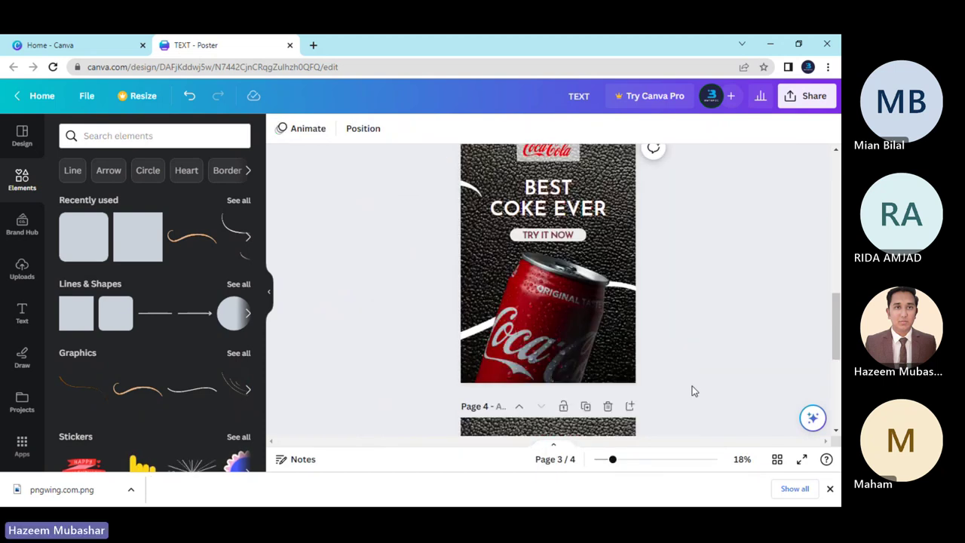
left_click(608, 406)
scroll(688, 399, "up", 3)
scroll(687, 405, "down", 3)
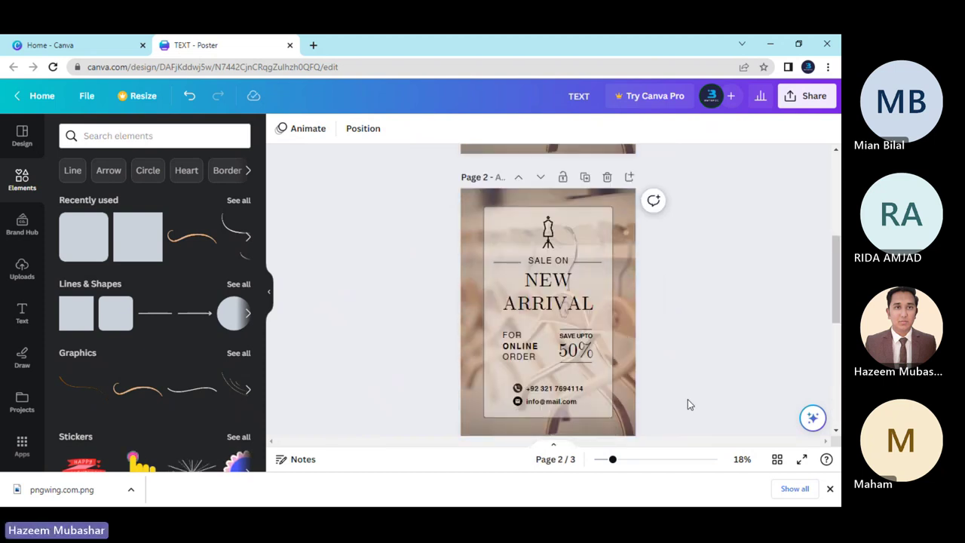
scroll(687, 399, "down", 2)
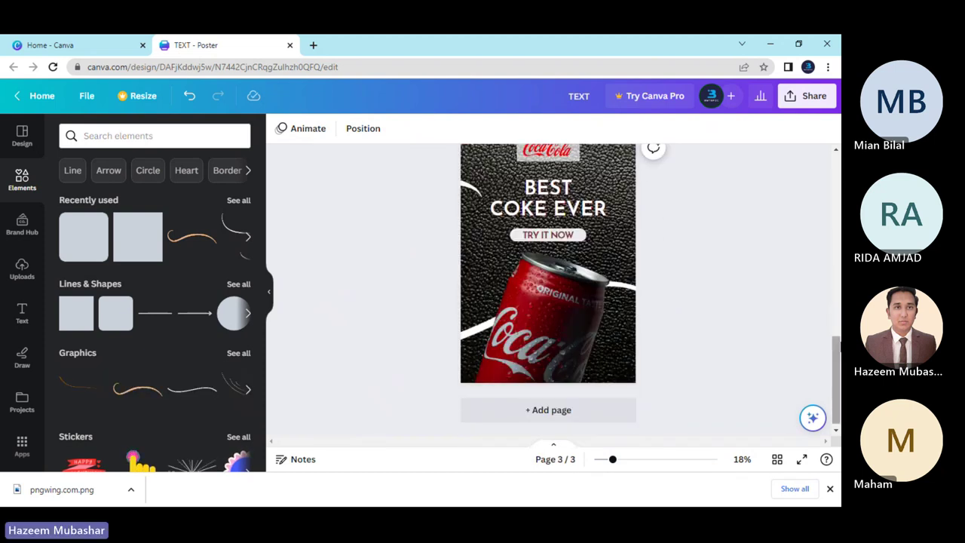
scroll(687, 401, "up", 1)
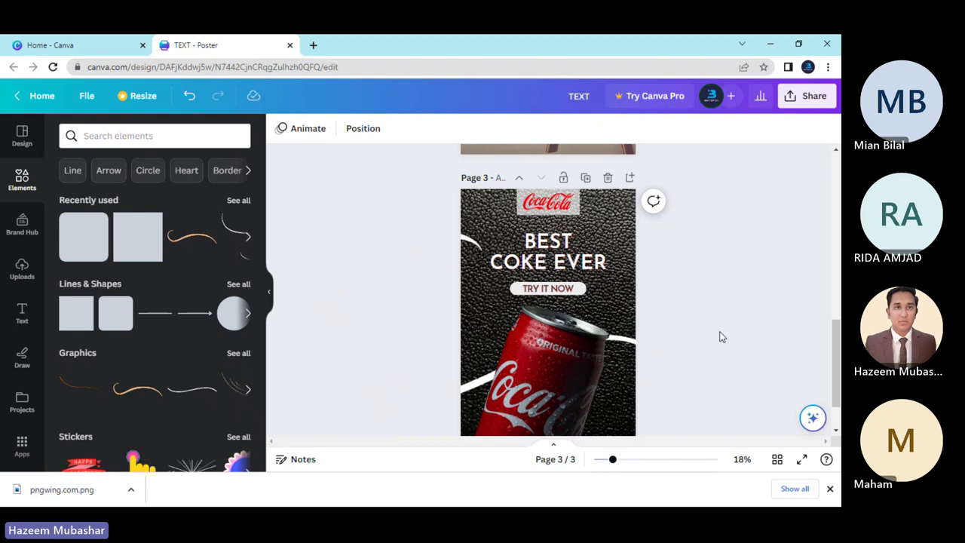
Give the TRY IT NOW button a solid border of weight 2.
double_click(571, 289)
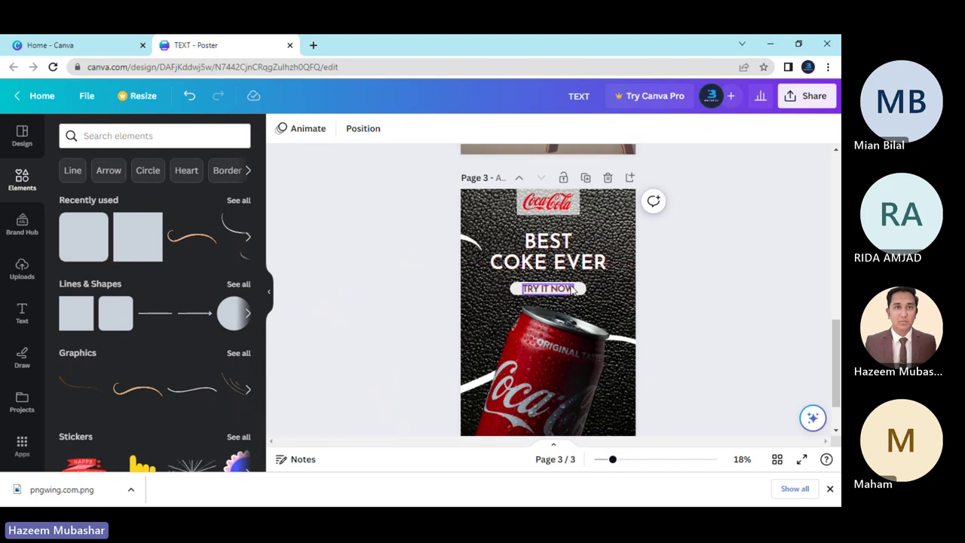
left_click(572, 290)
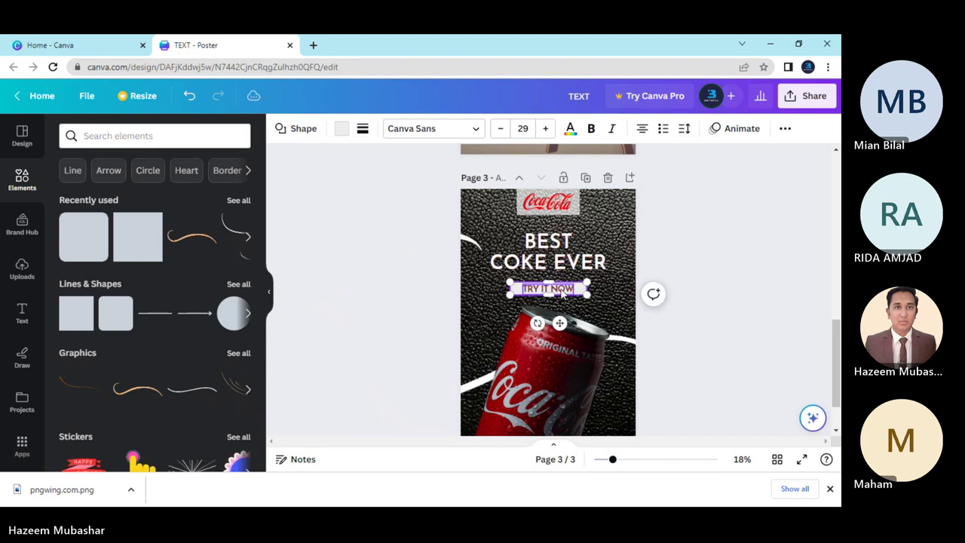
left_click(570, 257, "shift")
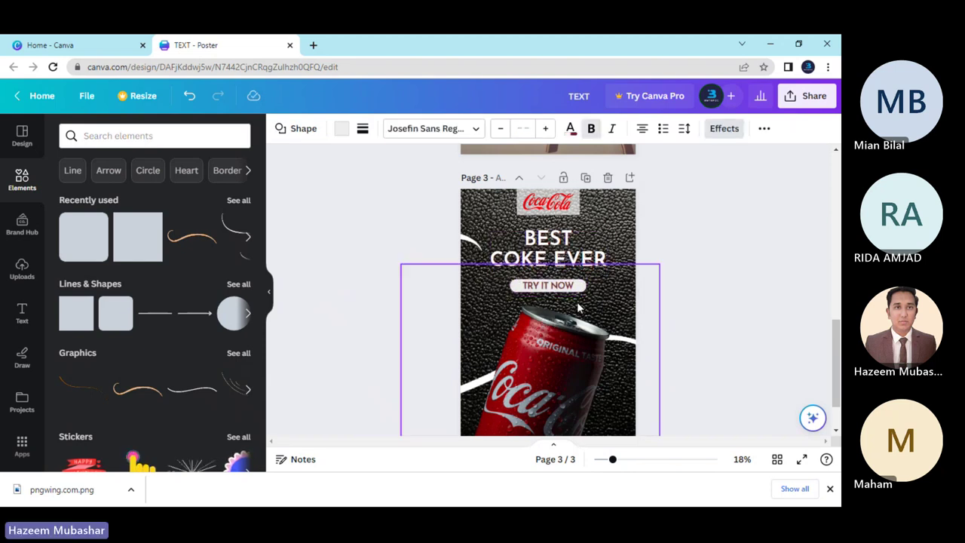
left_click(704, 332)
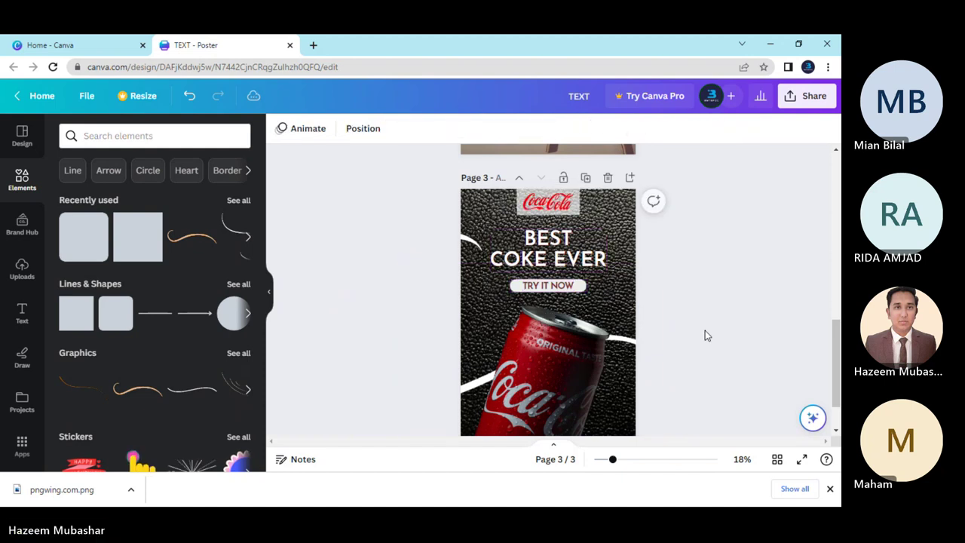
left_click(583, 288)
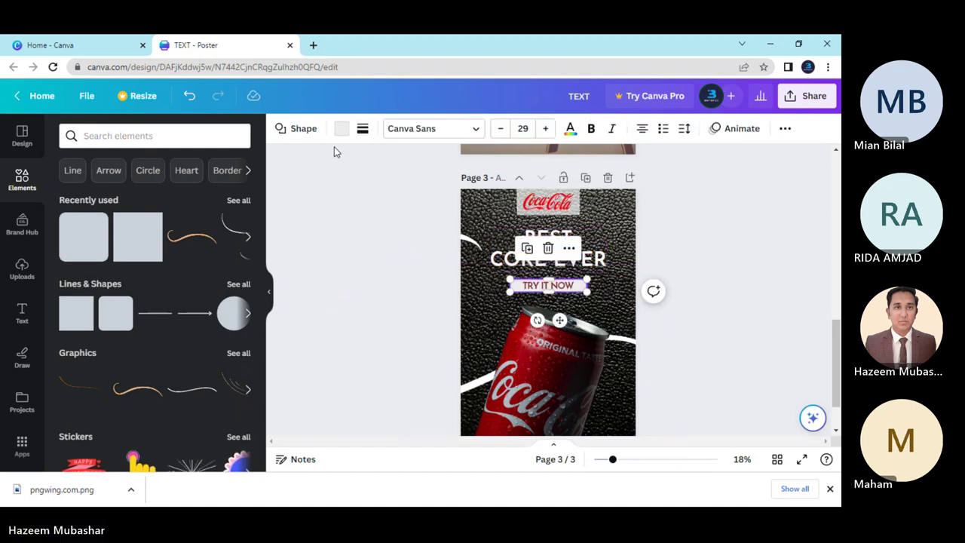
left_click(362, 131)
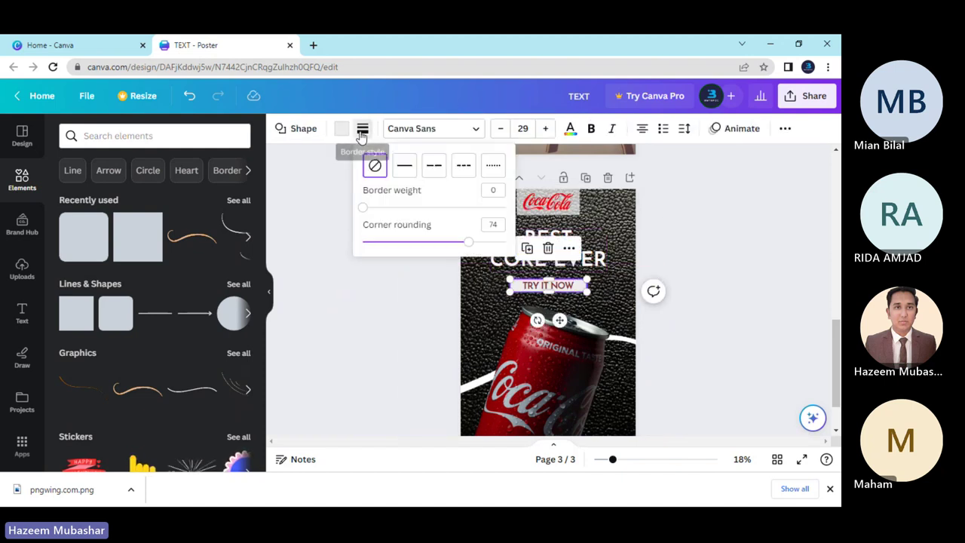
left_click(400, 175)
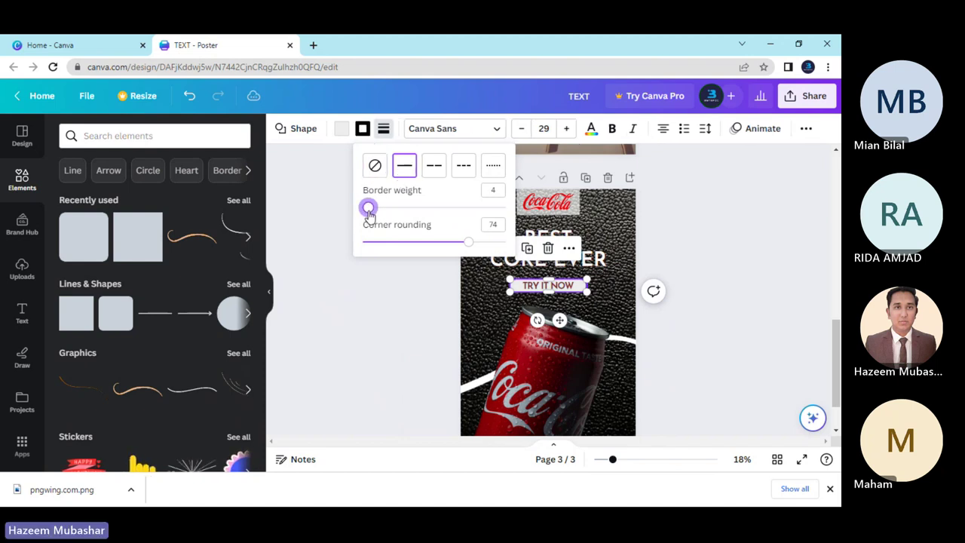
left_click_drag(369, 215, 367, 215)
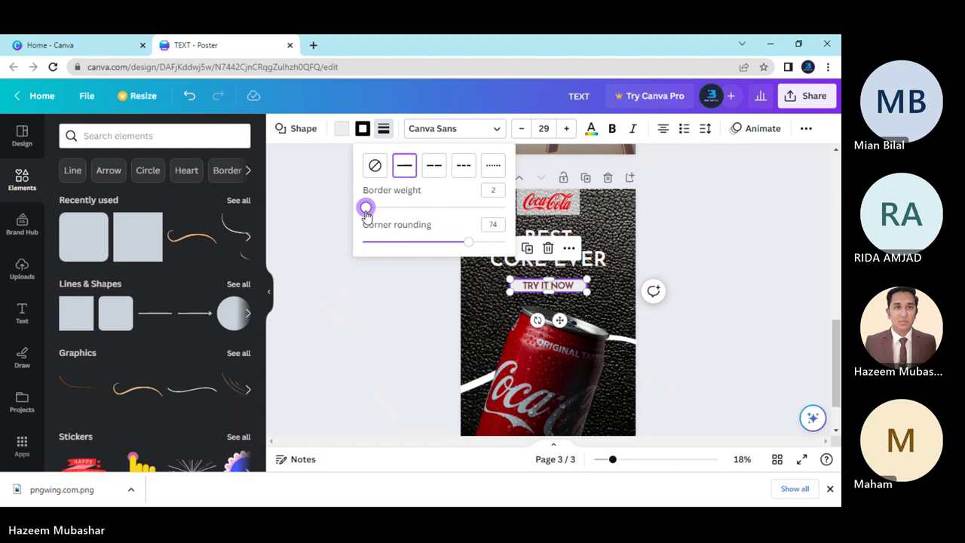
Colour the button's border dark red, keeping the light grey fill.
left_click(343, 129)
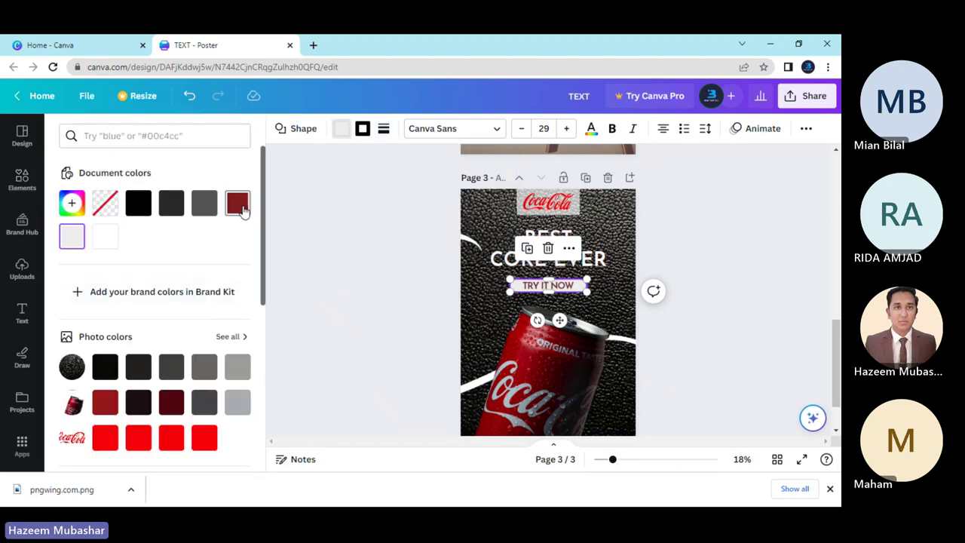
left_click(240, 205)
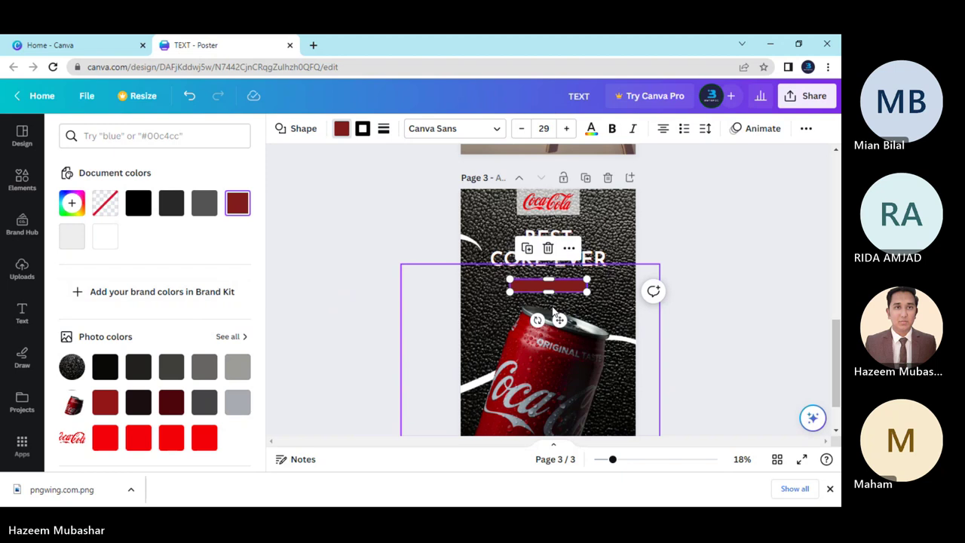
key("ctrl+z")
left_click(362, 130)
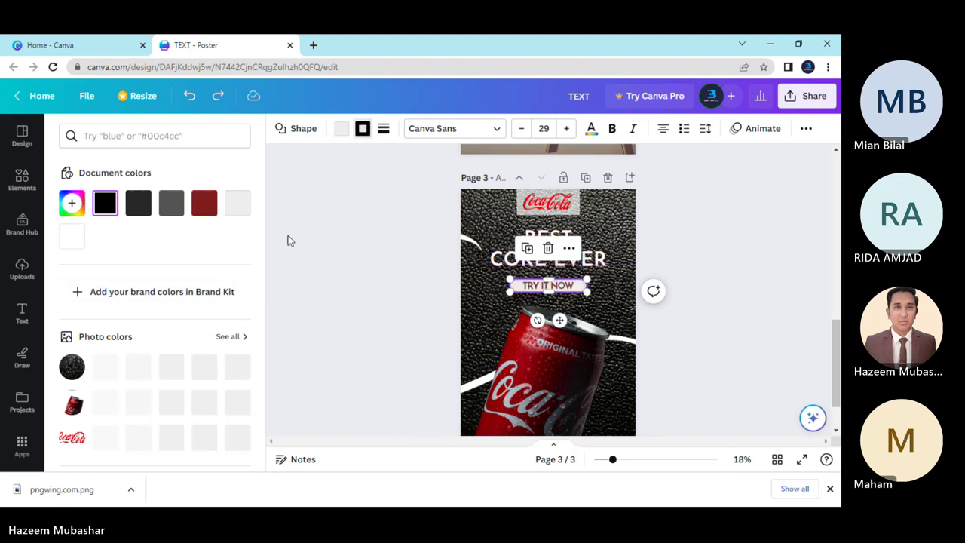
left_click(203, 203)
left_click(682, 329)
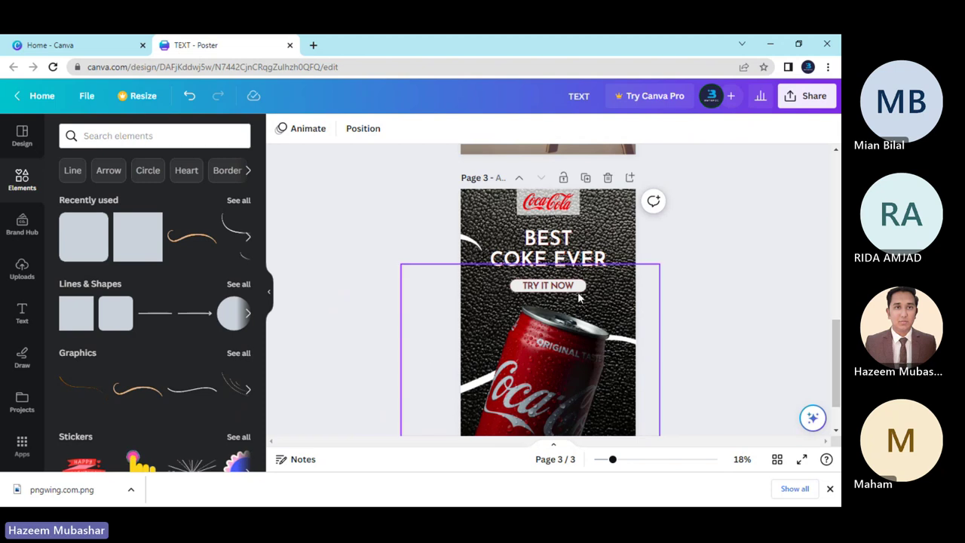
Thin the button's border down to weight 1.
left_click(542, 287)
left_click(383, 130)
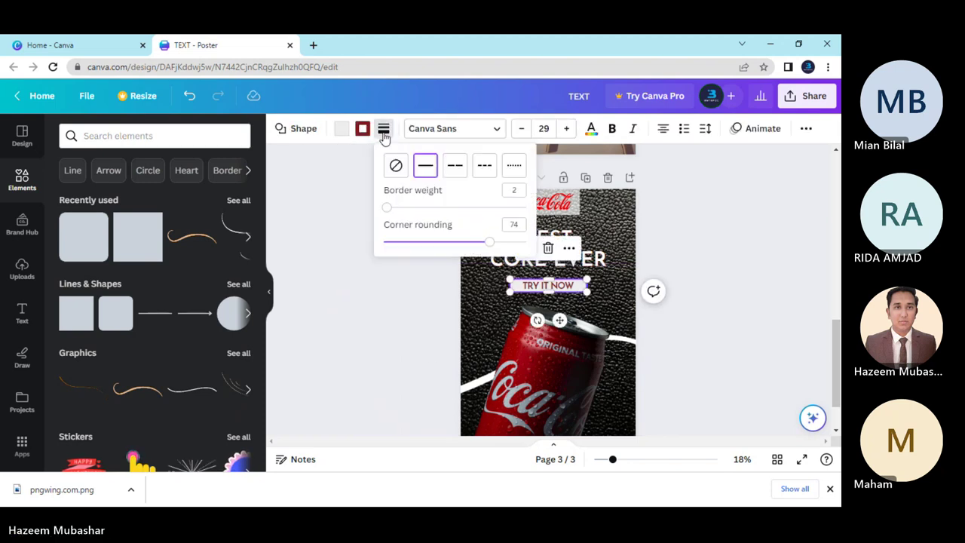
left_click_drag(385, 209, 387, 208)
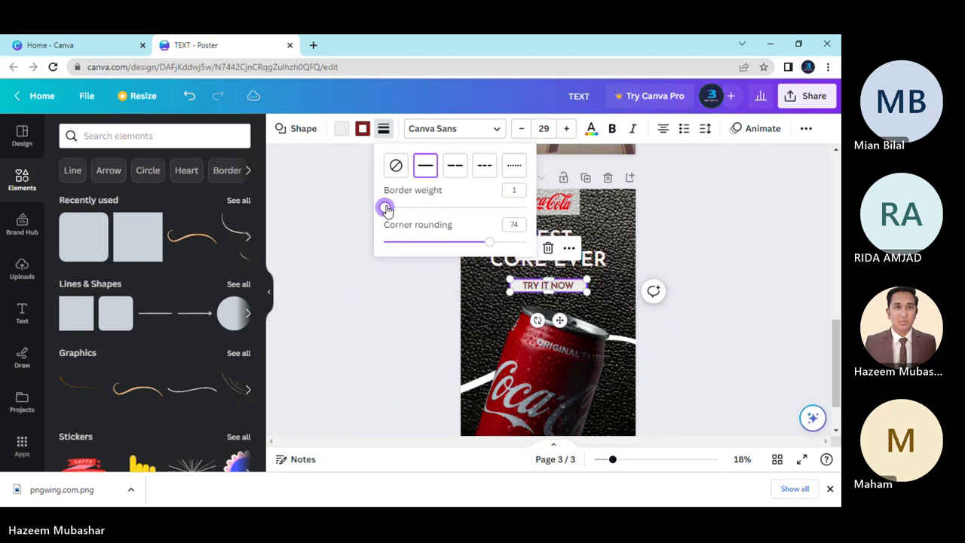
left_click(459, 324)
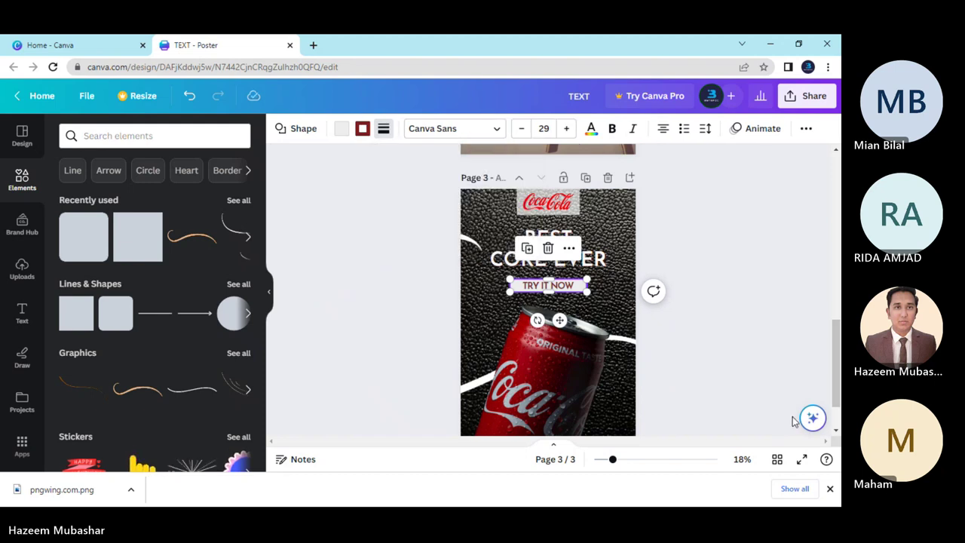
left_click(691, 409)
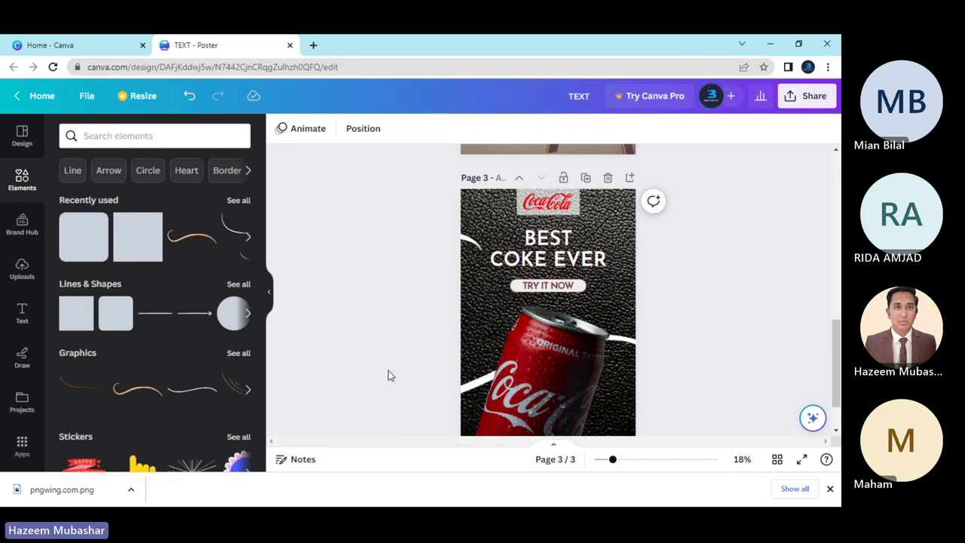
Zoom out from 18% to 15% and centre page 3 of the poster in view.
scroll(397, 376, "down", 1)
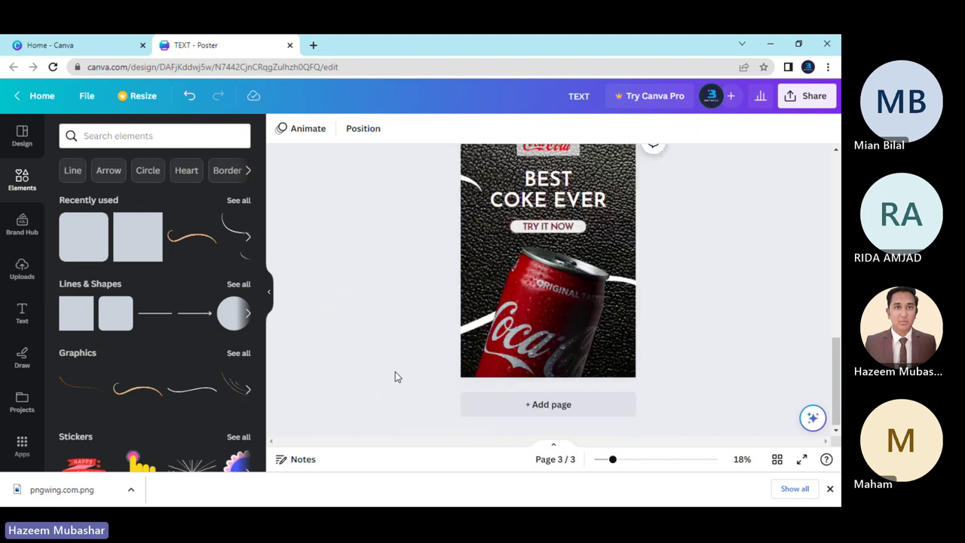
scroll(396, 375, "up", 2)
scroll(396, 375, "down", 2)
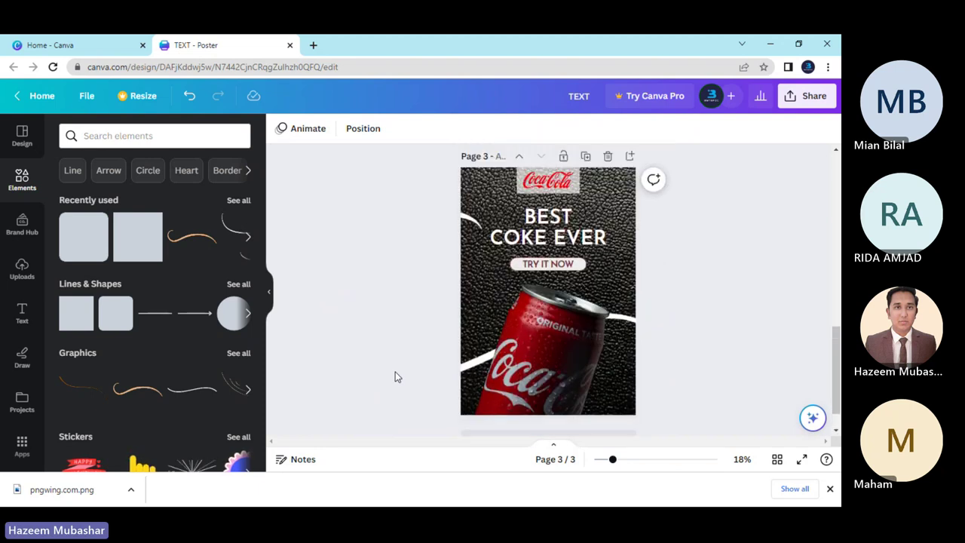
scroll(396, 375, "up", 2)
scroll(394, 371, "down", 2)
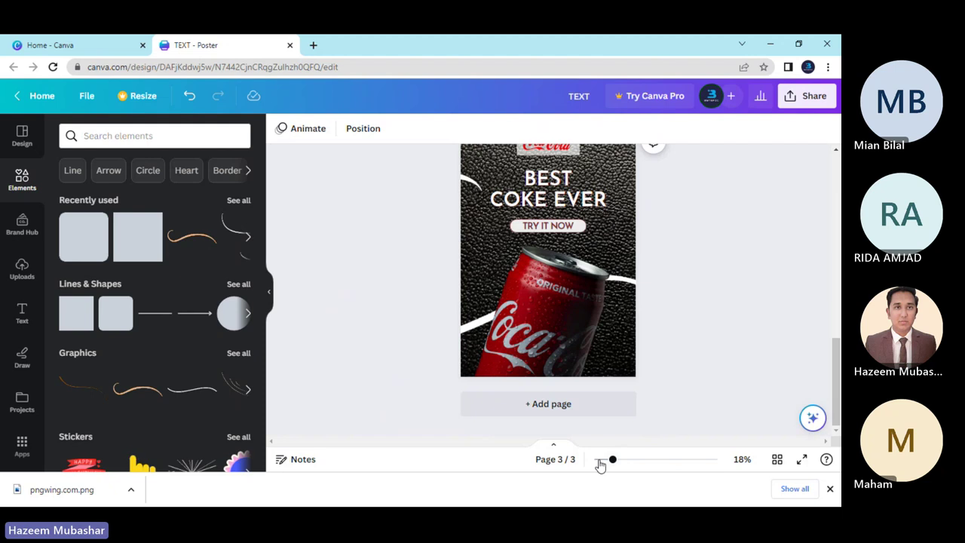
left_click_drag(610, 464, 605, 464)
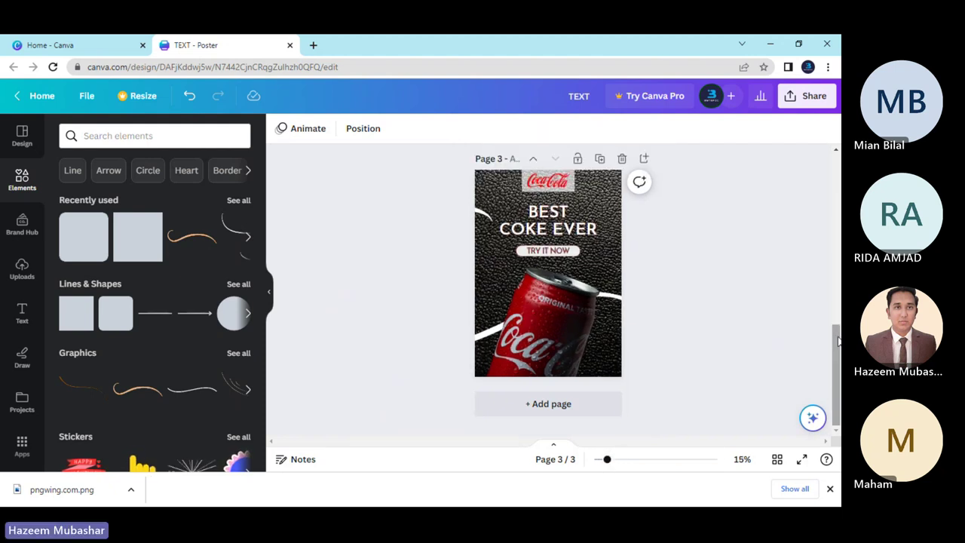
left_click_drag(835, 336, 835, 321)
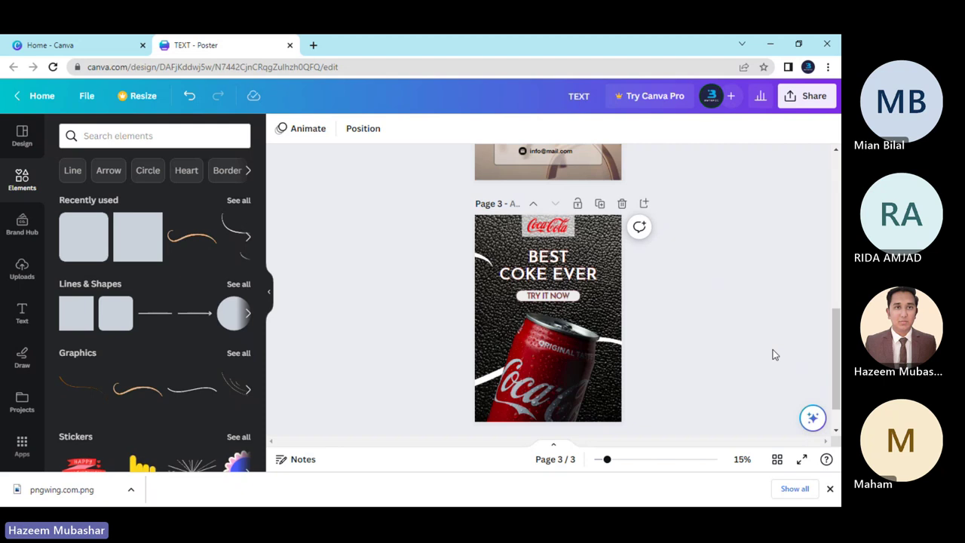
Reduce the TRY IT NOW font size slightly to 58.5.
double_click(548, 295)
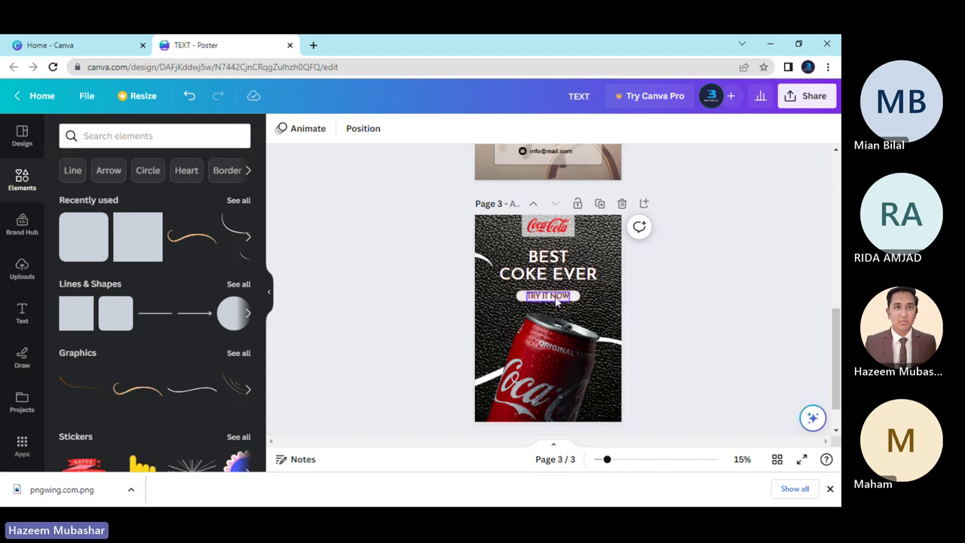
left_click(388, 128)
left_click(388, 128)
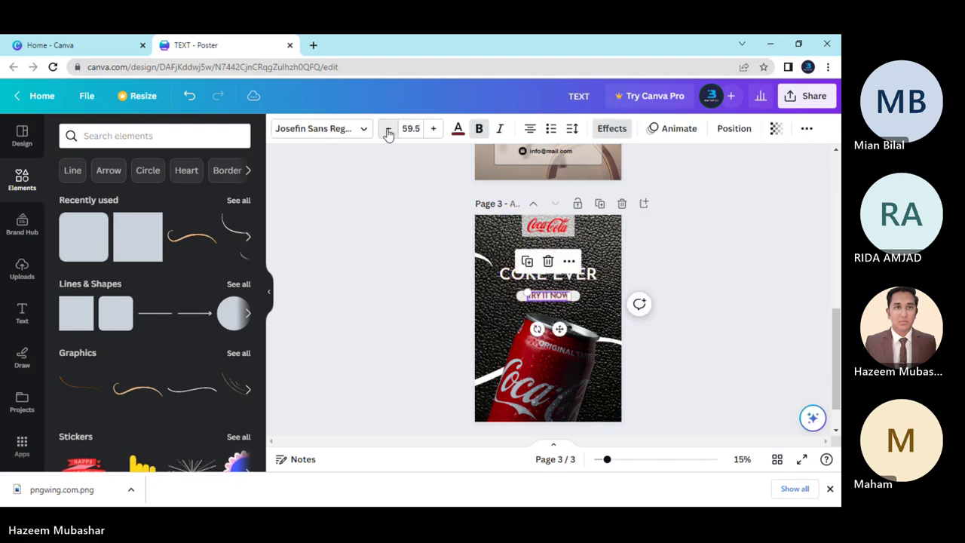
left_click(388, 128)
left_click(447, 299)
double_click(552, 296)
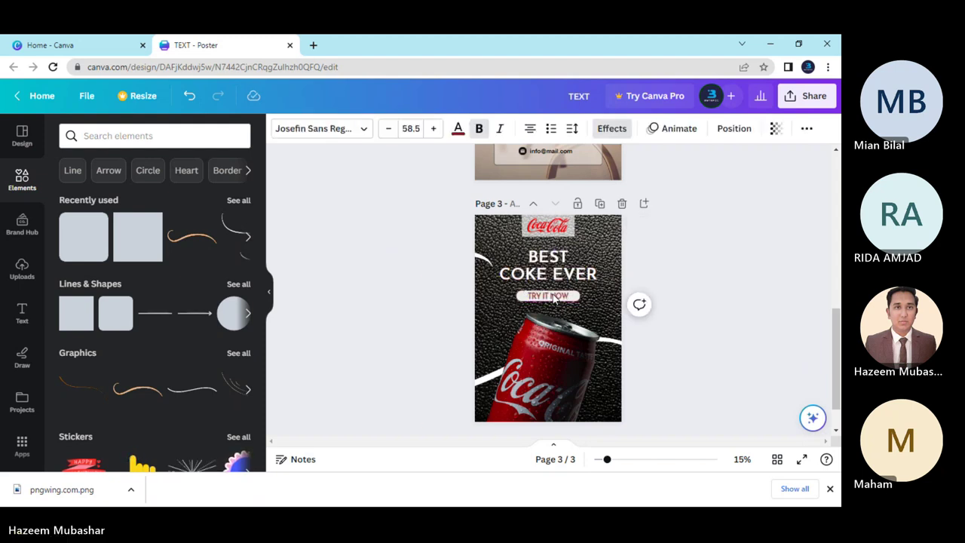
Set the TRY IT NOW label in the Helvetica World font.
left_click(339, 130)
left_click(185, 170)
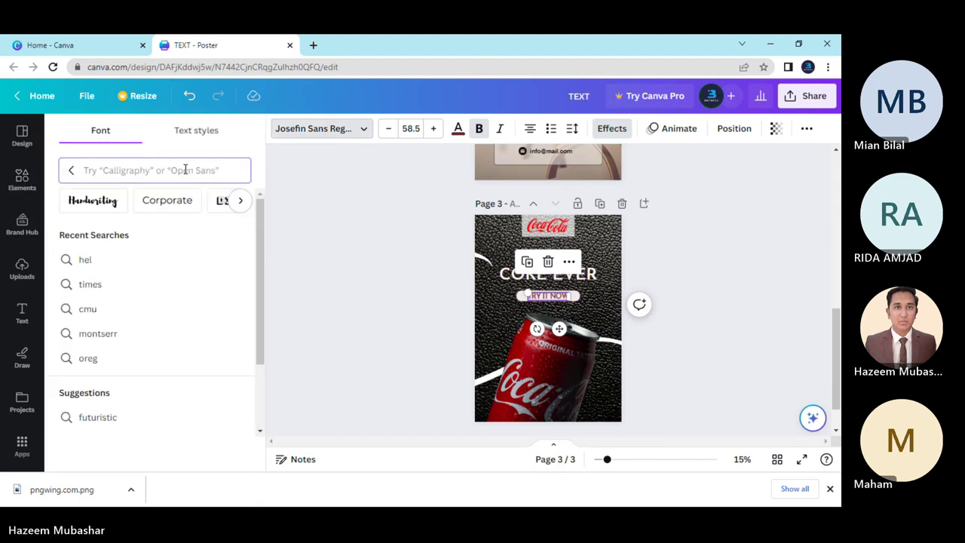
type("helvet")
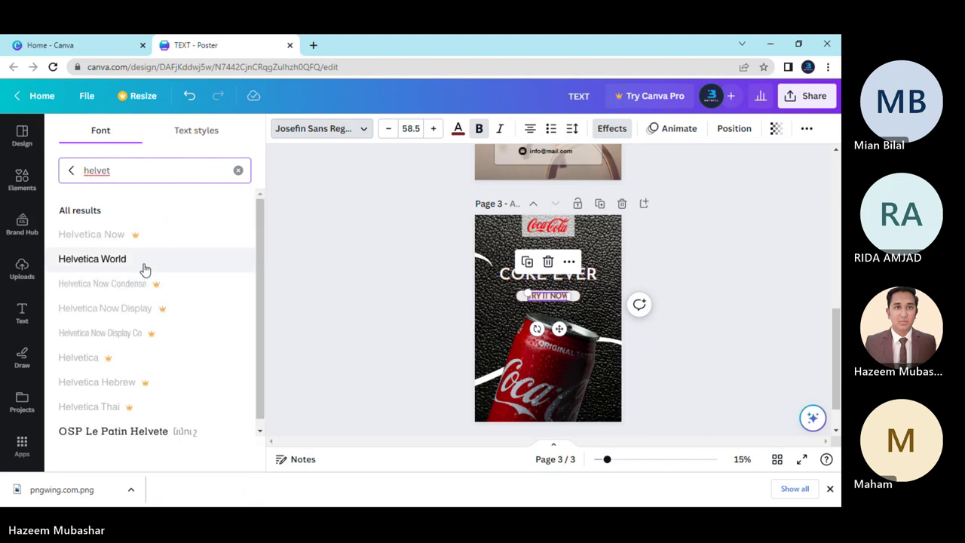
left_click(144, 267)
left_click(685, 339)
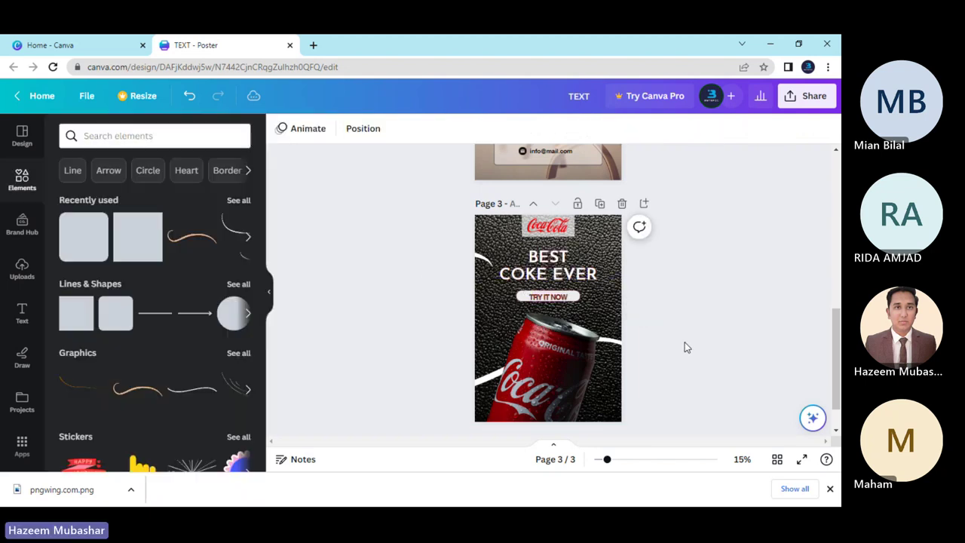
Widen the TRY IT NOW letter spacing to 39.
left_click(539, 302)
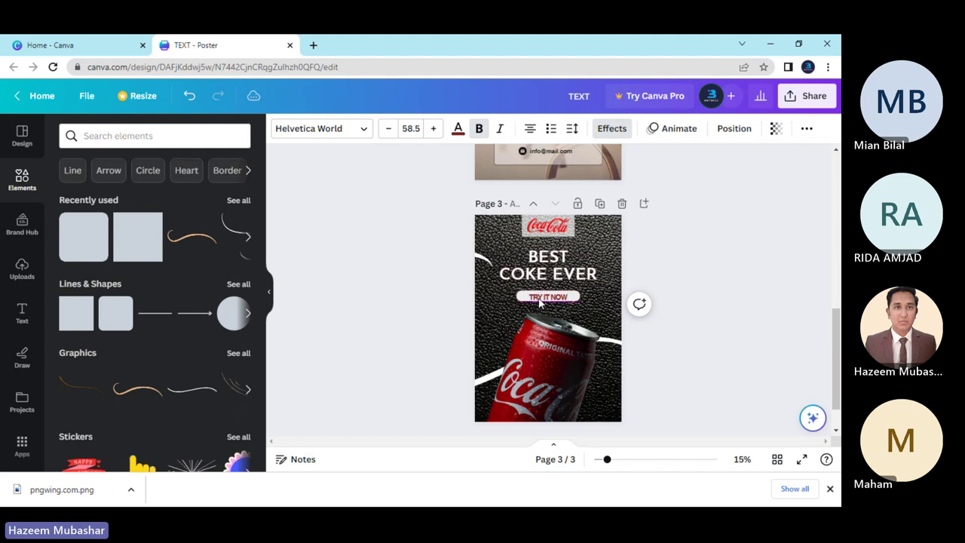
double_click(538, 298)
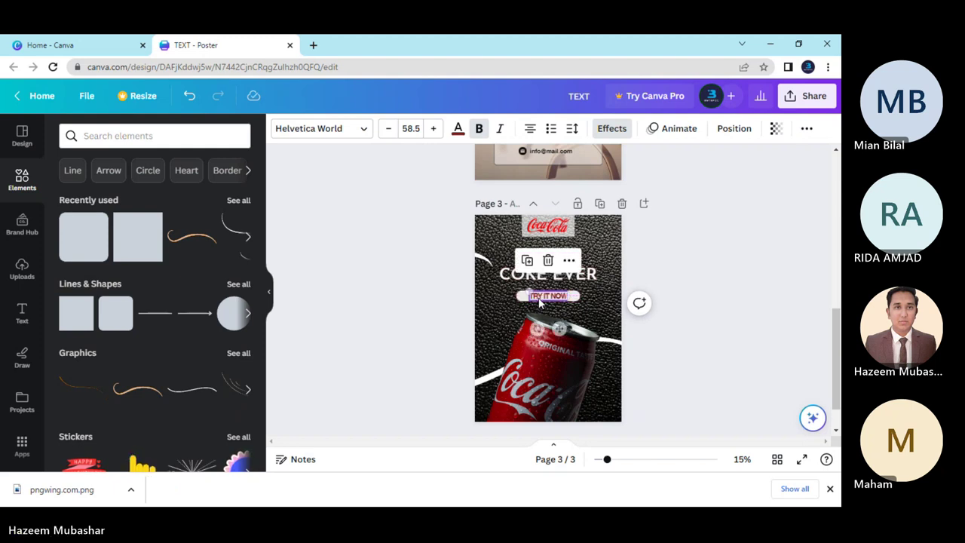
left_click(415, 317)
double_click(548, 296)
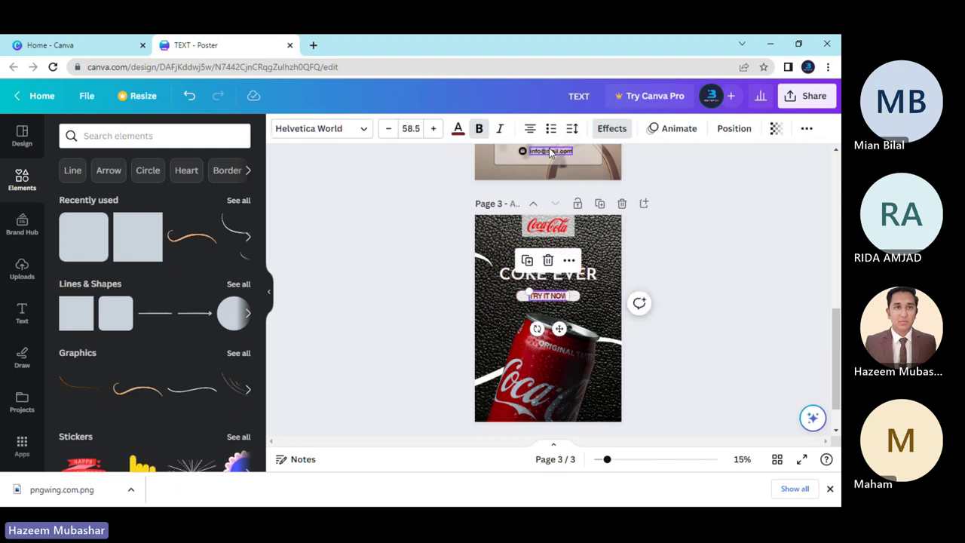
left_click(573, 129)
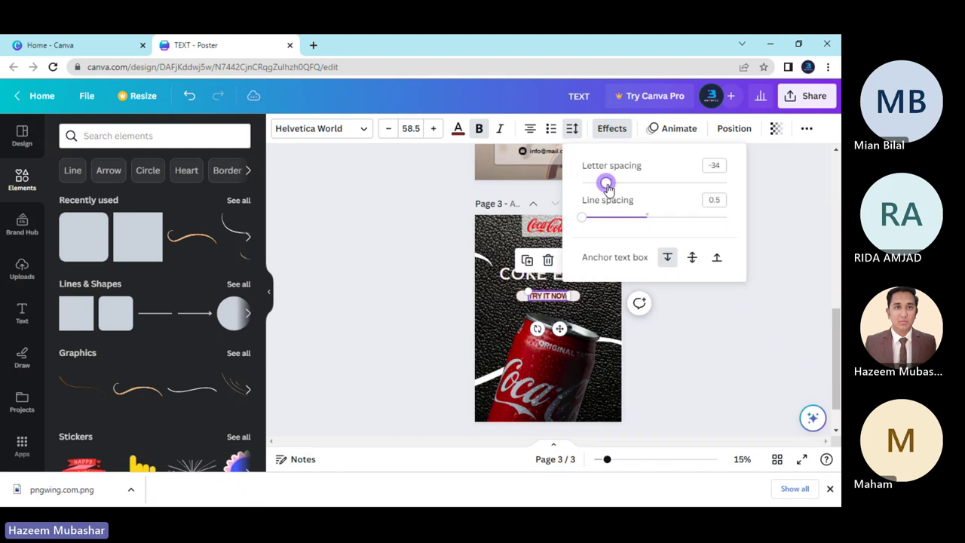
left_click_drag(610, 187, 620, 188)
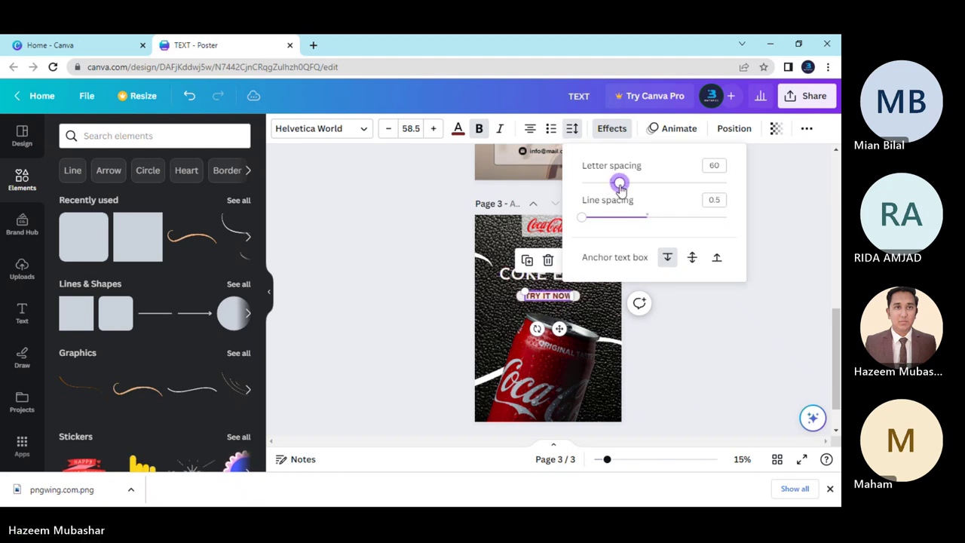
left_click(450, 320)
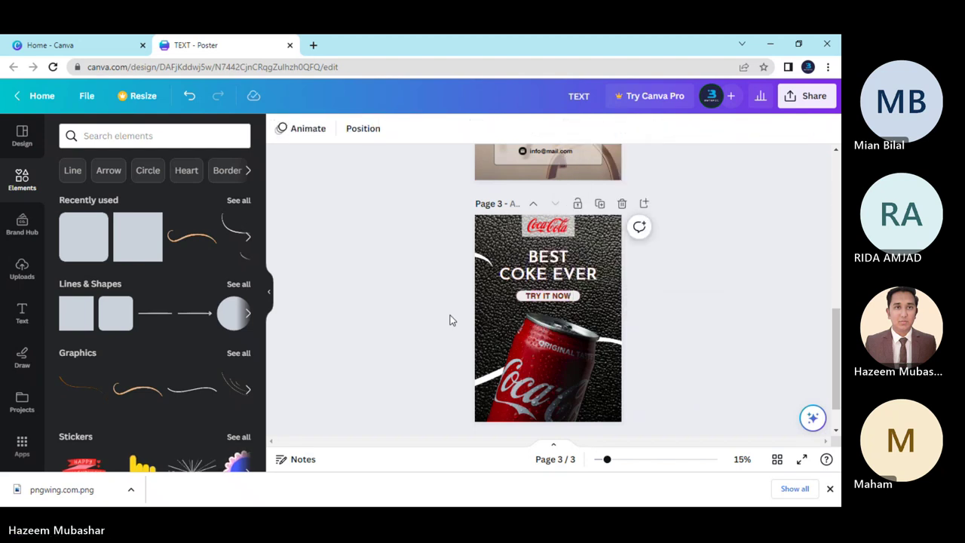
left_click(532, 299)
left_click(401, 275)
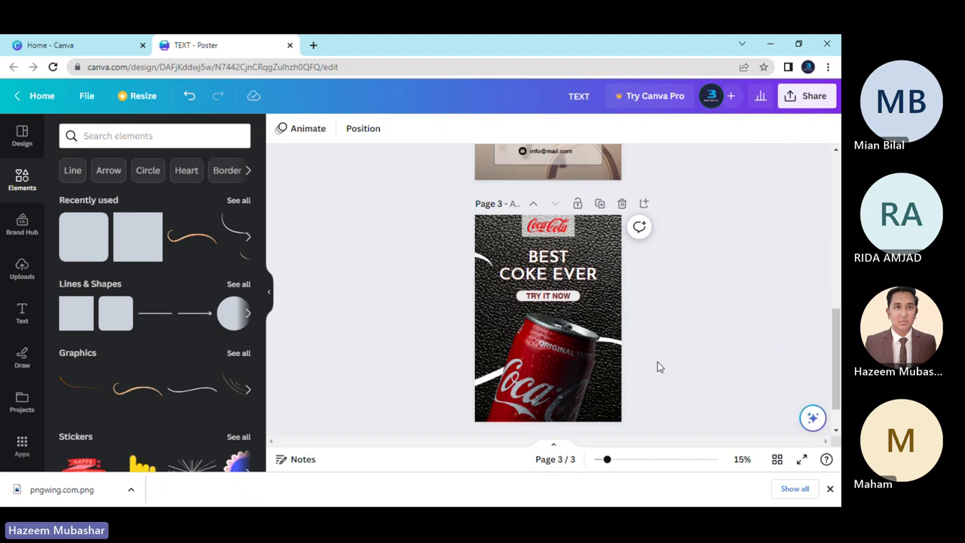
scroll(657, 361, "up", 6)
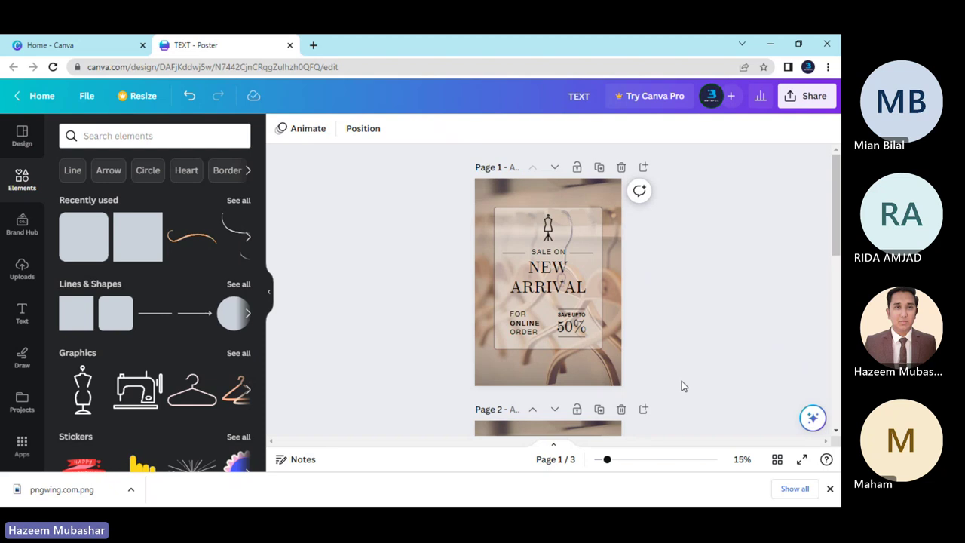
scroll(572, 327, "down", 2)
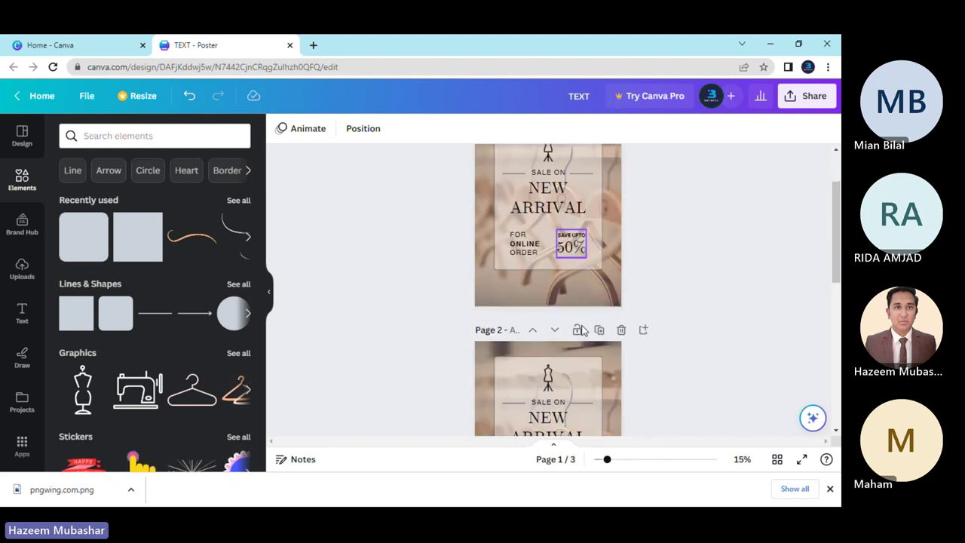
scroll(580, 329, "down", 5)
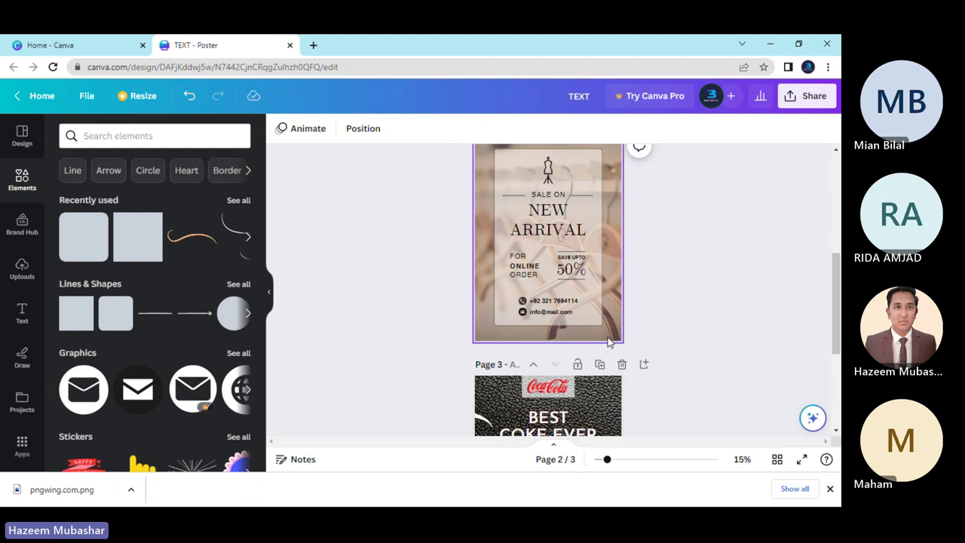
scroll(656, 345, "down", 5)
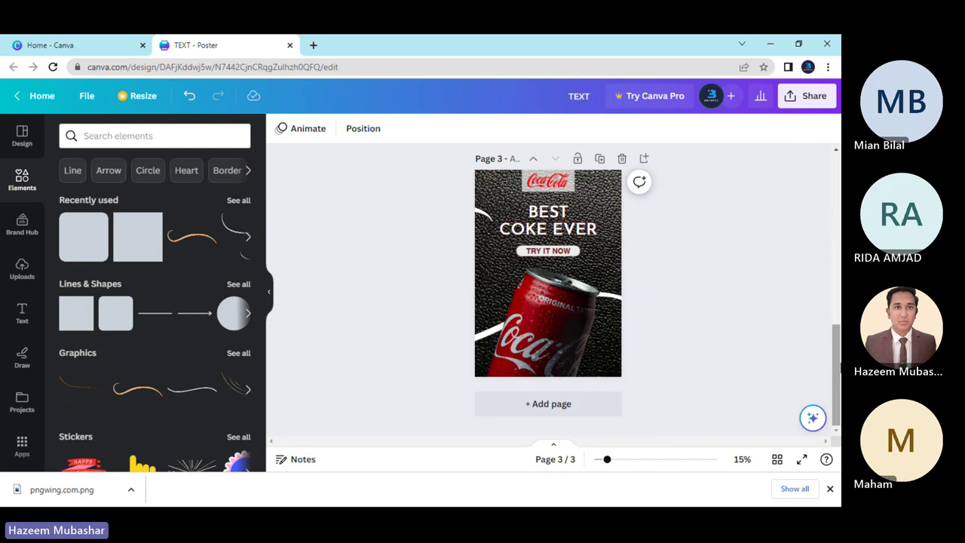
left_click_drag(836, 362, 836, 353)
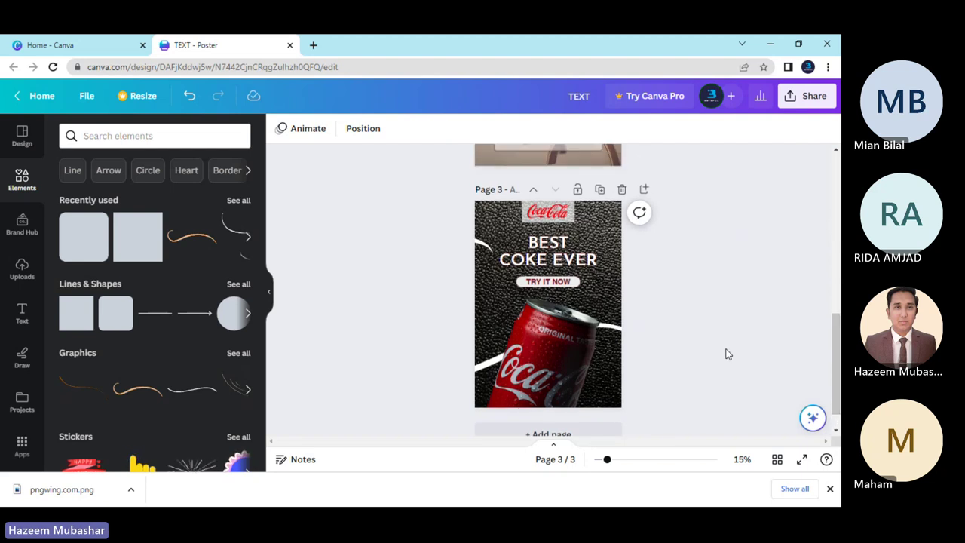
Increase the BEST COKE EVER headline's line spacing to 1.12.
left_click(543, 257)
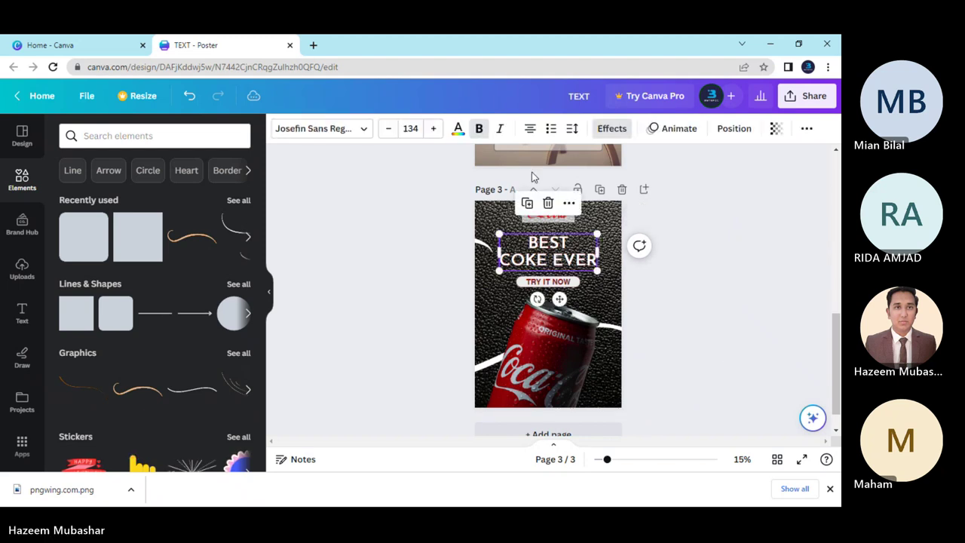
left_click(572, 128)
left_click_drag(622, 218, 629, 226)
left_click(635, 322)
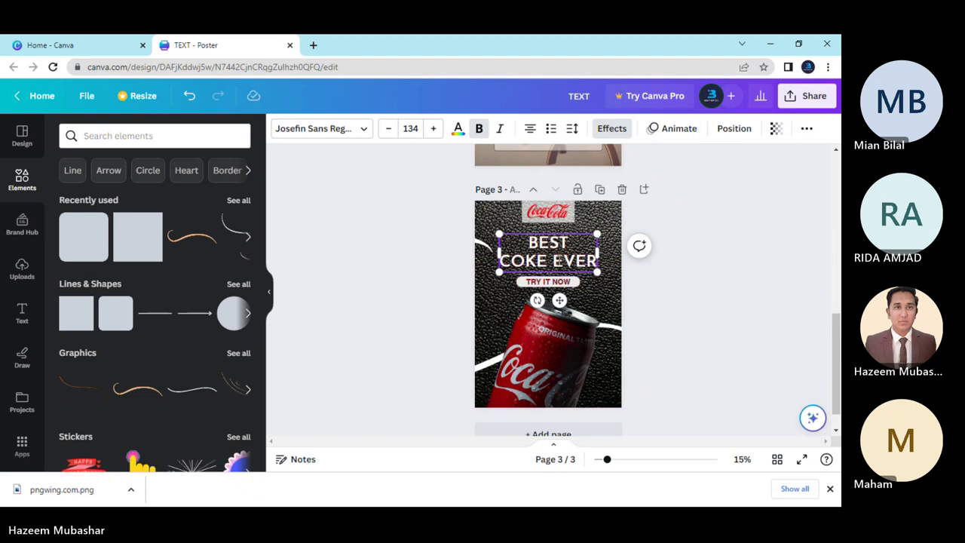
Nudge the headline slightly upward, then bring the Teams meeting window forward.
key("Escape")
left_click(529, 247)
left_click_drag(529, 247, 528, 245)
left_click(654, 320)
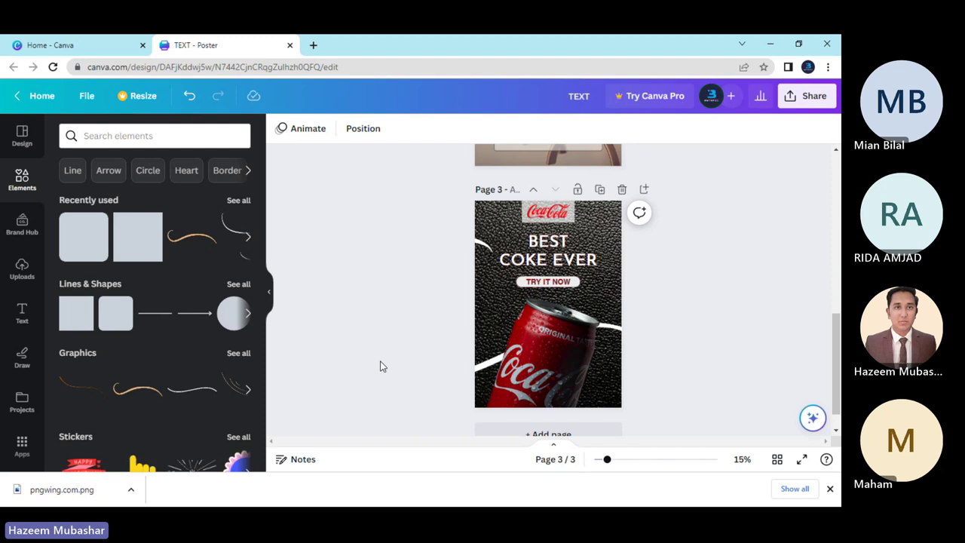
key("alt+Tab")
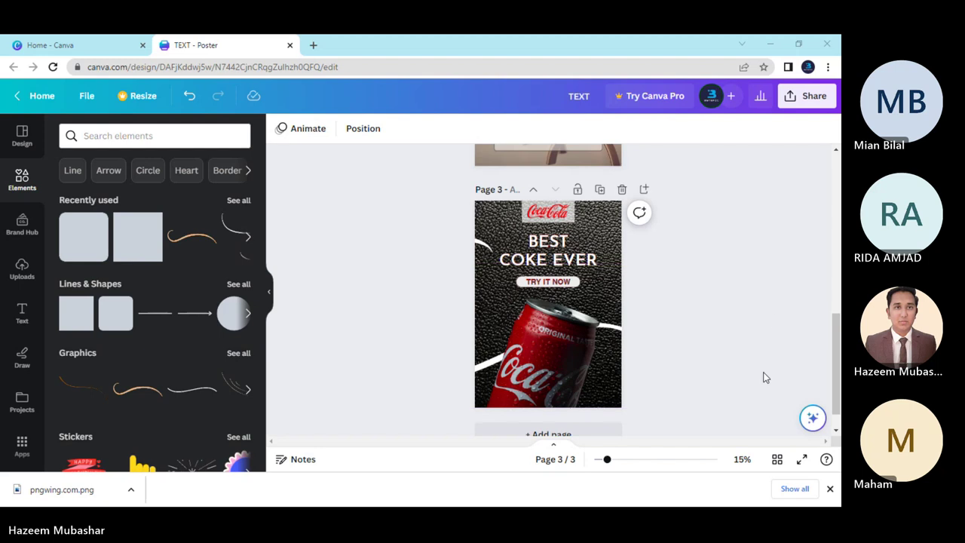
key("alt+Tab")
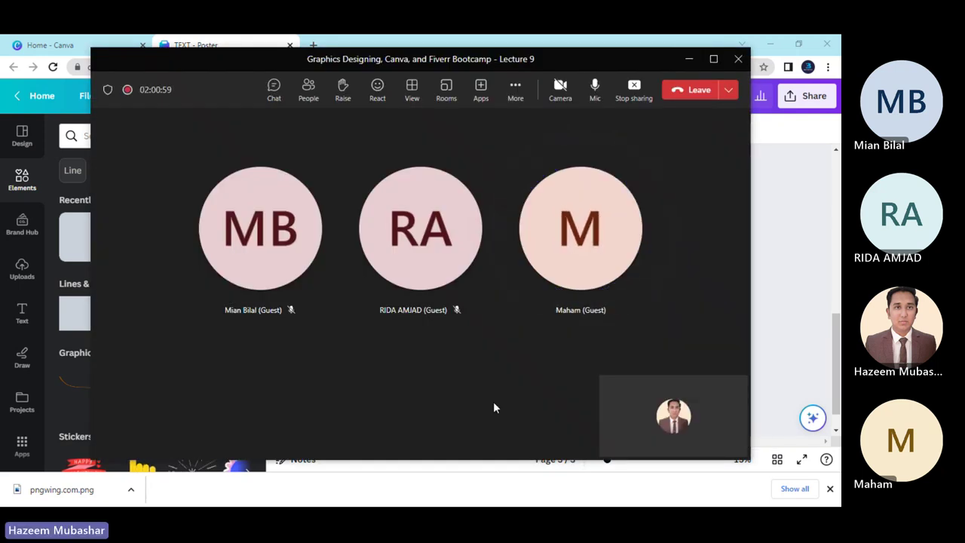
Minimize the Teams meeting window so the Coca-Cola poster editor is visible.
left_click(690, 60)
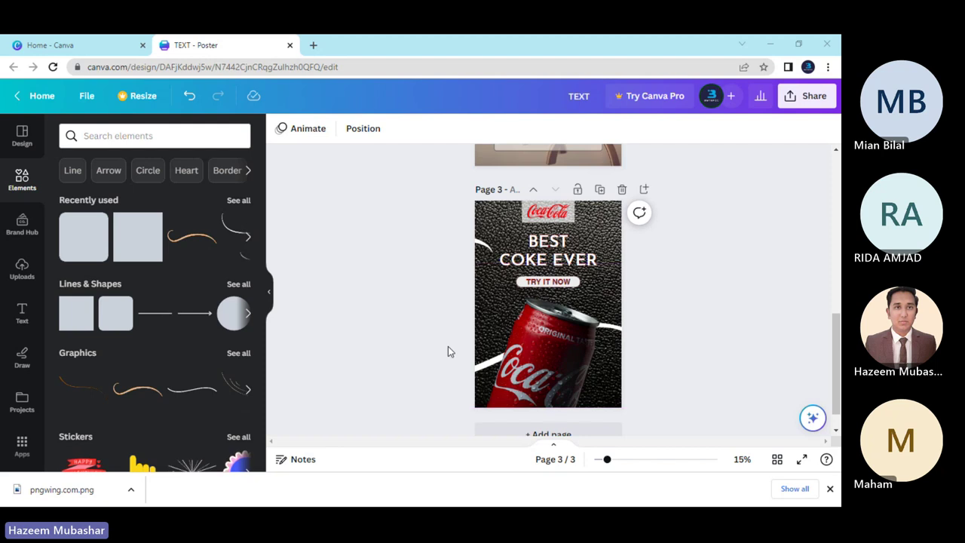
Review the poster pages, then stop sharing the screen in the Teams meeting.
scroll(447, 351, "up", 10)
scroll(447, 351, "down", 10)
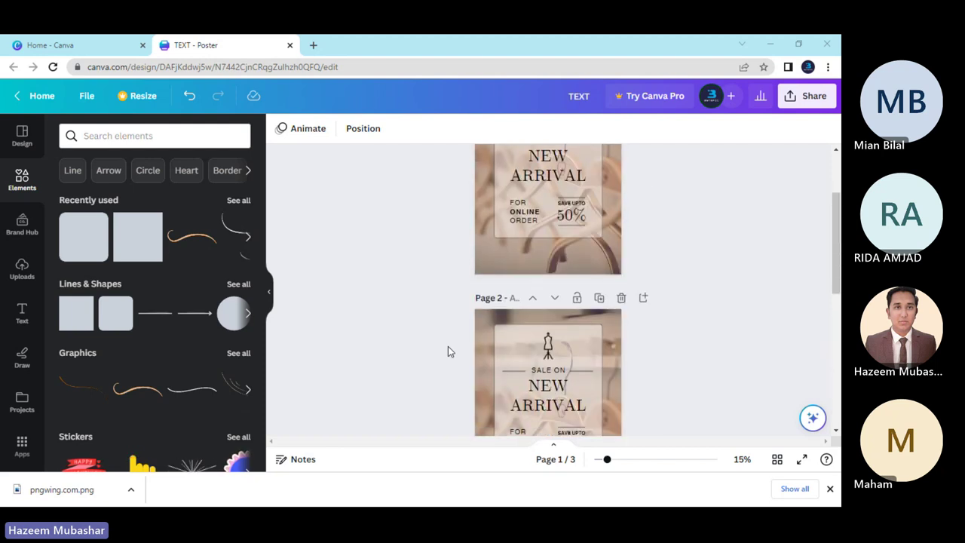
scroll(441, 355, "down", 2)
scroll(440, 355, "up", 10)
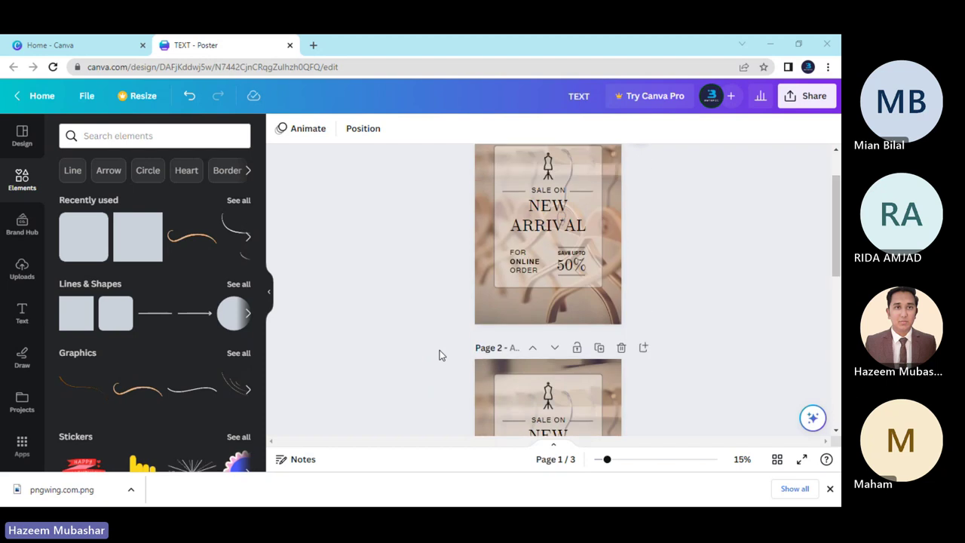
scroll(439, 349, "down", 10)
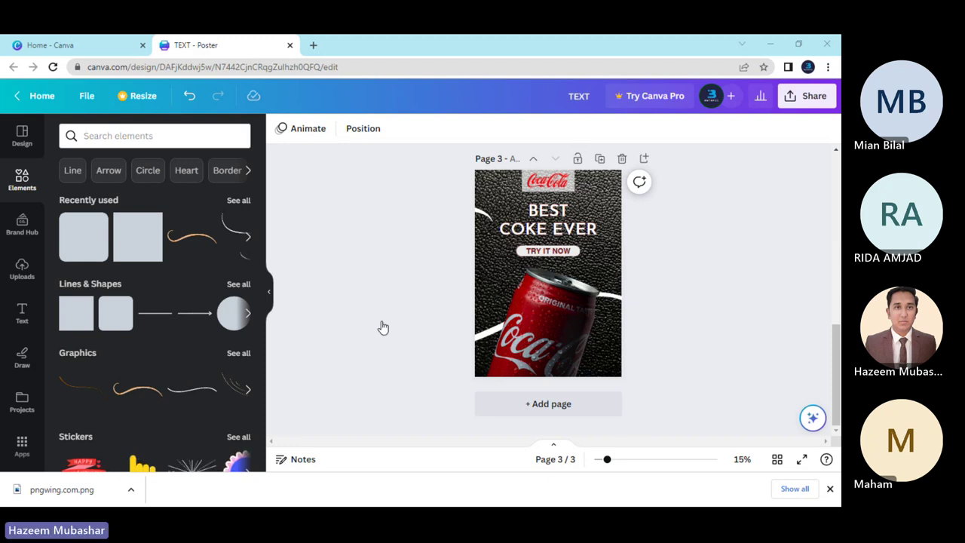
key("alt+Tab")
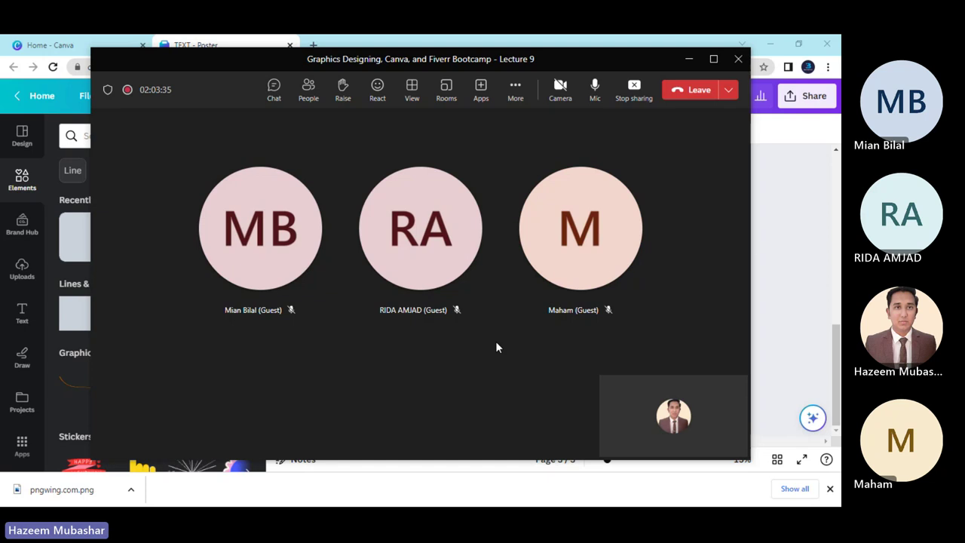
left_click(634, 88)
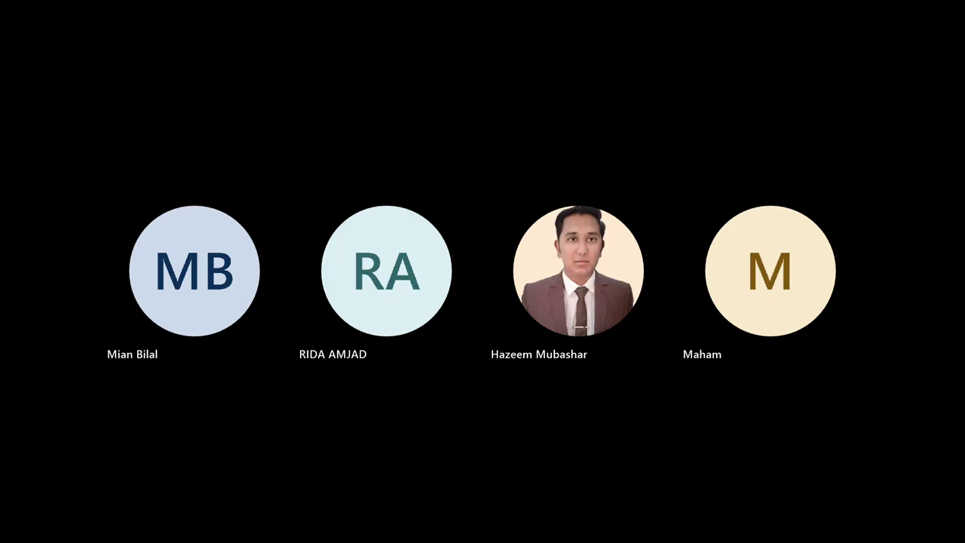